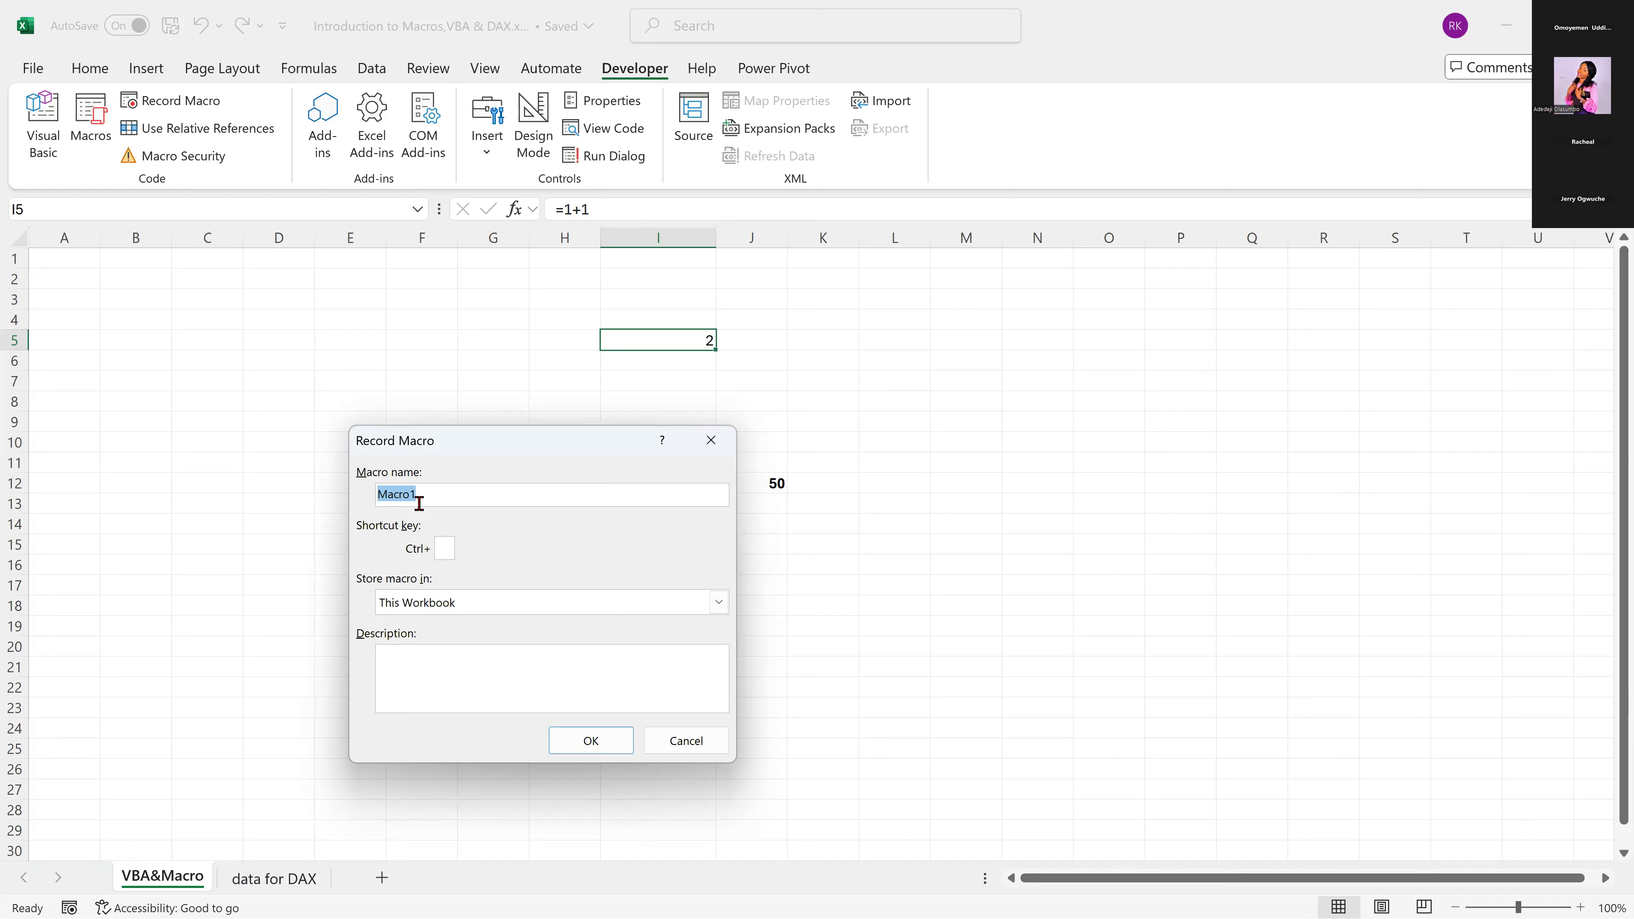
Start recording a macro named ADDITION with shortcut key Ctrl+Shift+M, stored in This Workbook.
left_click(419, 504)
key("BackSpace")
key("BackSpace")
key("BackSpace")
key("BackSpace")
key("BackSpace")
key("BackSpace")
type("ADDI")
type("TION")
type("M")
left_click(586, 742)
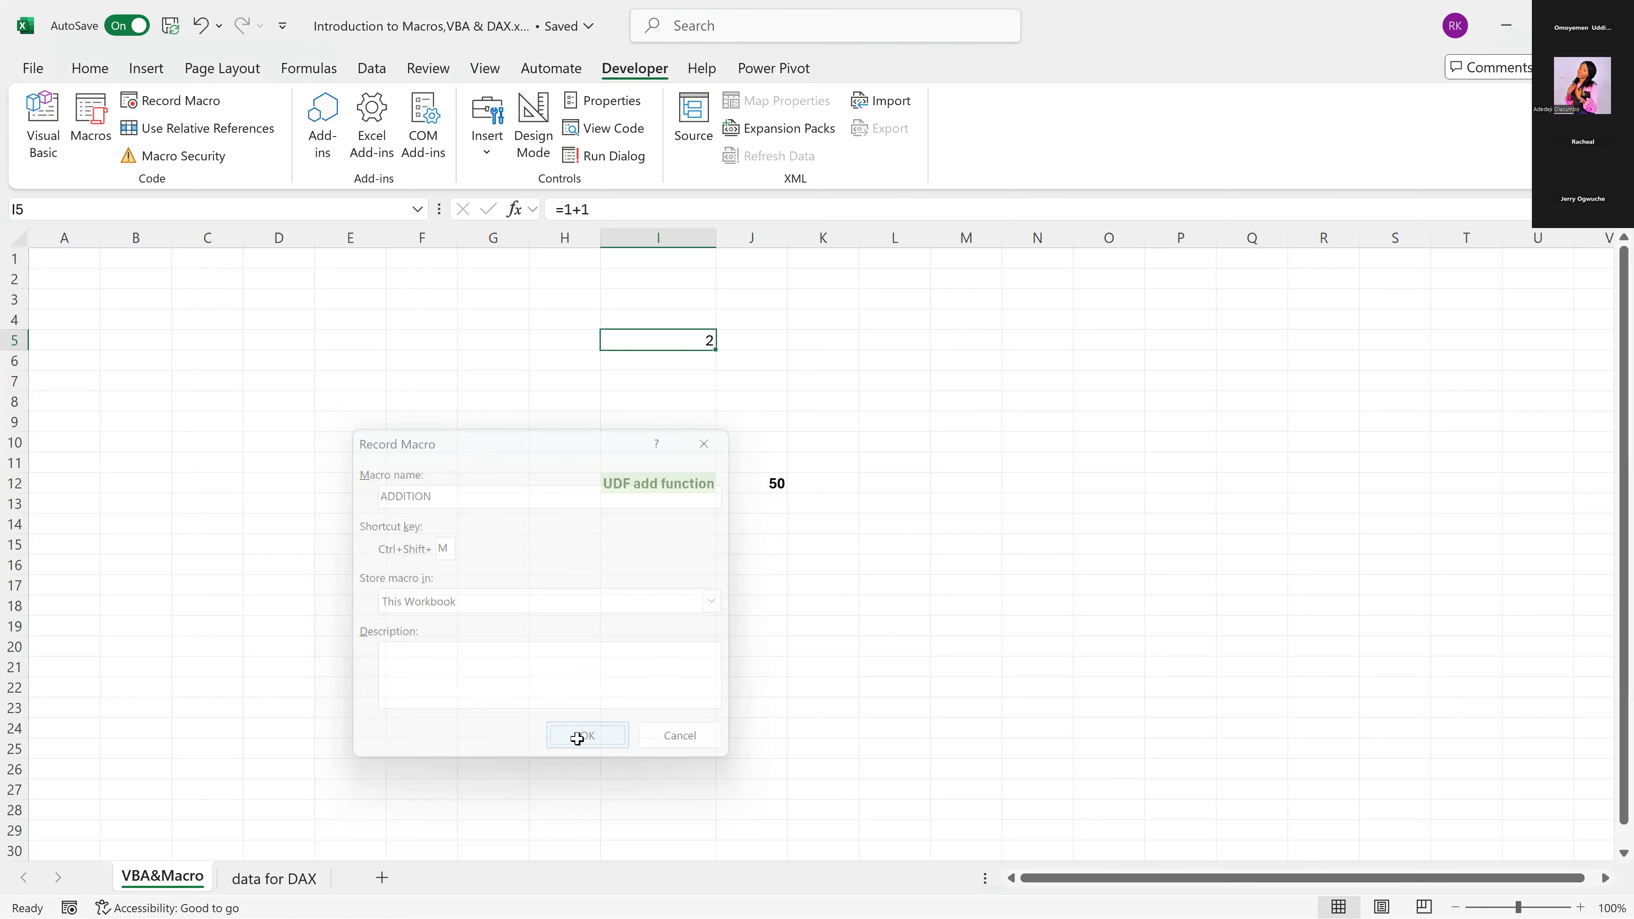
Enter 10 in C5, 20 in D5 and the formula =C5+D5 in D8.
left_click(198, 340)
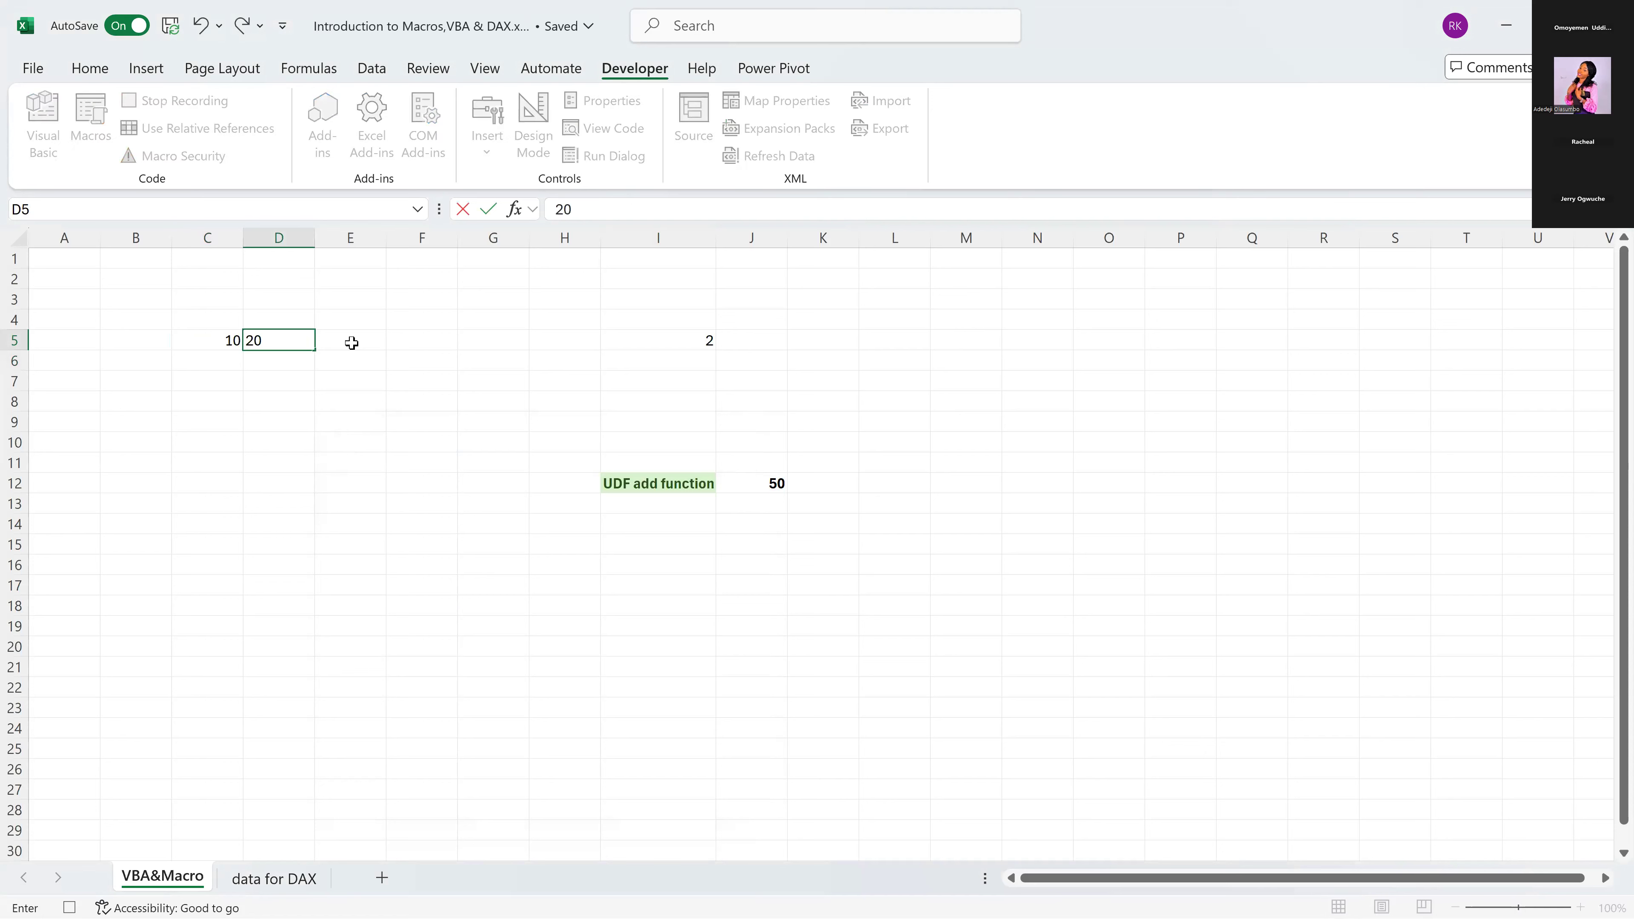
type("=")
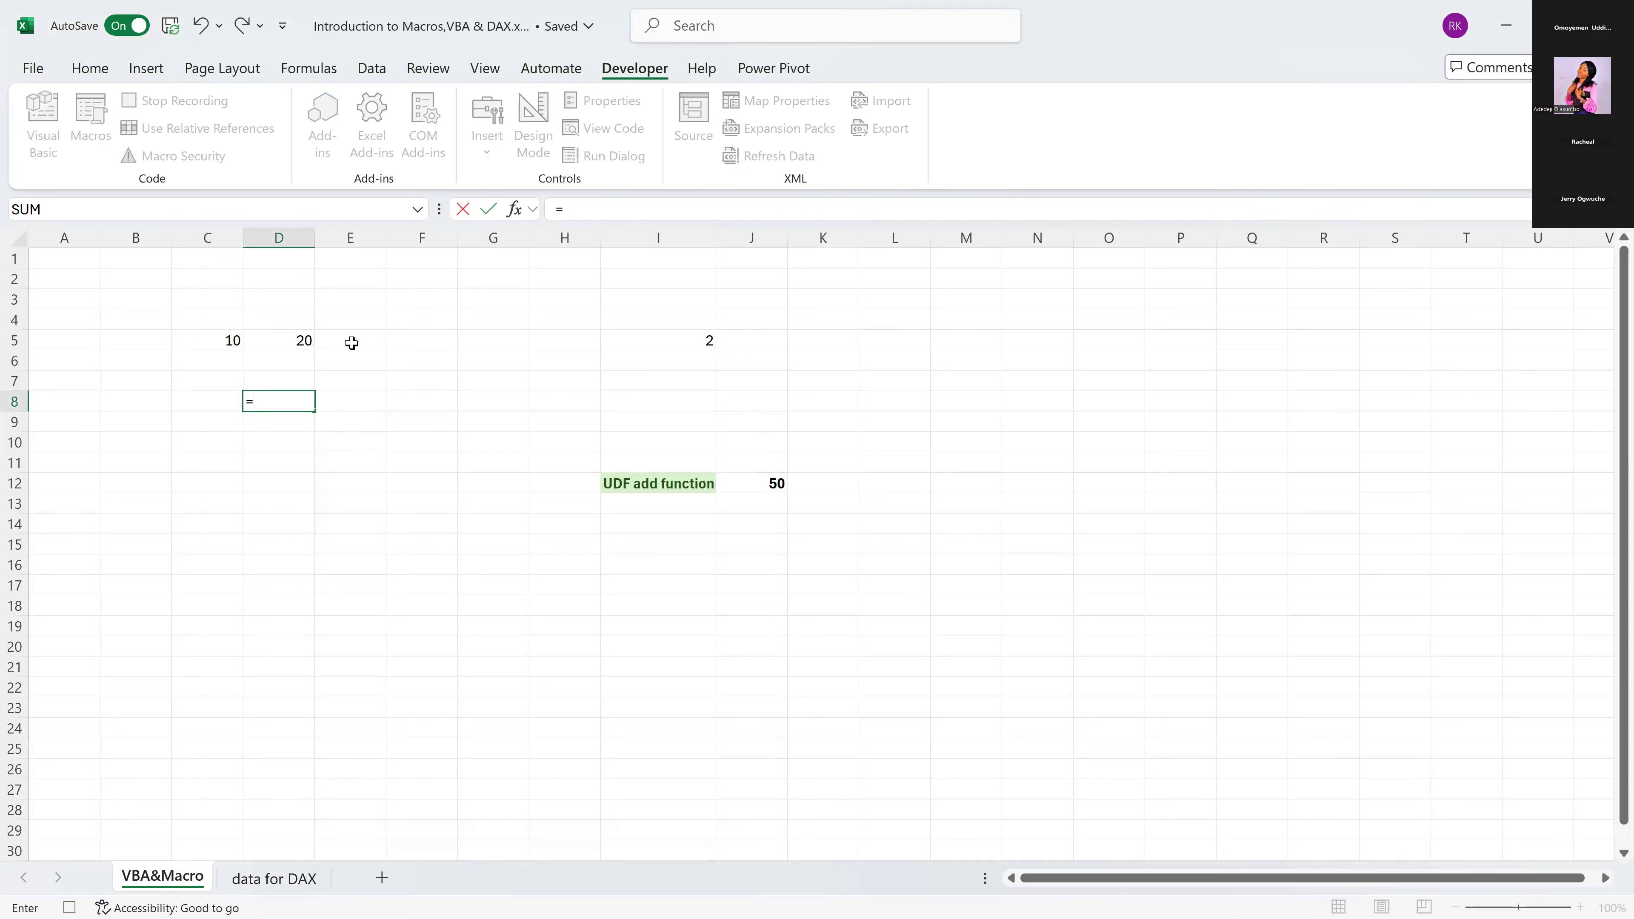
left_click(224, 339)
type("+")
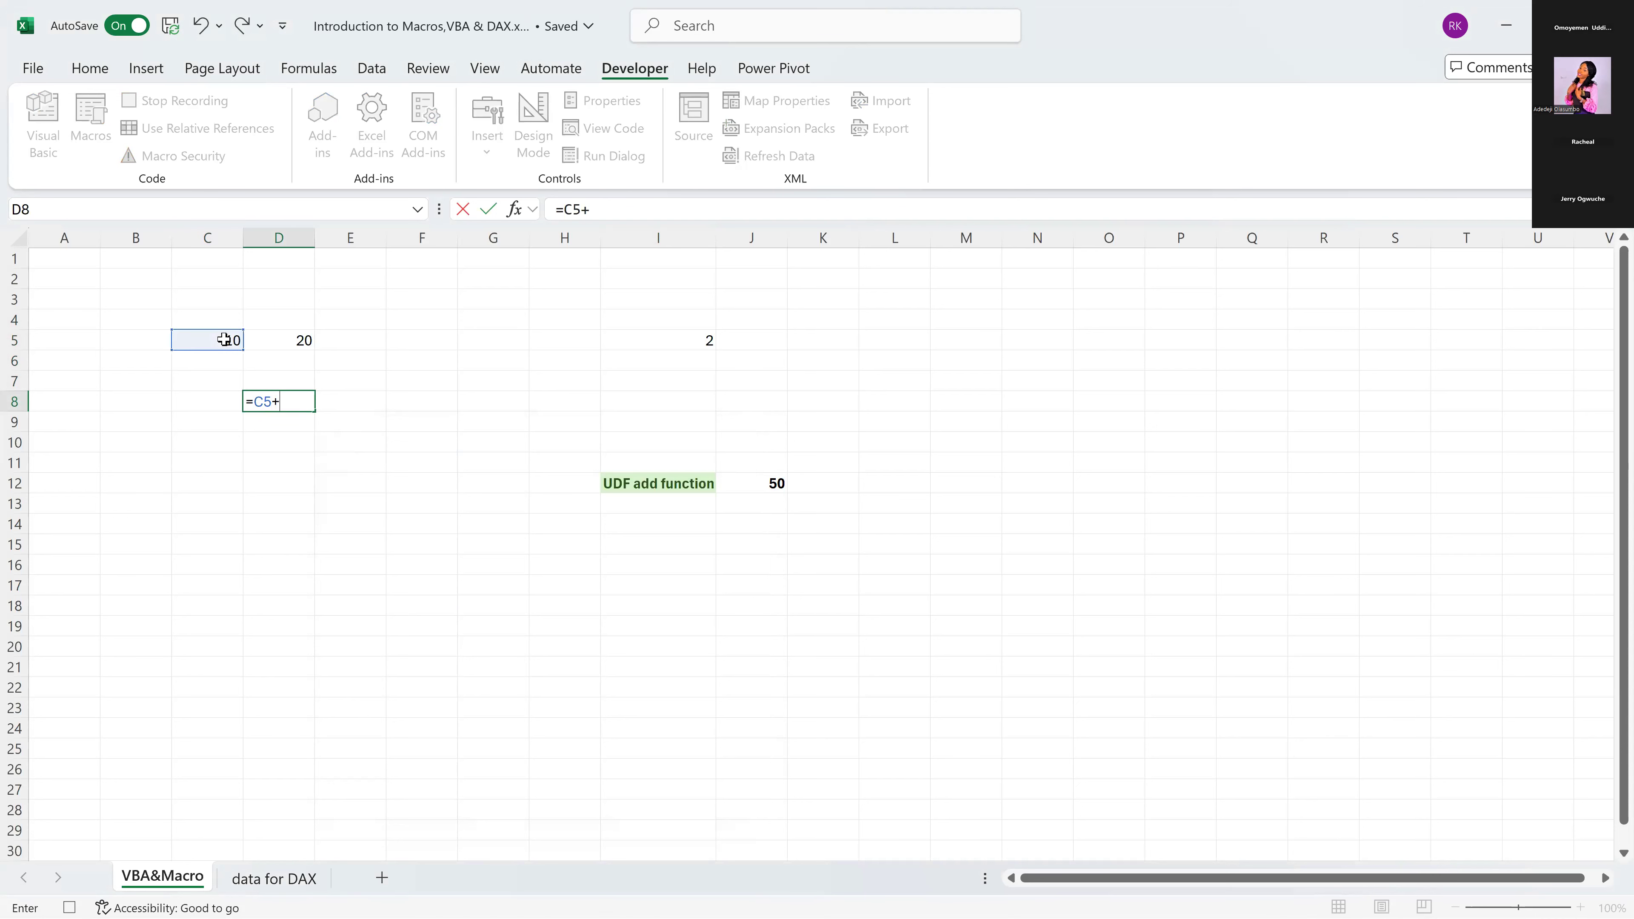
left_click(287, 339)
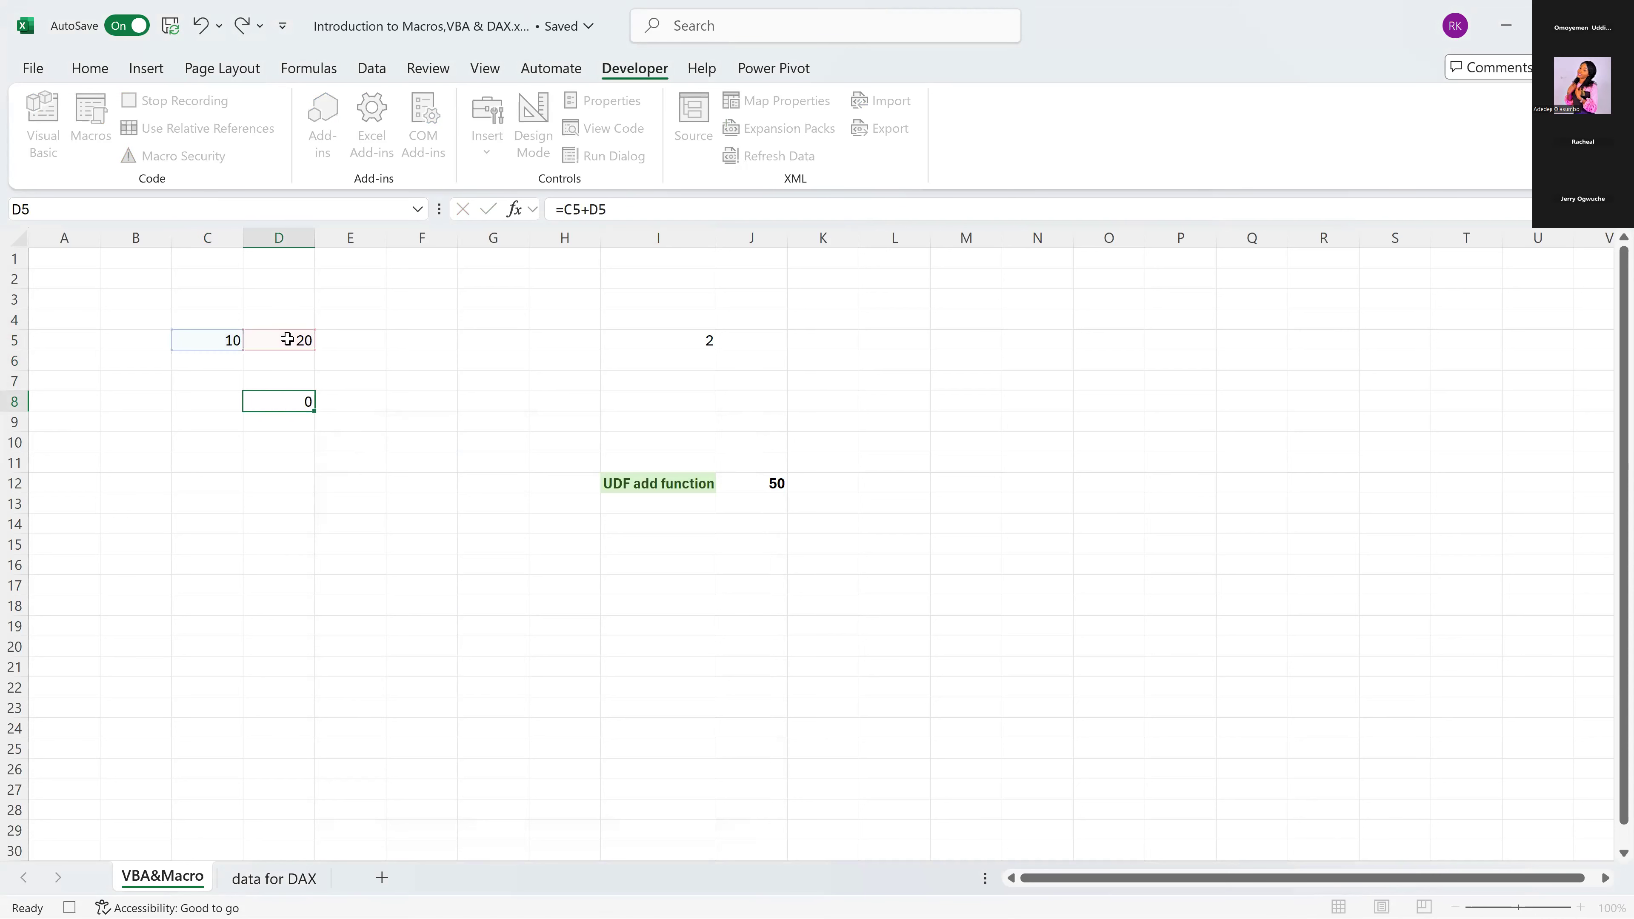
key("Return")
key("Up")
Make the result in D8 bold with a light green fill, and move the selection to E10.
left_click(90, 68)
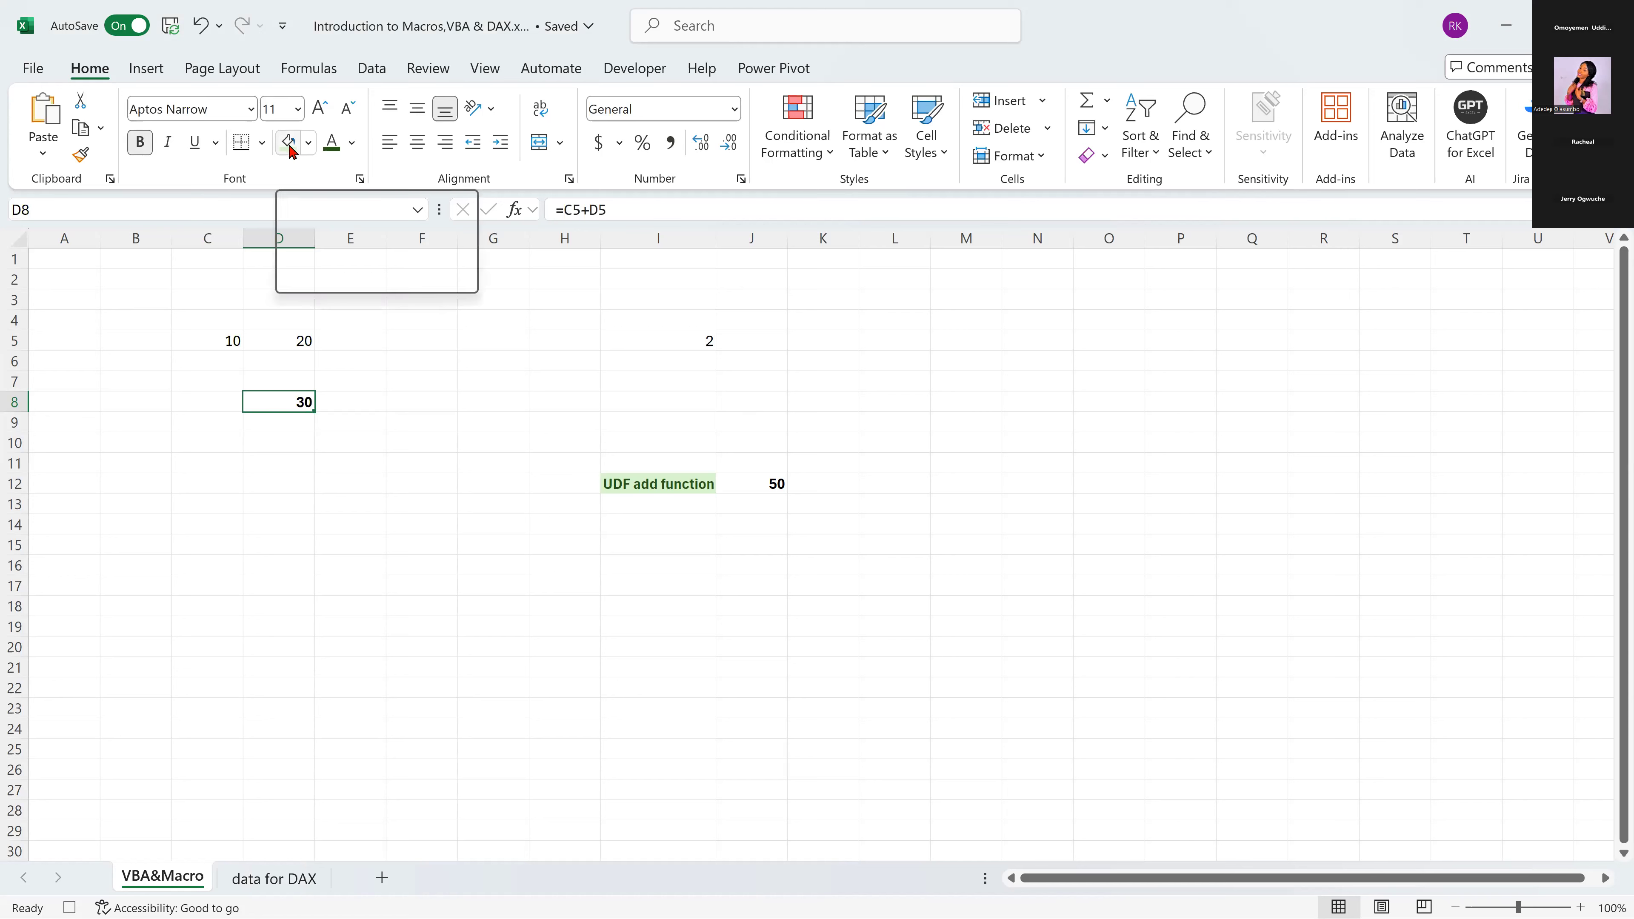
left_click(290, 145)
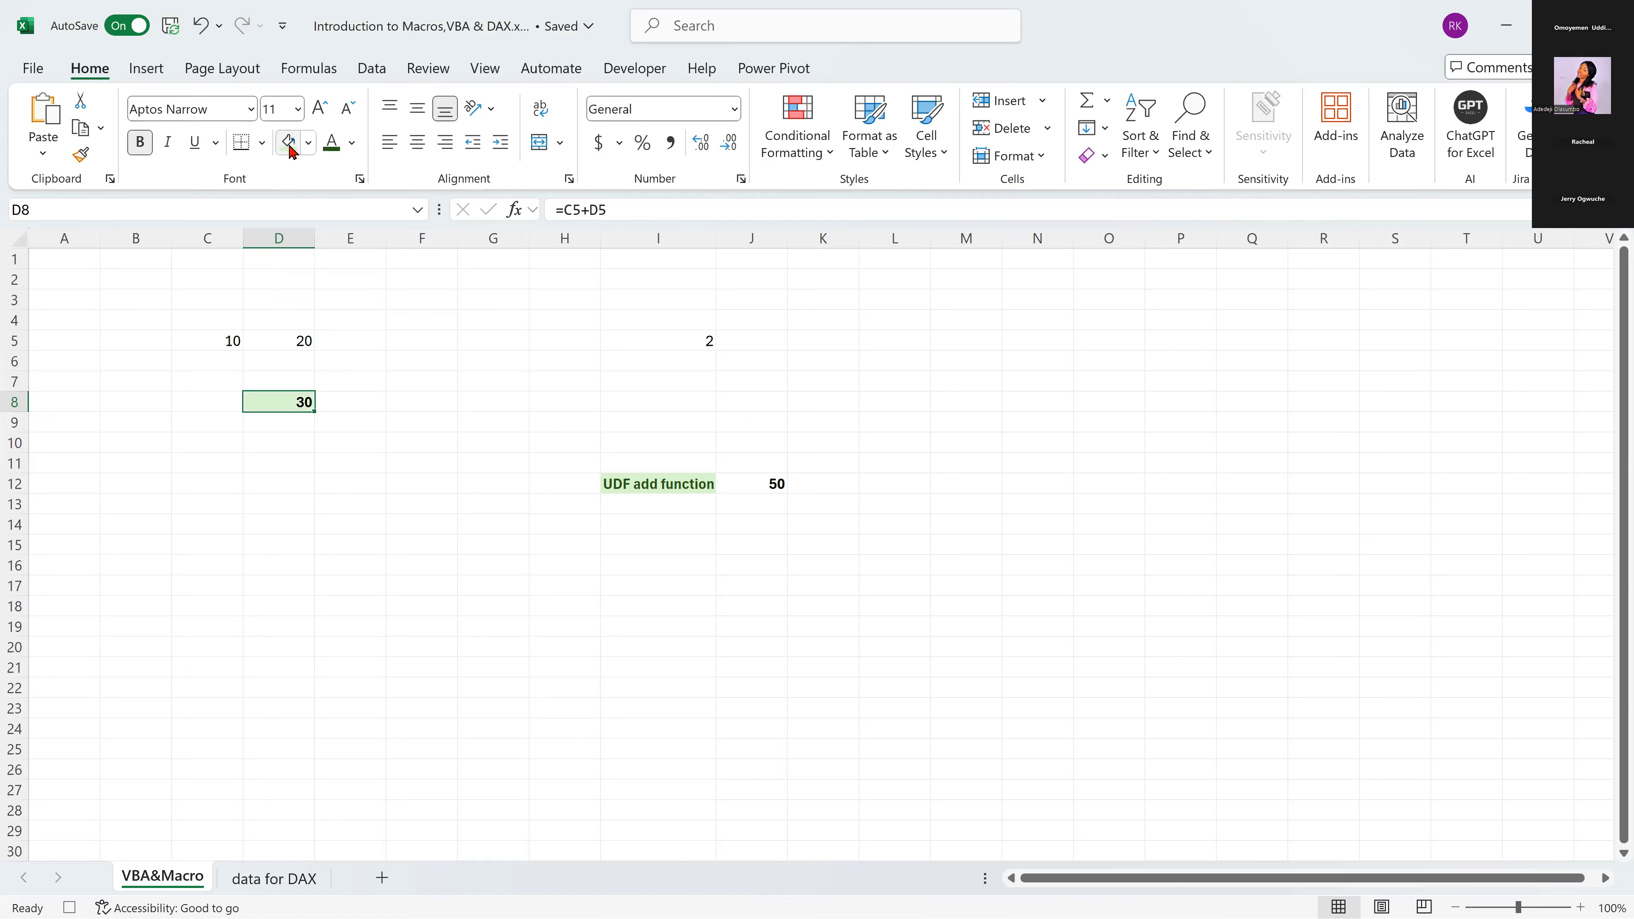
left_click(318, 433)
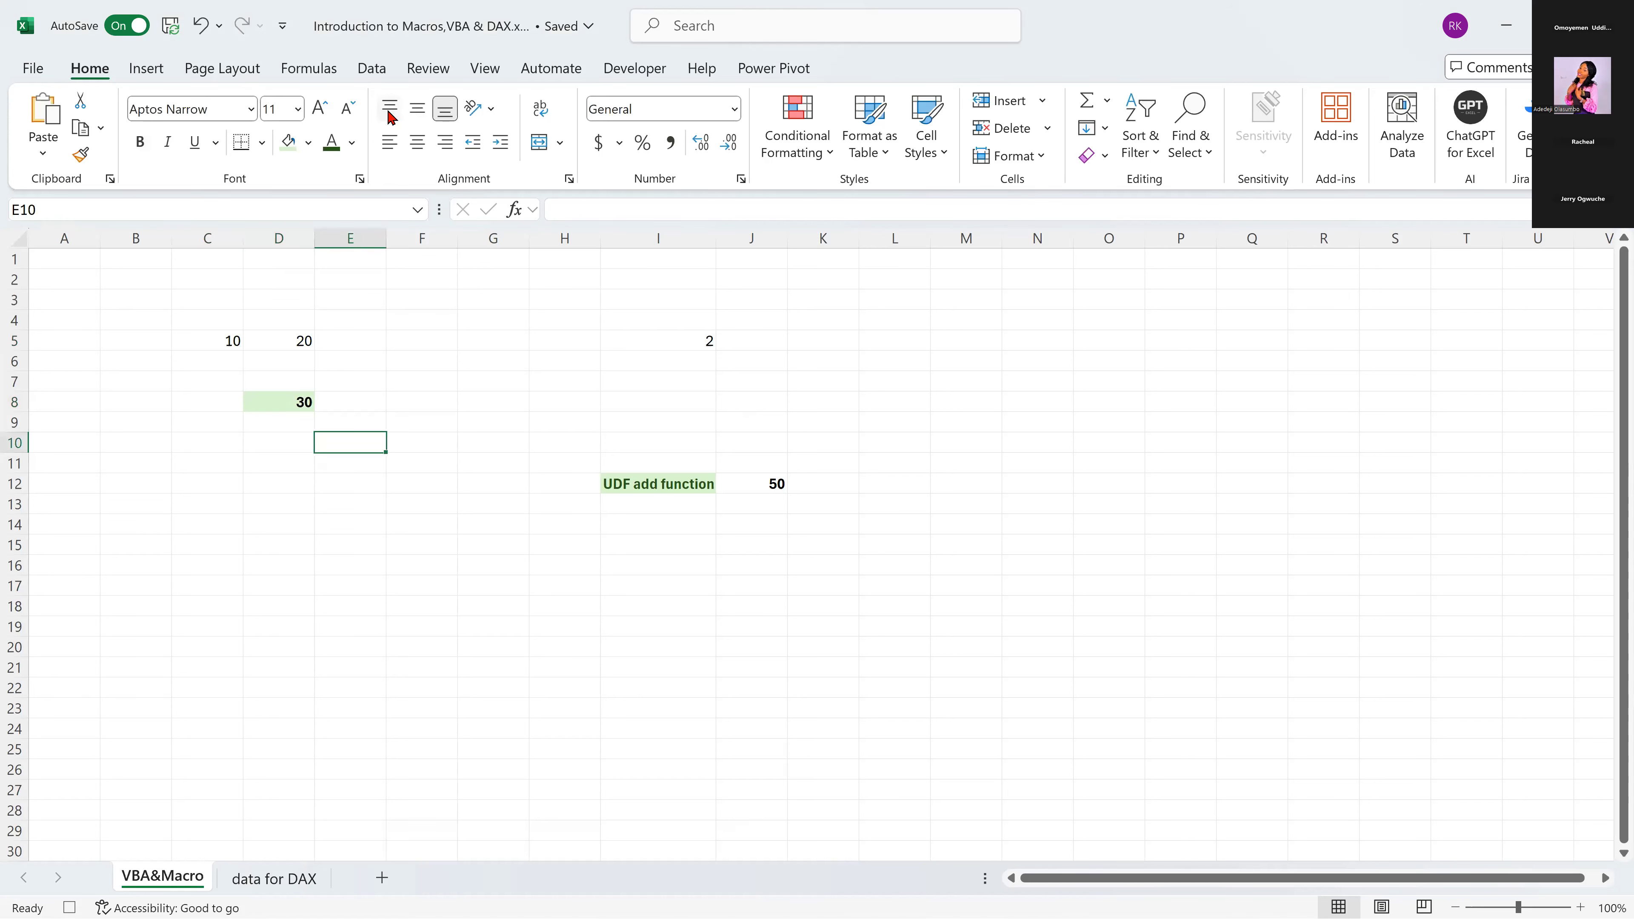
Stop recording the ADDITION macro.
left_click(653, 70)
left_click(172, 103)
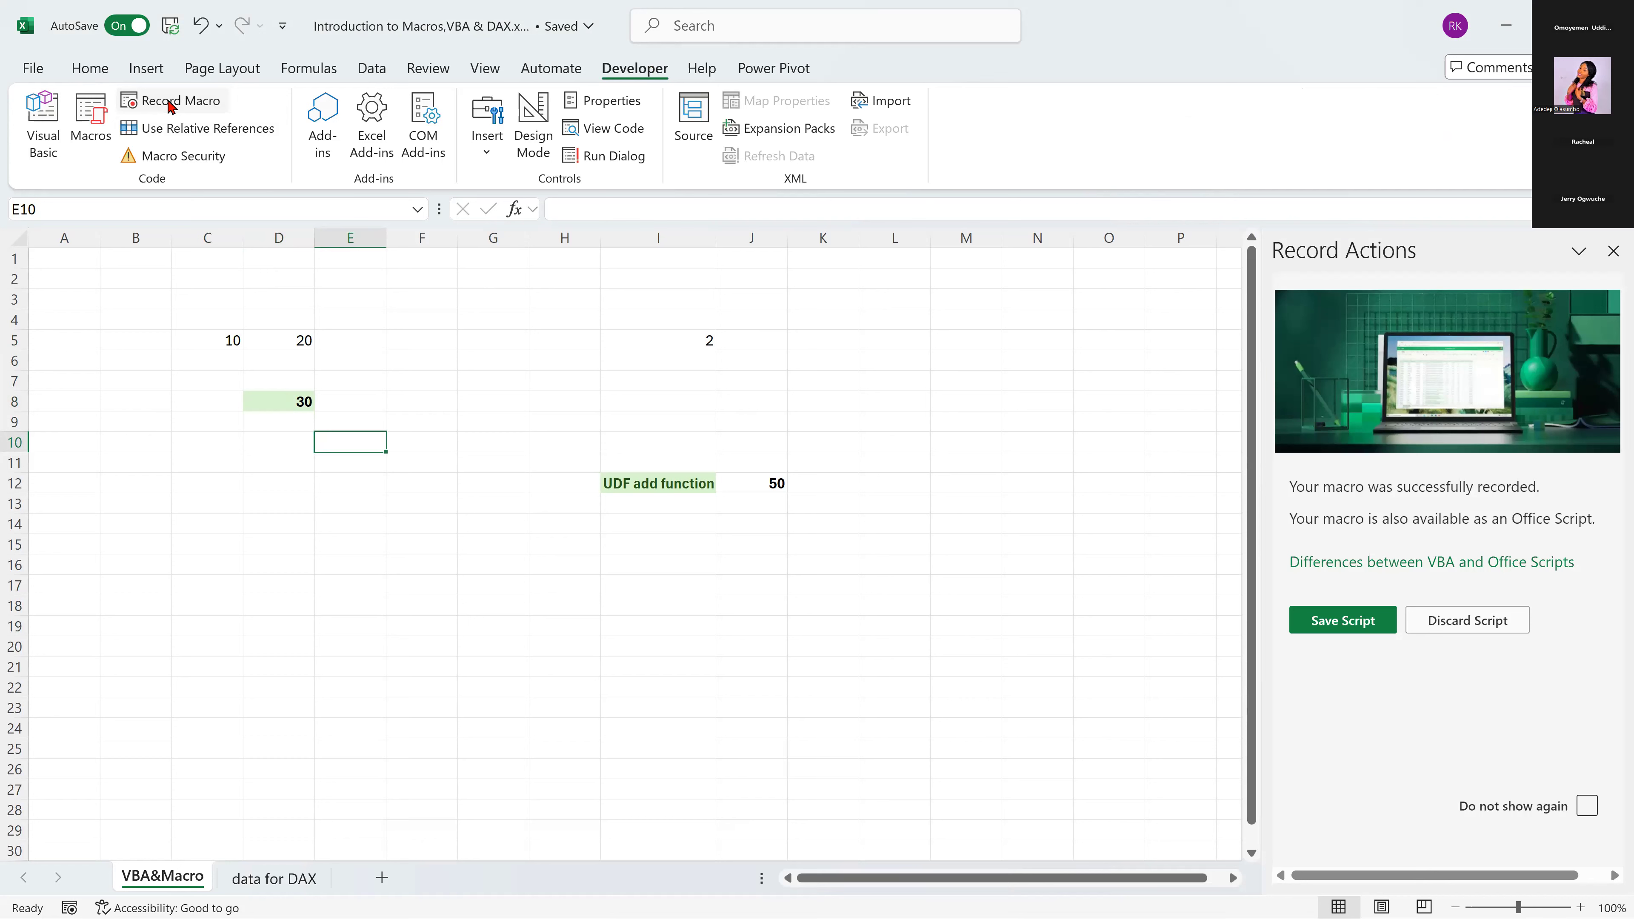
left_click(167, 100)
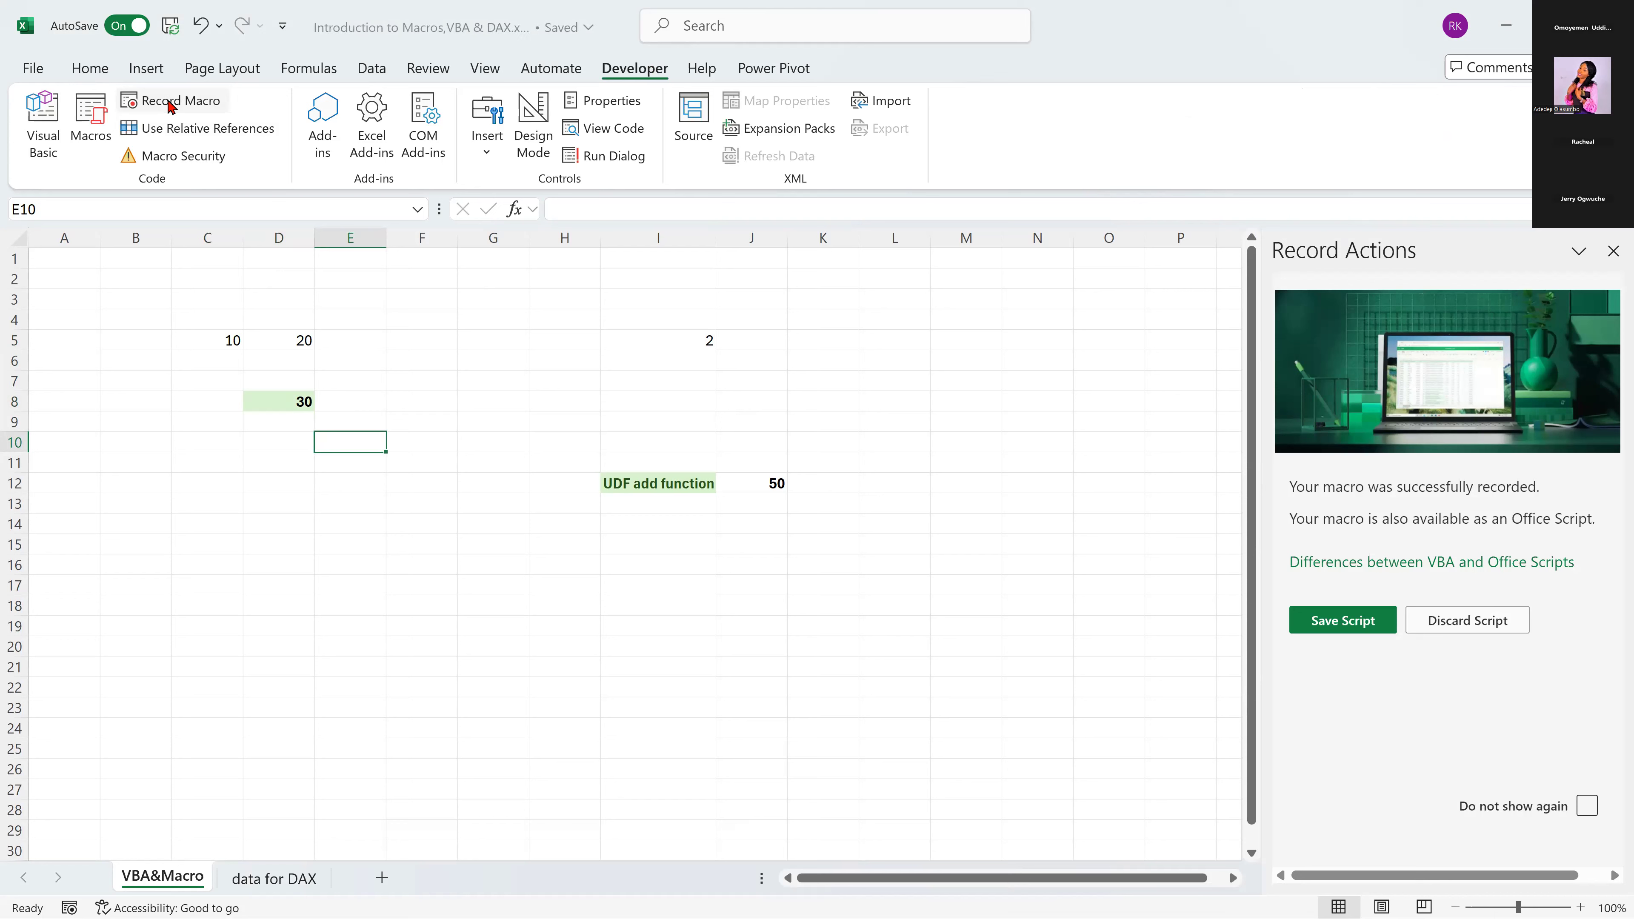
left_click(329, 530)
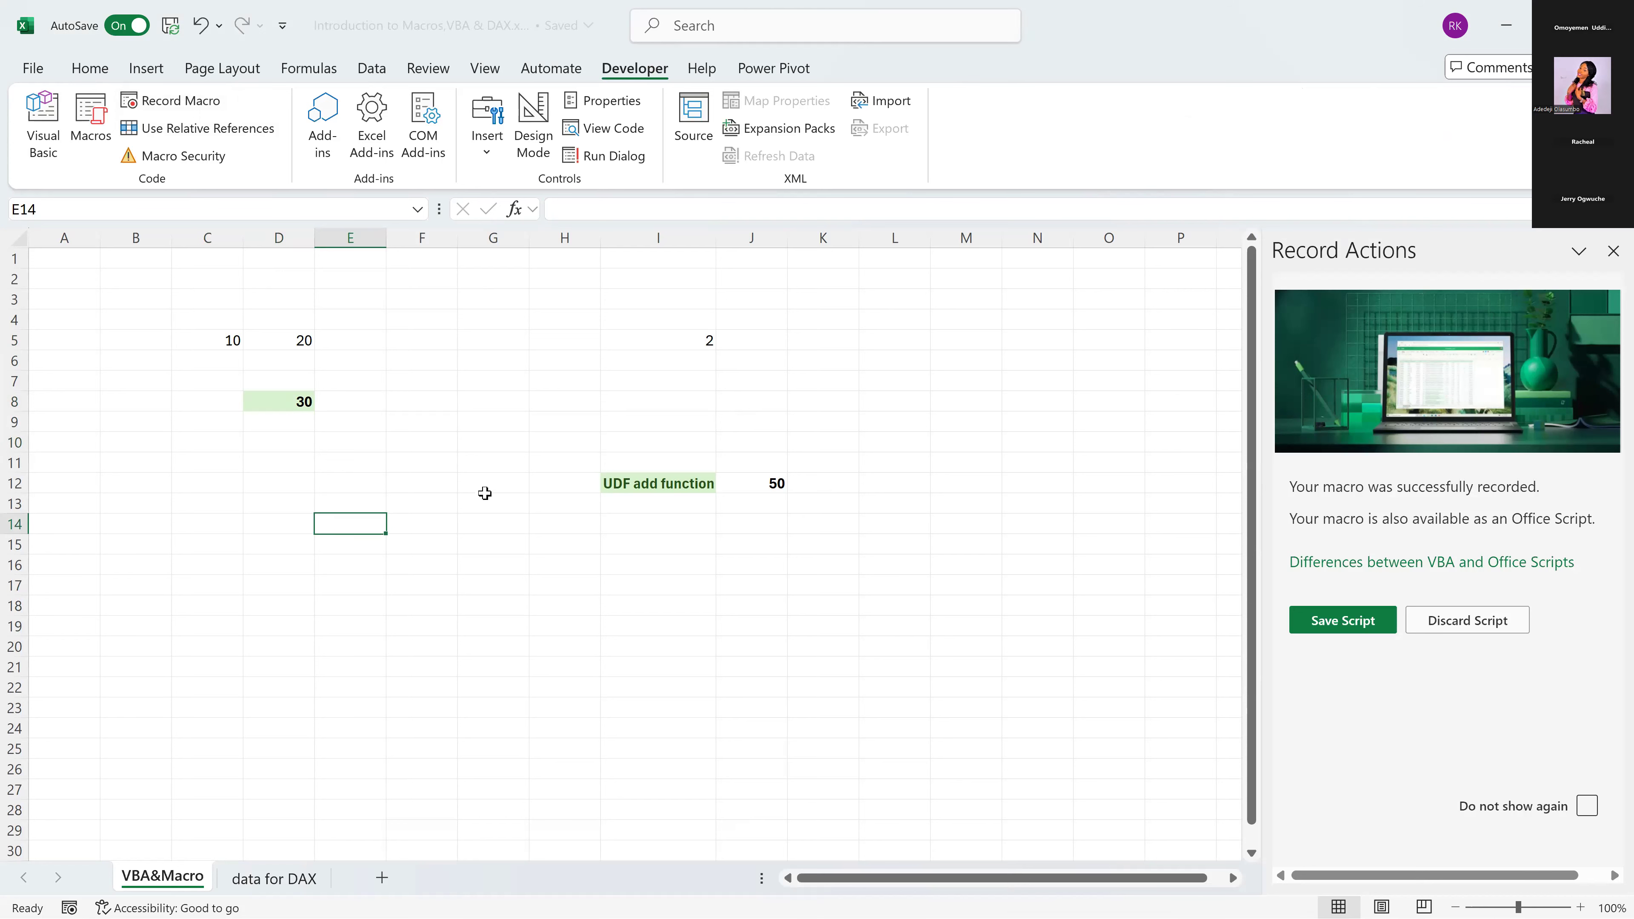
Open Module6 in the Visual Basic editor, enlarge the code area and read through the recorded ADDITION code.
left_click(268, 401)
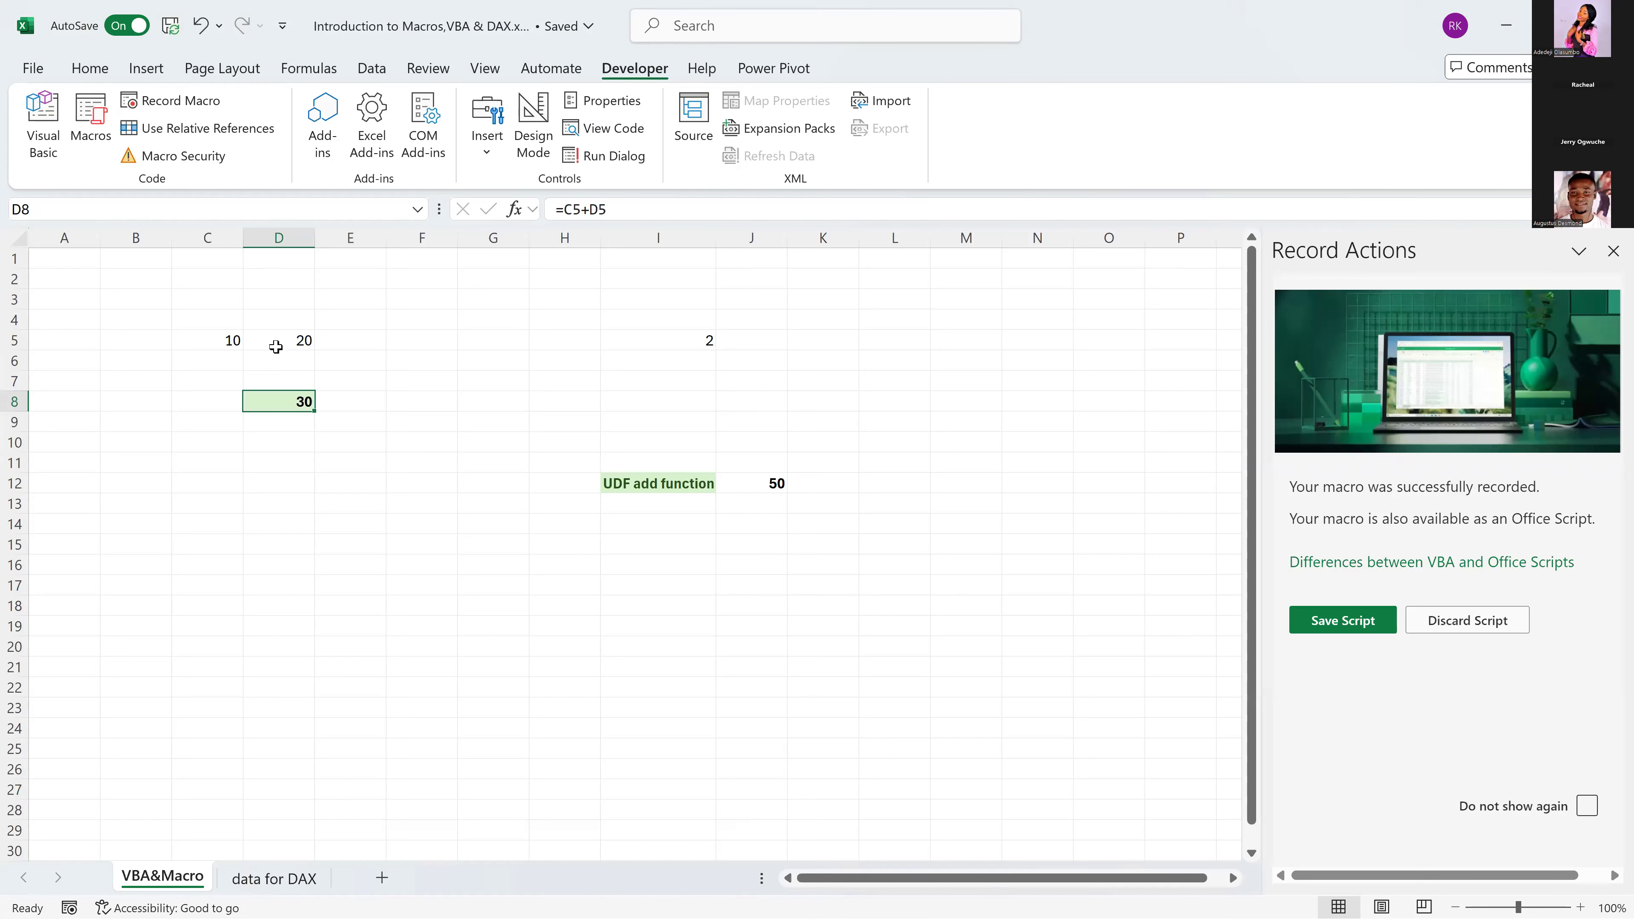
left_click(53, 159)
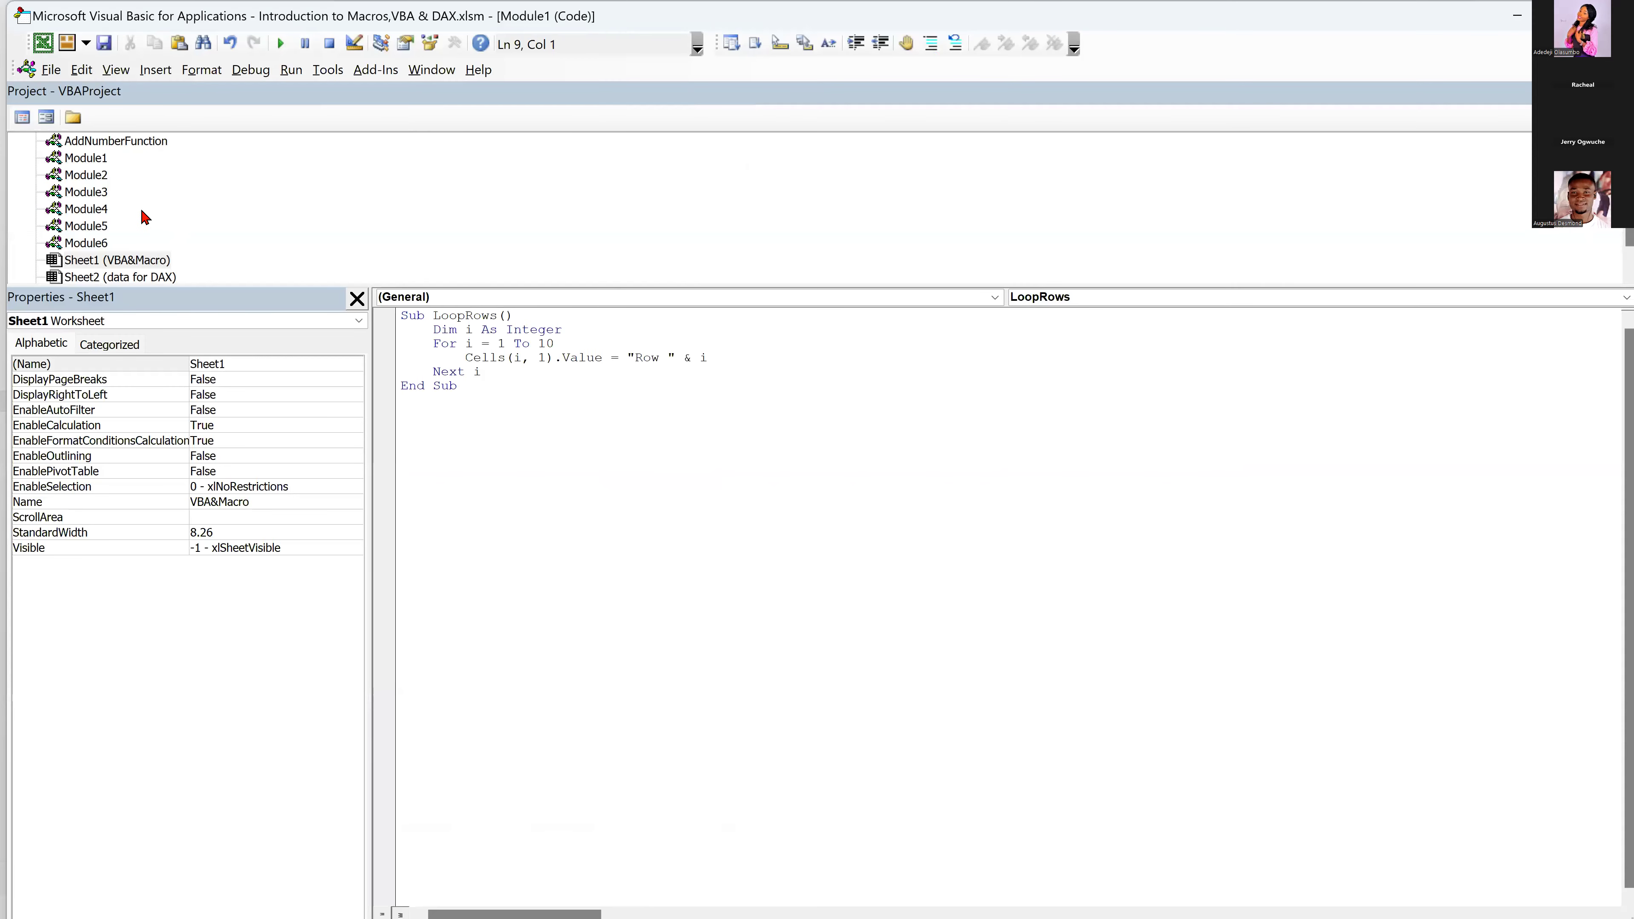
scroll(146, 218, "up", 1)
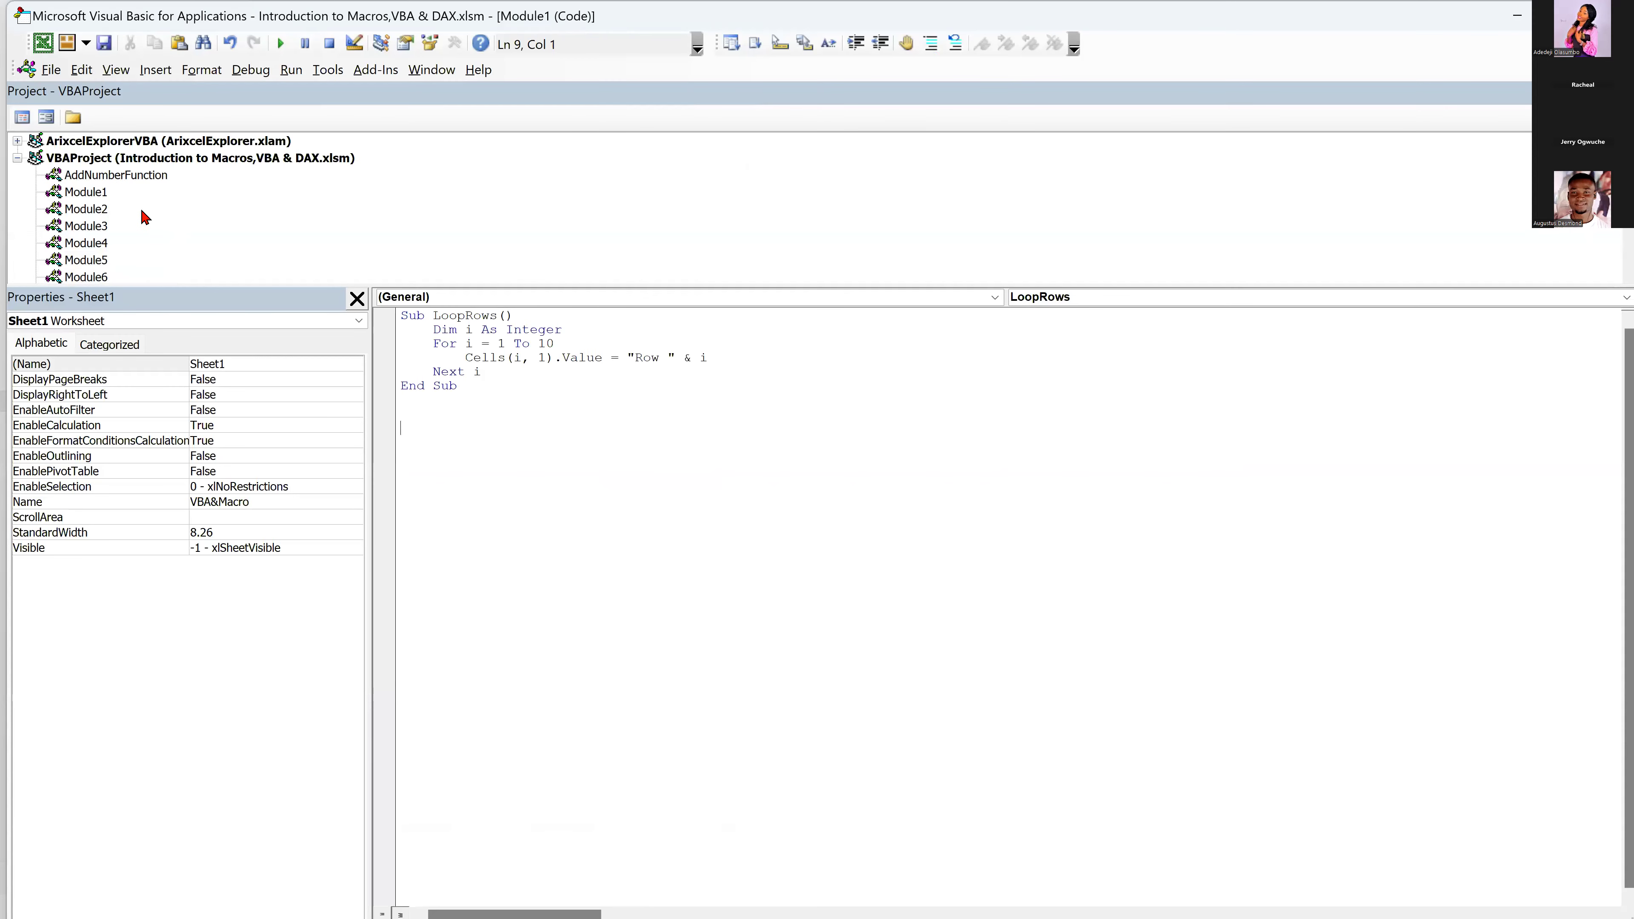
double_click(102, 282)
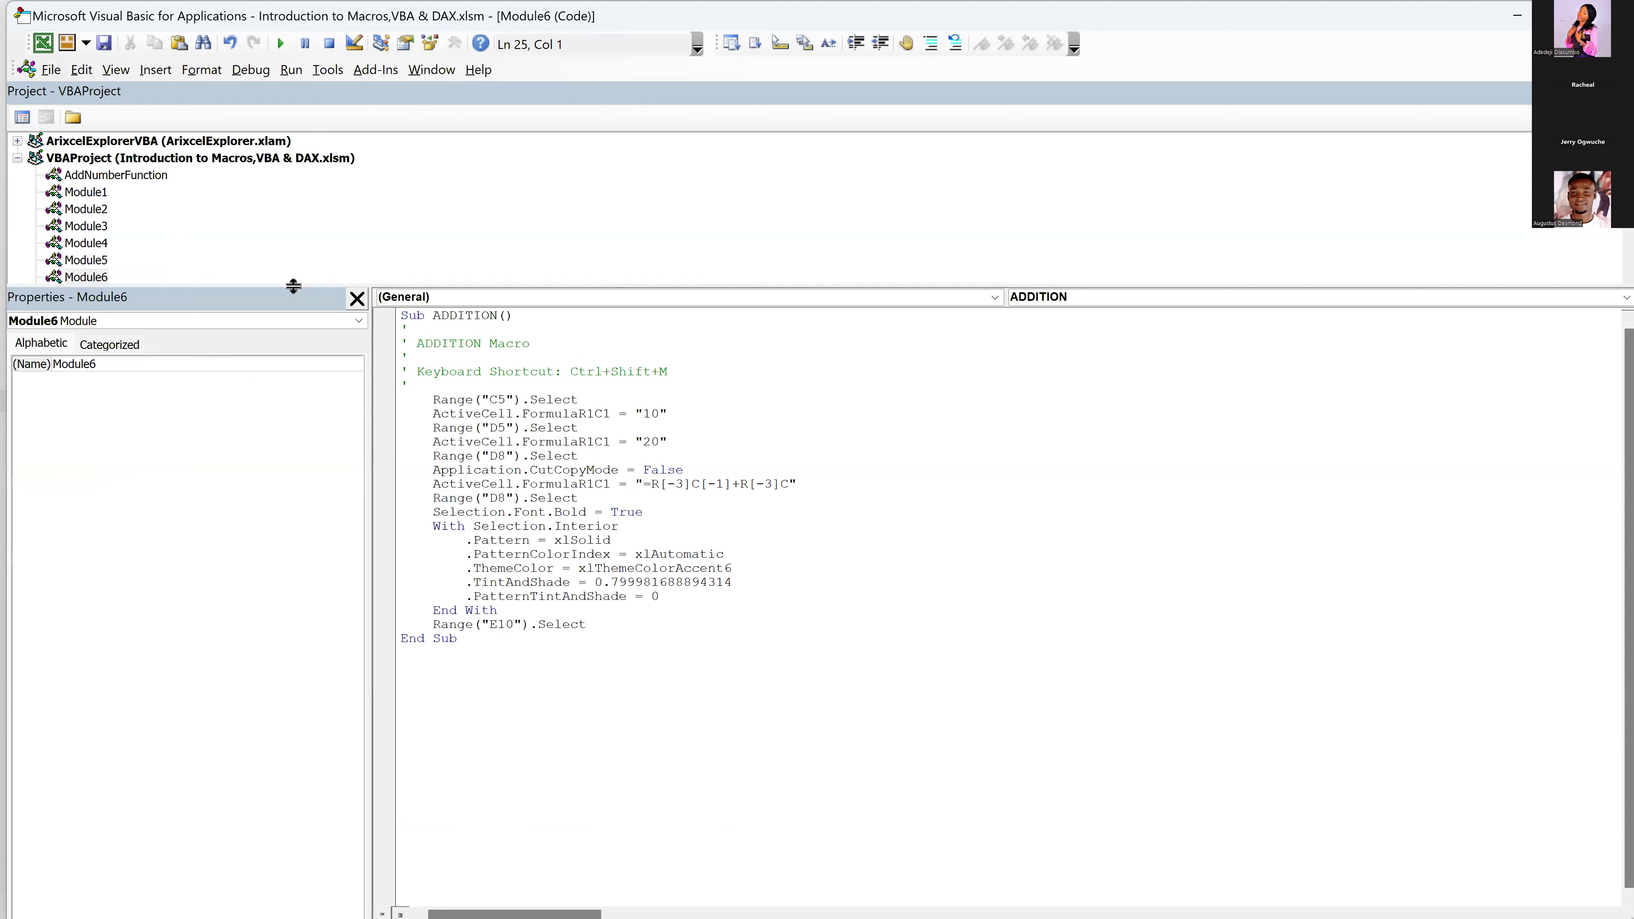
left_click_drag(293, 285, 304, 201)
left_click(417, 229)
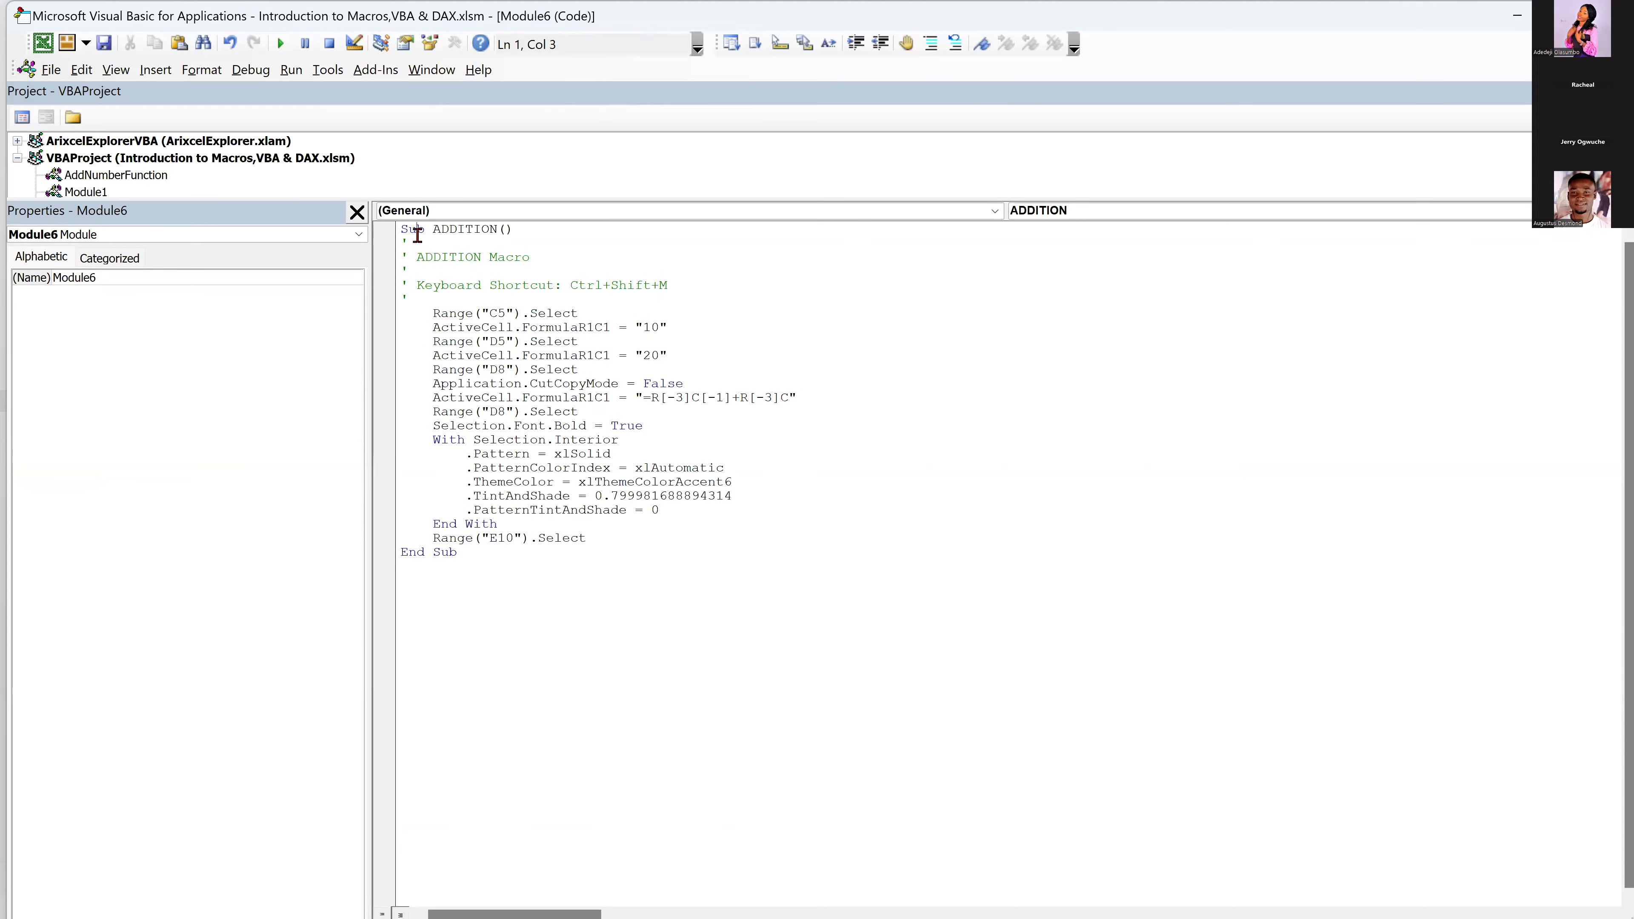
left_click_drag(418, 235, 670, 306)
key("ctrl+End")
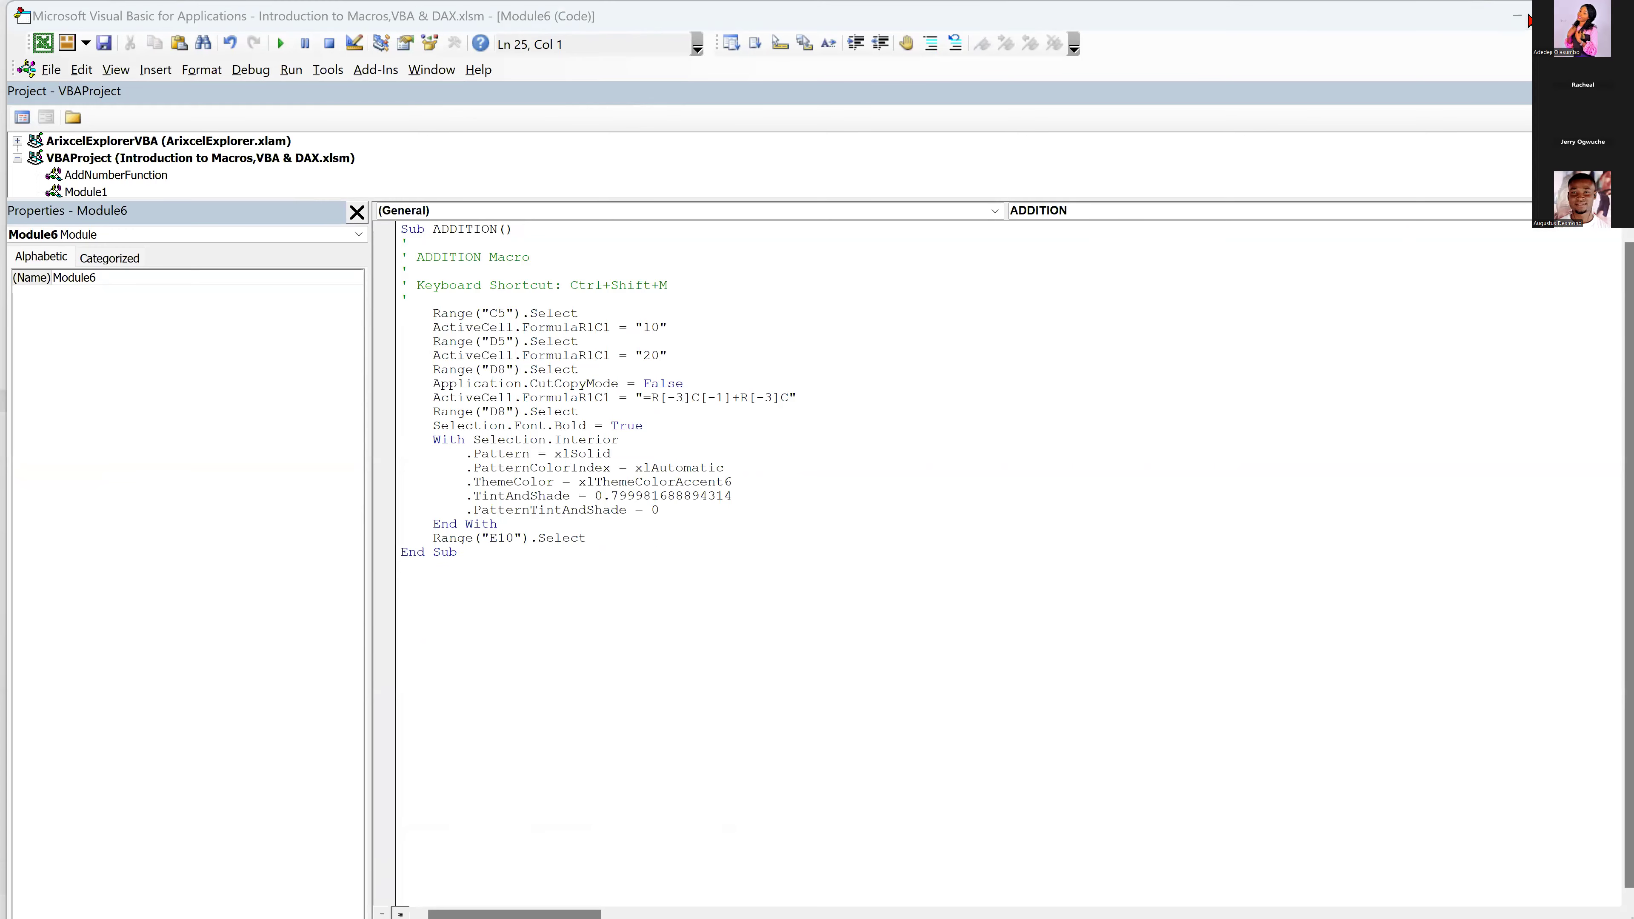
Back on the worksheet, clear the two numbers and their sum in C5:D8 and replay the recorded ADDITION macro.
left_click(1526, 18)
left_click_drag(204, 296, 359, 464)
key("Delete")
left_click(281, 517)
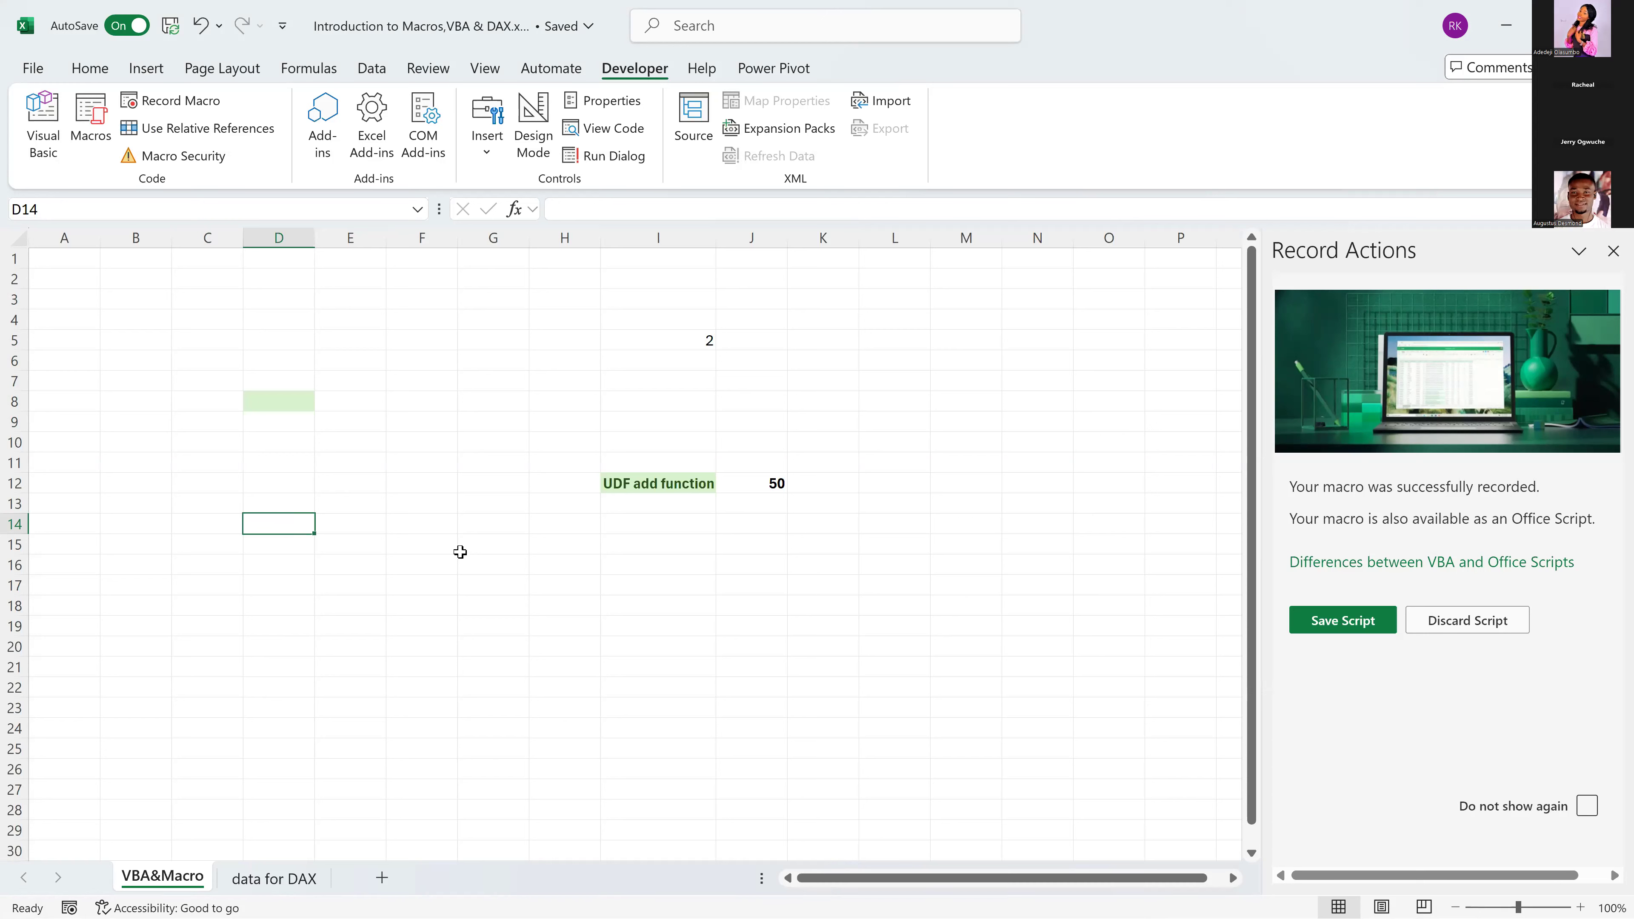
key("ctrl+shift+a")
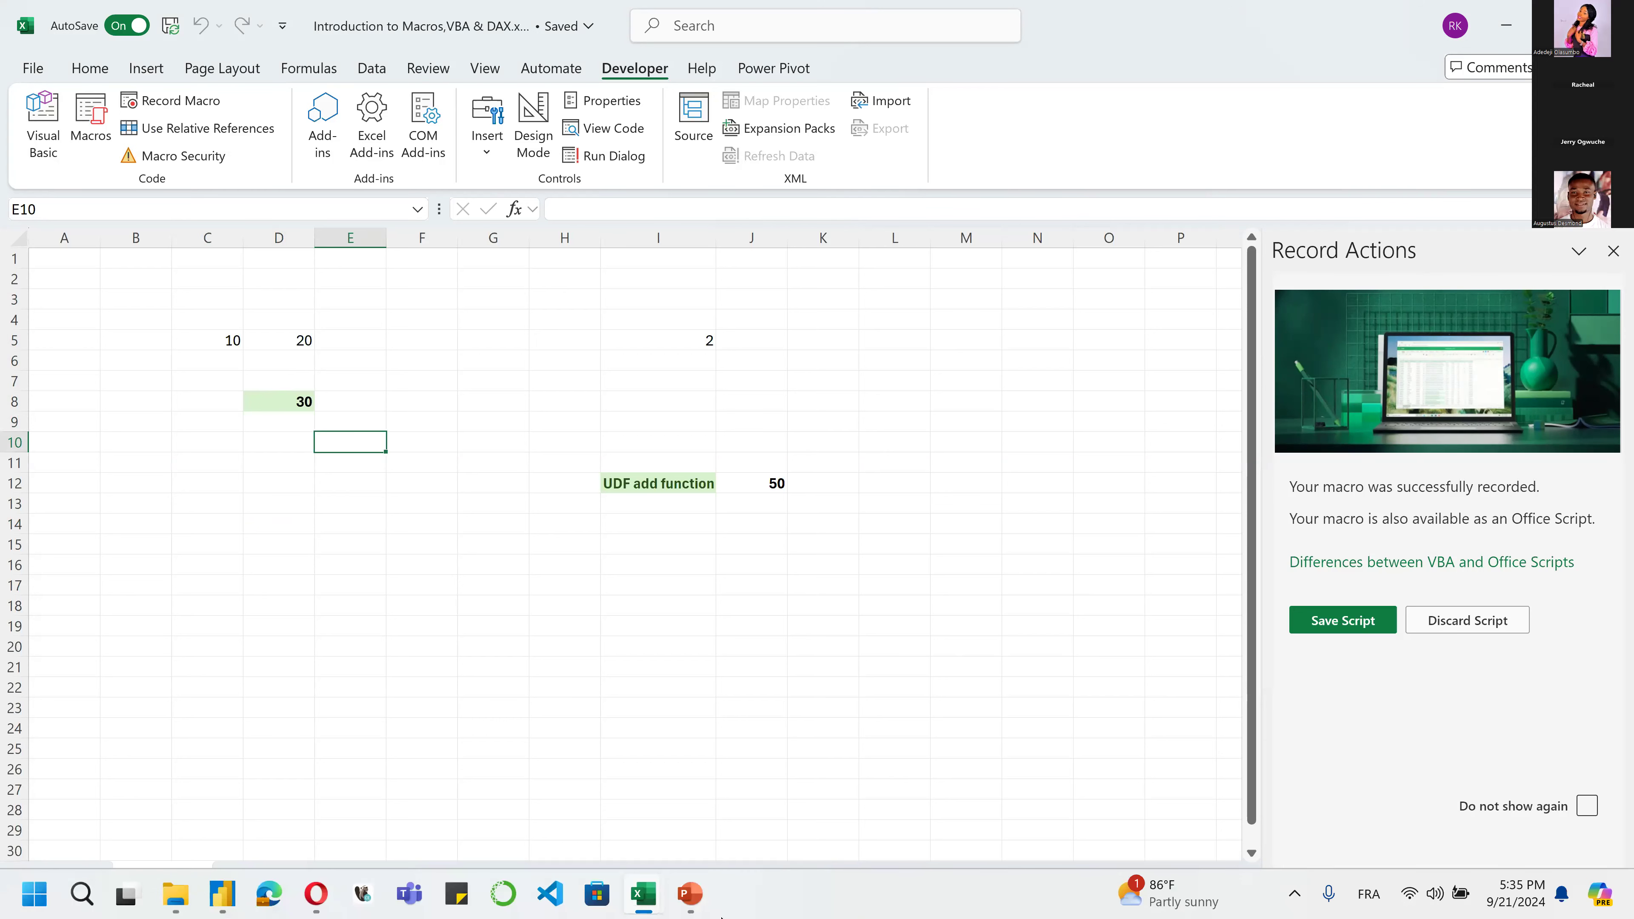
In the ADDITION macro code, change the value written to cell D5 to 40.
mouse_move(643, 894)
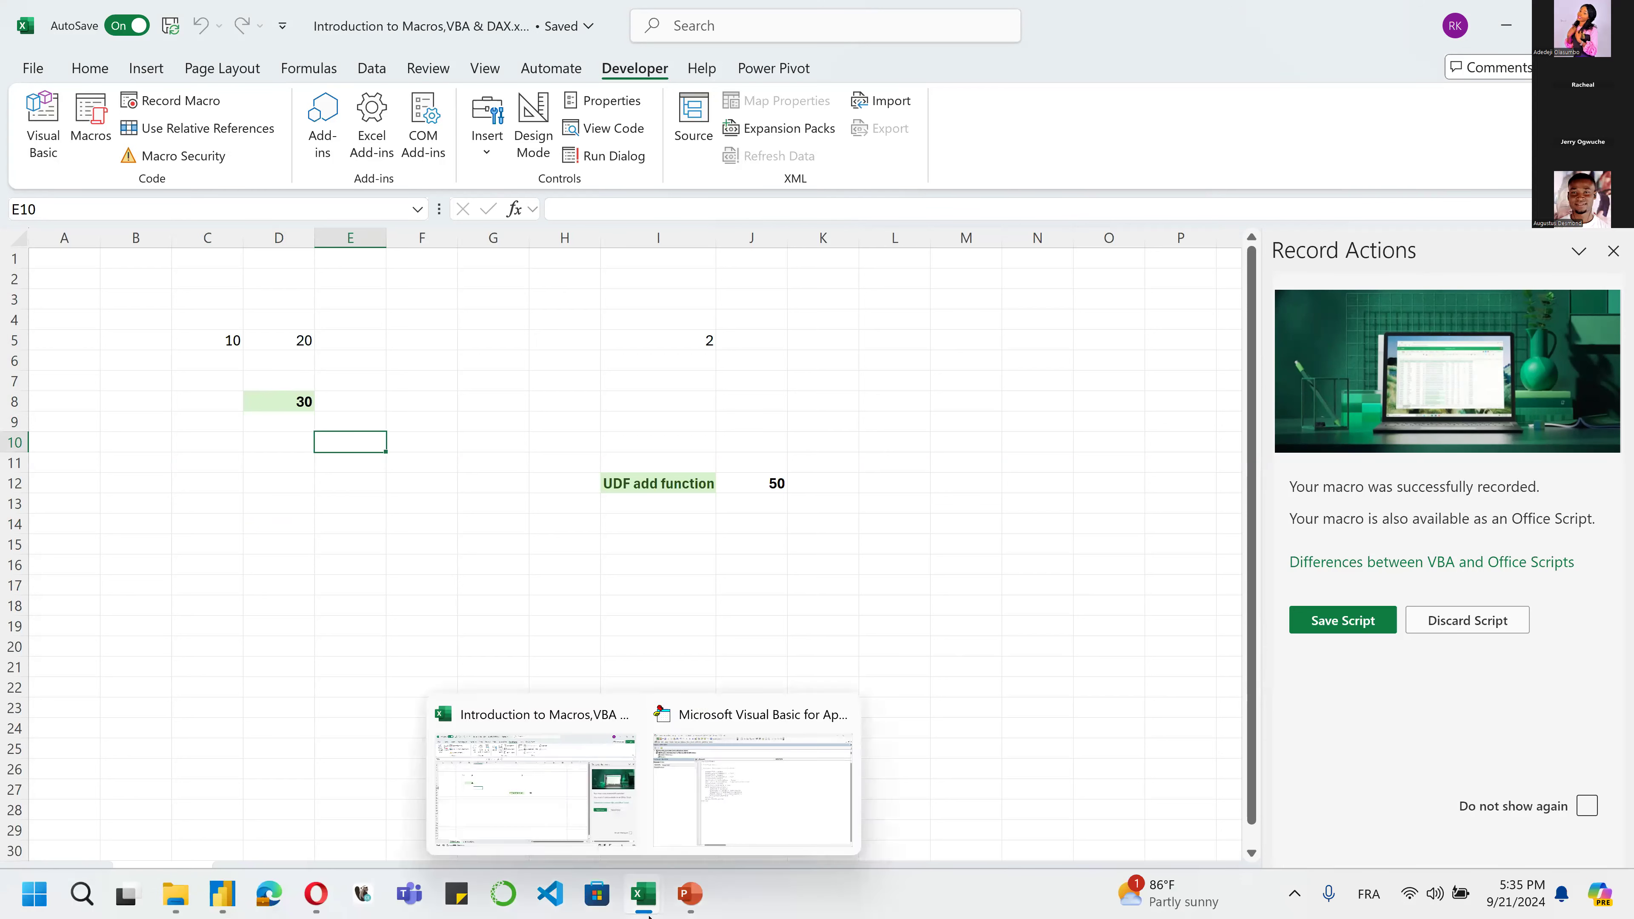
left_click(798, 822)
key("BackSpace")
key("BackSpace")
type("40")
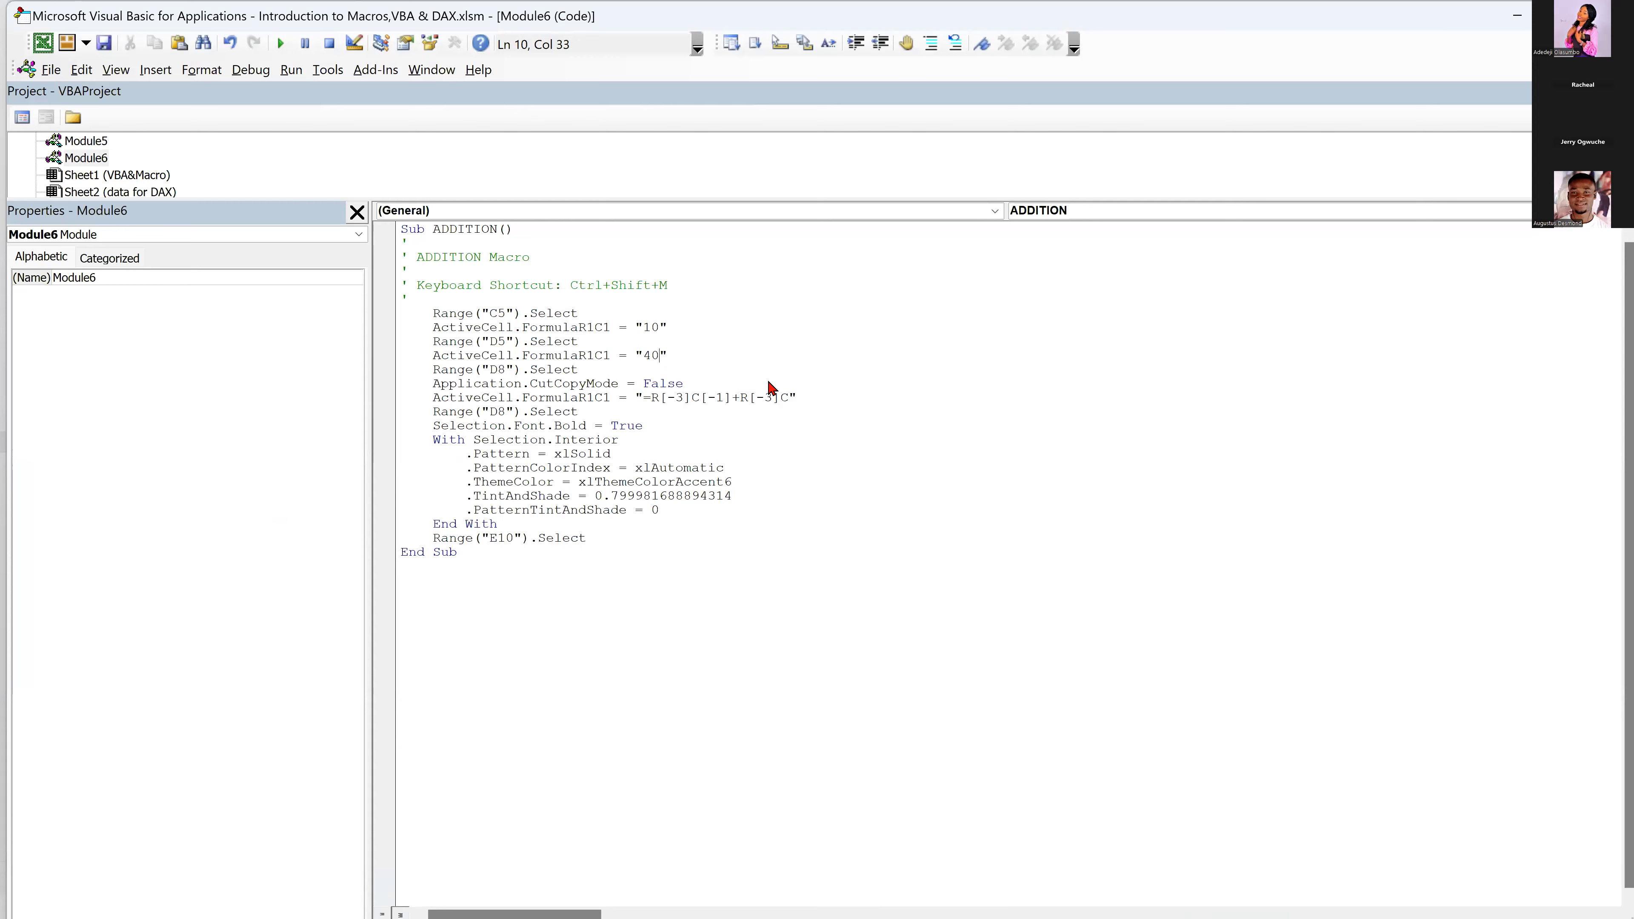
Return to the worksheet, clear the old values in C5:D8 and run the edited ADDITION macro.
left_click(1520, 16)
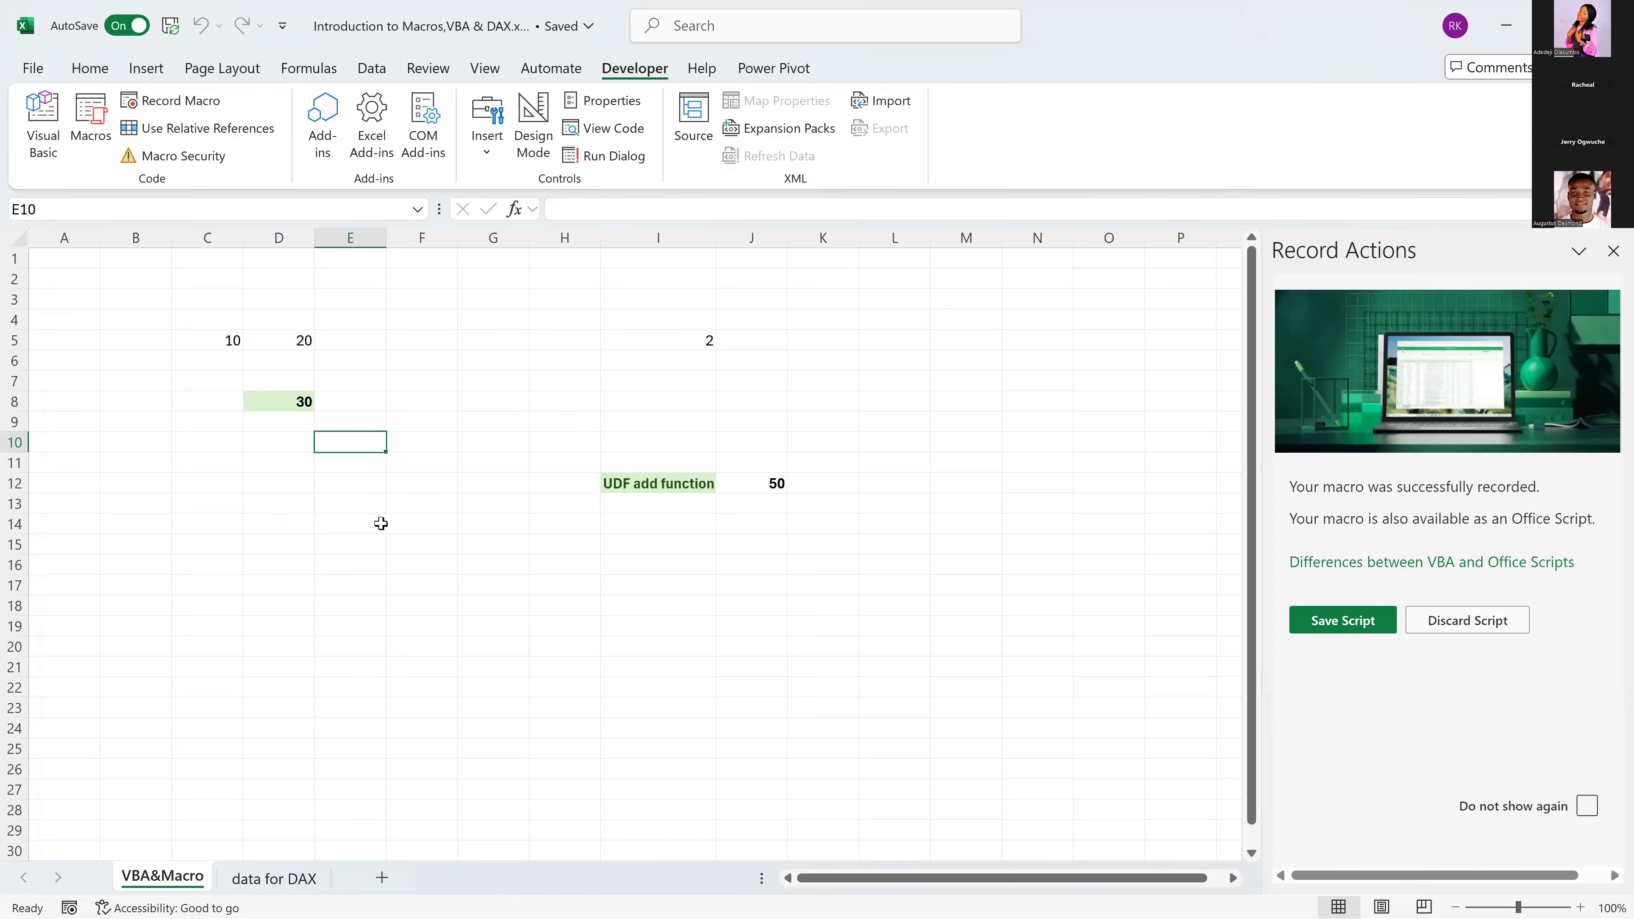
left_click(235, 320)
left_click(376, 431, "shift")
key("Delete")
left_click(362, 562)
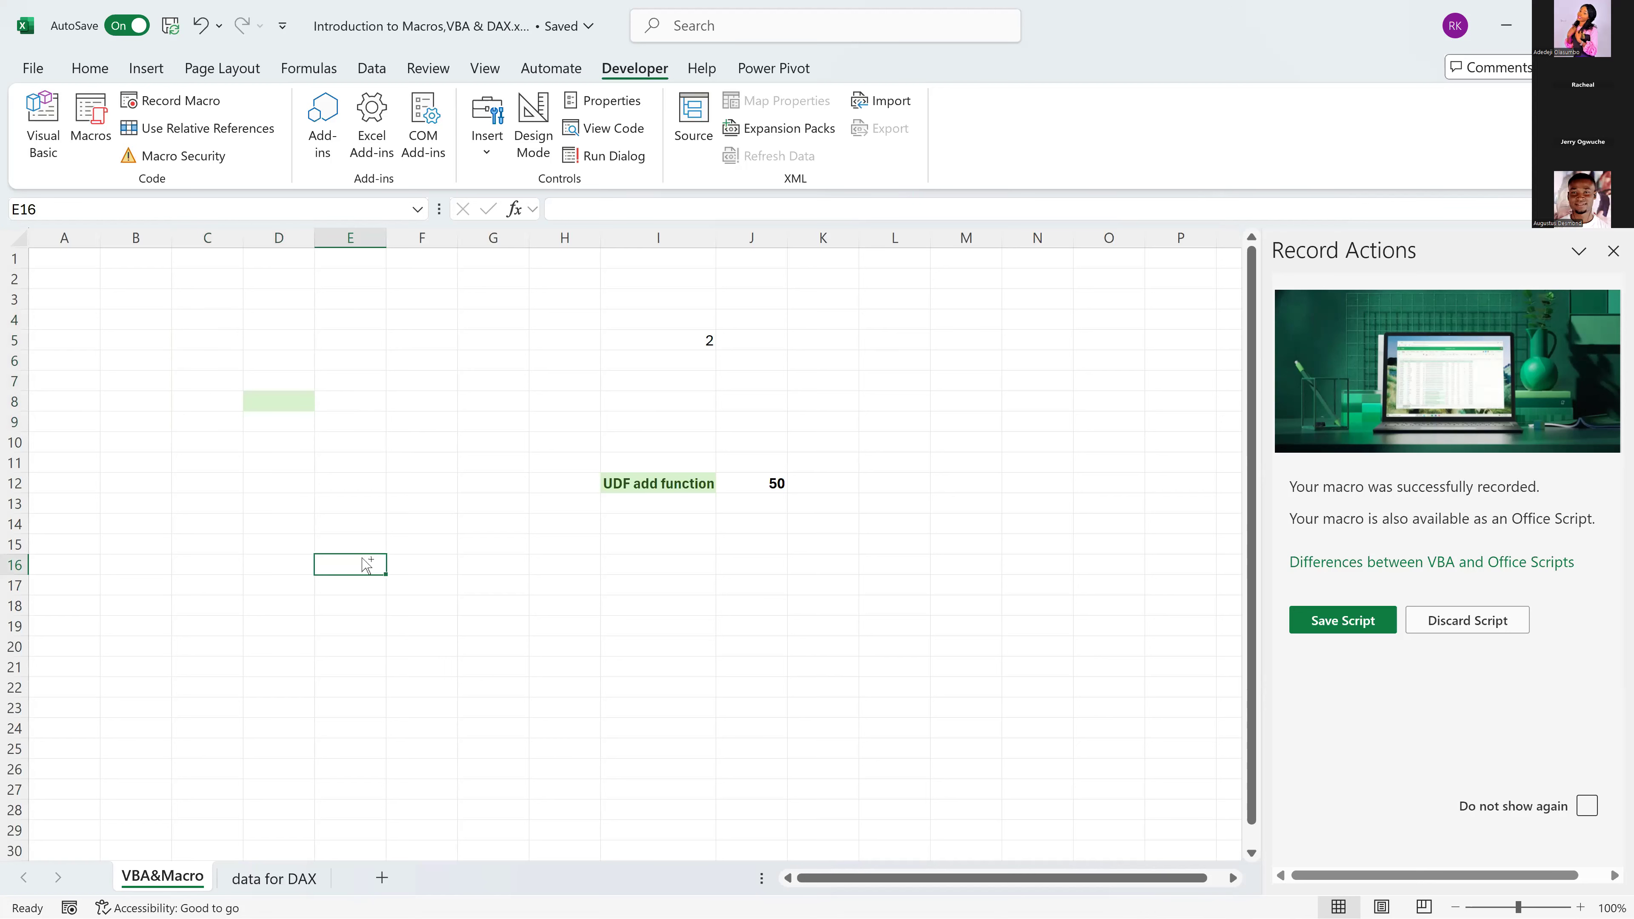
key("ctrl+shift+m")
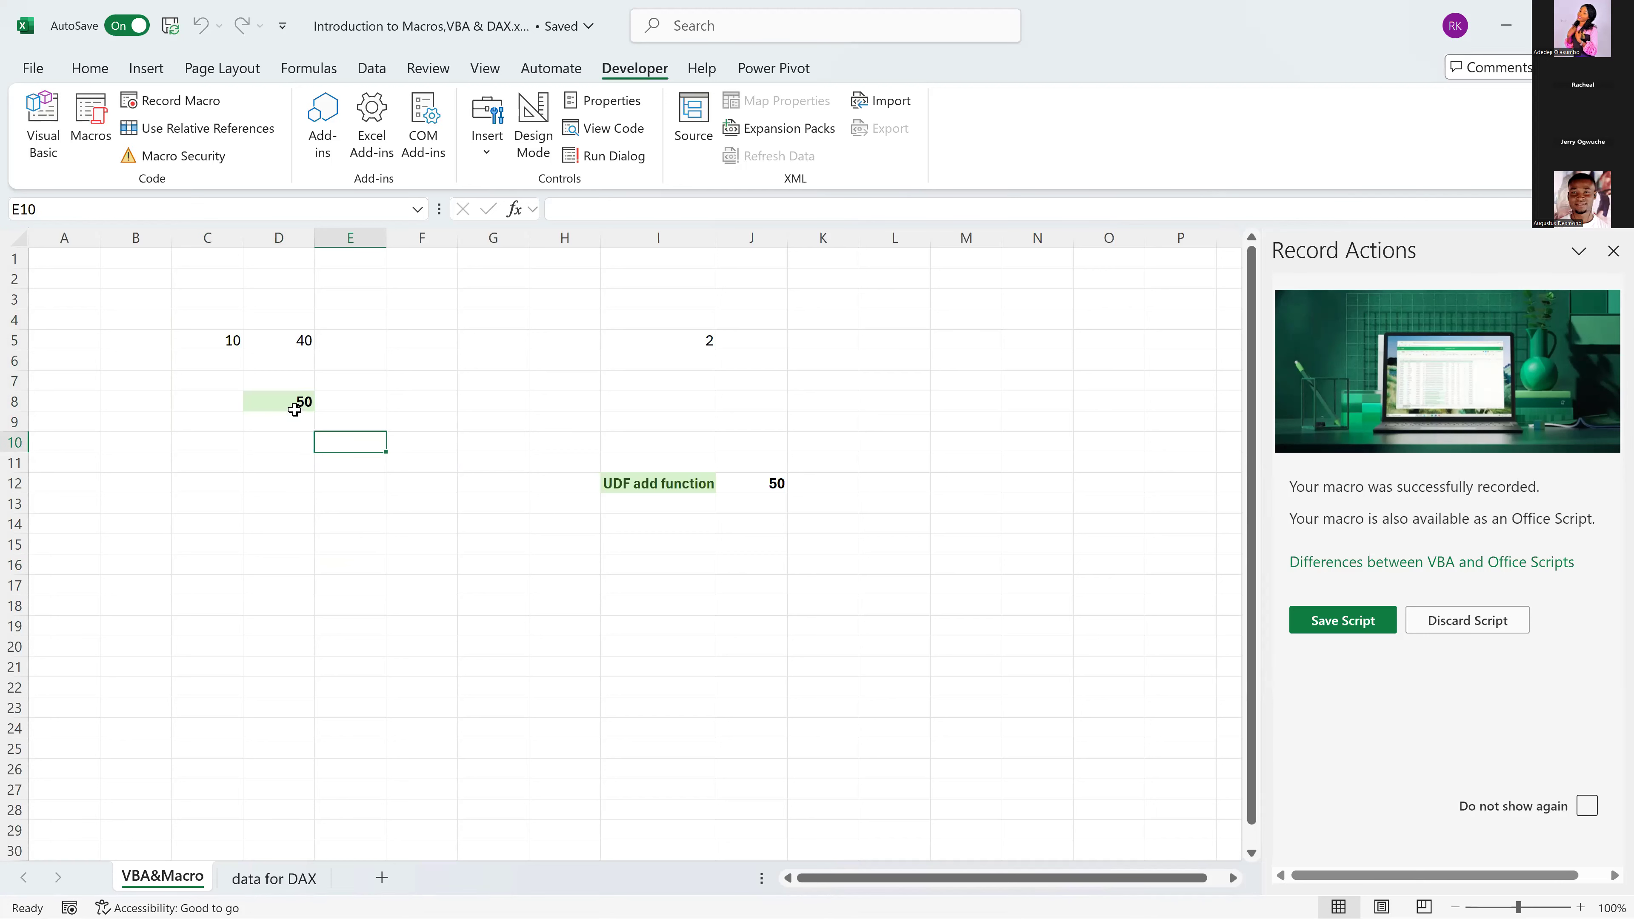
Draw a form control button over columns G and H around rows 5 to 7 and assign the ADDITION macro to it.
left_click(573, 382)
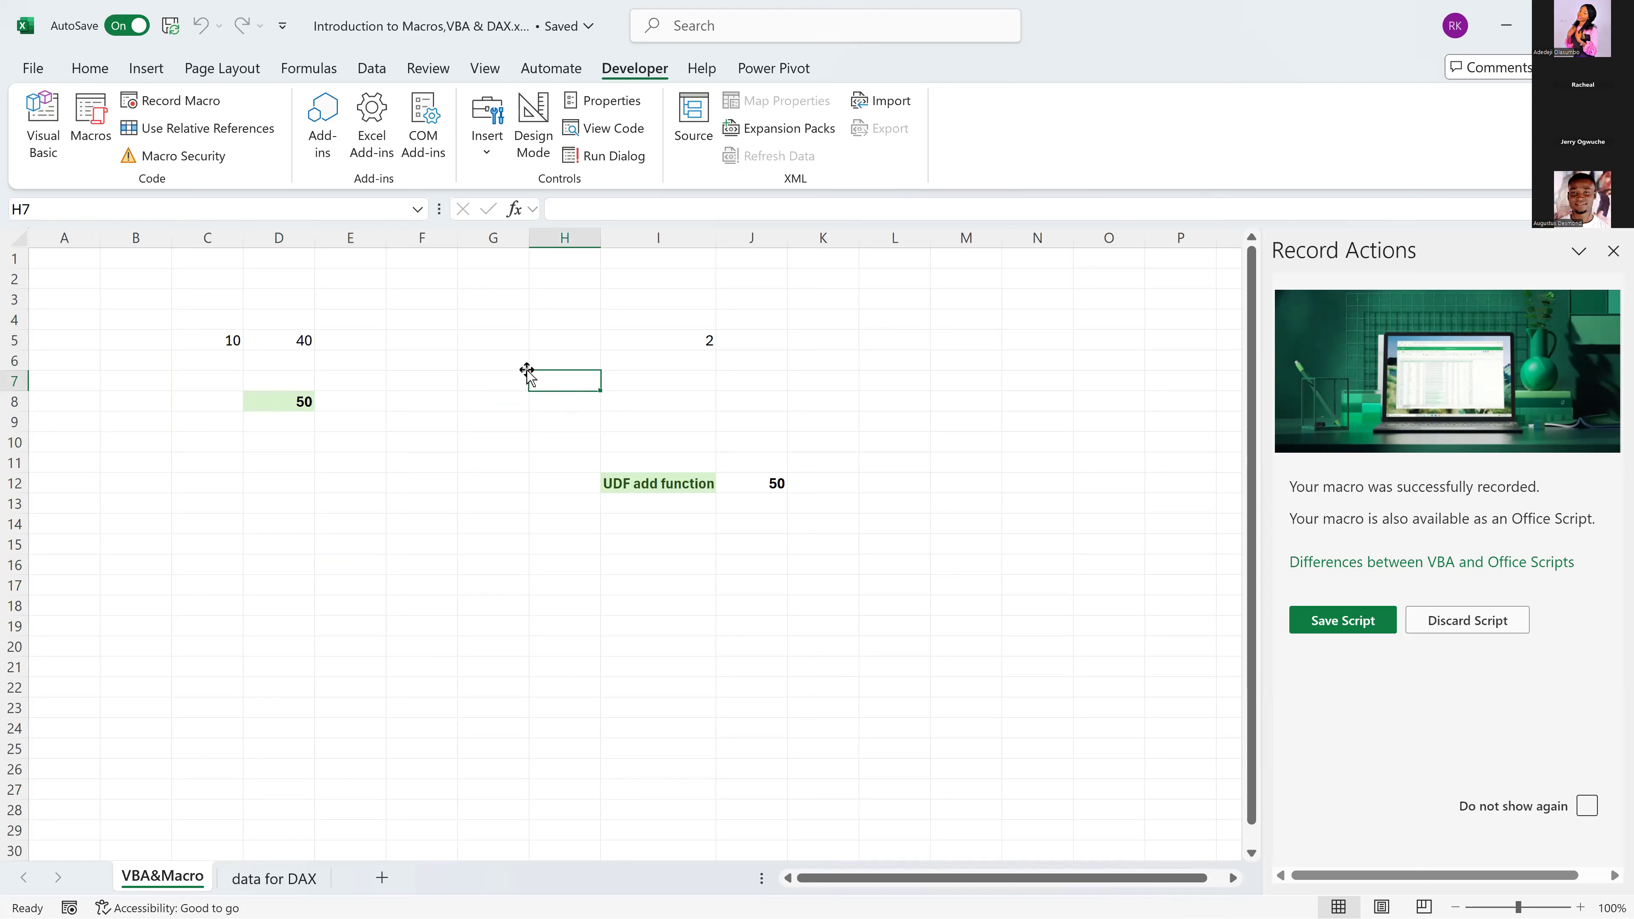
left_click(491, 162)
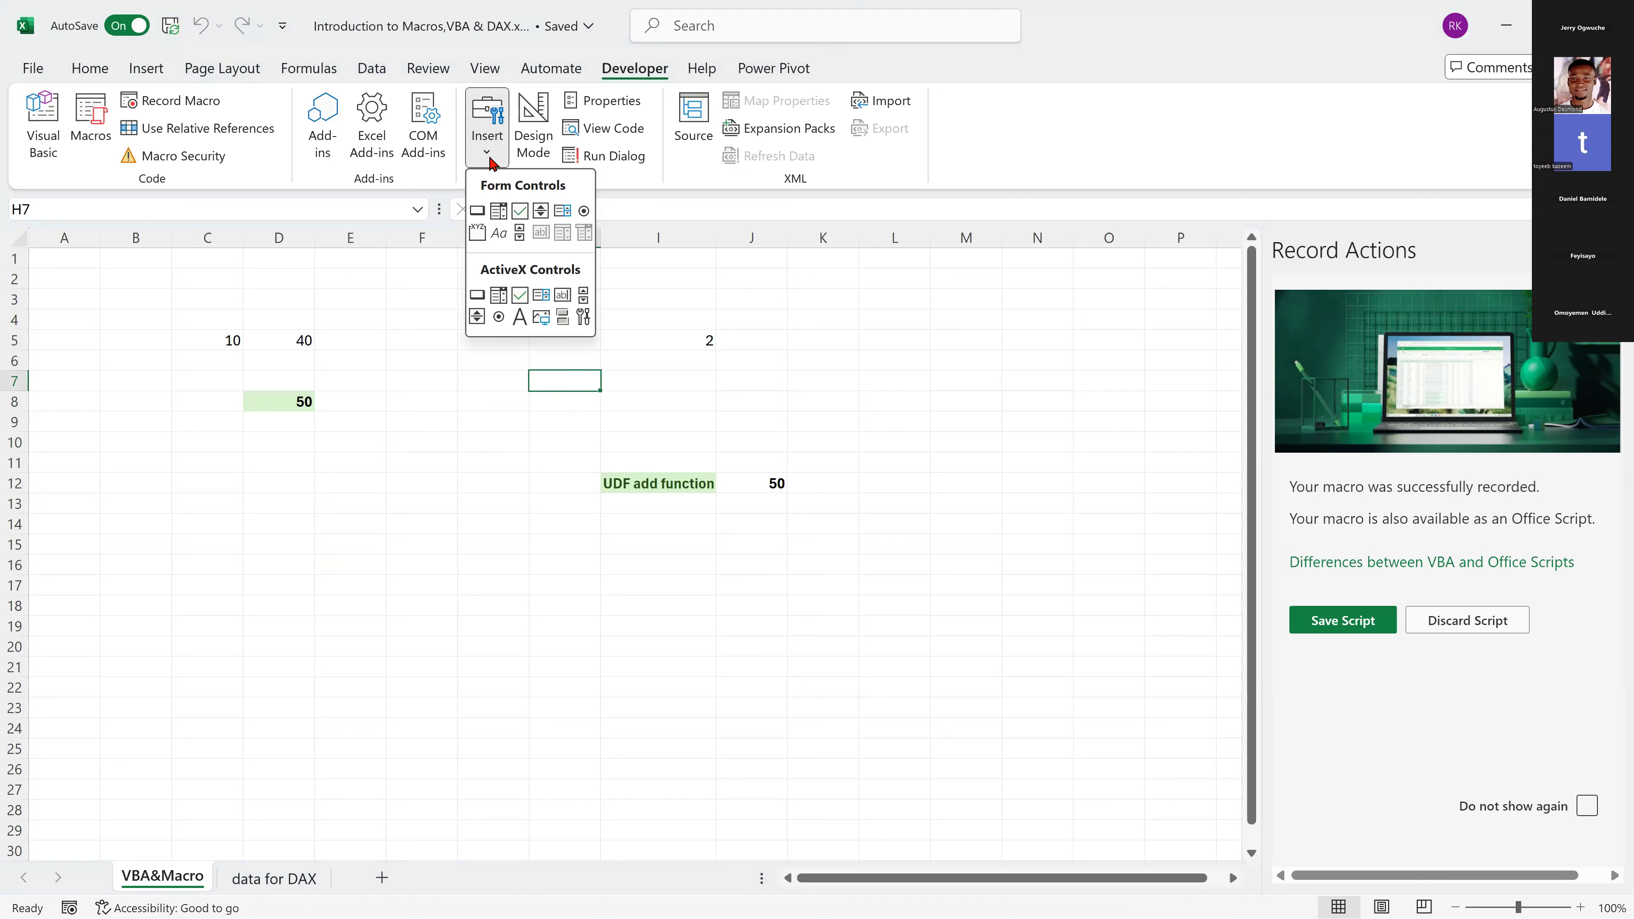
left_click(478, 212)
left_click_drag(456, 320, 622, 399)
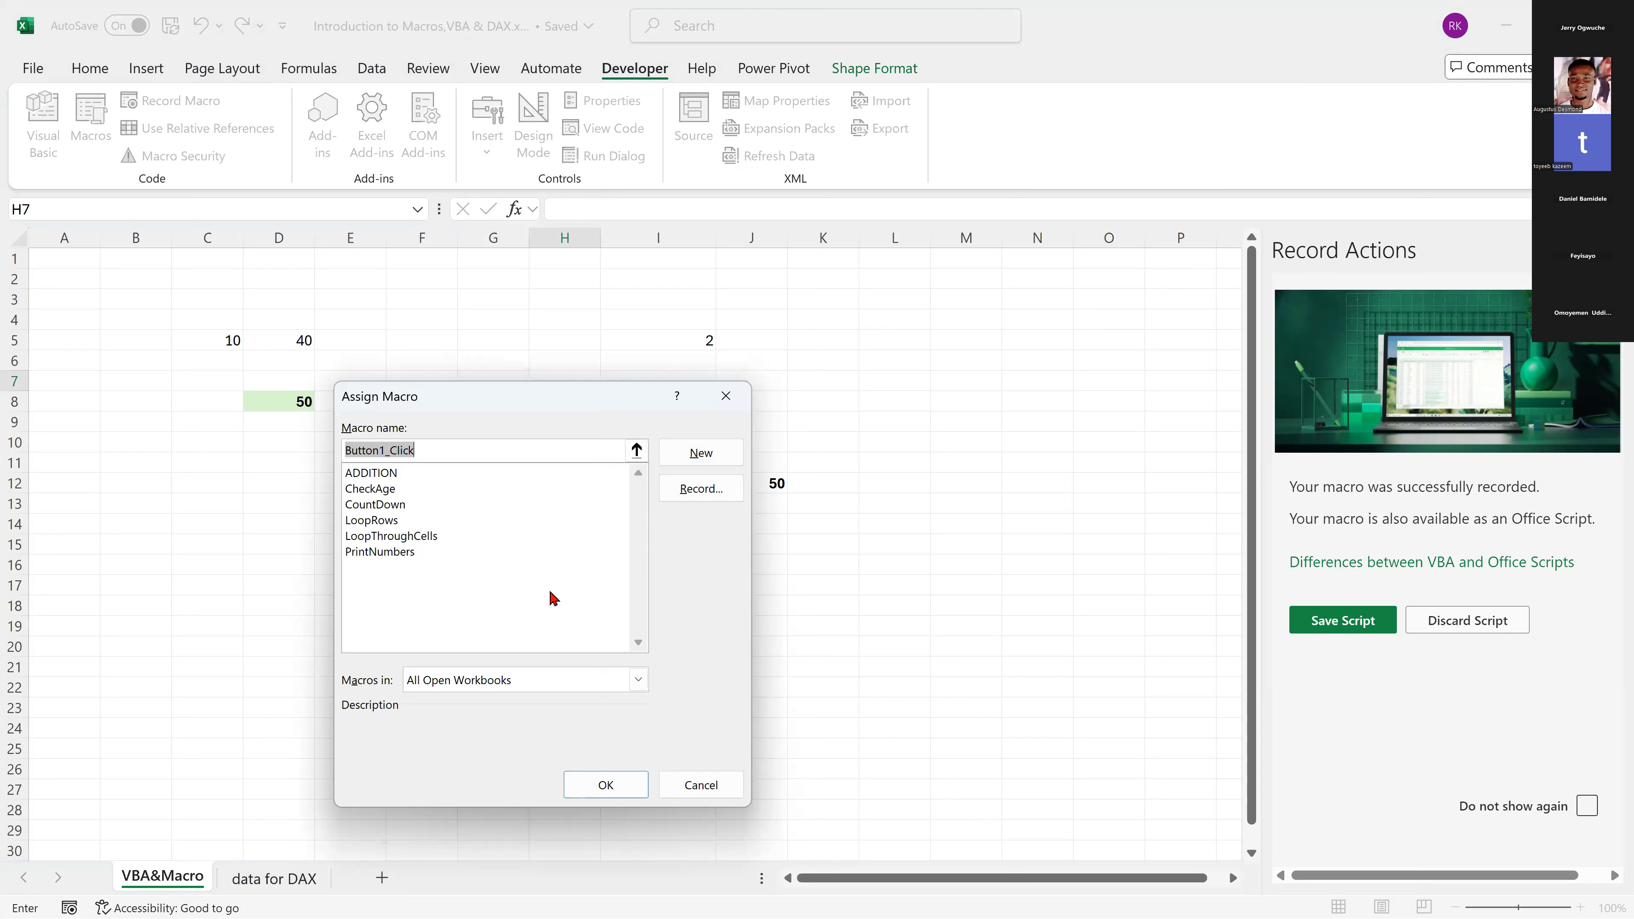
left_click(383, 480)
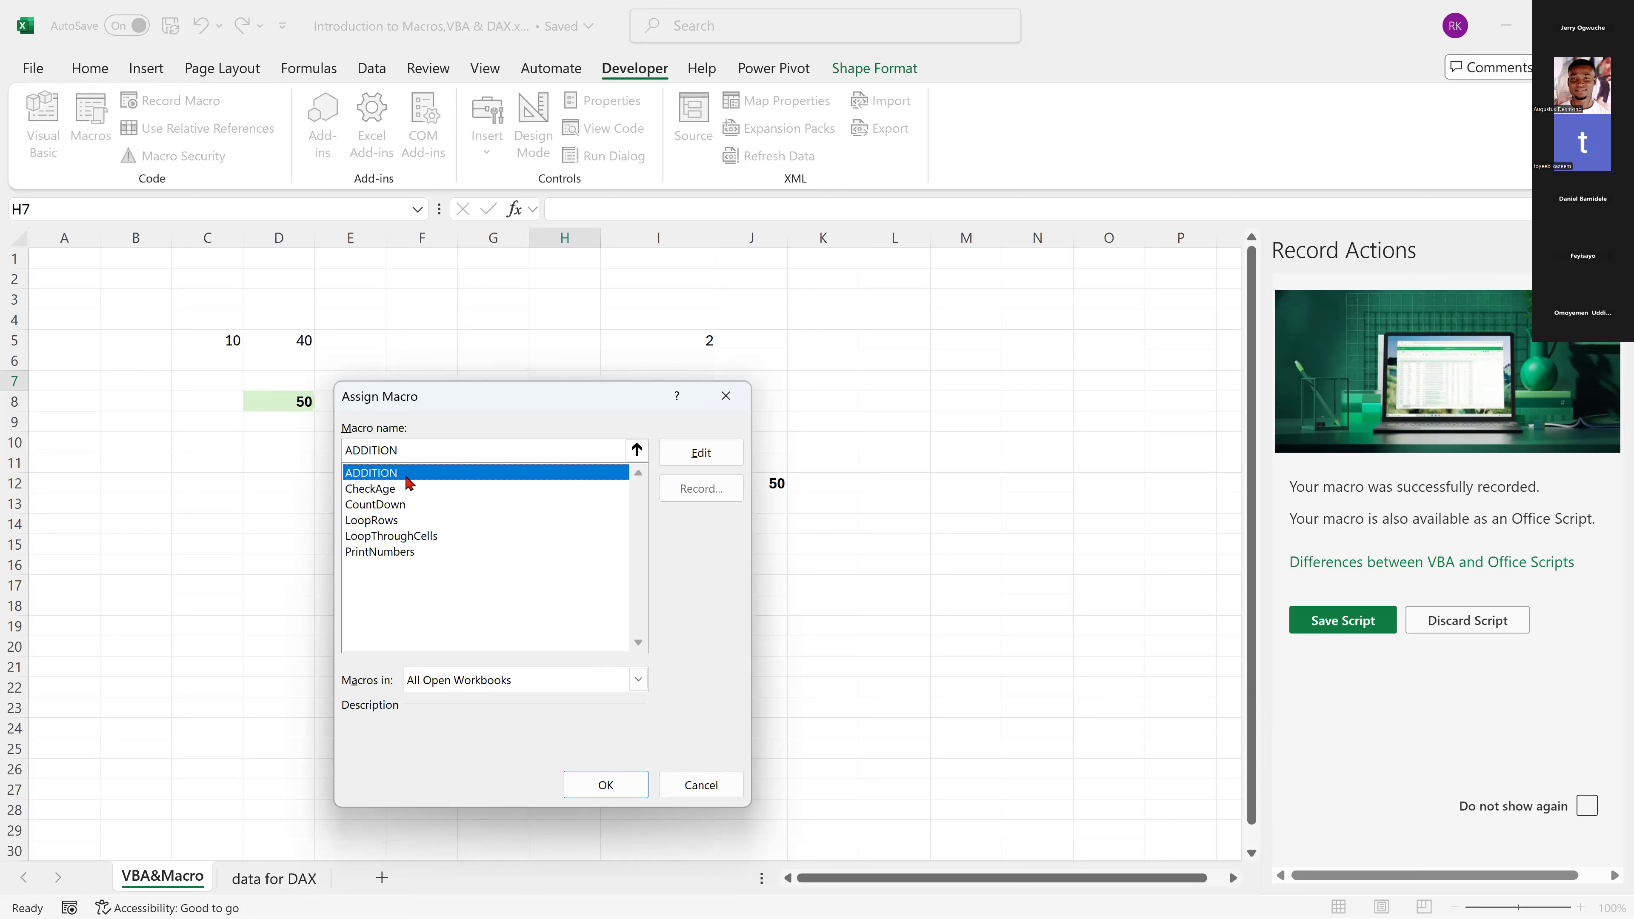
left_click(604, 785)
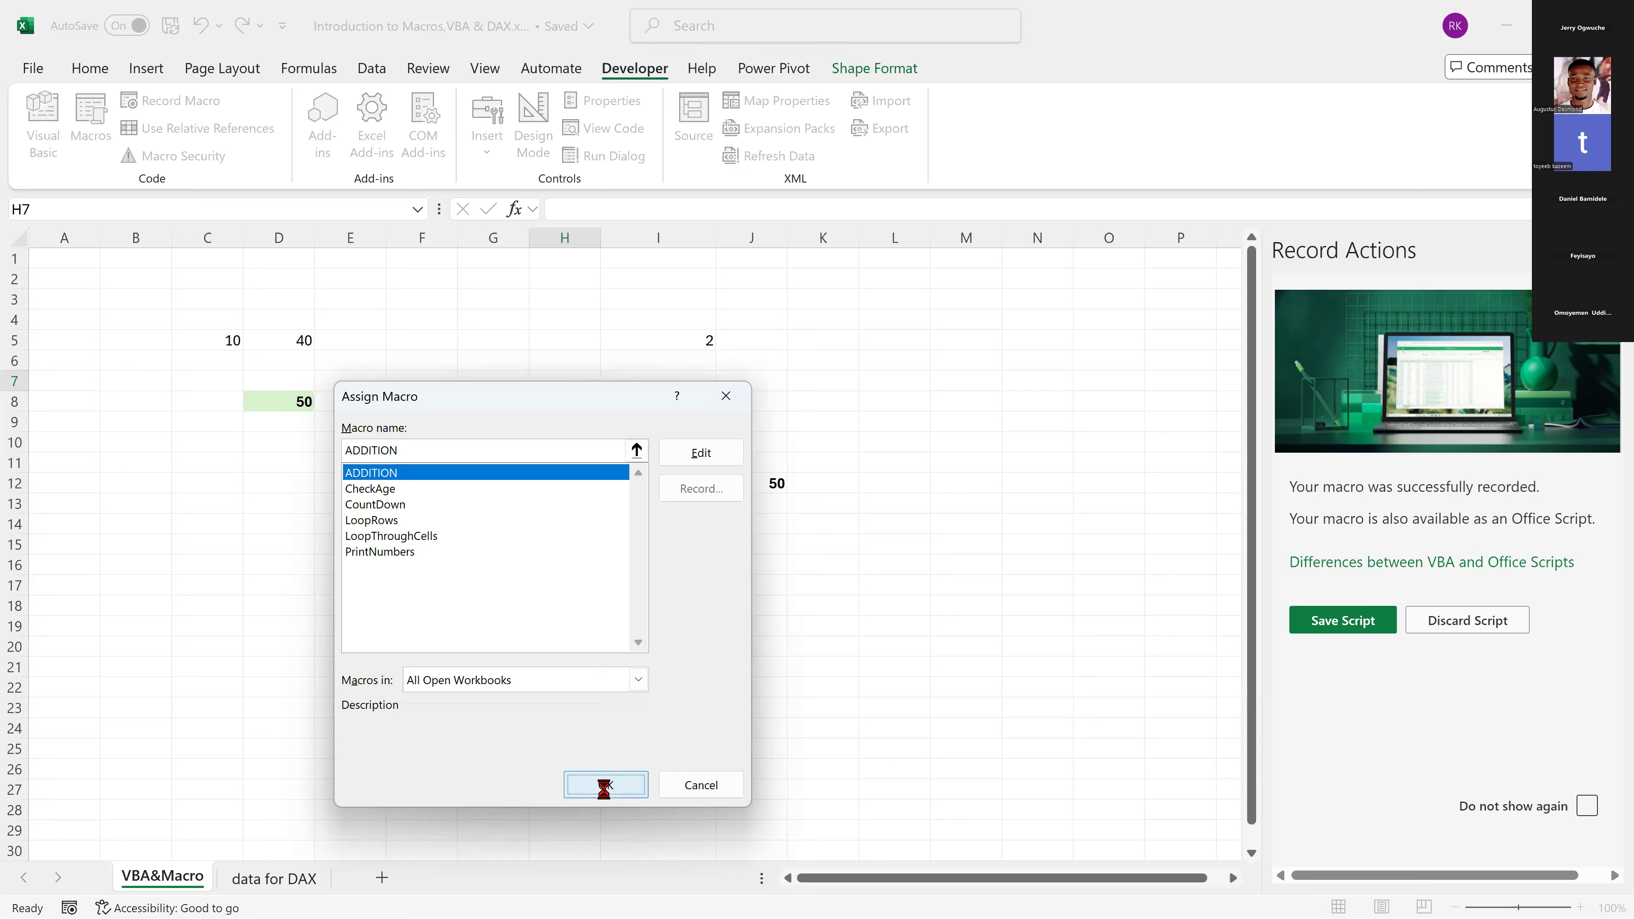
left_click(536, 508)
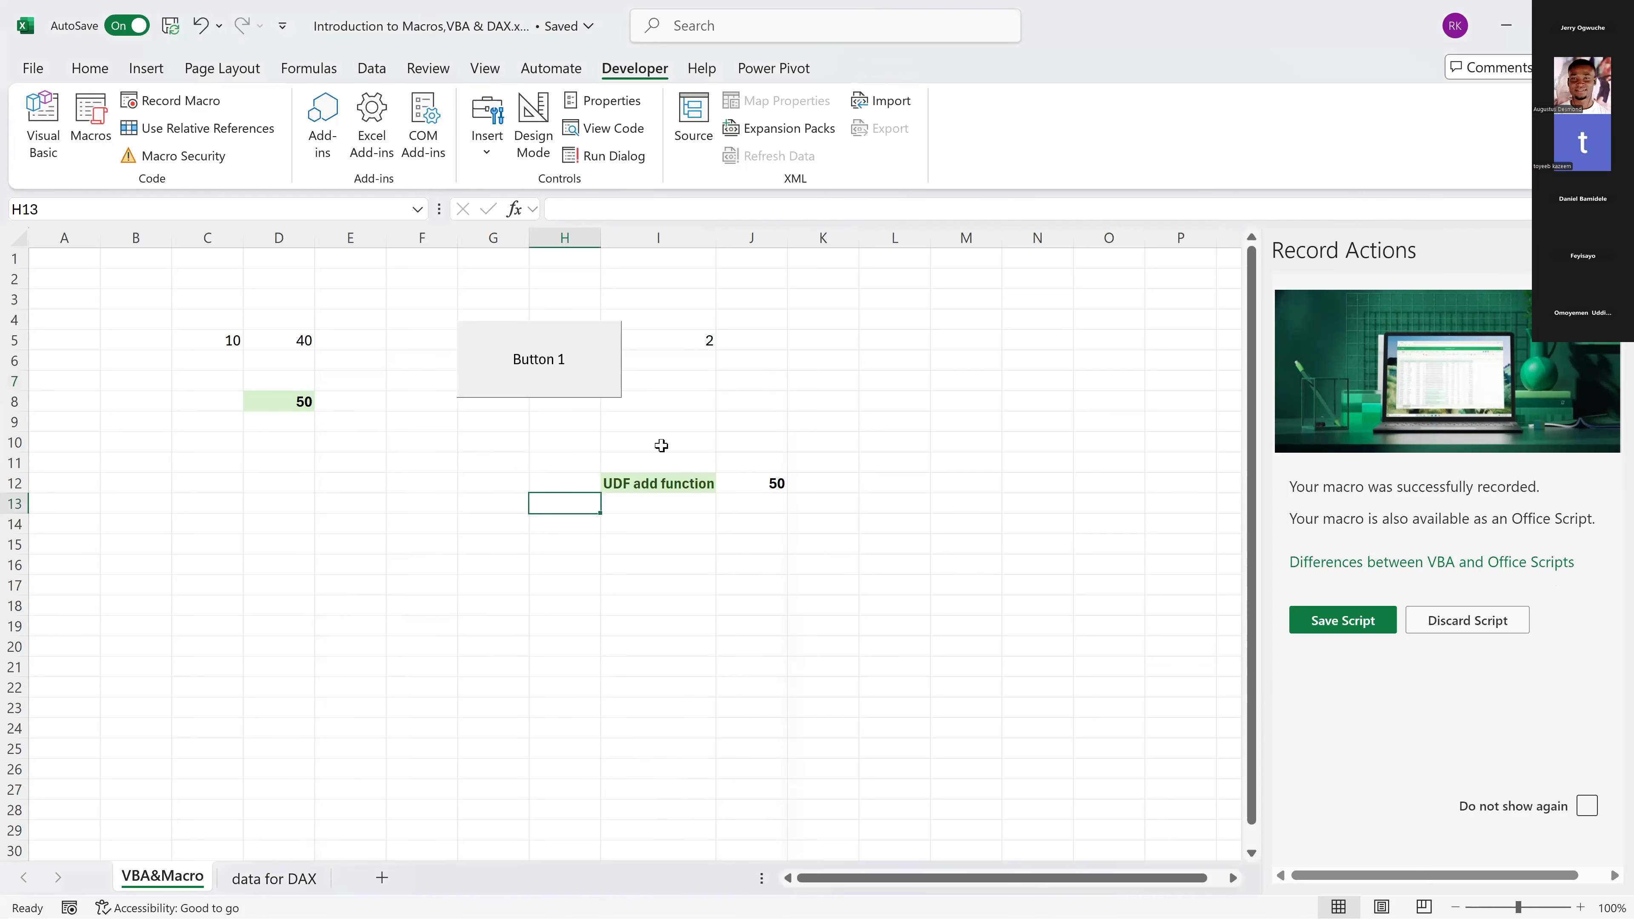
Clear the values in C5:D8 and run the ADDITION macro with the new worksheet button.
left_click(673, 439)
left_click_drag(194, 325, 309, 445)
key("Delete")
left_click(585, 442)
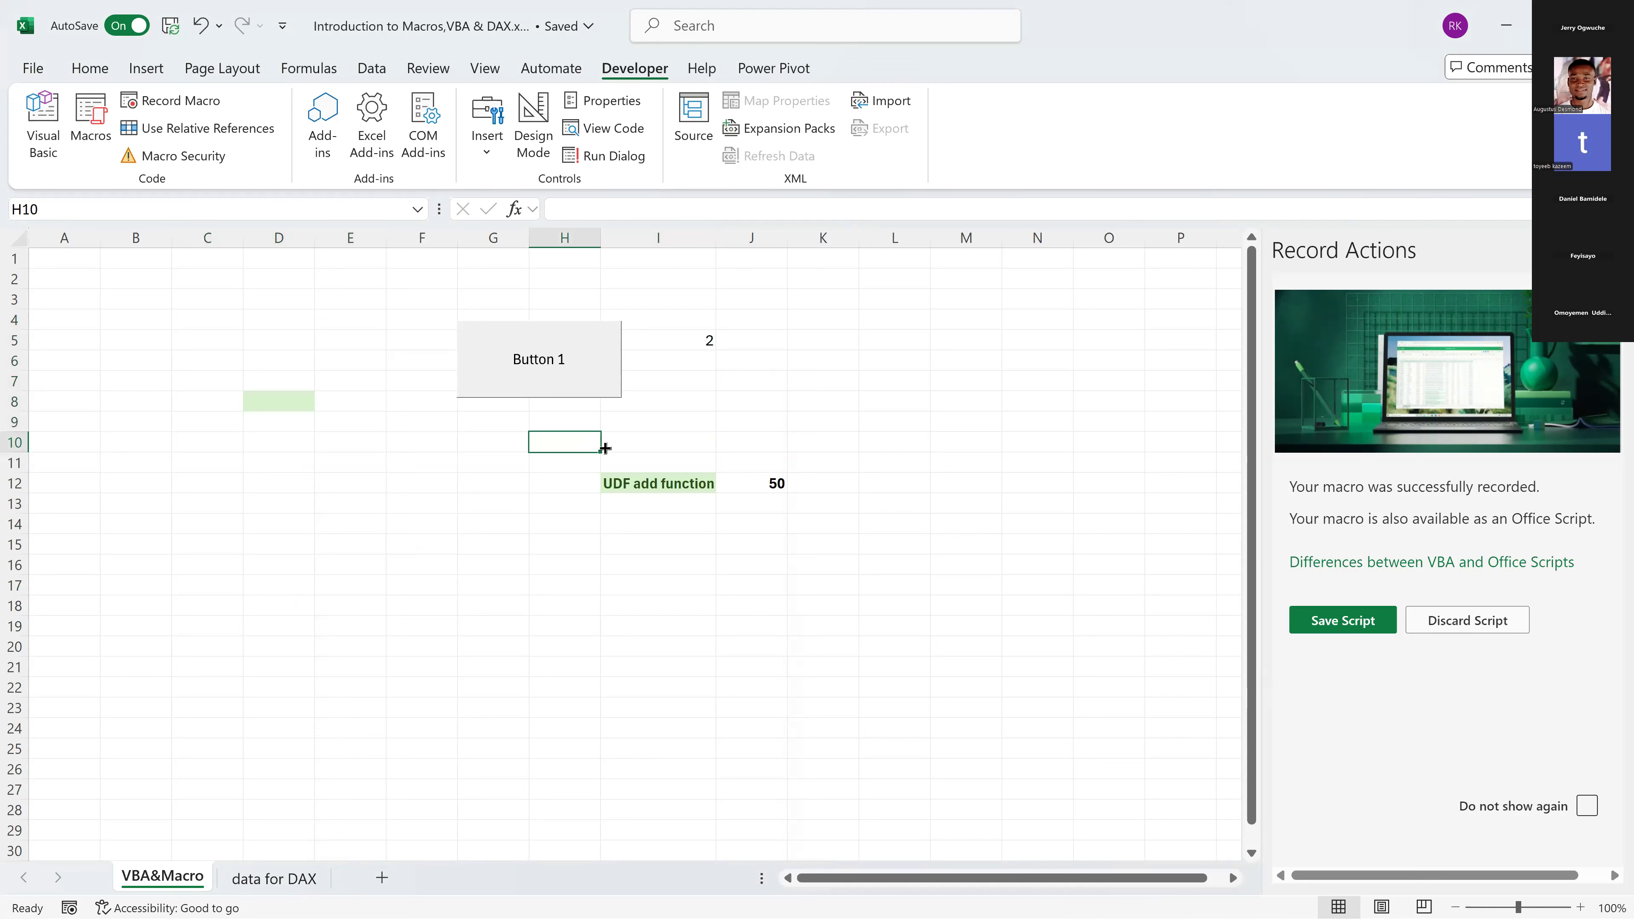
left_click(560, 391)
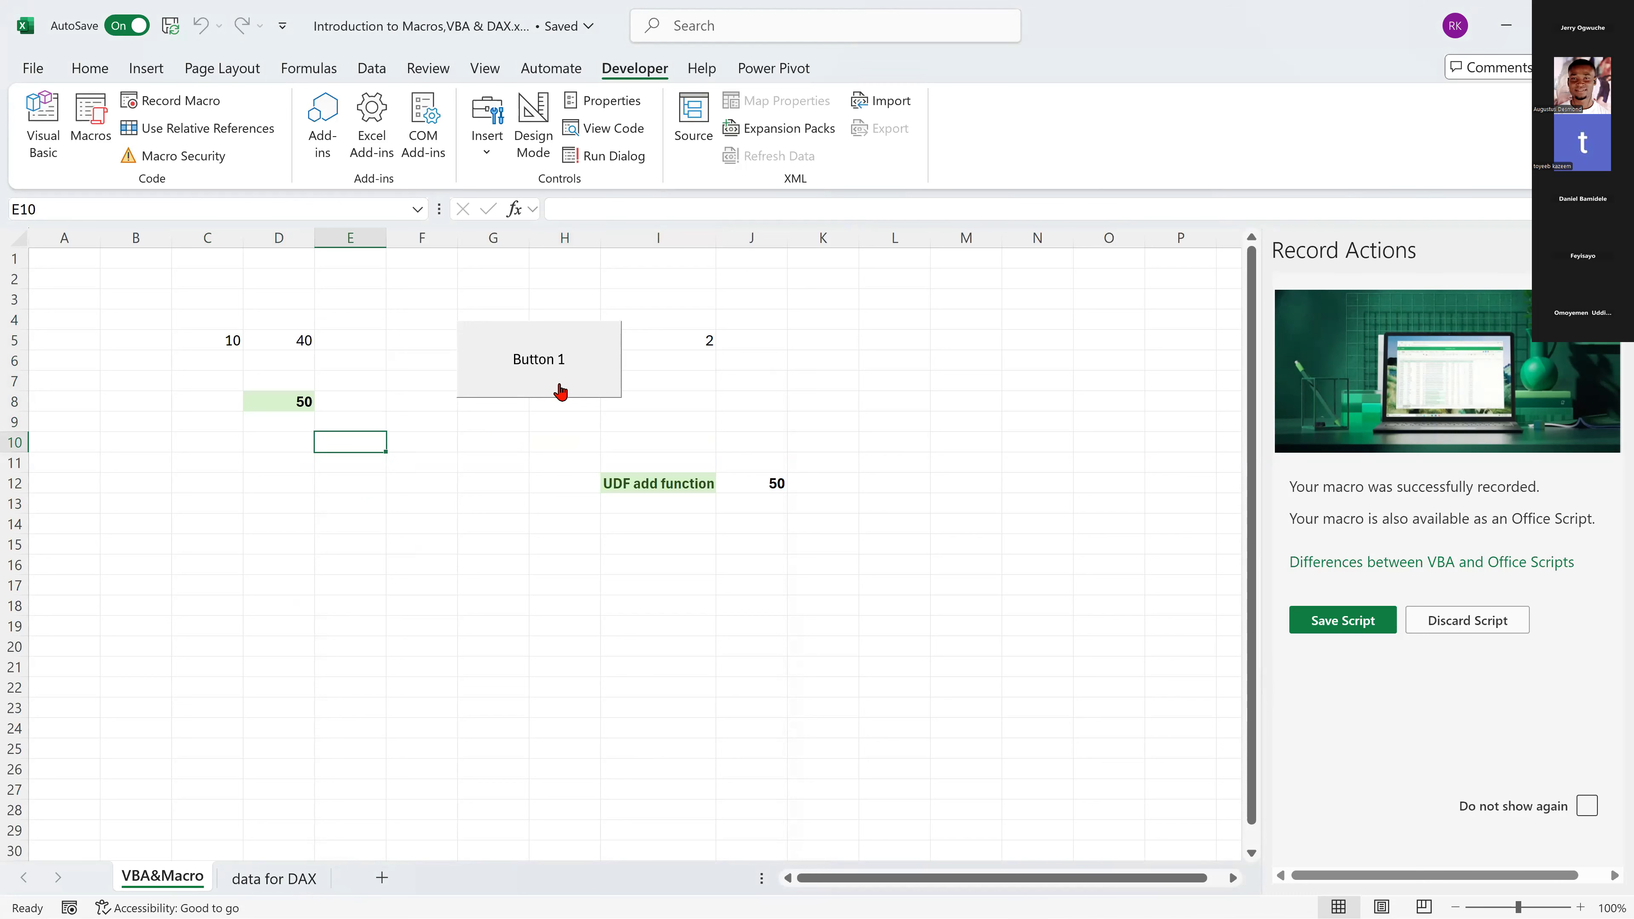
left_click_drag(226, 332, 310, 446)
left_click(280, 403)
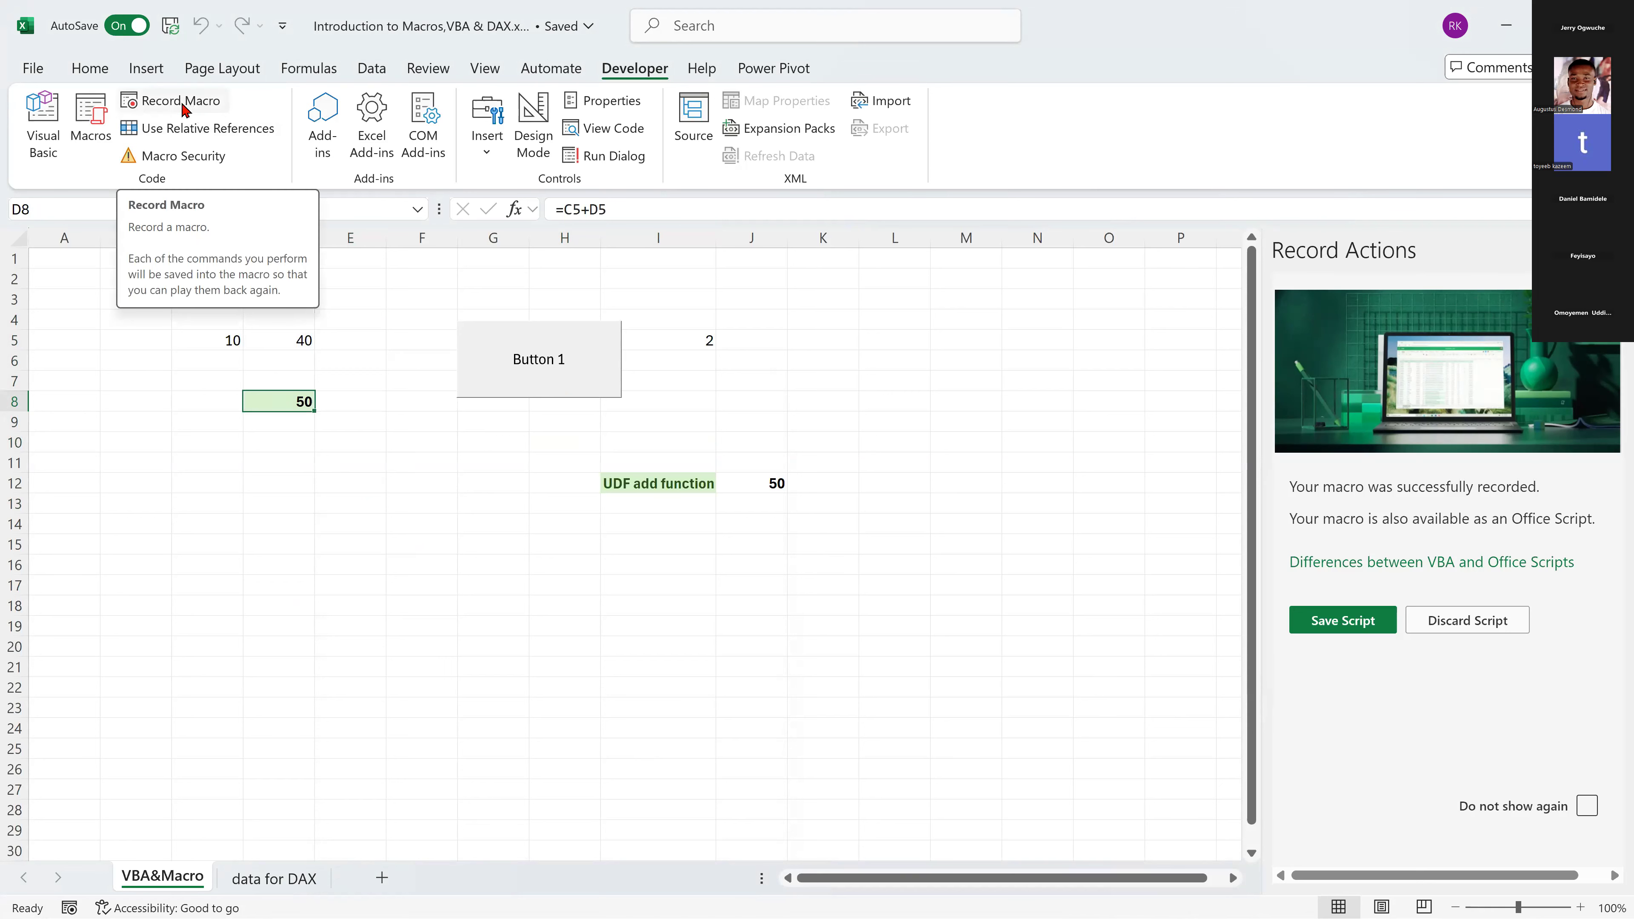
left_click_drag(284, 546, 660, 580)
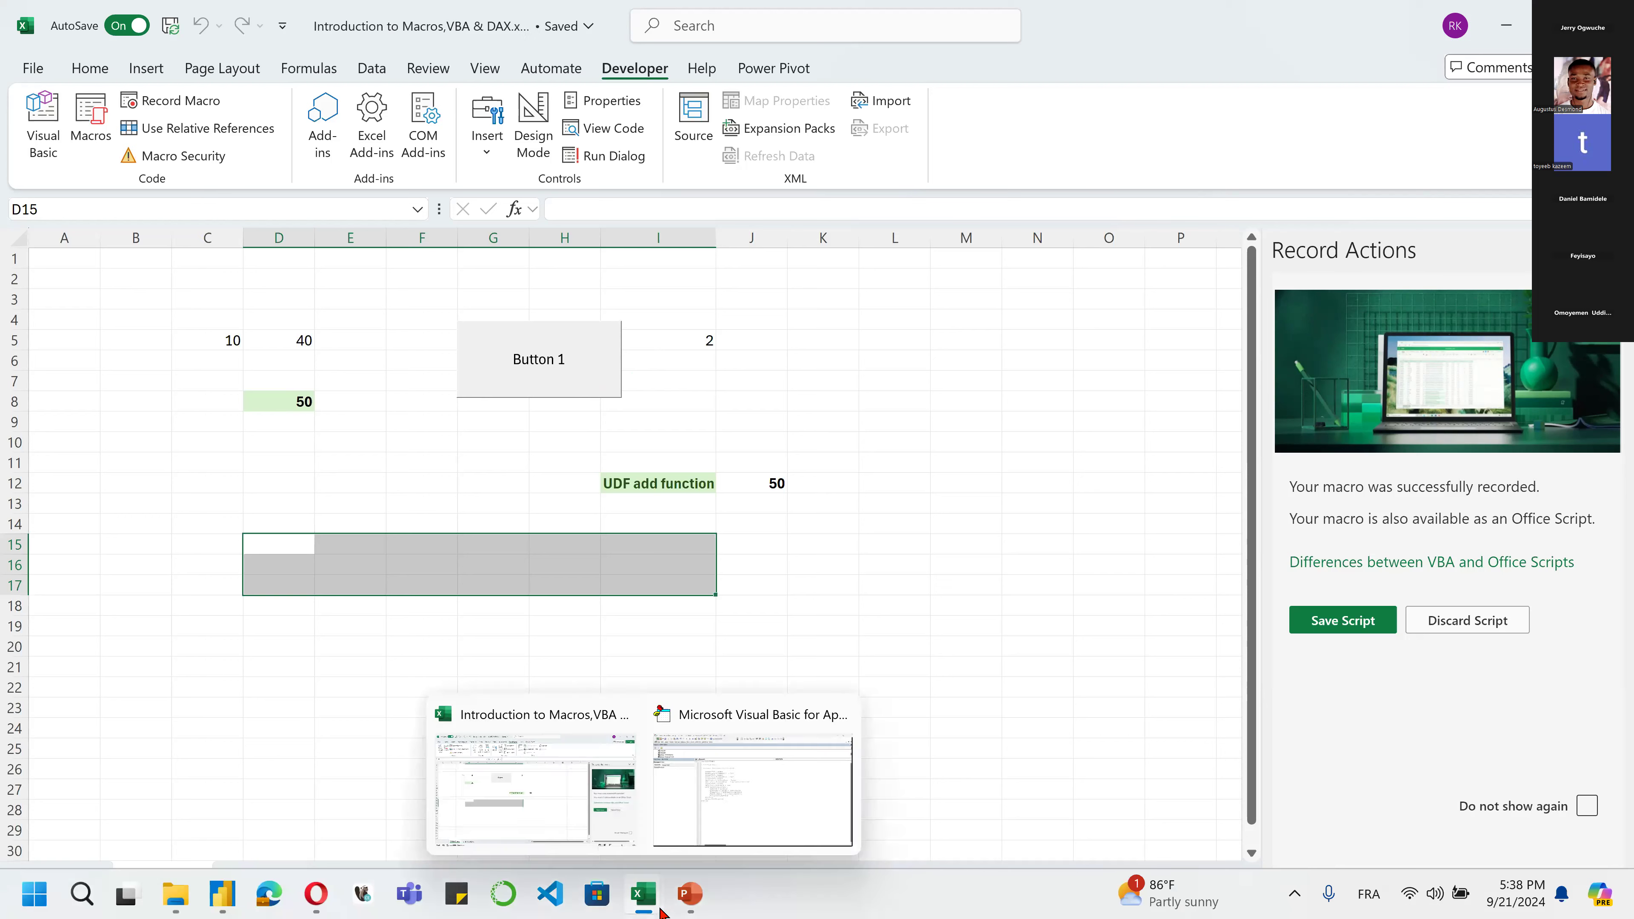
Reopen the ADDITION code in the Visual Basic editor and highlight the two lines that fill cell D5.
mouse_move(656, 911)
left_click(741, 831)
left_click_drag(669, 355, 409, 342)
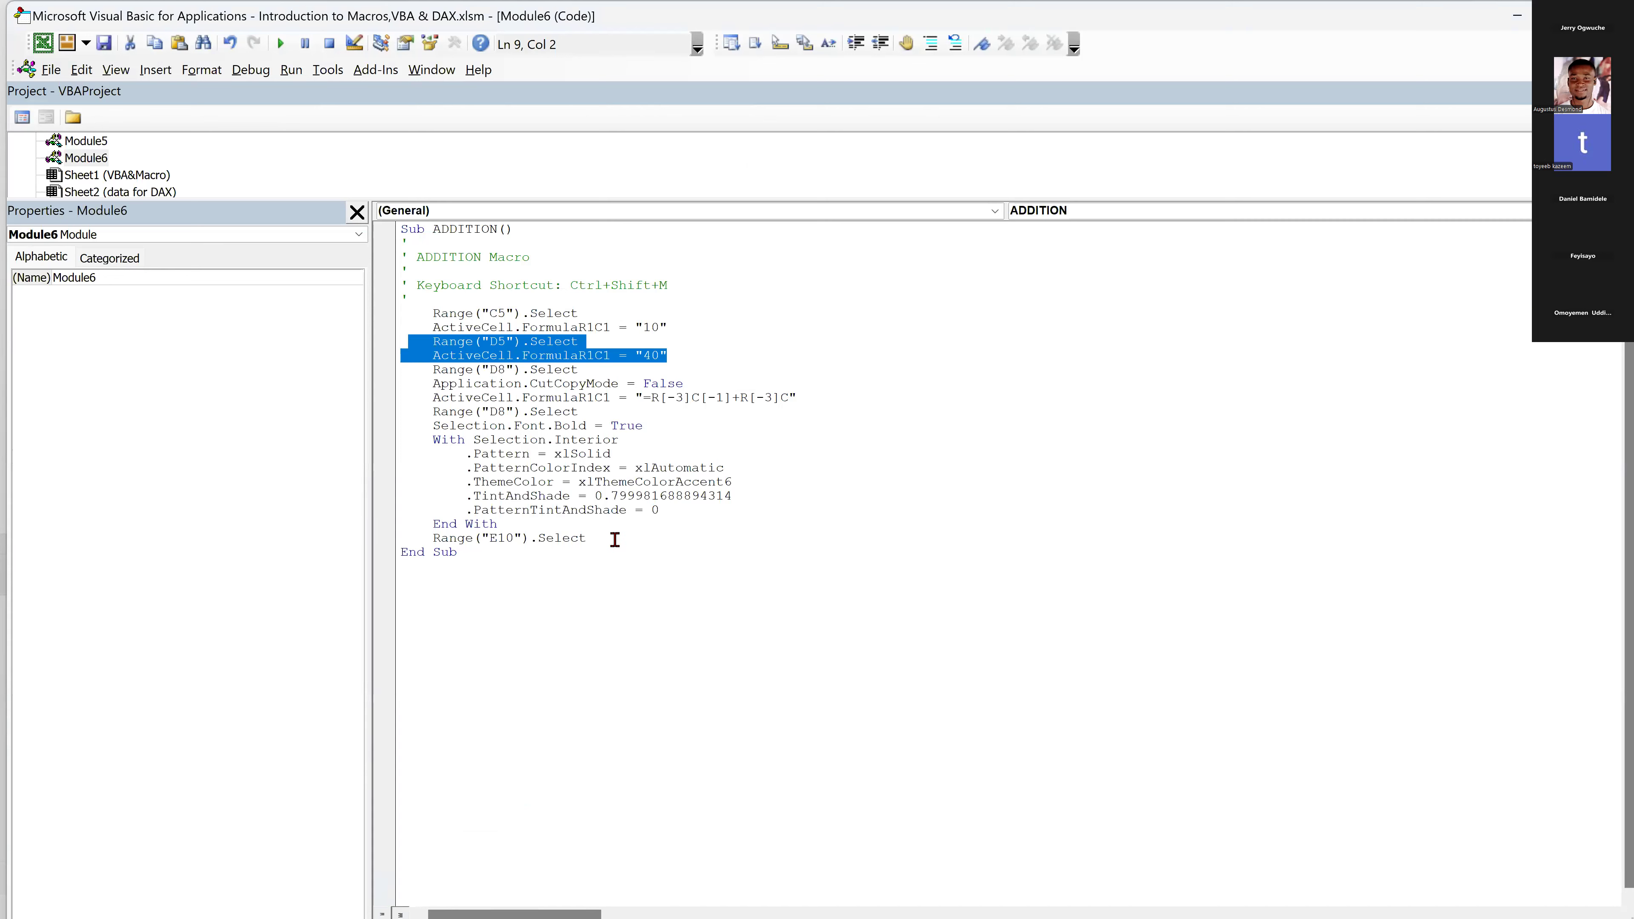
Return to the worksheet, switch to the PowerPoint presentation and start the slide show at the Recording and Running Macros slide.
left_click(664, 357)
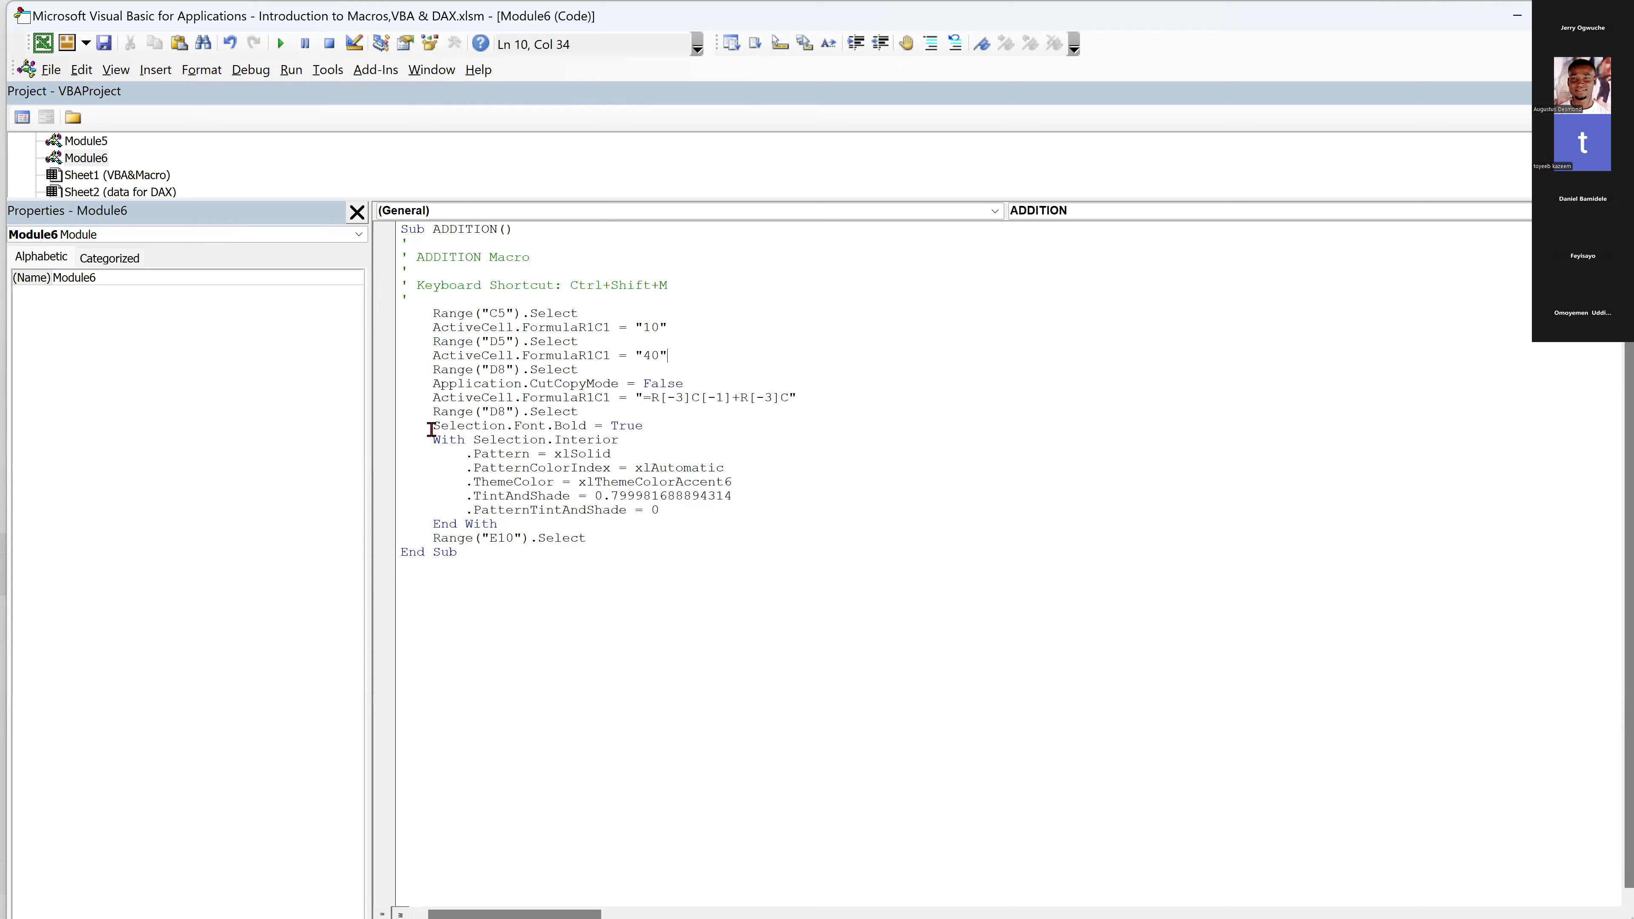
left_click(1516, 21)
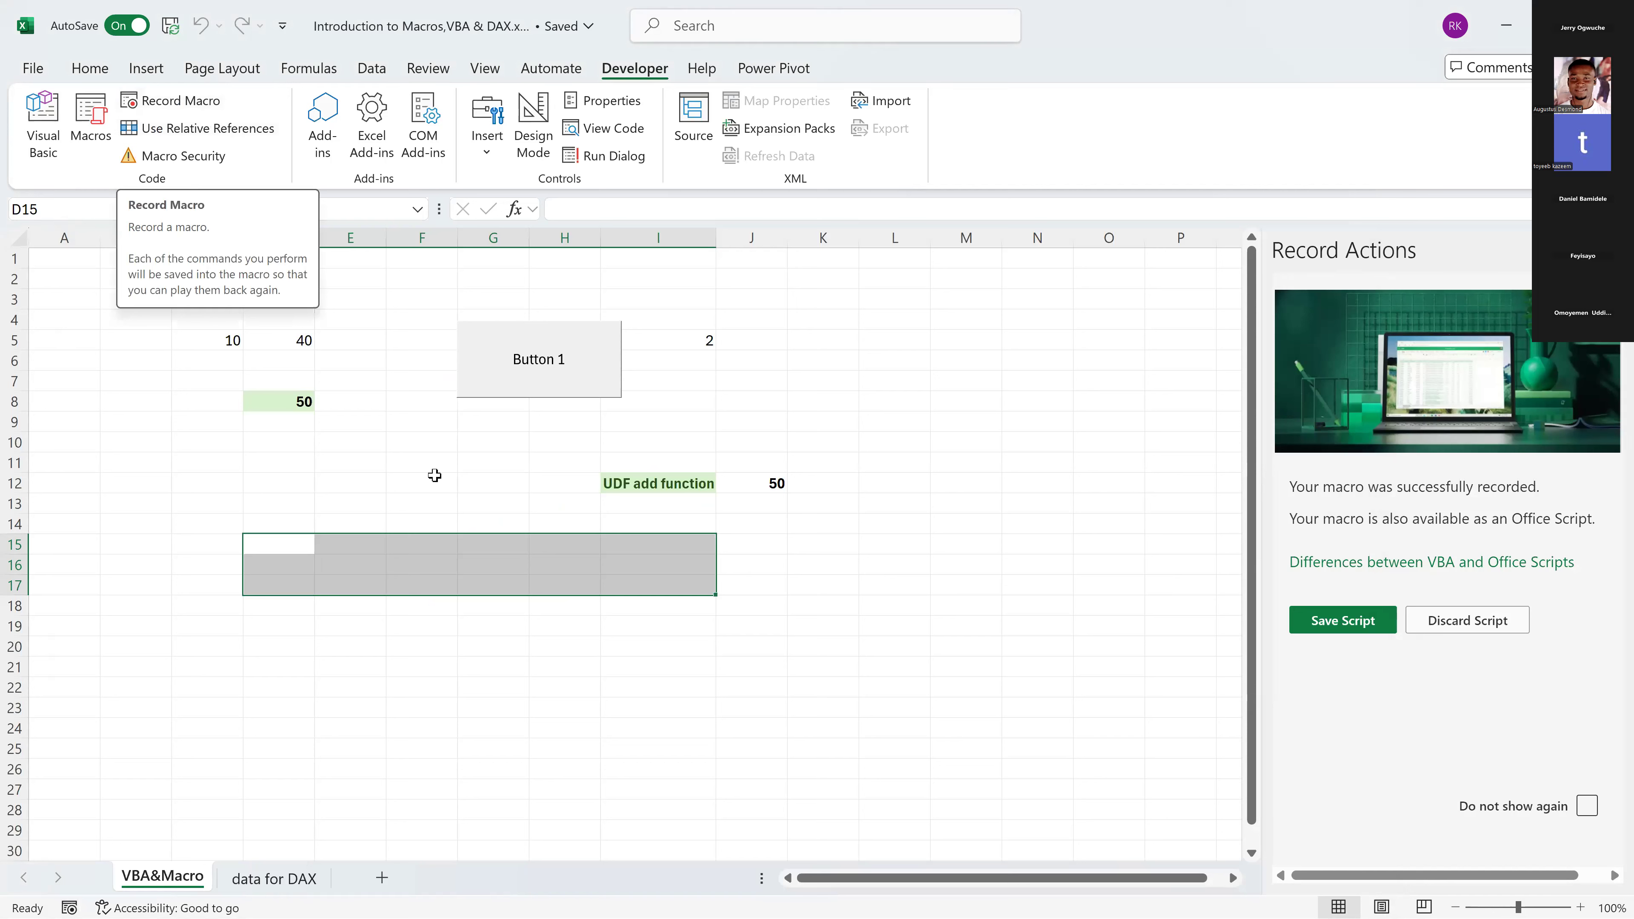
left_click(891, 383)
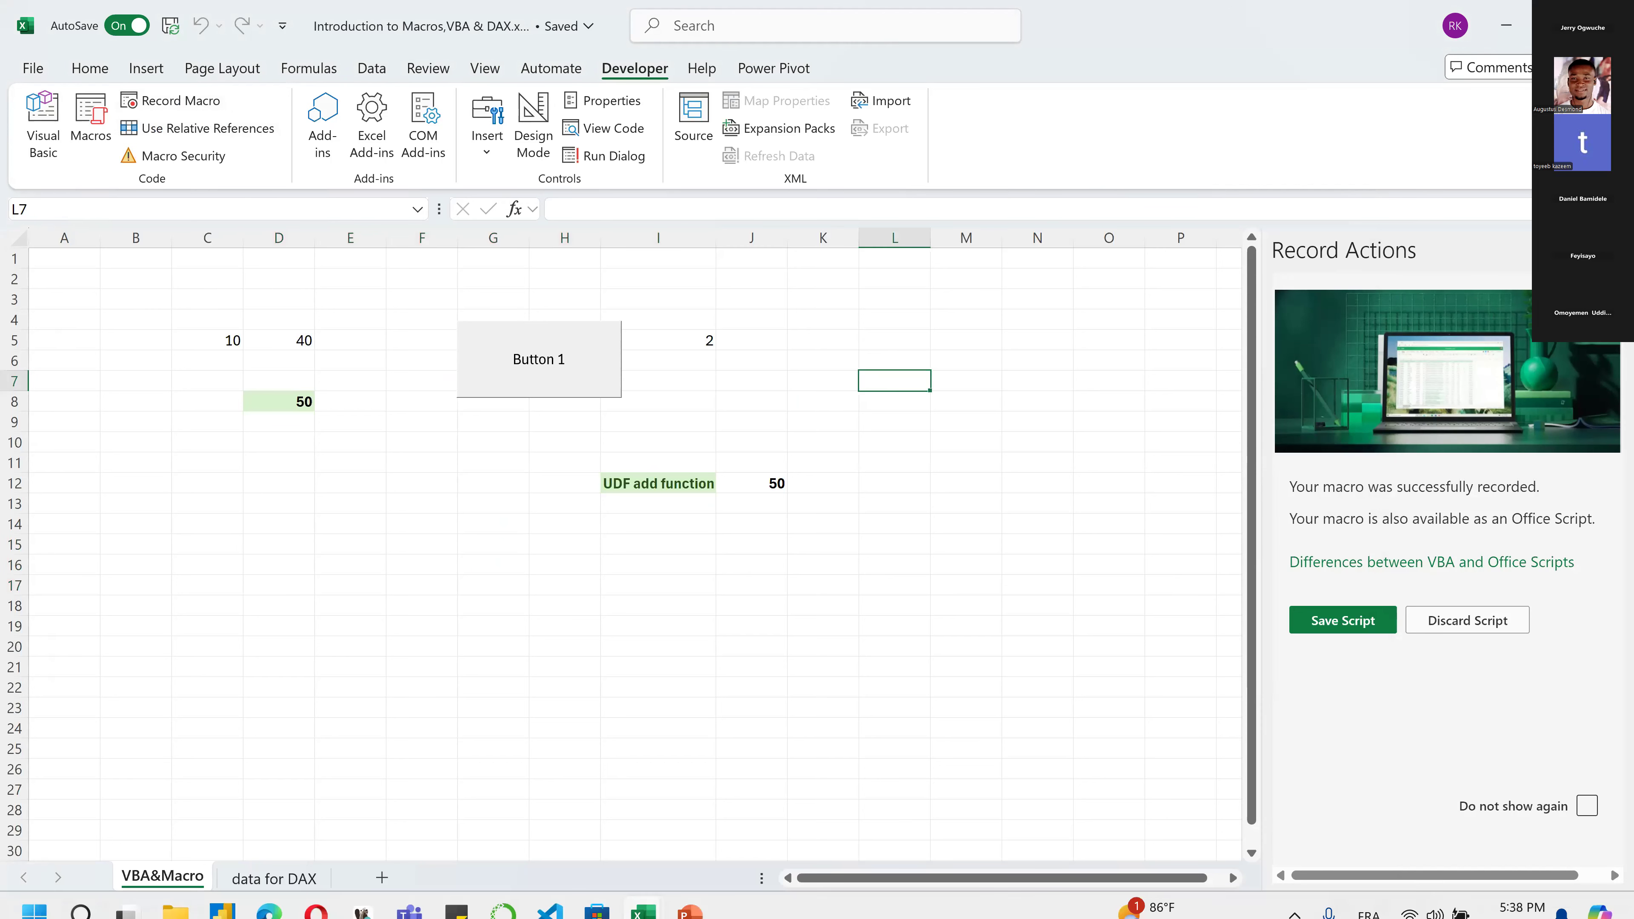
left_click(676, 899)
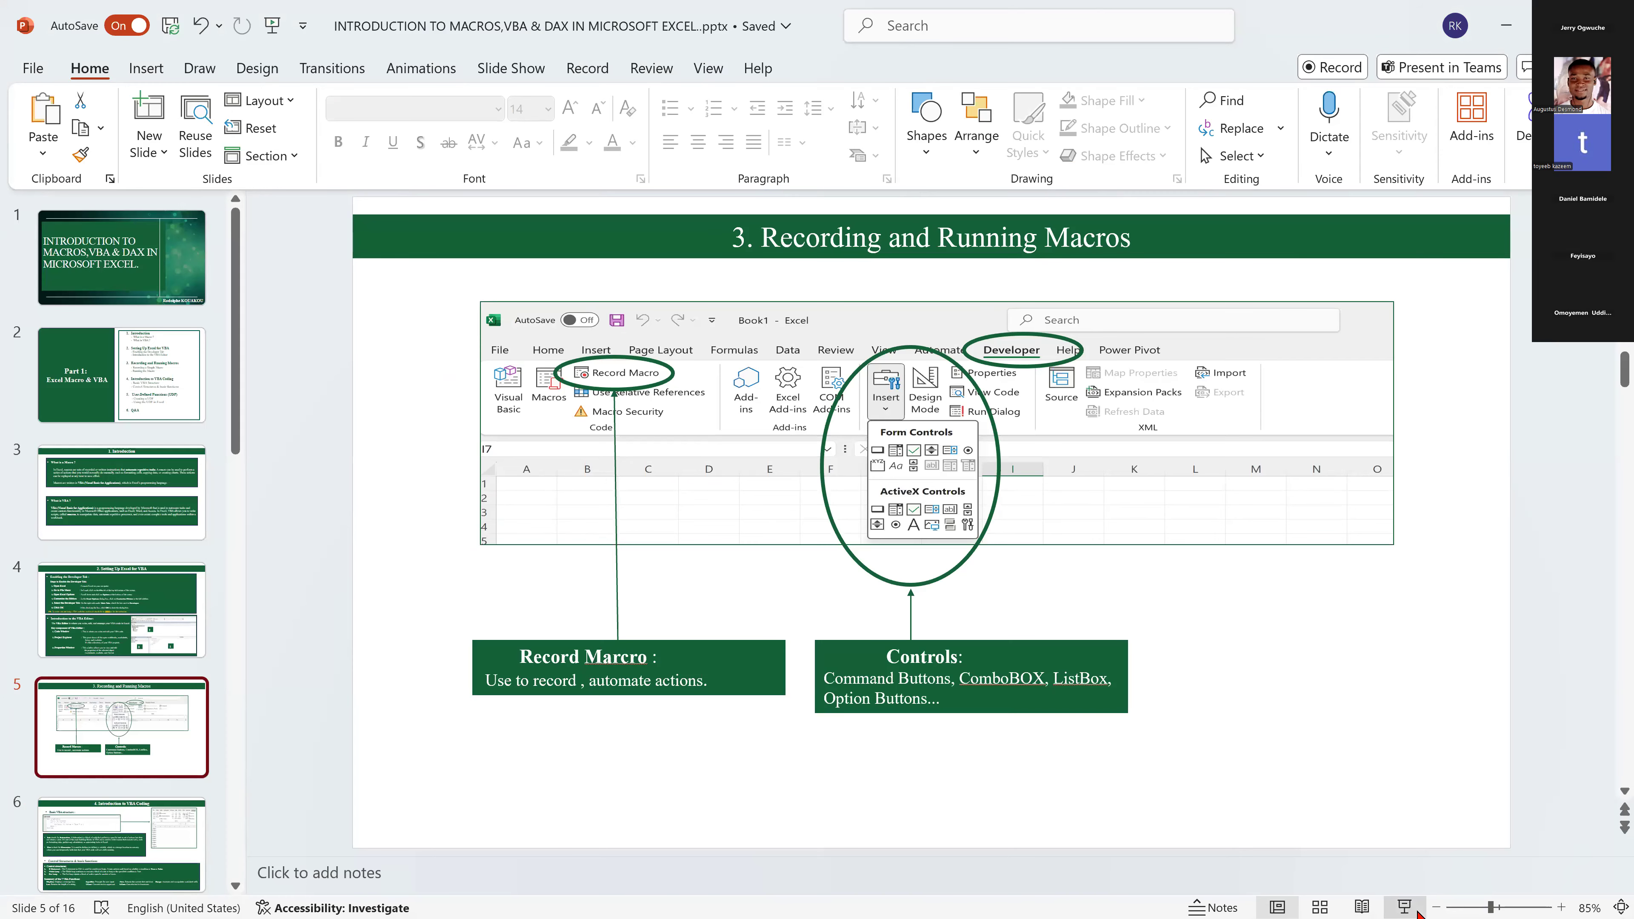
left_click(1416, 913)
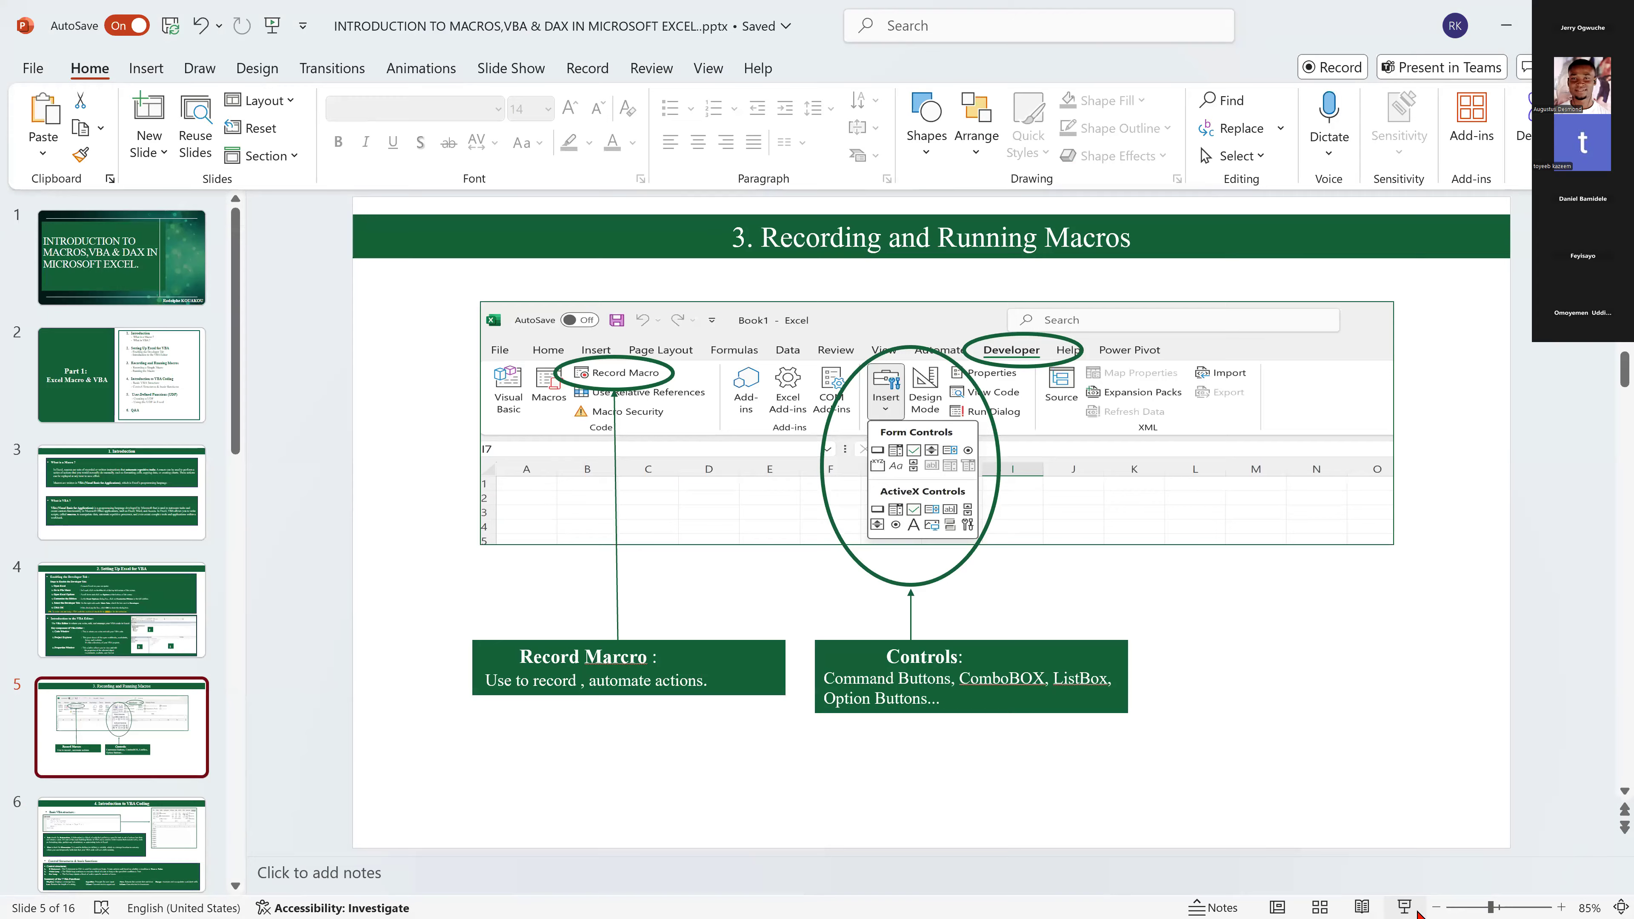
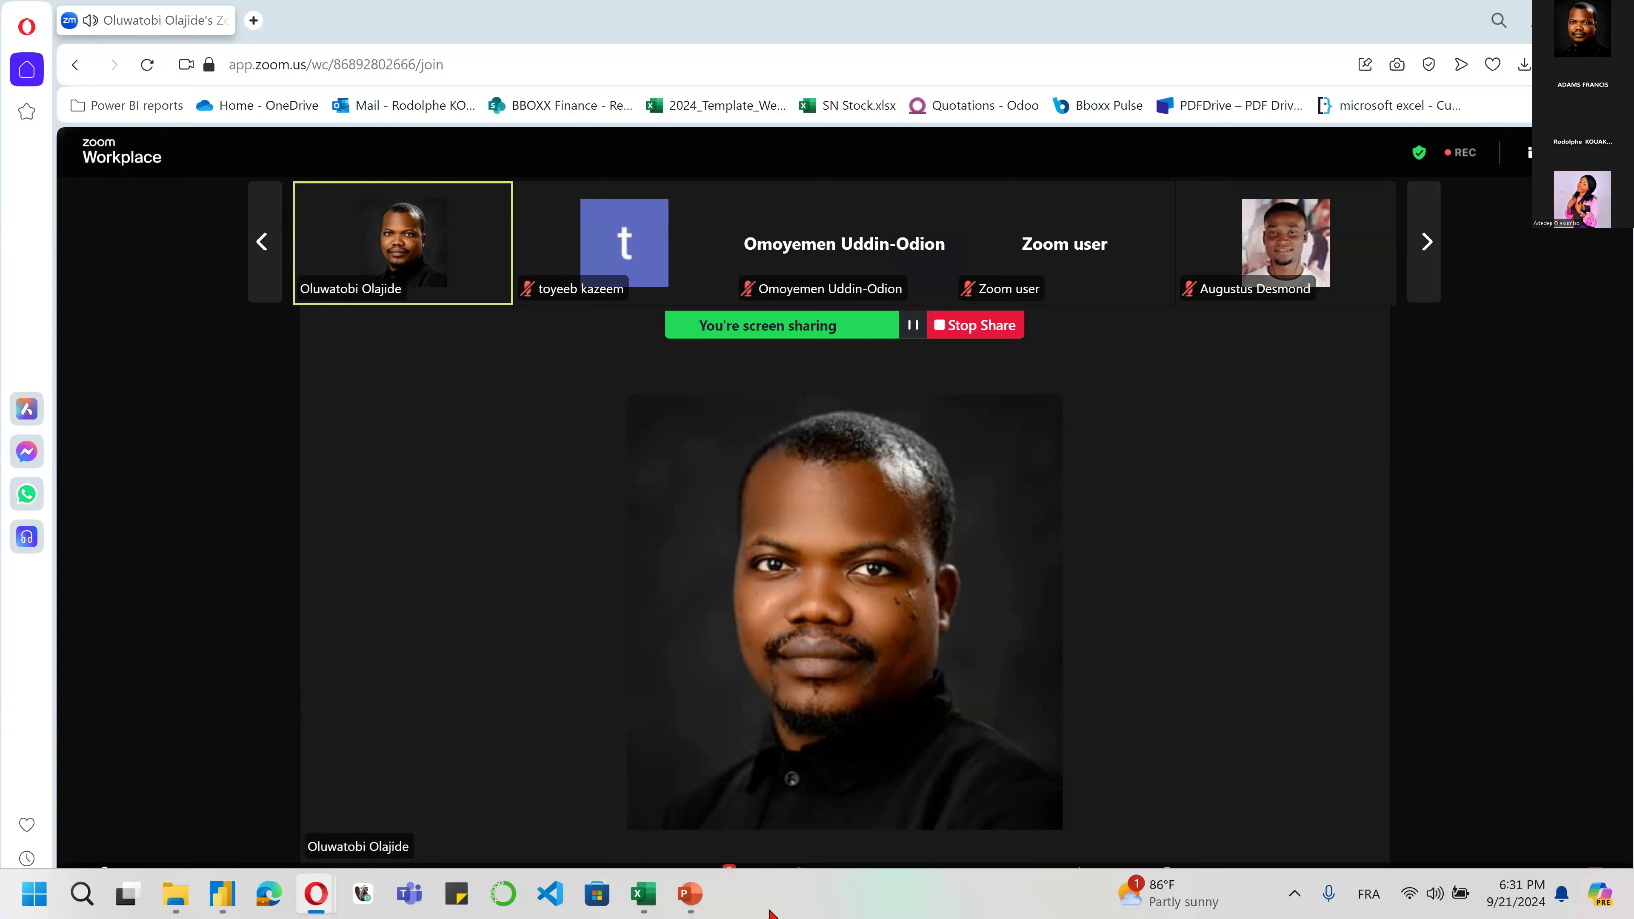
Show the AddNumbers function in the Visual Basic editor, insert a blank line above its assignment and highlight the expression a + b.
mouse_move(639, 902)
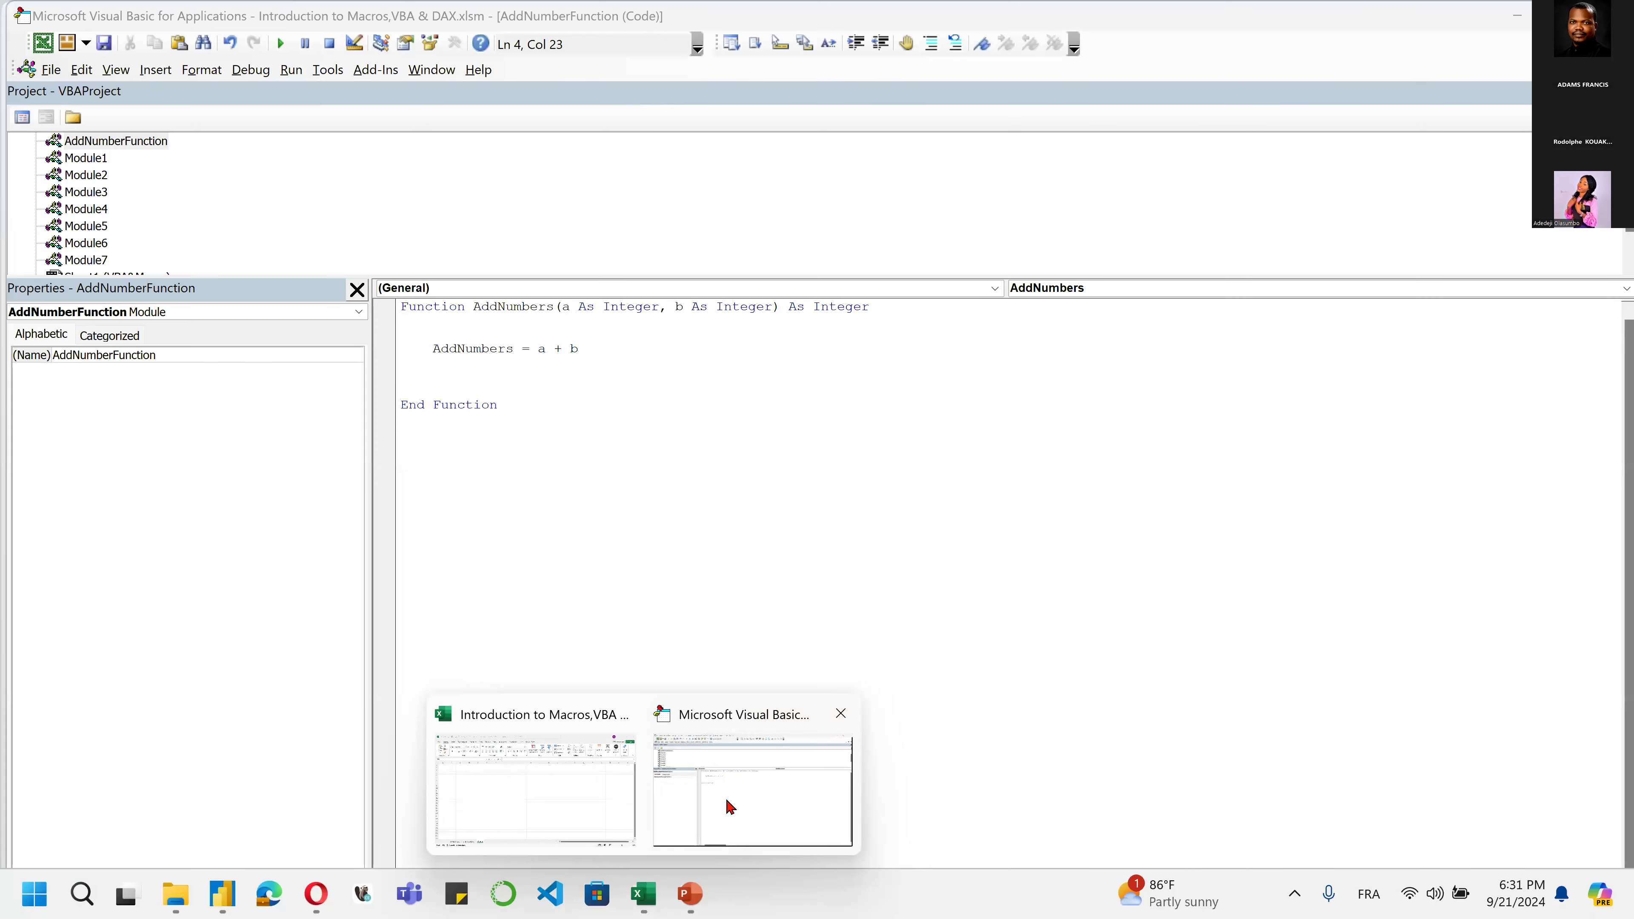
left_click(729, 807)
left_click(541, 330)
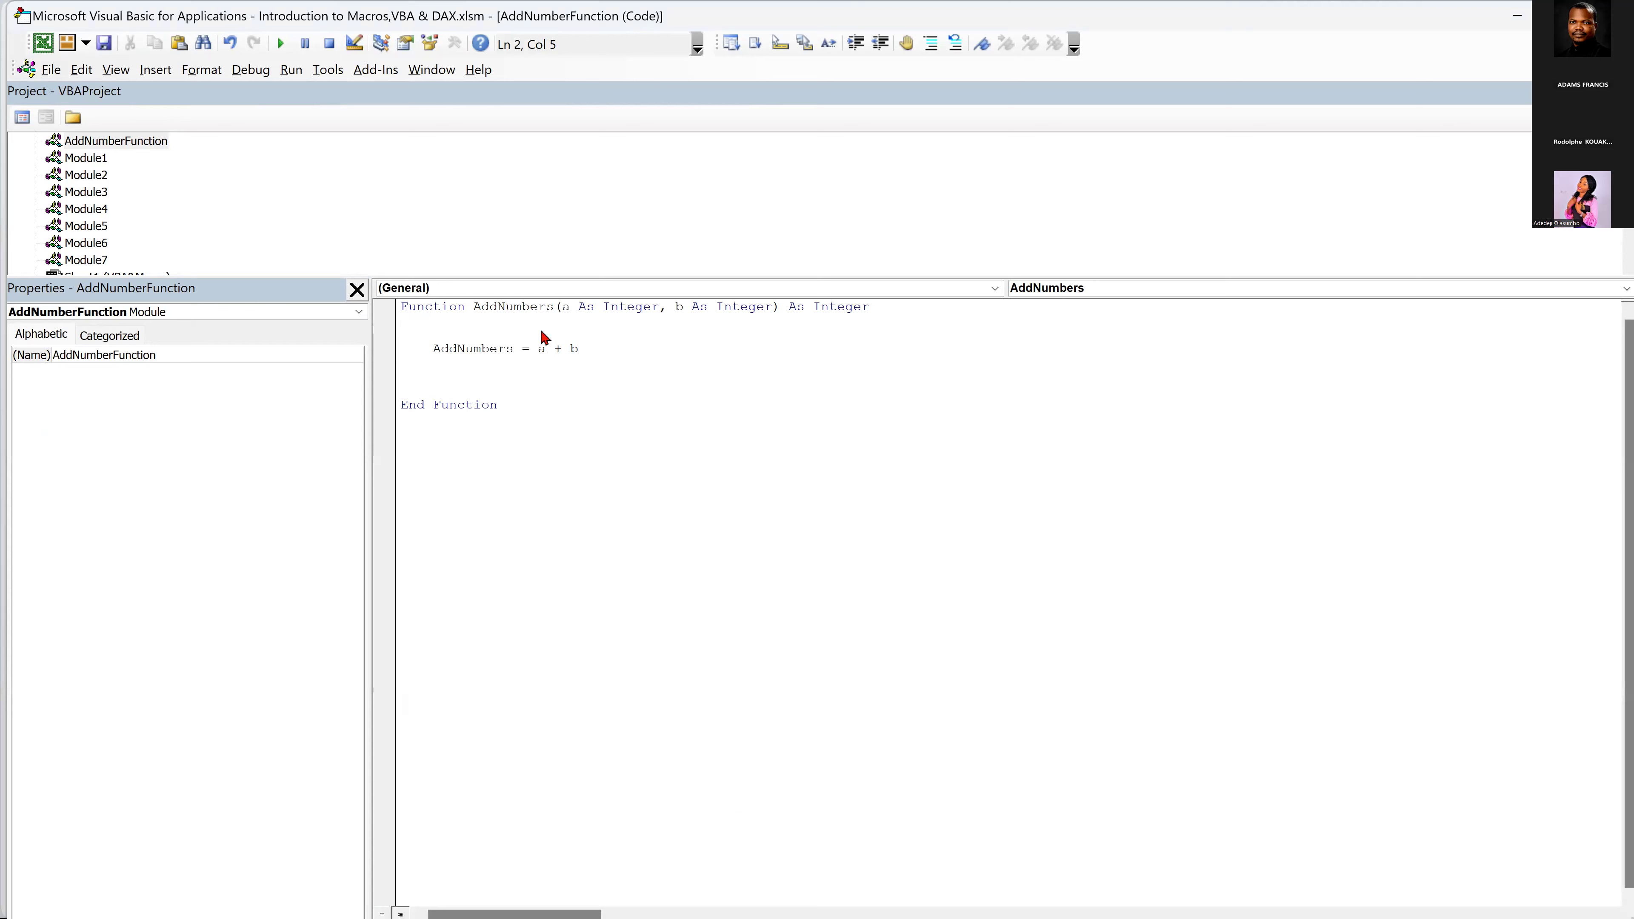
key("Return")
left_click_drag(582, 364, 539, 366)
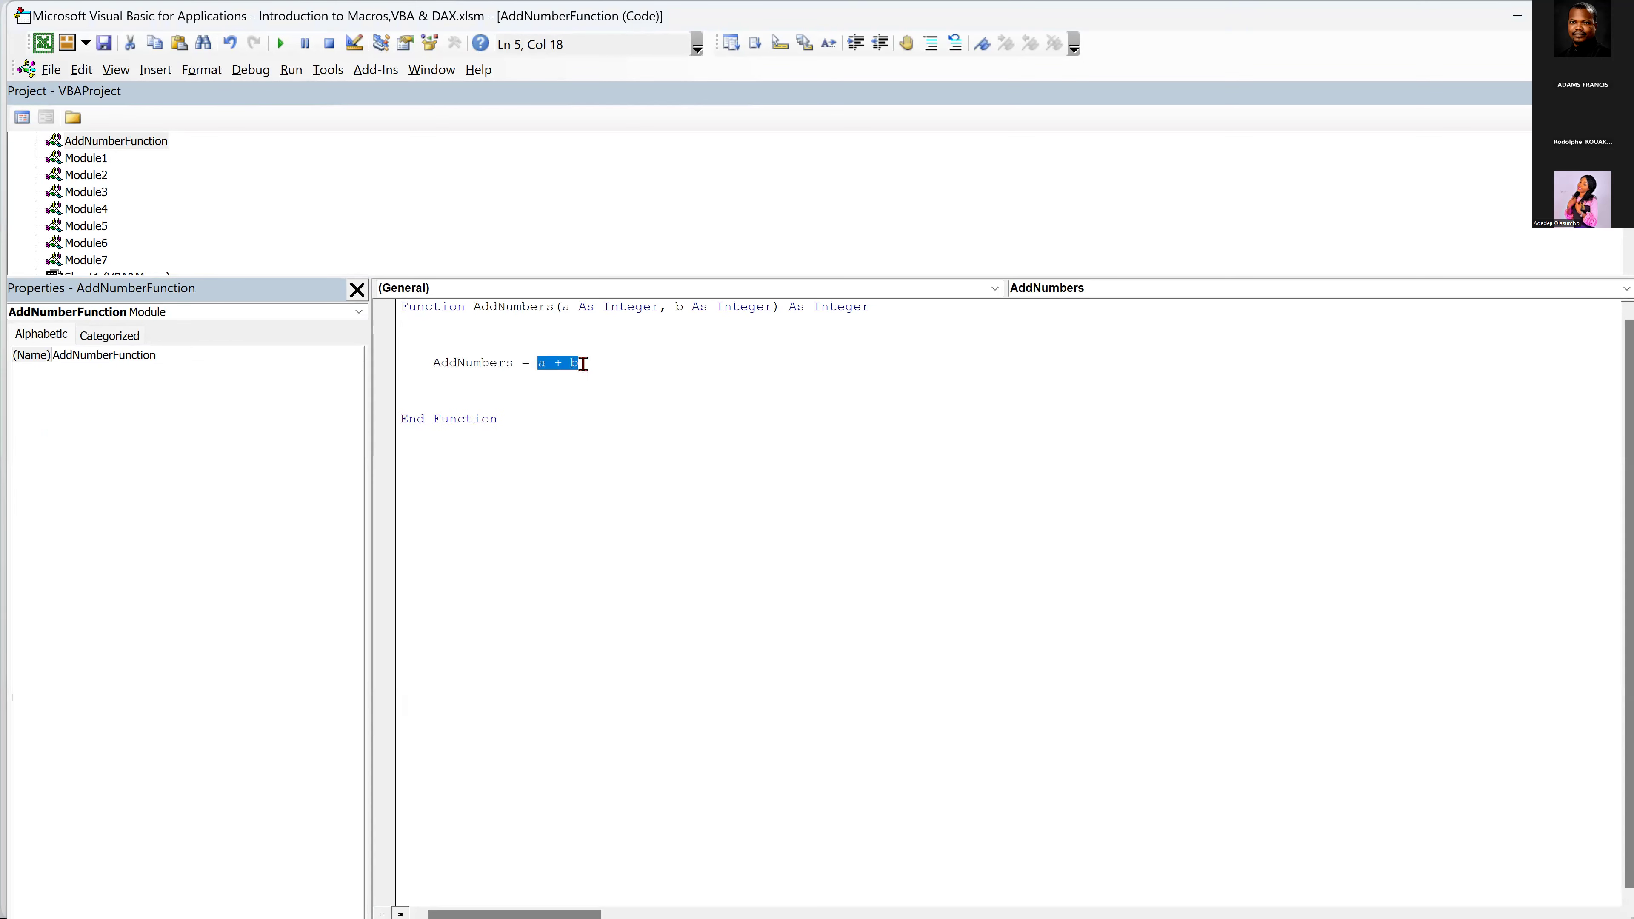
left_click(468, 335)
left_click_drag(544, 369, 626, 370)
left_click(440, 338)
Leave the Visual Basic editor and switch back to Sheet3 of the Excel workbook.
left_click(1519, 23)
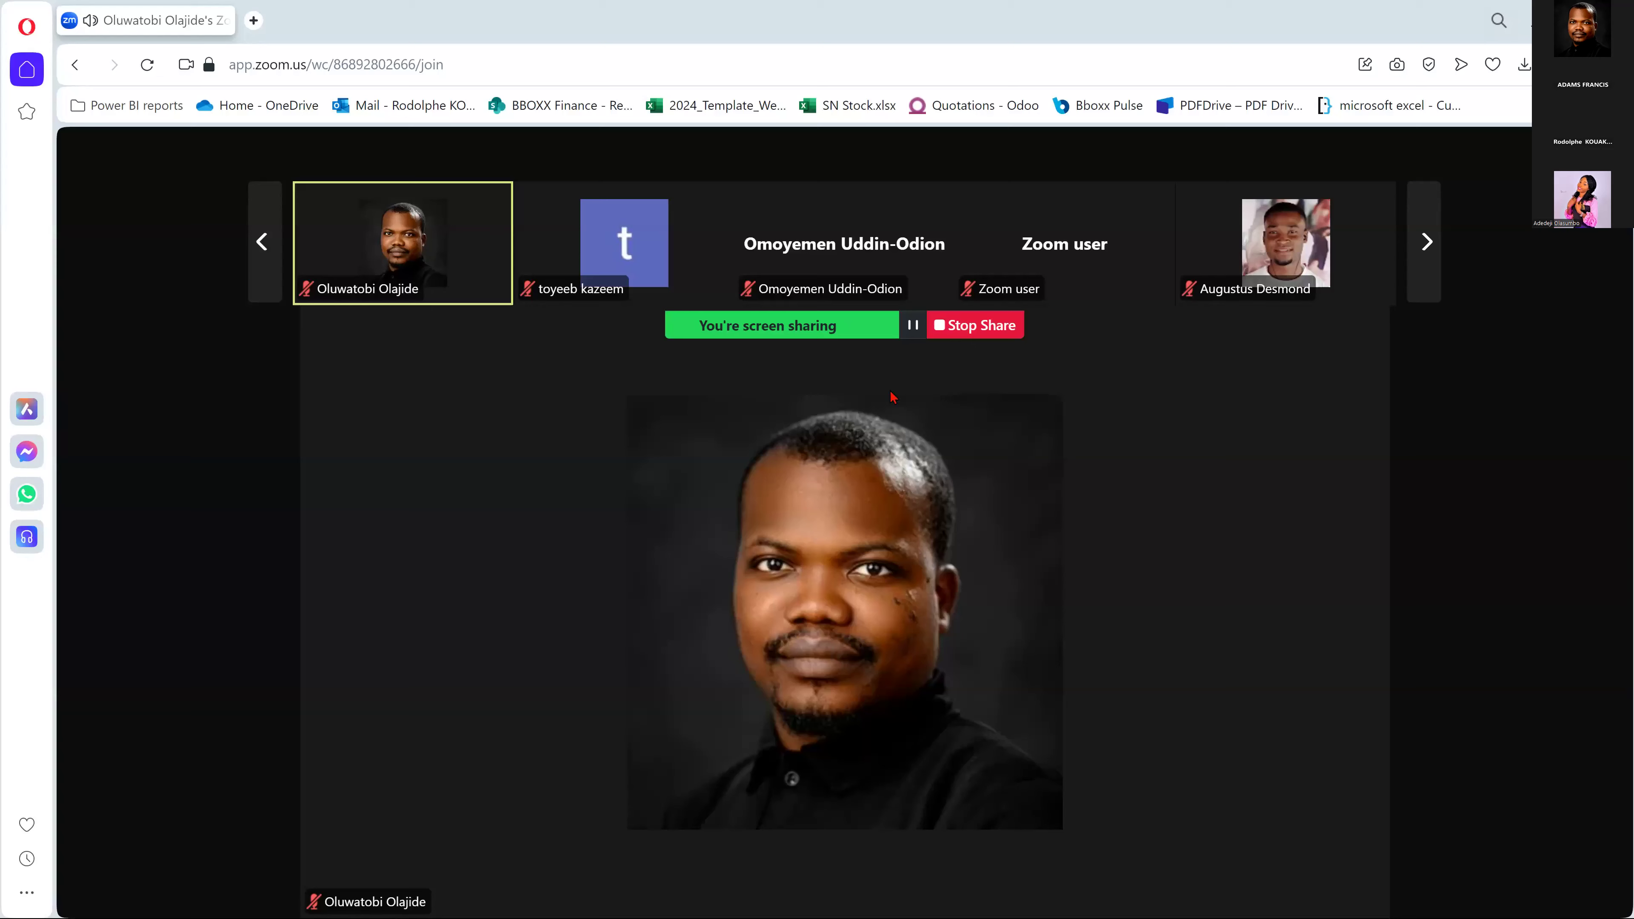
key("alt+Tab")
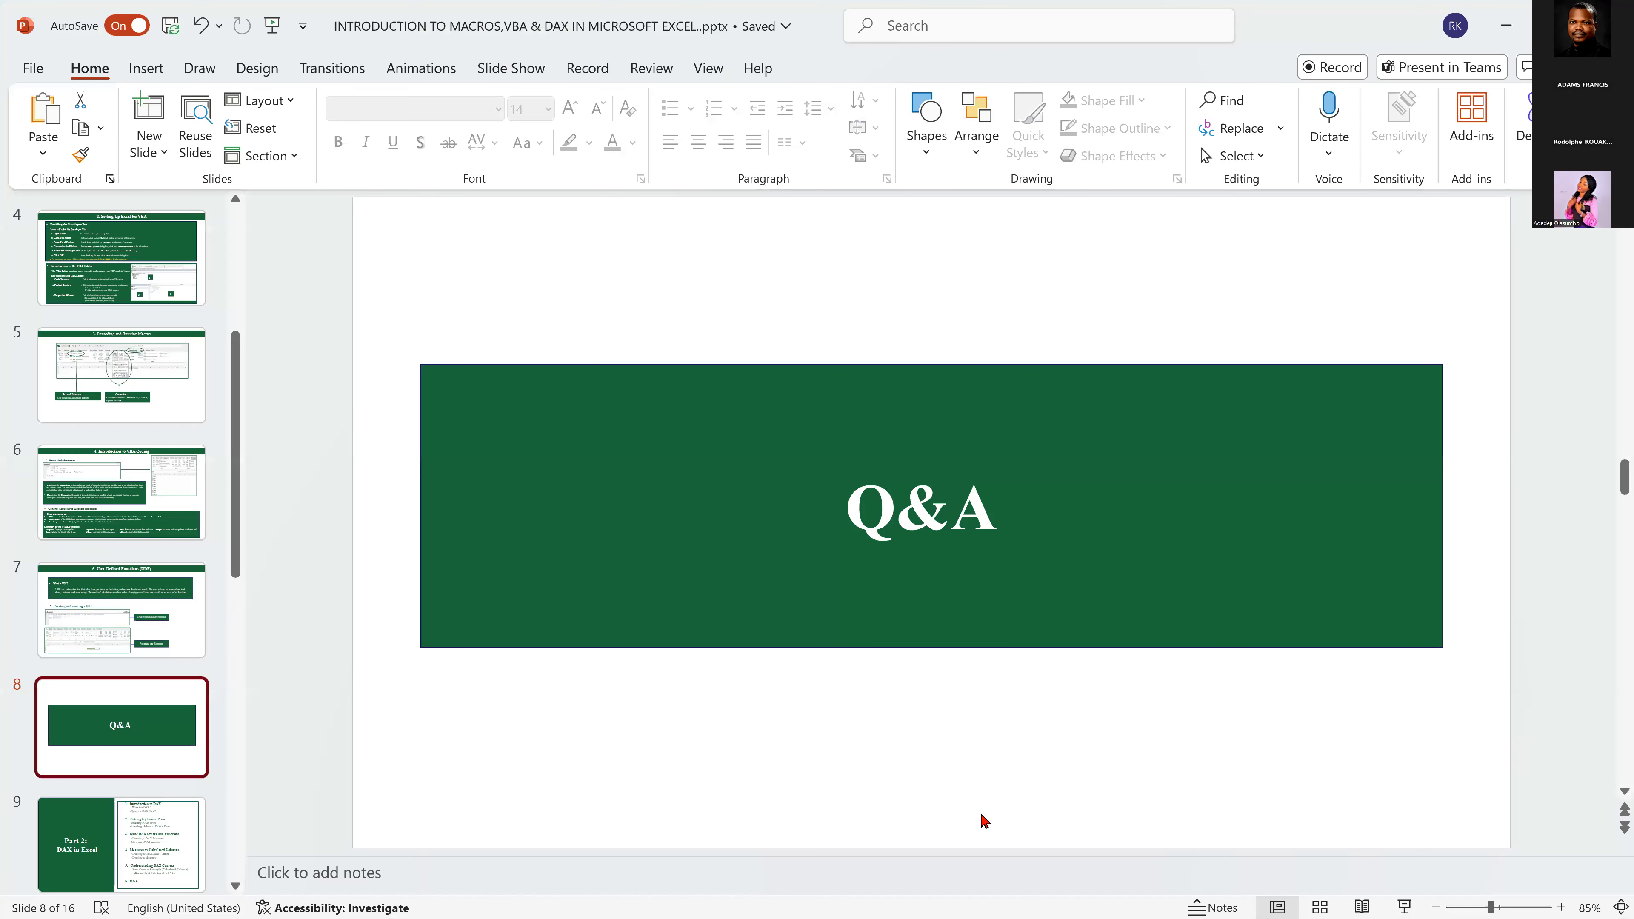
left_click(643, 894)
left_click(509, 804)
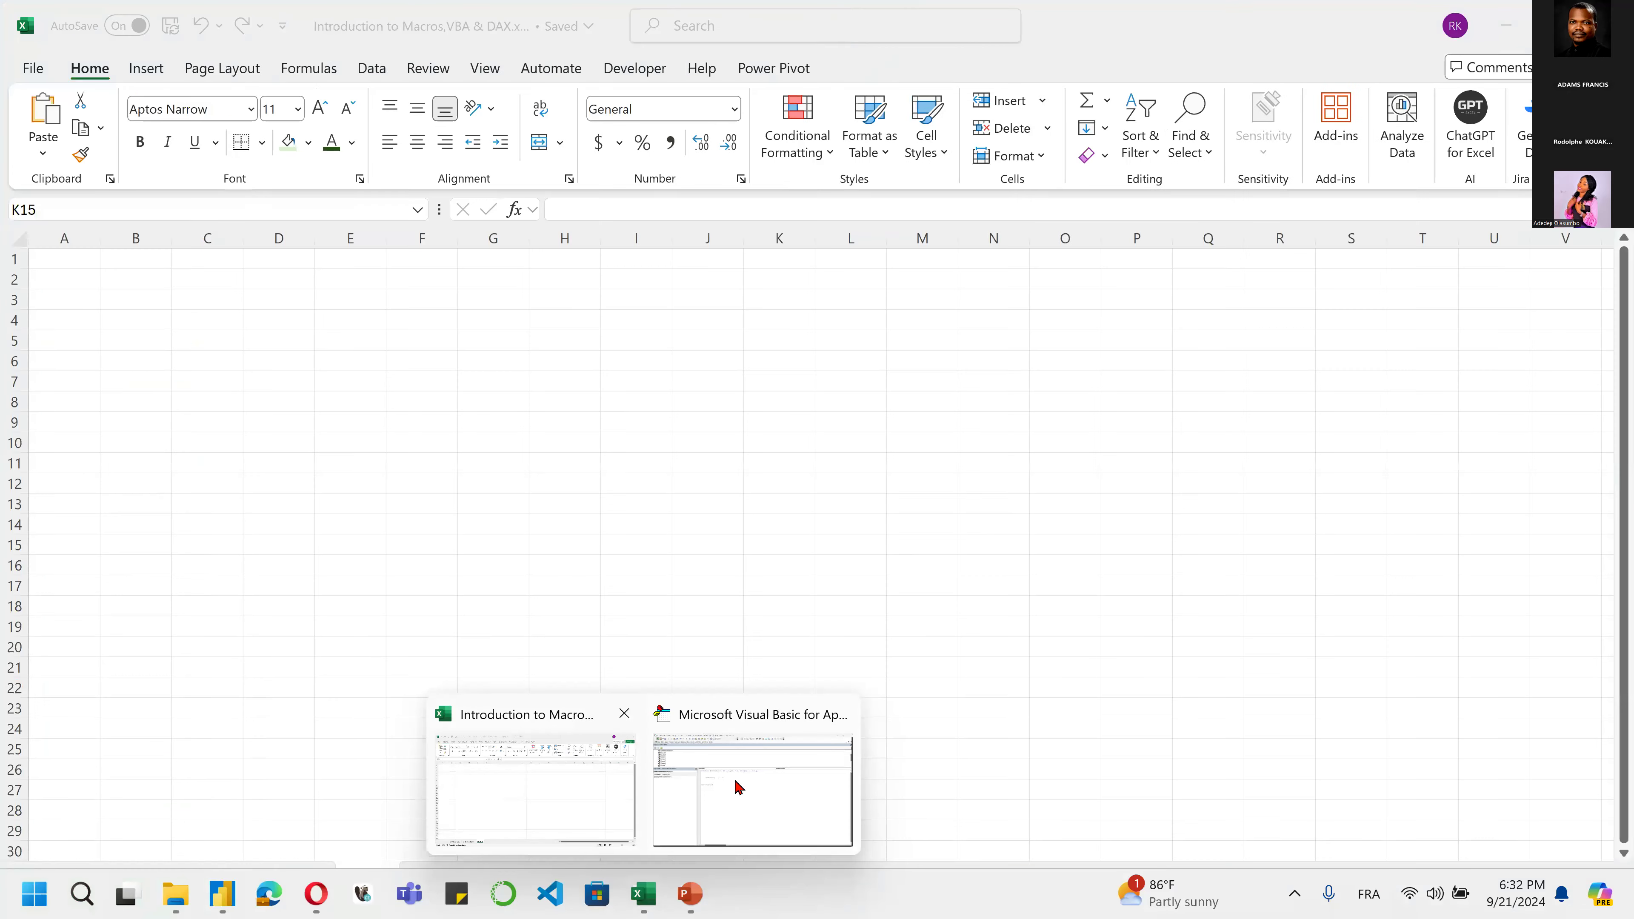
left_click(215, 293)
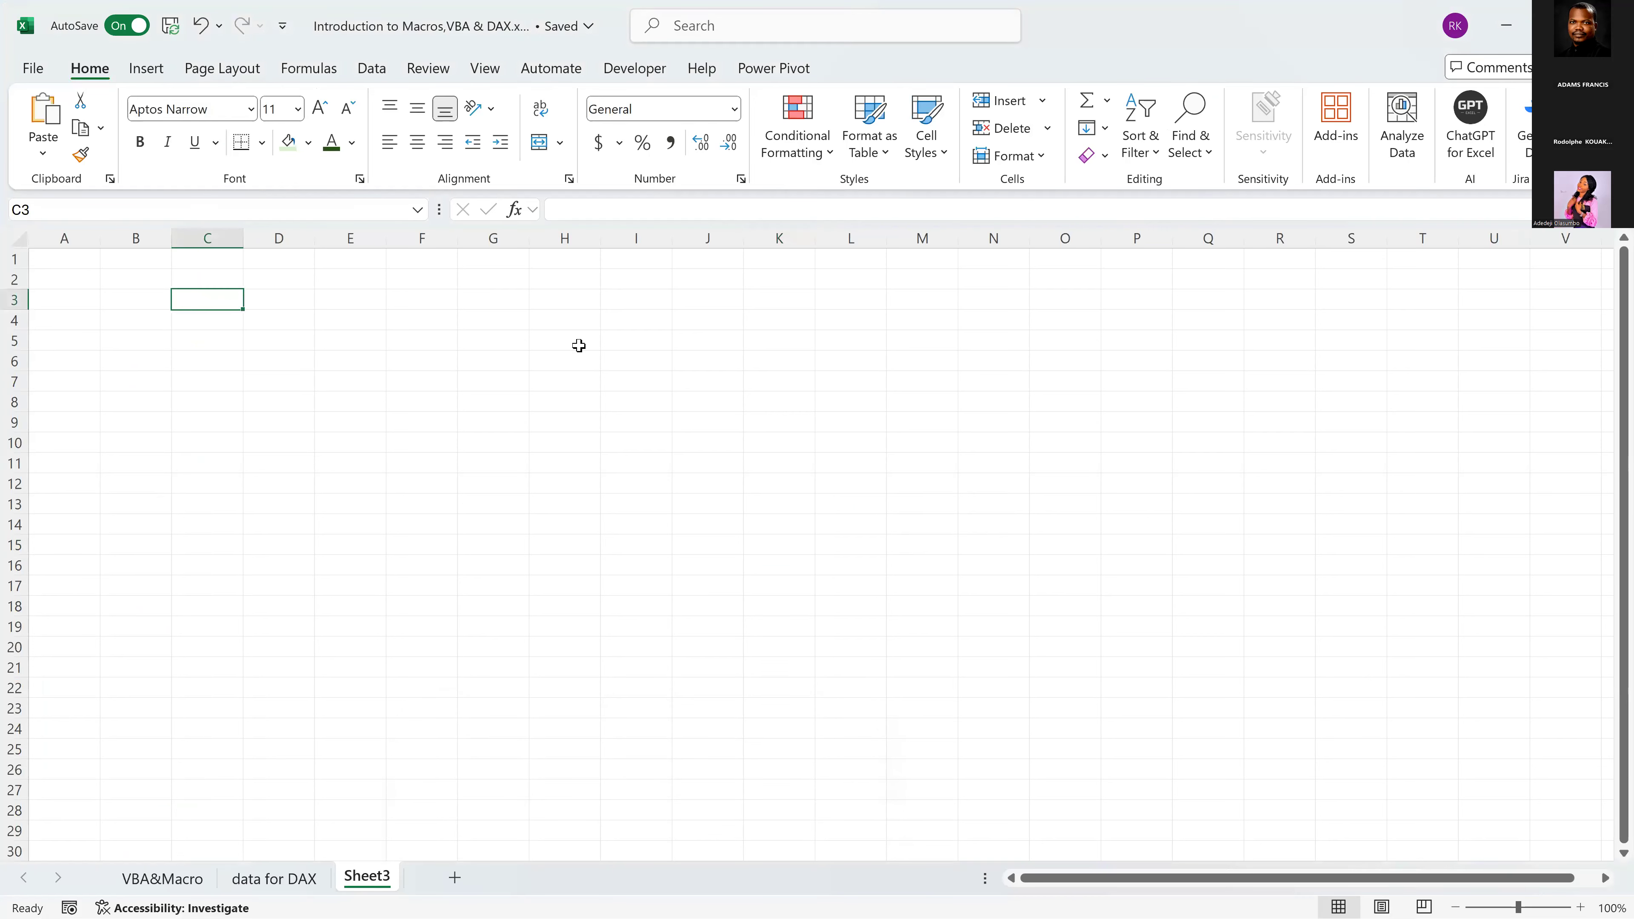
left_click(617, 358)
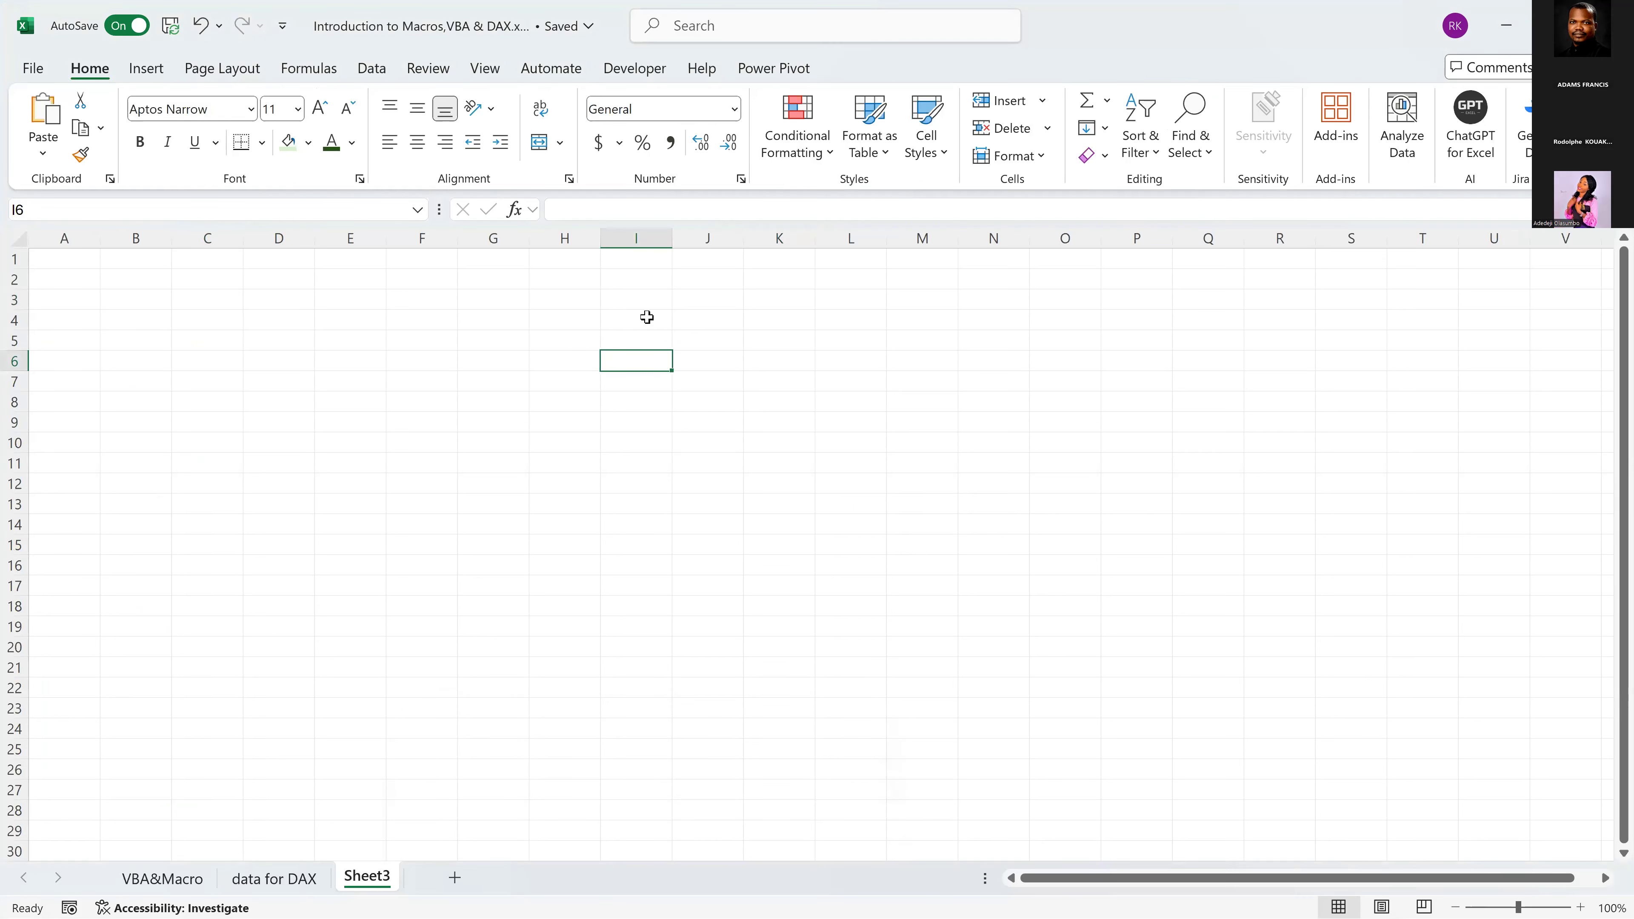
left_click_drag(646, 316, 634, 645)
left_click_drag(114, 274, 585, 276)
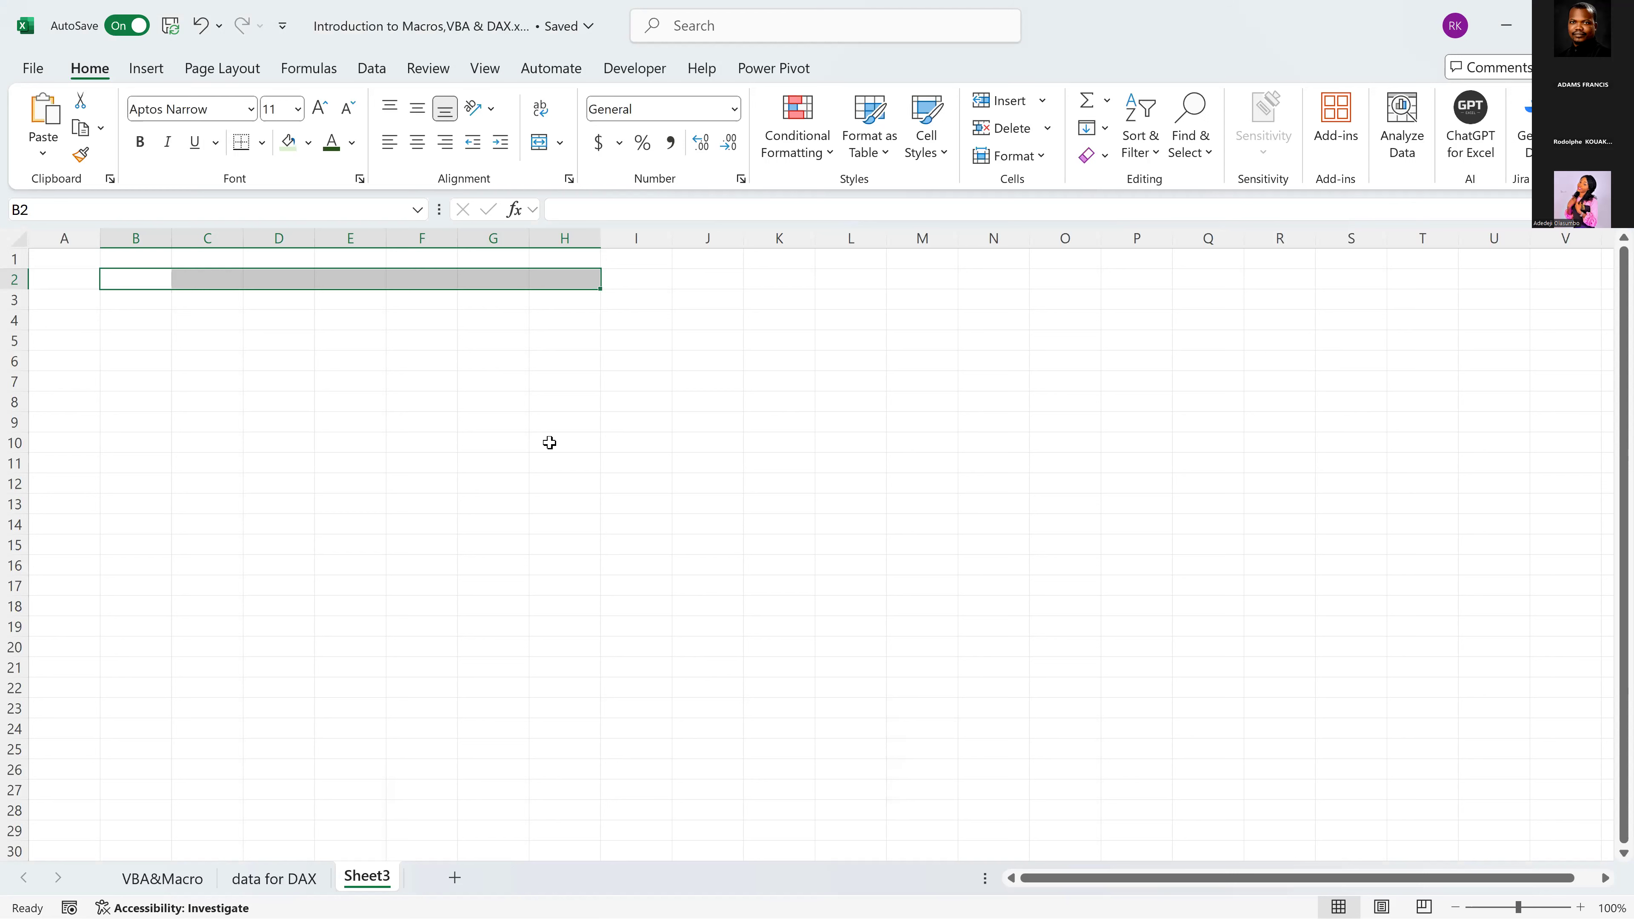
Enter 100 in cell B2 and 120 in cell E2 as test values for the custom function.
left_click(140, 279)
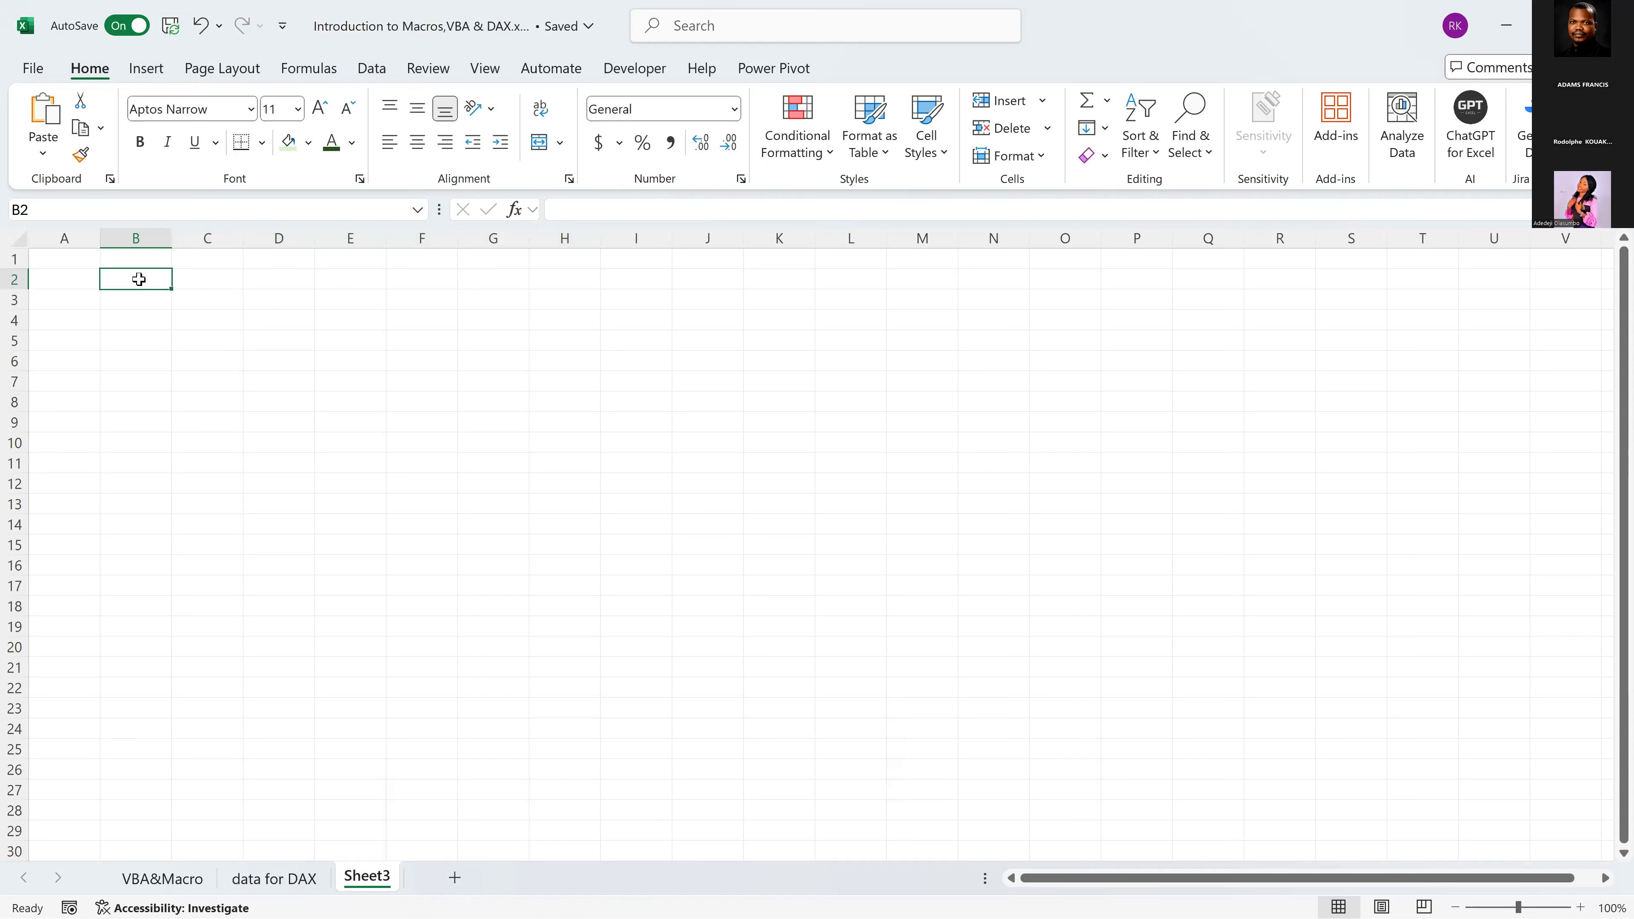
key("Right")
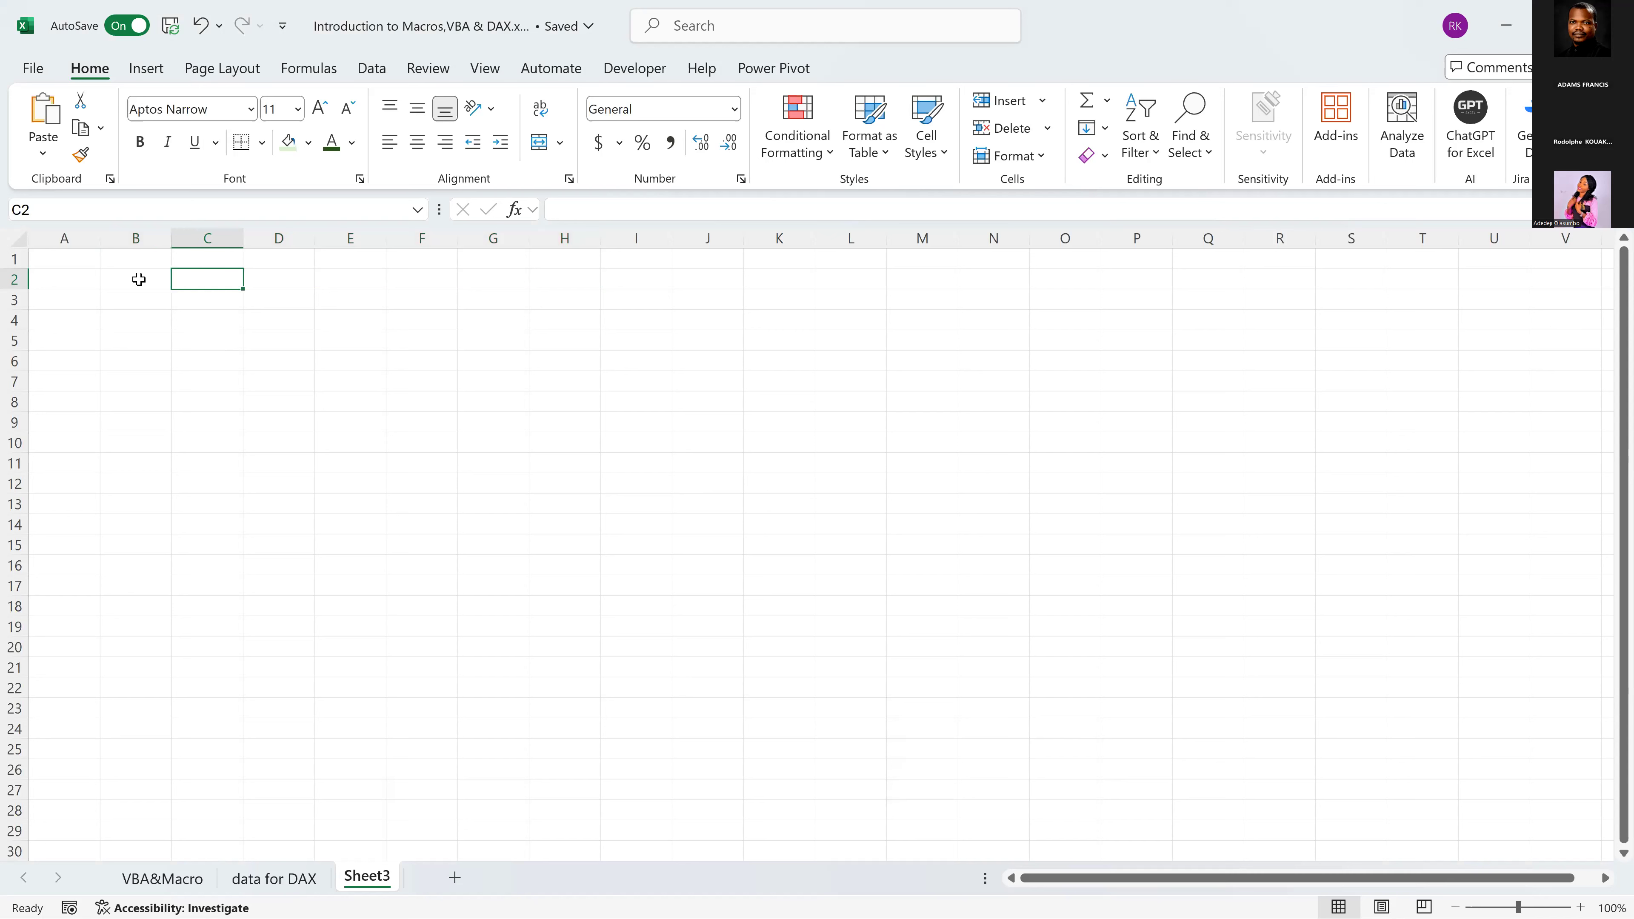
left_click(134, 279)
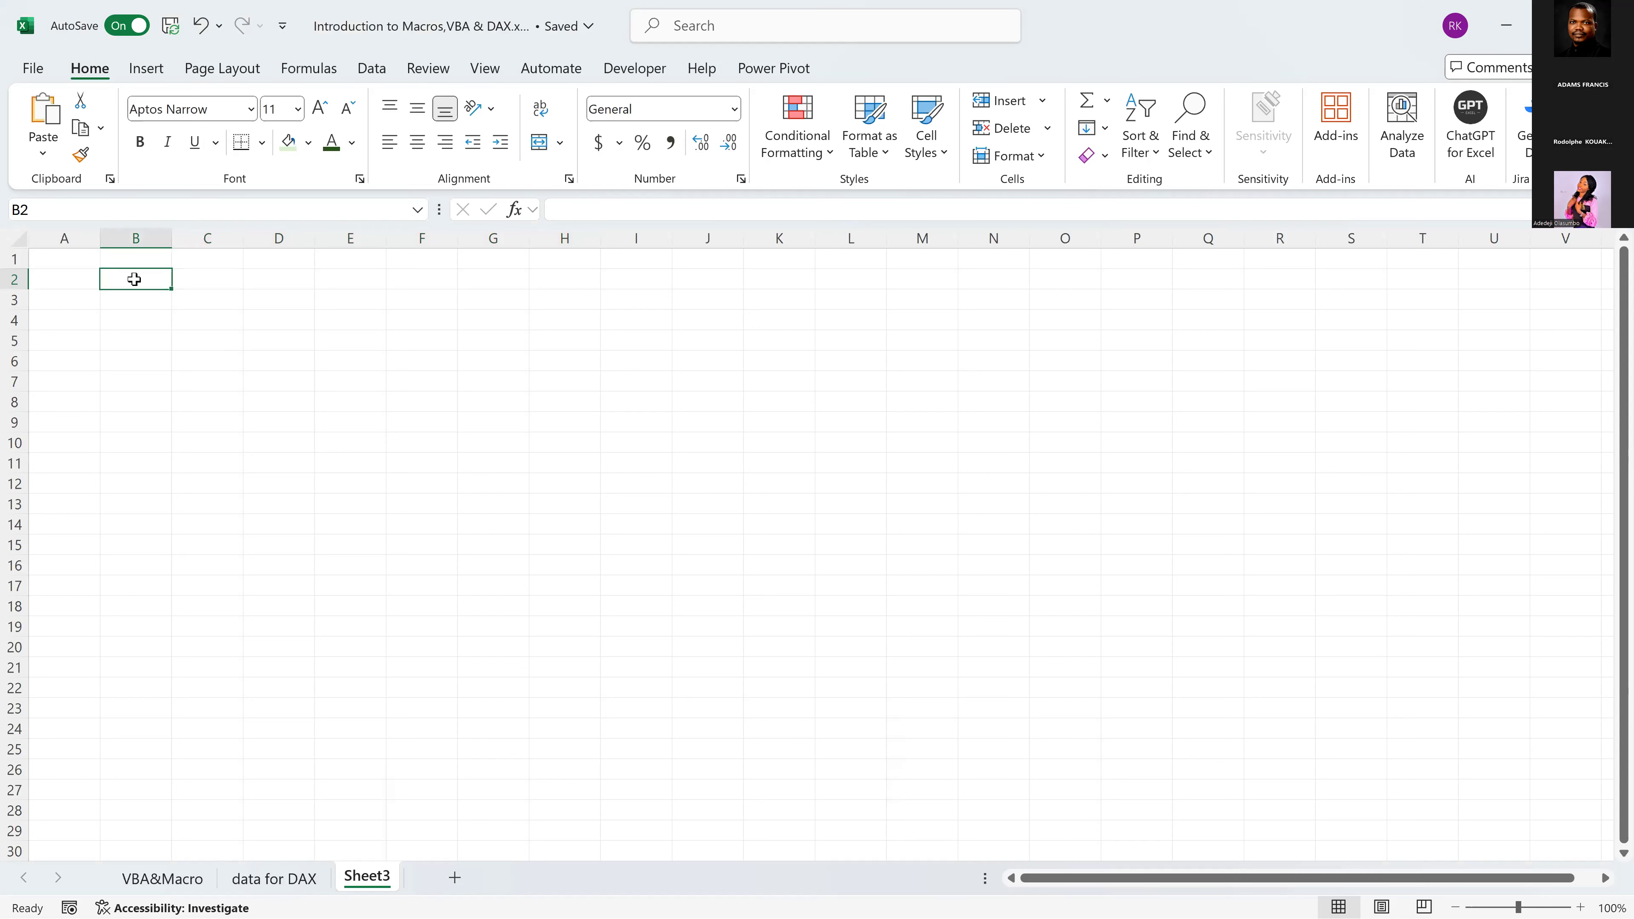
double_click(135, 279)
type("100")
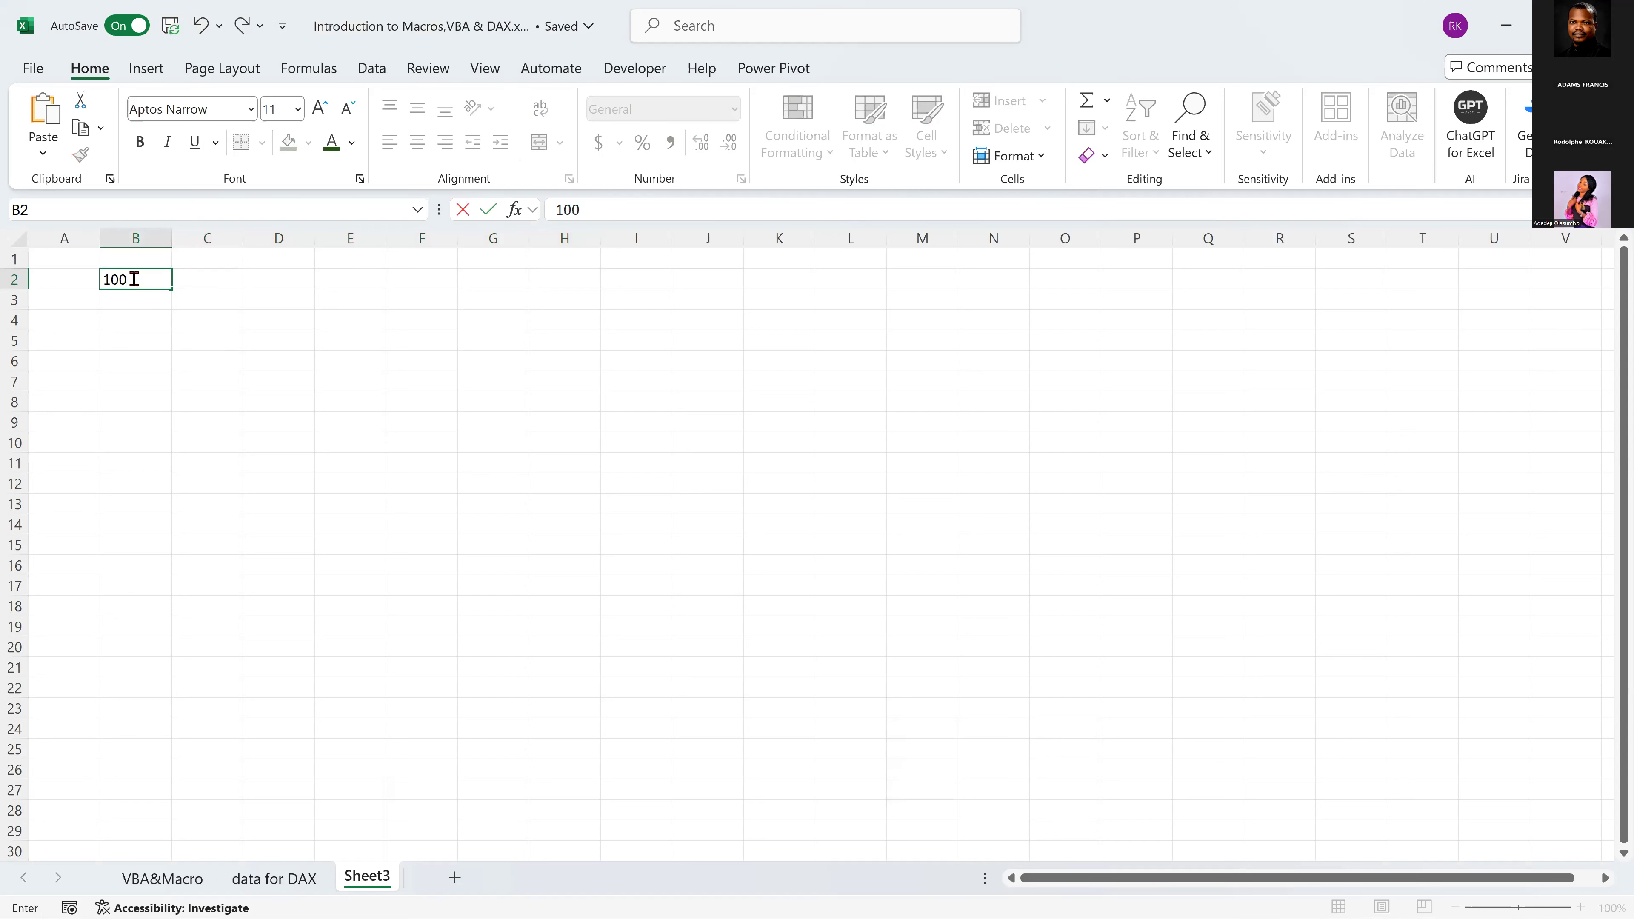
key("Return")
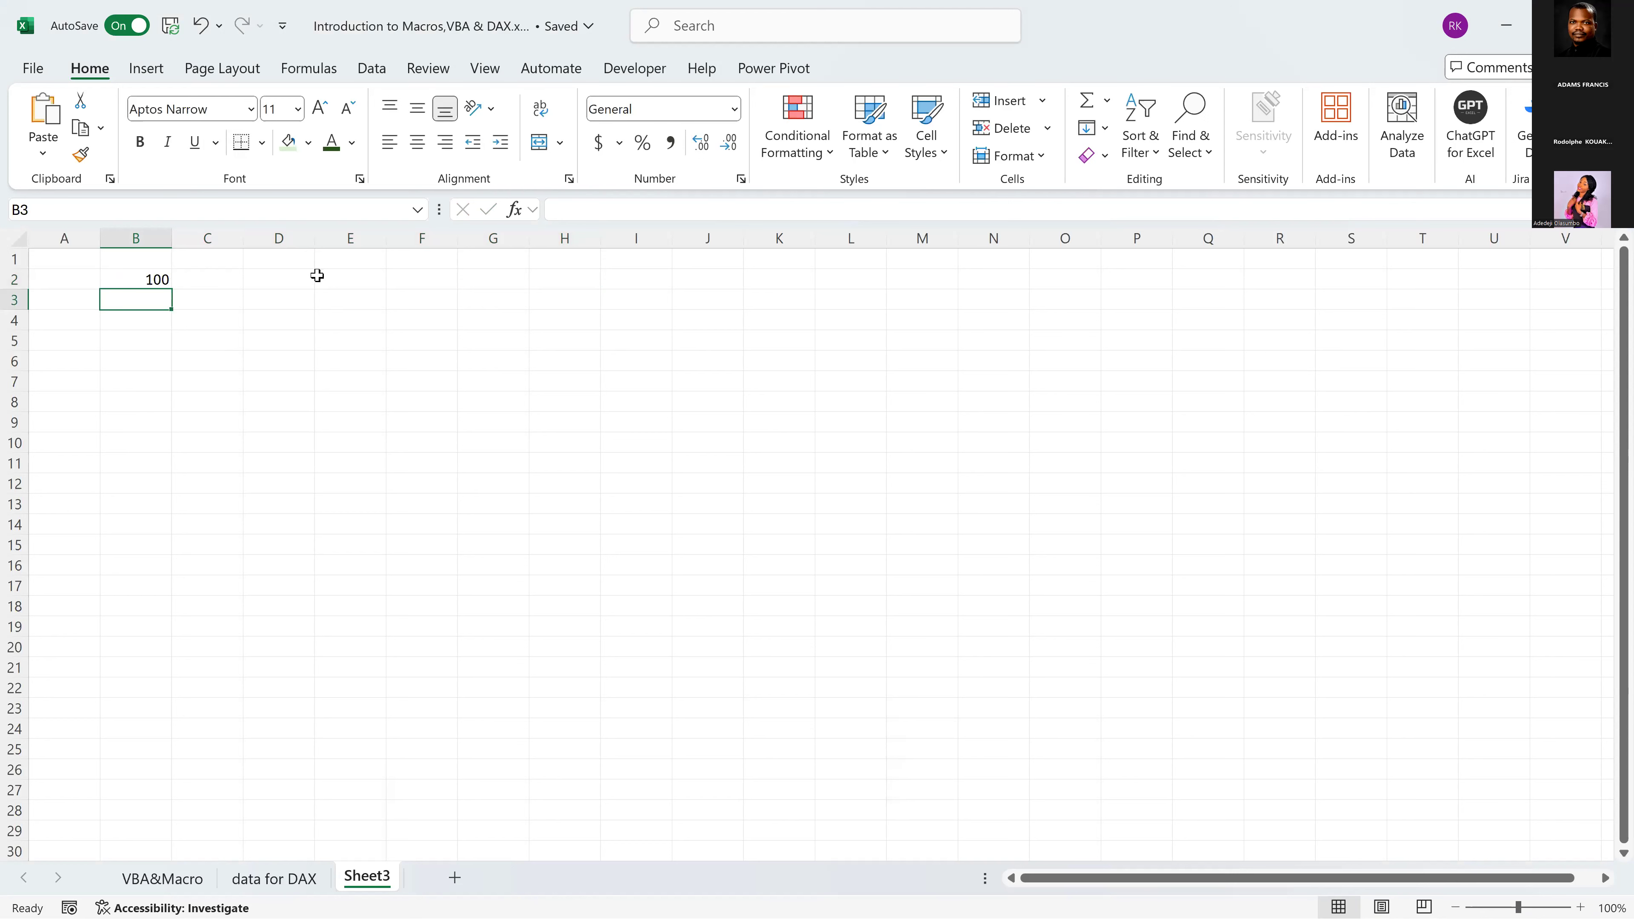
left_click(230, 284)
left_click(339, 278)
type("120")
key("ctrl+Return")
Enter the formula =AddNumbers(B2,E2) in cell B6 to add the two test values with the custom function.
left_click(153, 342)
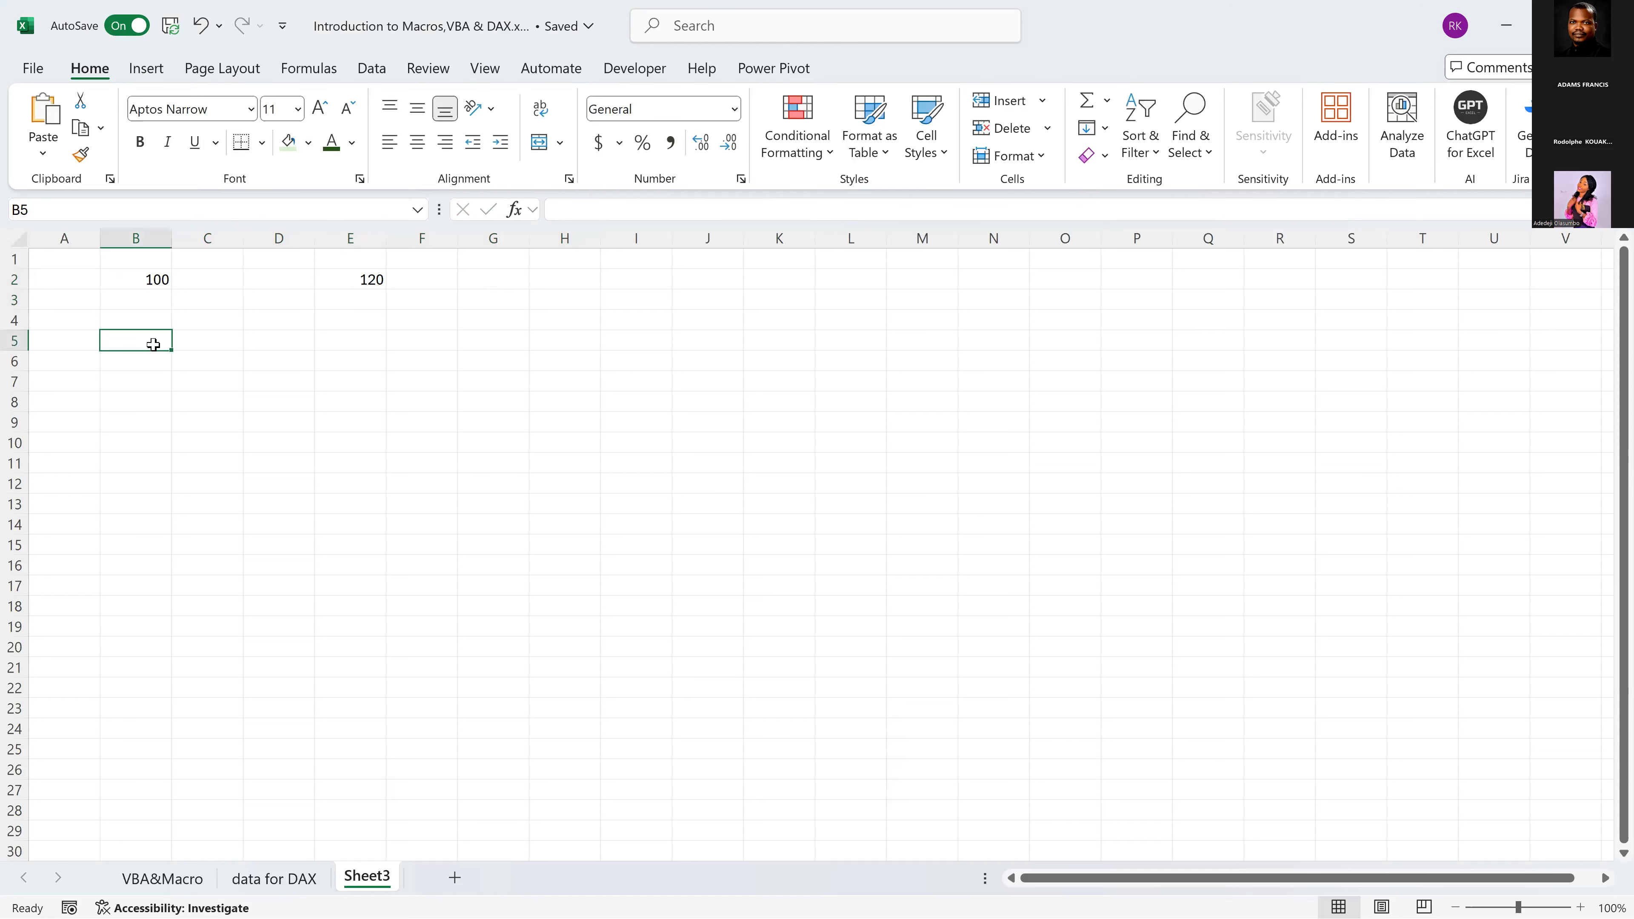
left_click(153, 385)
left_click(149, 359)
double_click(150, 359)
type("=")
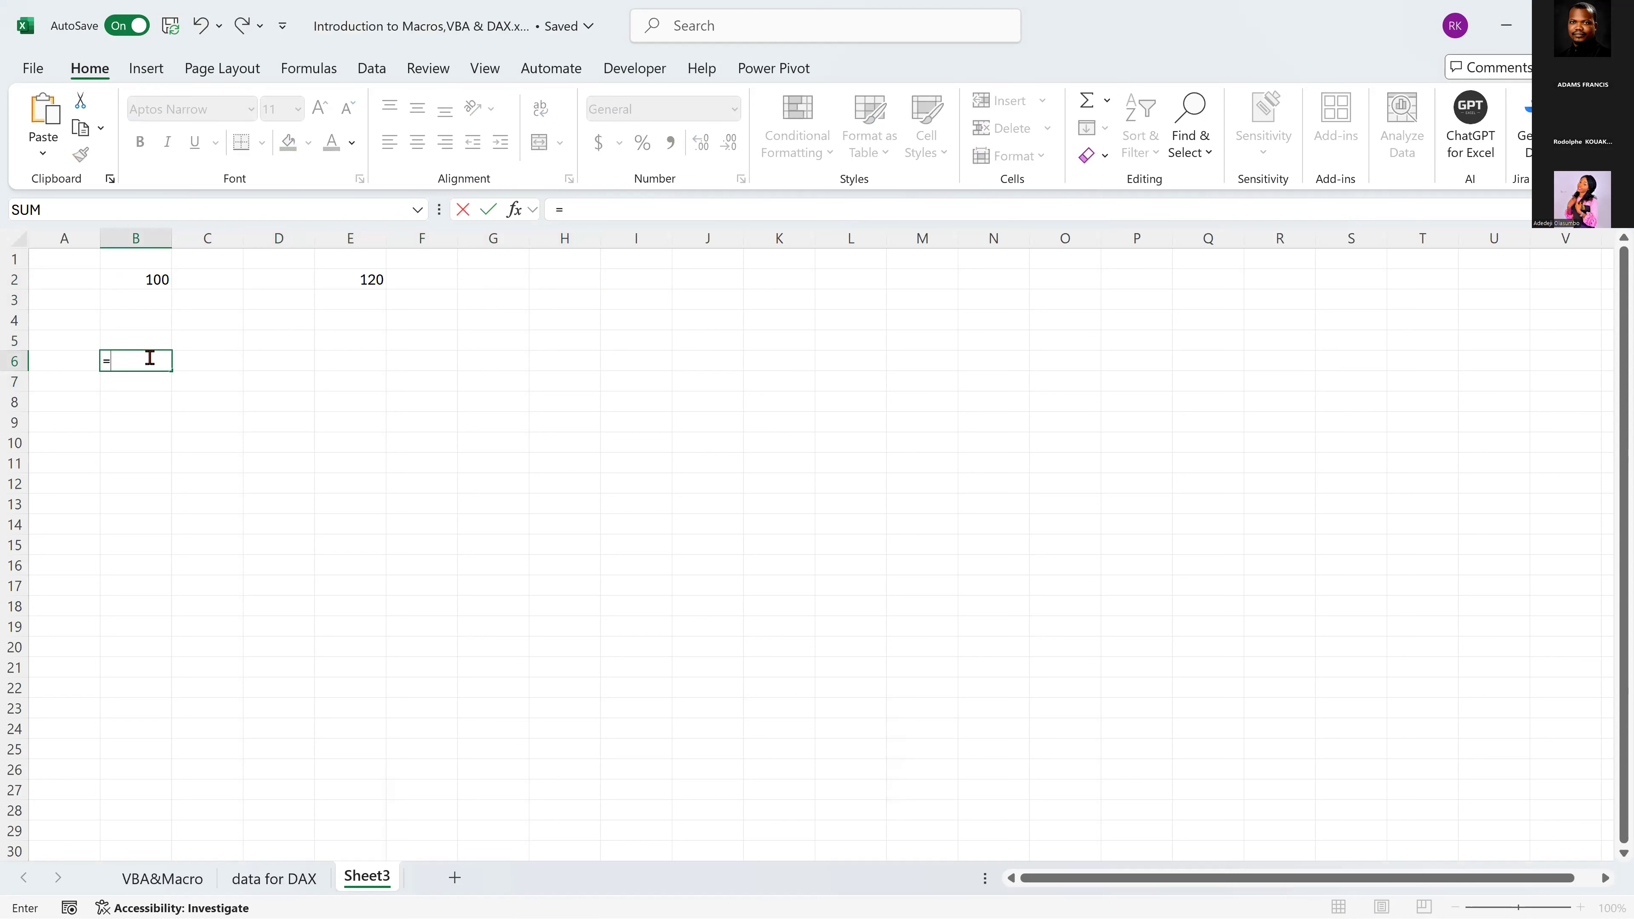
type("add")
key("Tab")
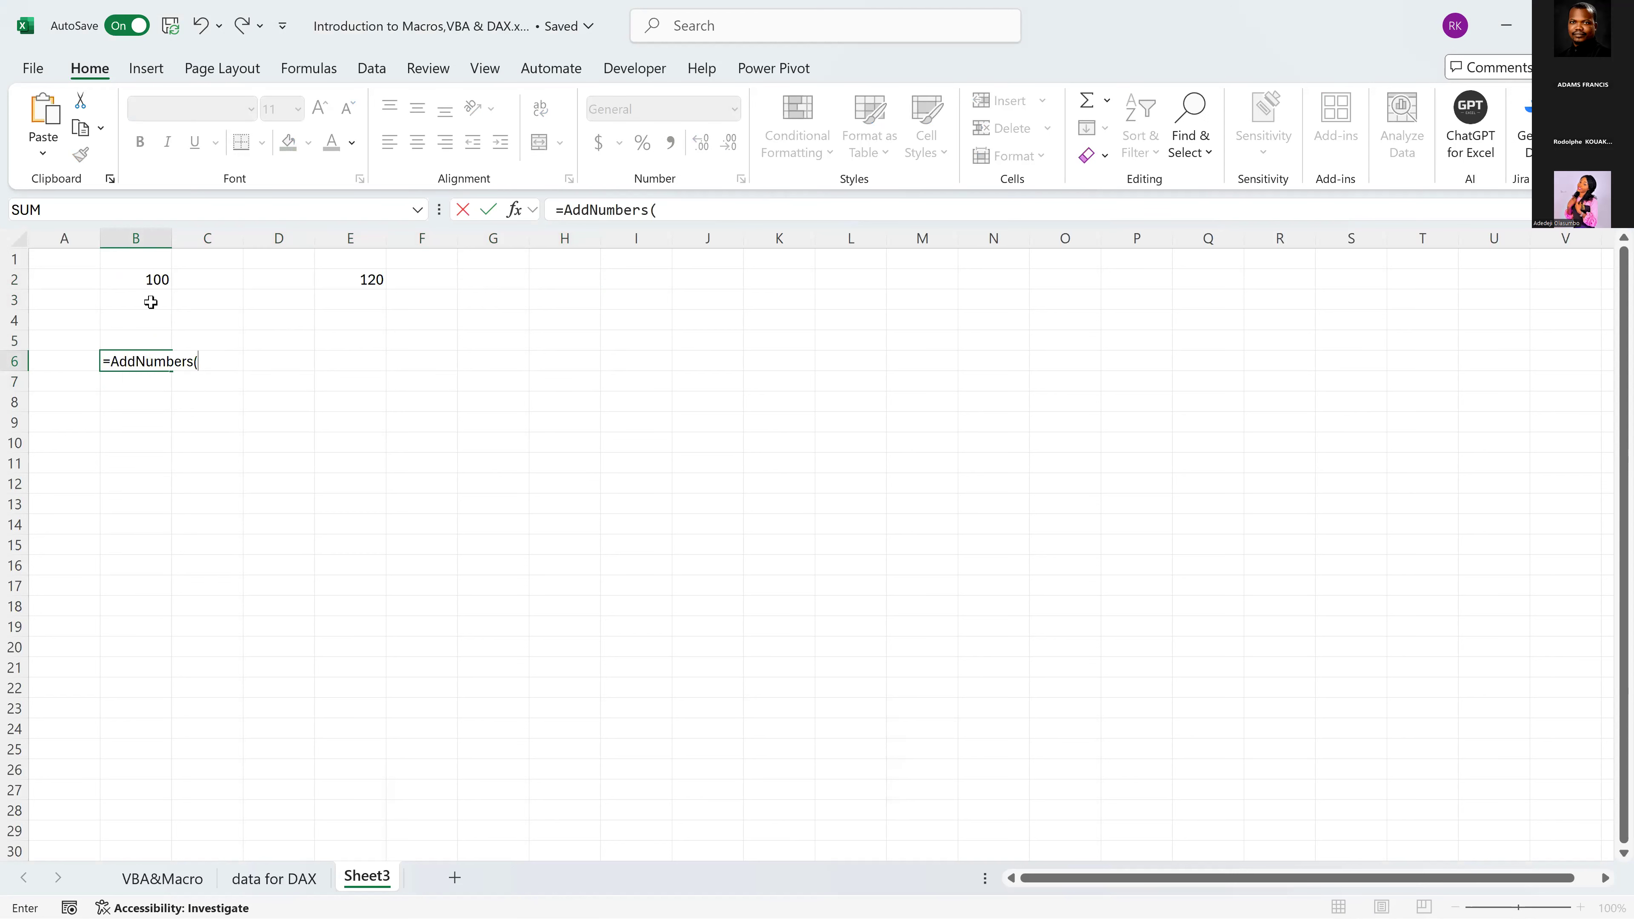
left_click(143, 277)
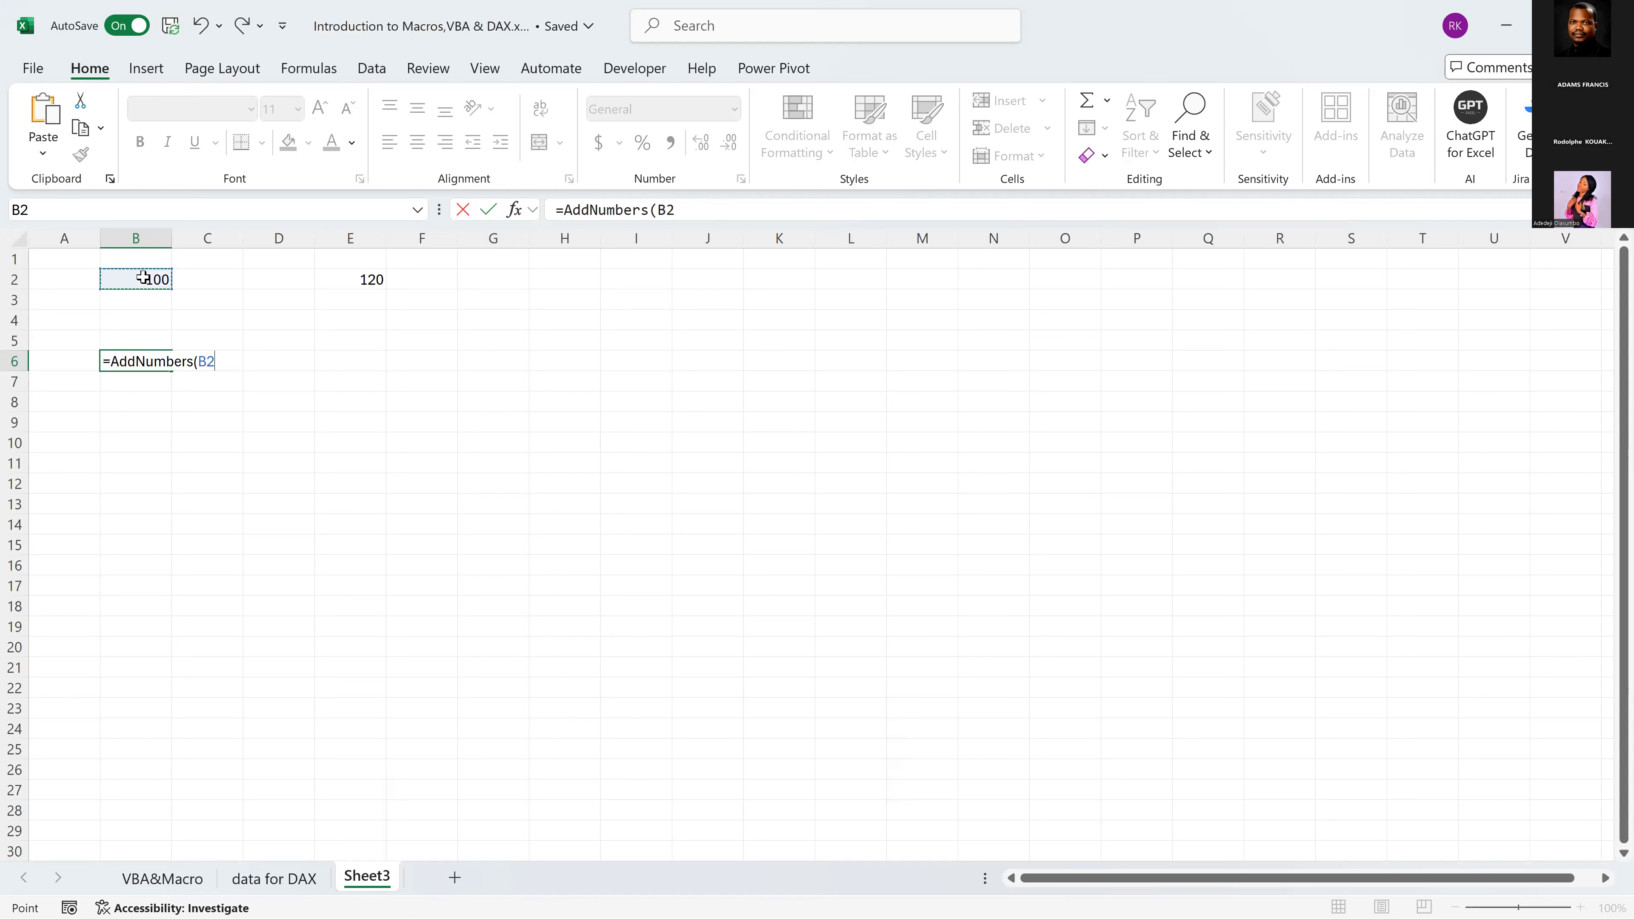
type(",")
left_click(362, 276)
type(")")
key("Return")
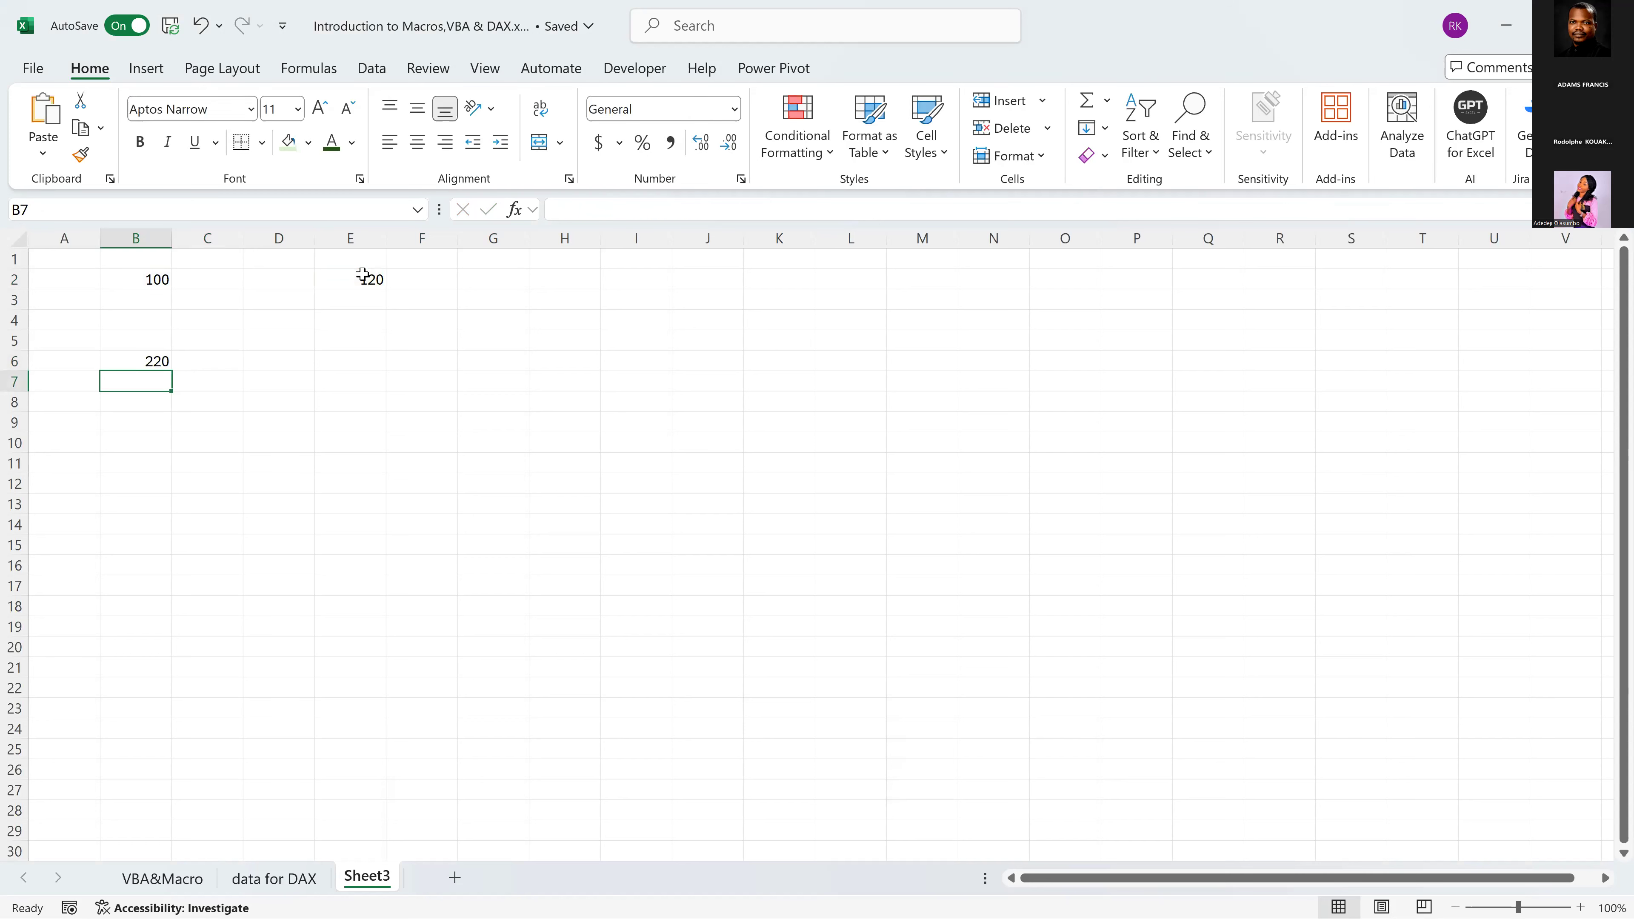
Clear the test values and the formula from the range B2:F7.
left_click_drag(142, 276, 396, 385)
key("Delete")
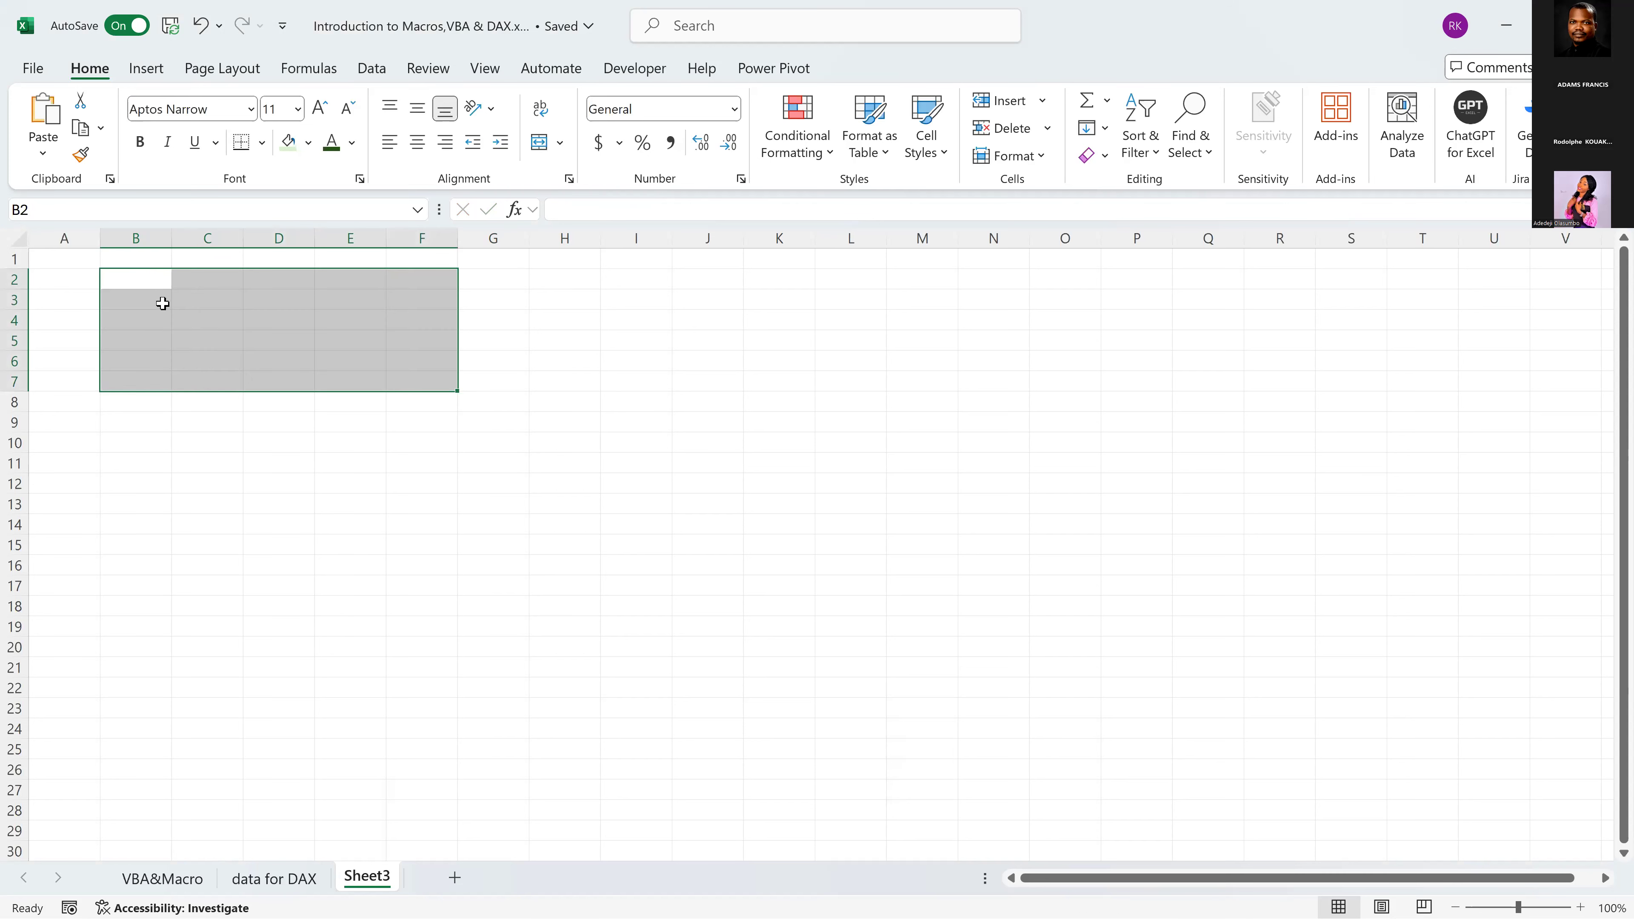
left_click_drag(135, 280, 428, 277)
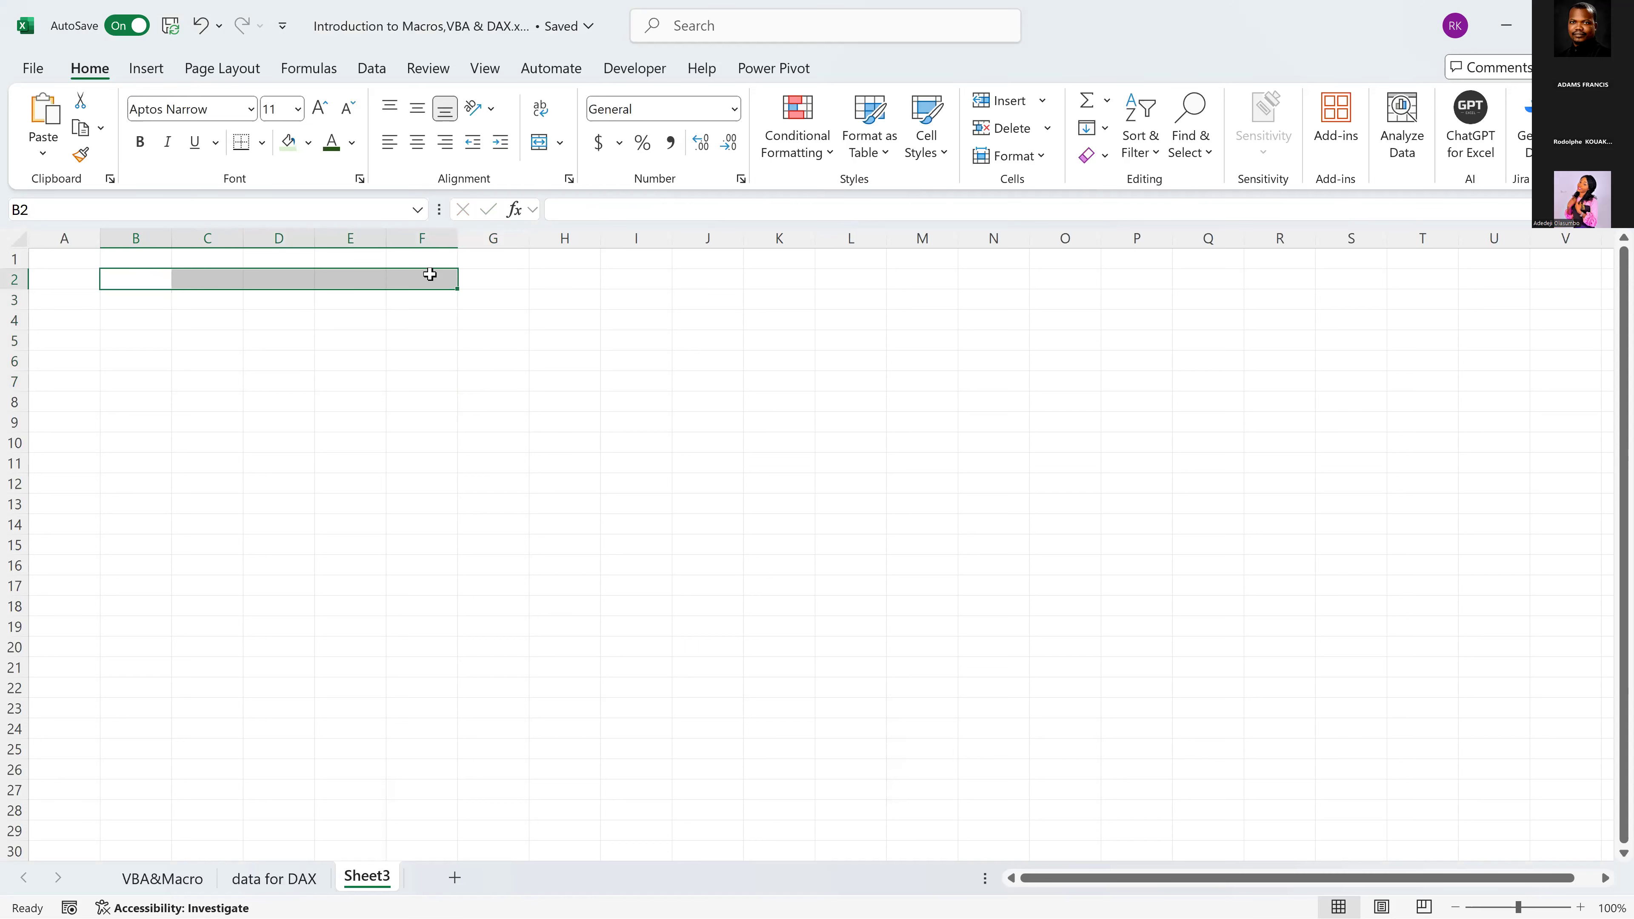
left_click_drag(139, 305, 376, 566)
left_click_drag(412, 362, 493, 504)
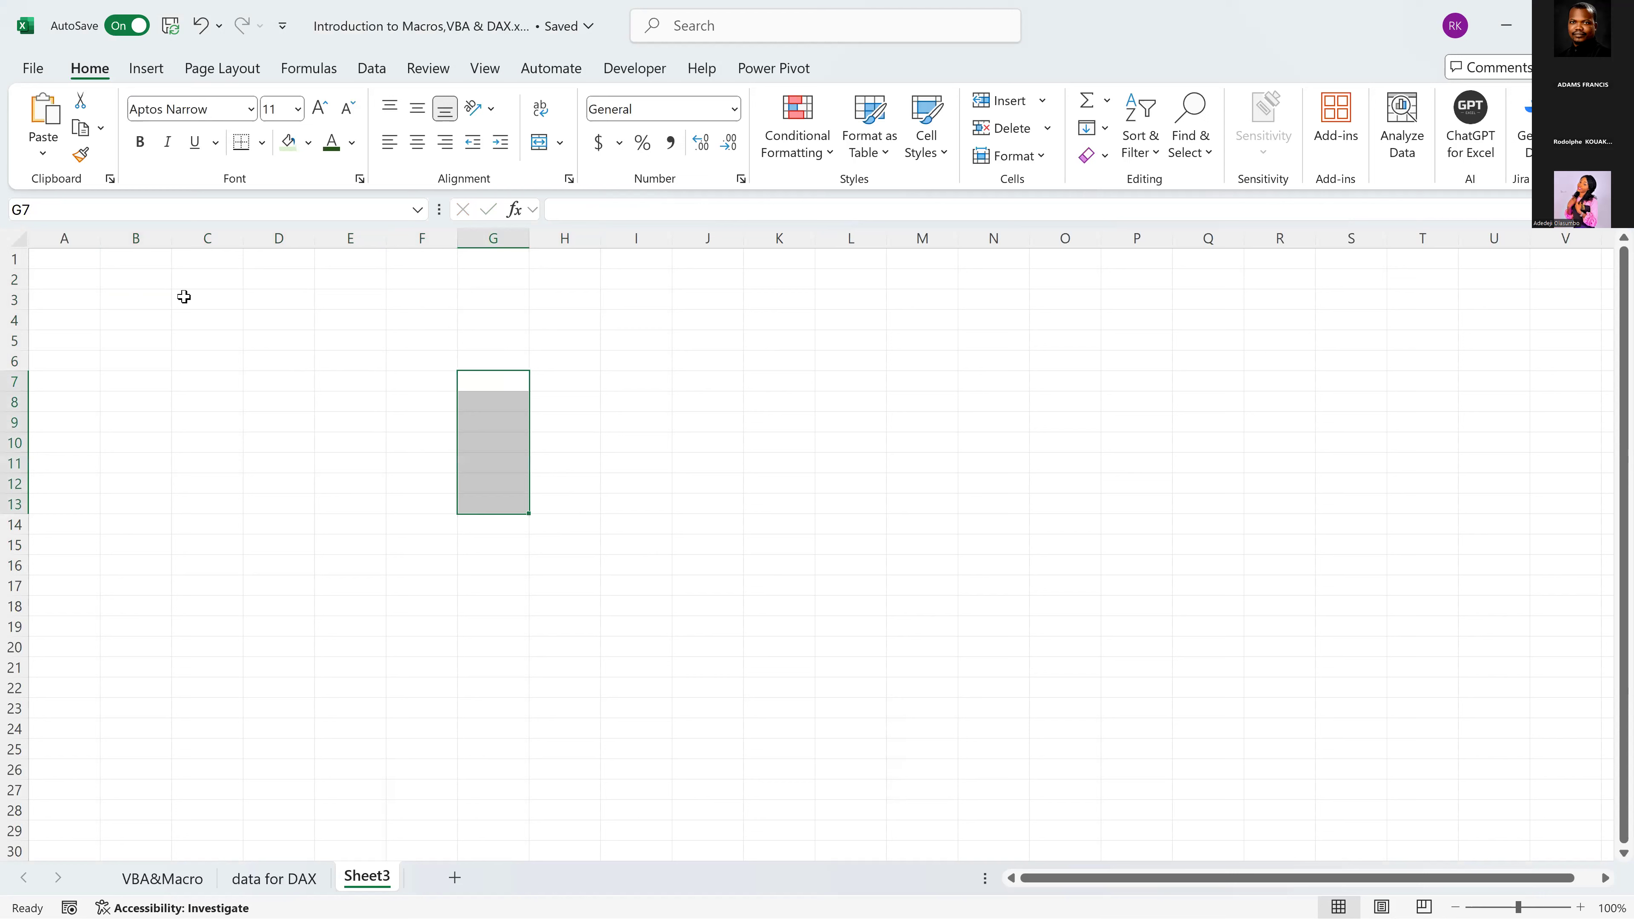
left_click_drag(184, 296, 493, 300)
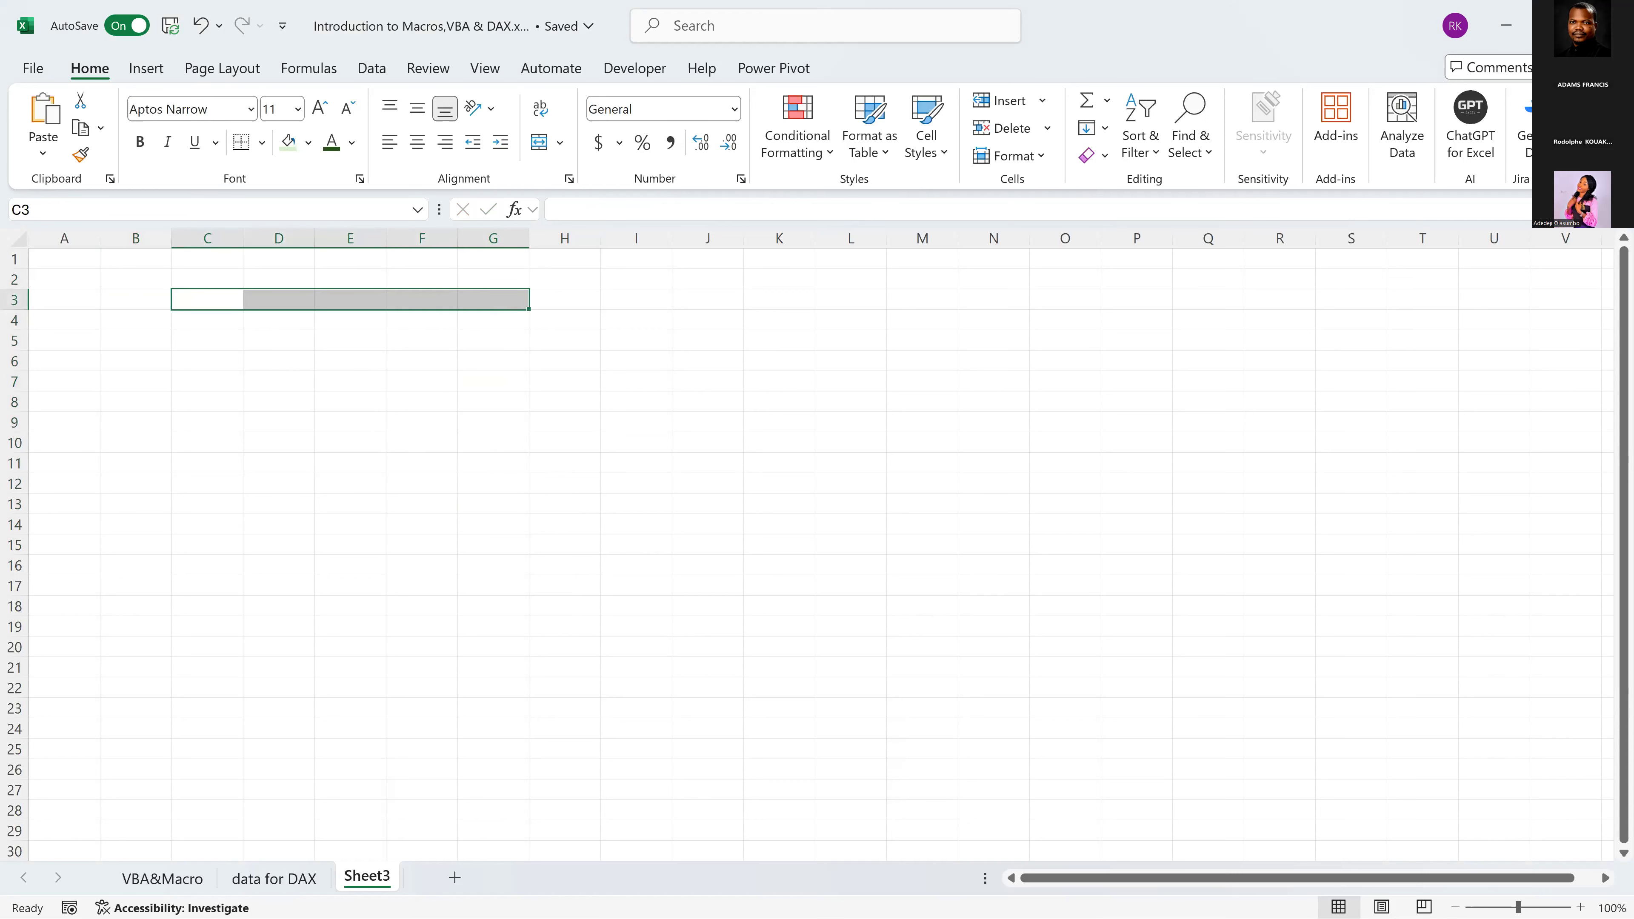
Switch to the PowerPoint presentation and look through the slide thumbnails before and after the Q&A slide.
mouse_move(642, 911)
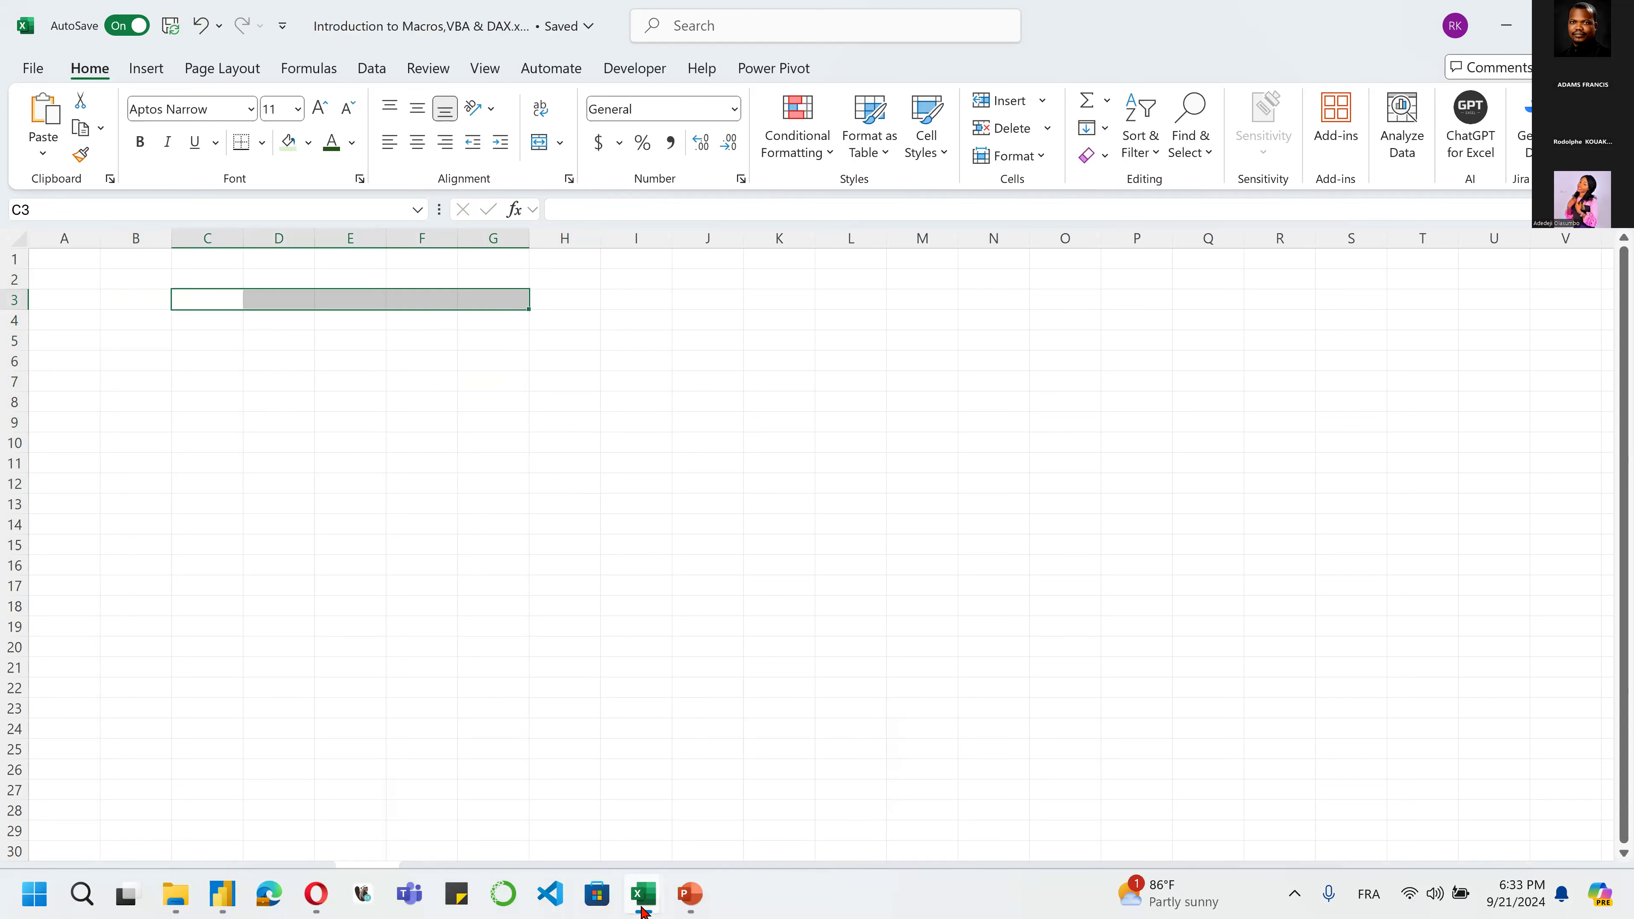
left_click(682, 908)
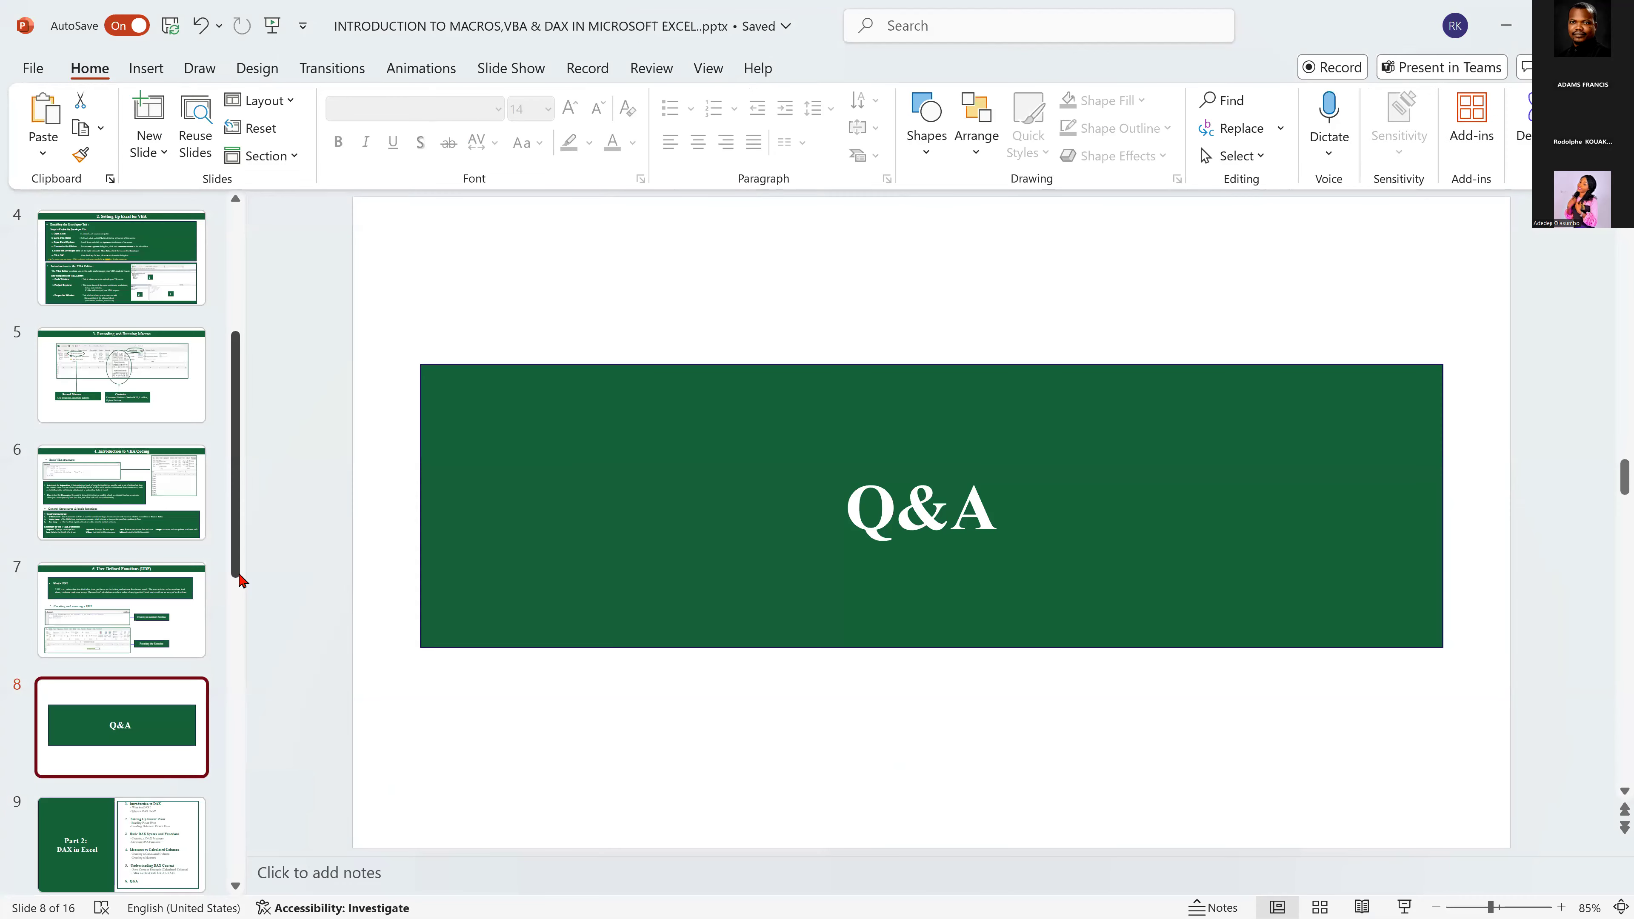
left_click_drag(237, 578, 262, 748)
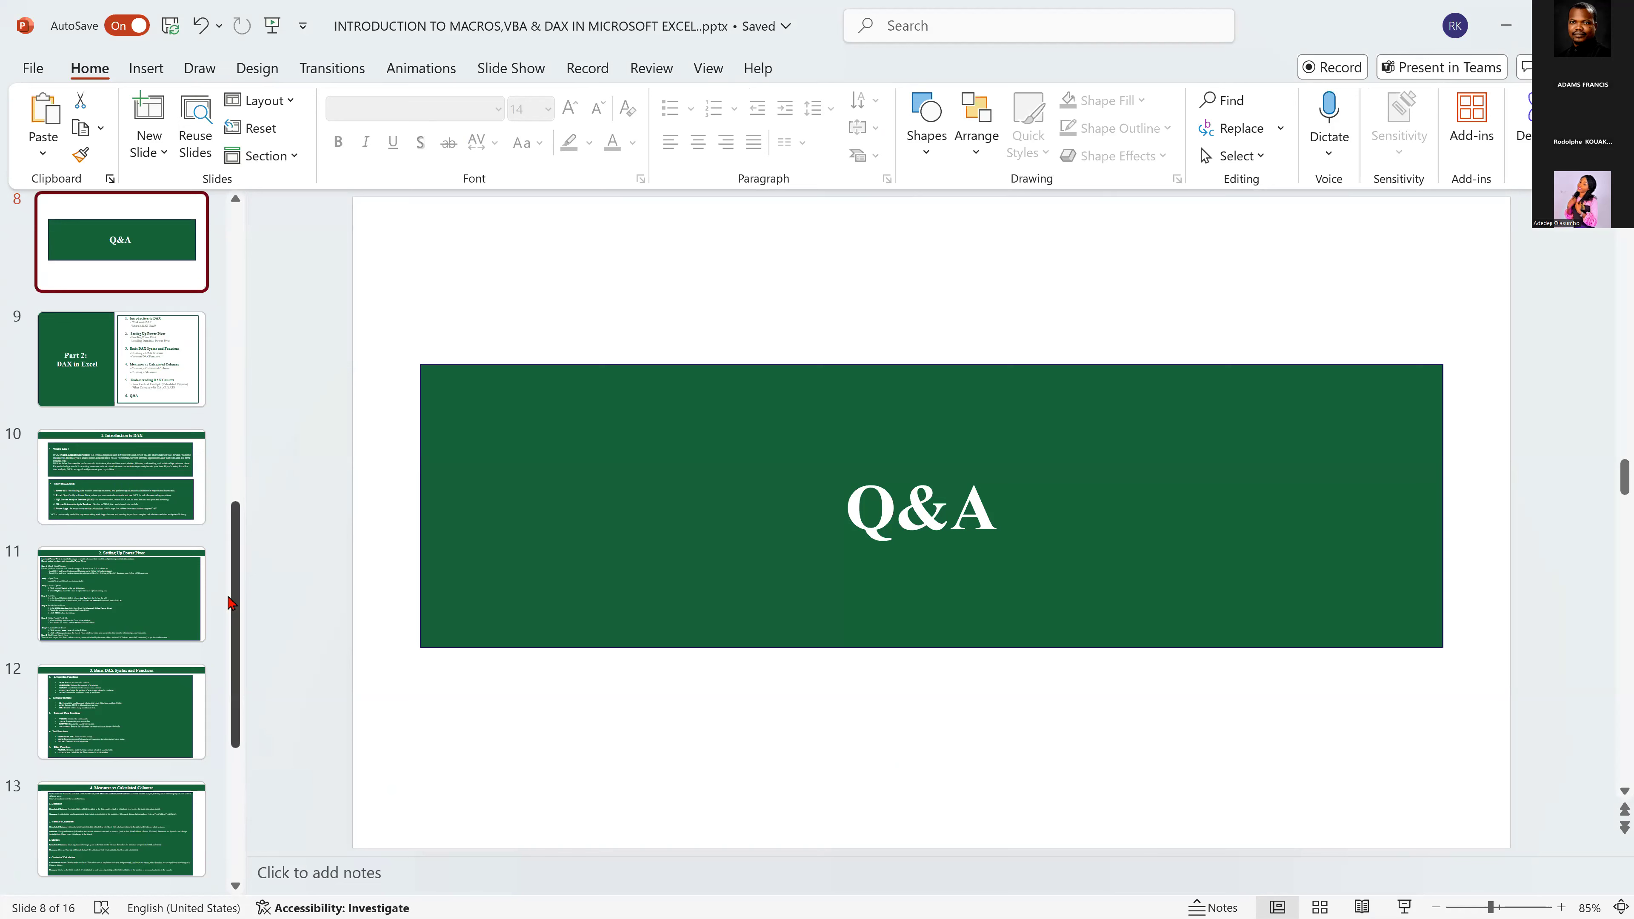
left_click_drag(237, 612, 238, 584)
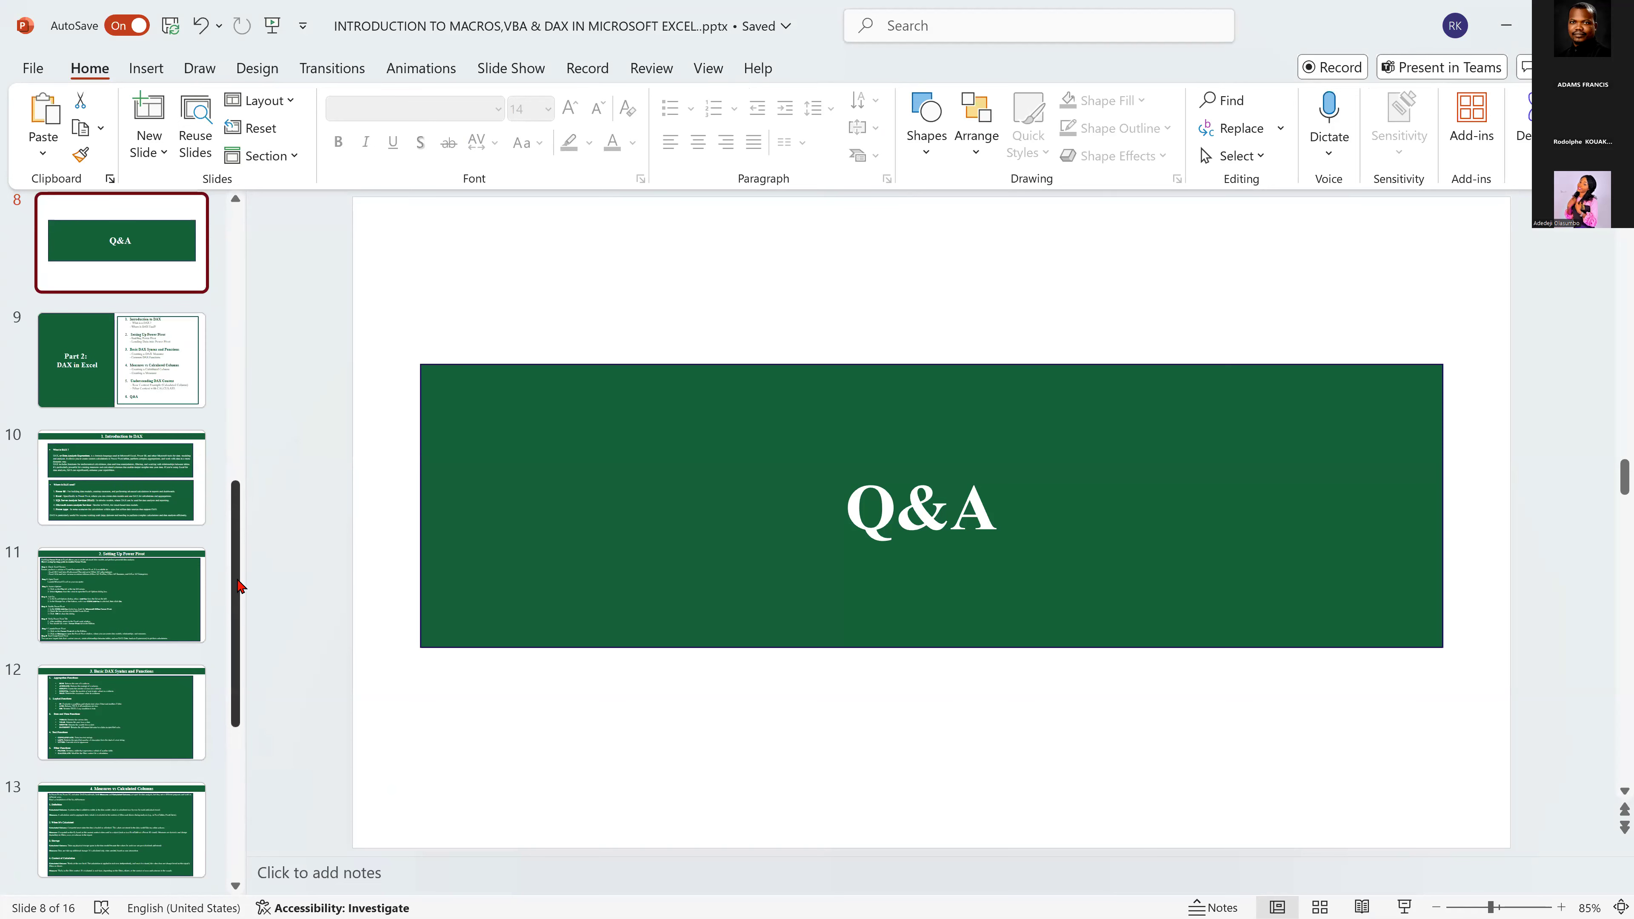
left_click_drag(238, 586, 238, 505)
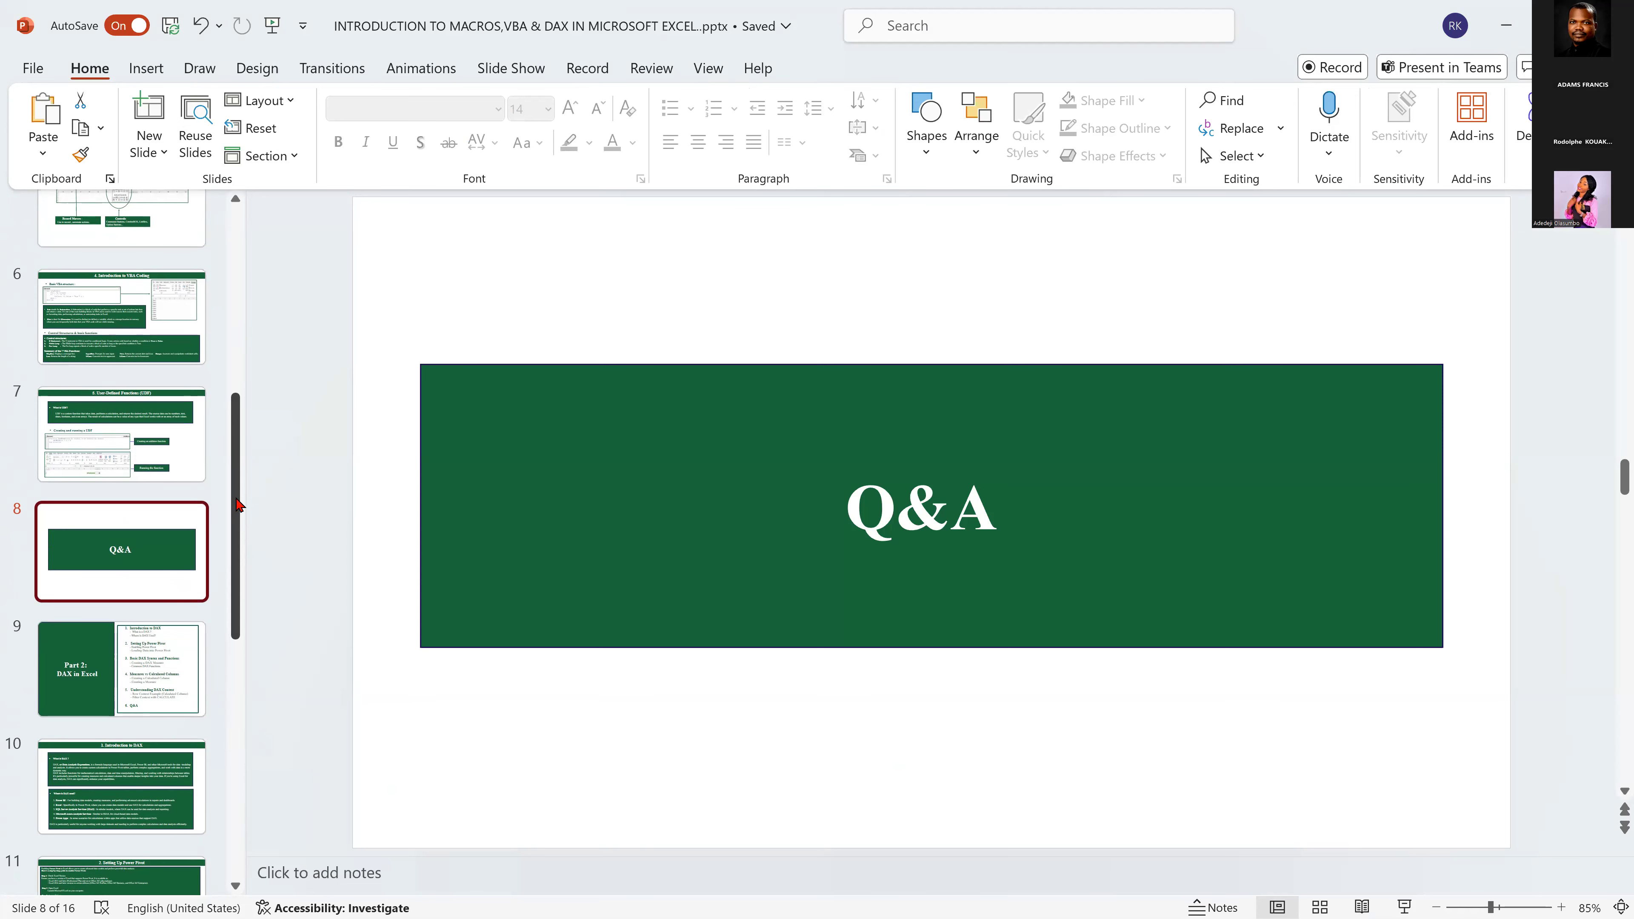
left_click_drag(236, 503, 238, 400)
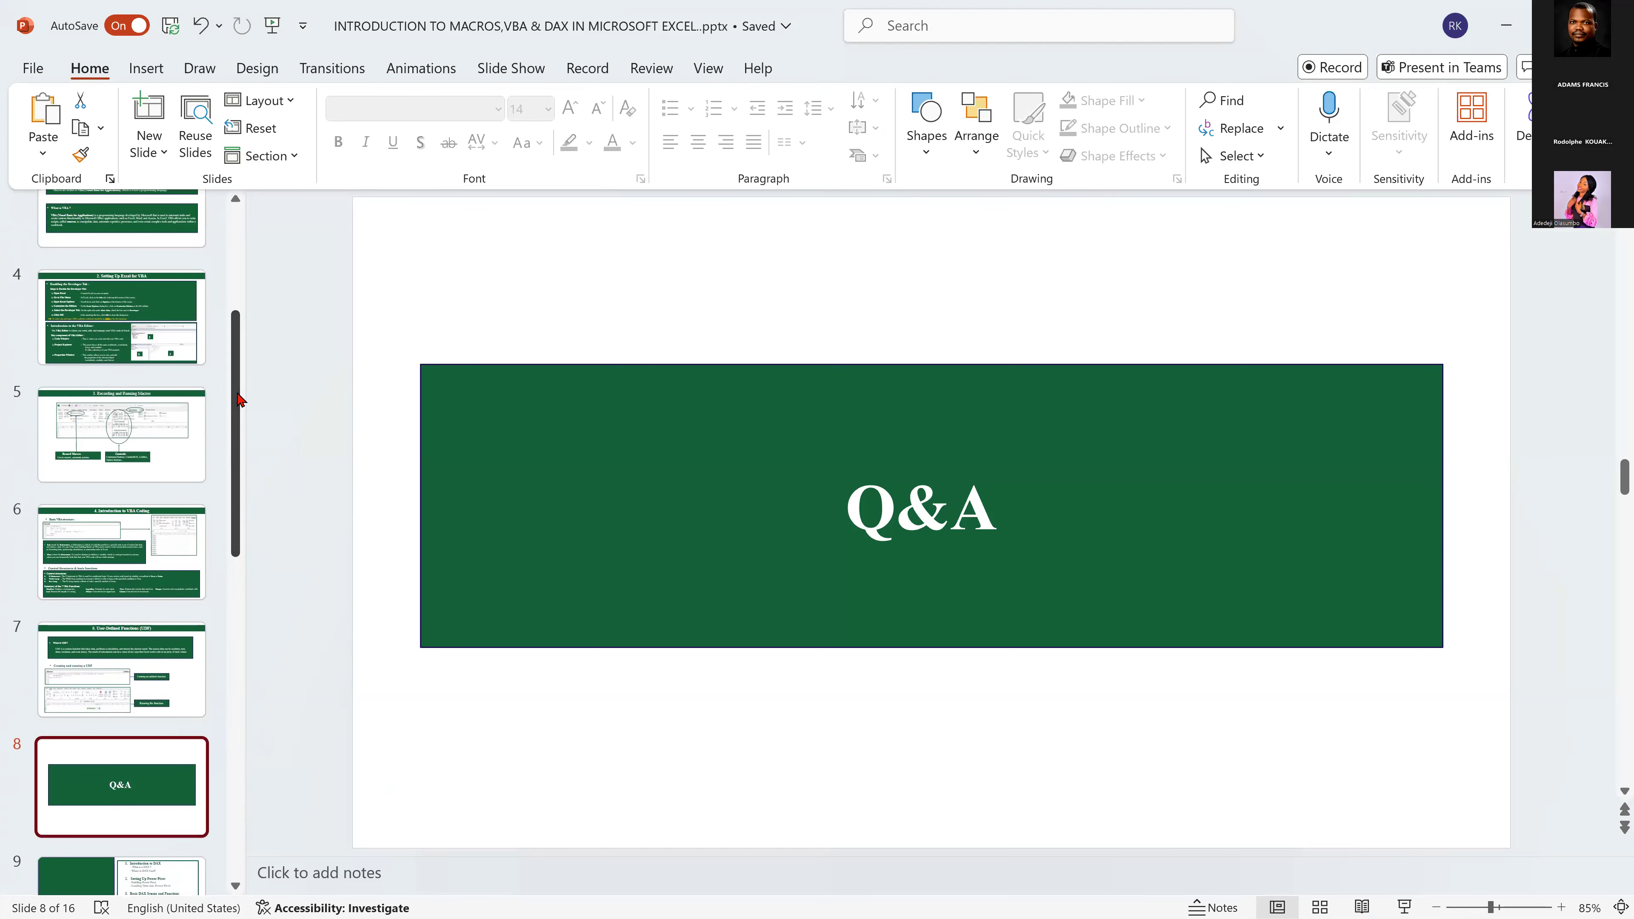
Open slide 4 about setting up Excel for VBA in the presentation.
left_click_drag(238, 400, 236, 366)
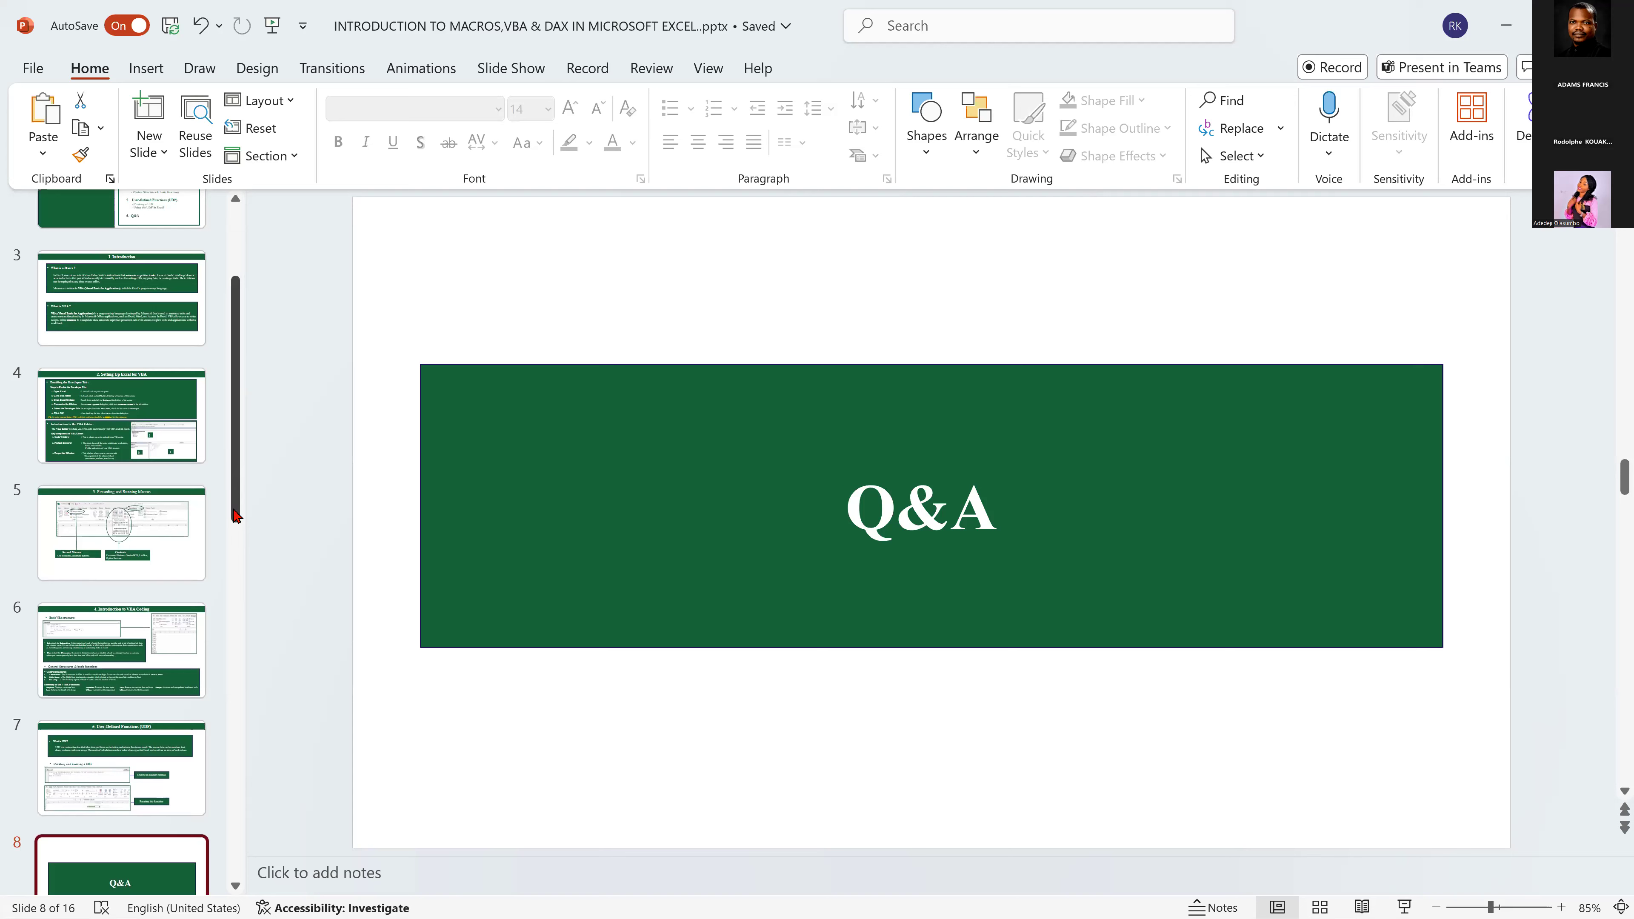
mouse_move(235, 515)
left_mouse_down()
mouse_move(236, 419)
mouse_move(230, 487)
left_mouse_up()
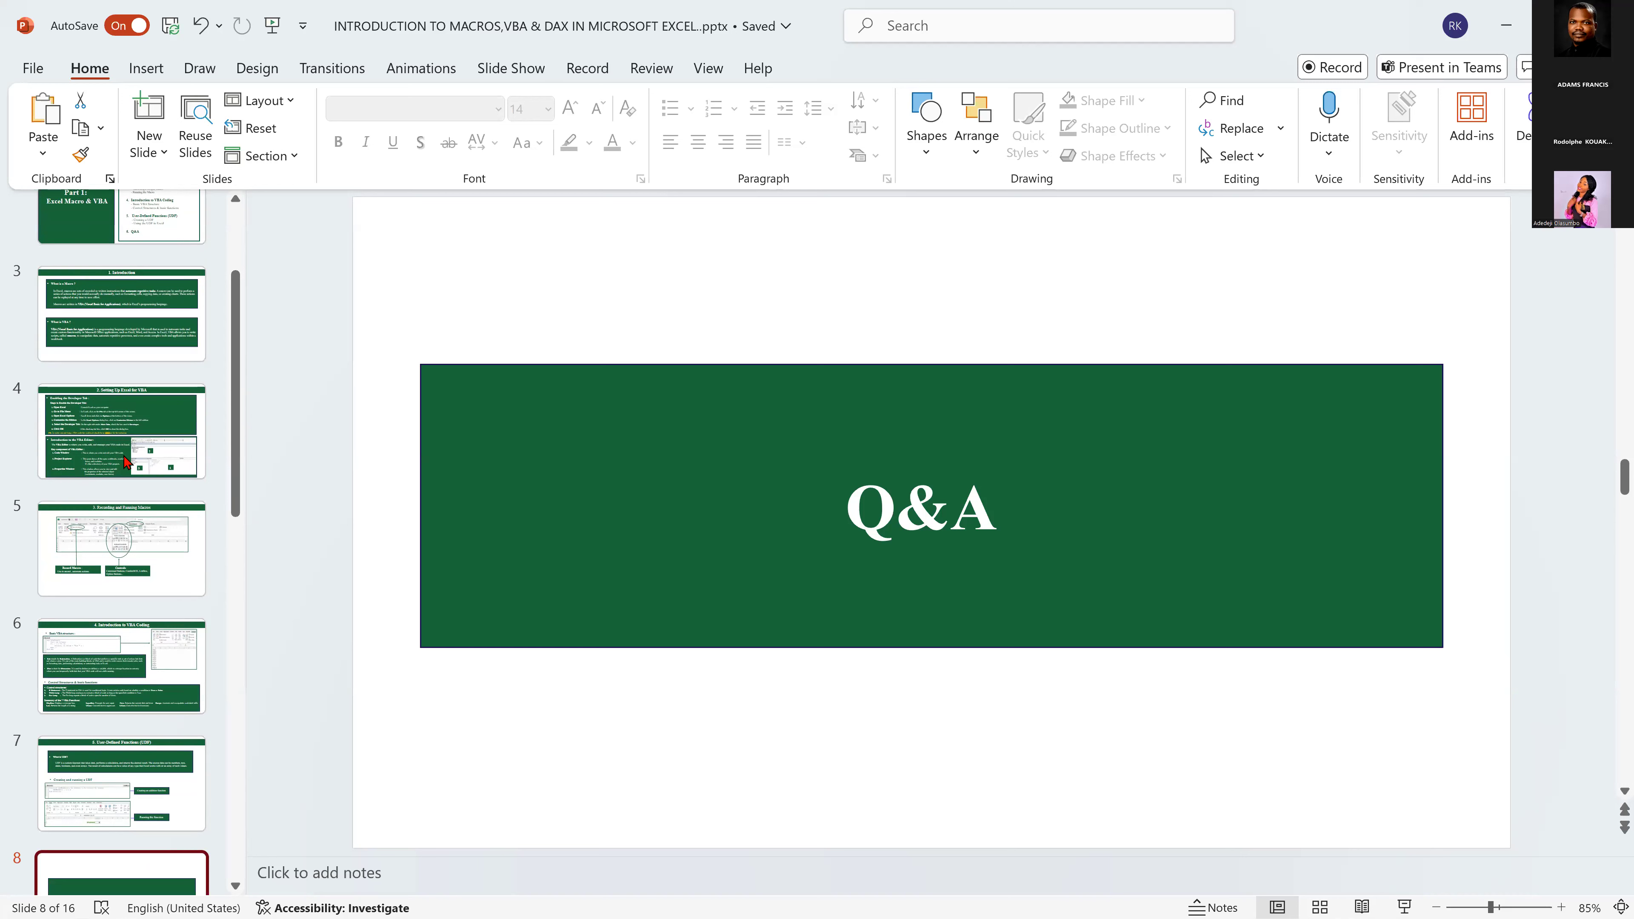
left_click(86, 453)
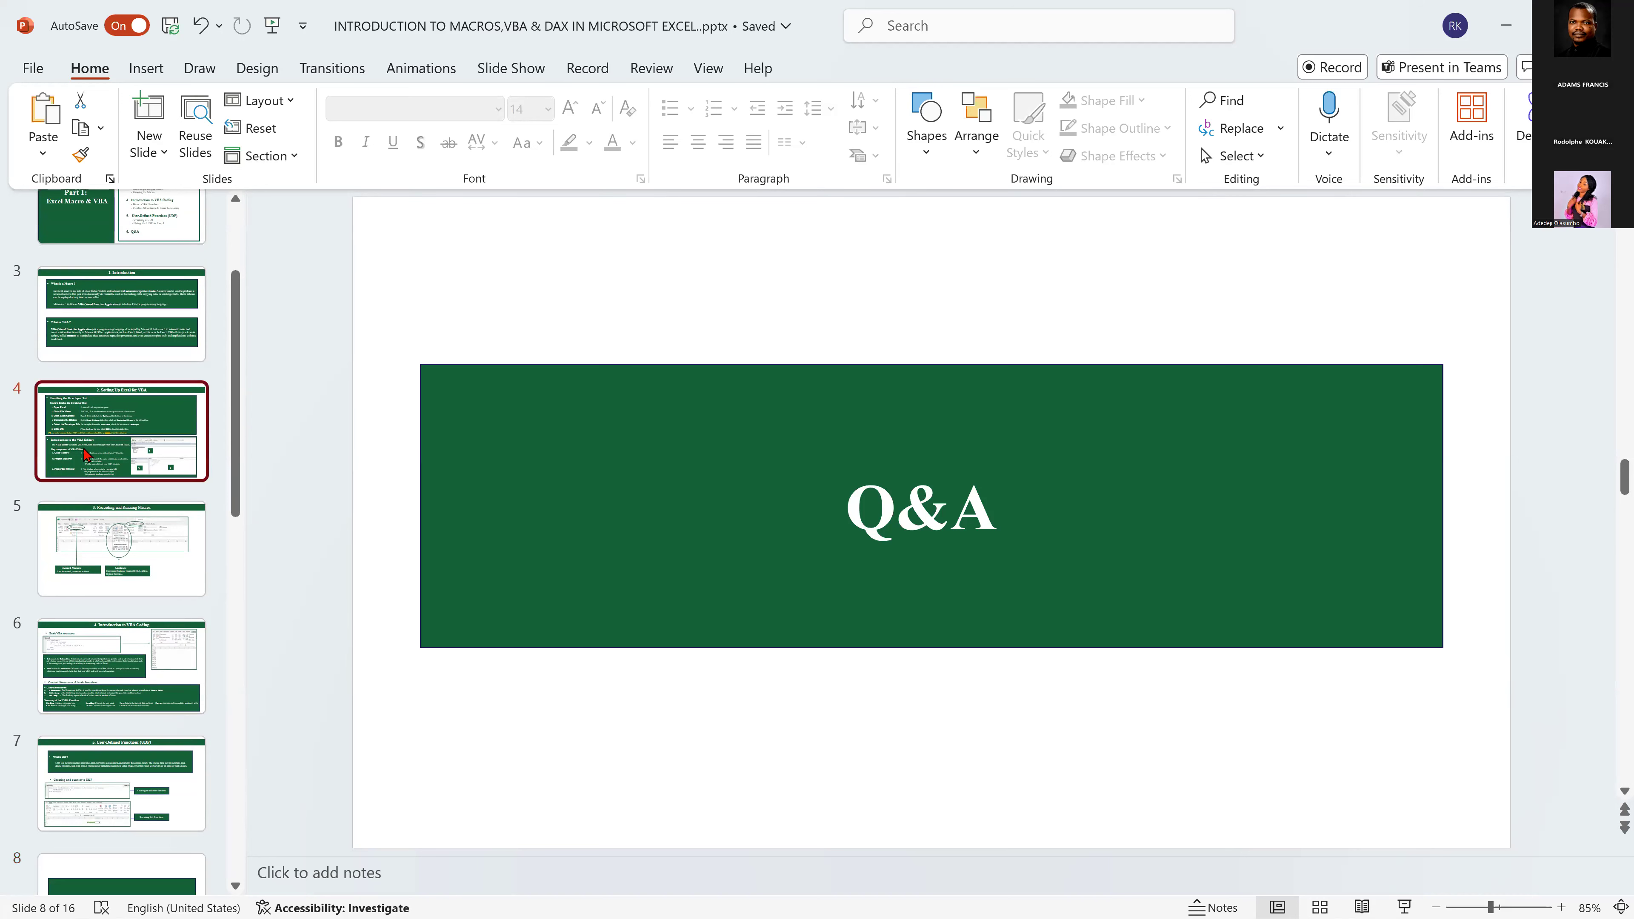
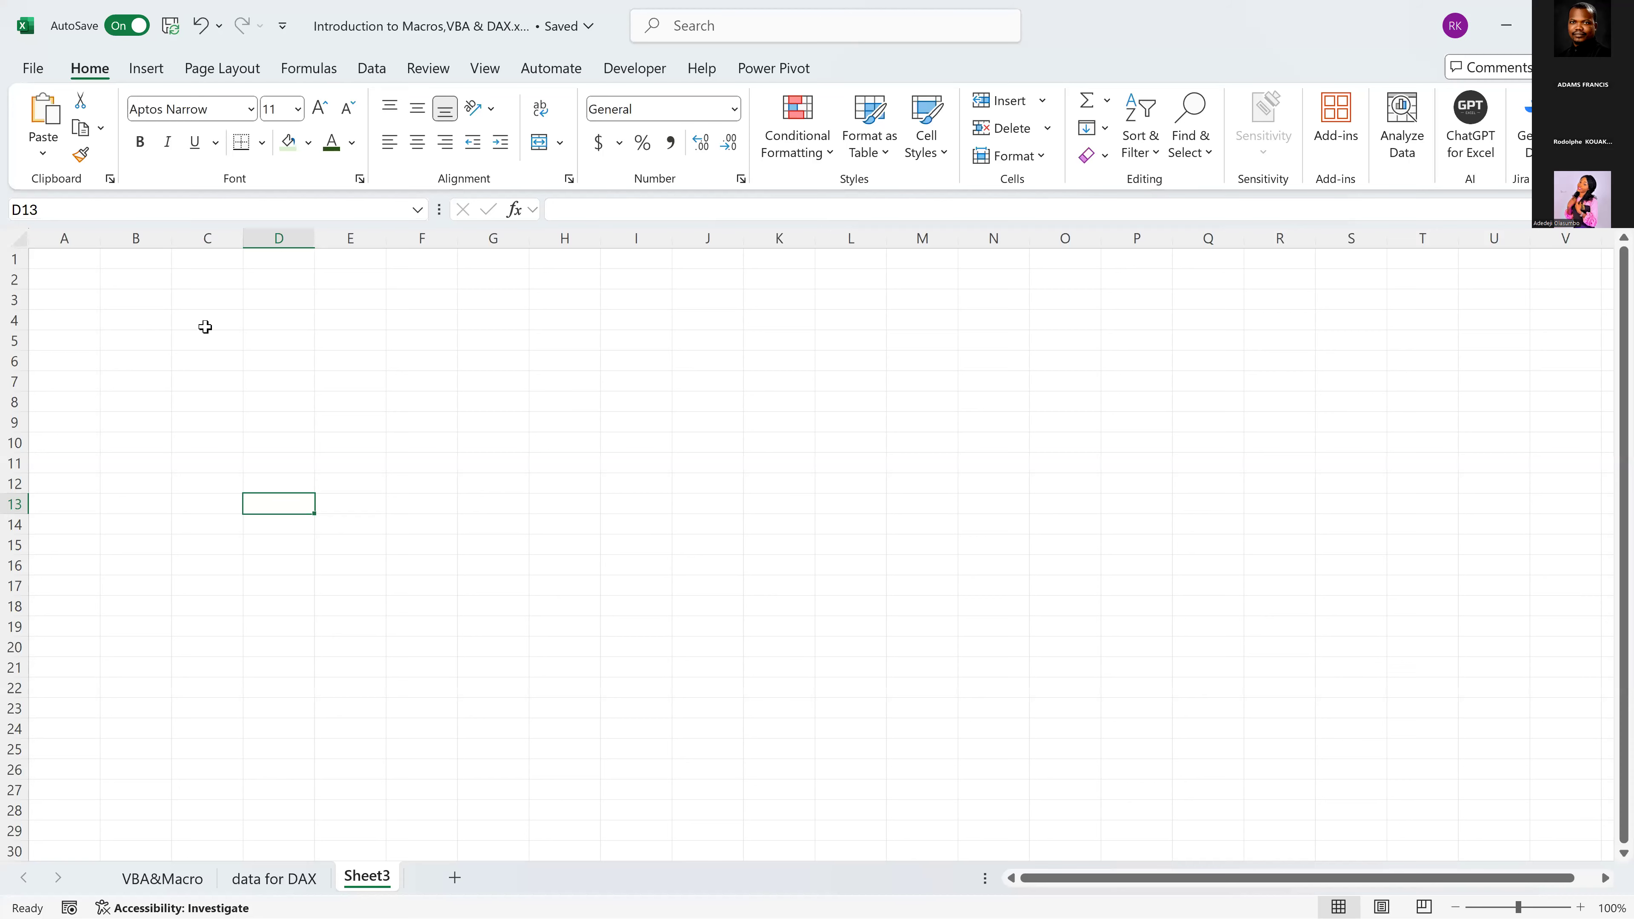
Show the Power Pivot commands in Excel and switch to the PowerPoint presentation.
left_click(776, 67)
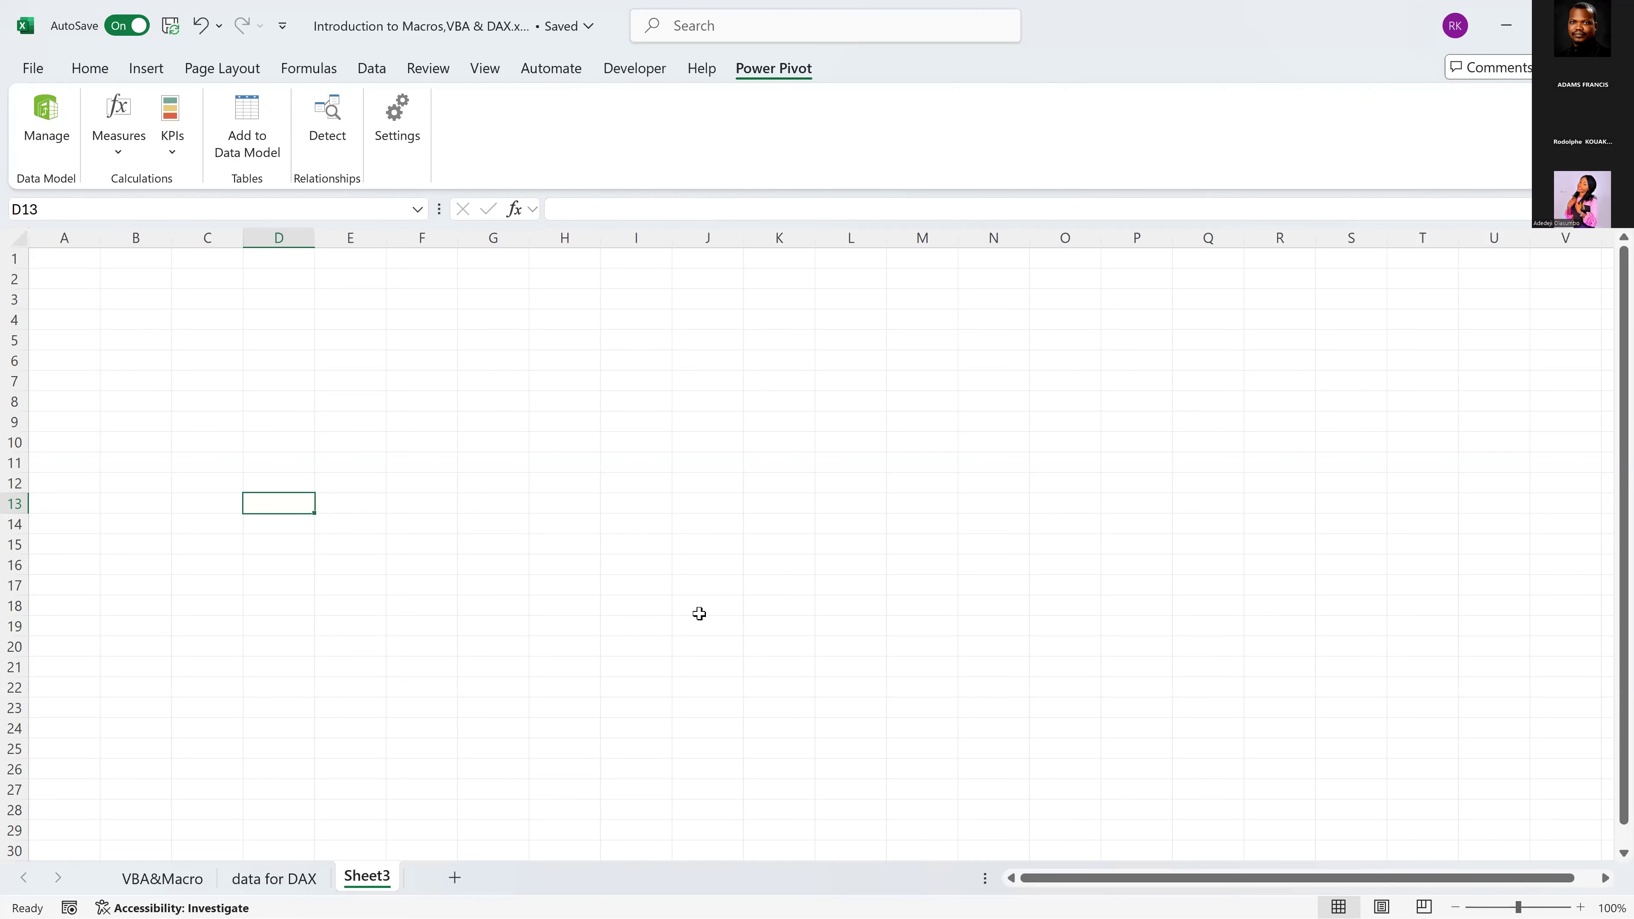
mouse_move(643, 900)
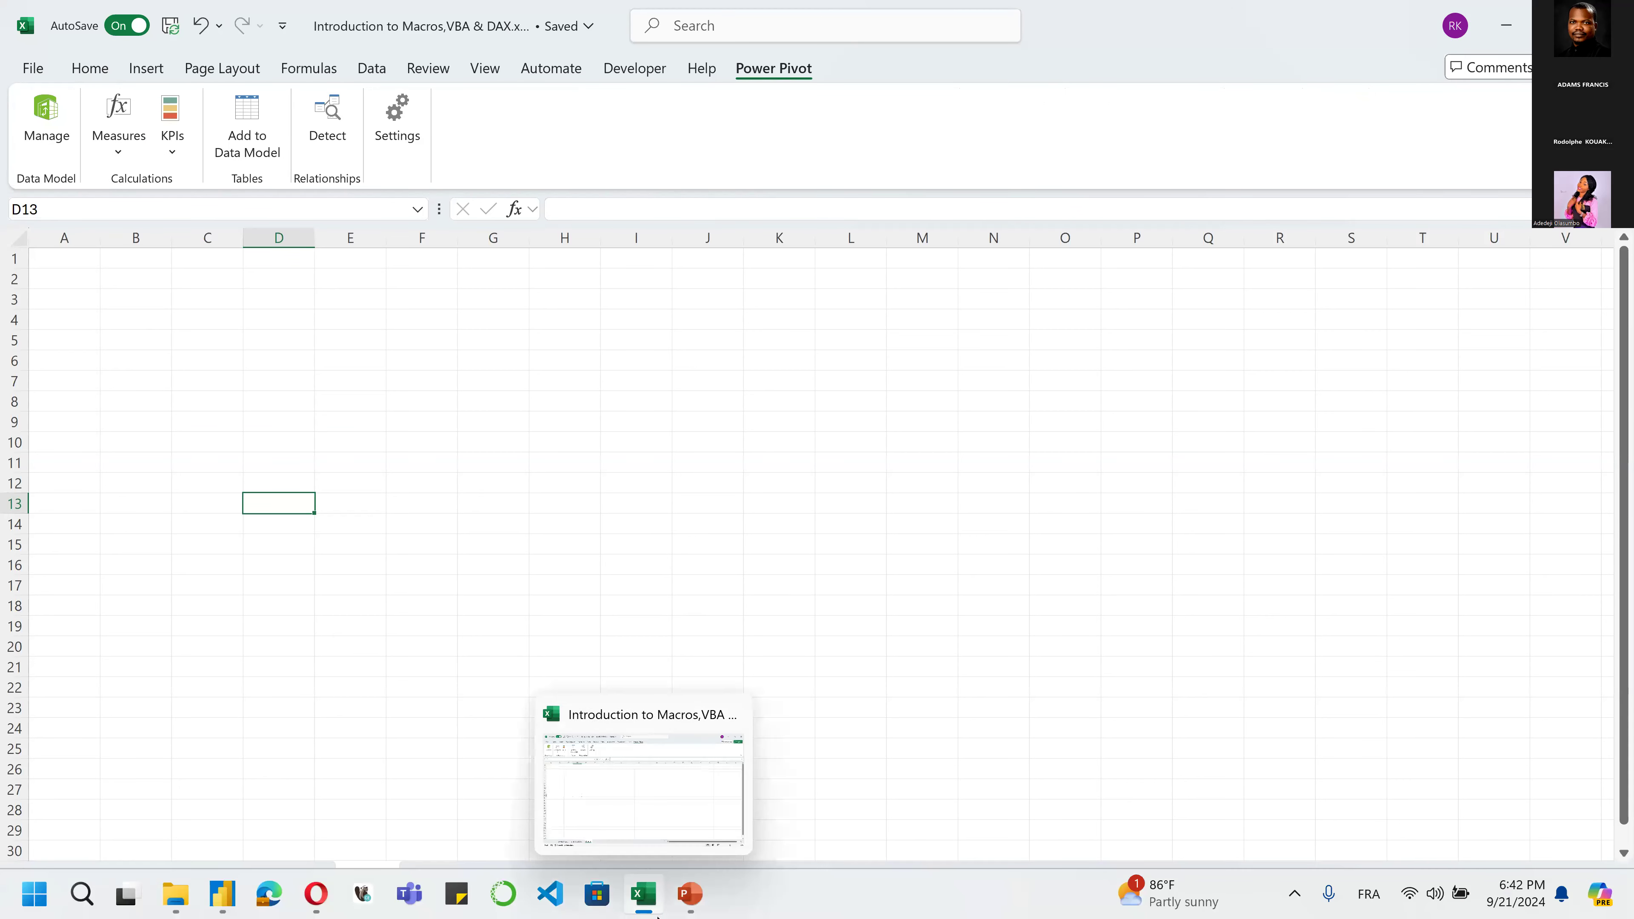
left_click(685, 904)
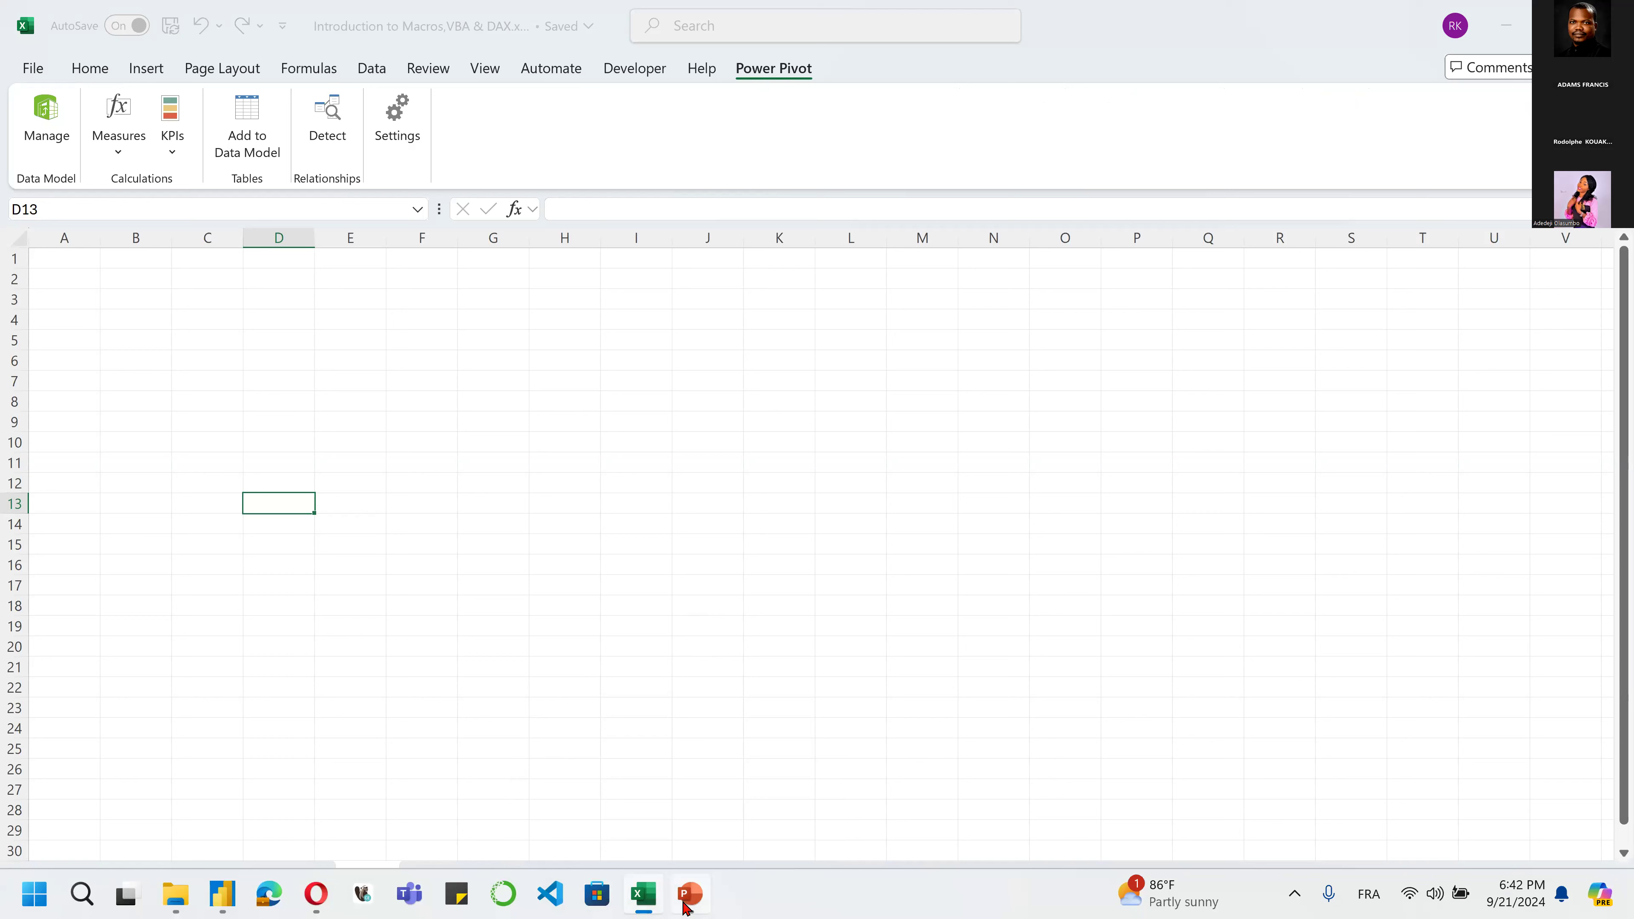
left_click(685, 904)
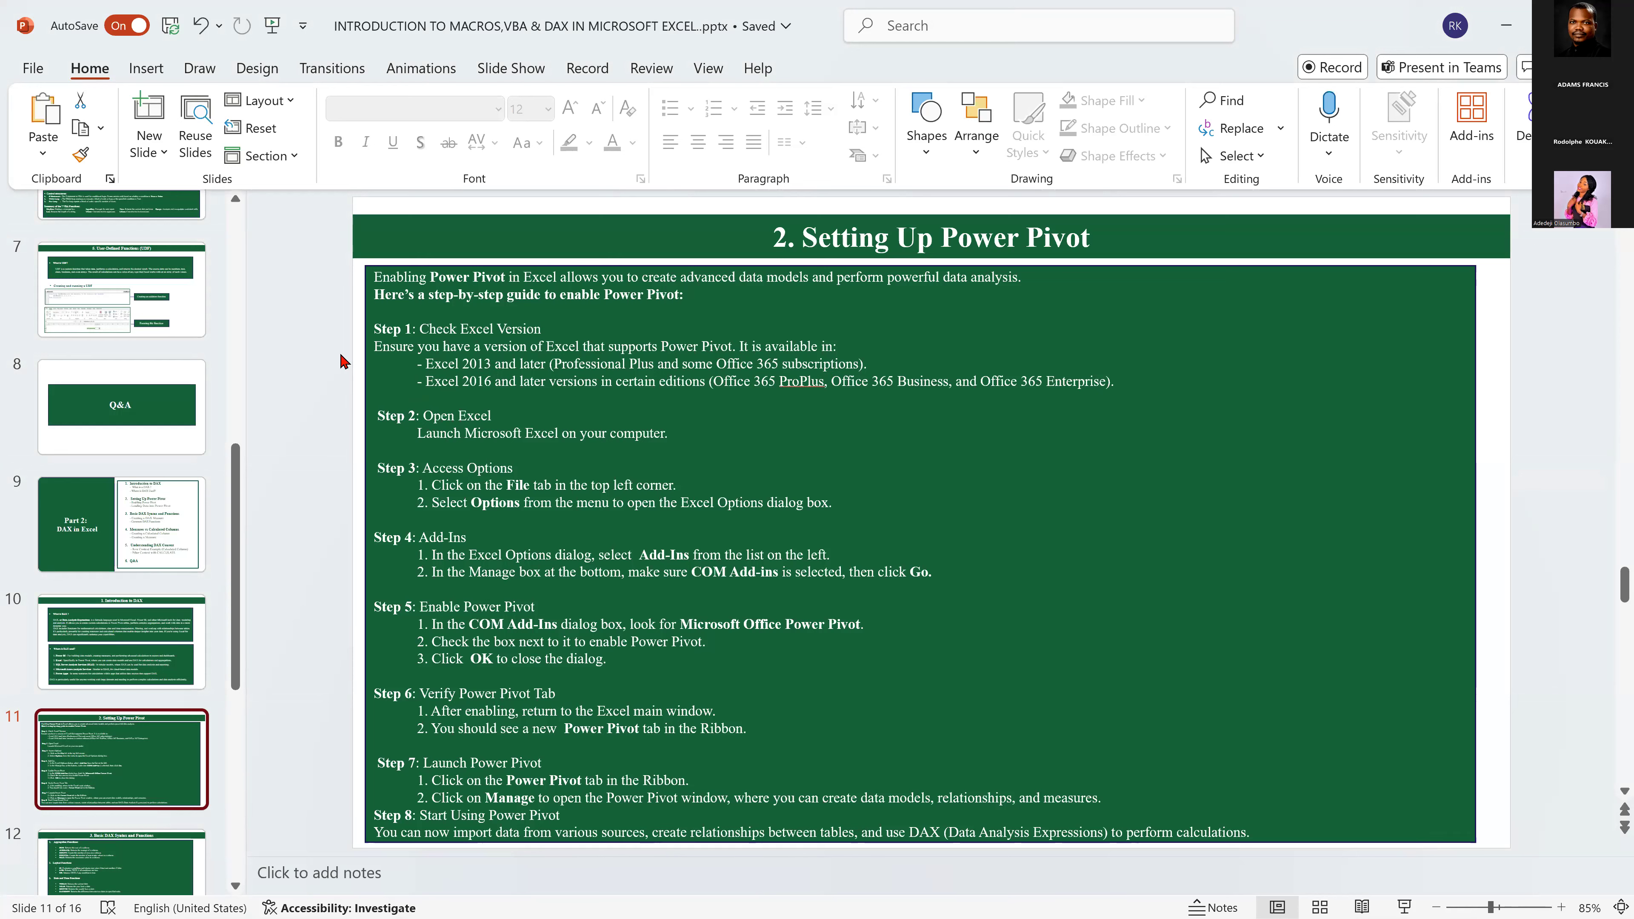
Highlight the Excel version requirements under Step 1 on the Setting Up Power Pivot slide.
triple_click(382, 352)
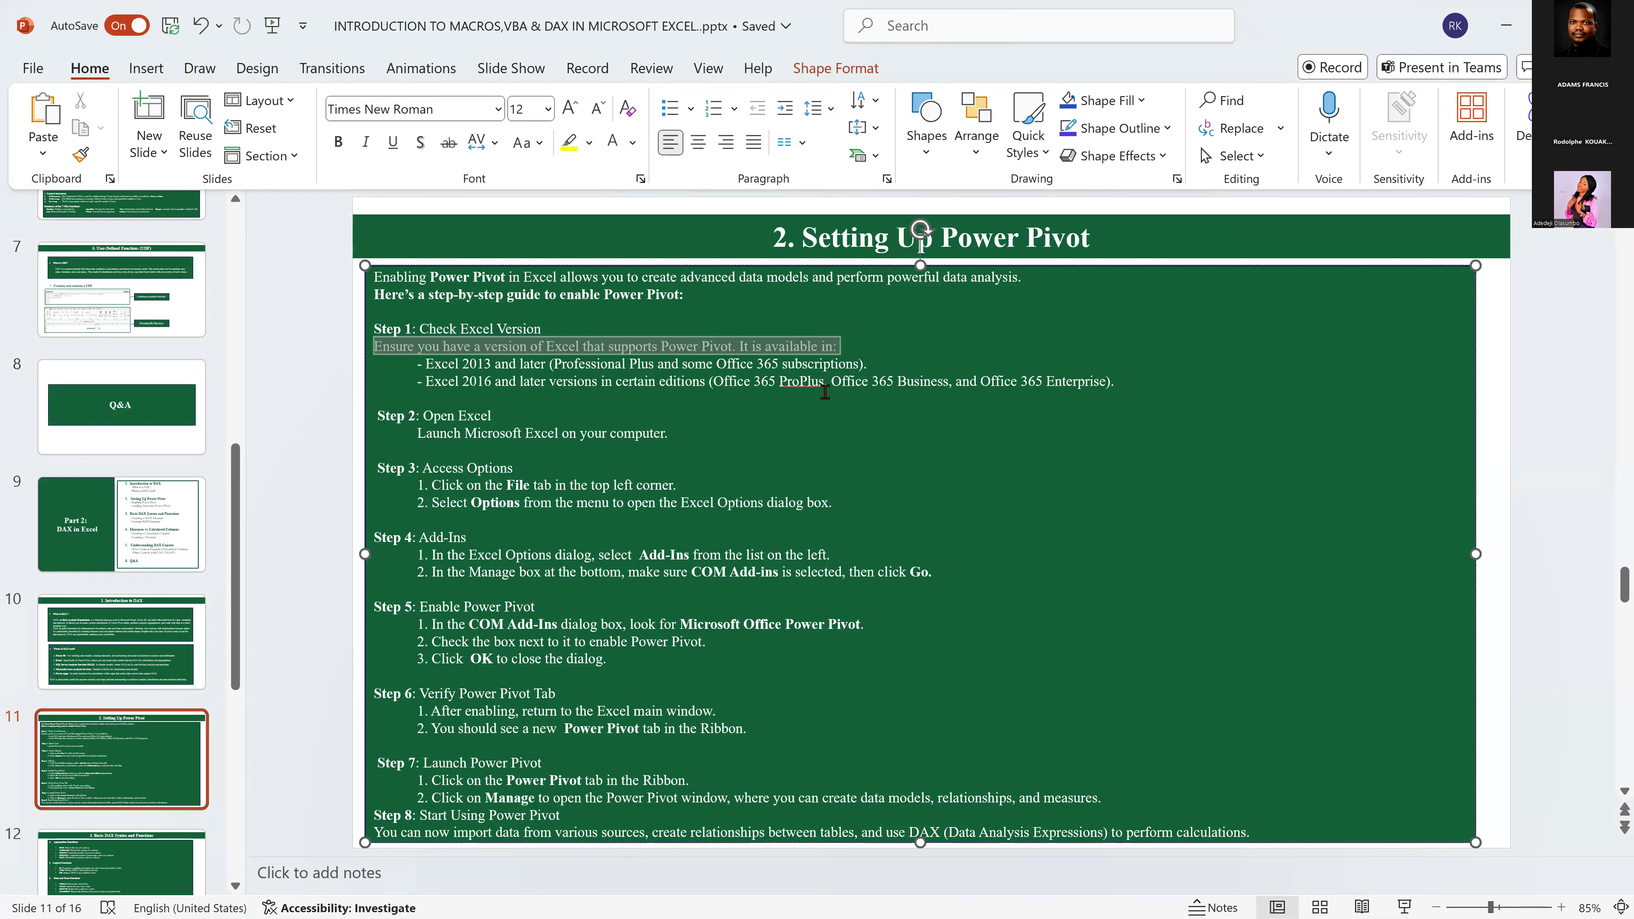
left_click_drag(825, 392, 489, 417)
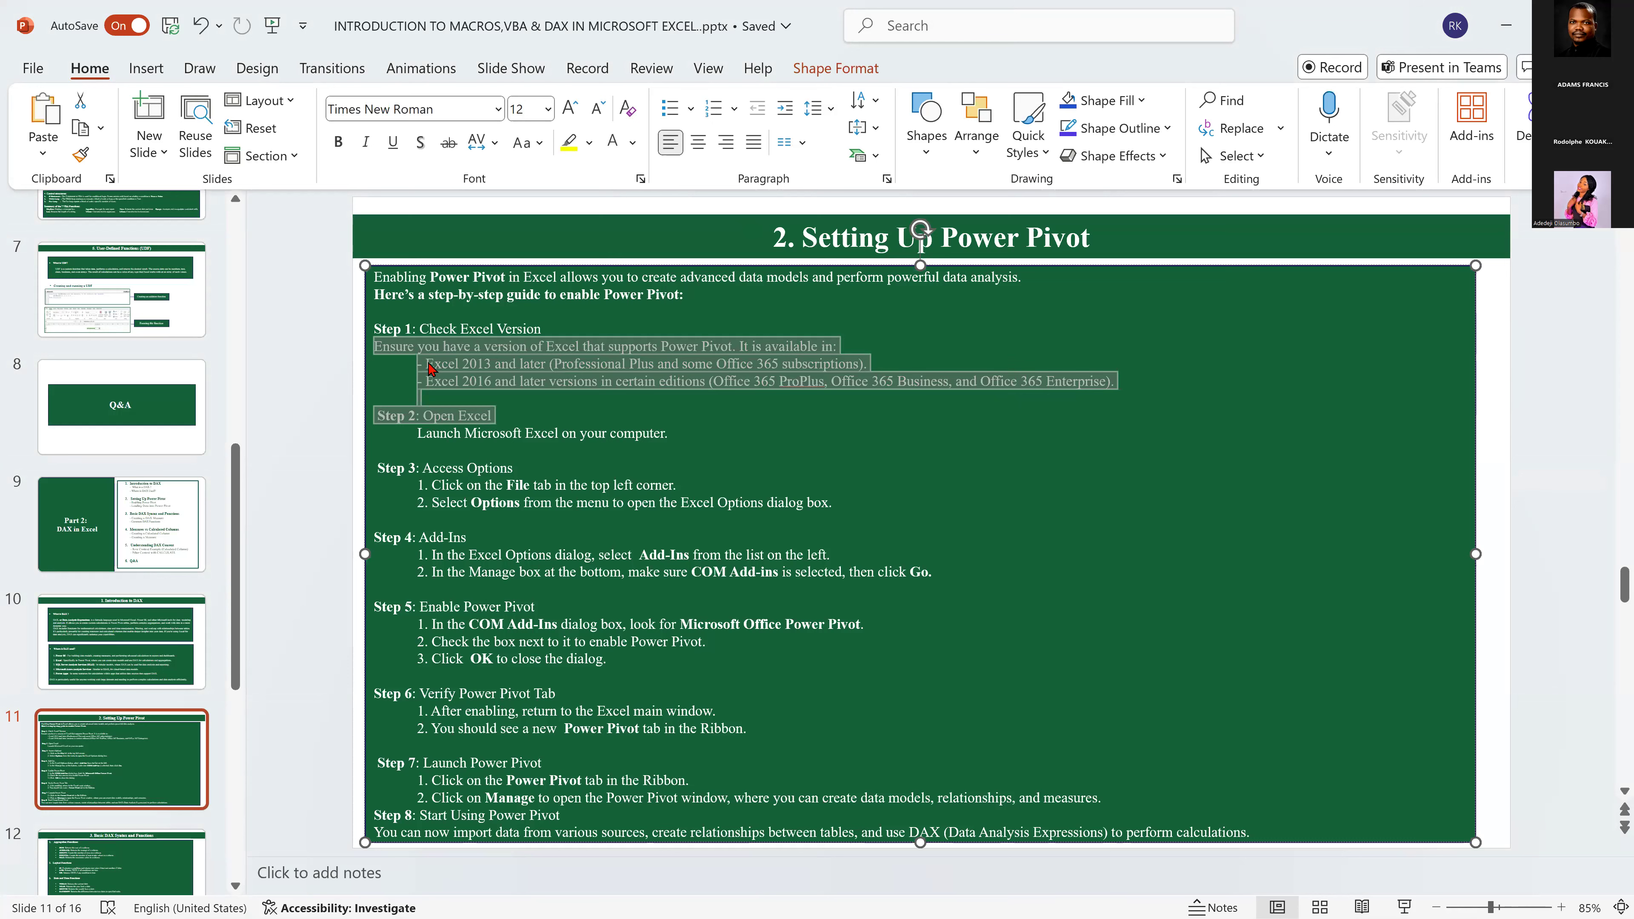
left_click(429, 368)
left_click_drag(1134, 383, 289, 354)
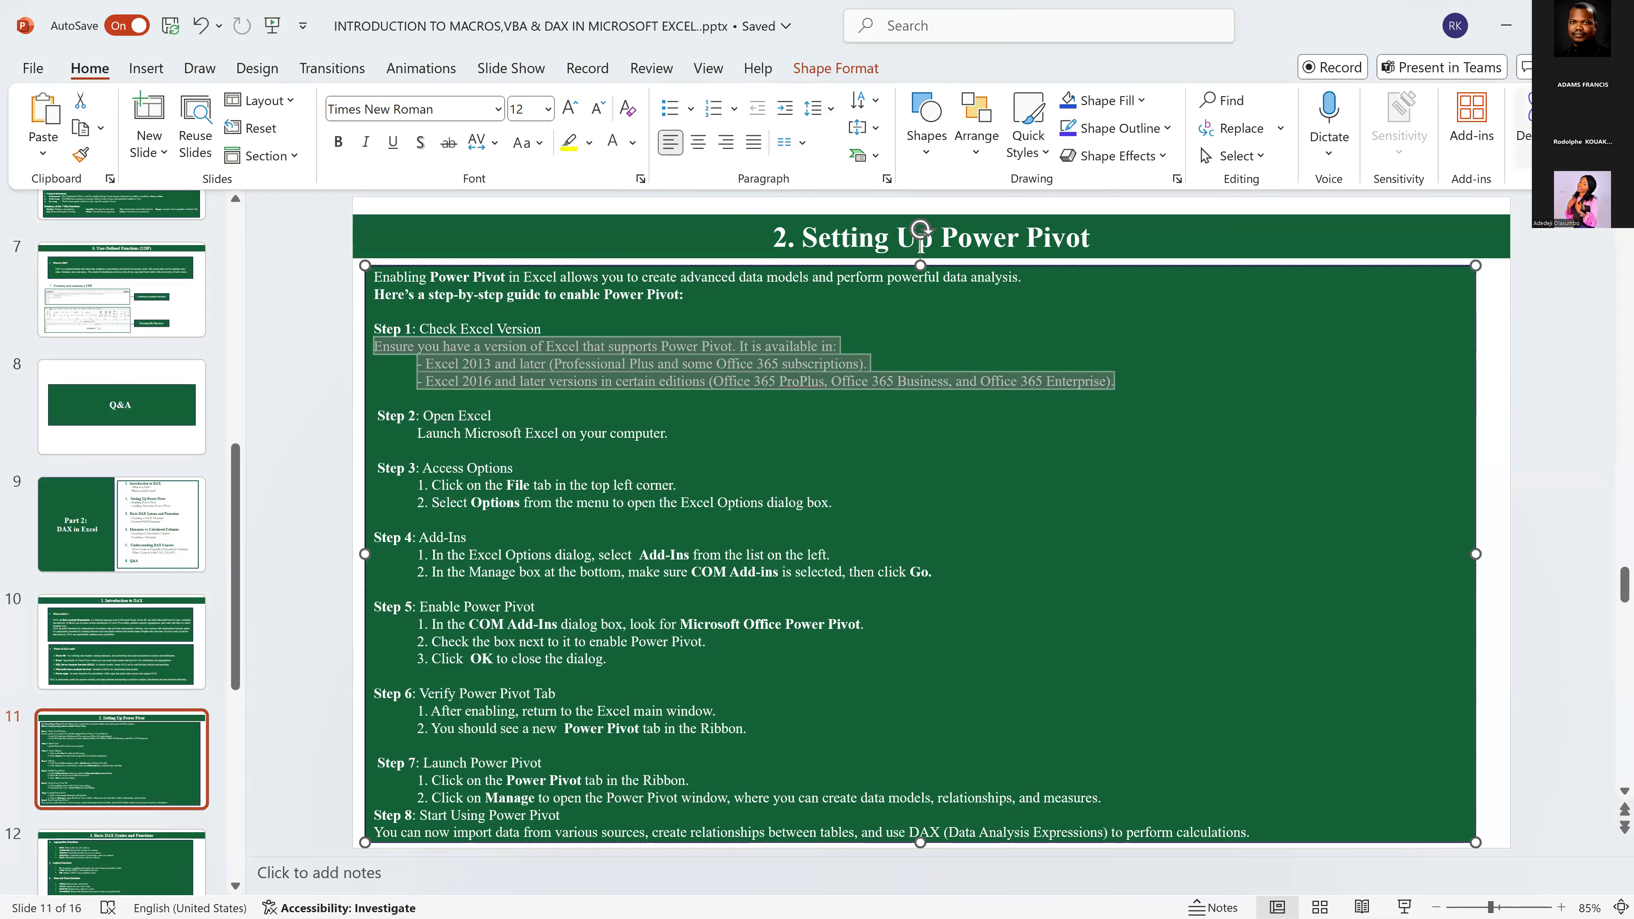
Return to the Excel workbook and show the Developer commands followed by the Power Pivot commands.
left_click(1506, 26)
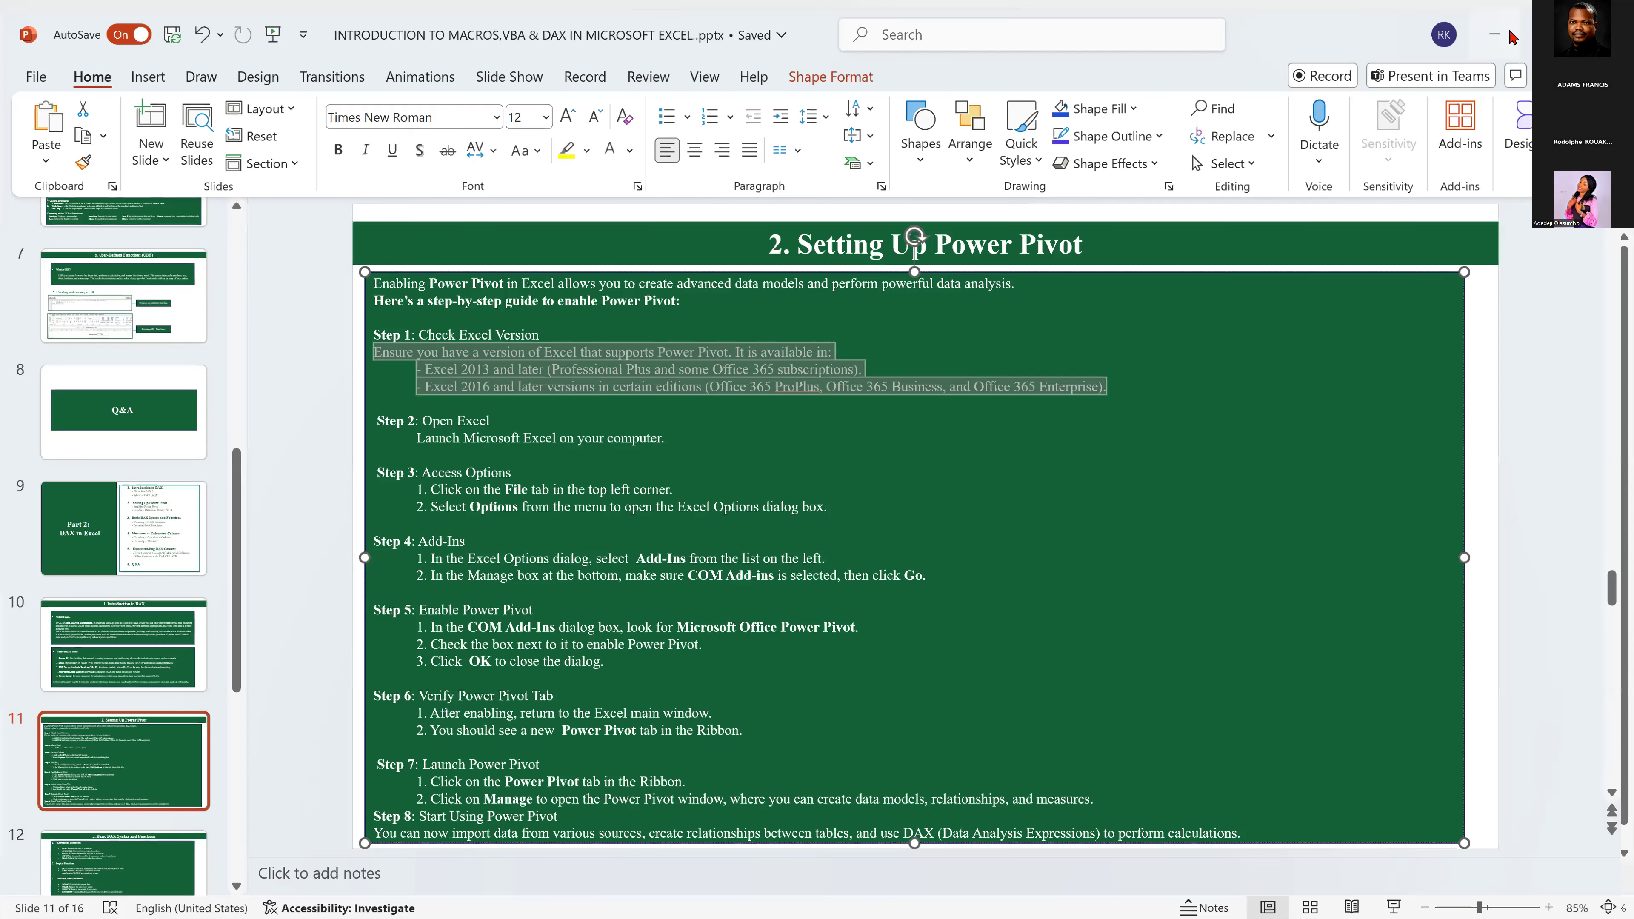
left_click(790, 76)
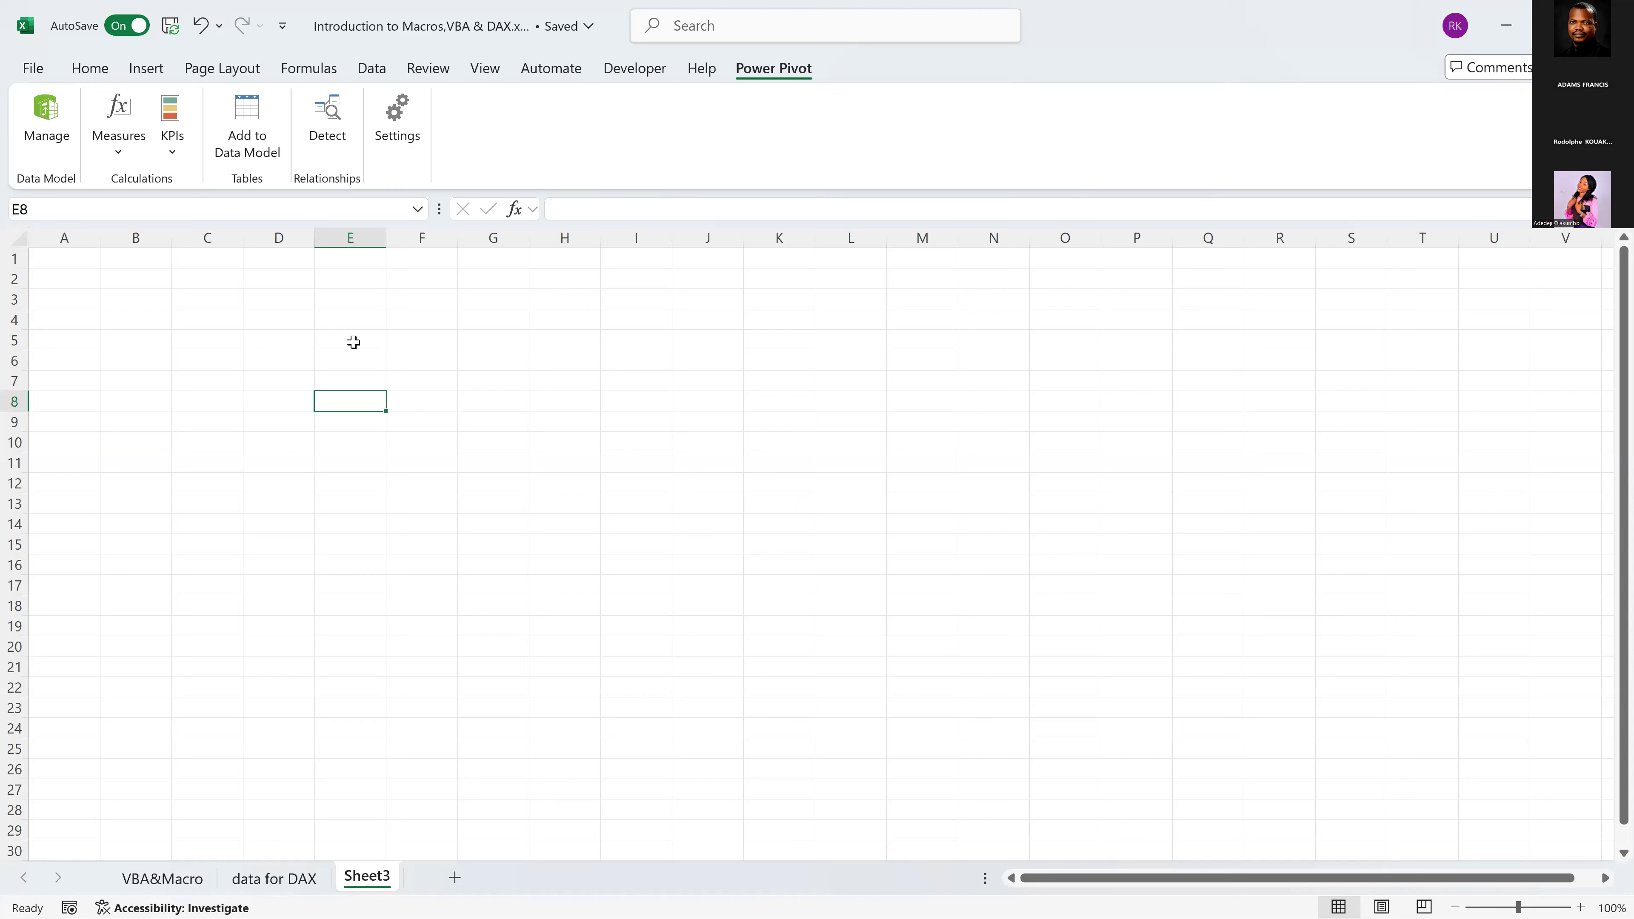
left_click(630, 77)
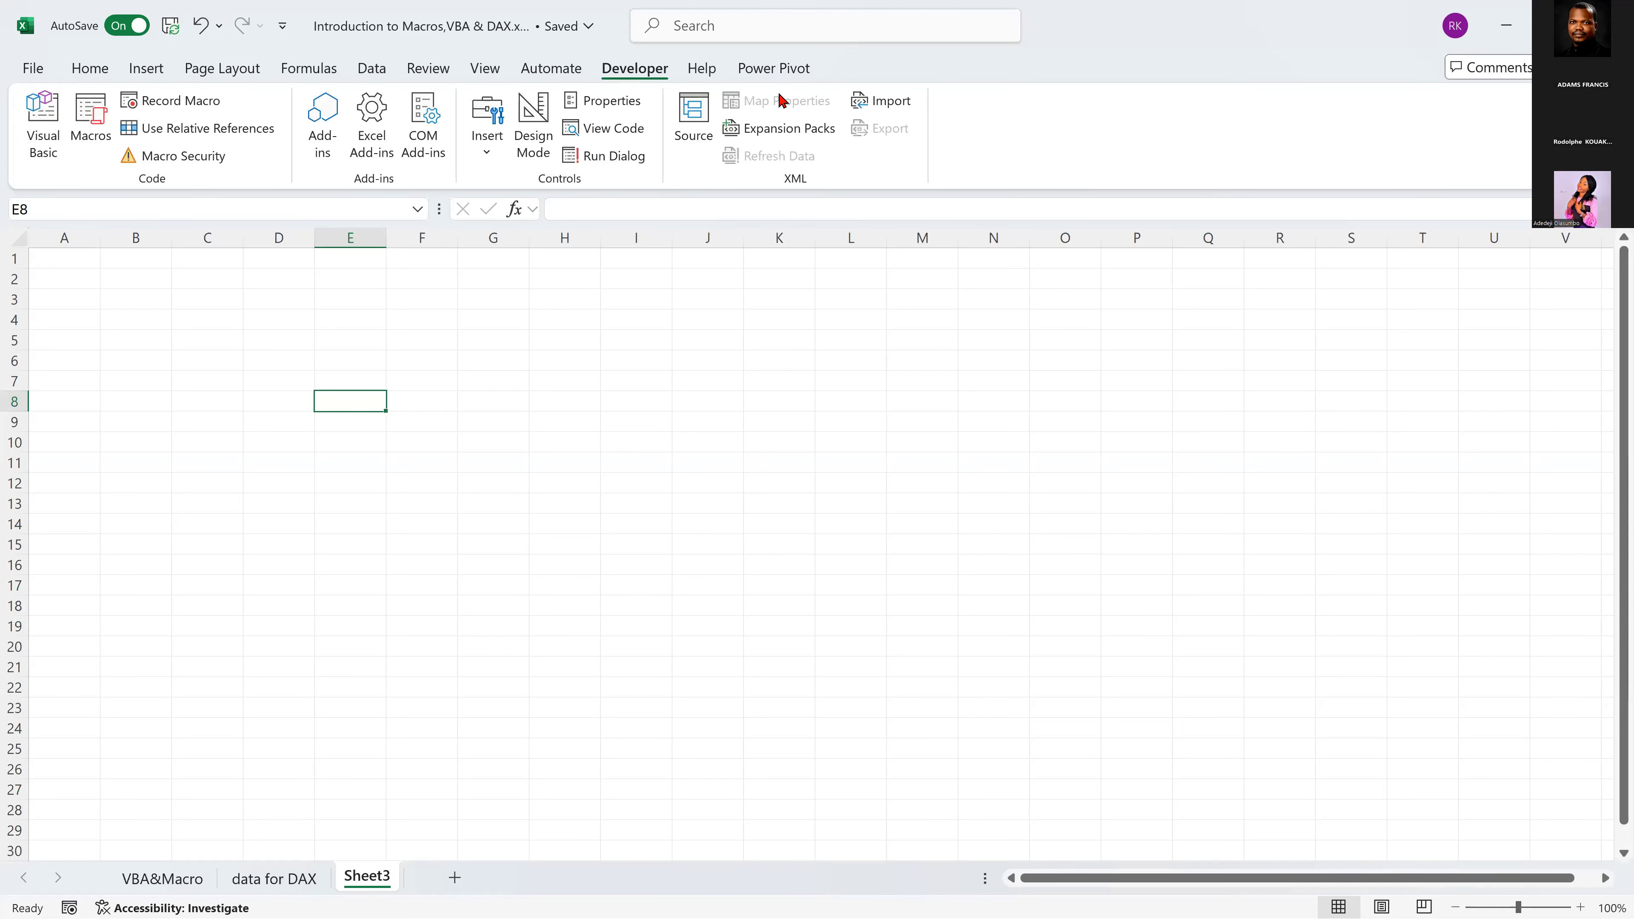
left_click(769, 72)
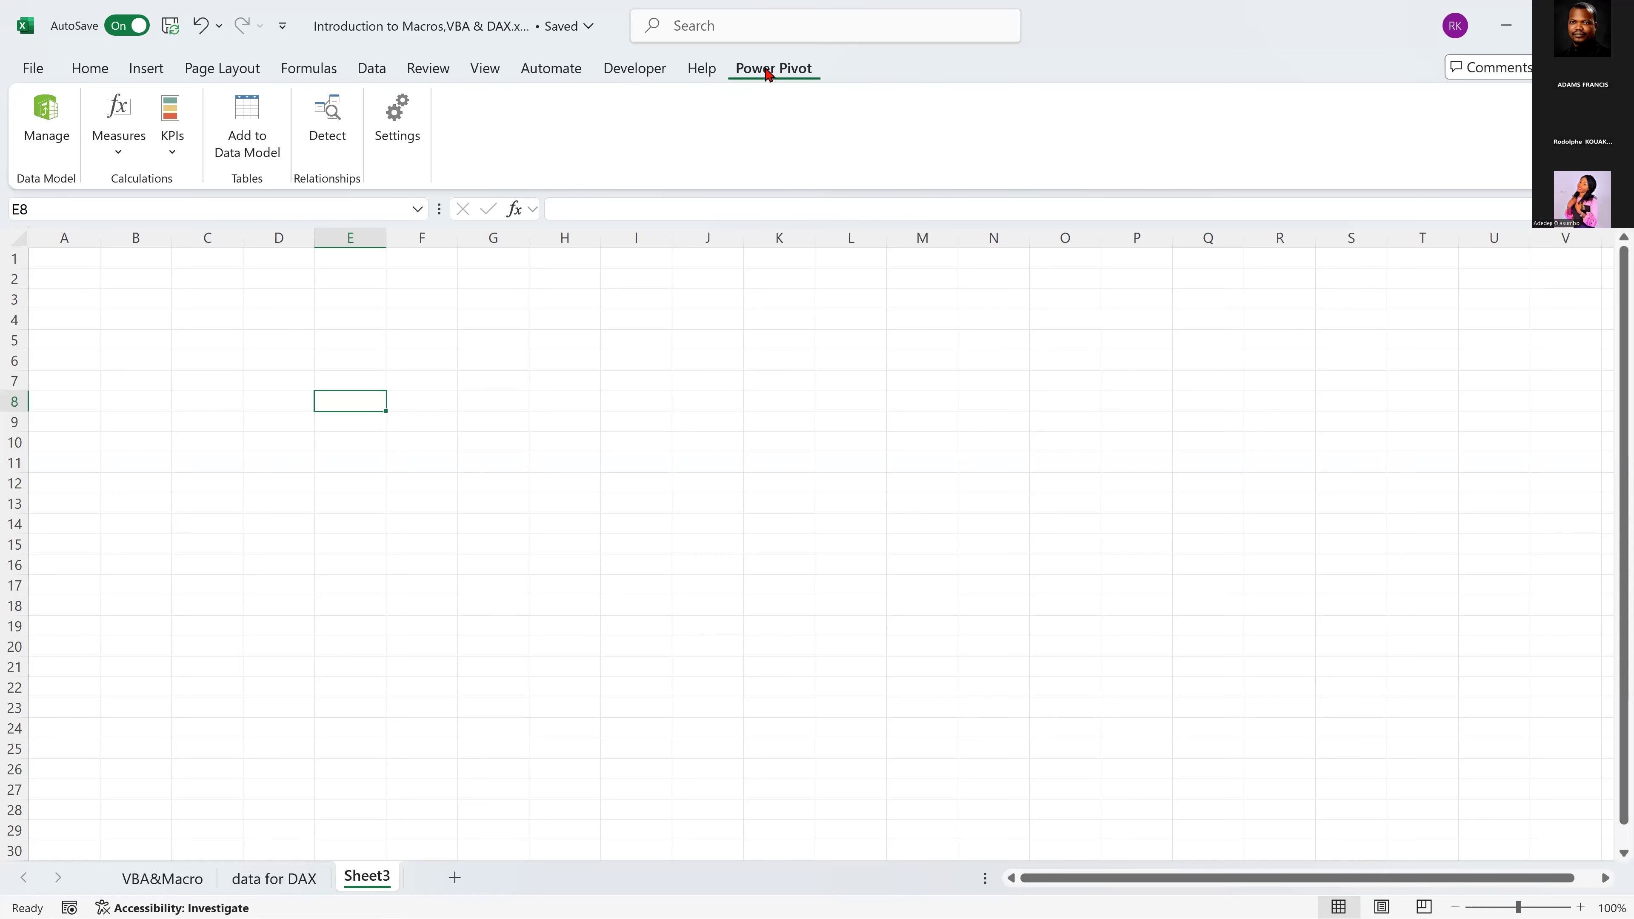
Open the add-ins page of Excel Options, look through the add-in list and select Microsoft Power Pivot for Excel.
left_click(31, 69)
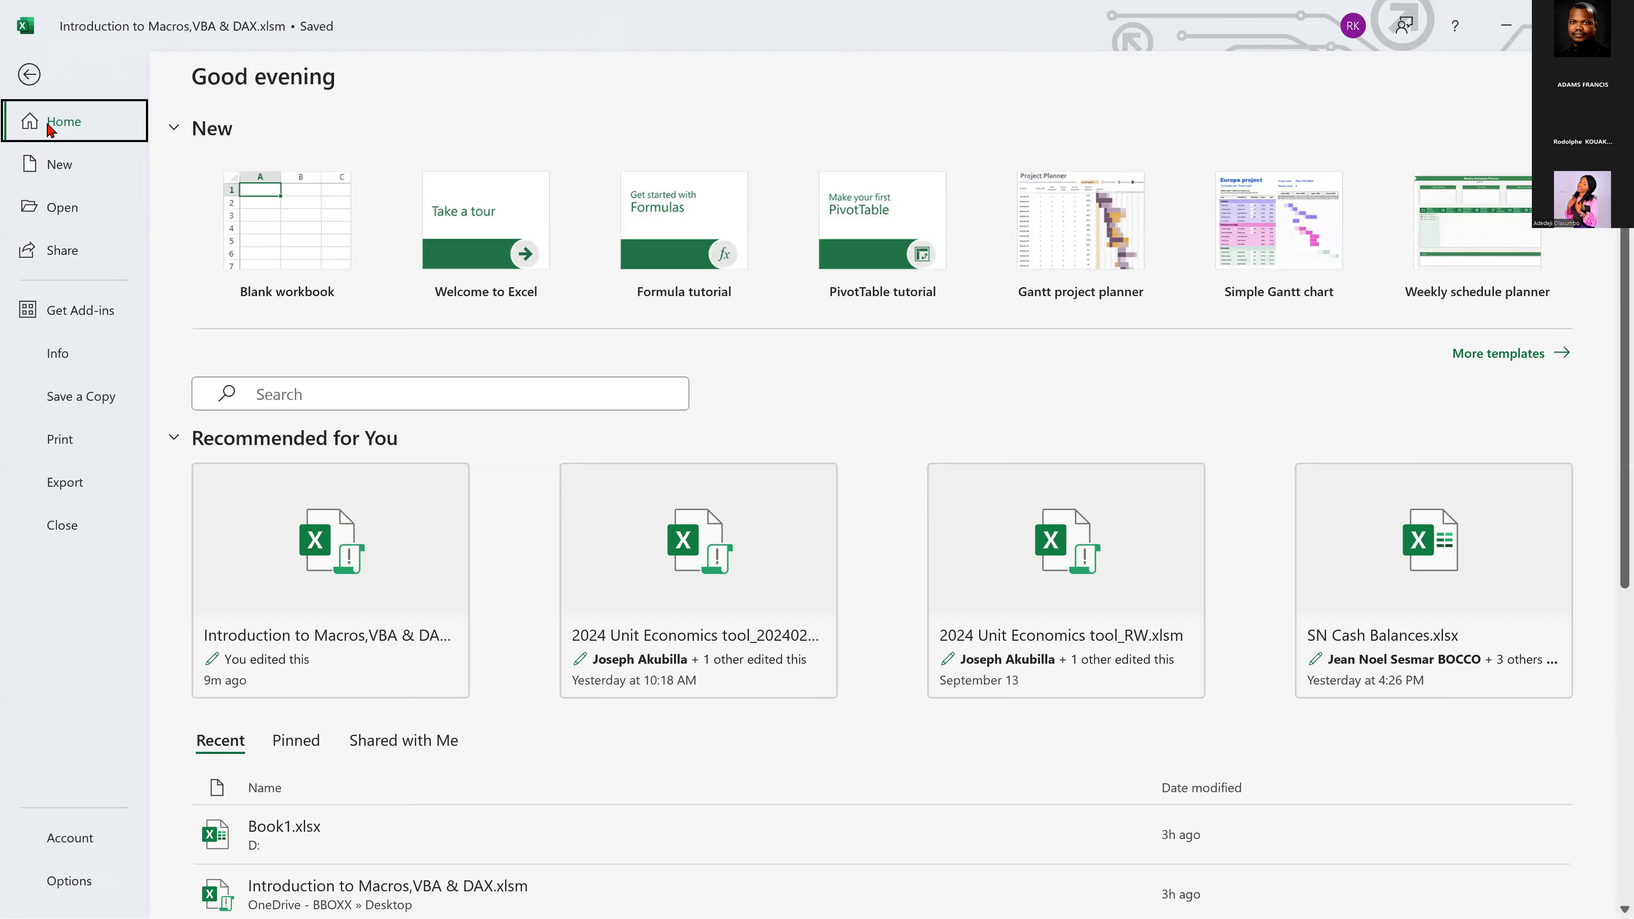
left_click(71, 892)
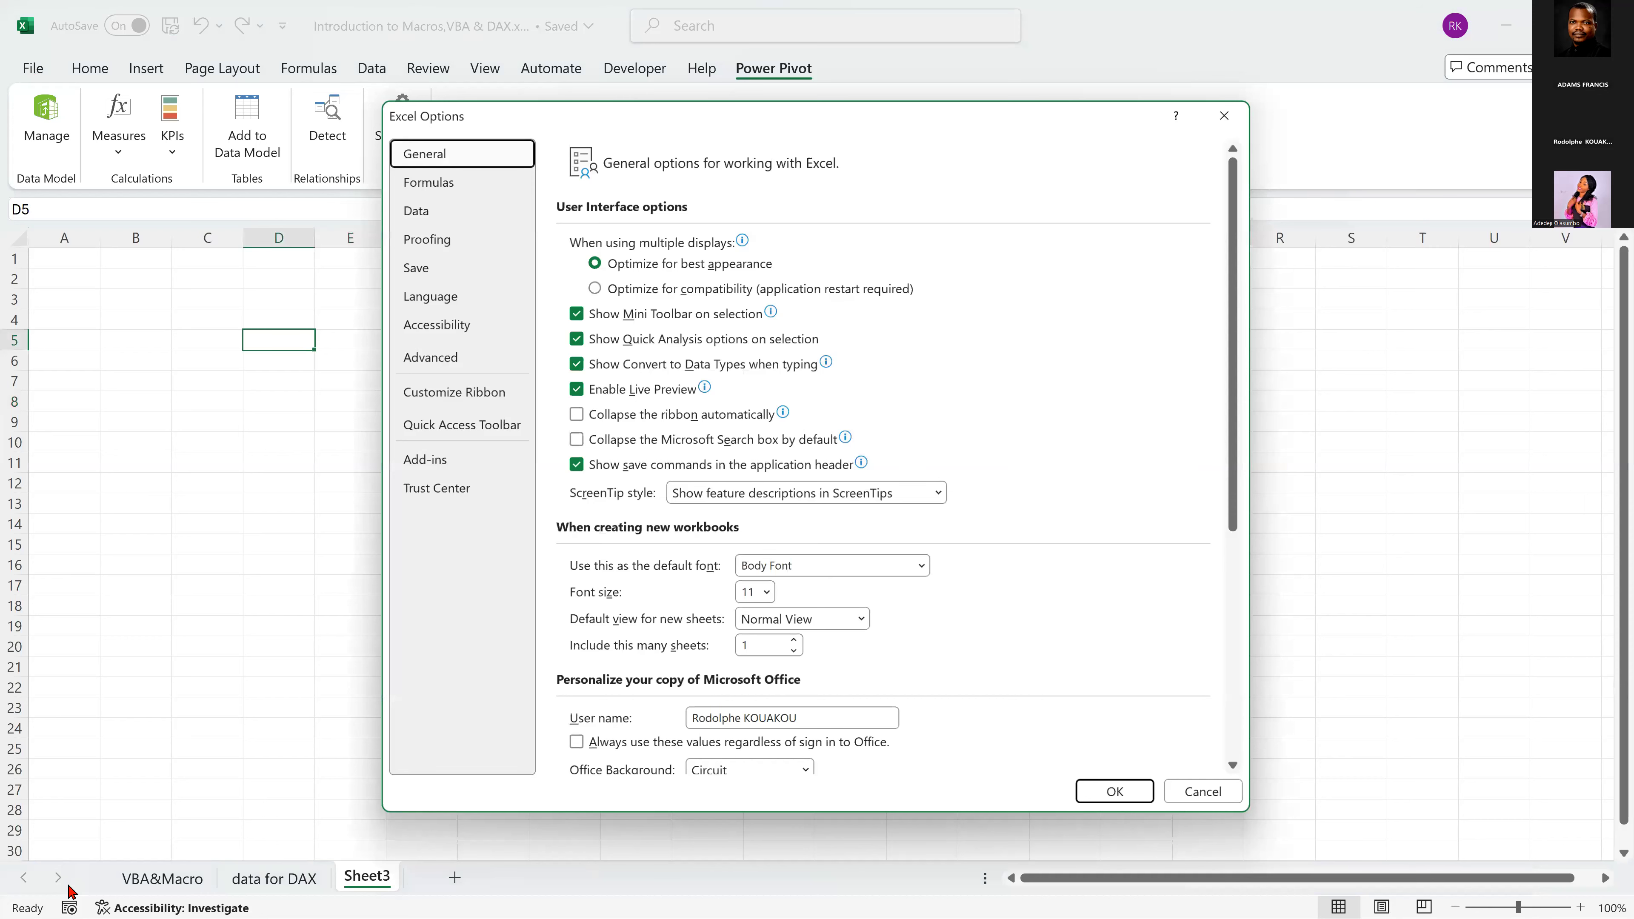
left_click(425, 459)
left_click_drag(1227, 335, 1242, 451)
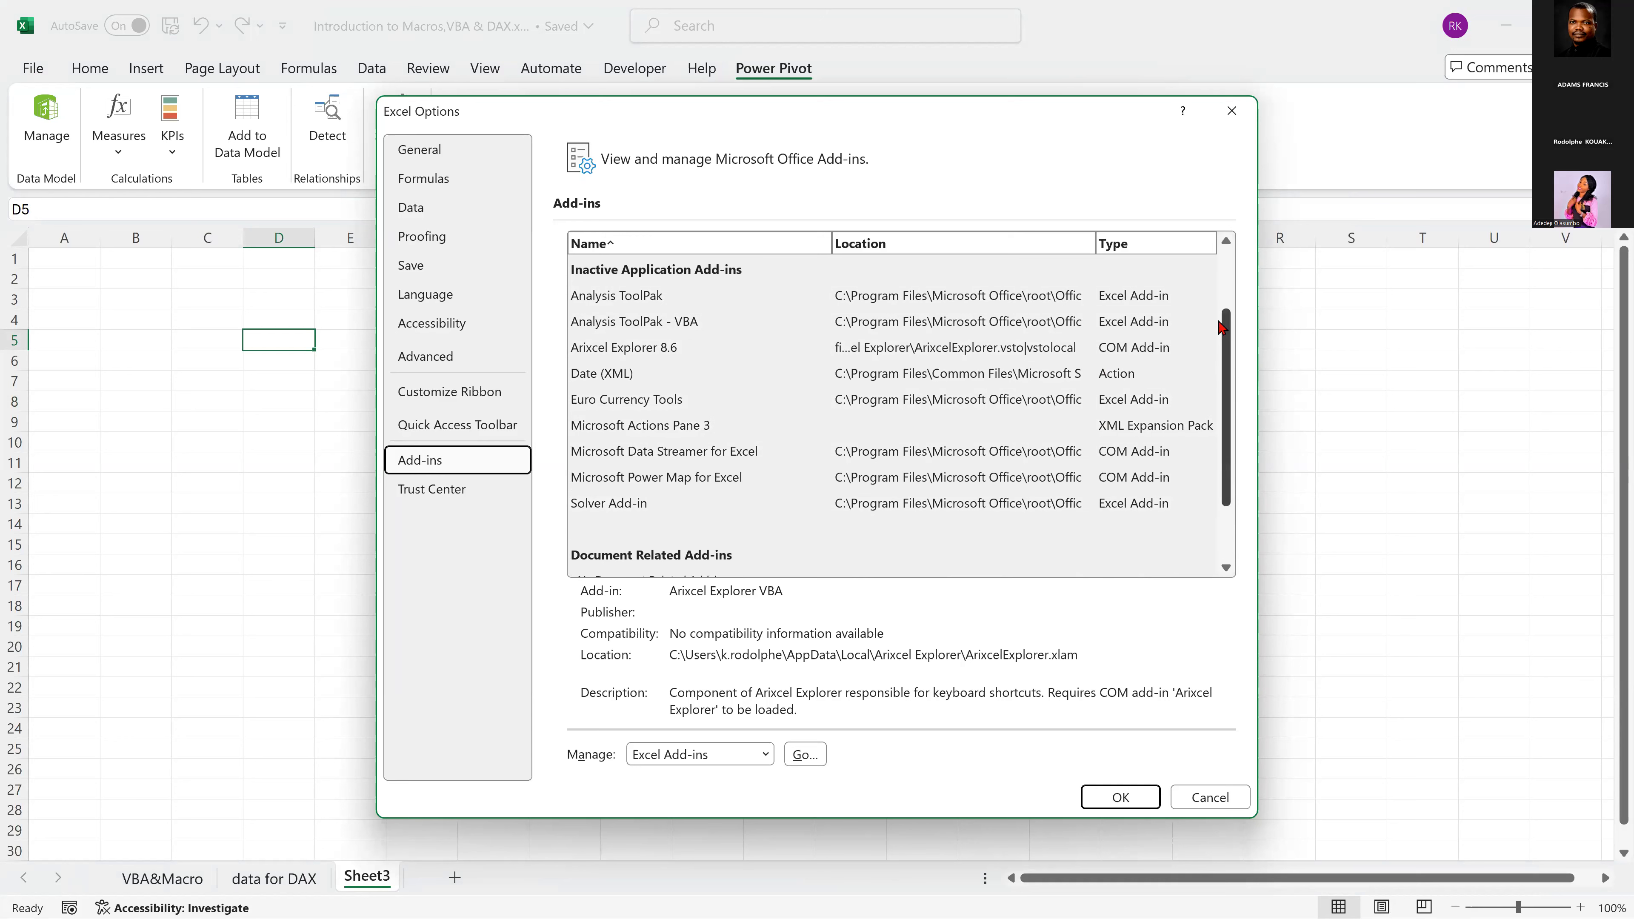
left_click_drag(1230, 349, 1228, 294)
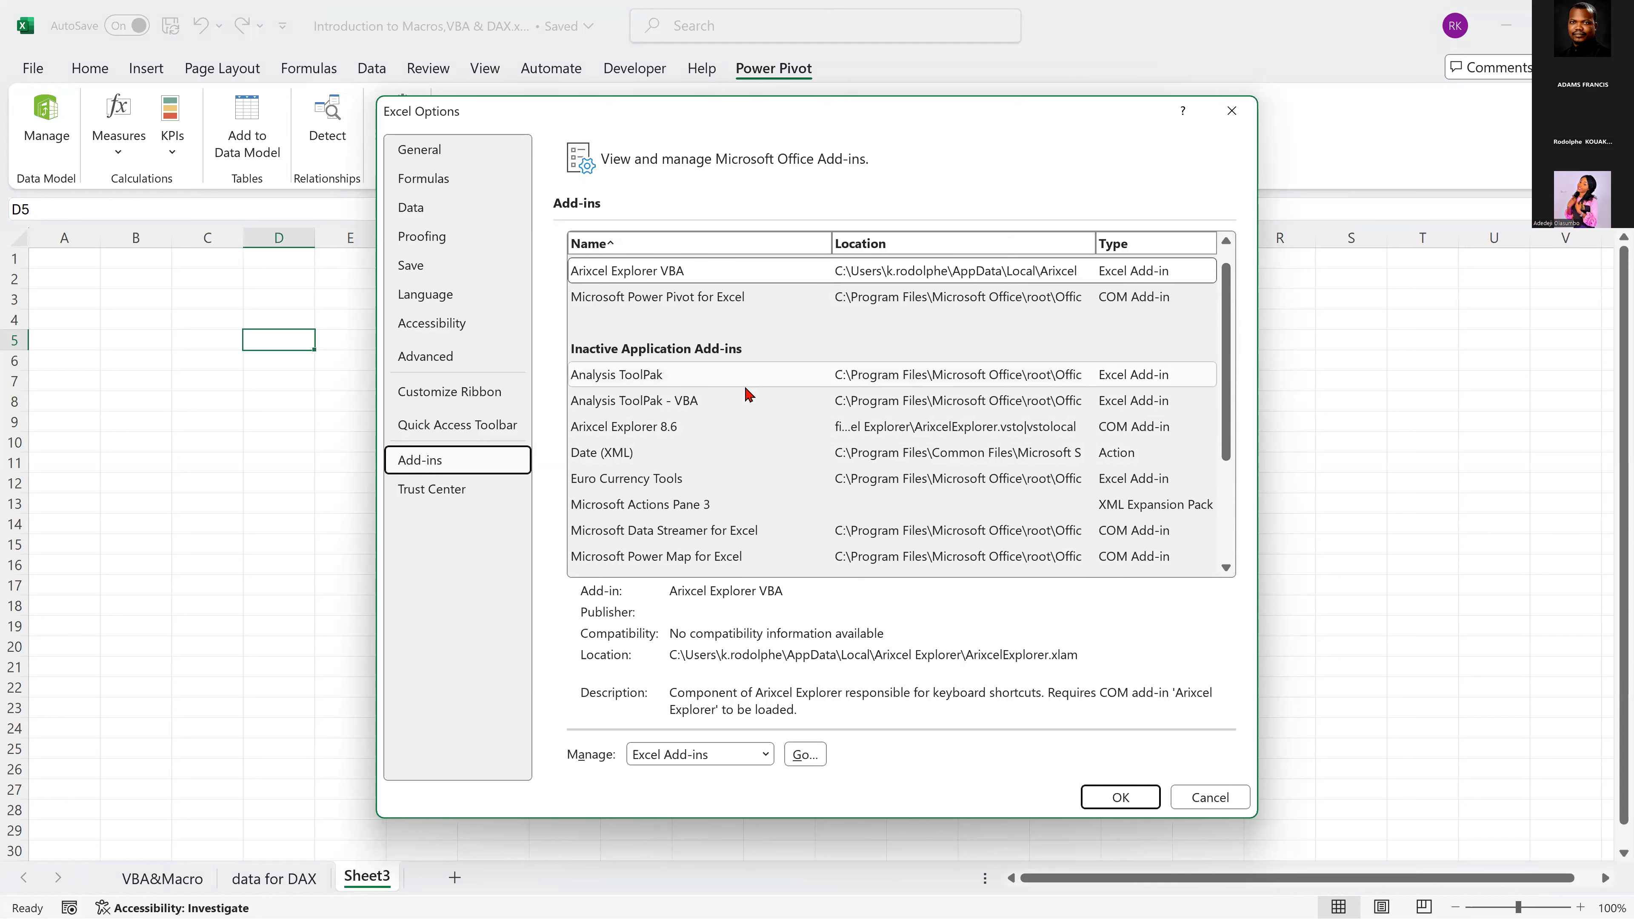
left_click(716, 406)
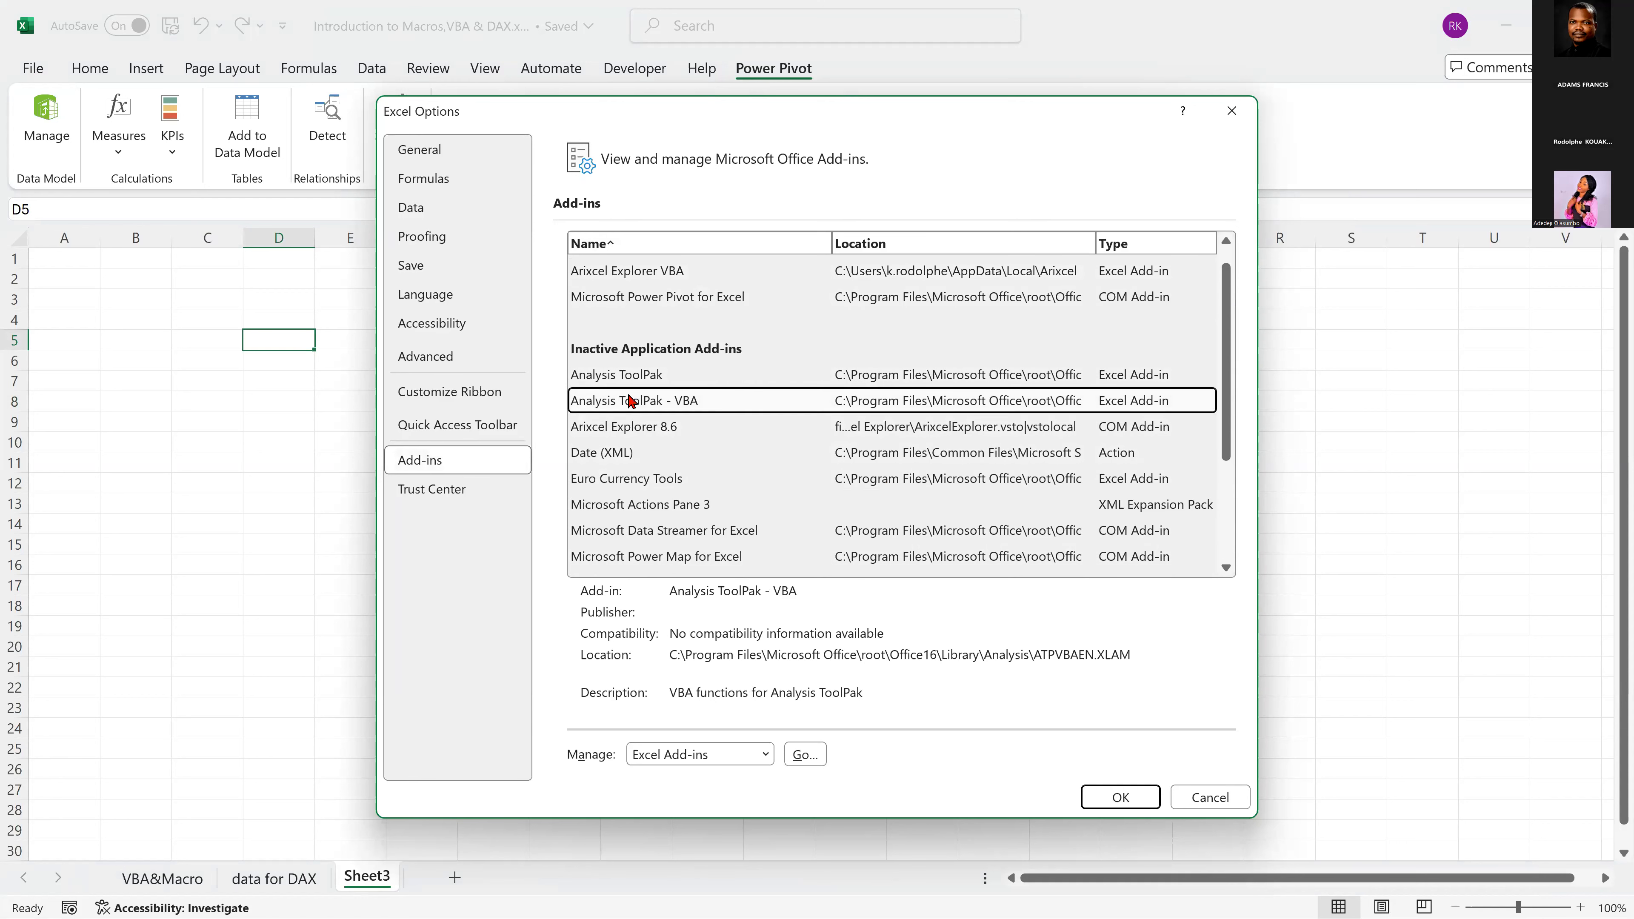
left_click(627, 298)
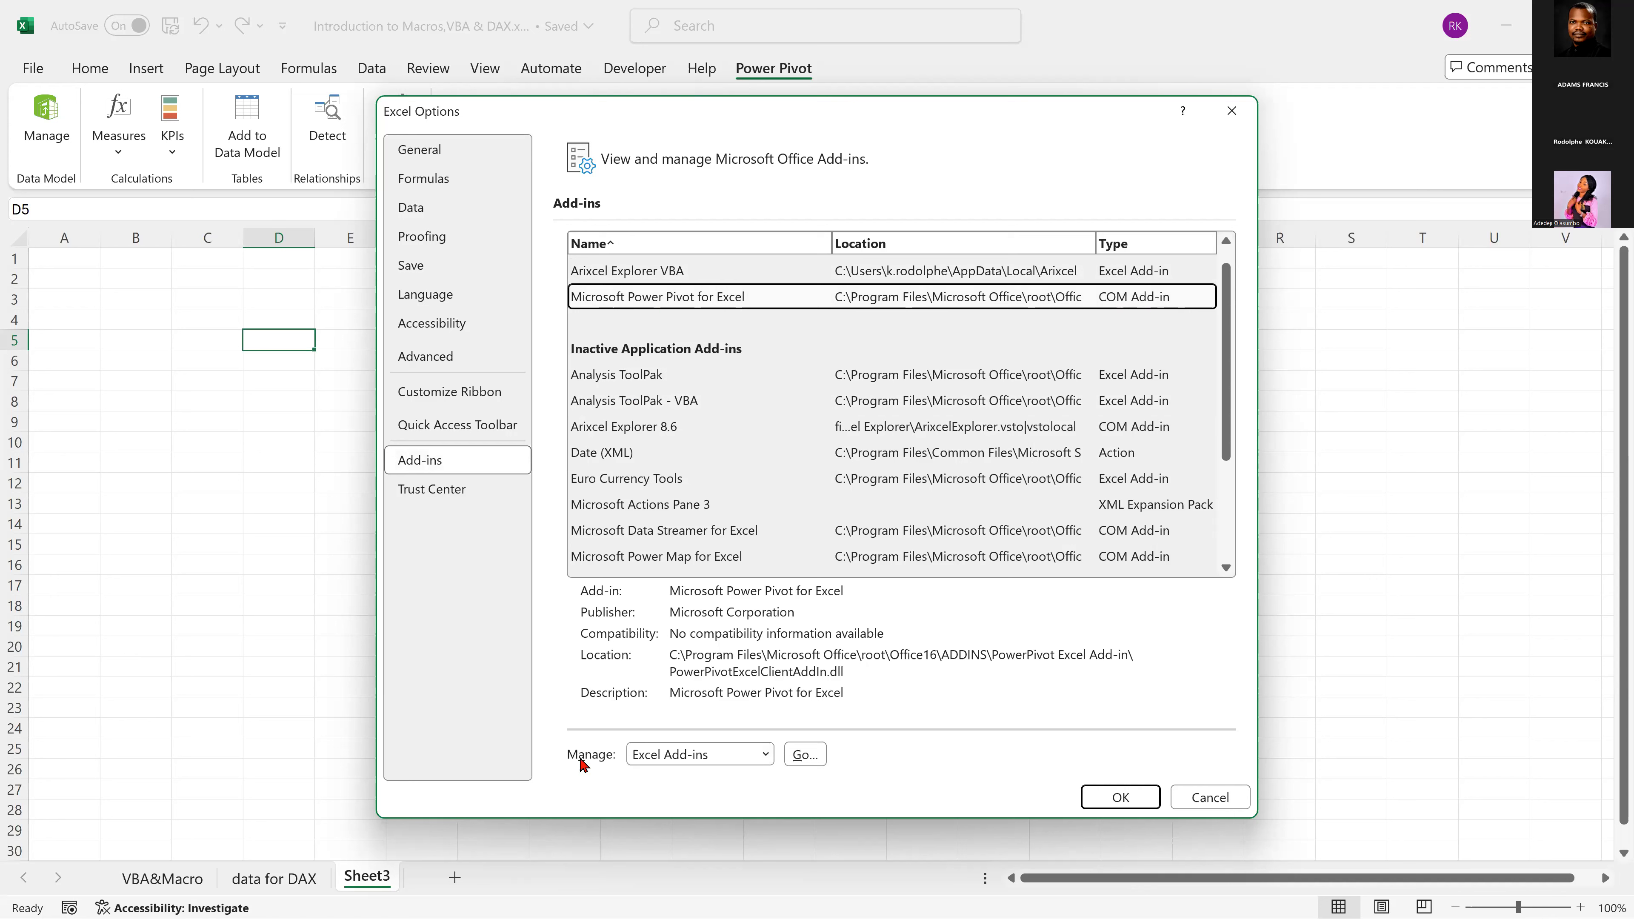
Set the add-in type to manage to COM Add-ins and open its dialog.
left_click(766, 755)
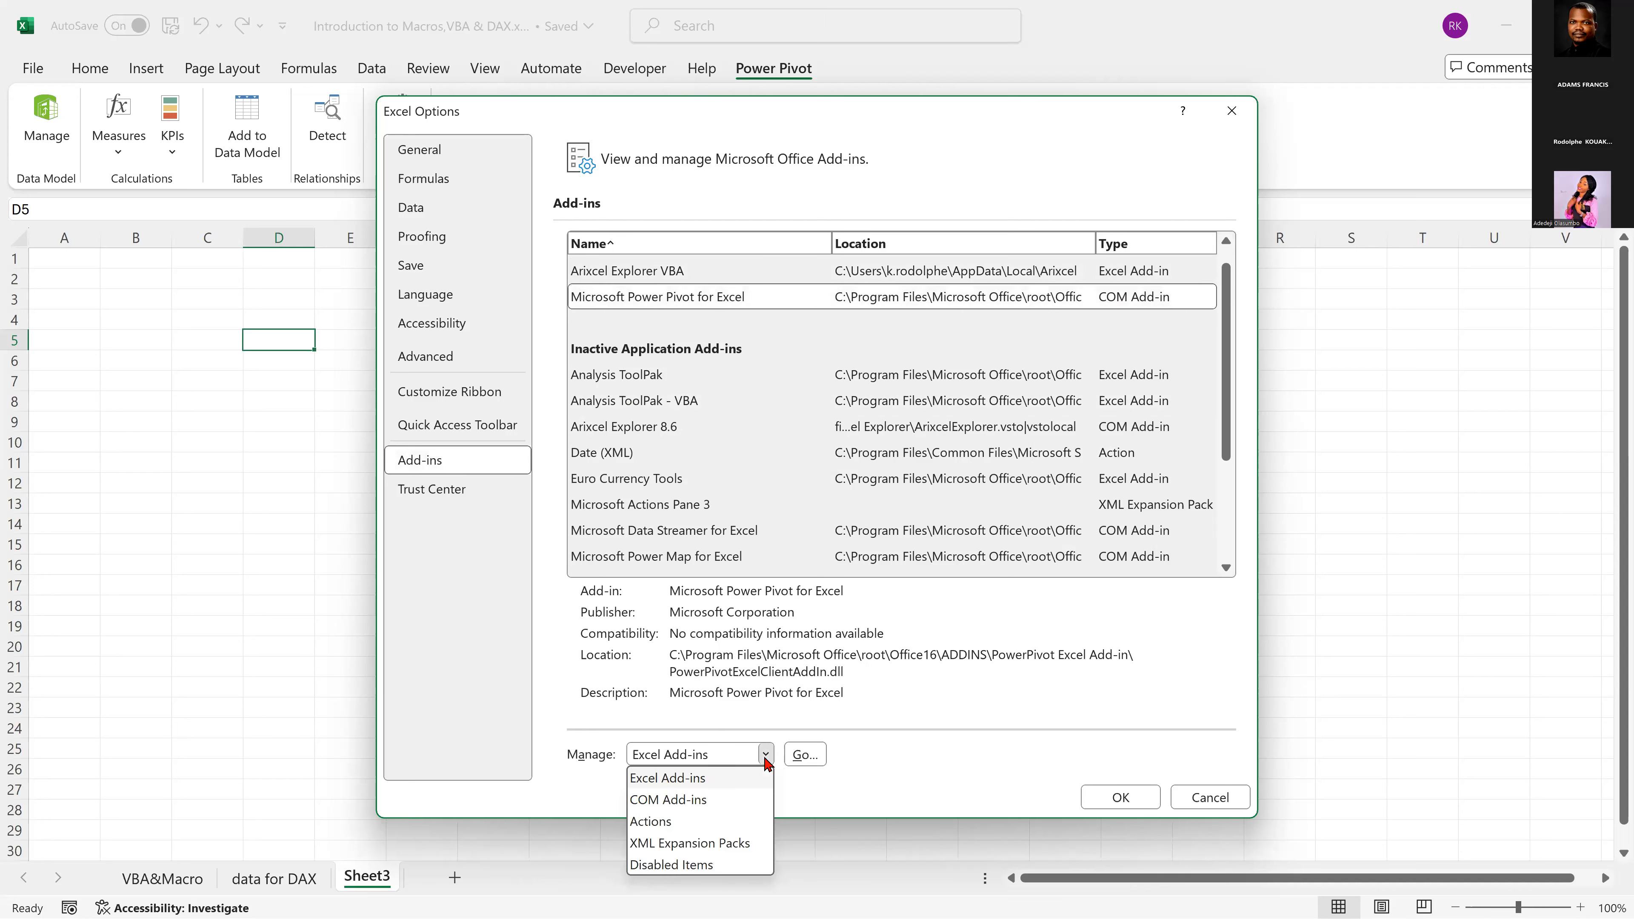
left_click(676, 802)
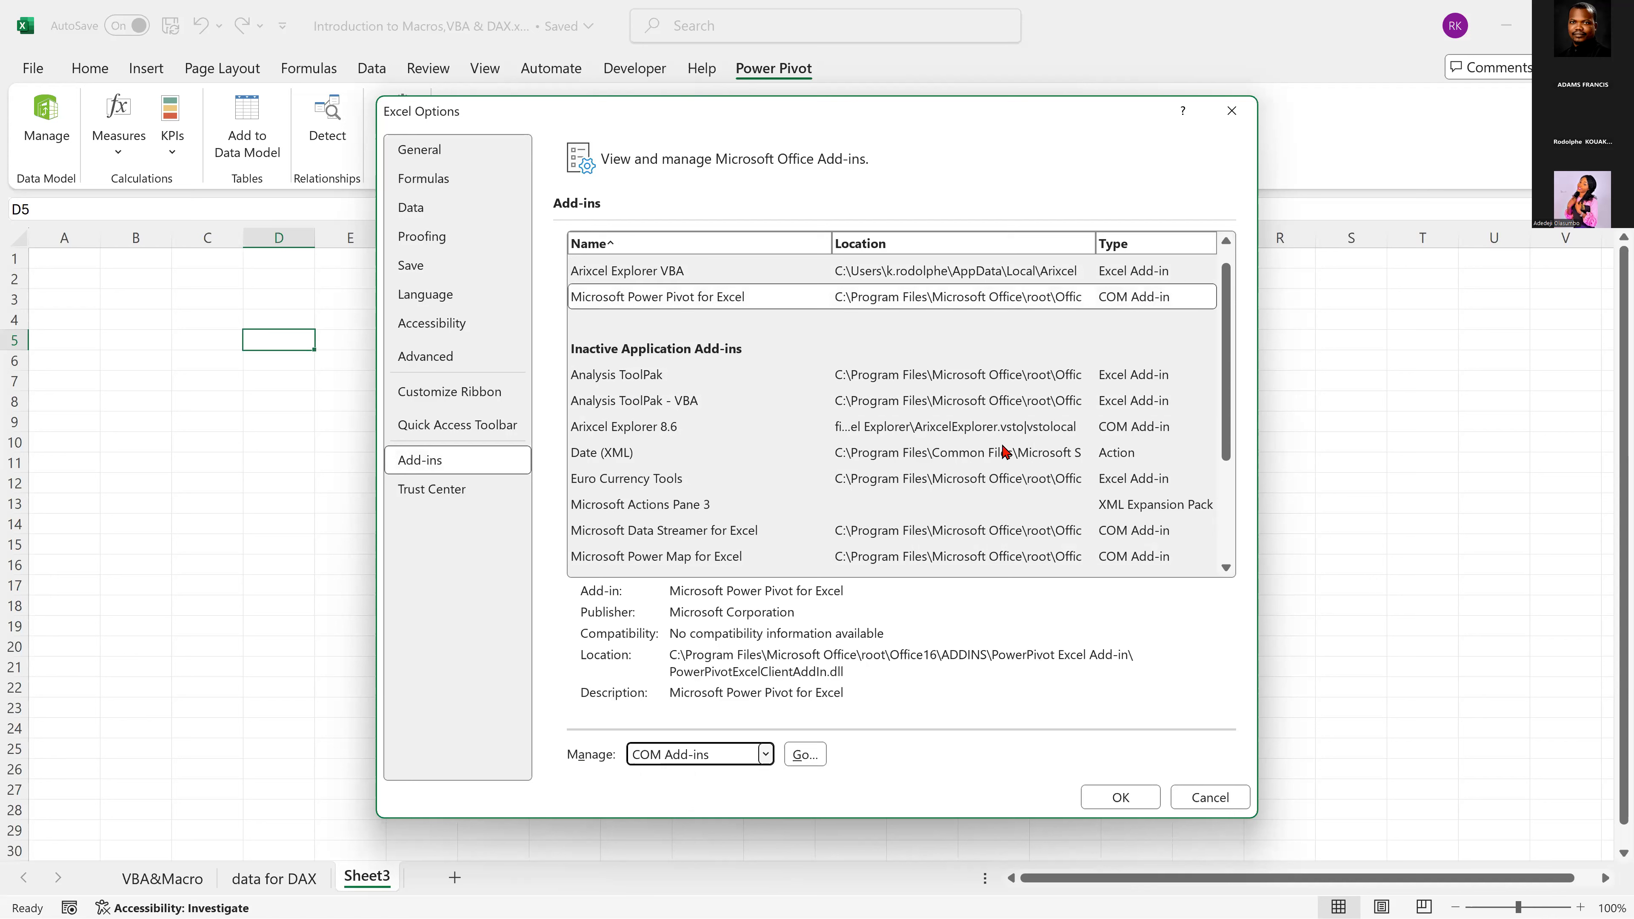
left_click(804, 756)
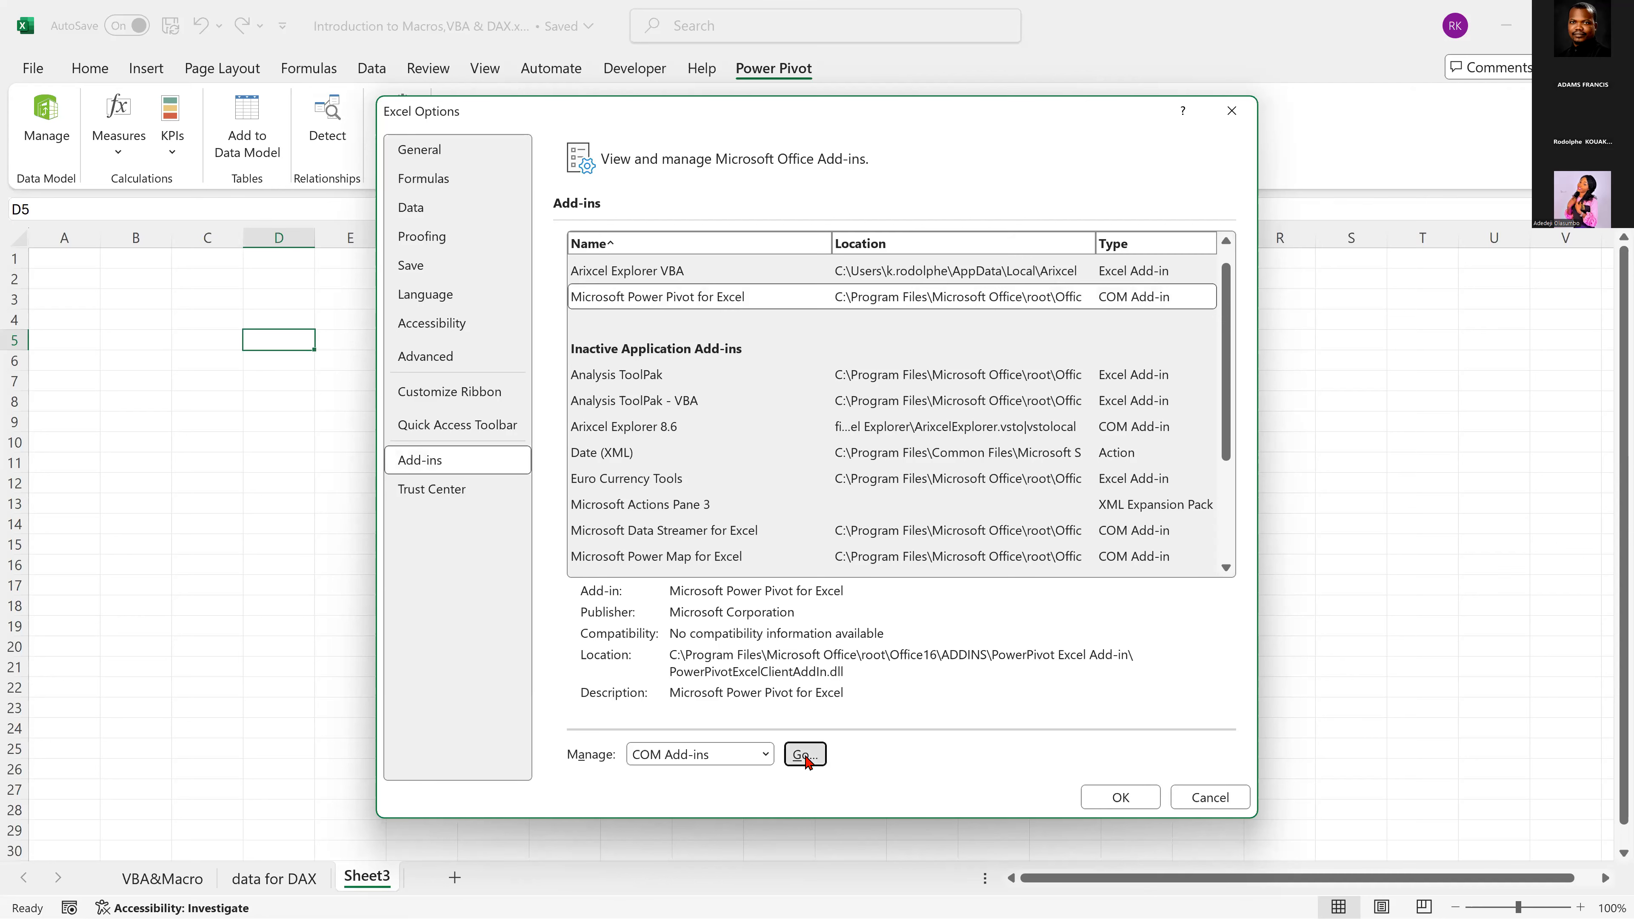
left_click(805, 756)
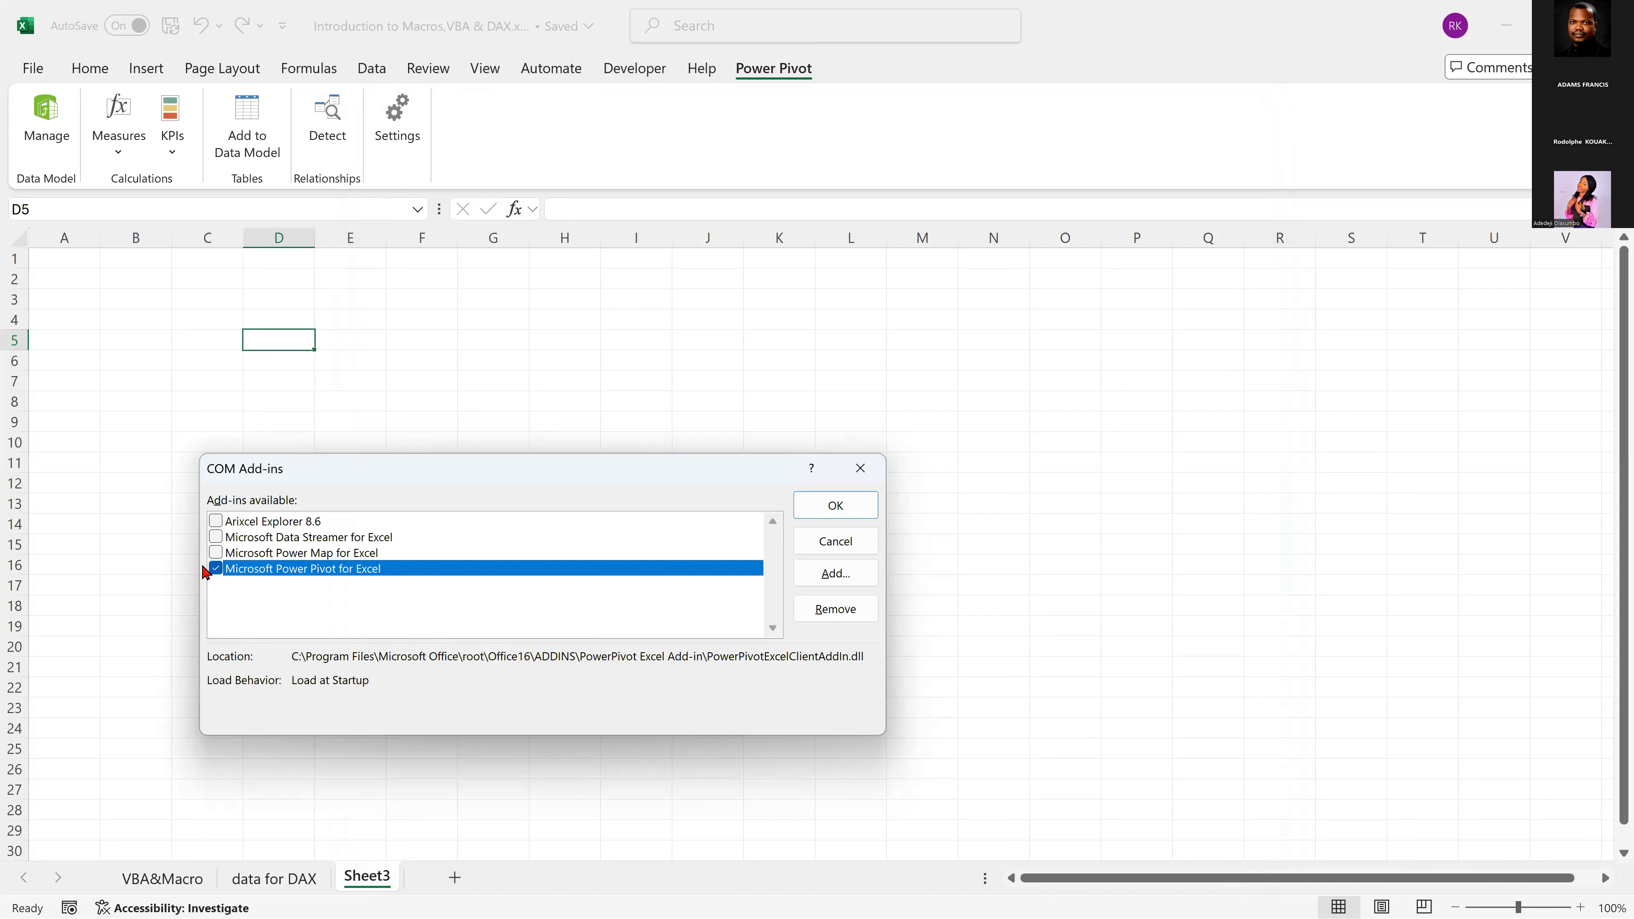
Enable the Arixcel Explorer 8.6 COM add-in, keep Microsoft Power Pivot for Excel enabled, and apply the selection.
left_click(216, 522)
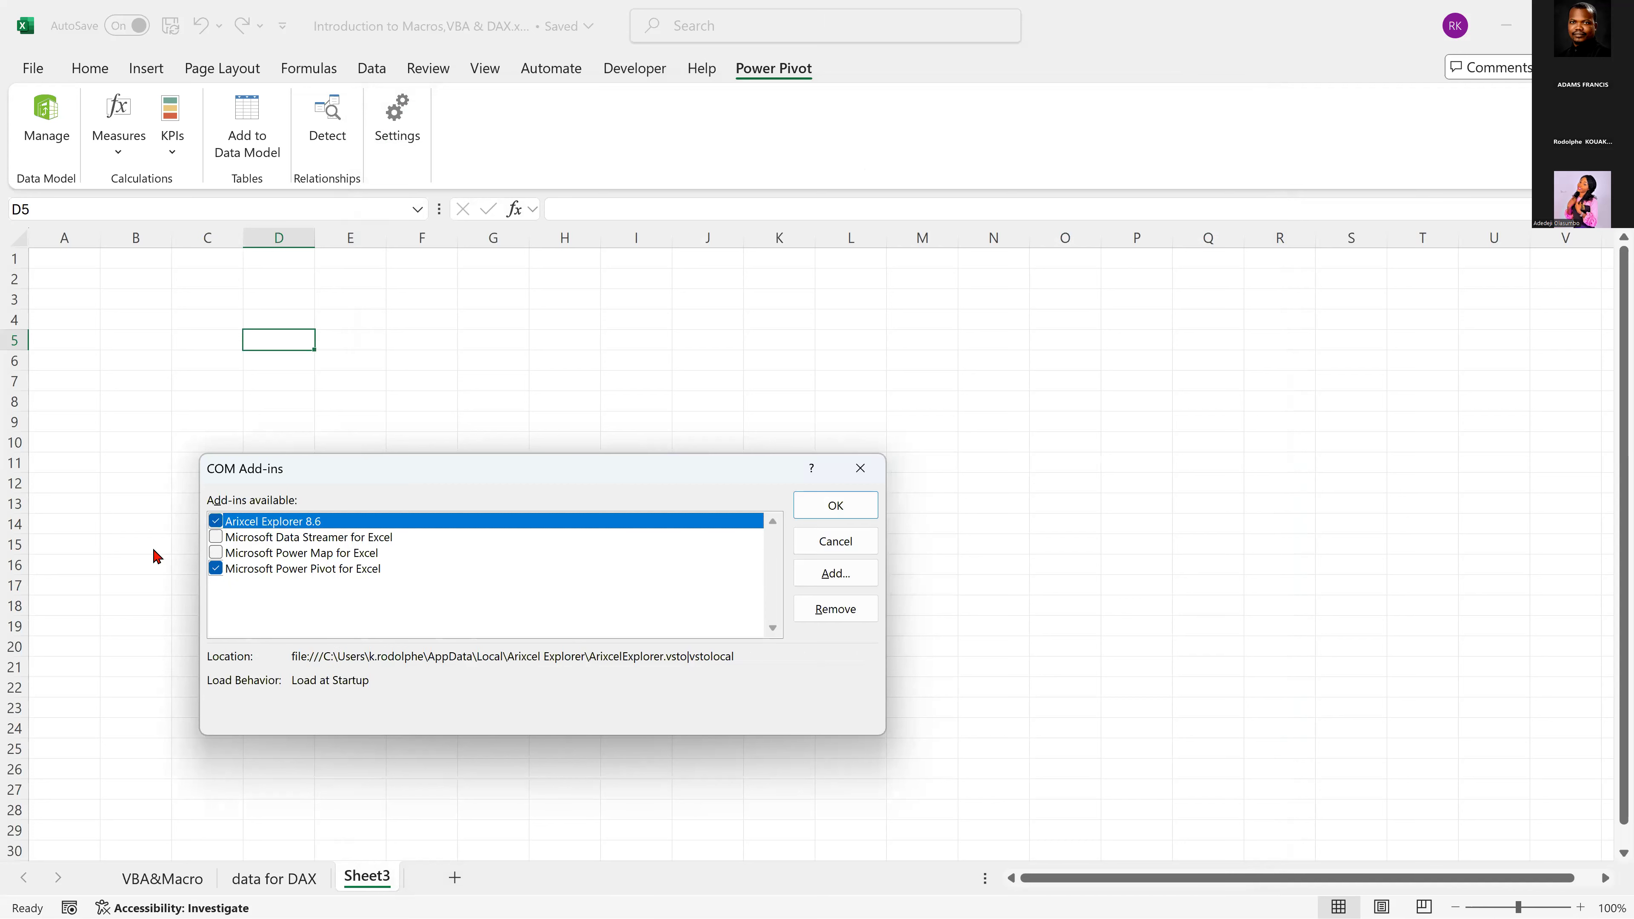
left_click(219, 569)
left_click(216, 569)
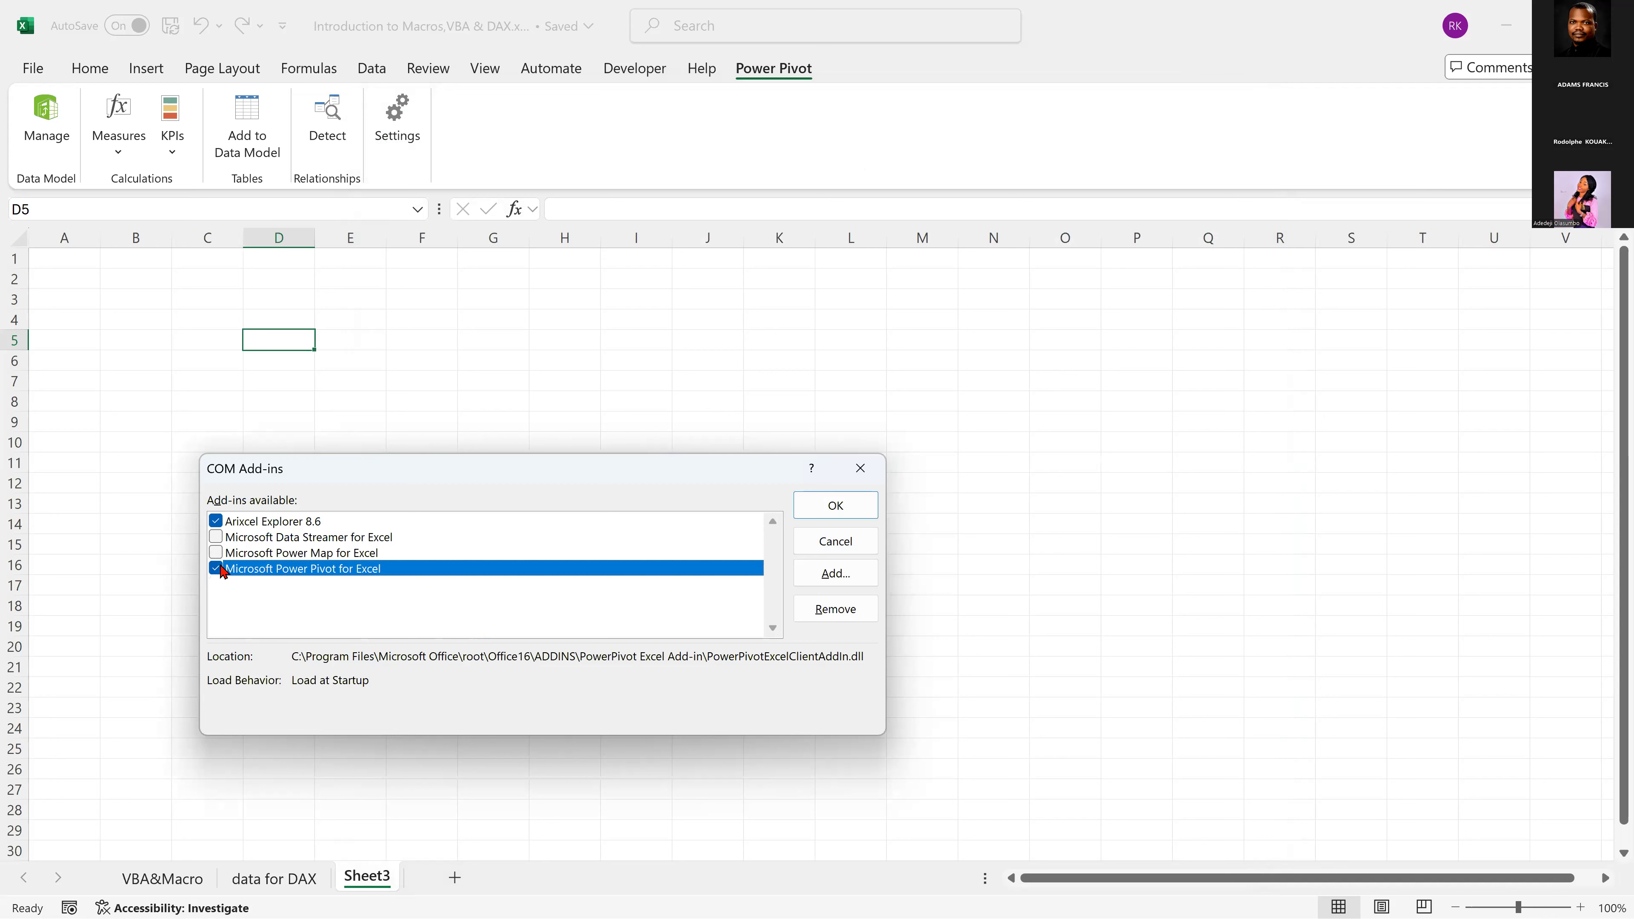
left_click(839, 512)
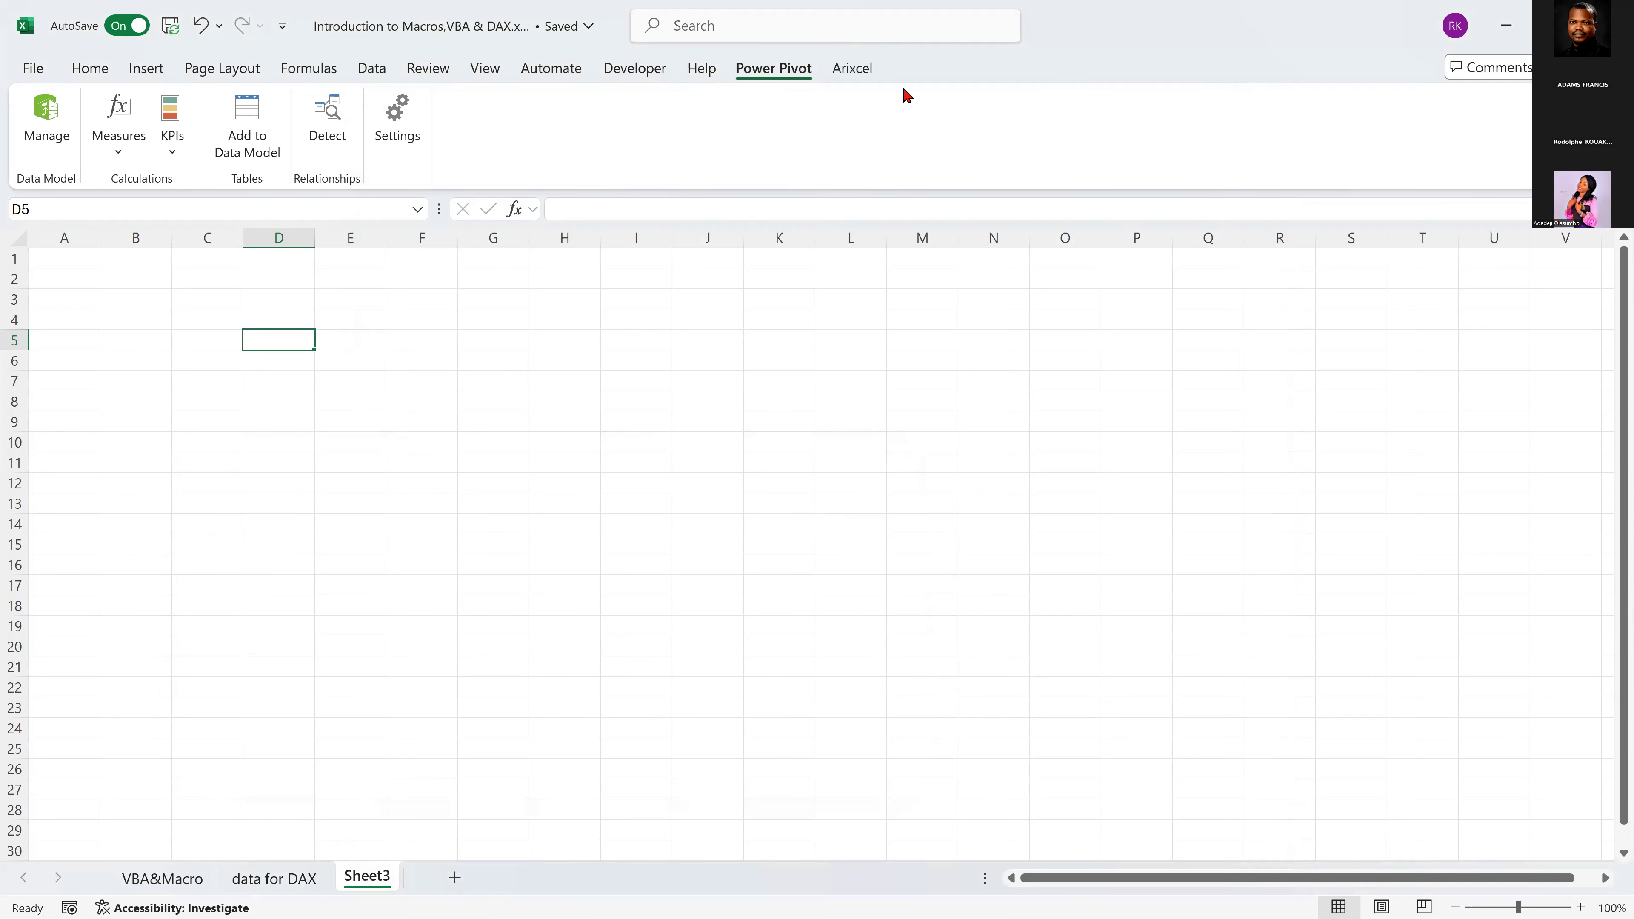
View the commands of the Arixcel add-in and return to the Power Pivot commands.
left_click(851, 68)
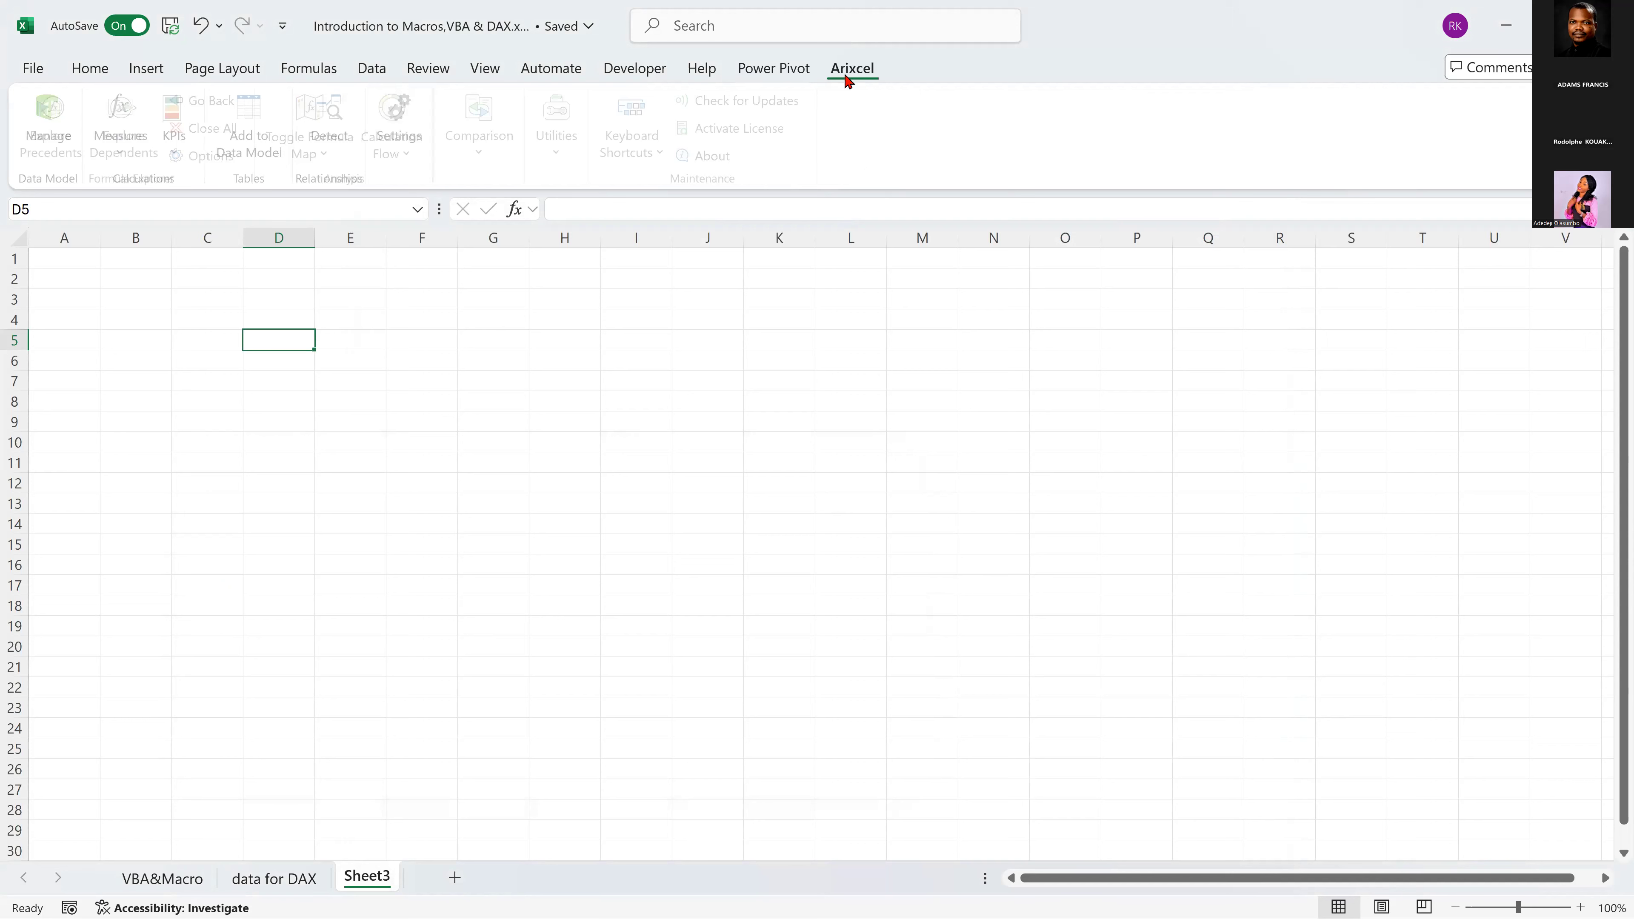
left_click(791, 71)
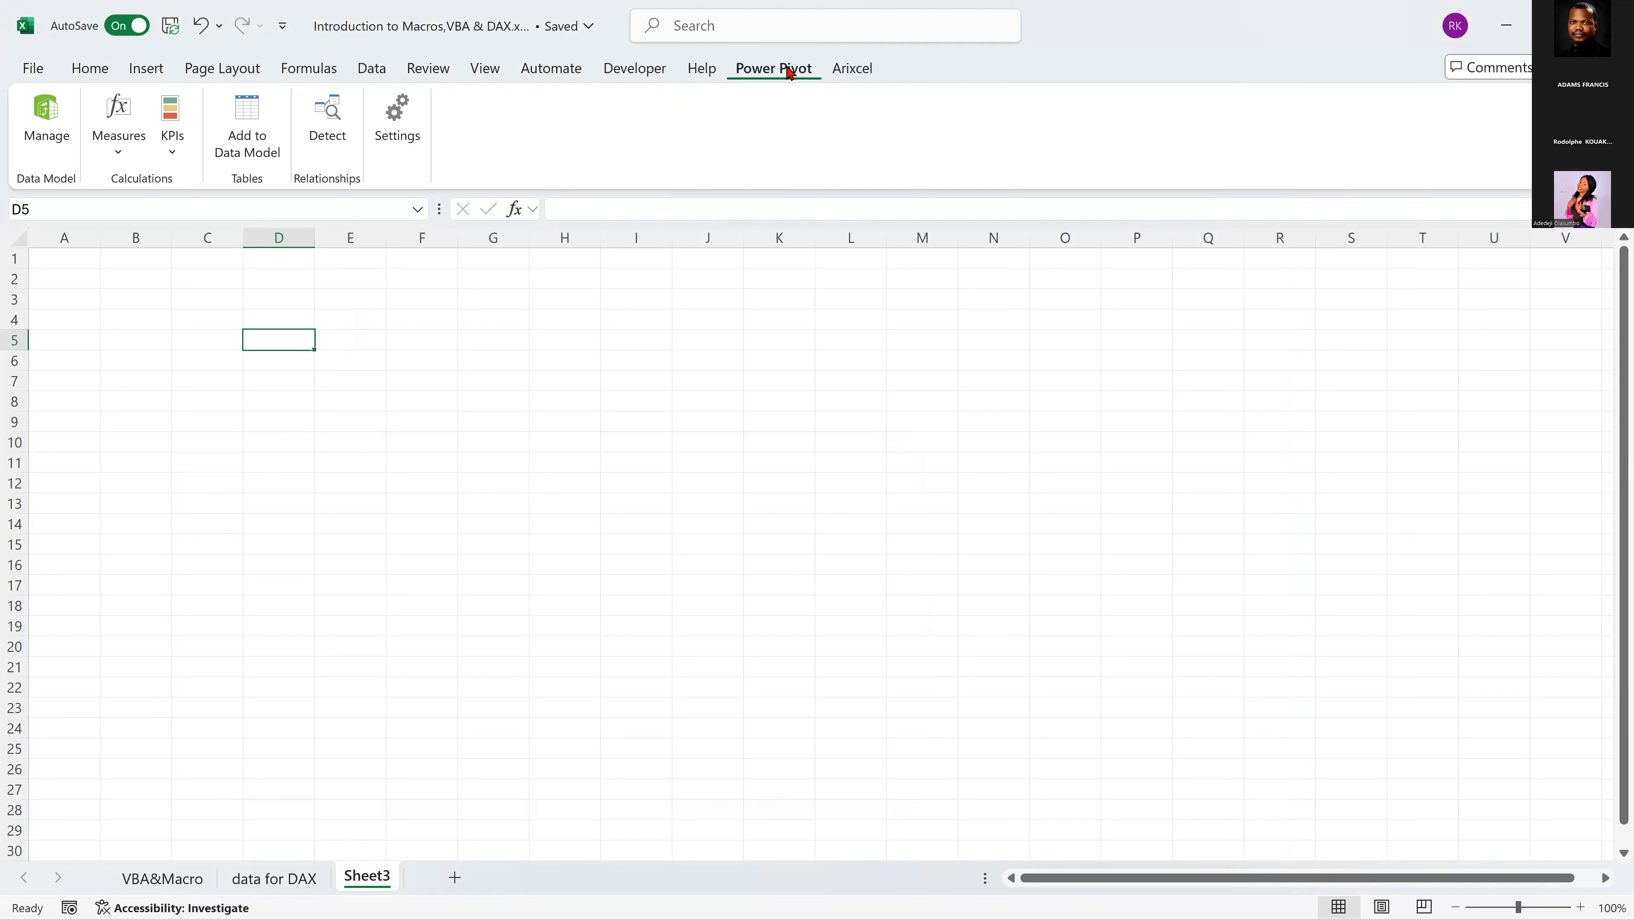
left_click(453, 509)
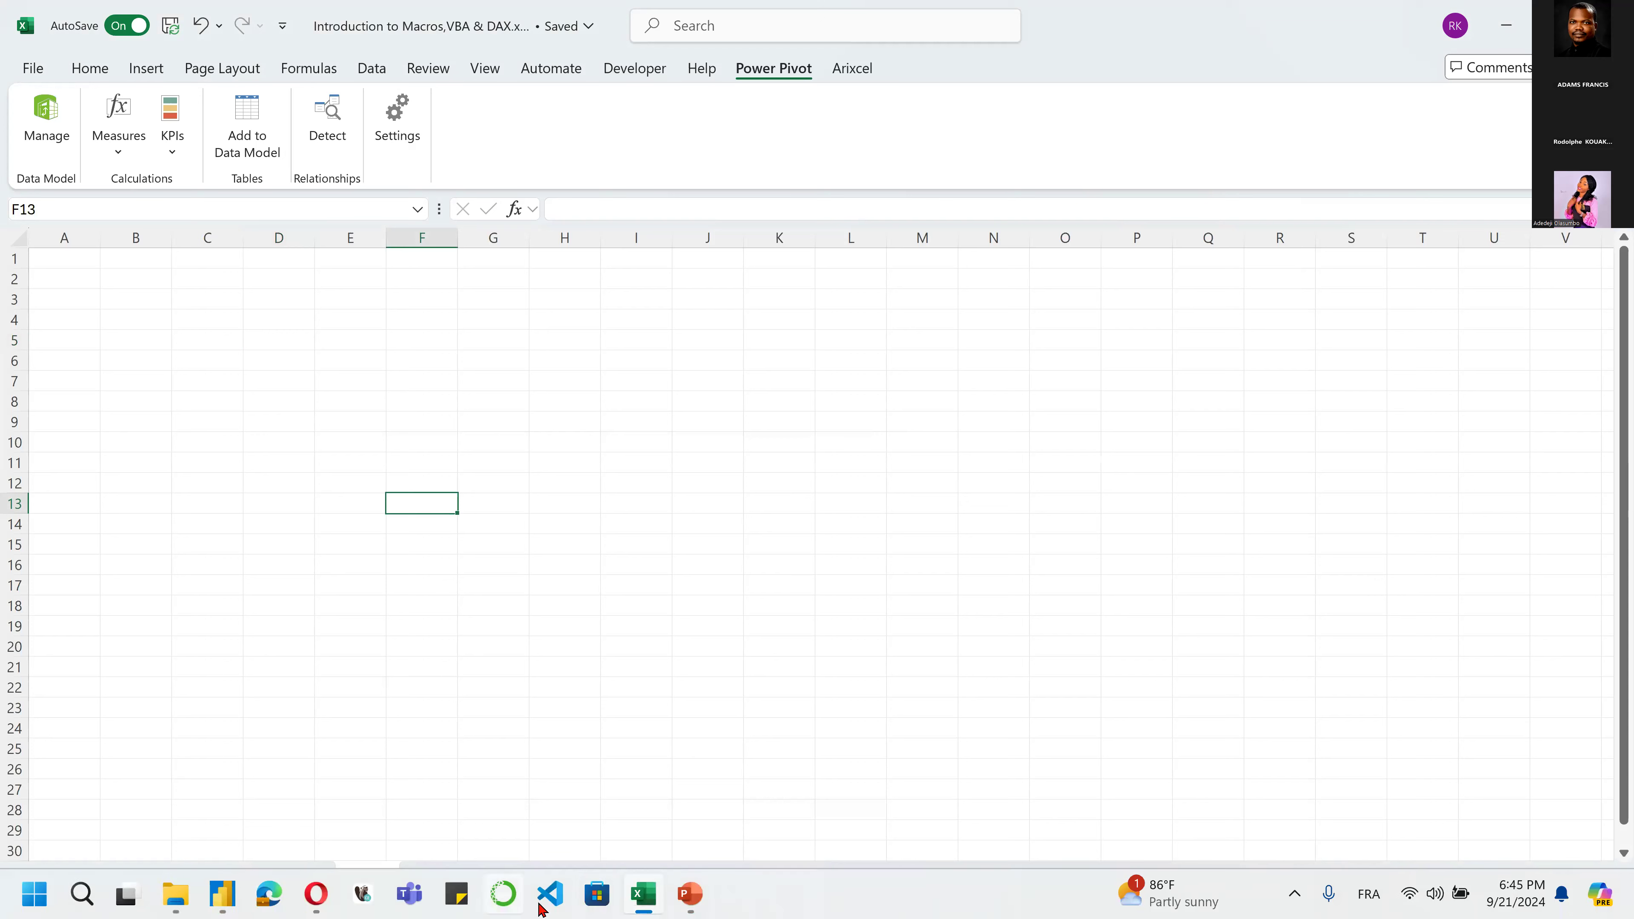
Switch to PowerPoint and start the slide show from slide 12, Basic DAX Syntax and Functions.
left_click(694, 900)
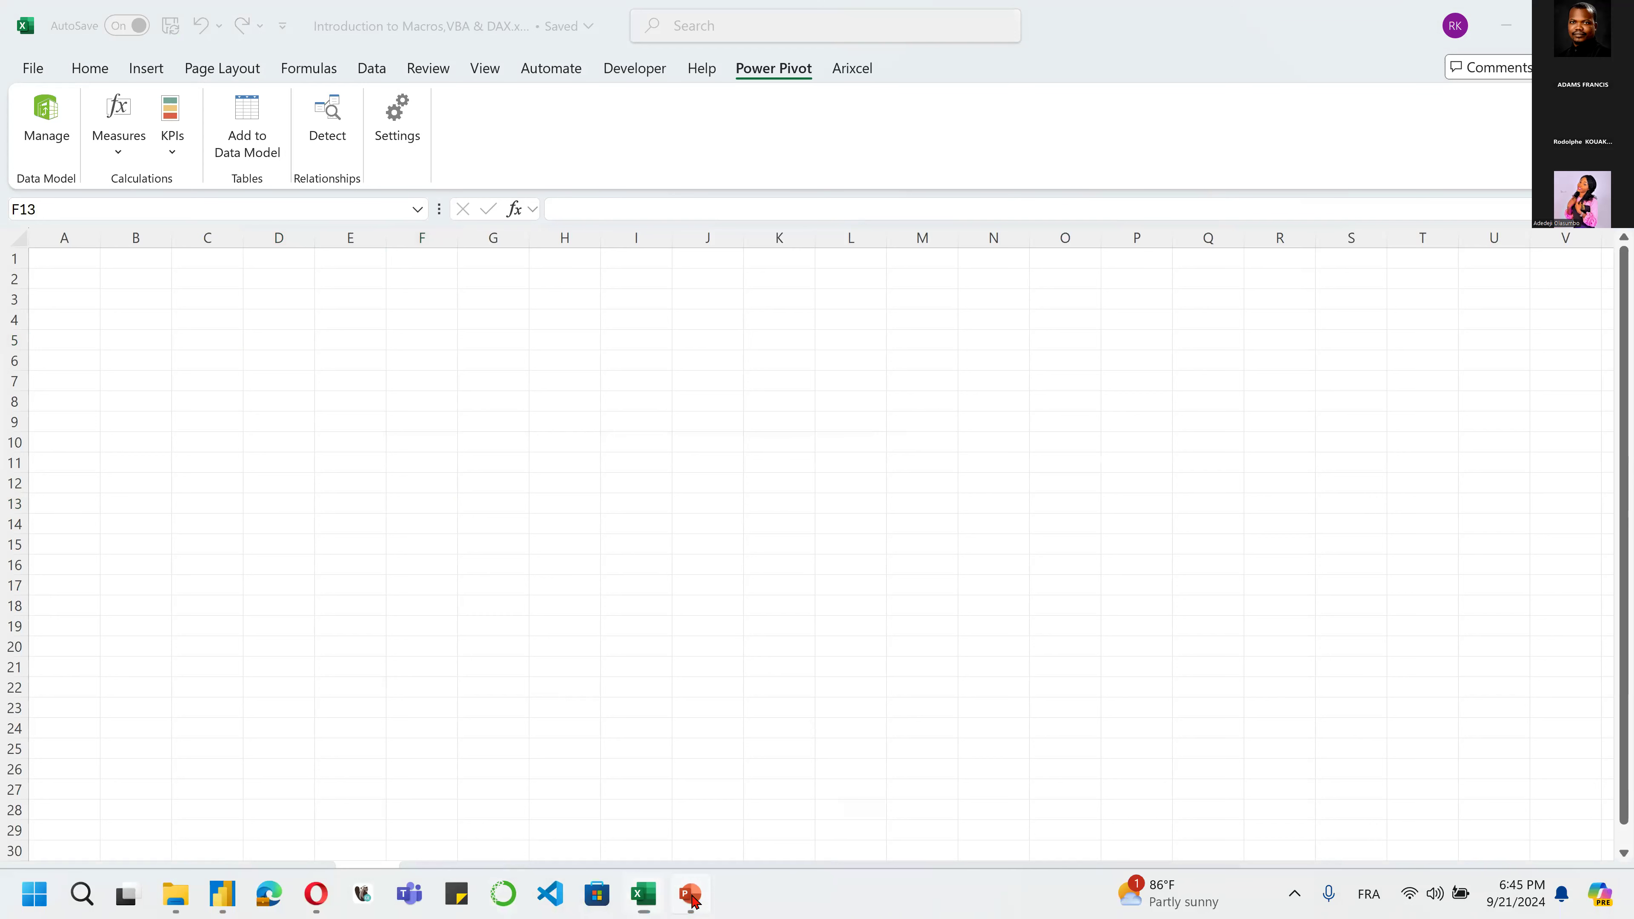
left_click(690, 895)
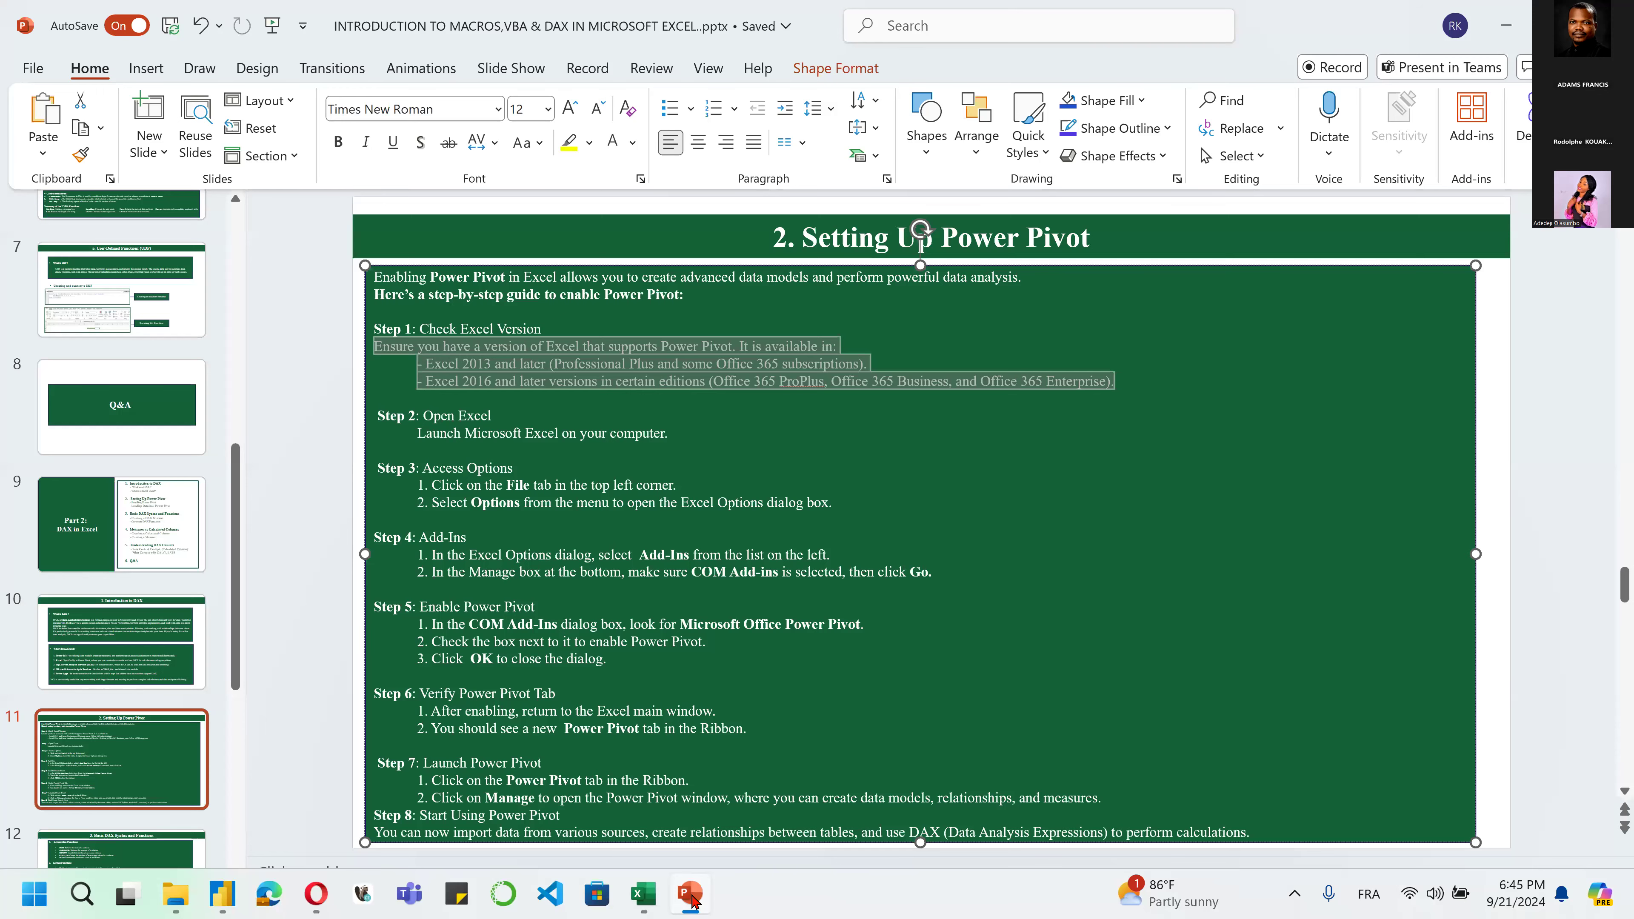
left_click(122, 847)
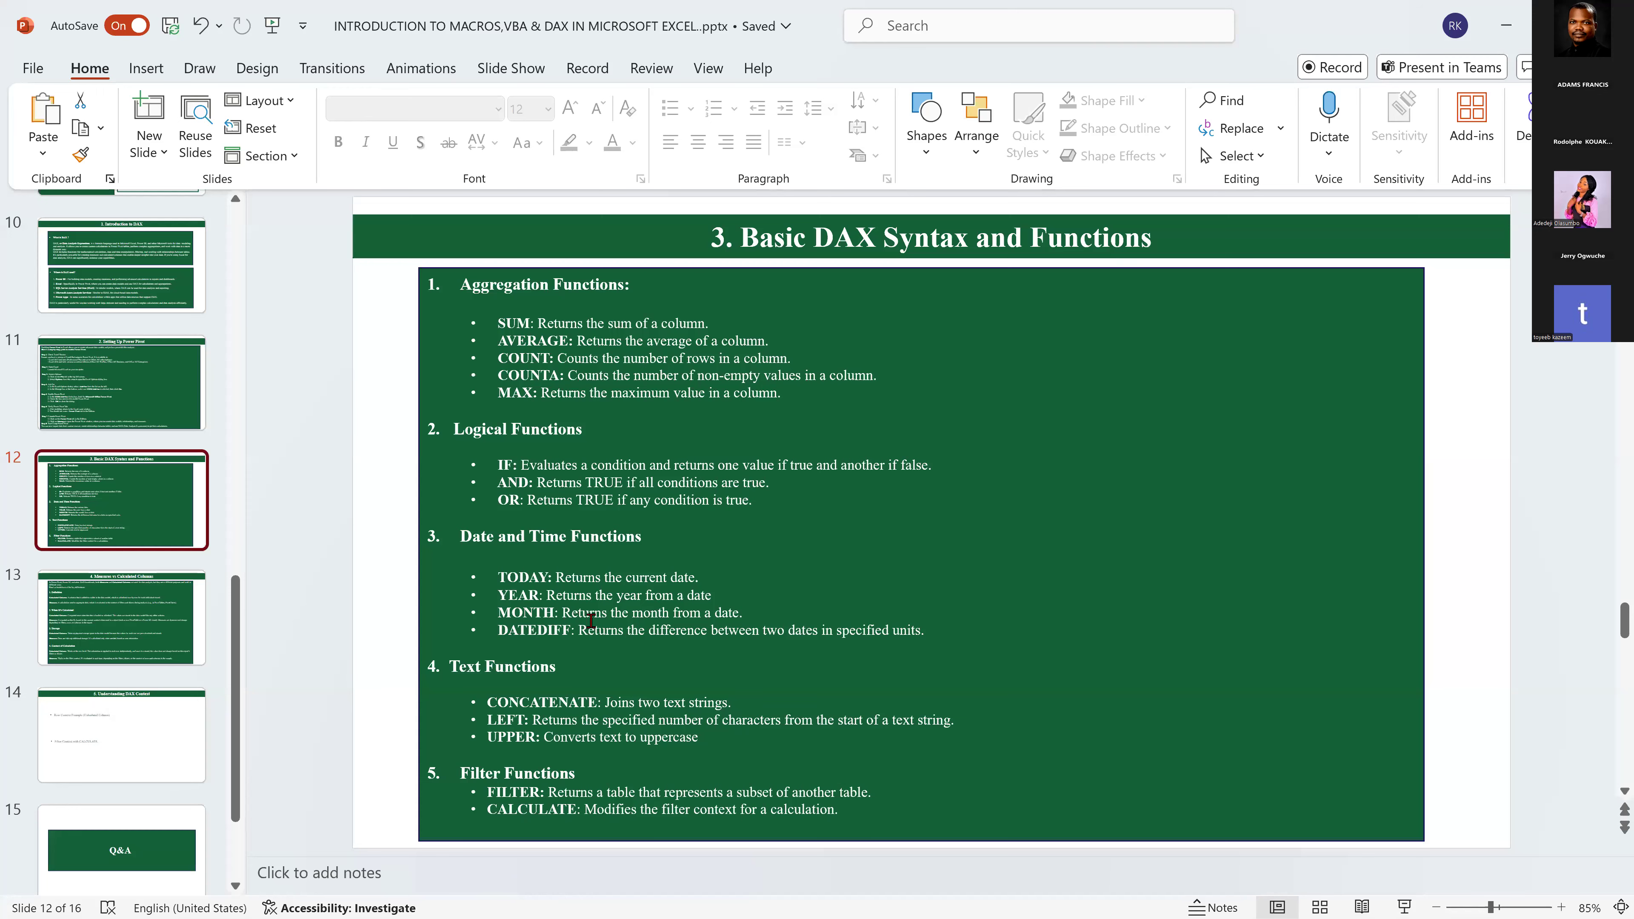
key("shift+F5")
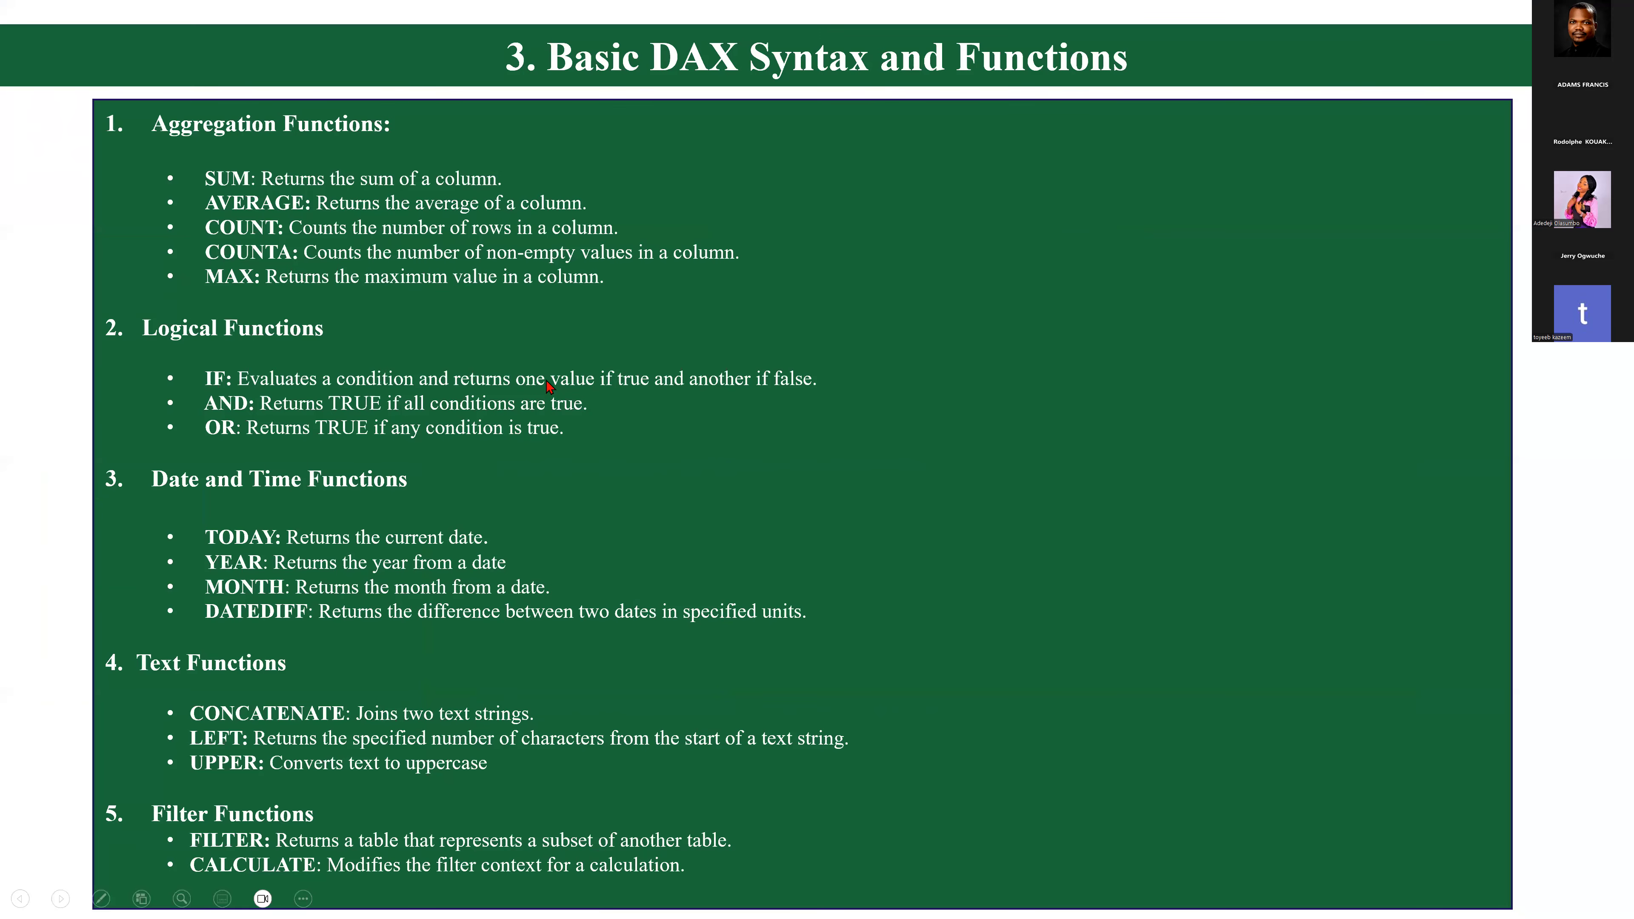
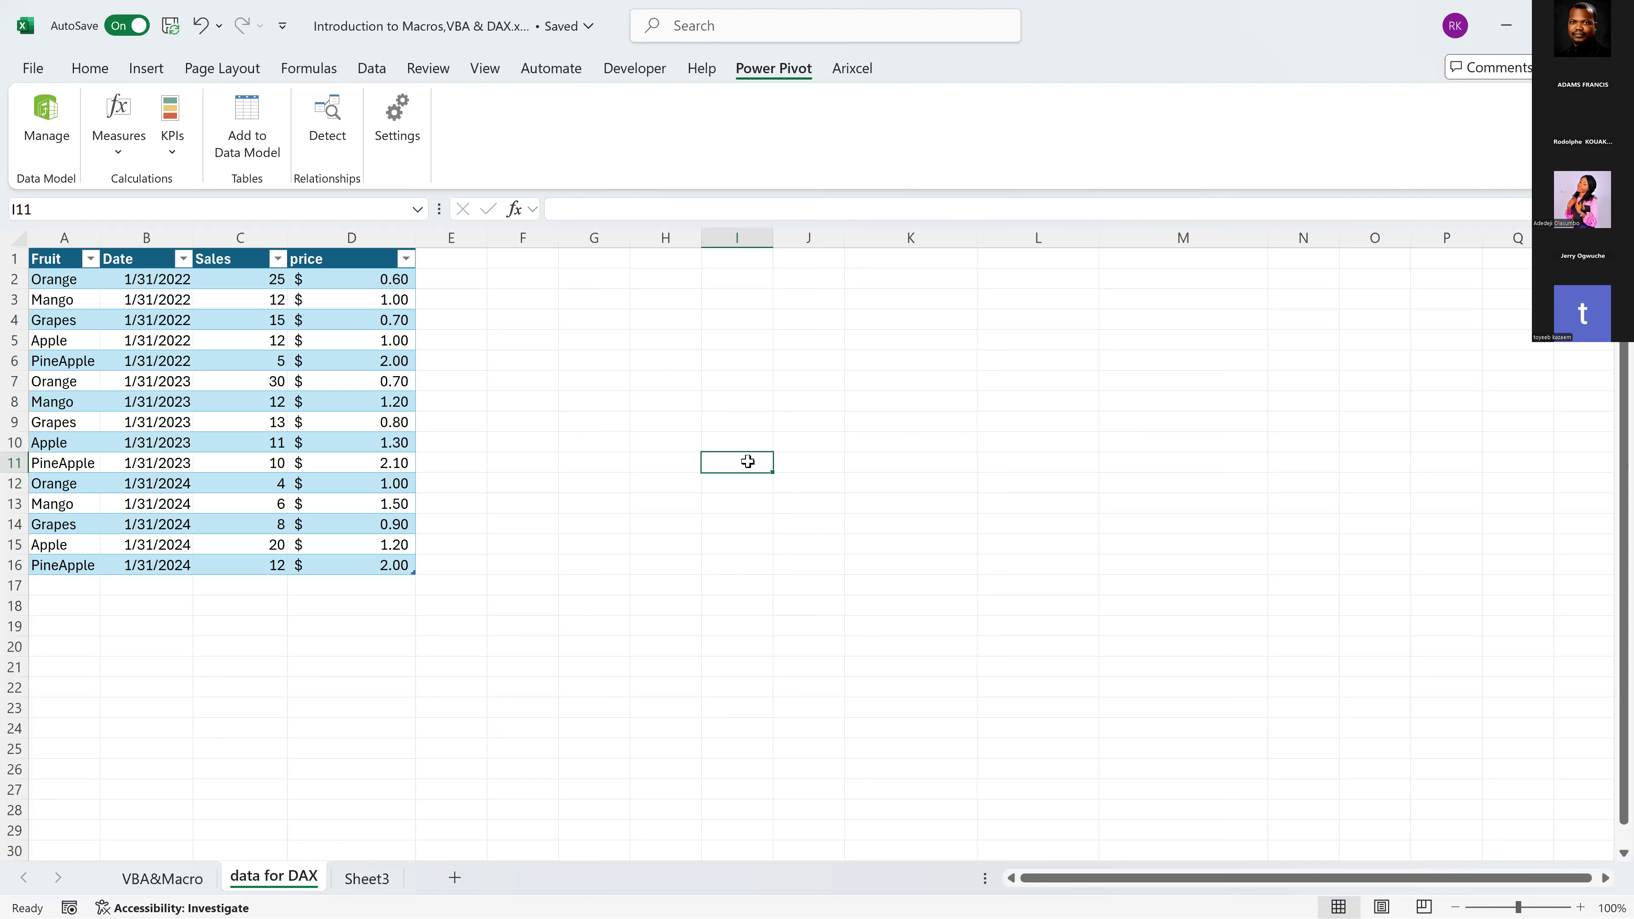
Try to add the fruit sales table in A1:D16 of the data for DAX sheet to the data model, then dismiss the message.
left_click(179, 881)
left_click(273, 879)
left_click_drag(53, 258, 394, 577)
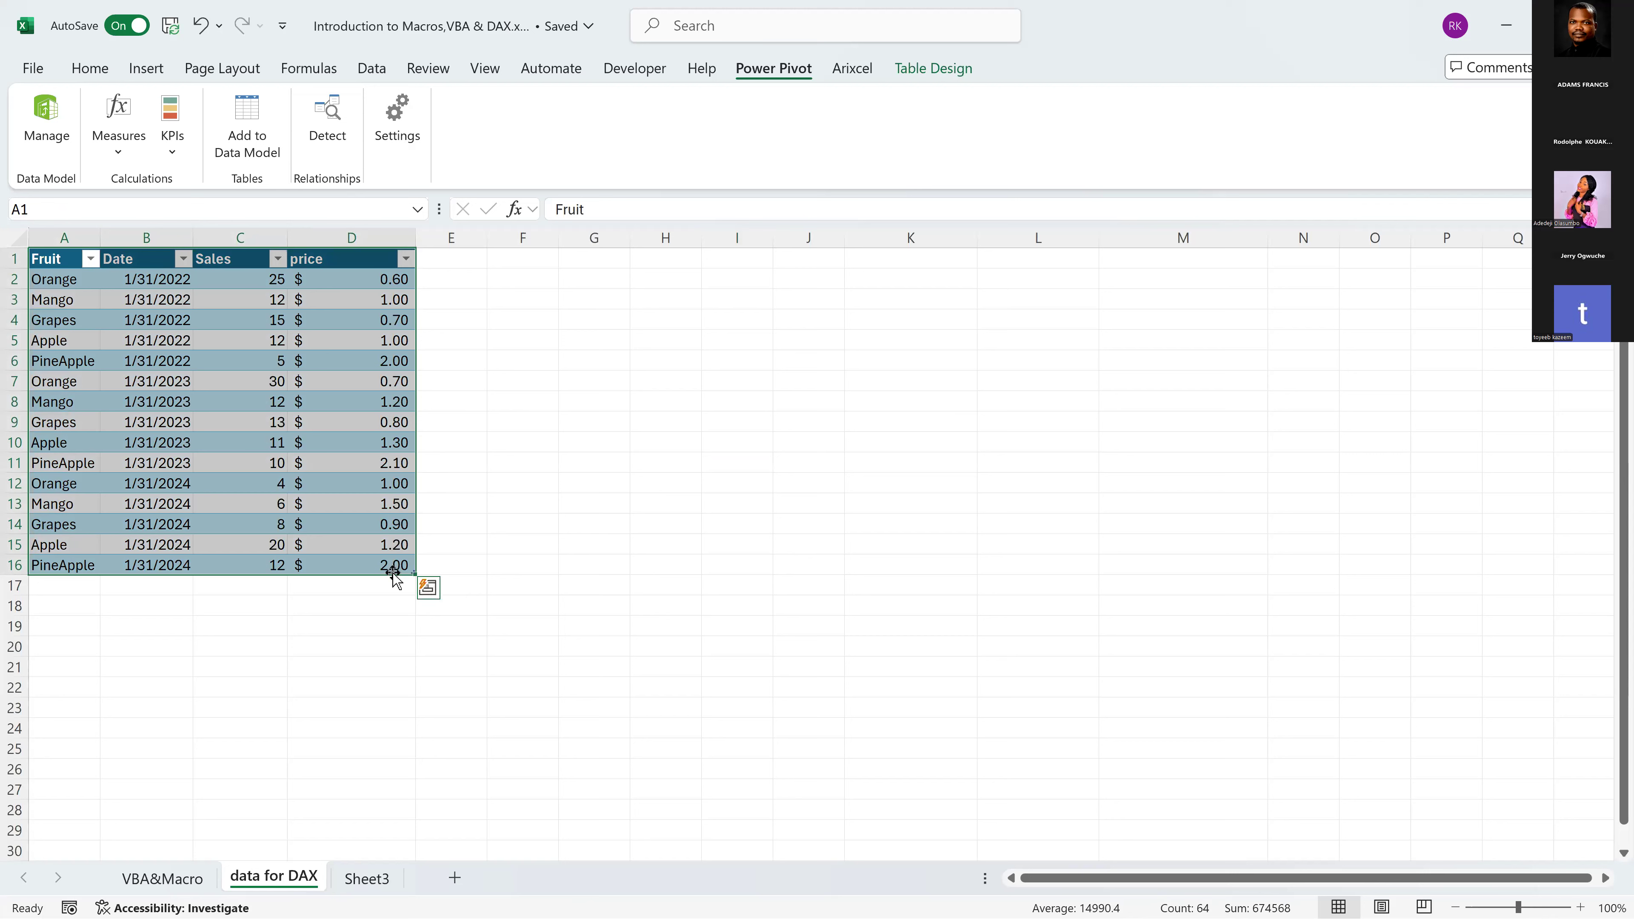
left_click(57, 259)
left_click_drag(57, 259, 390, 567)
double_click(777, 68)
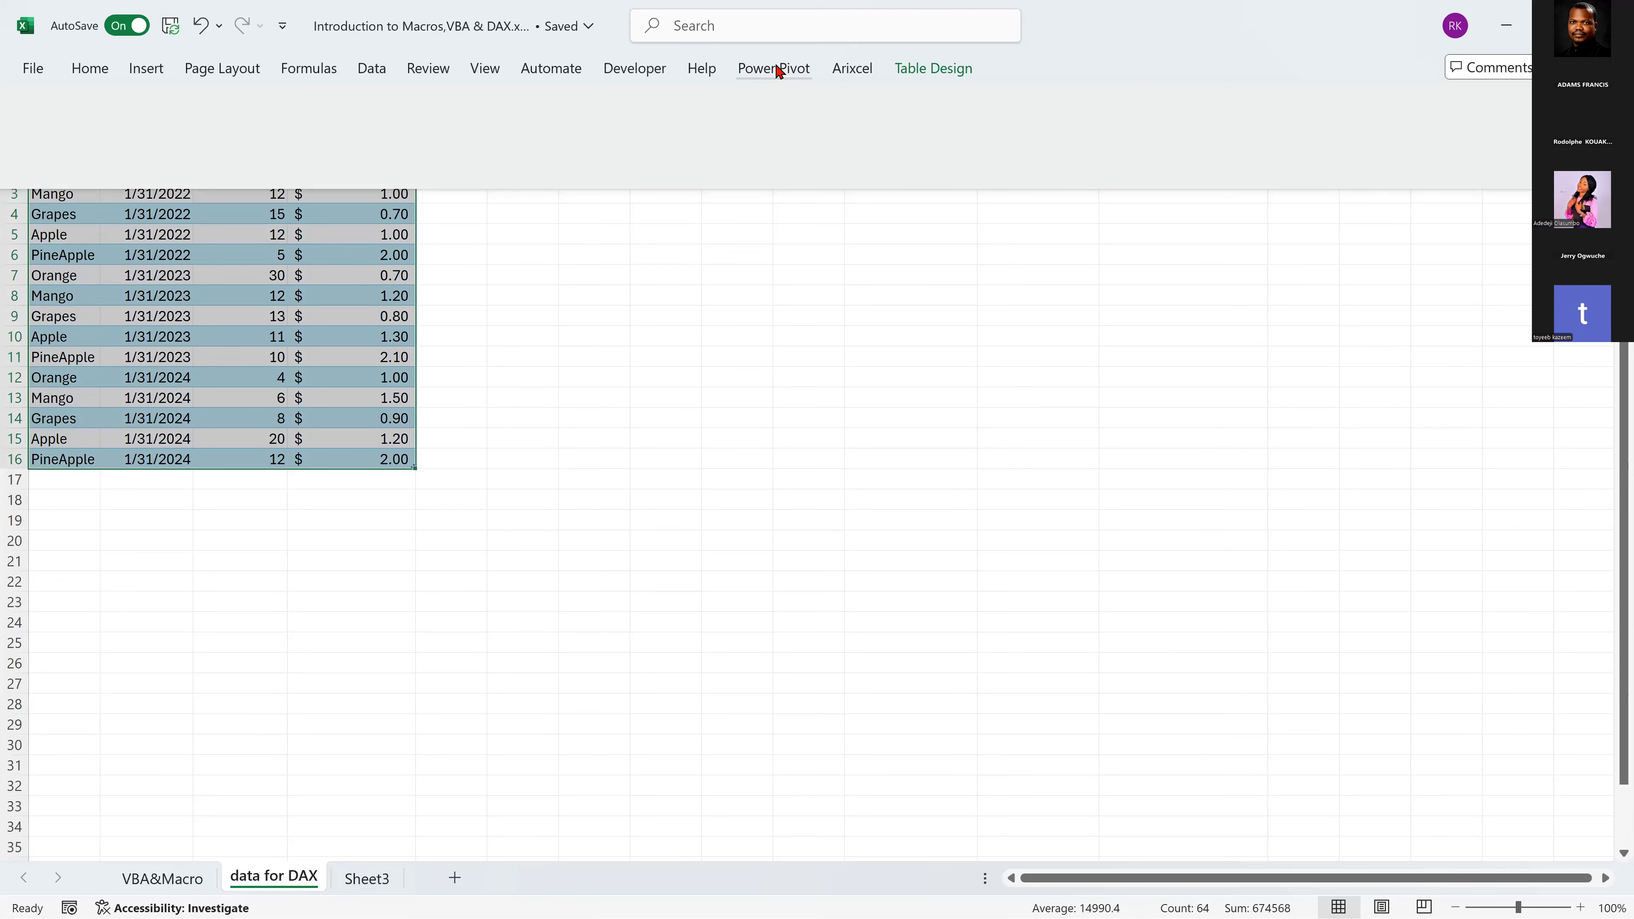
left_click(778, 68)
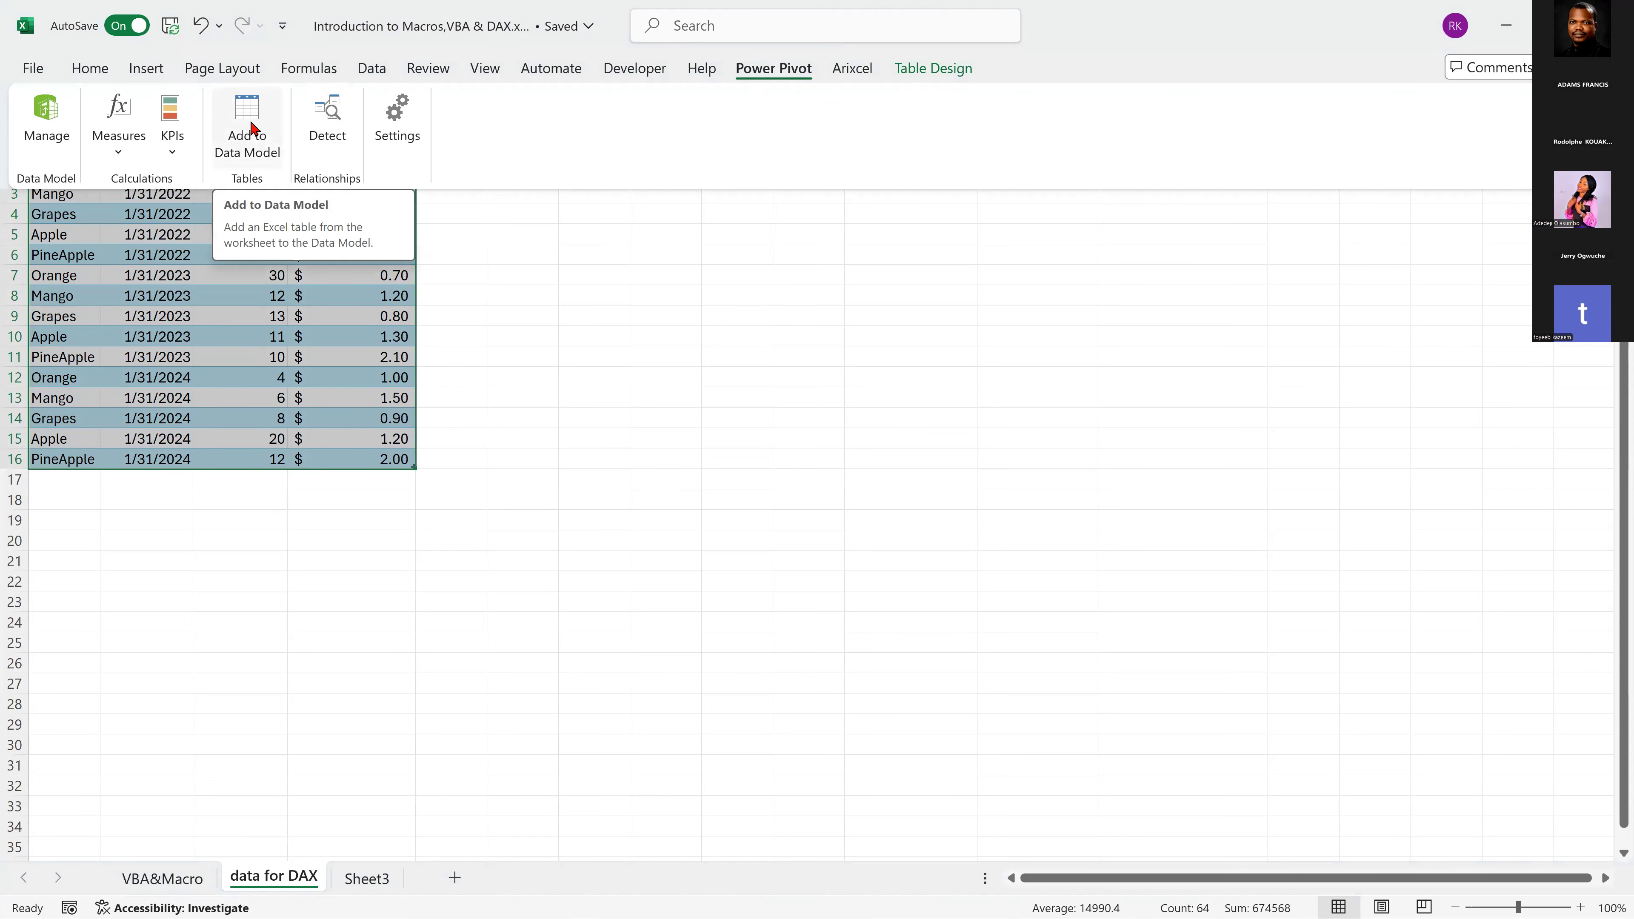
left_click(264, 143)
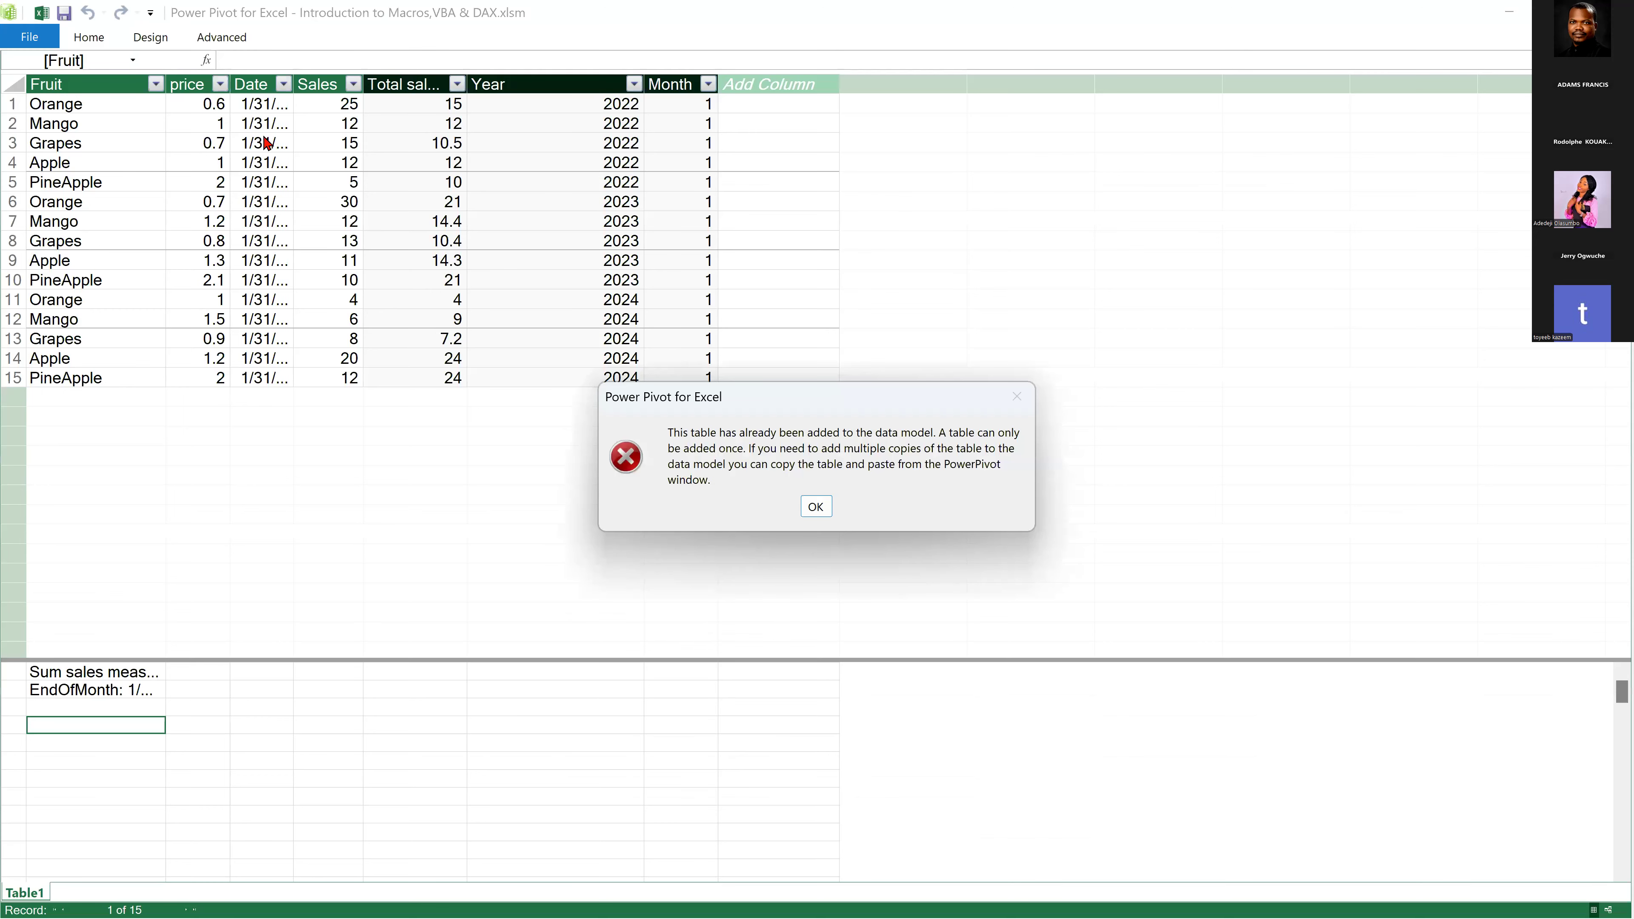
left_click(816, 508)
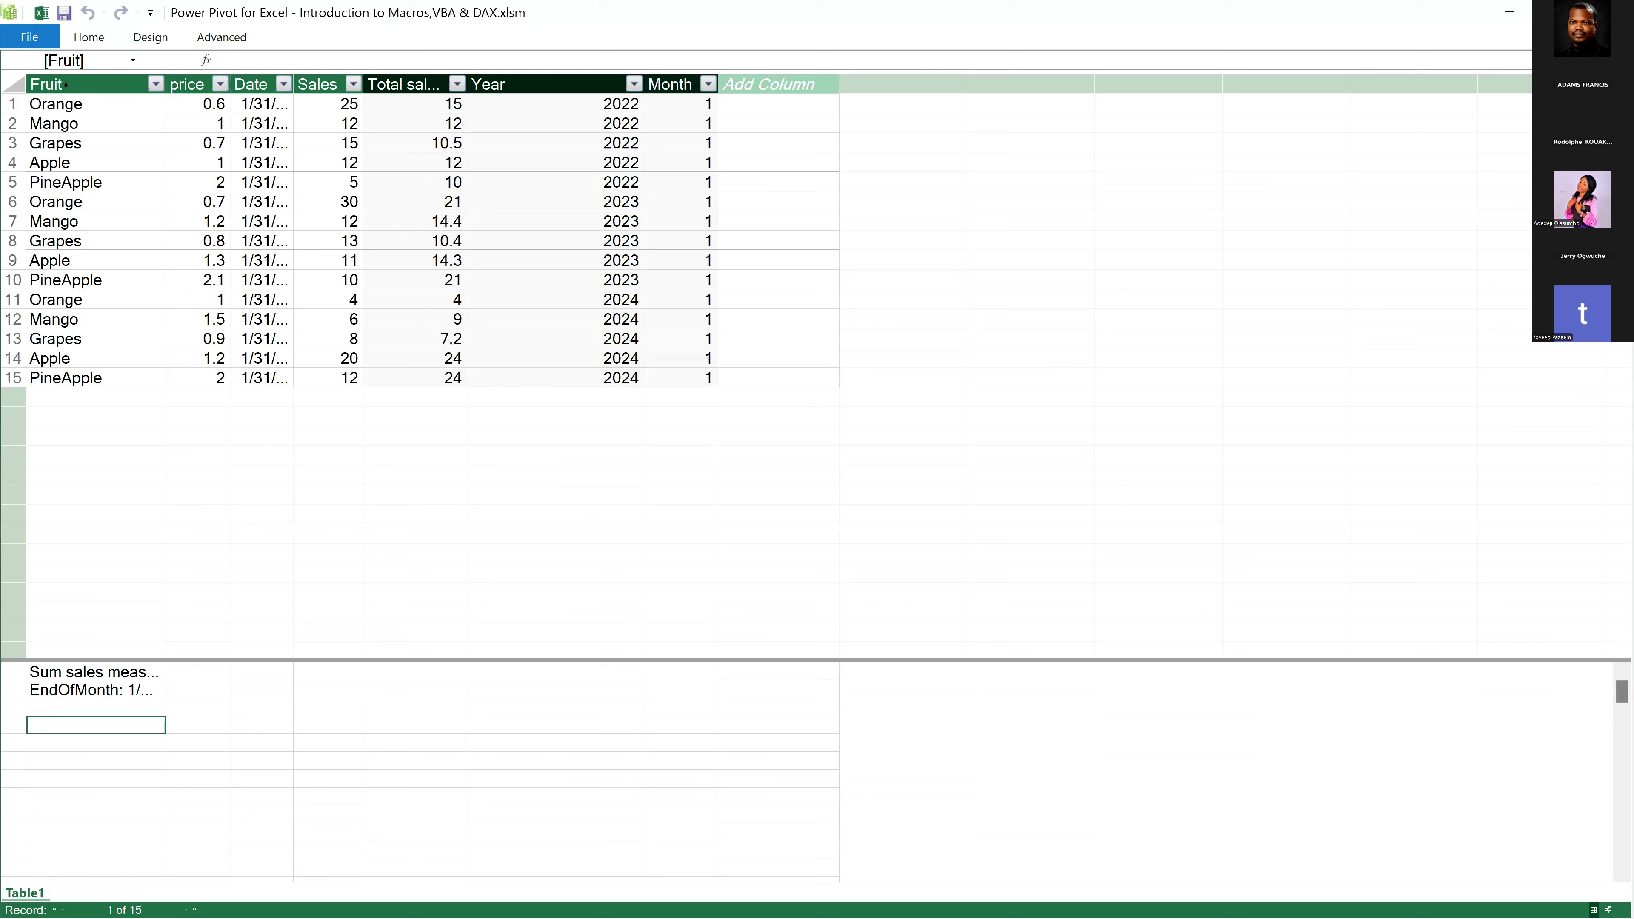
Highlight the Fruit, price, Date and Sales columns of Table1 in Power Pivot and return to the Excel worksheet.
mouse_move(93, 84)
left_mouse_down()
mouse_move(213, 104)
mouse_move(361, 93)
mouse_move(336, 86)
left_mouse_up()
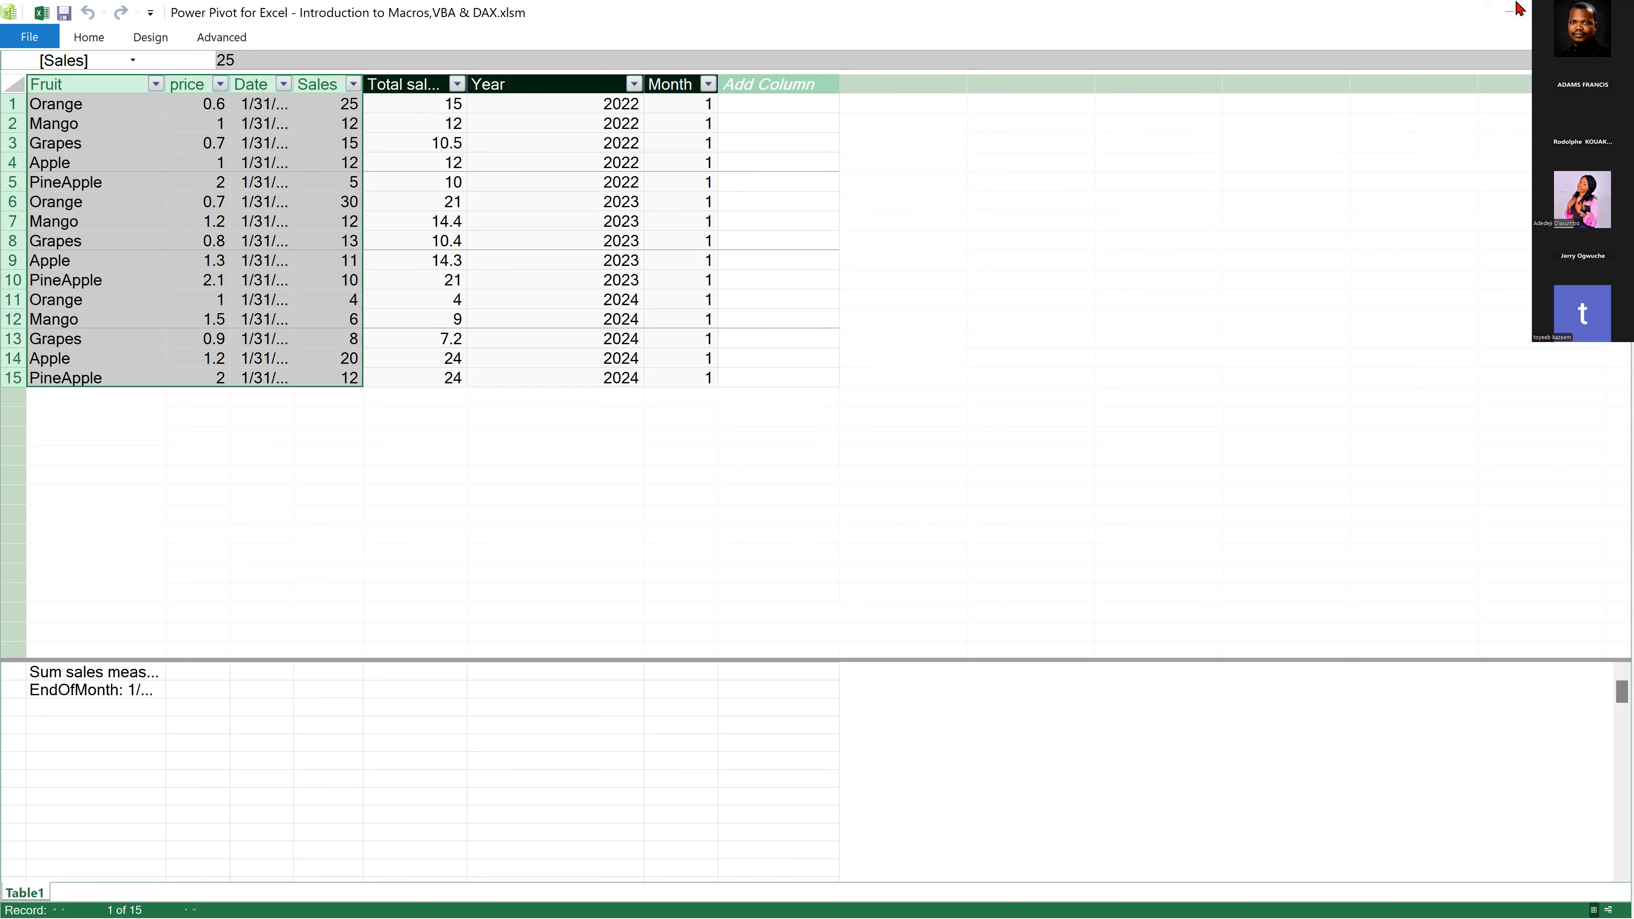
left_click(1520, 7)
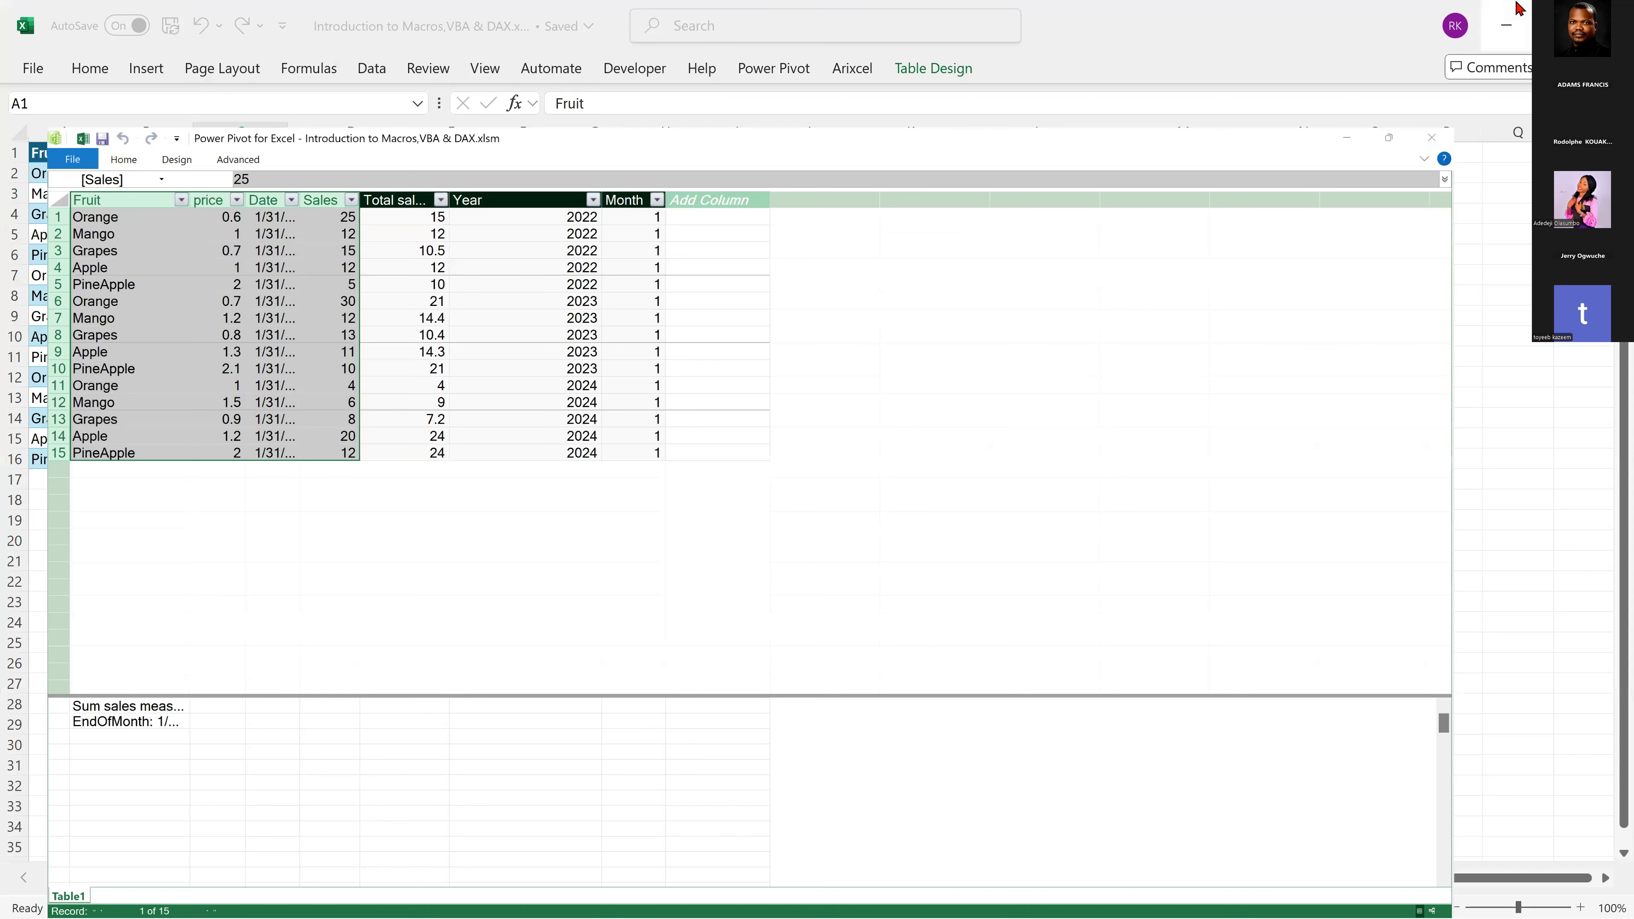
left_click(1520, 7)
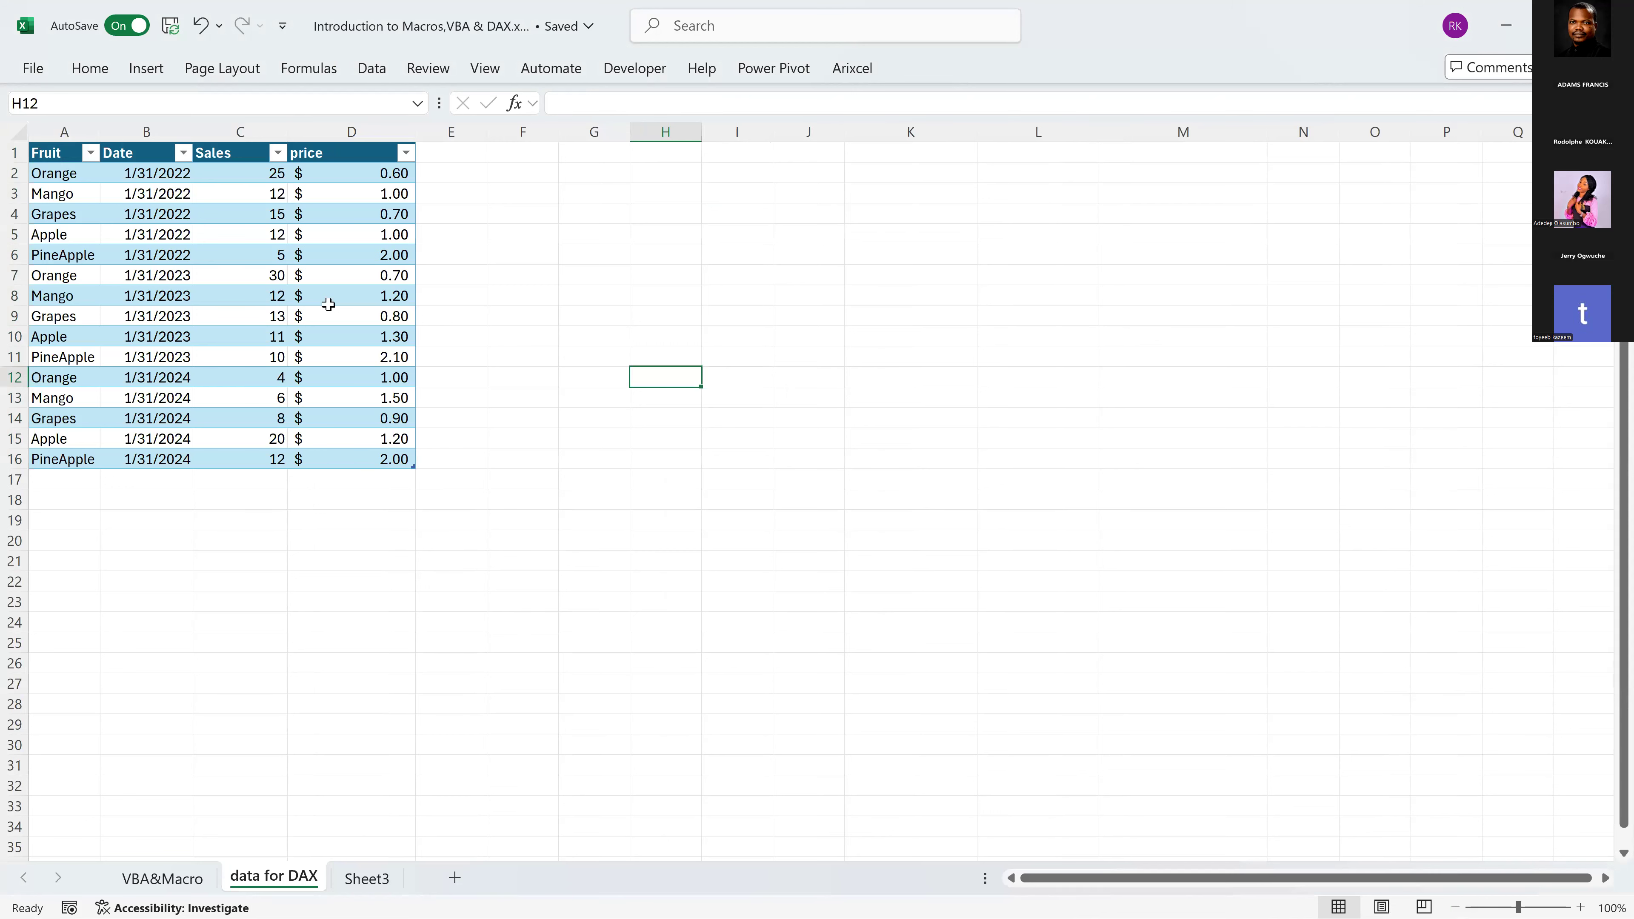
Examine the Fruit, Date, Sales and price columns of the worksheet table one by one.
left_click(68, 140)
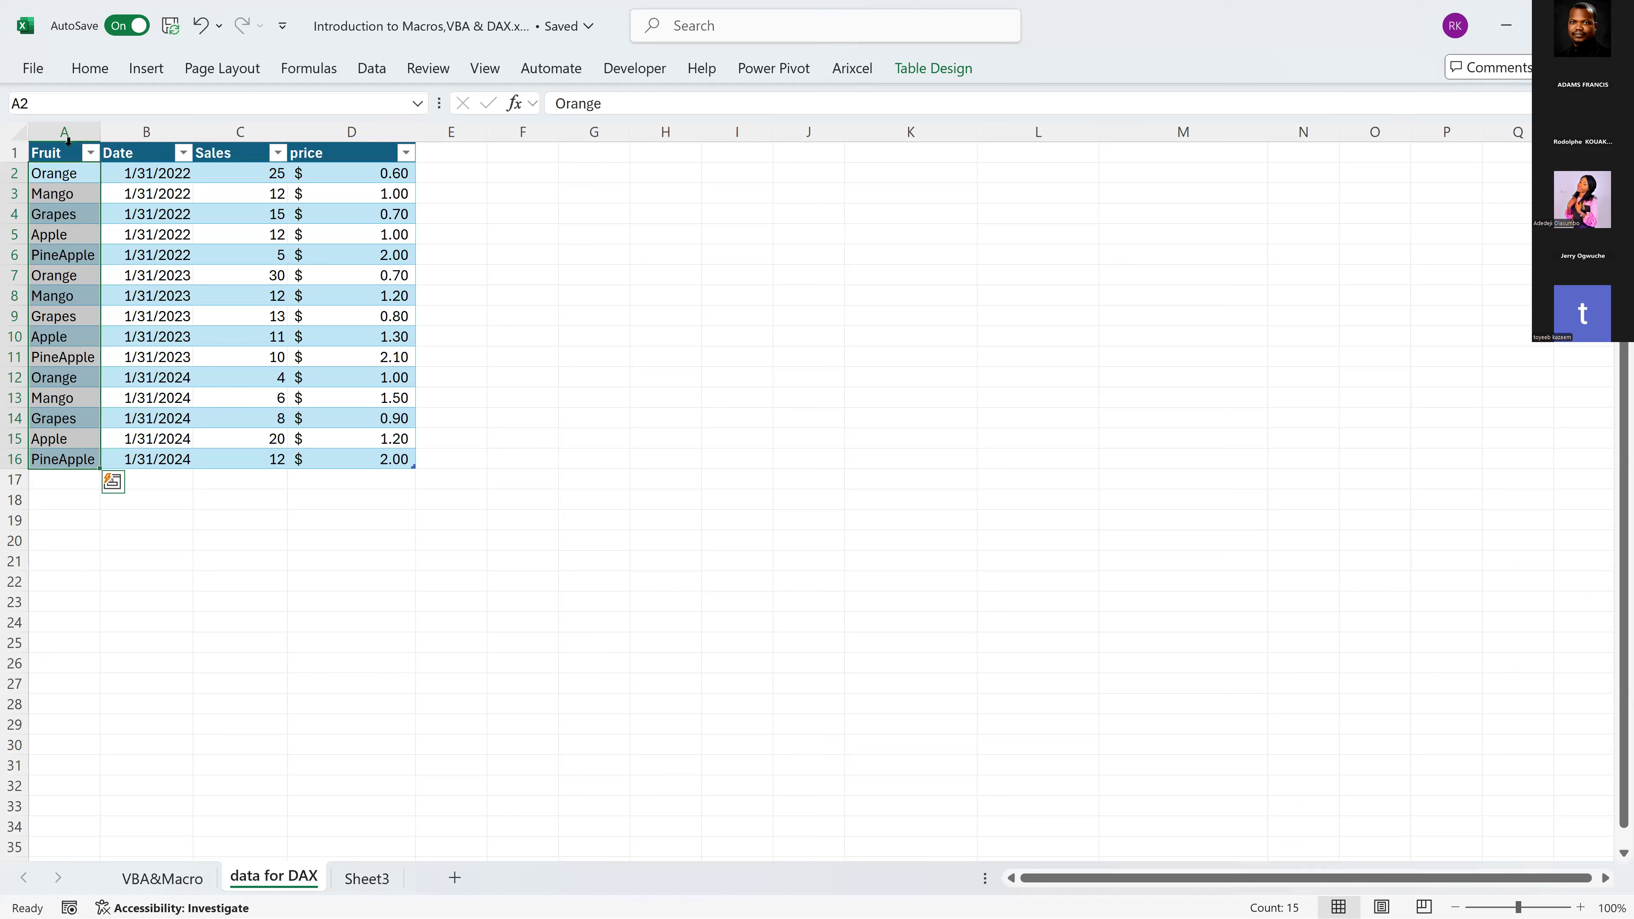
left_click(68, 141)
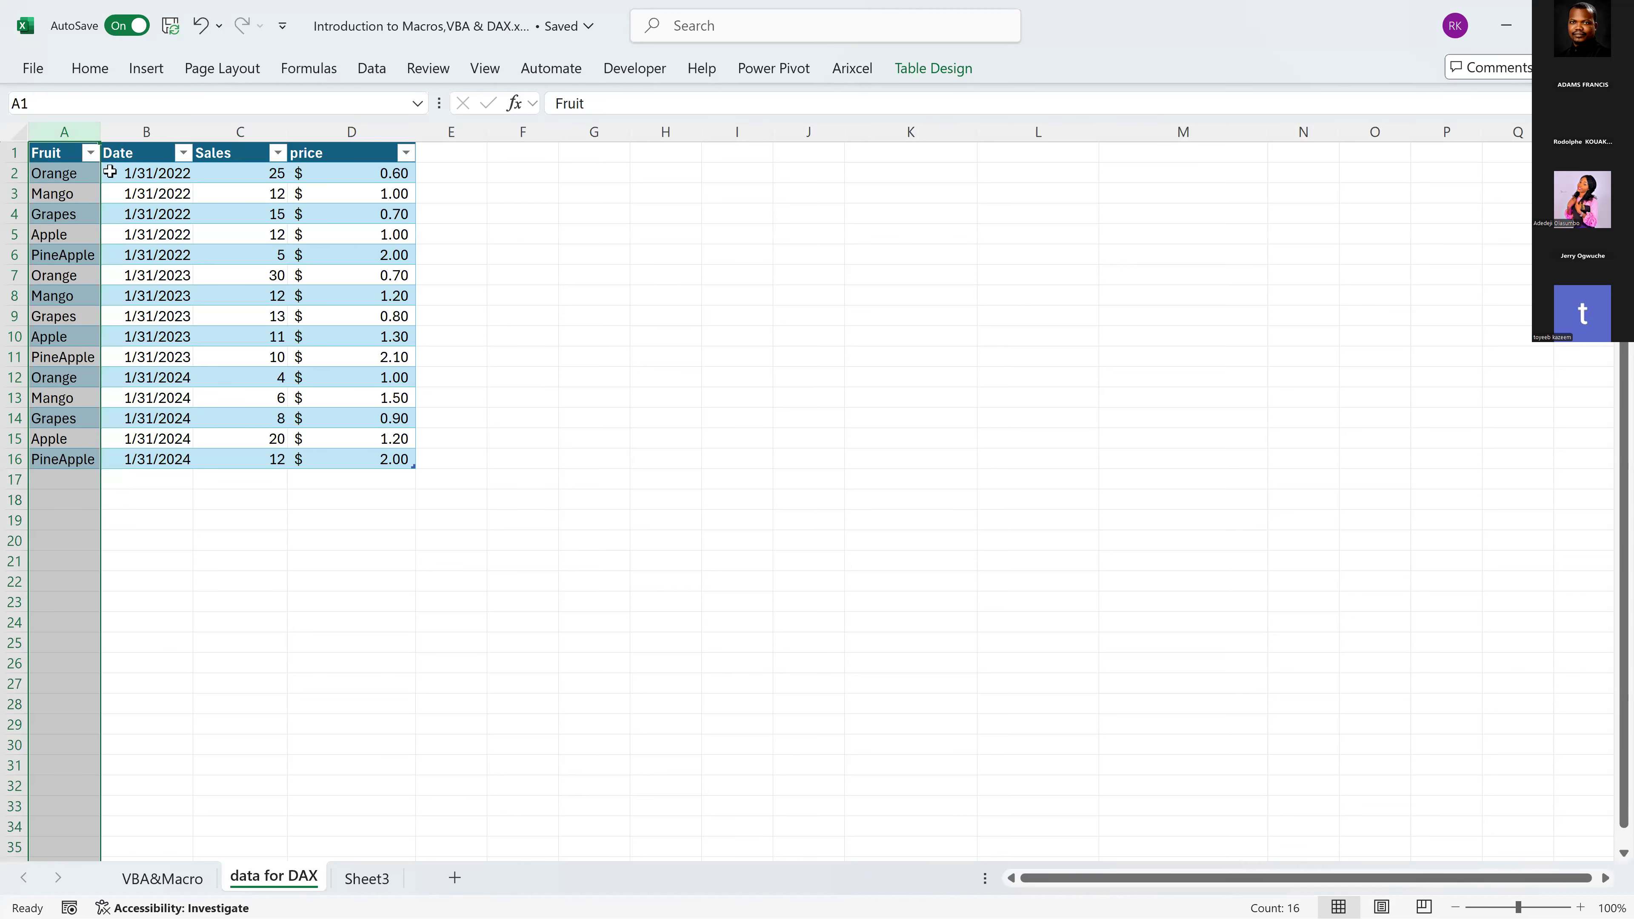
left_click(74, 270)
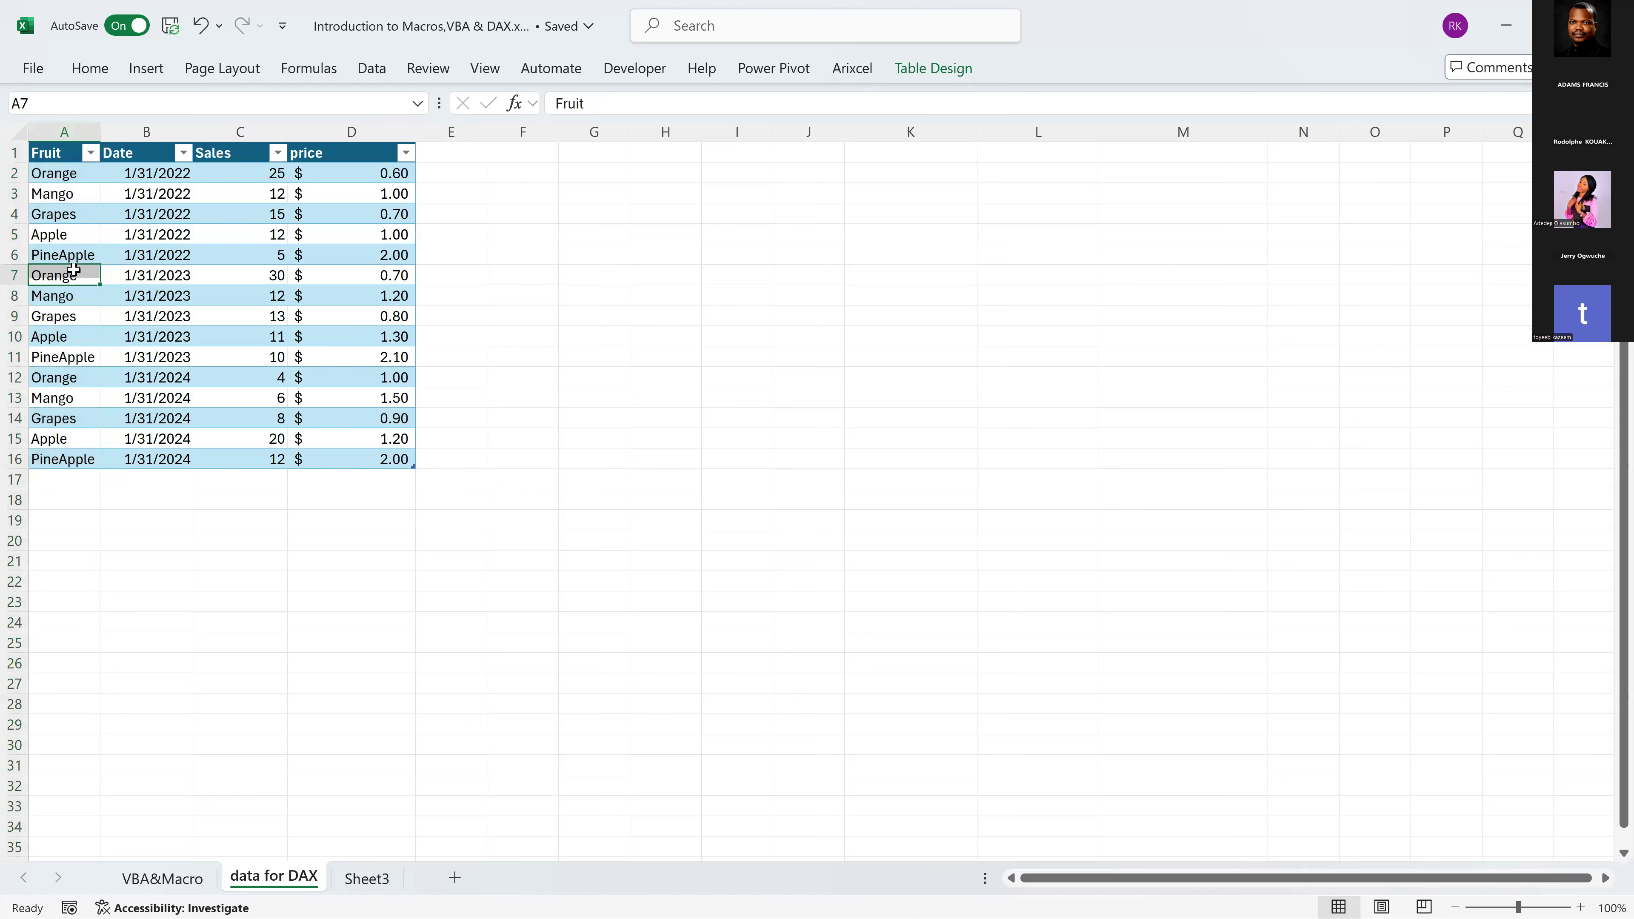
left_click(60, 151)
key("ctrl+a")
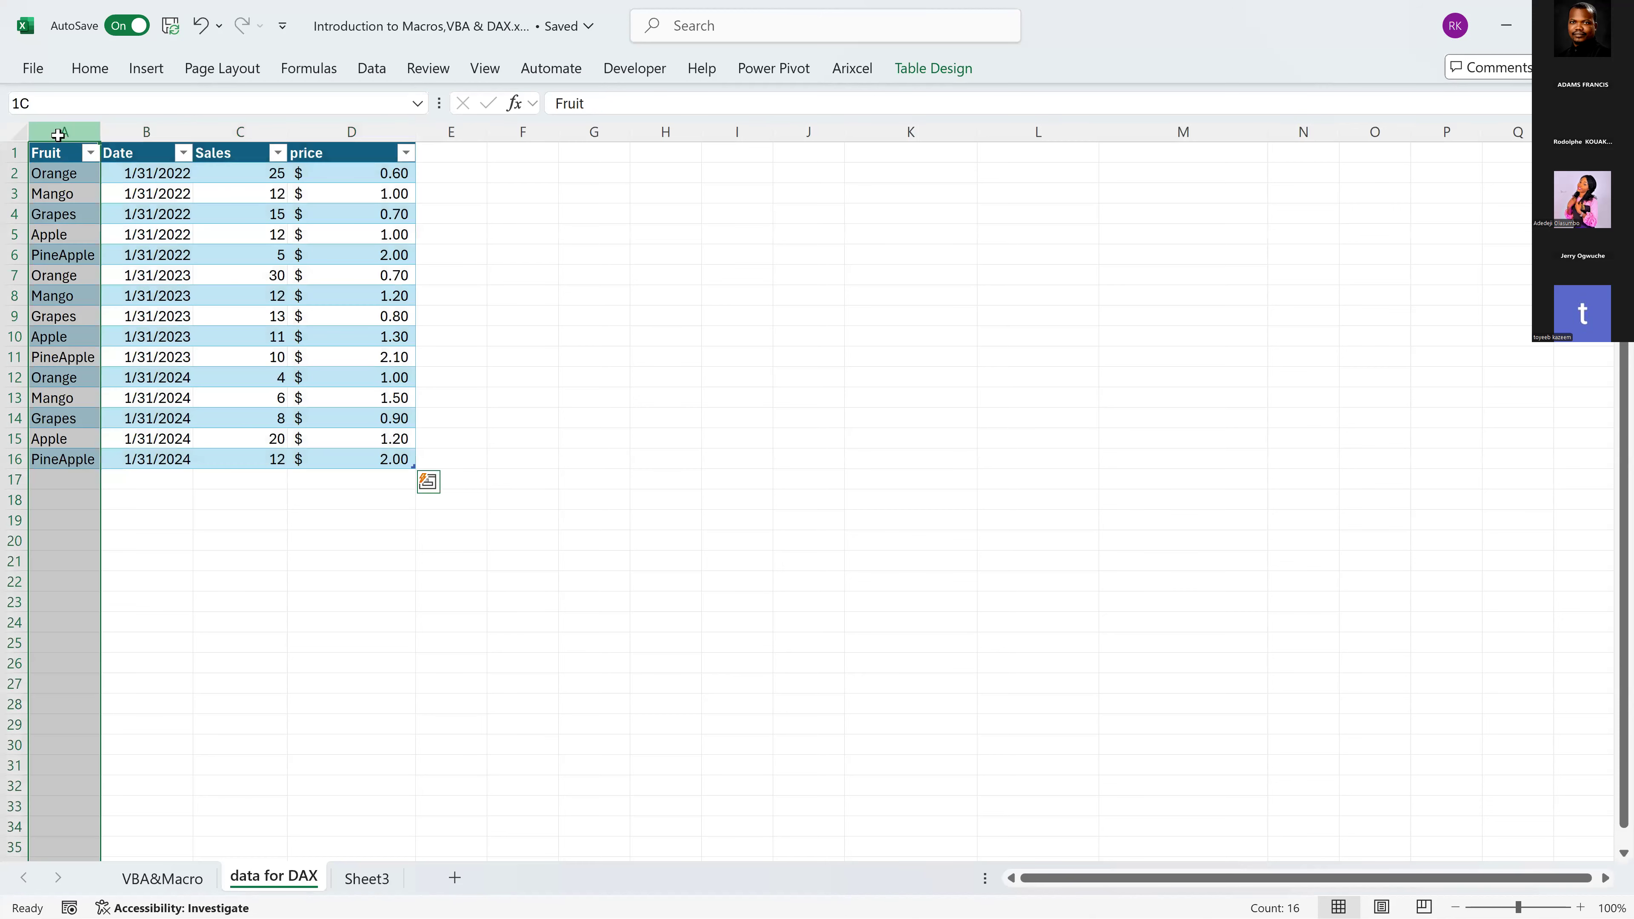
left_click_drag(49, 172, 64, 459)
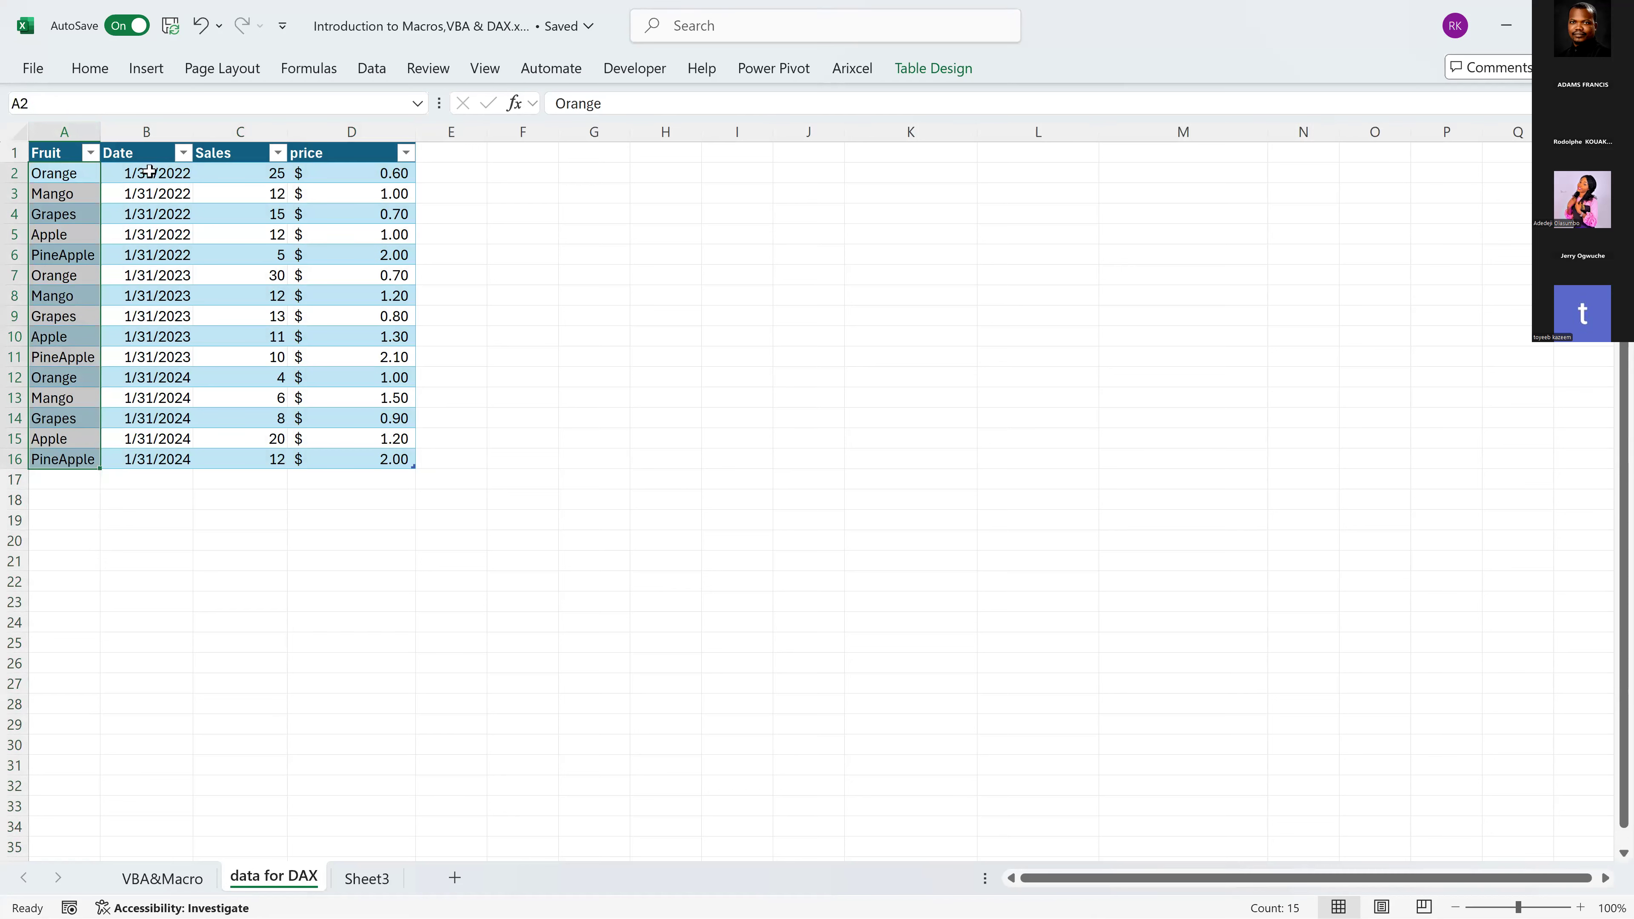
left_click_drag(149, 171, 156, 465)
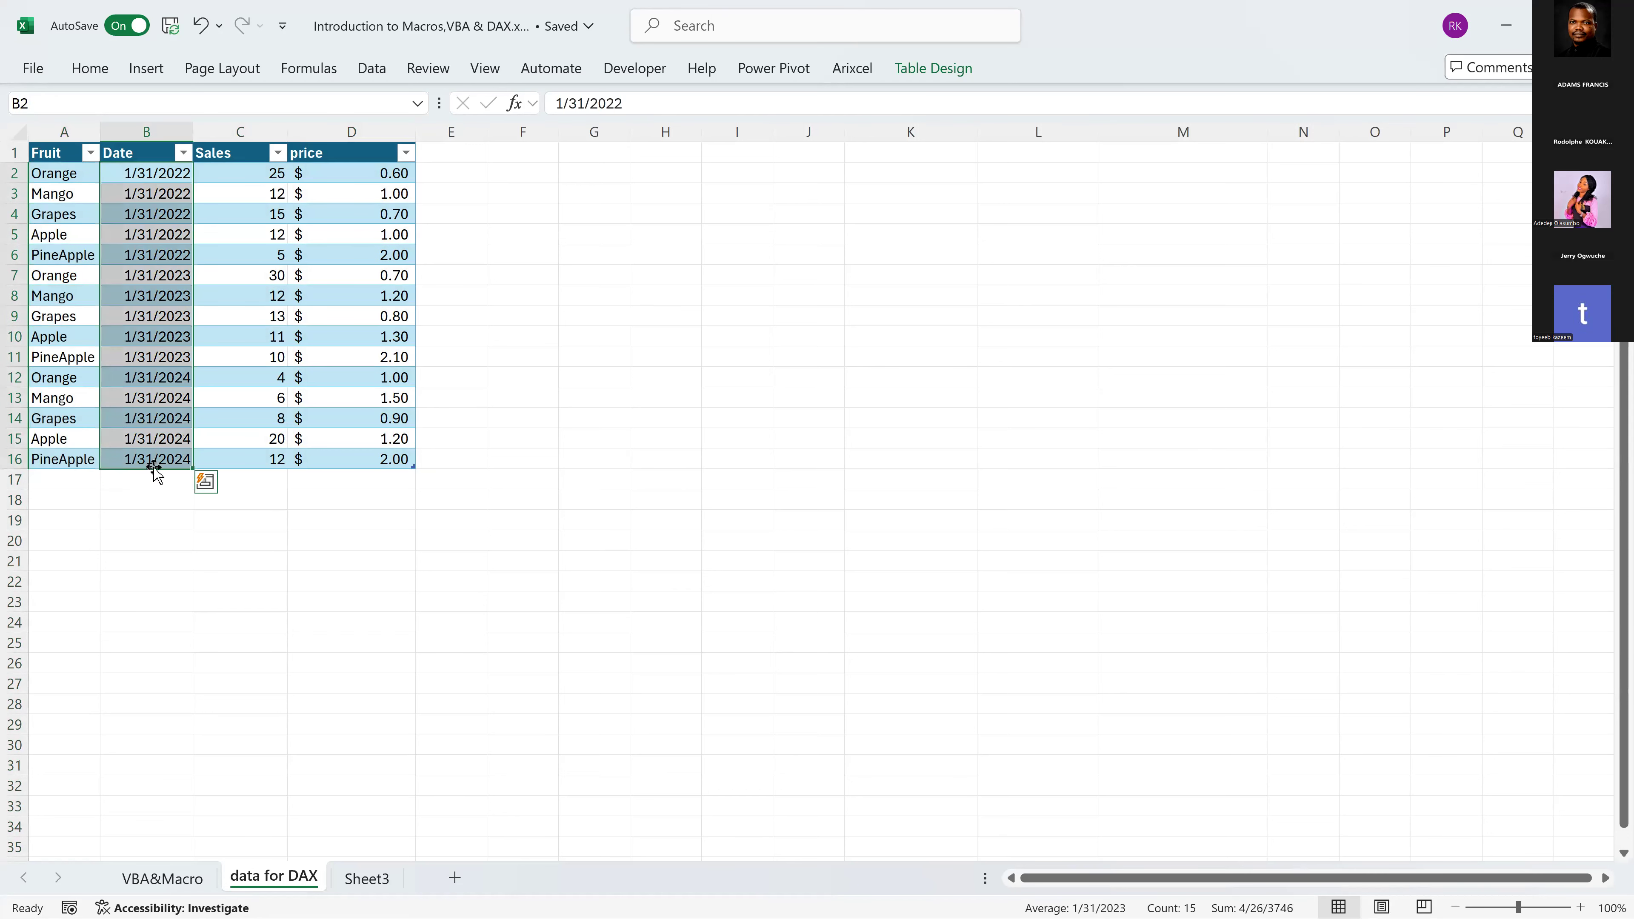
left_click_drag(234, 169, 257, 456)
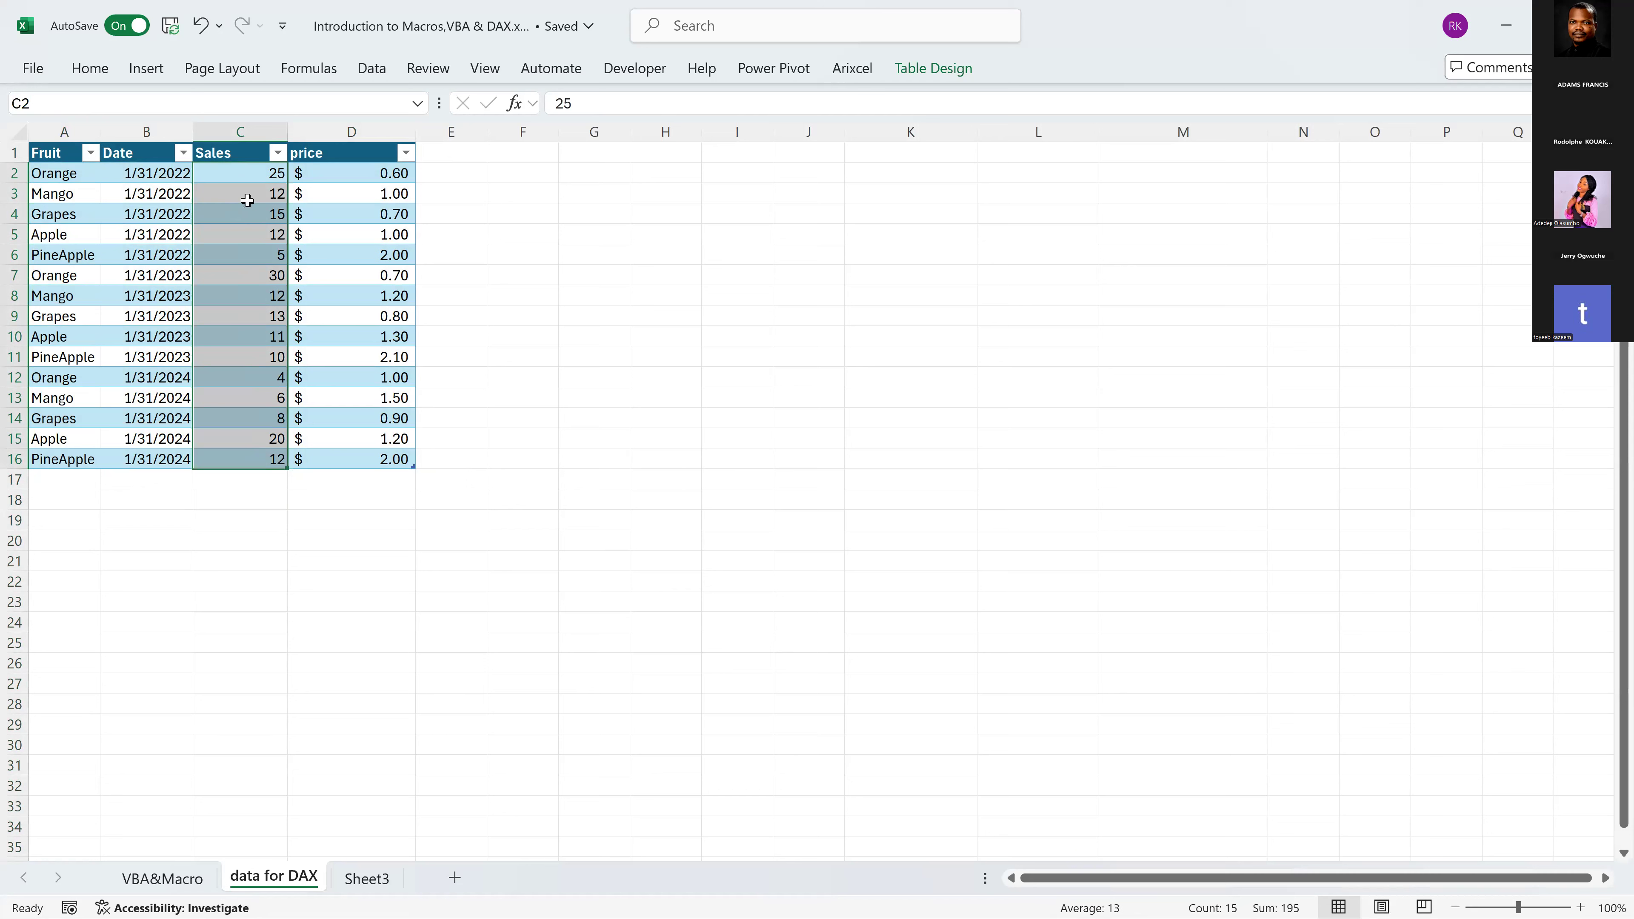
left_click(348, 174)
left_click_drag(349, 175, 358, 460)
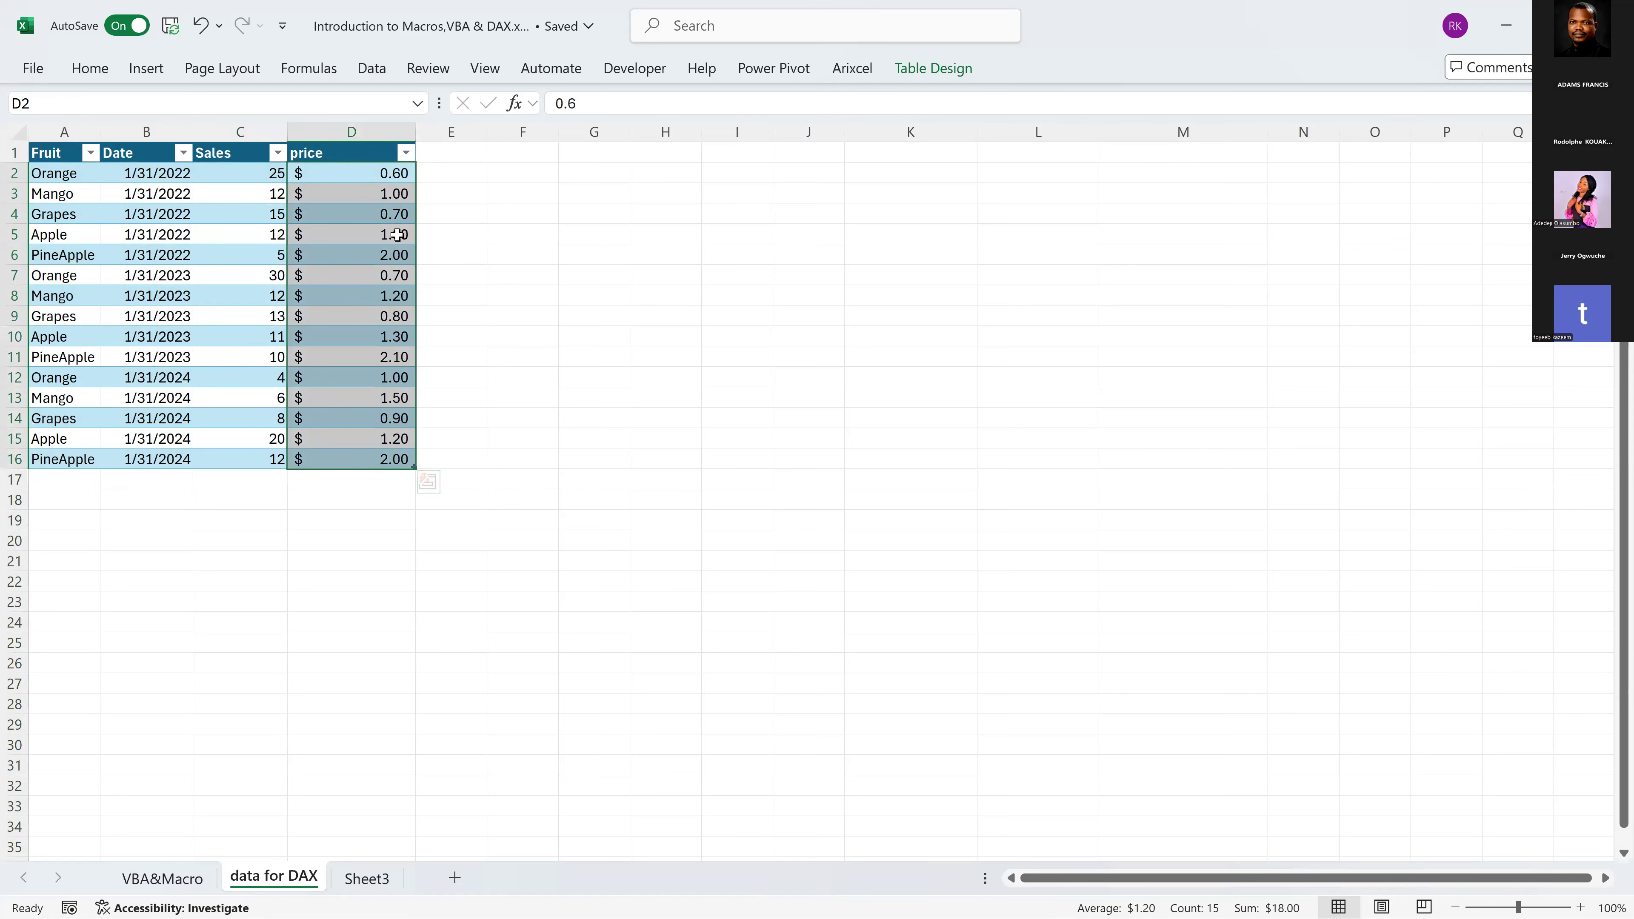
left_click(350, 172)
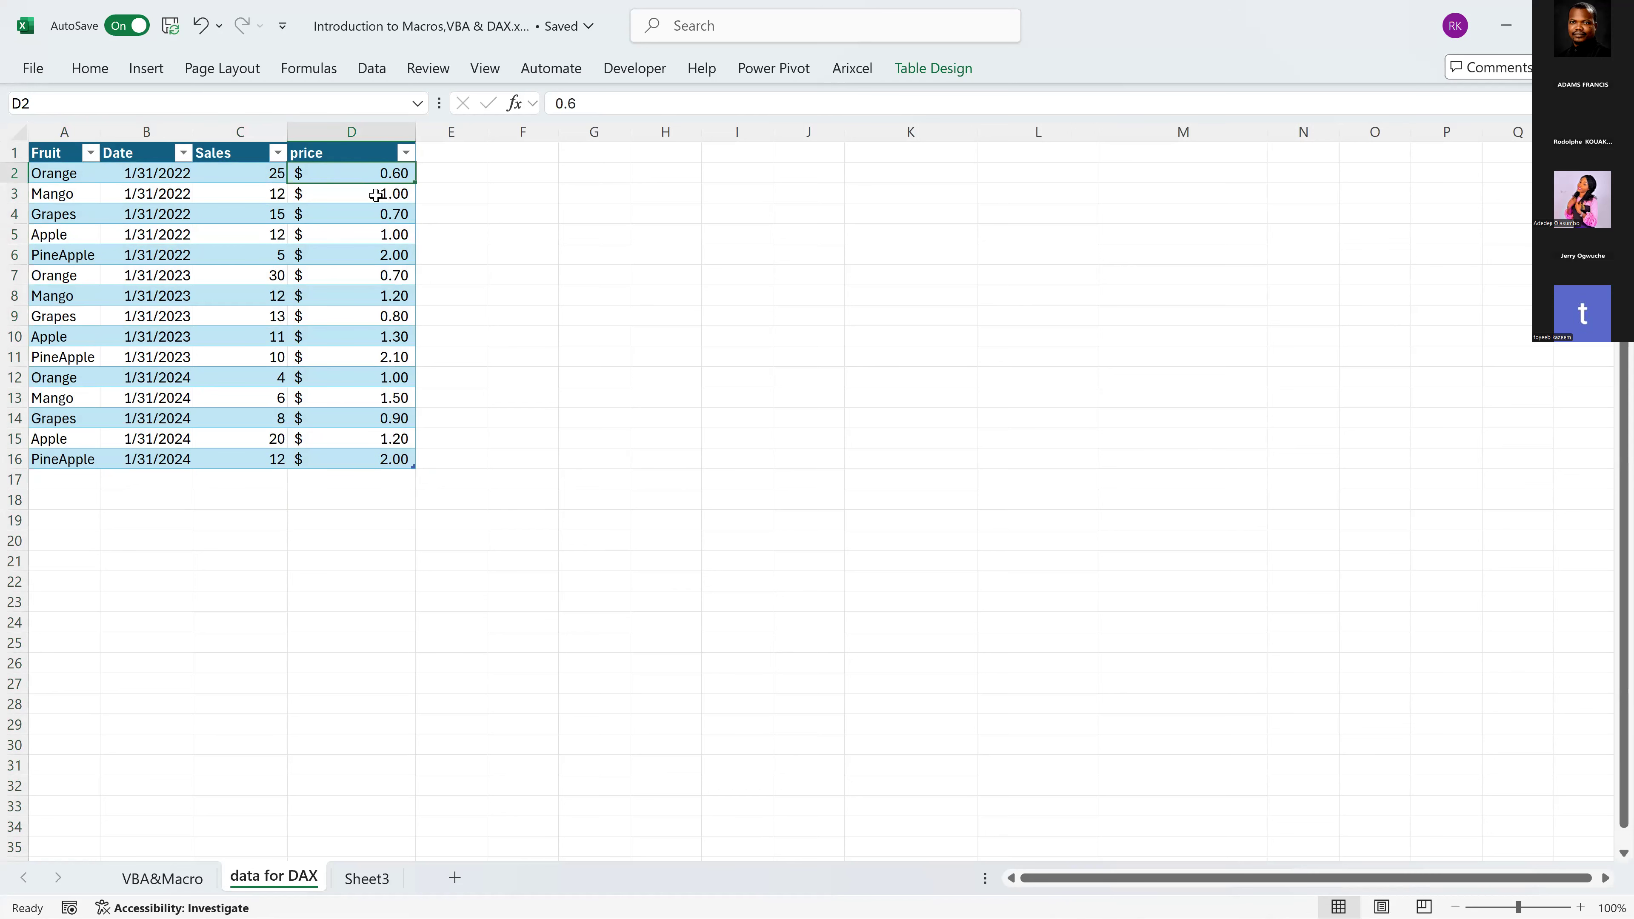
left_click(76, 175)
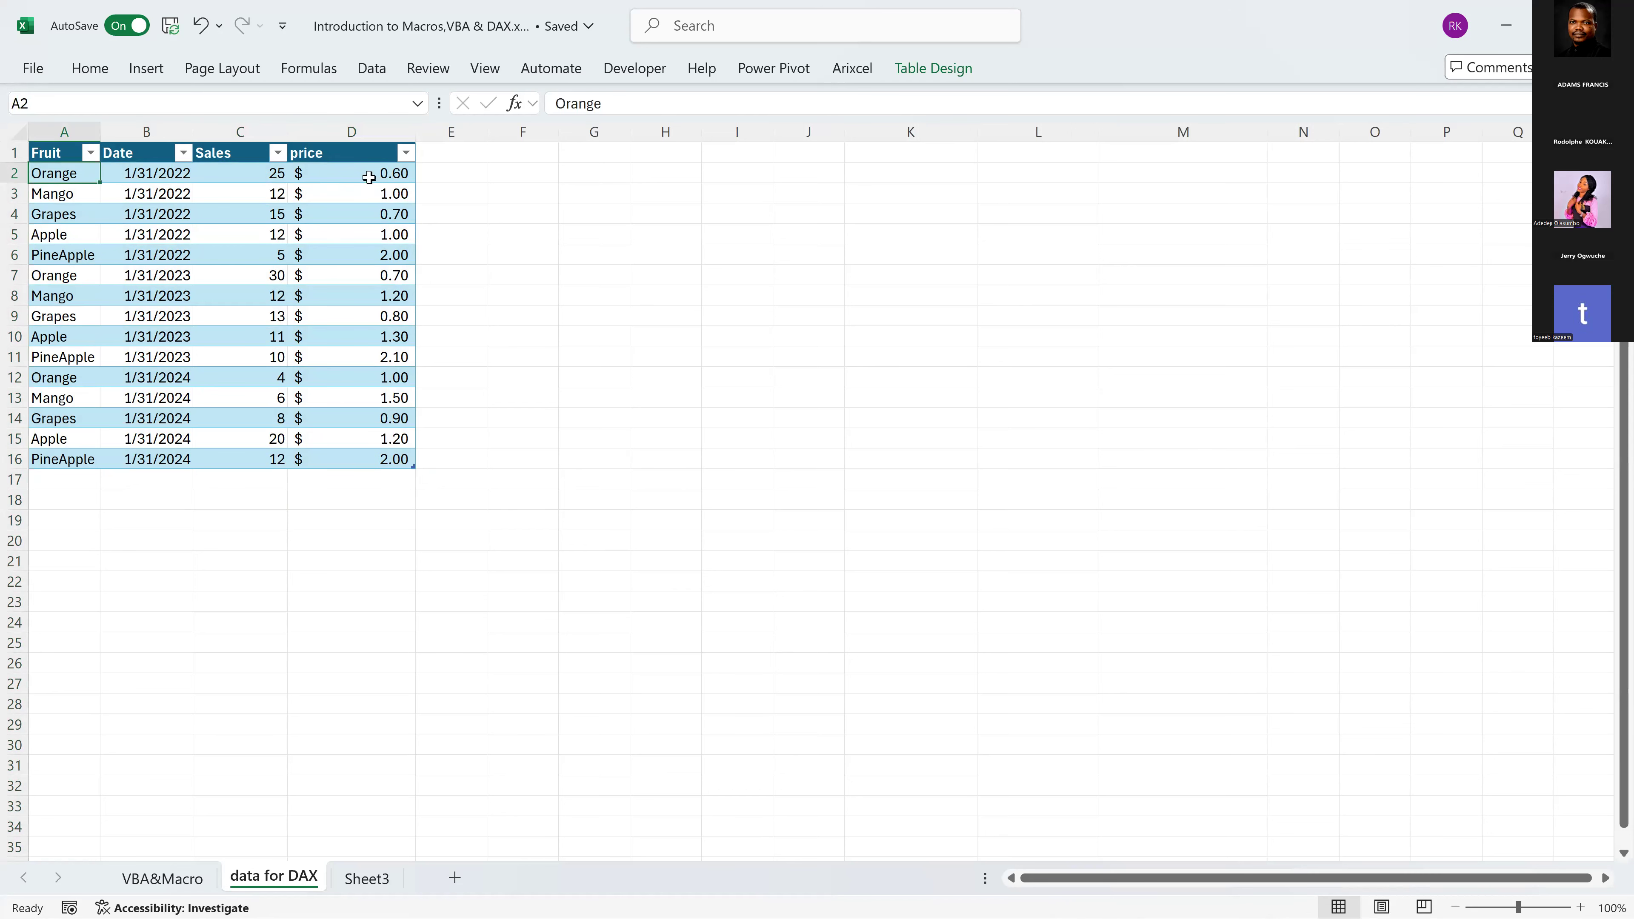
left_click(369, 177)
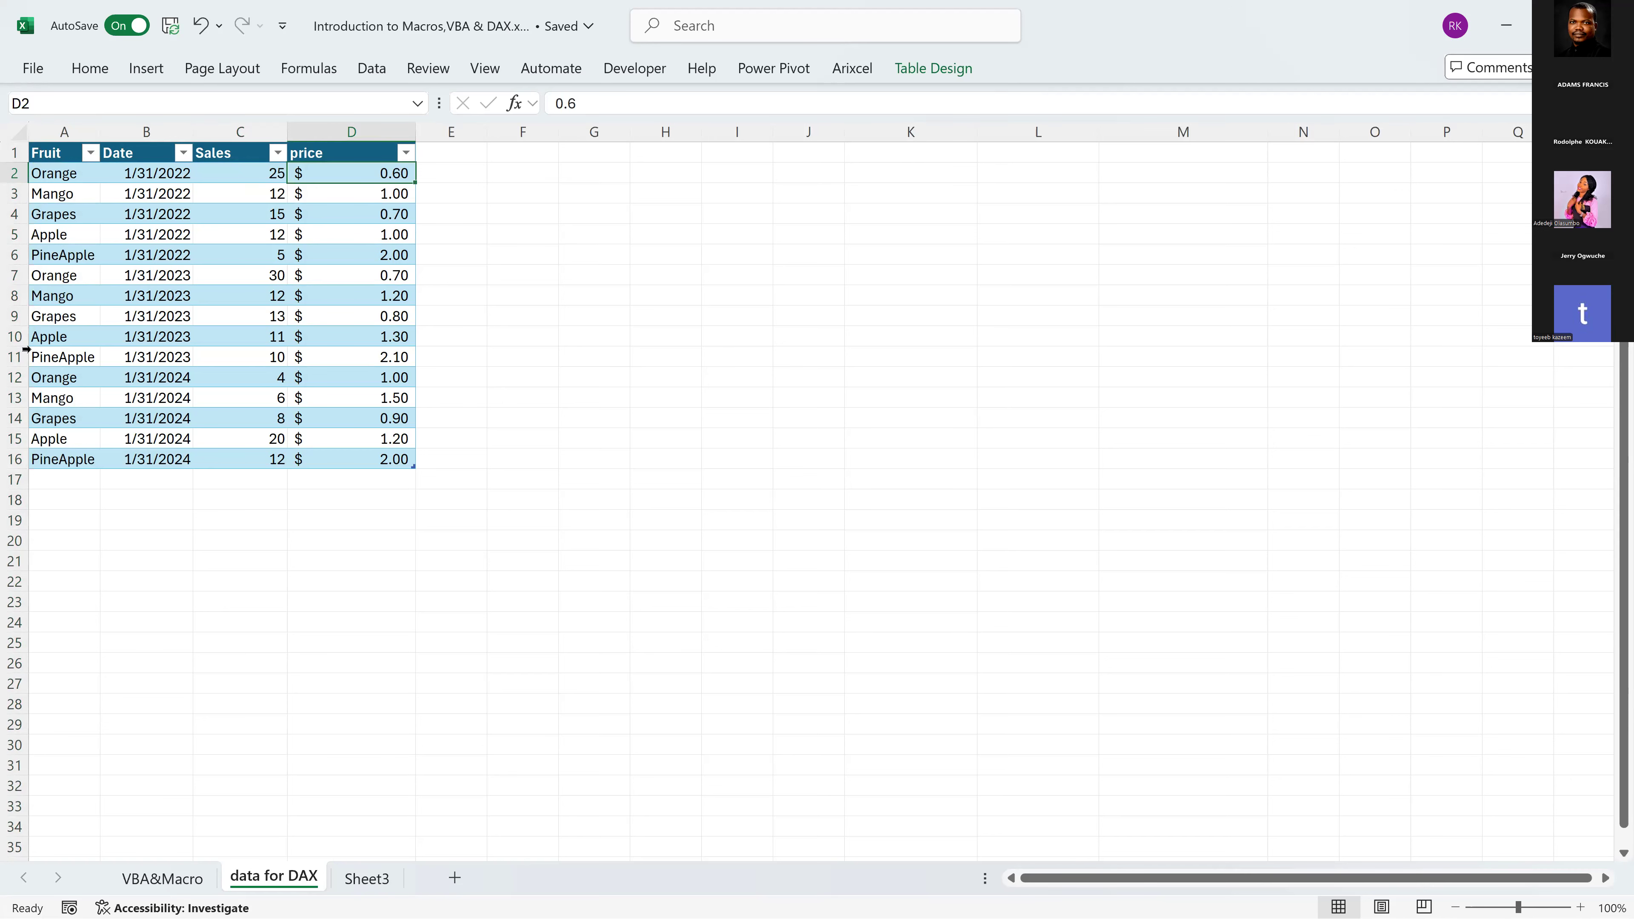
Review the table's data rows, its header row and the Fruit entries in A2:A16.
left_click_drag(115, 260, 454, 411)
left_click_drag(65, 193, 402, 466)
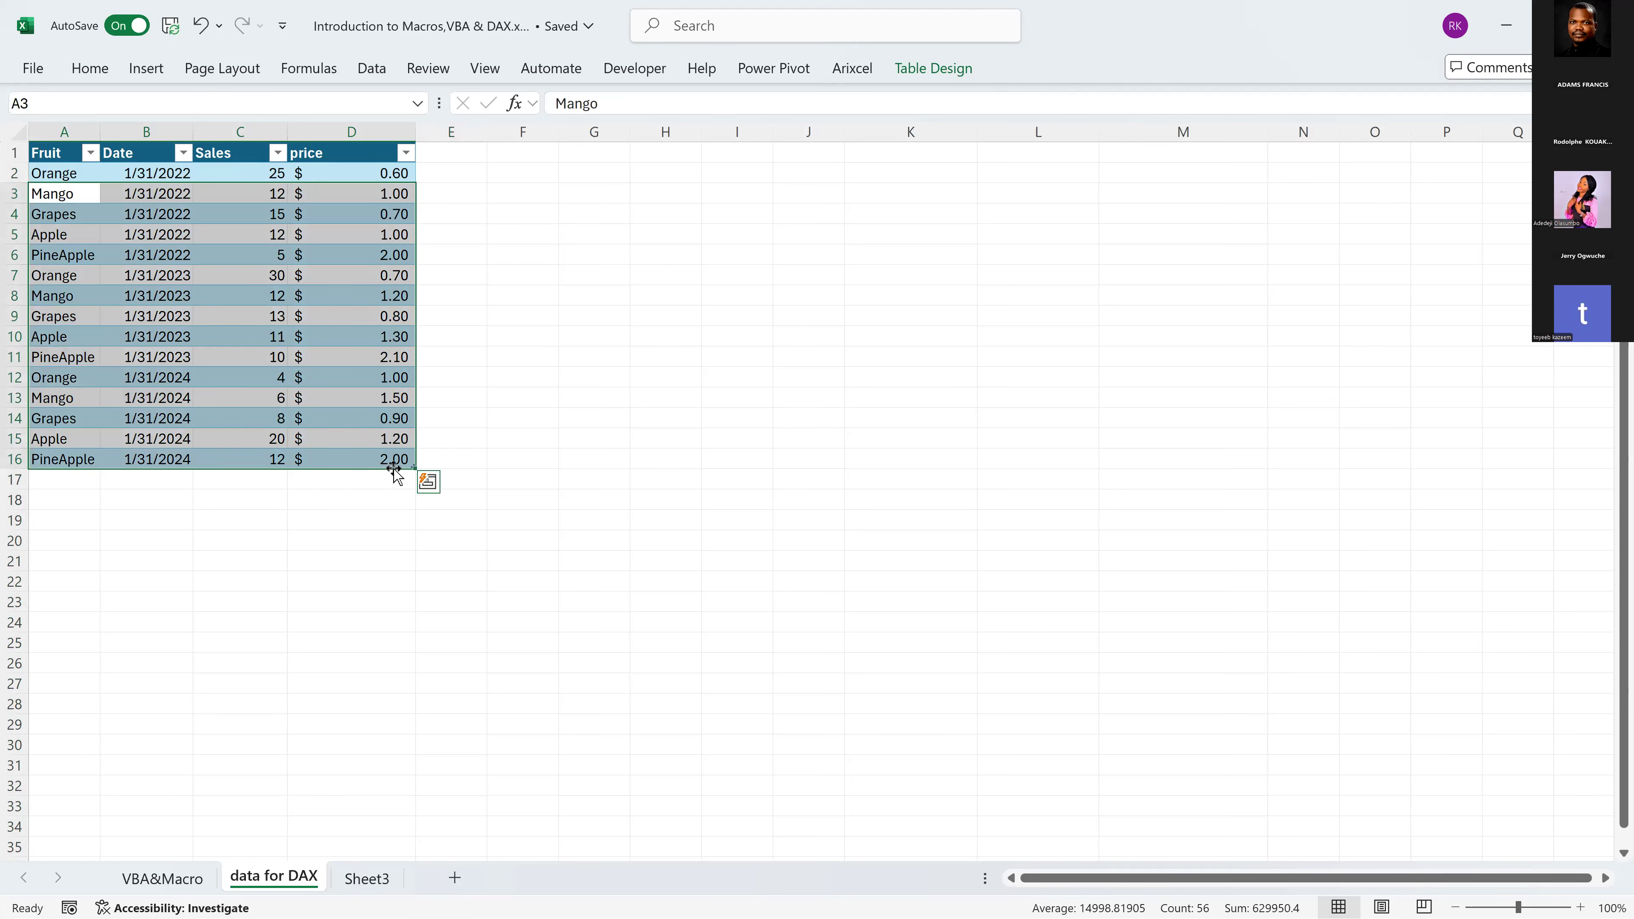
left_click_drag(78, 168, 379, 461)
left_click(20, 157)
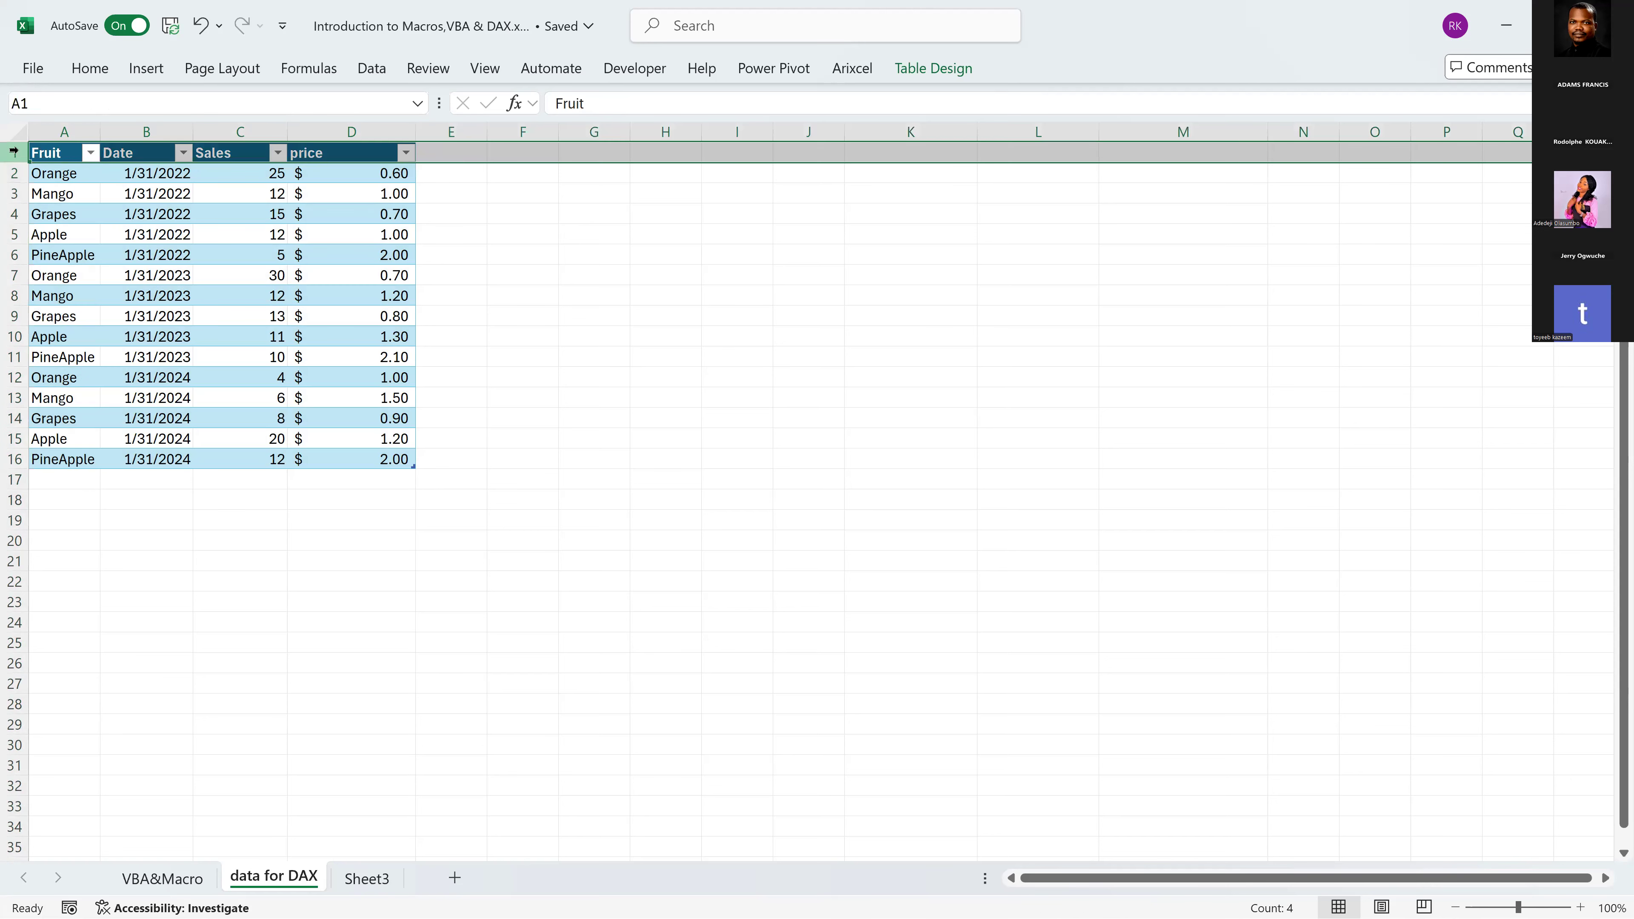
left_click_drag(57, 175, 74, 456)
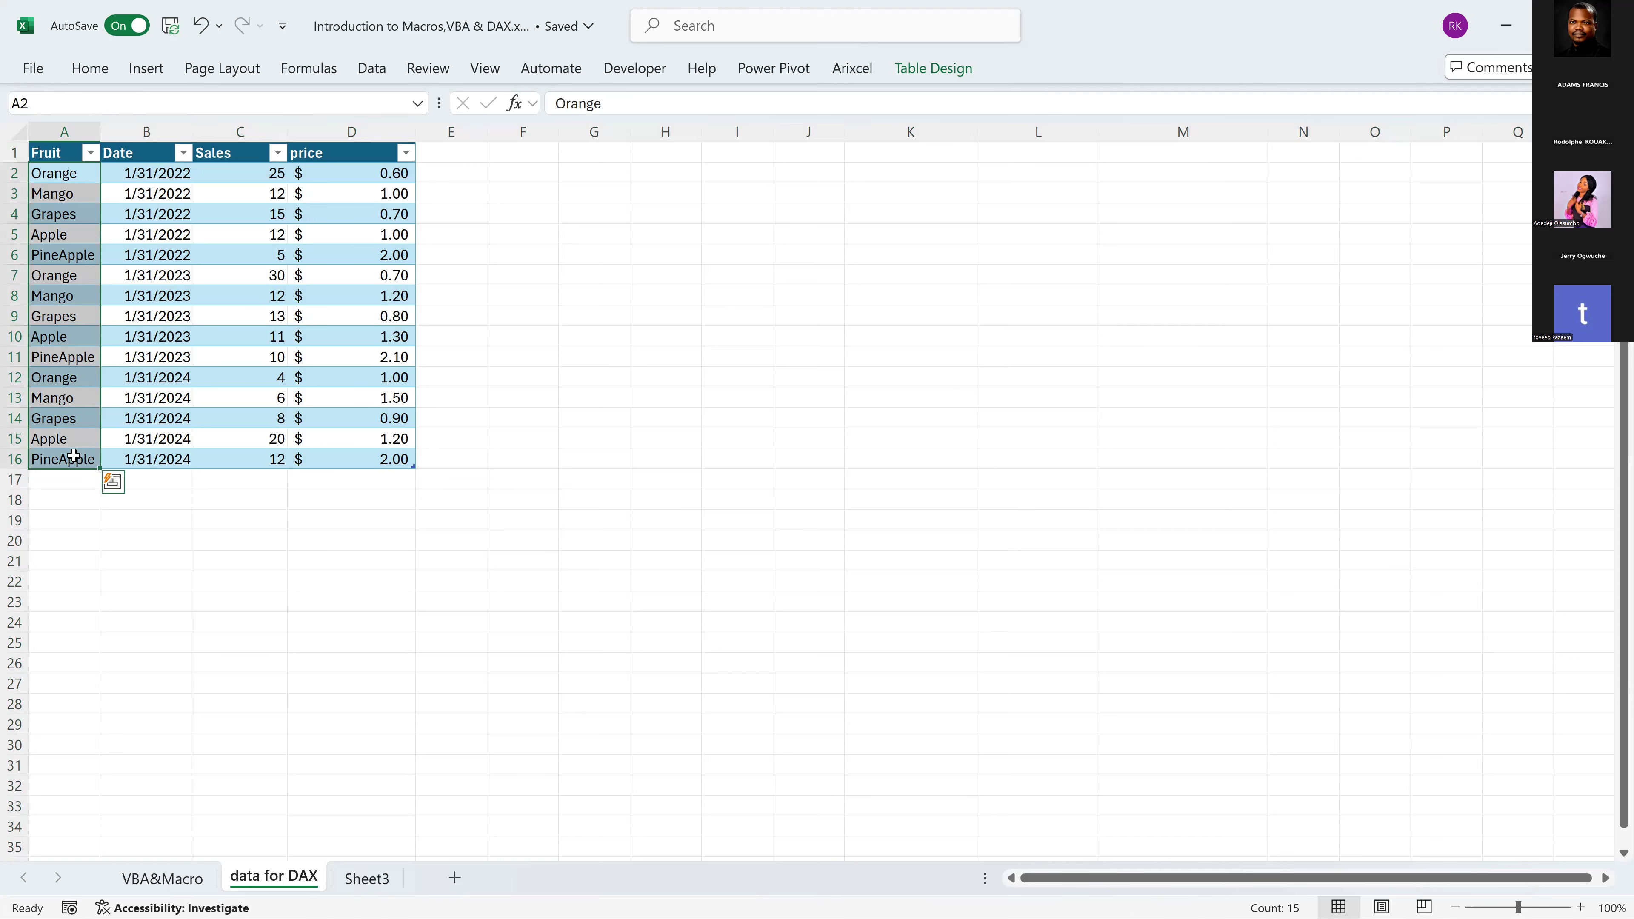
left_click(184, 415)
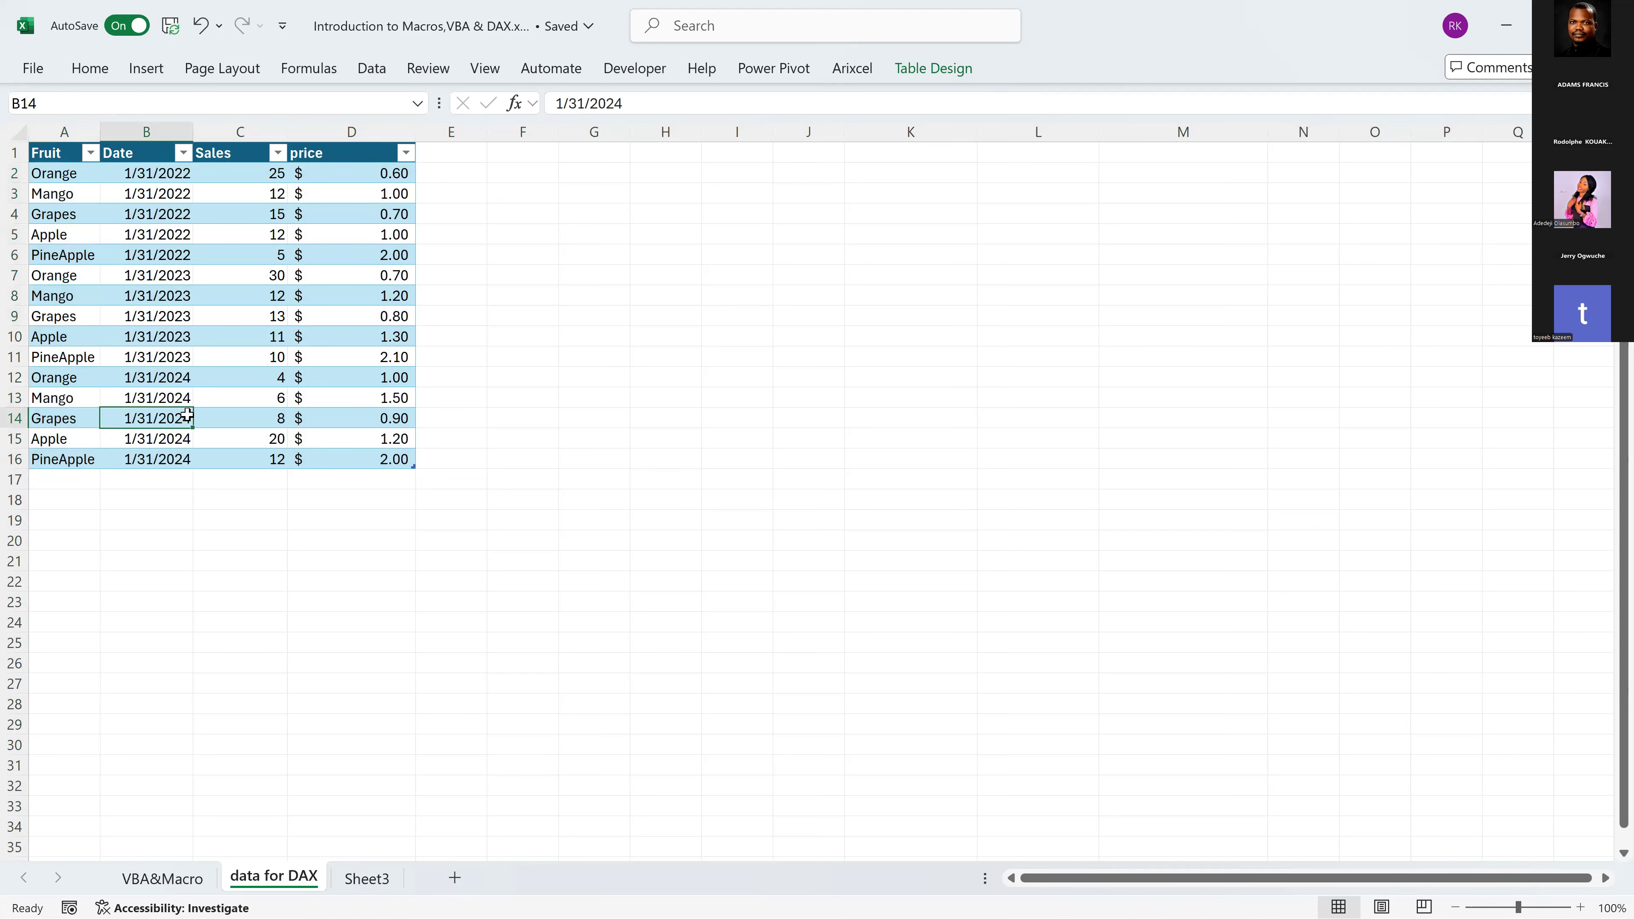
Add the column headings Year in E1 and Month in F1 beside the table's price column.
left_click(449, 157)
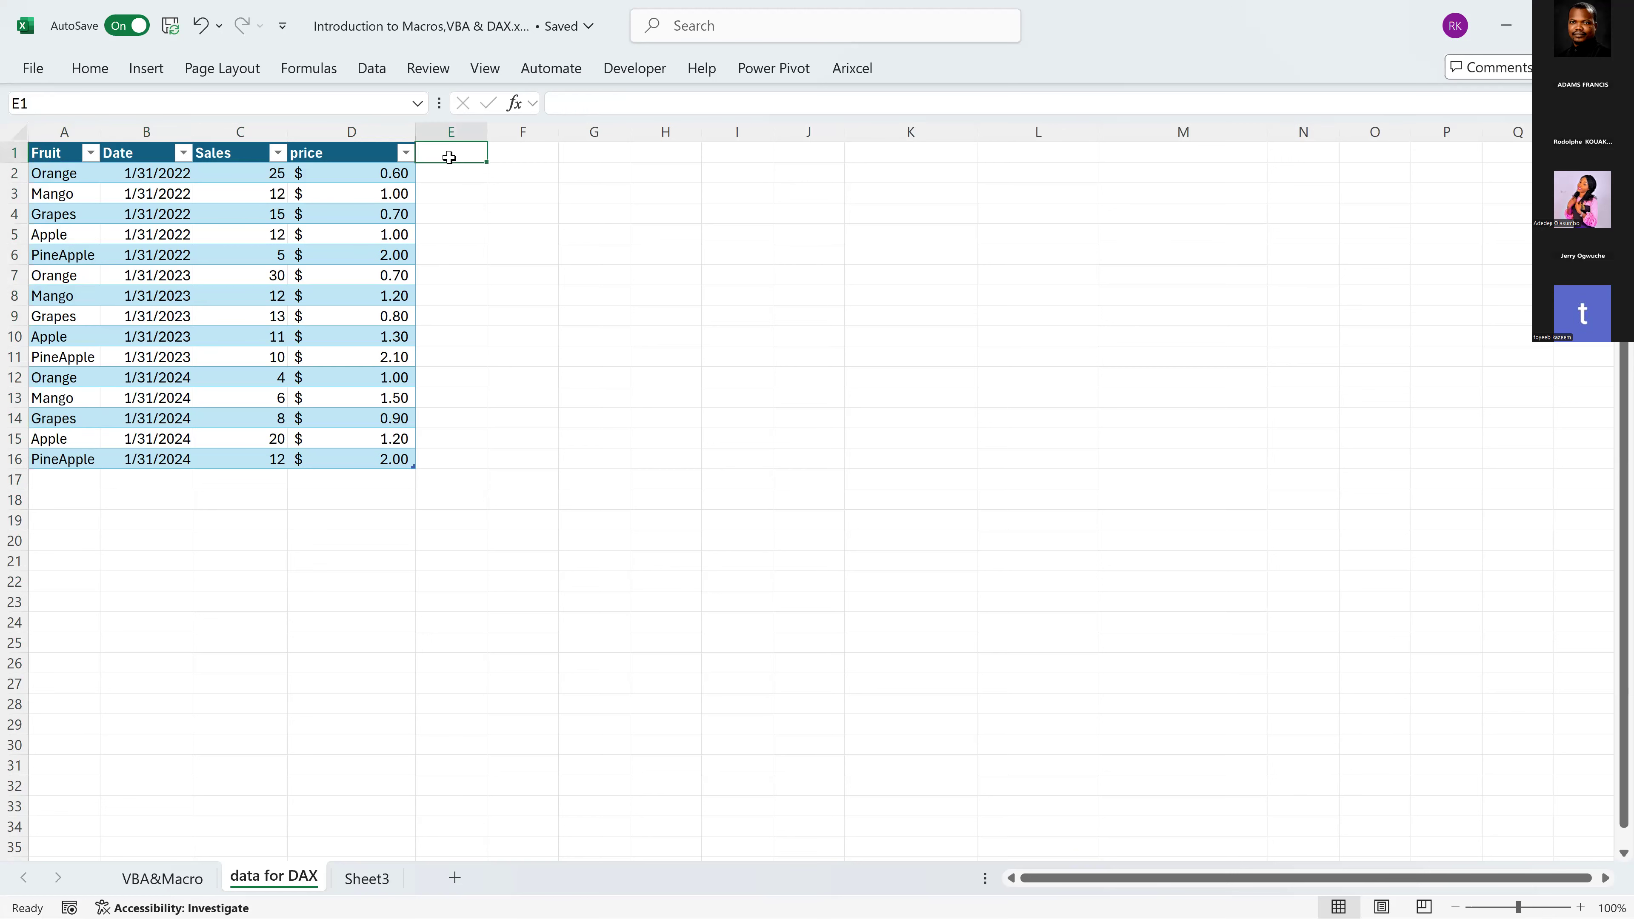
type("Year")
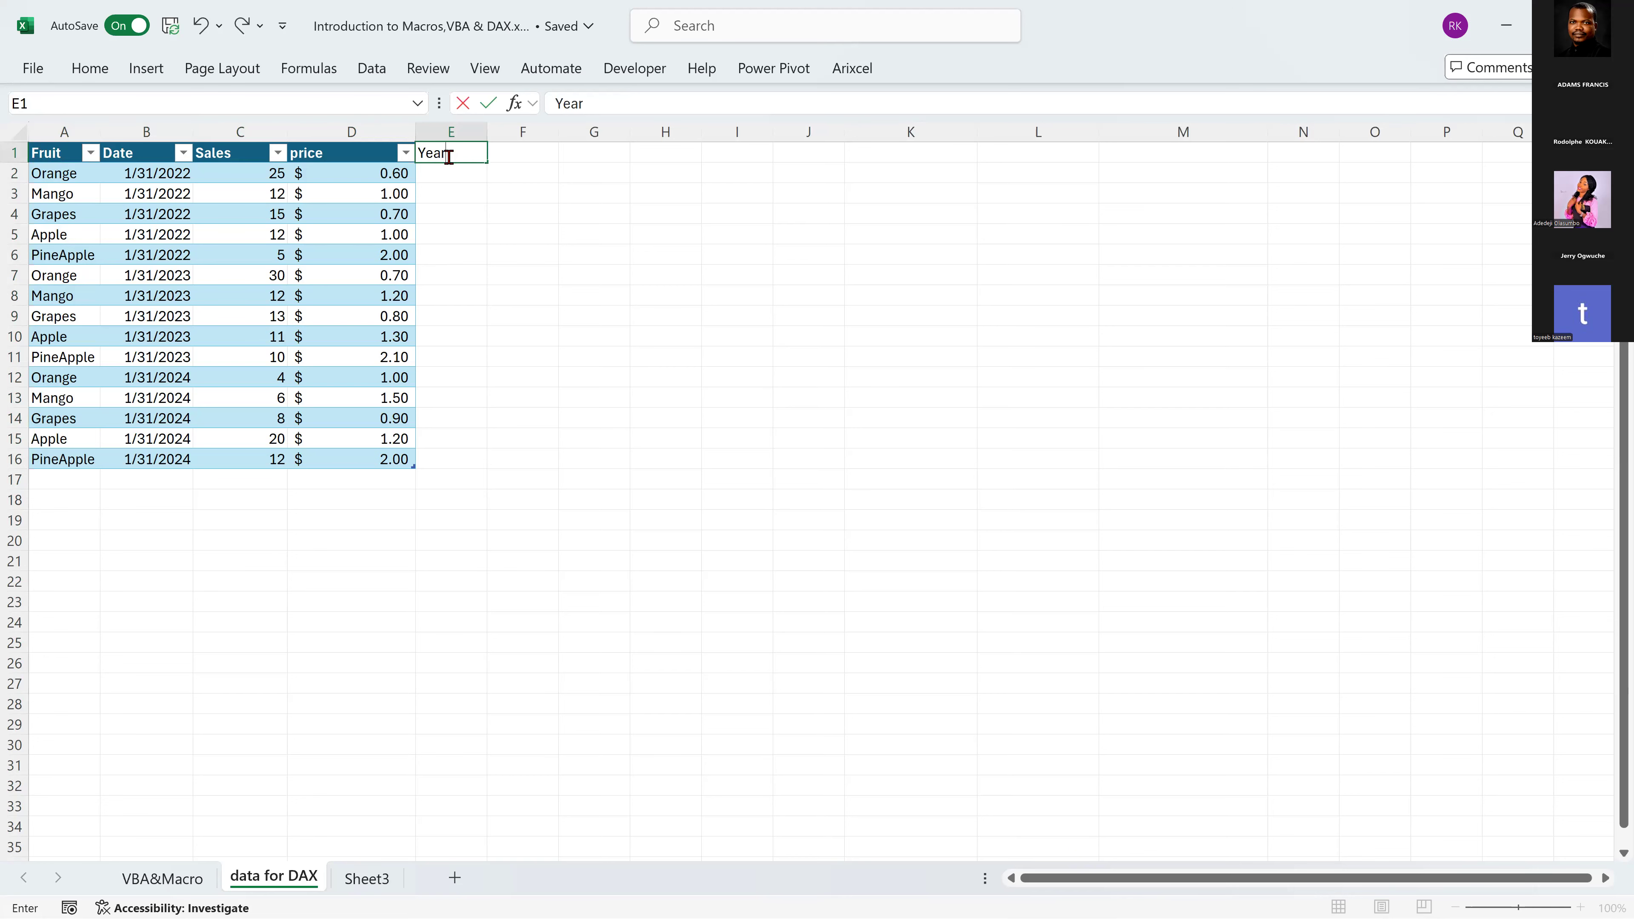
key("Tab")
type("Month")
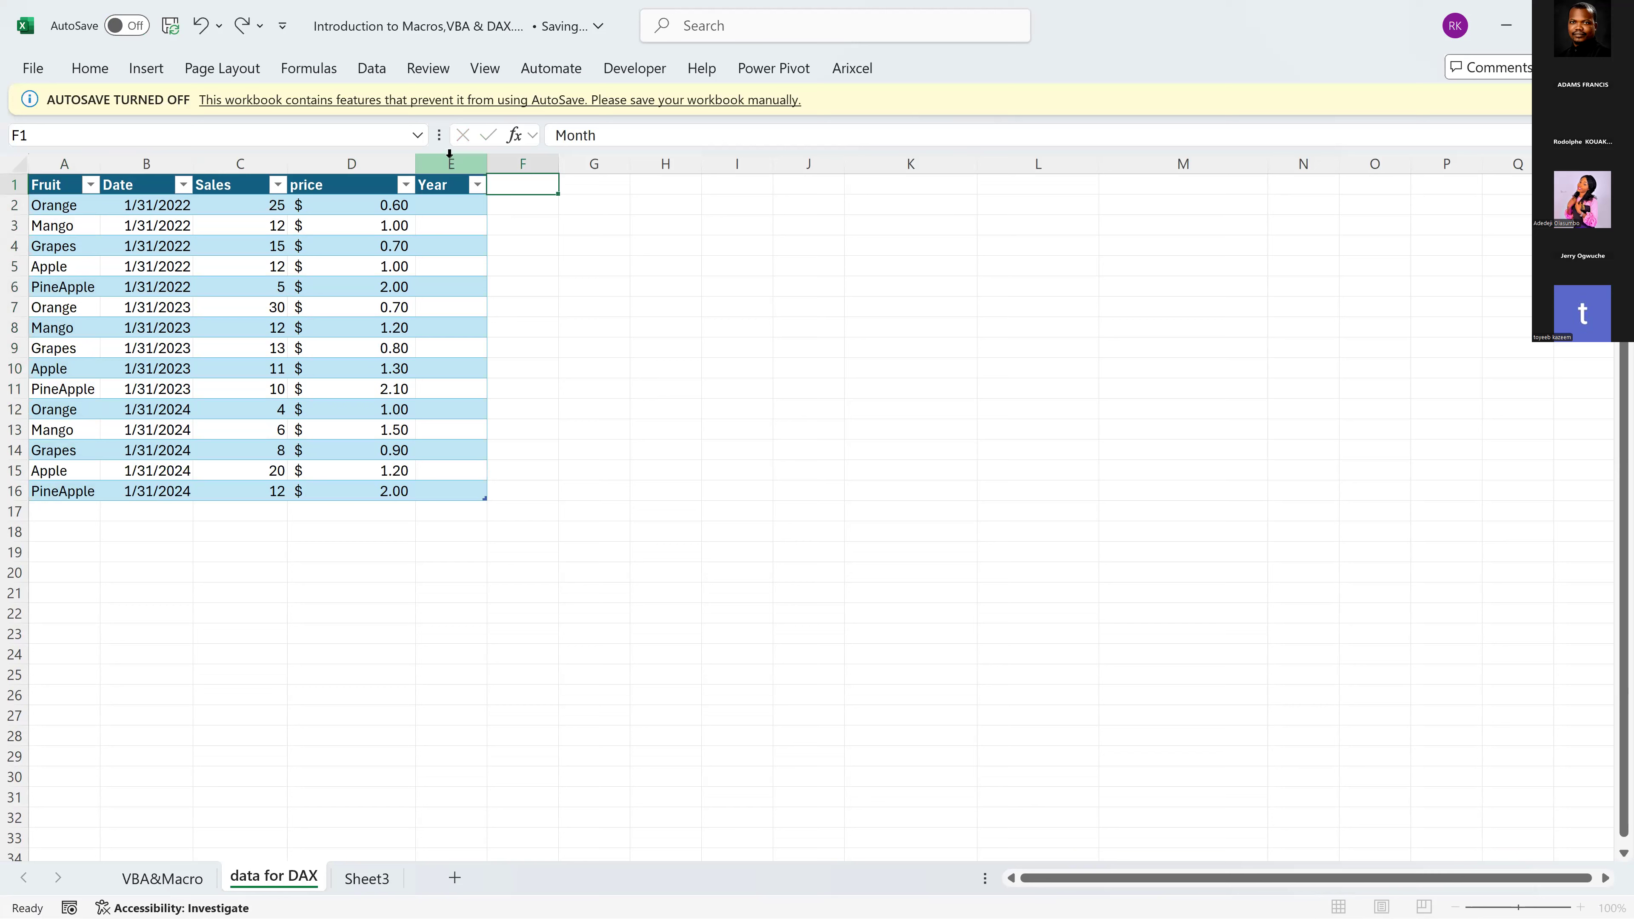
key("Return")
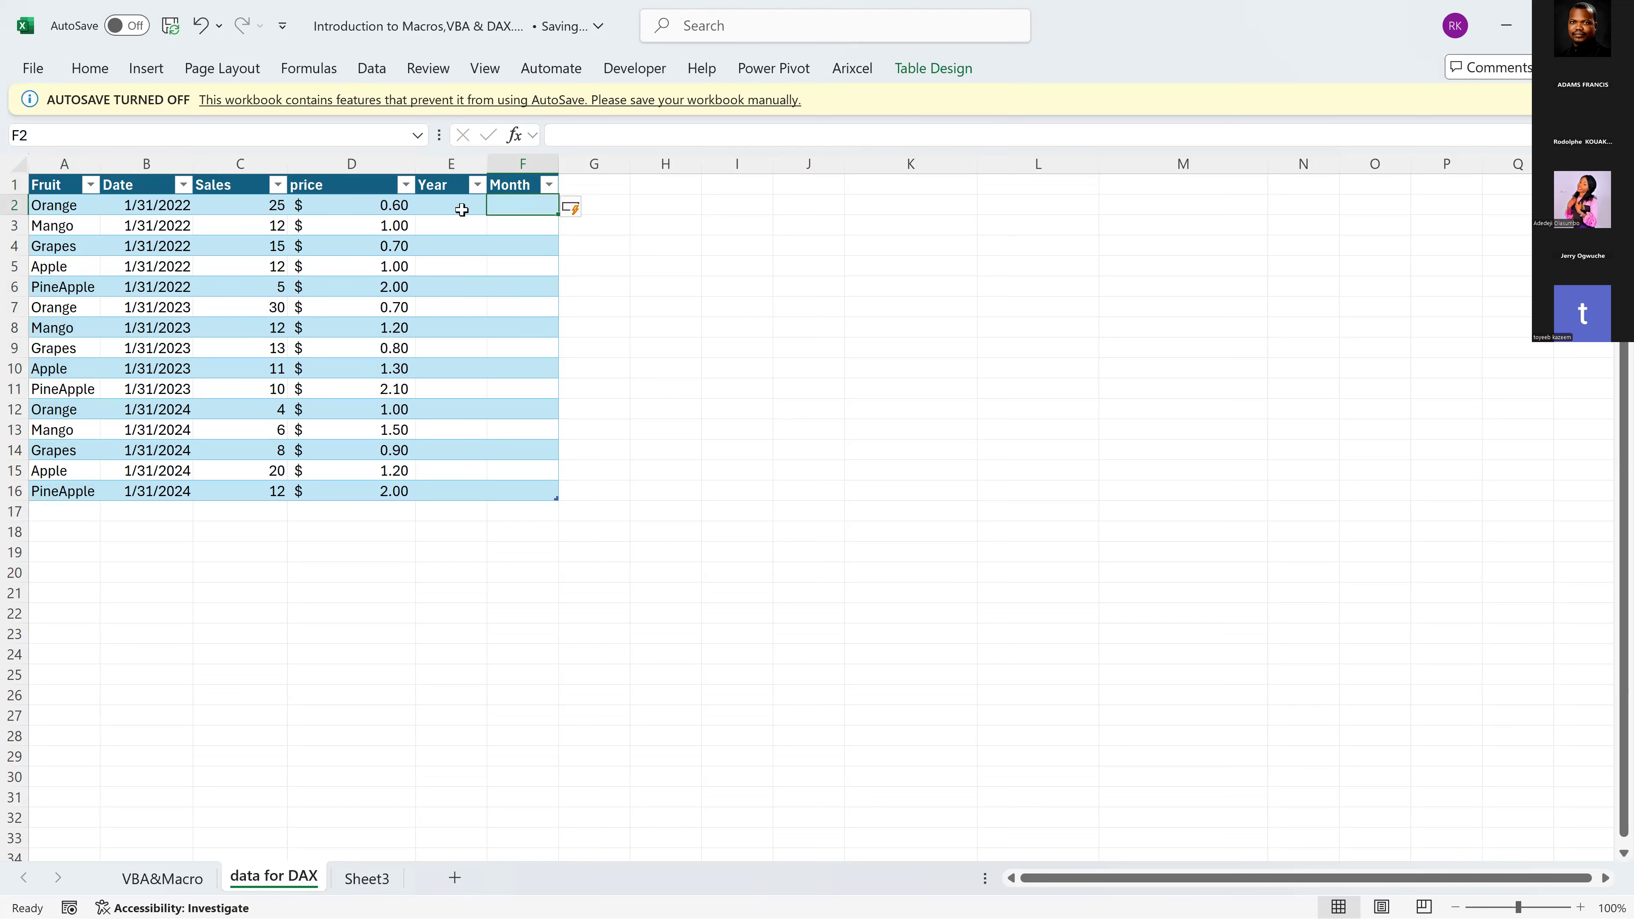
Delete the Year and Month columns E and F from the data for DAX worksheet.
left_click(445, 168)
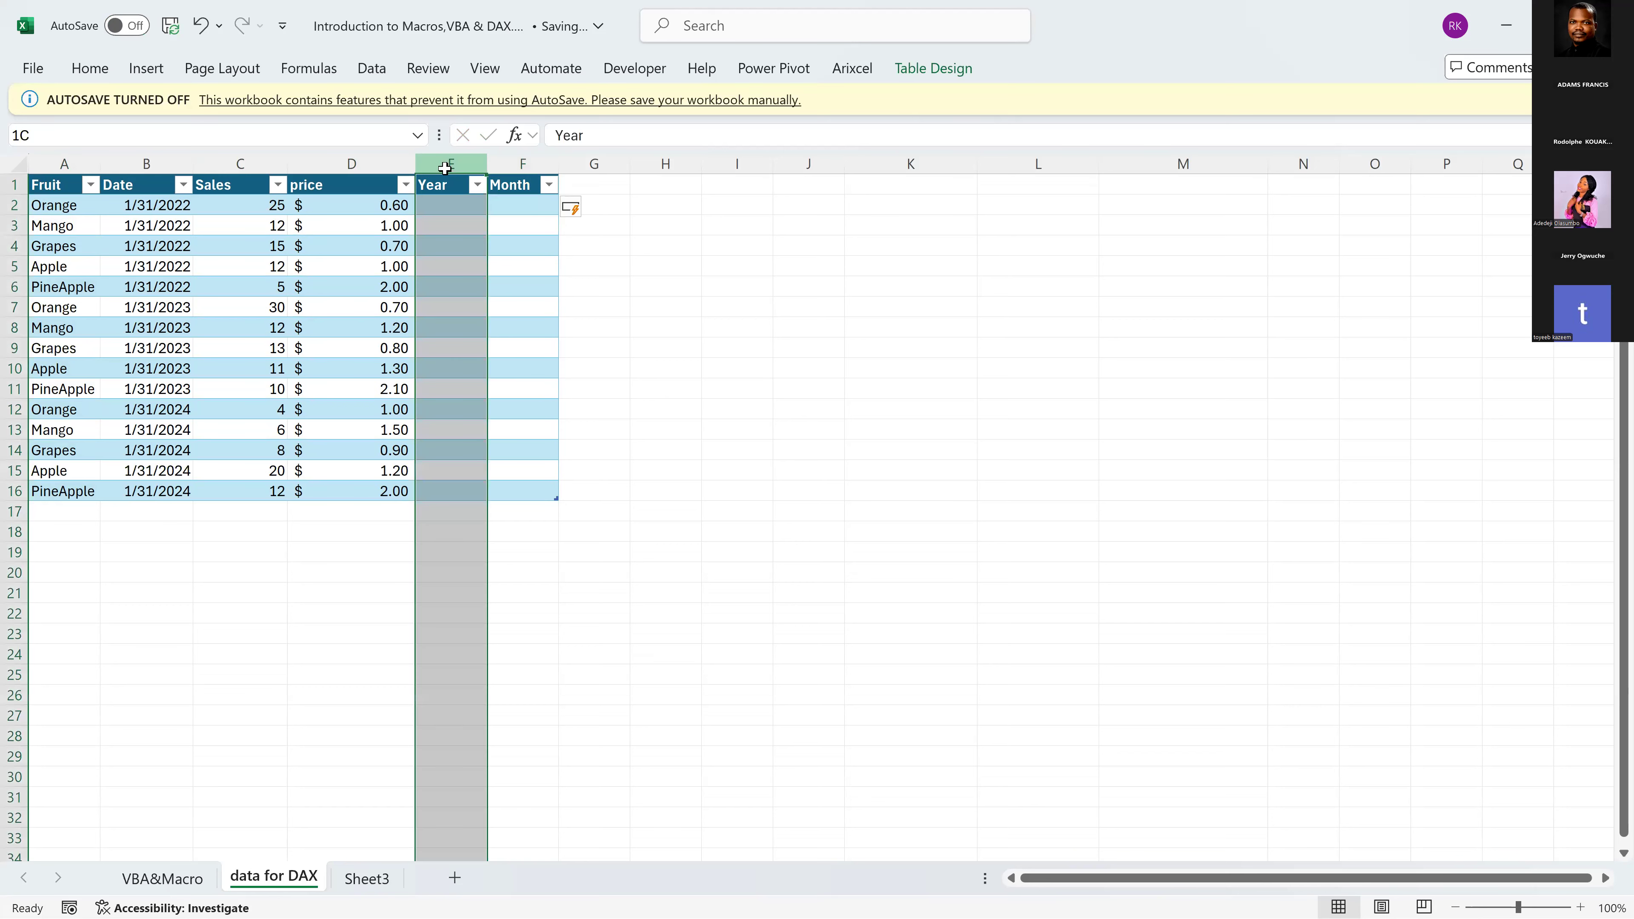
left_click_drag(445, 168, 531, 160)
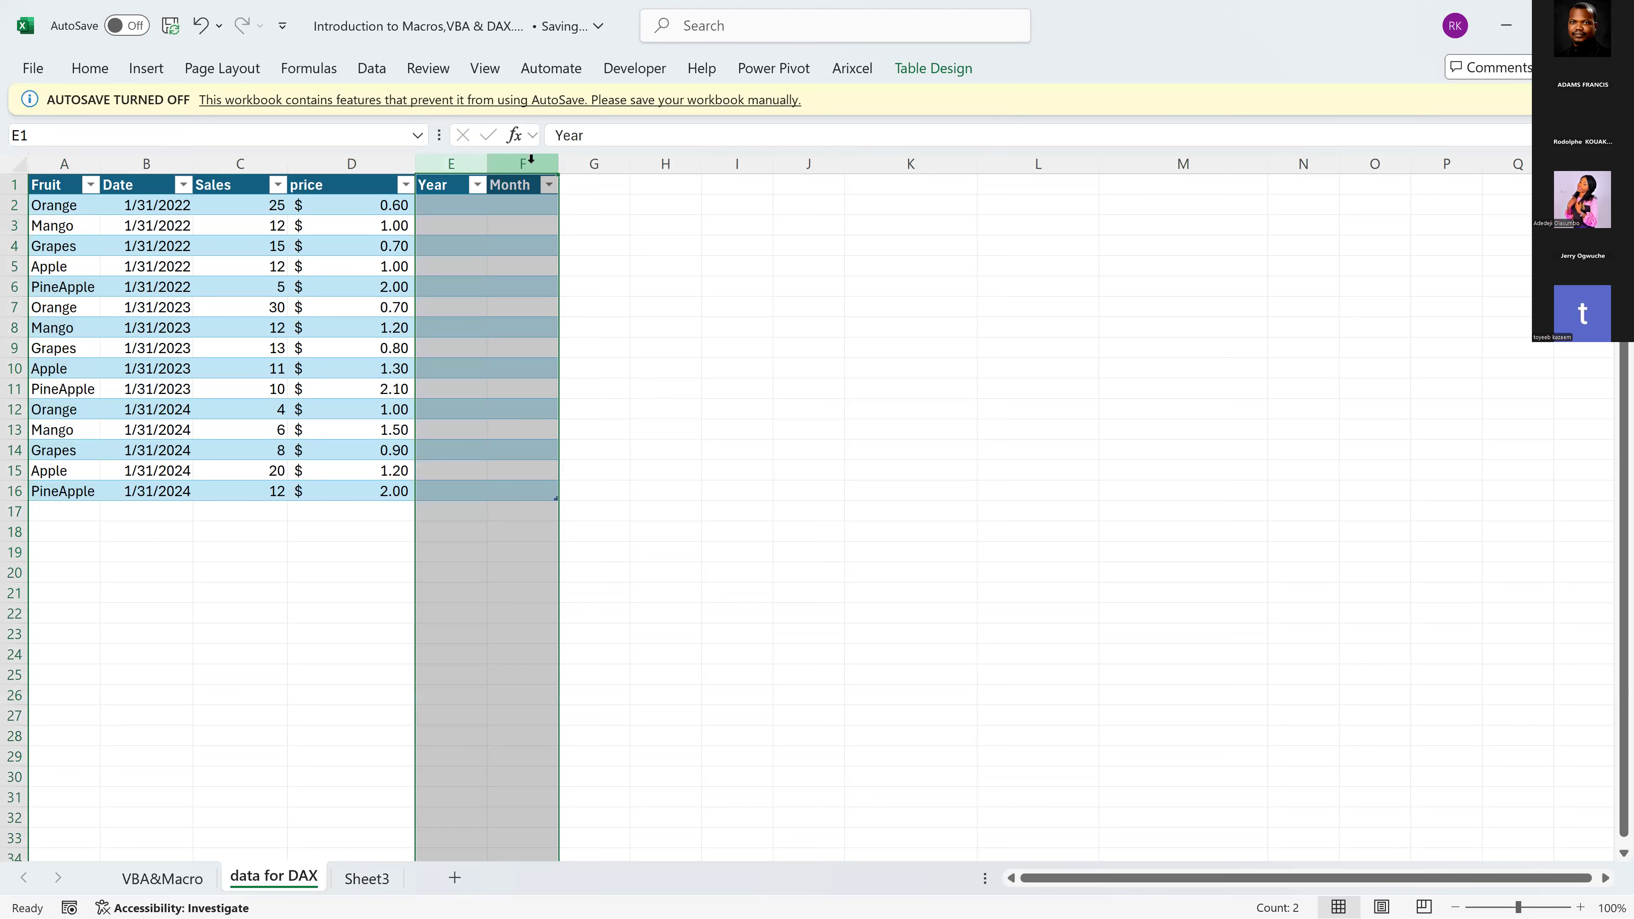
right_click(532, 159)
left_click(593, 404)
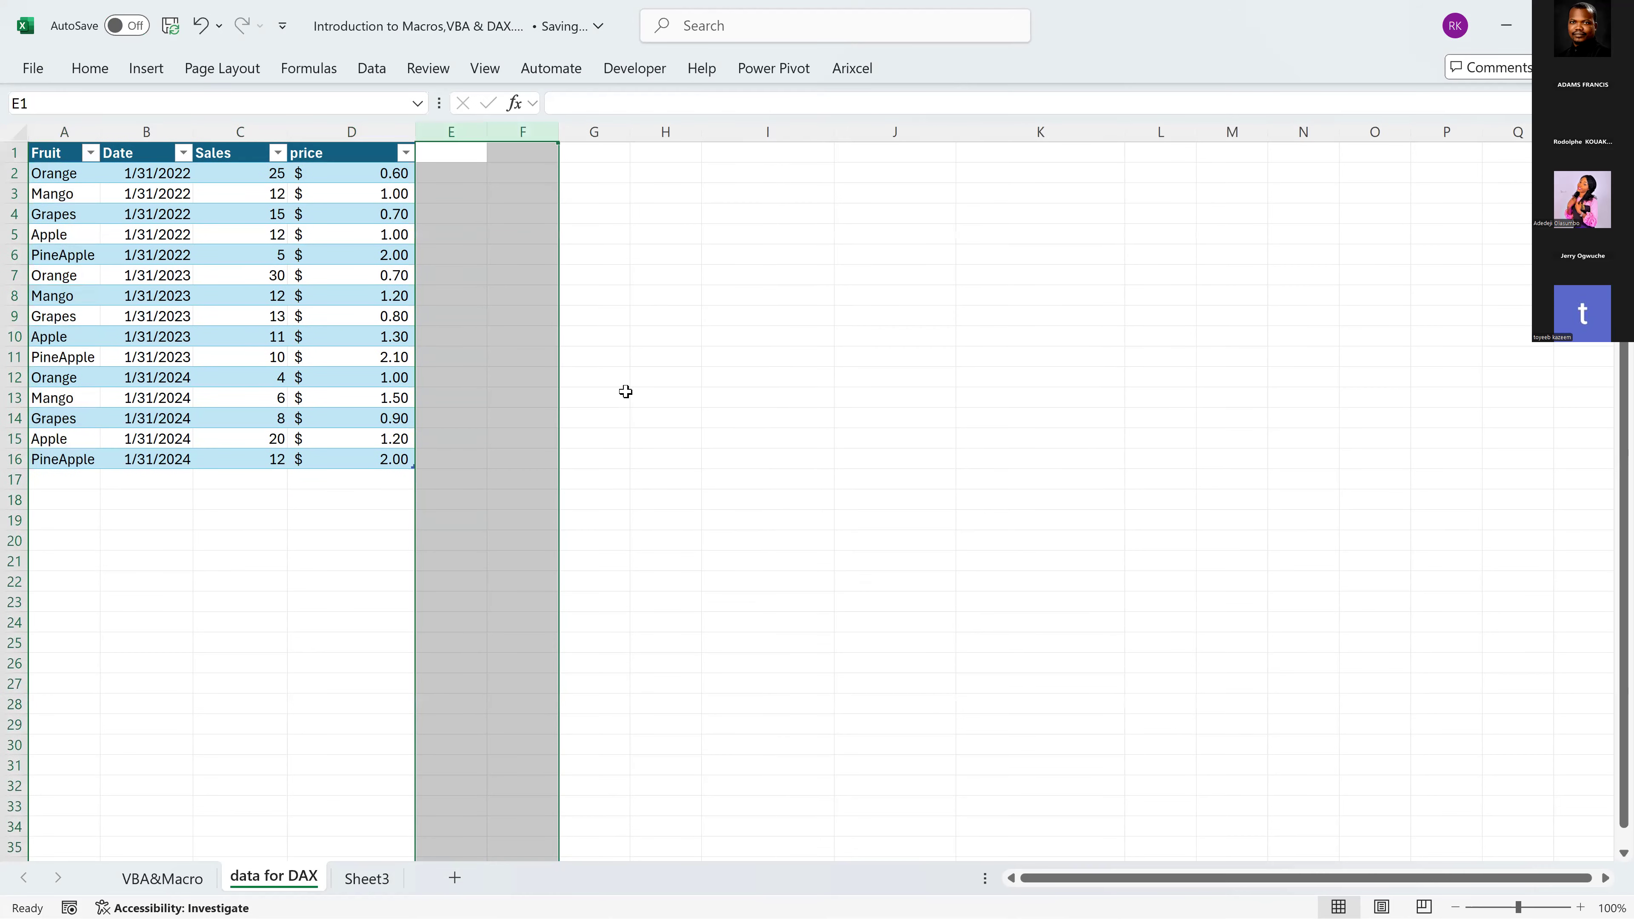
left_click(248, 303)
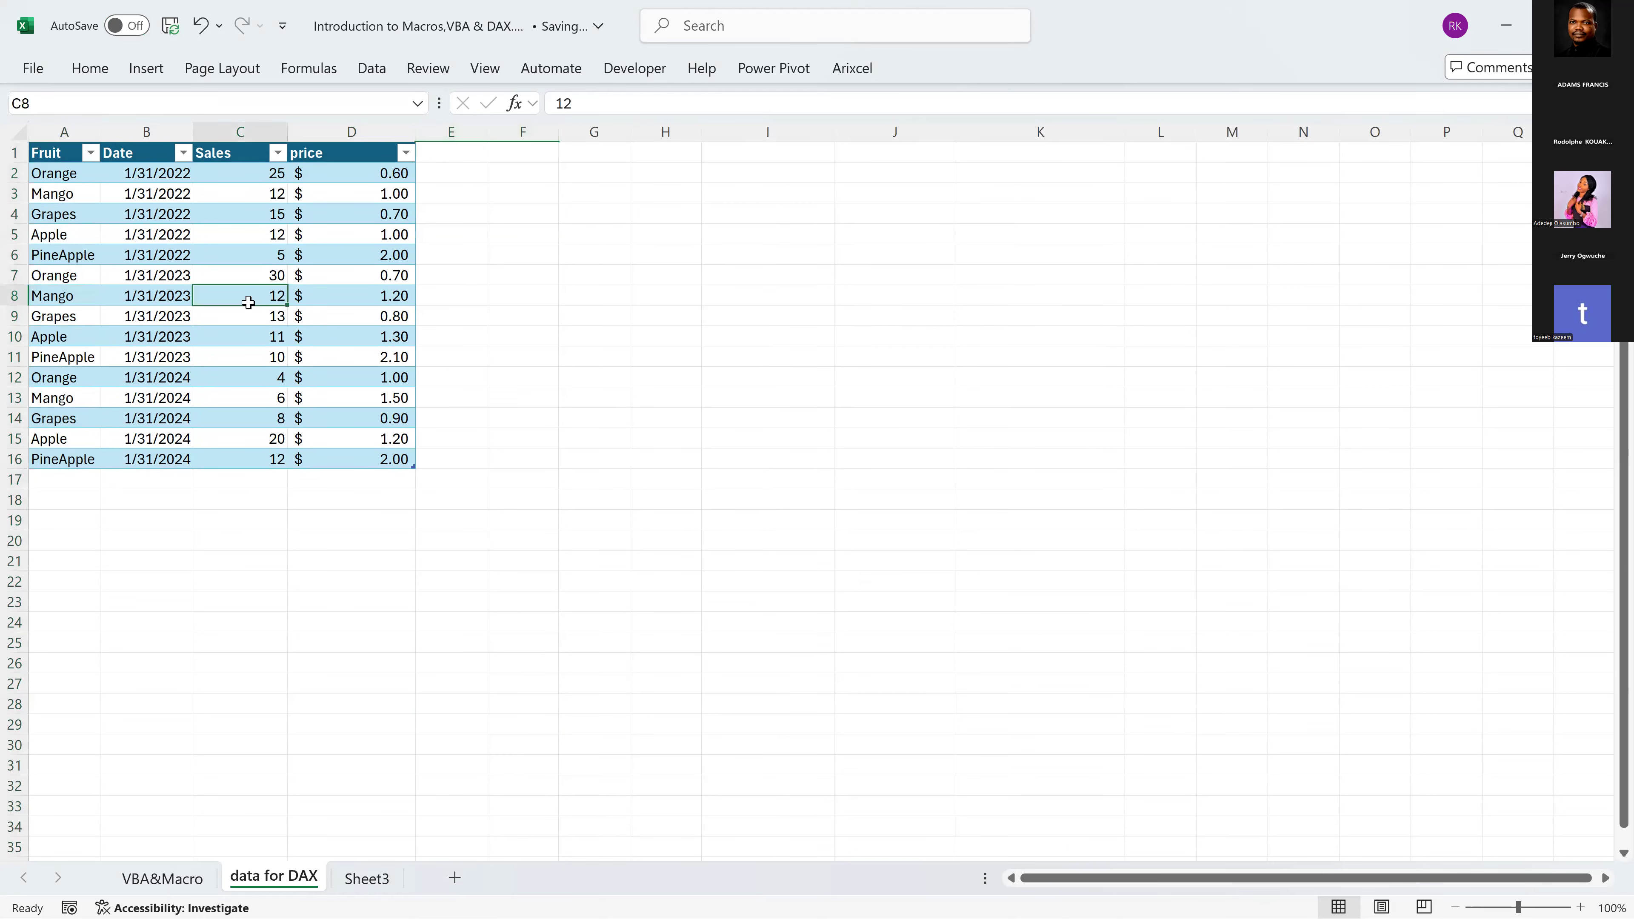
Switch to the Power Pivot window and permanently delete the Year and Month calculated columns from Table1.
mouse_move(801, 911)
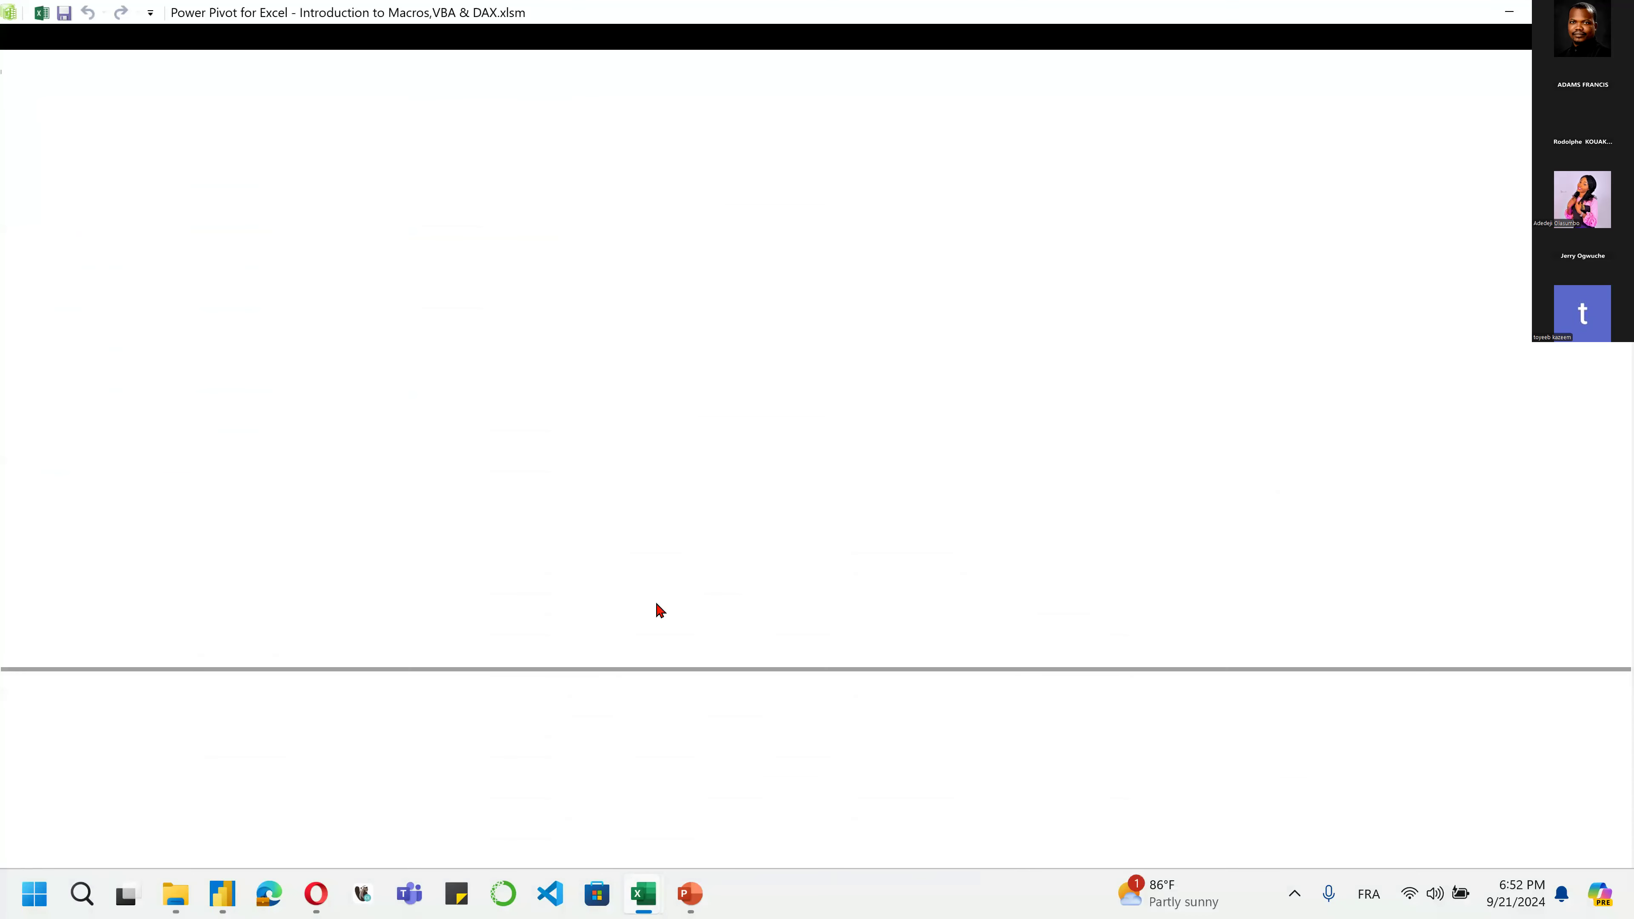
left_click(542, 83)
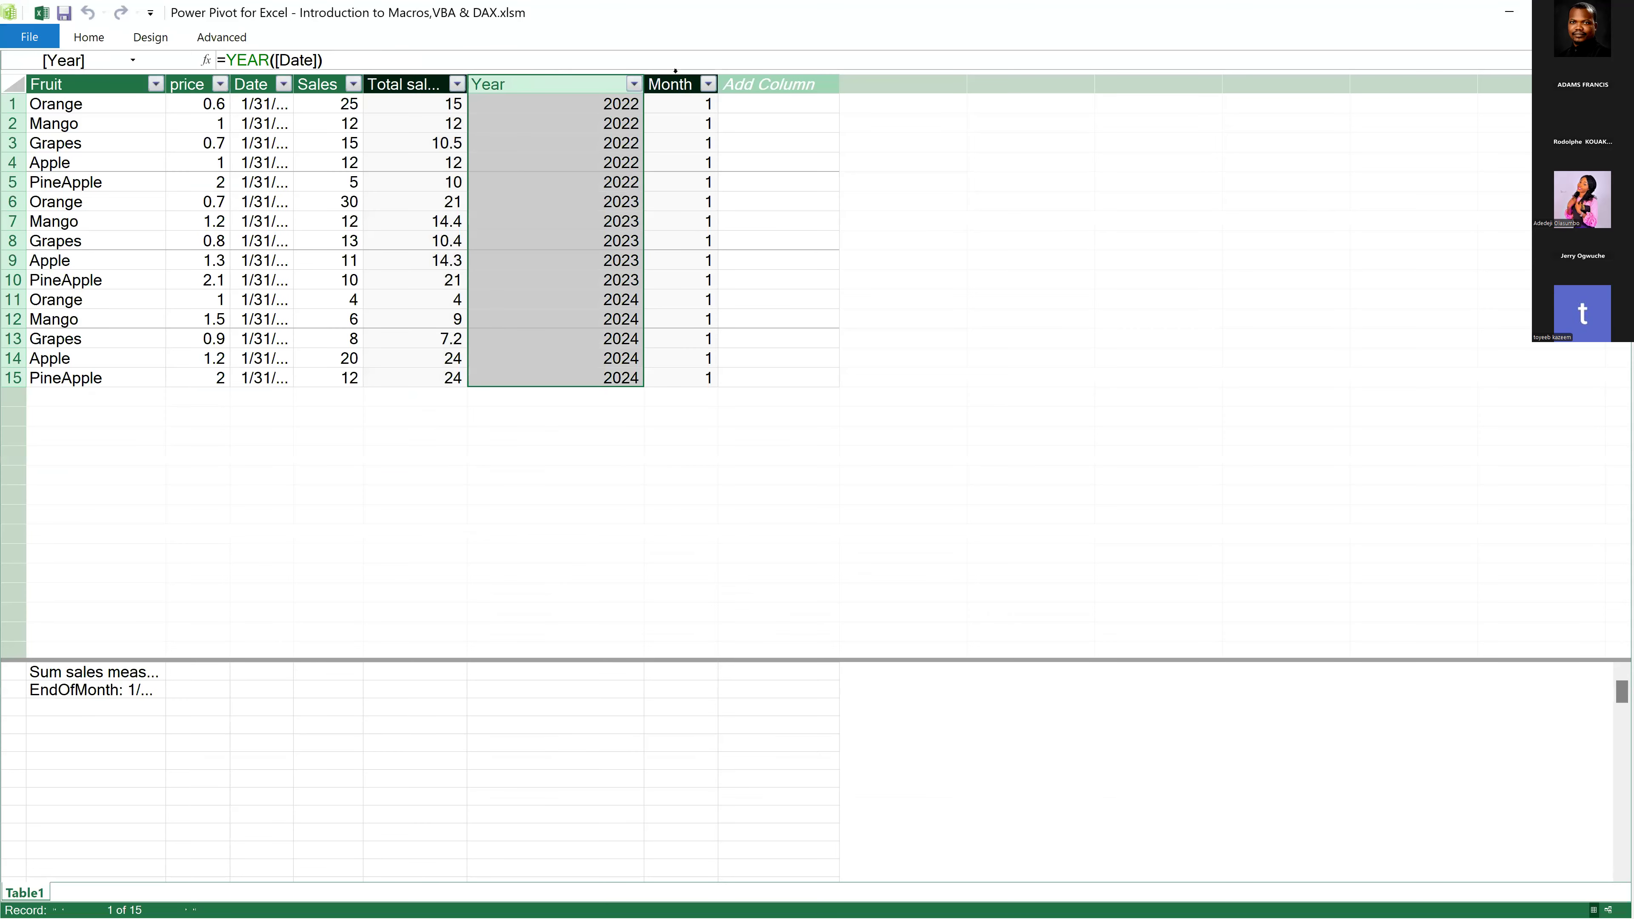
left_click(673, 84, "shift")
right_click(699, 83)
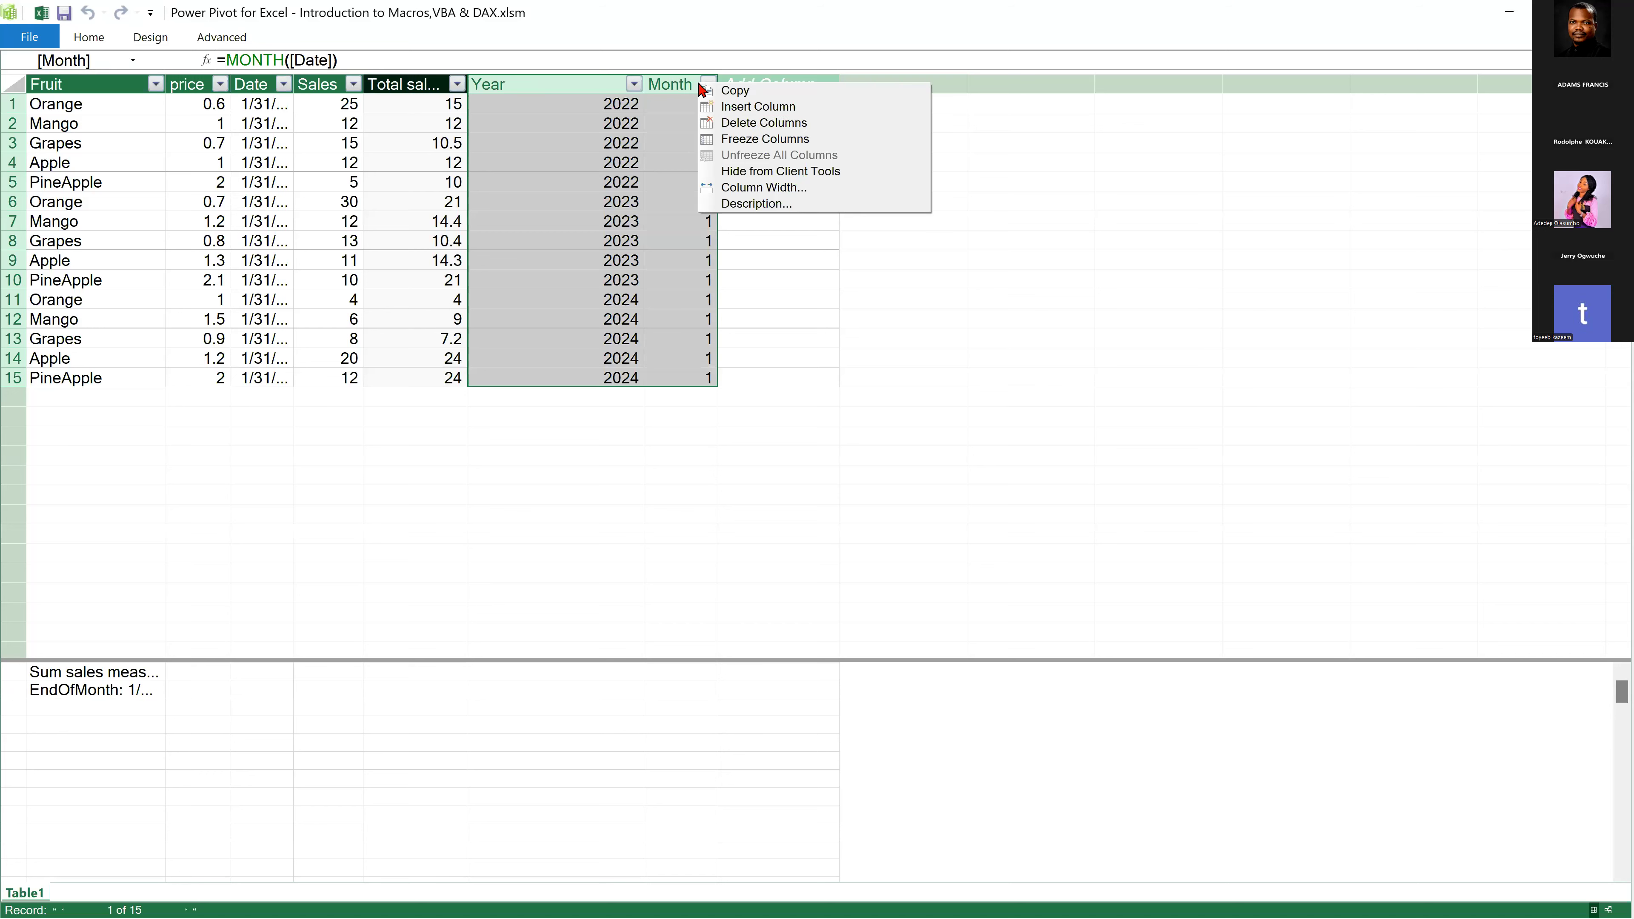
left_click(768, 123)
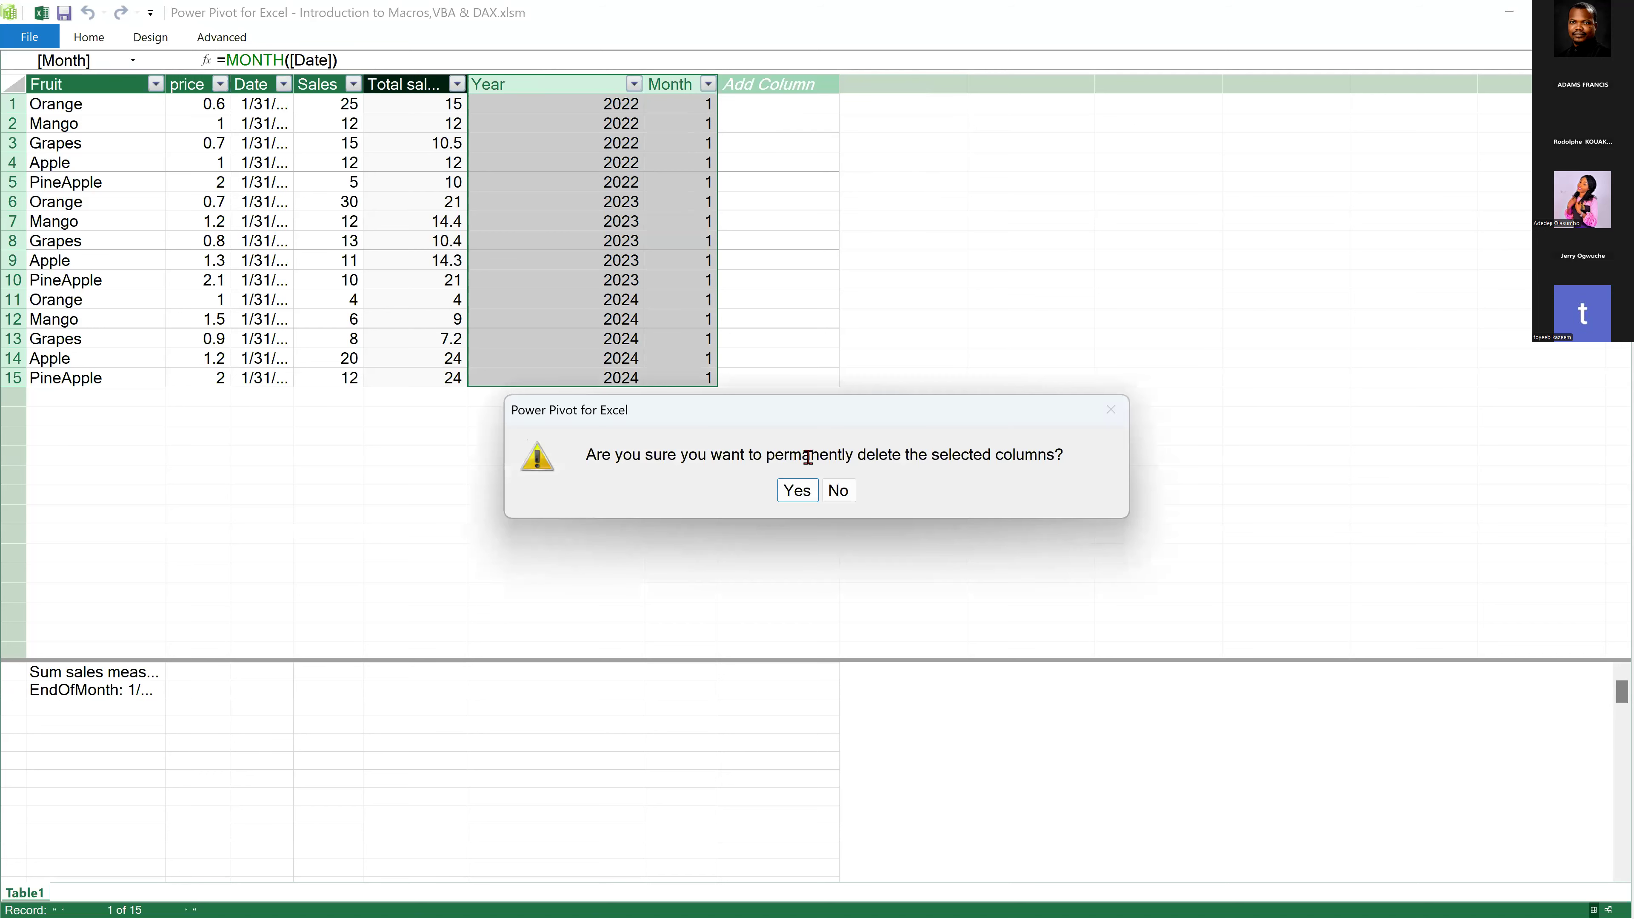
left_click(793, 493)
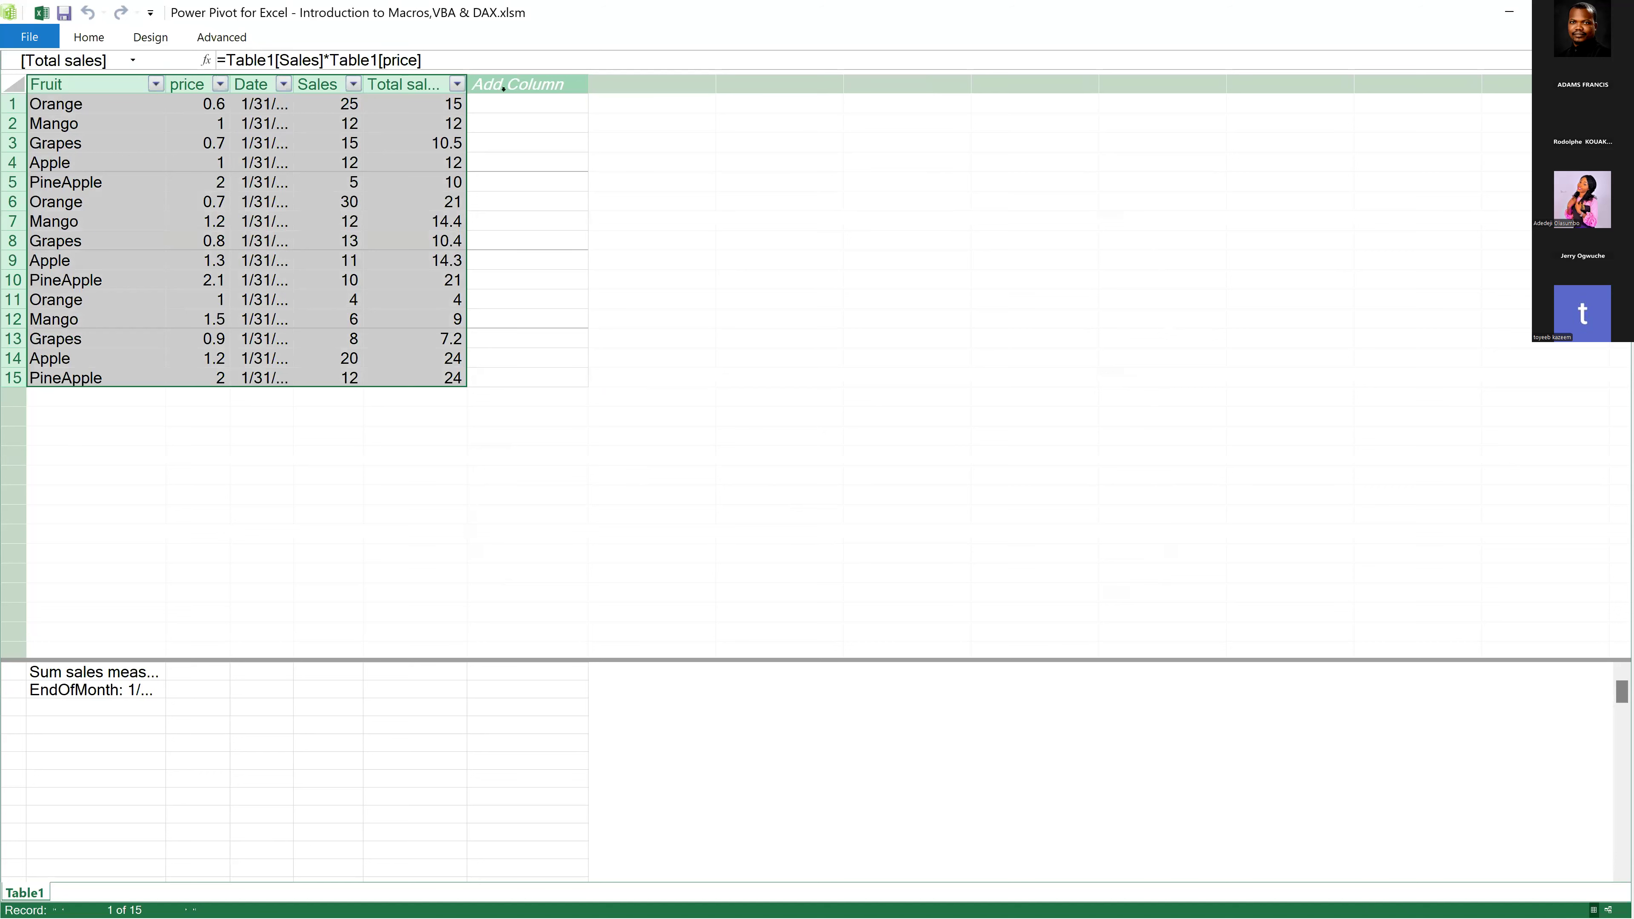
Insert a new calculated column after the Total sales column and name it Years.
left_click(503, 87)
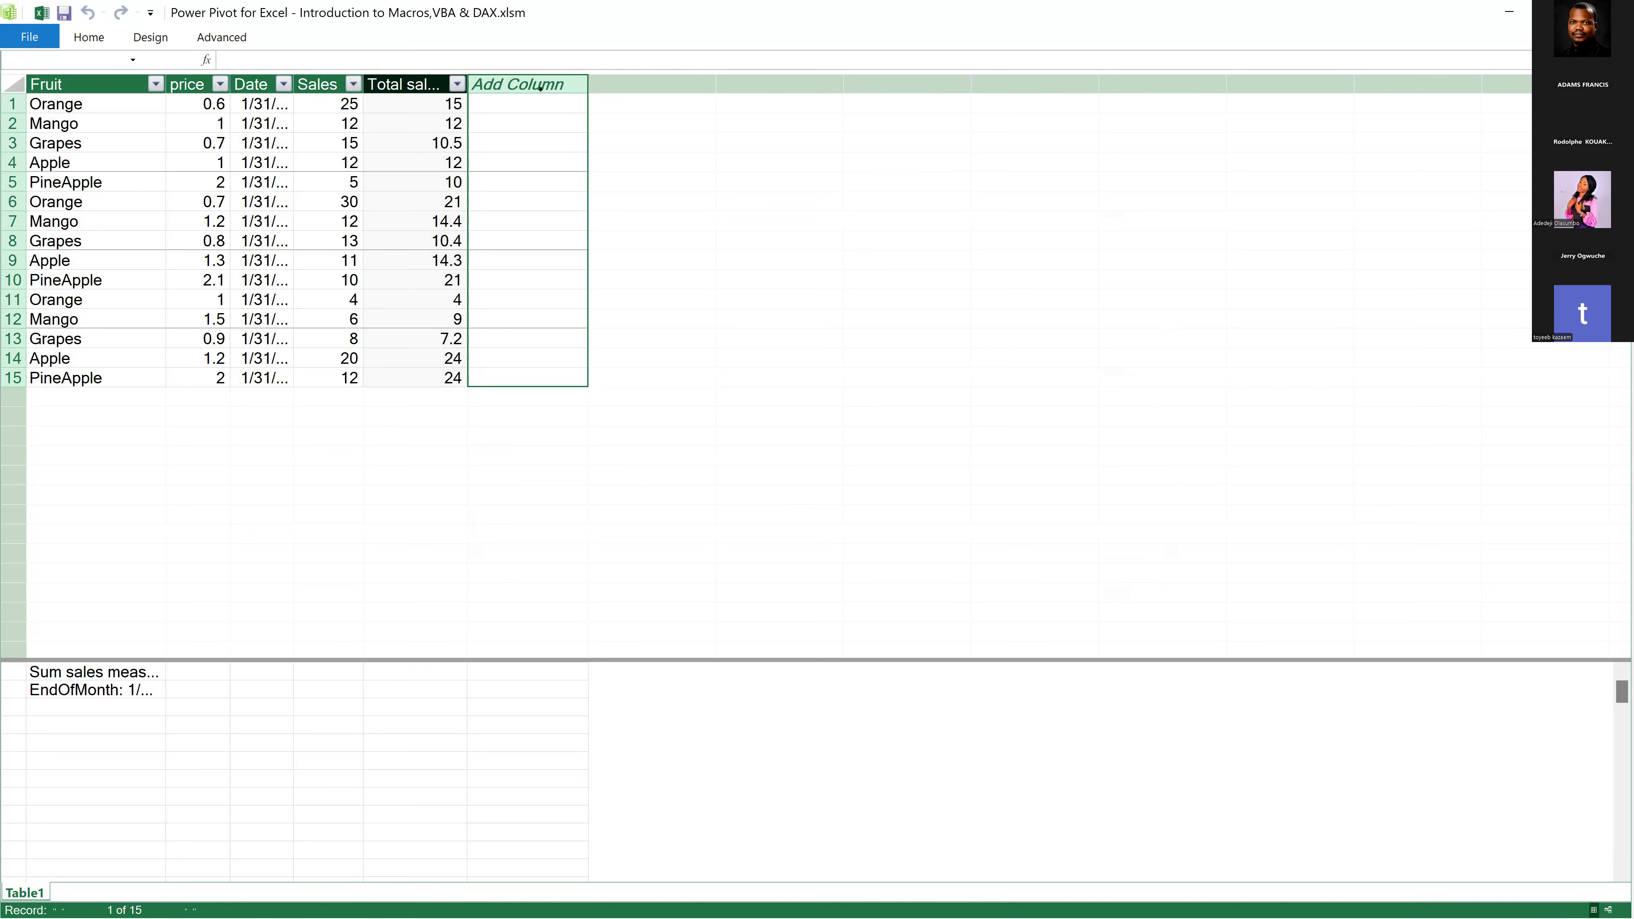
right_click(531, 91)
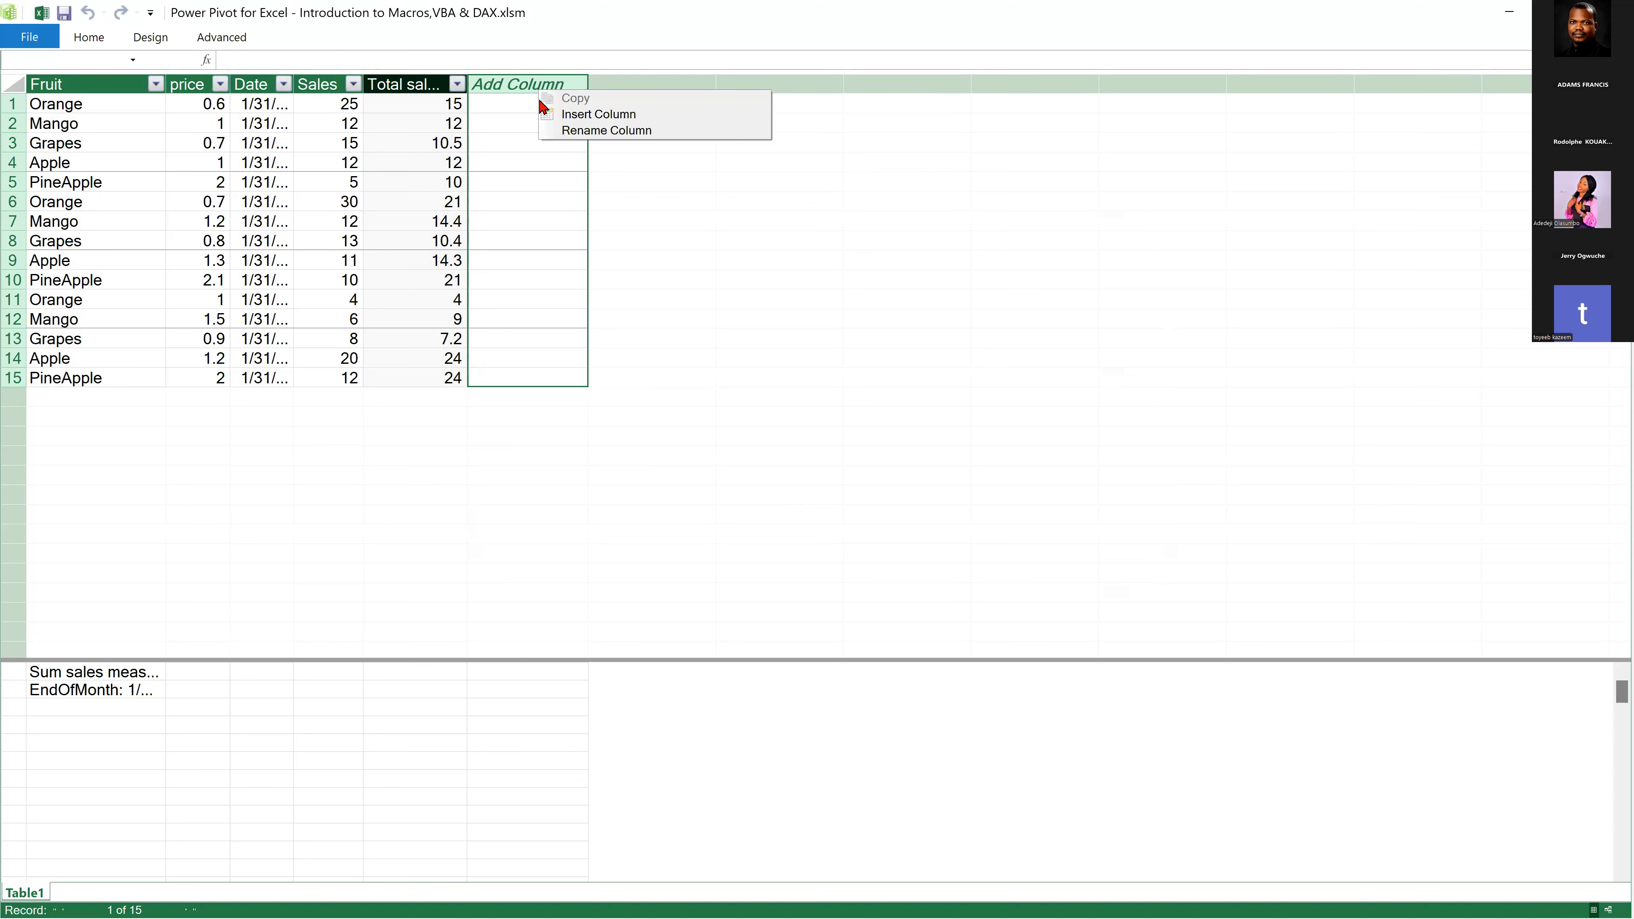
left_click(587, 115)
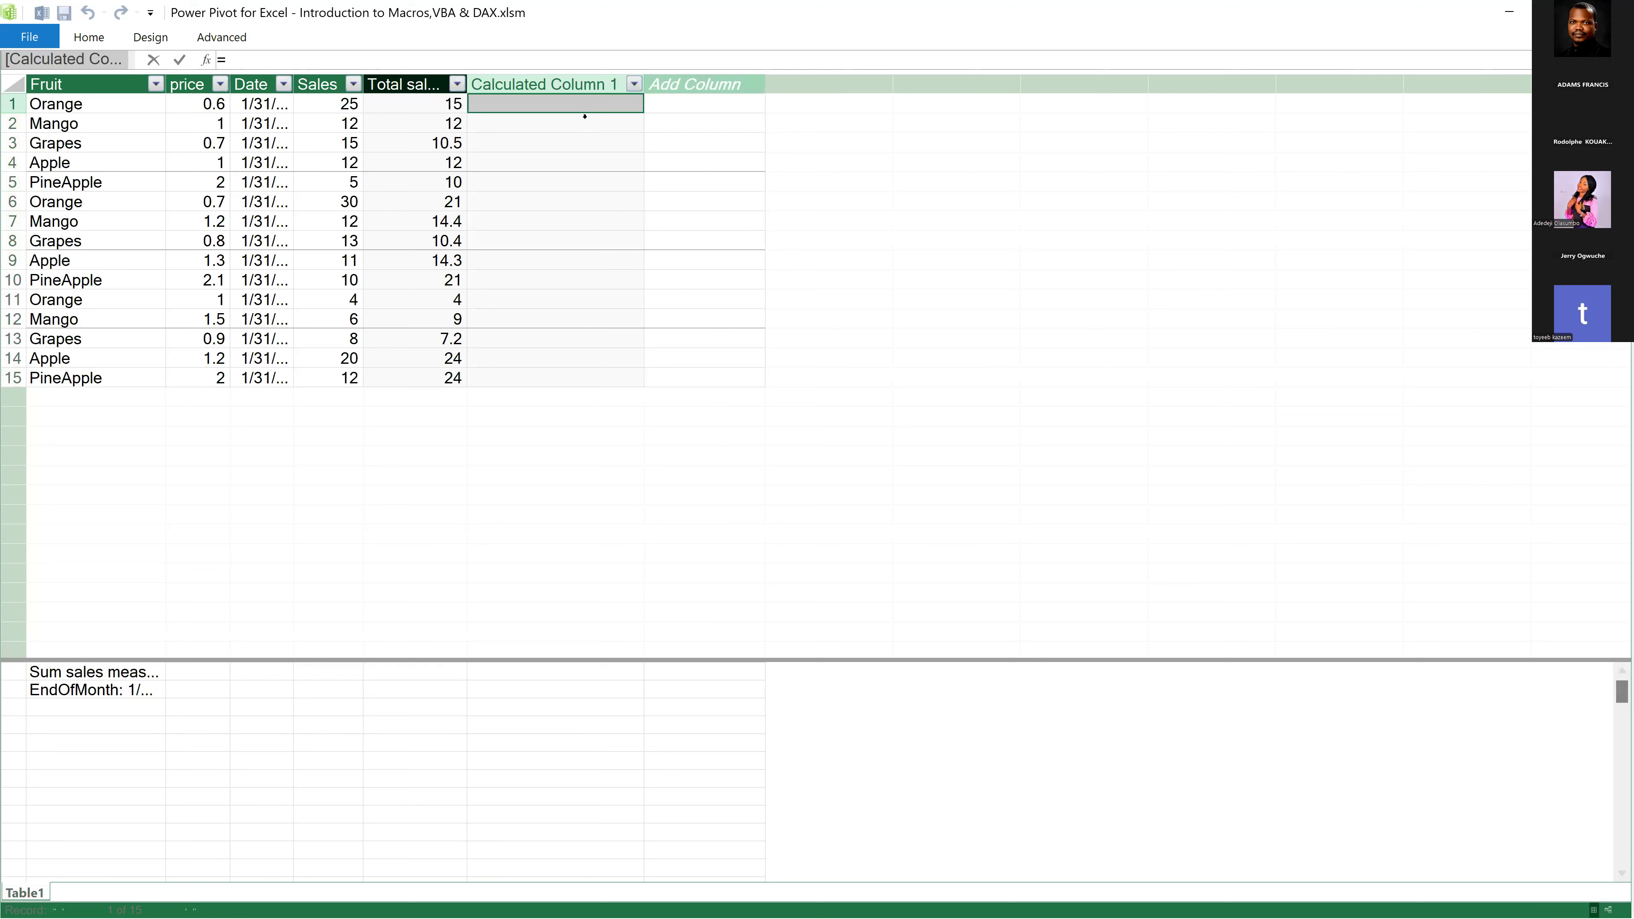
left_click(558, 84)
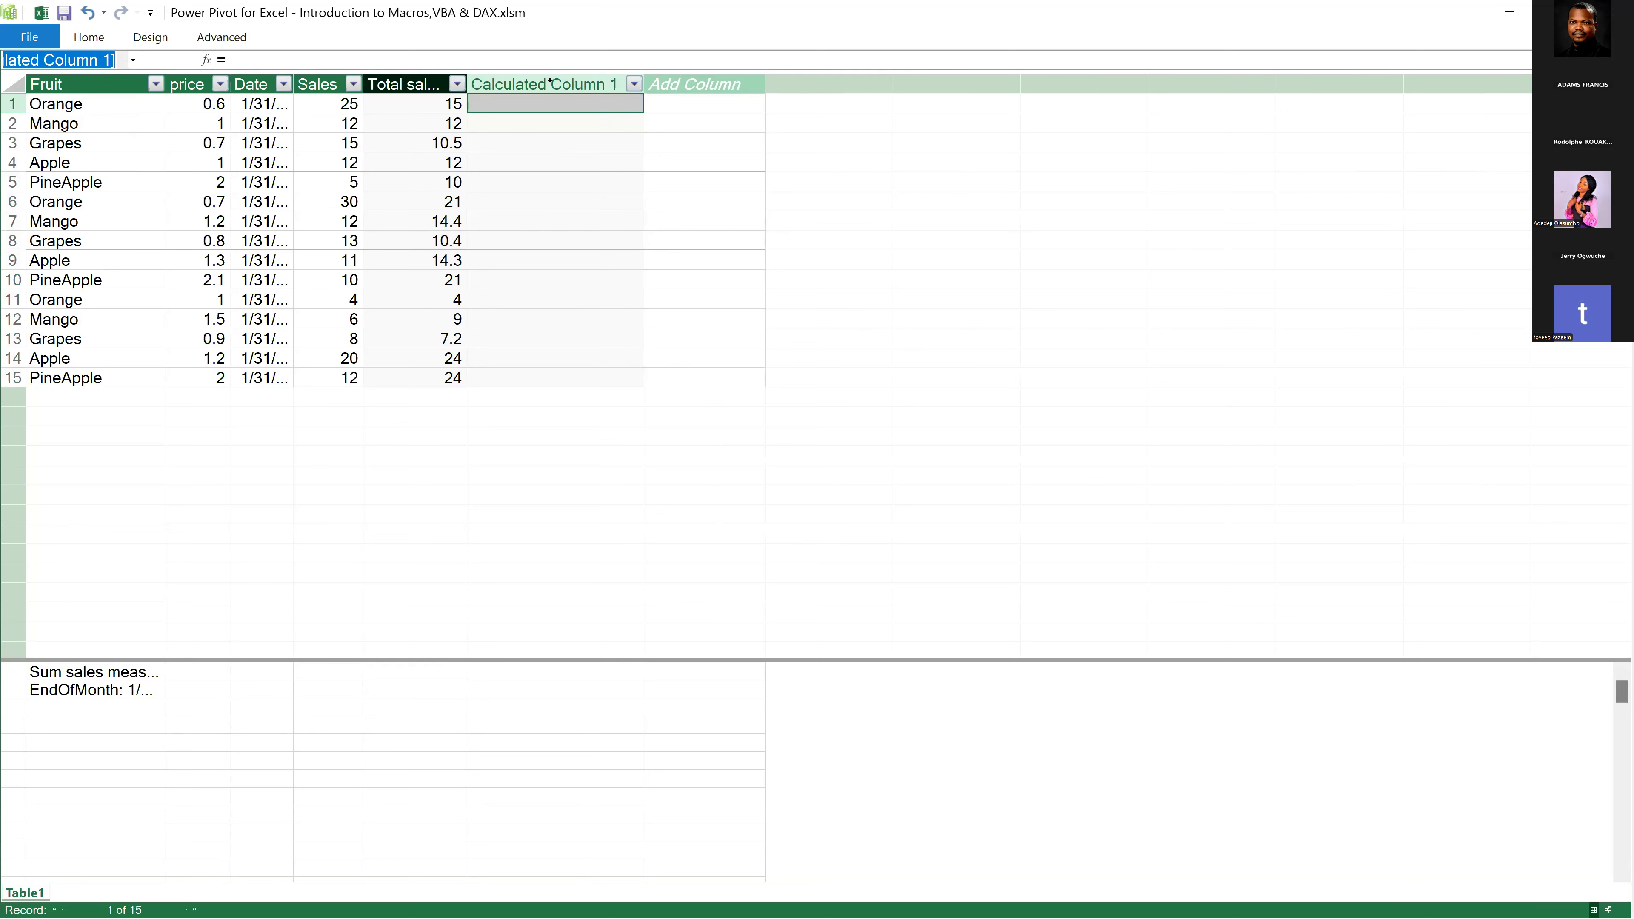
double_click(550, 83)
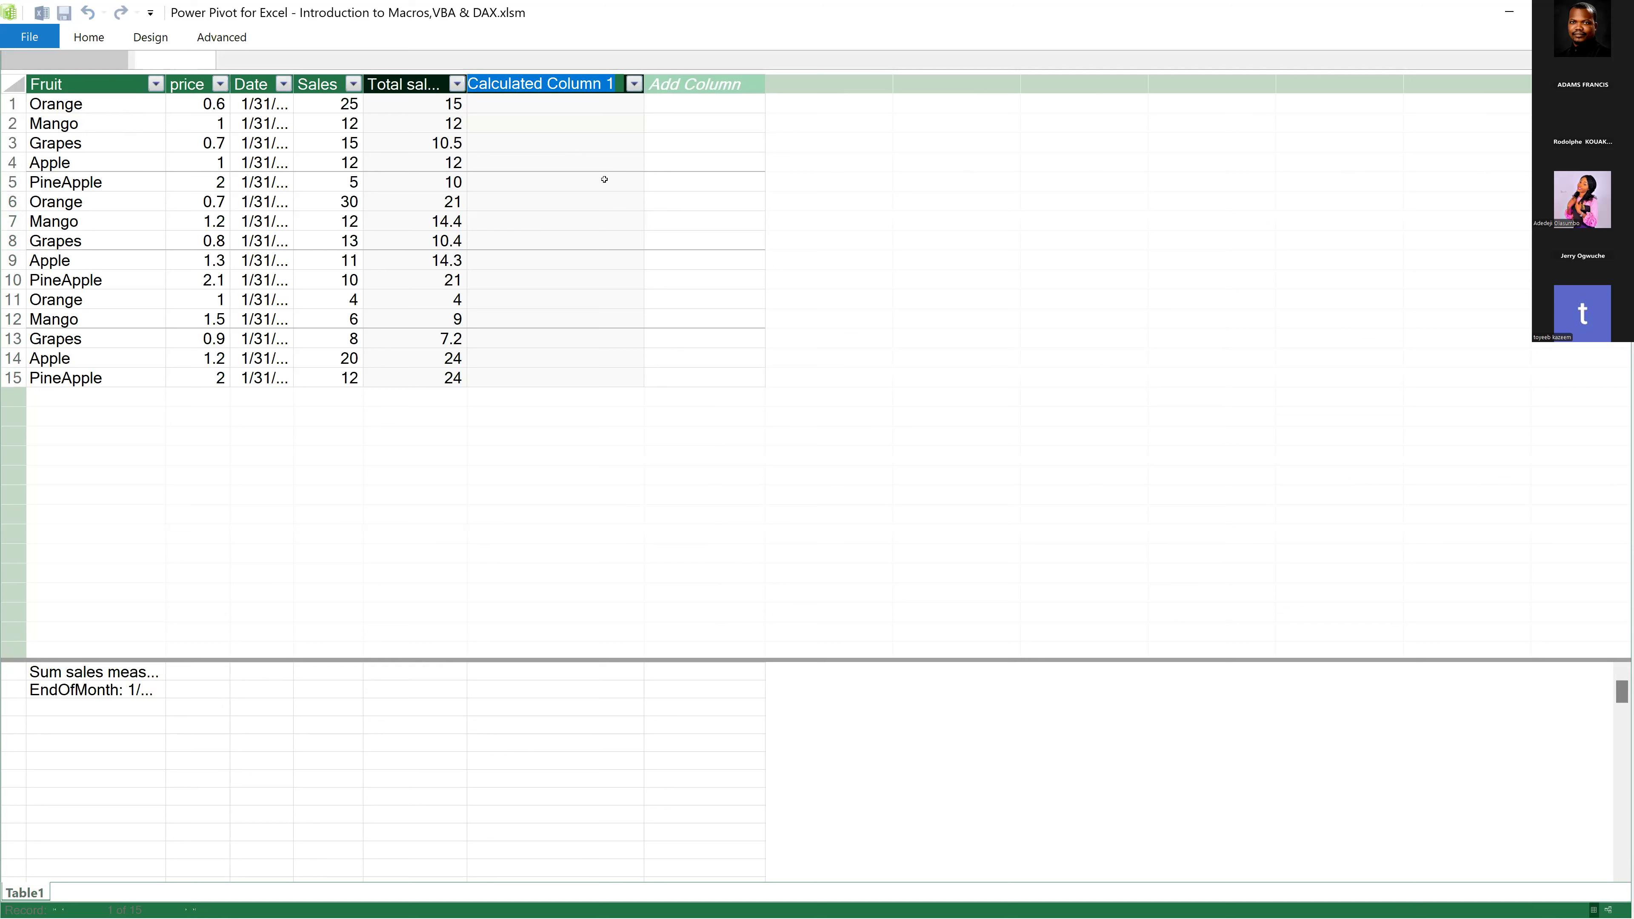
type("y")
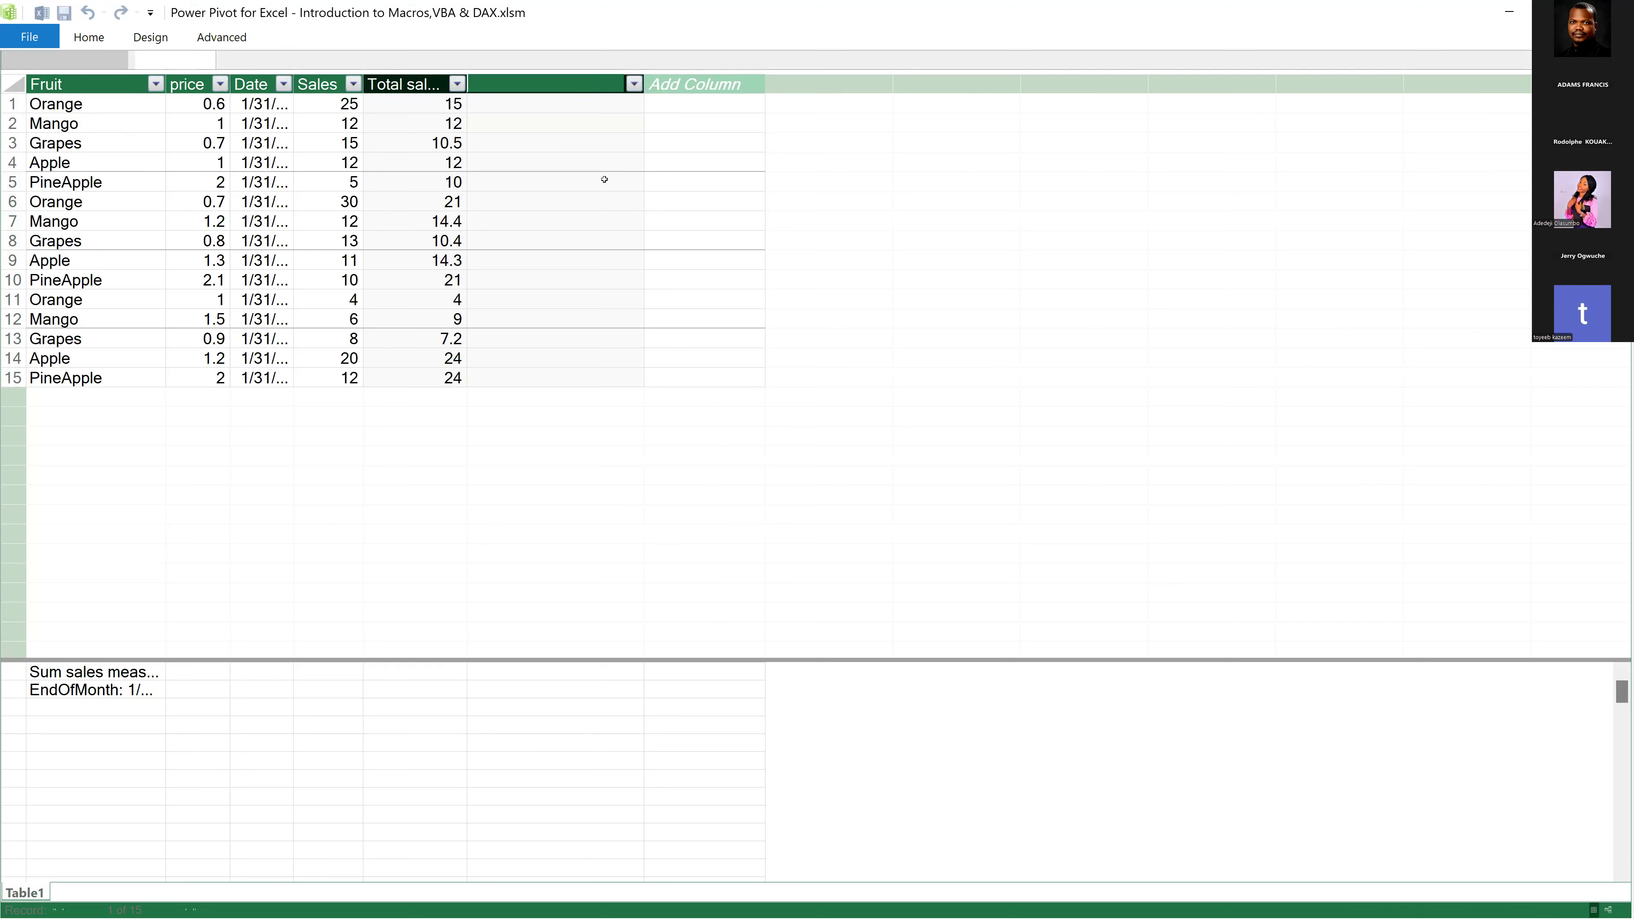
type("Years")
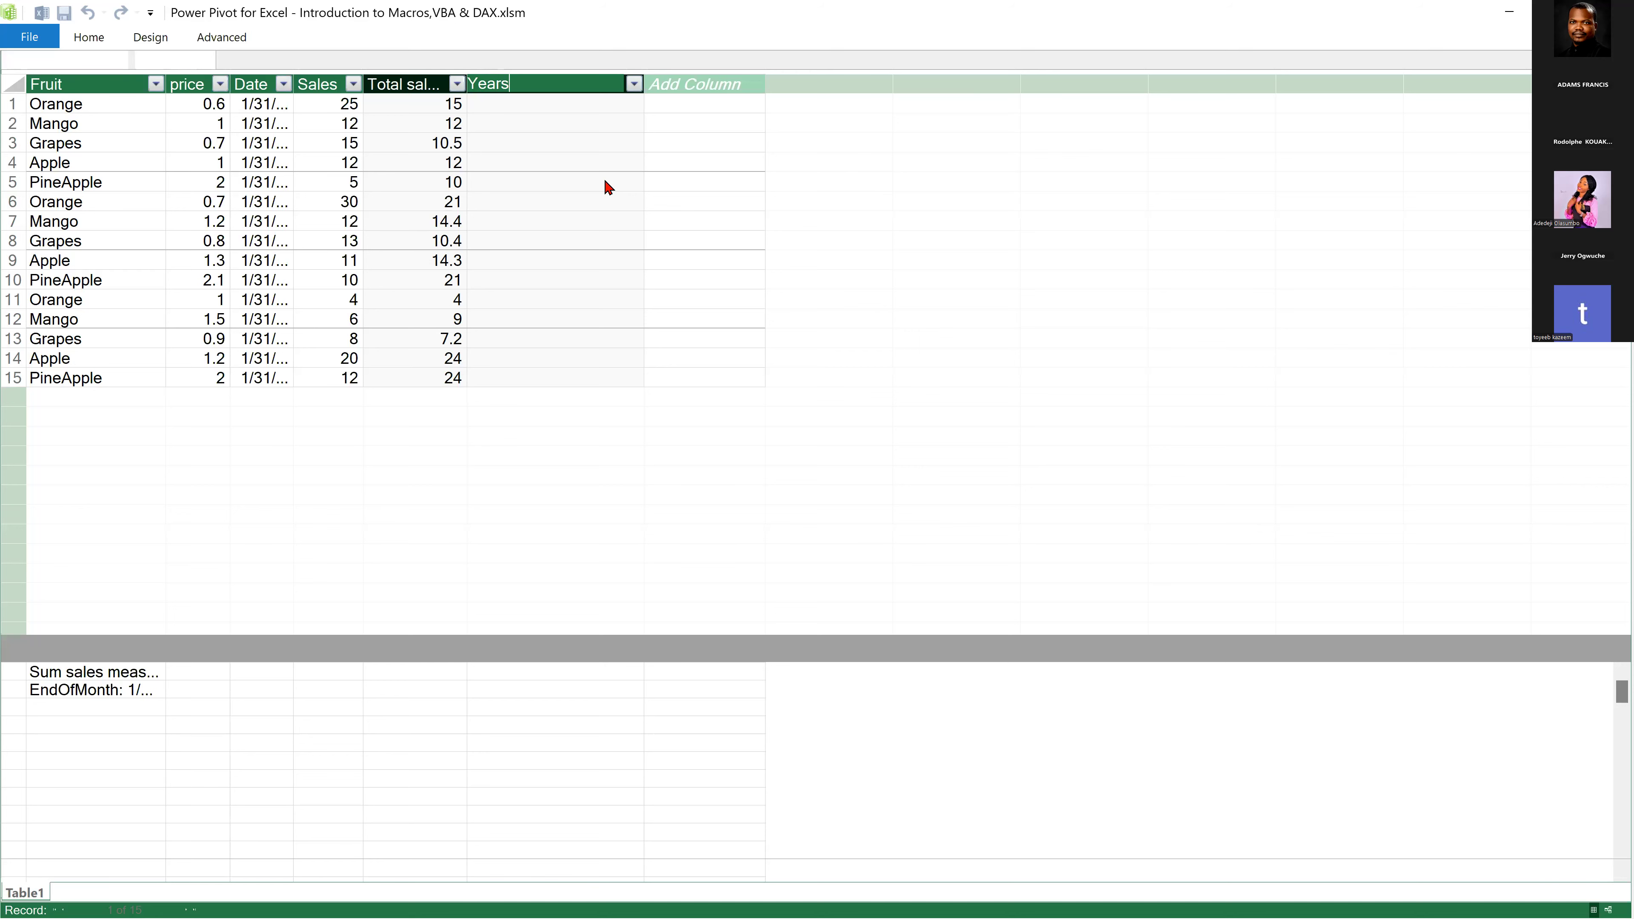
key("Return")
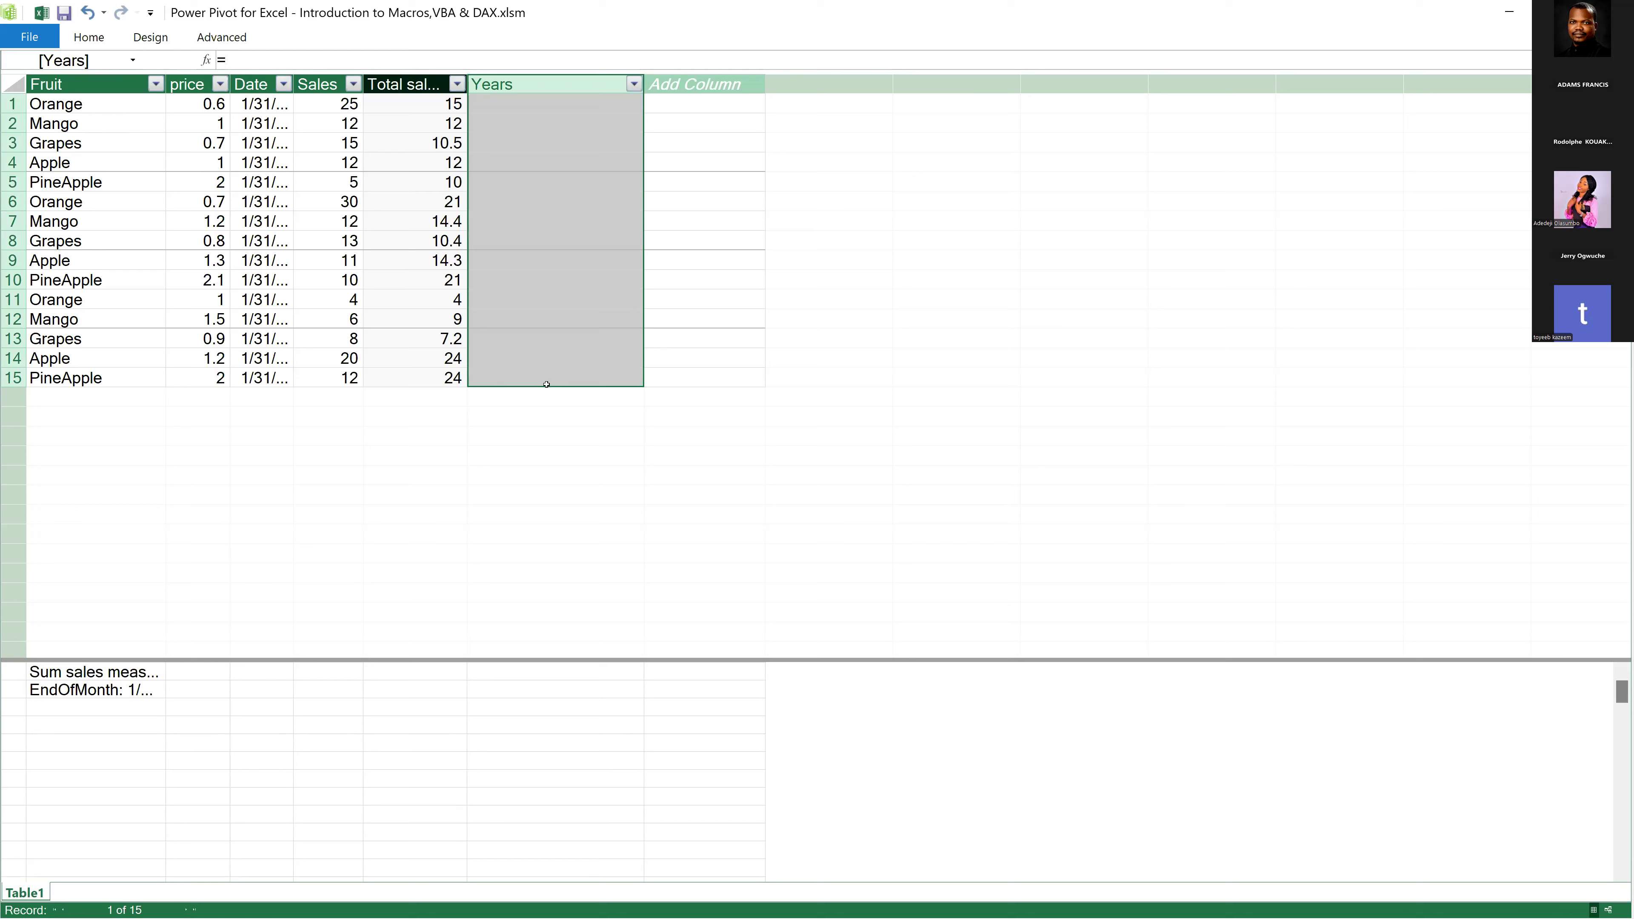
Give the Years column the DAX formula = YEAR([Date]).
left_click(472, 59)
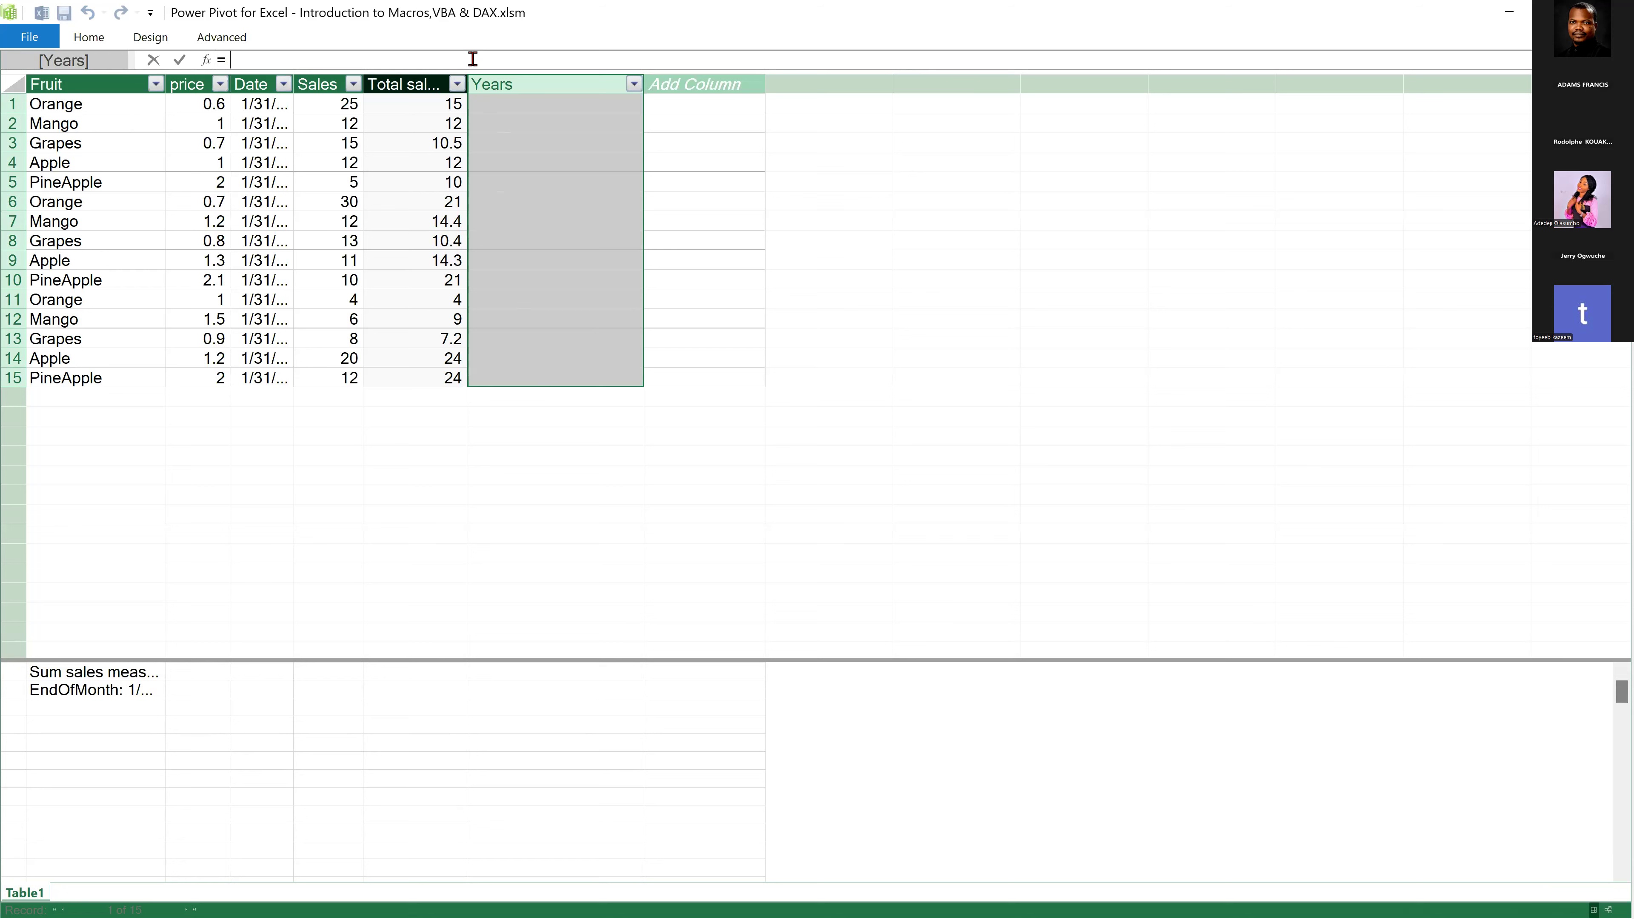
type("y")
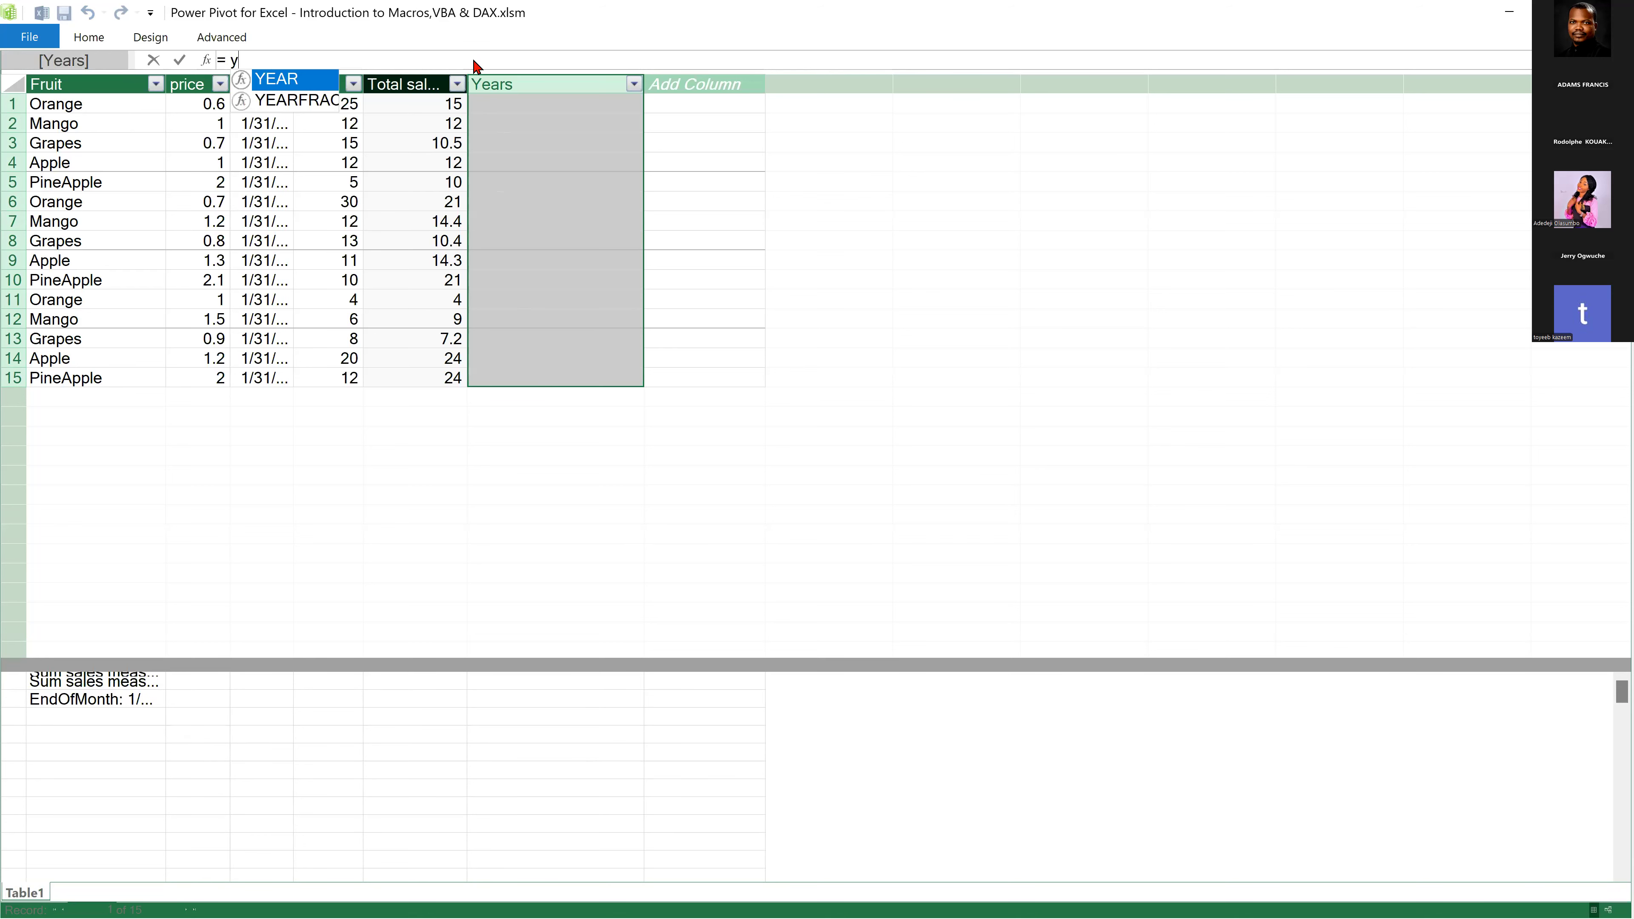
type("ea")
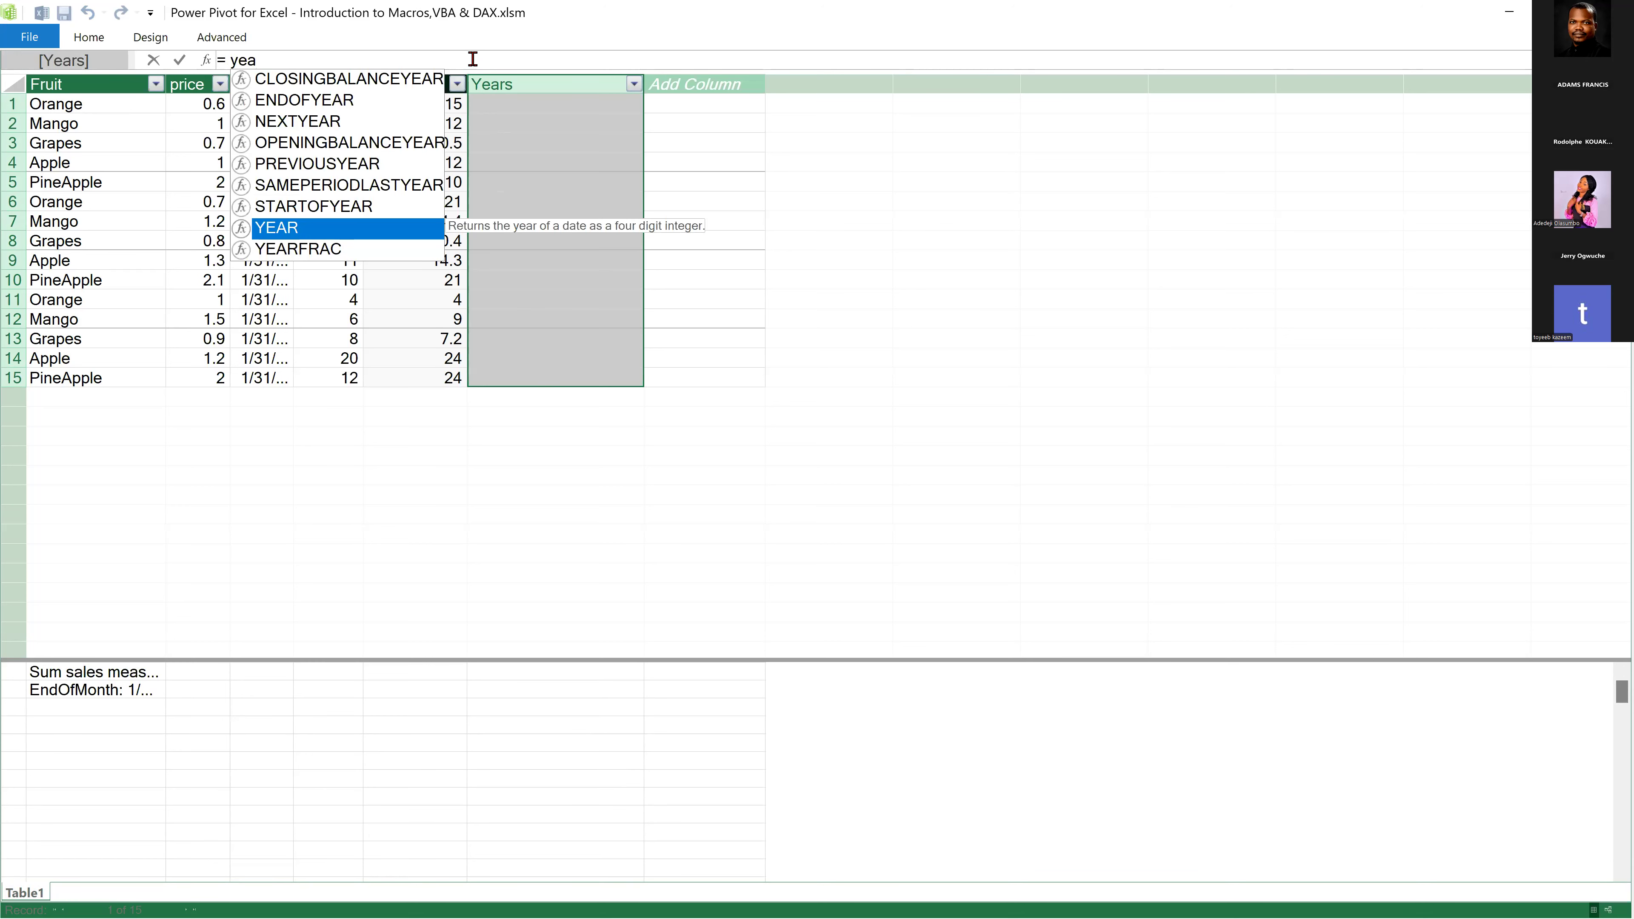
left_click(288, 232)
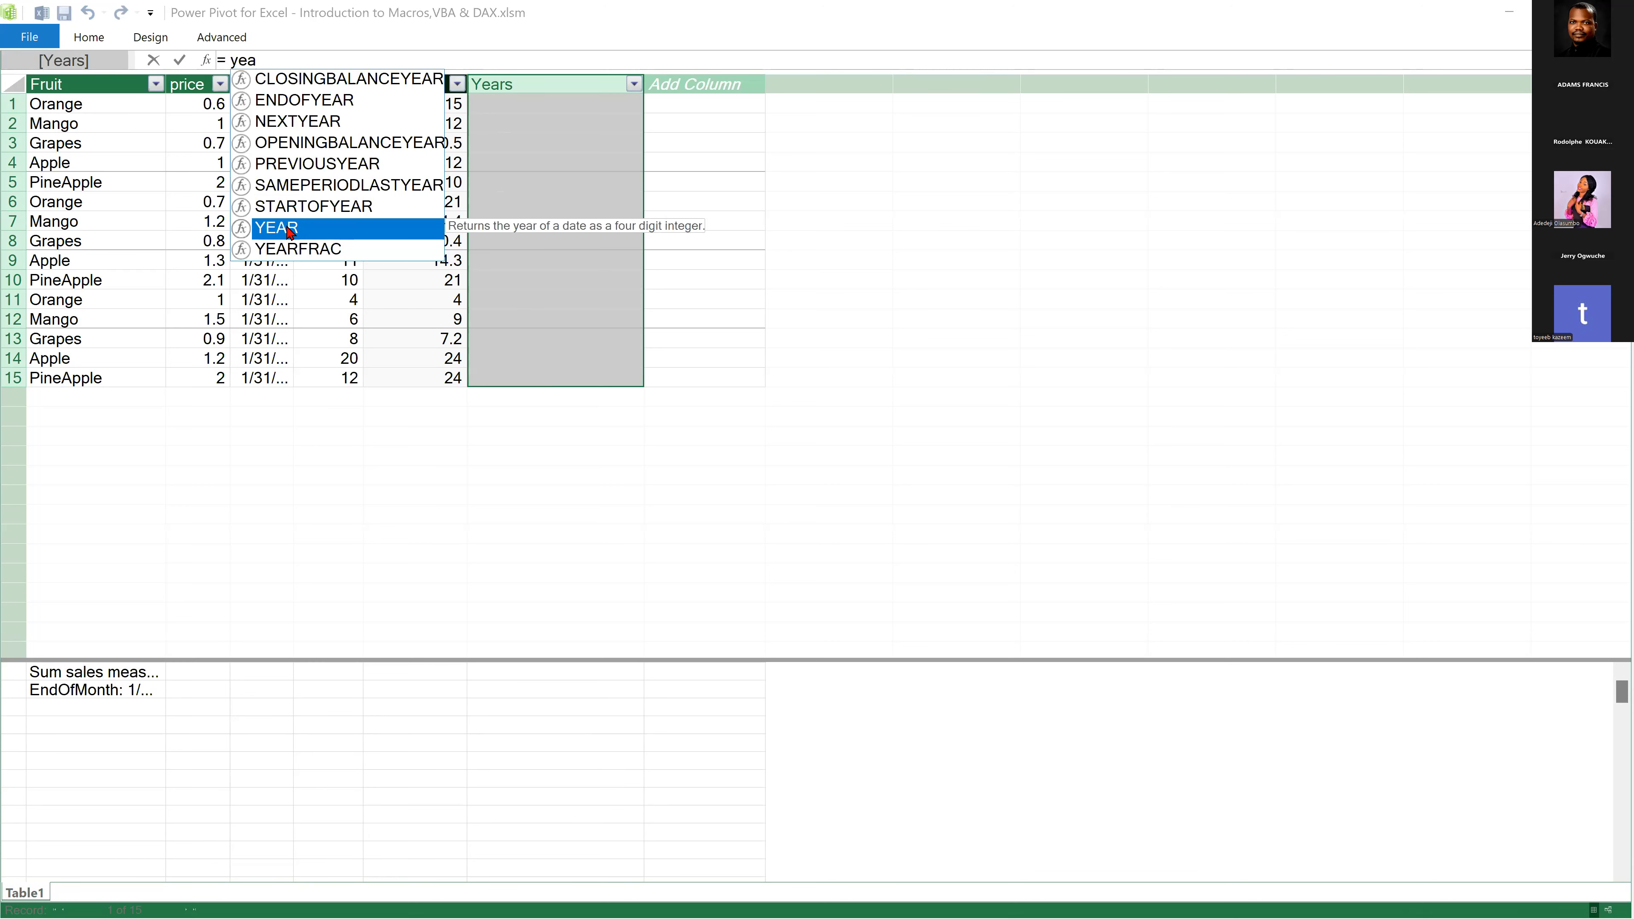
double_click(287, 231)
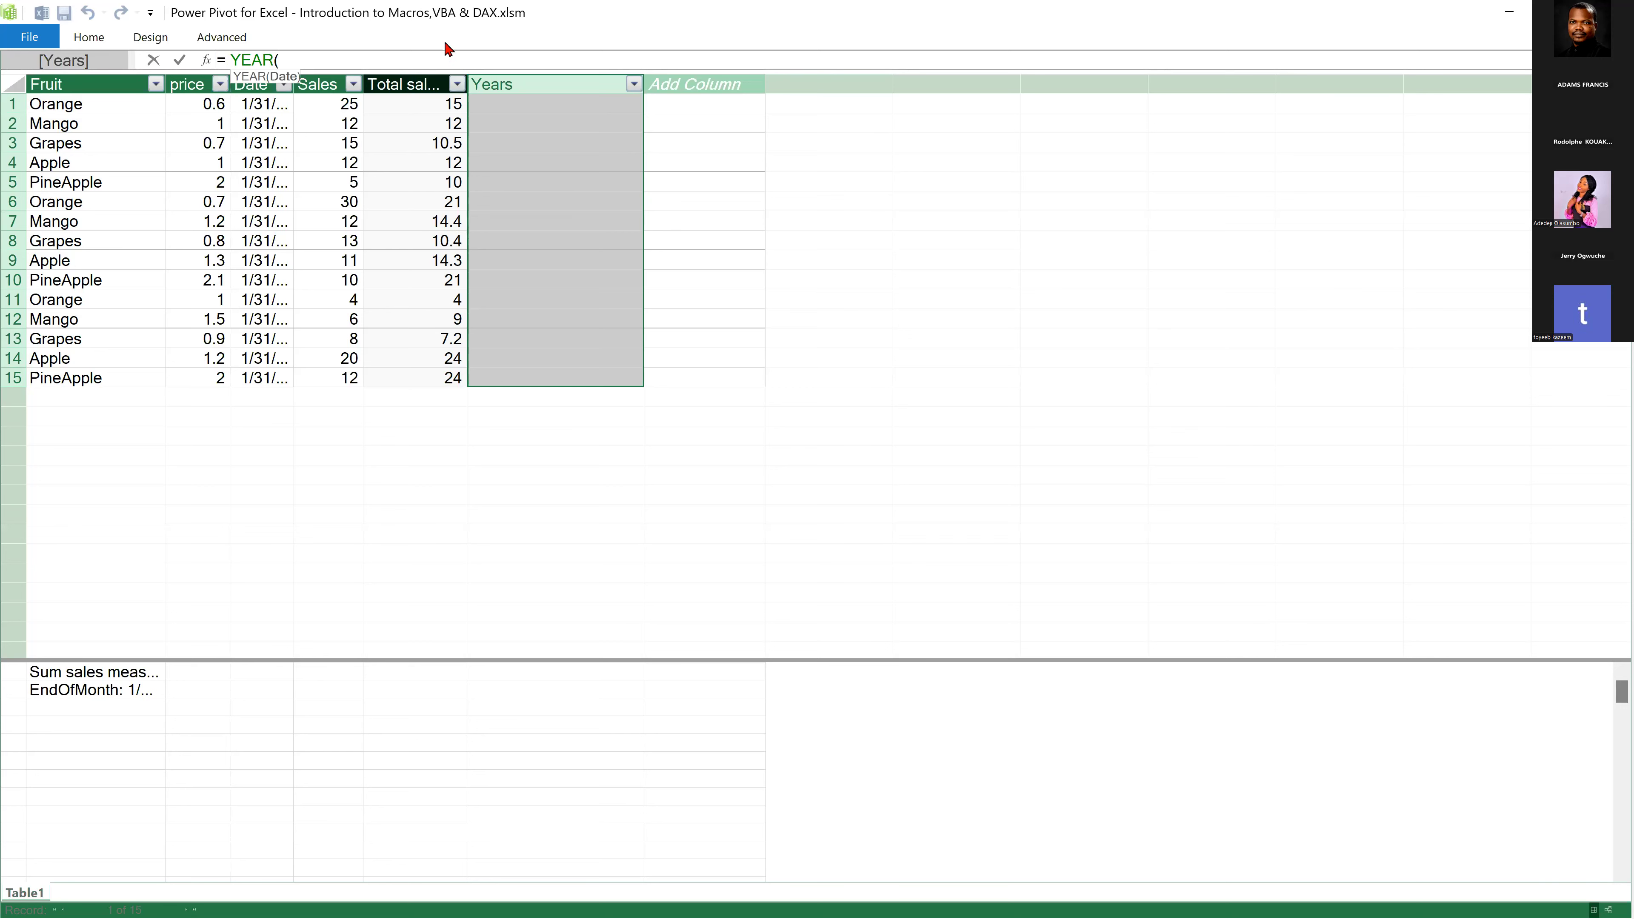
type("d")
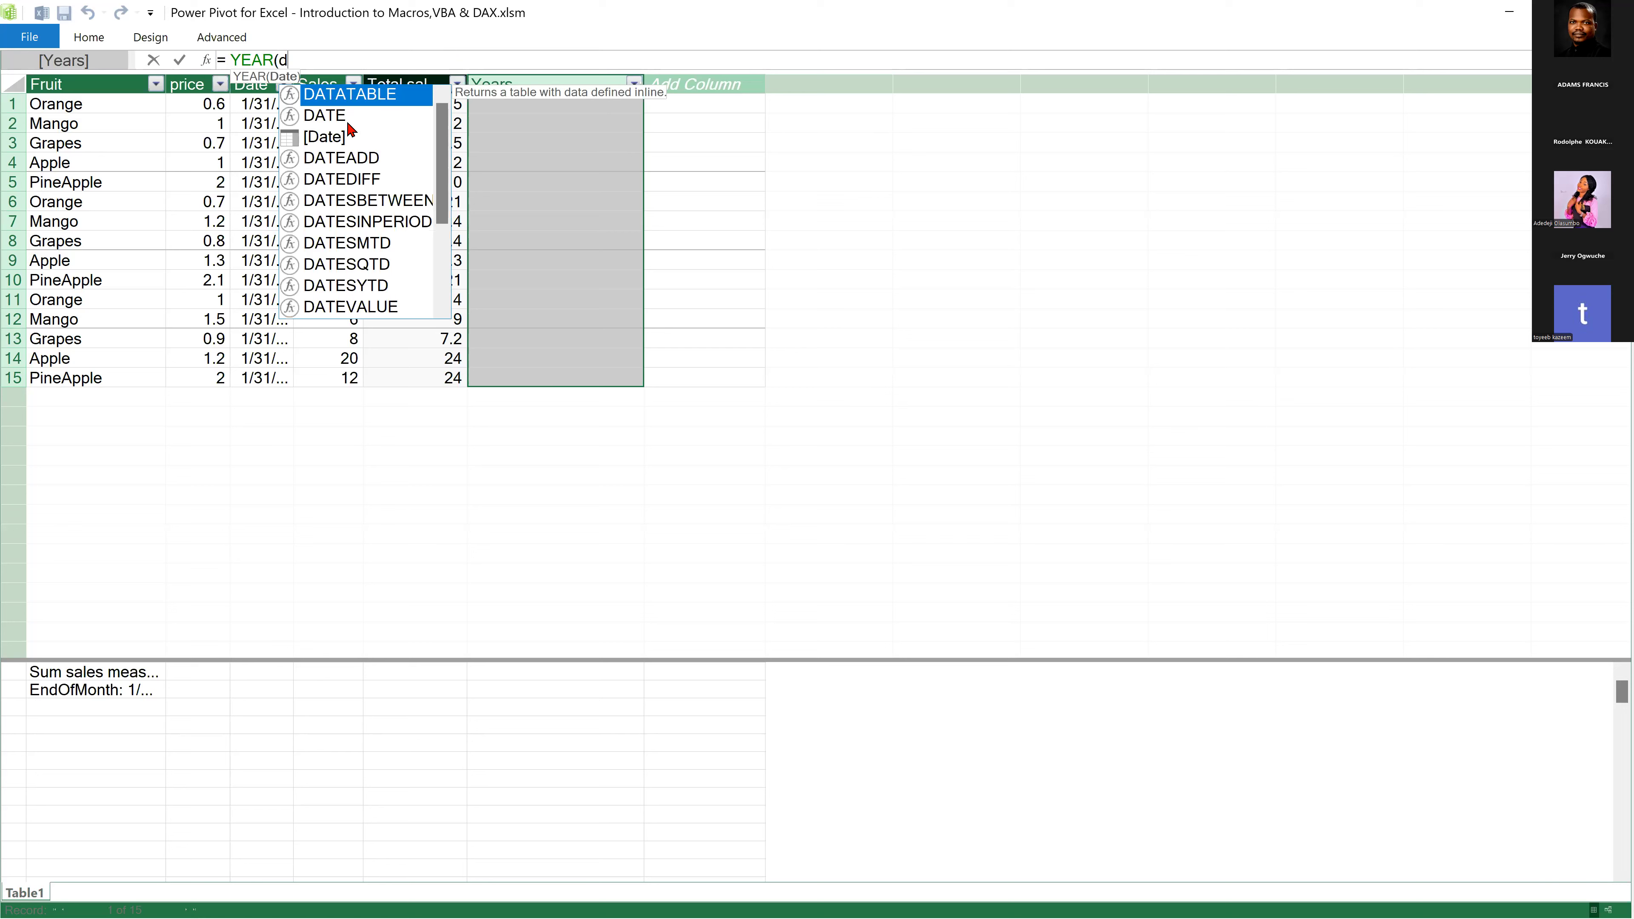
double_click(338, 143)
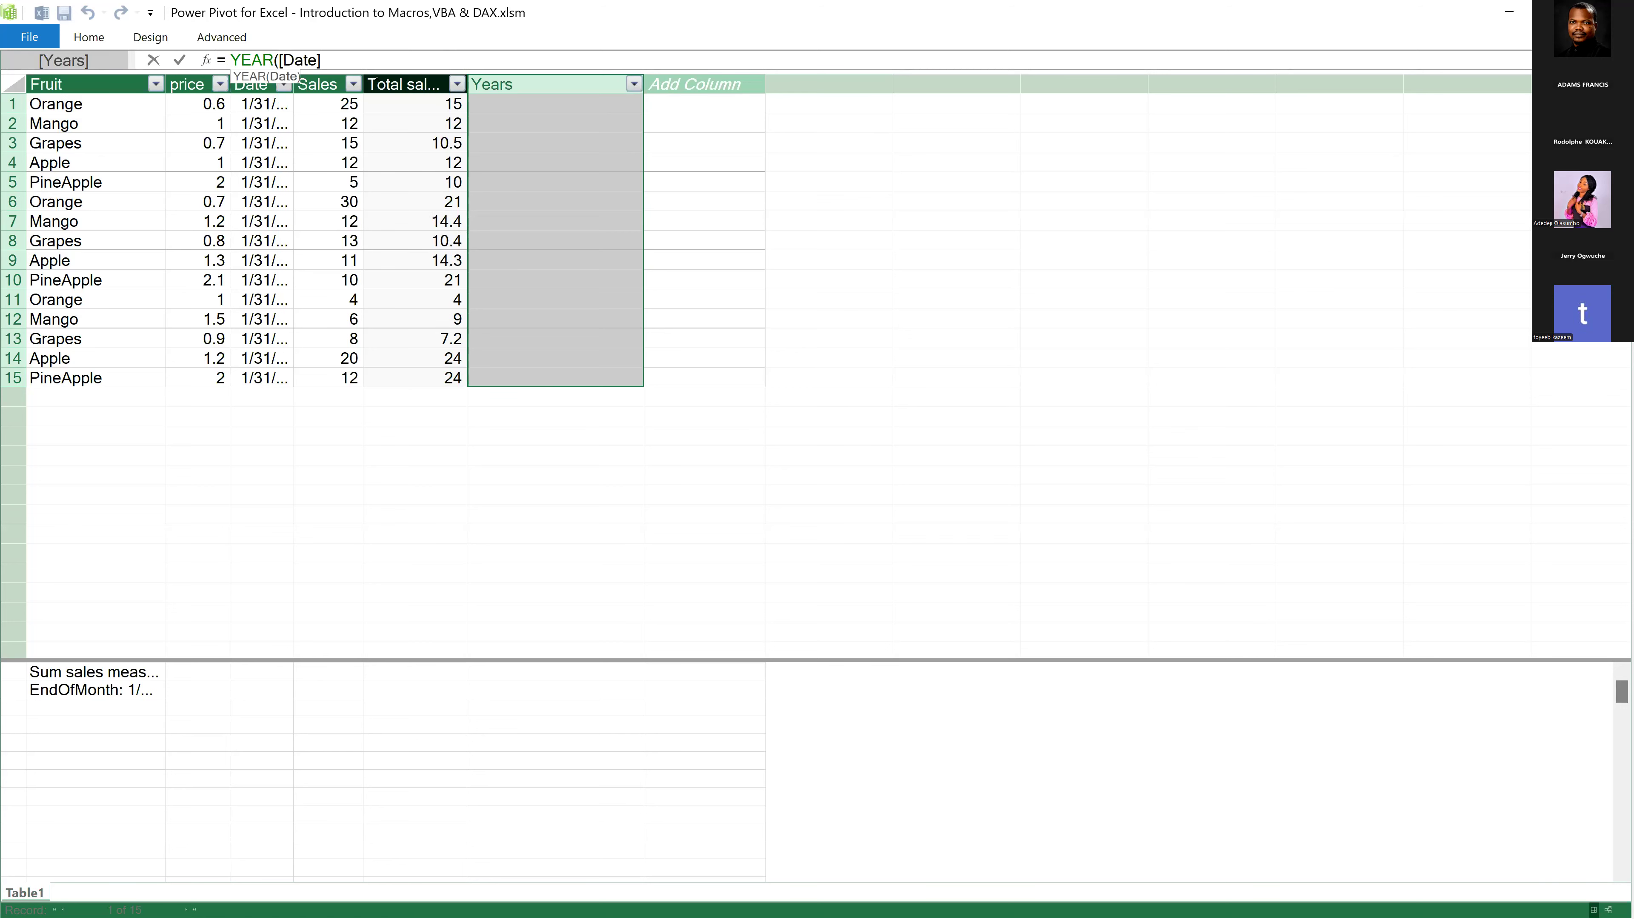
type(")")
key("Return")
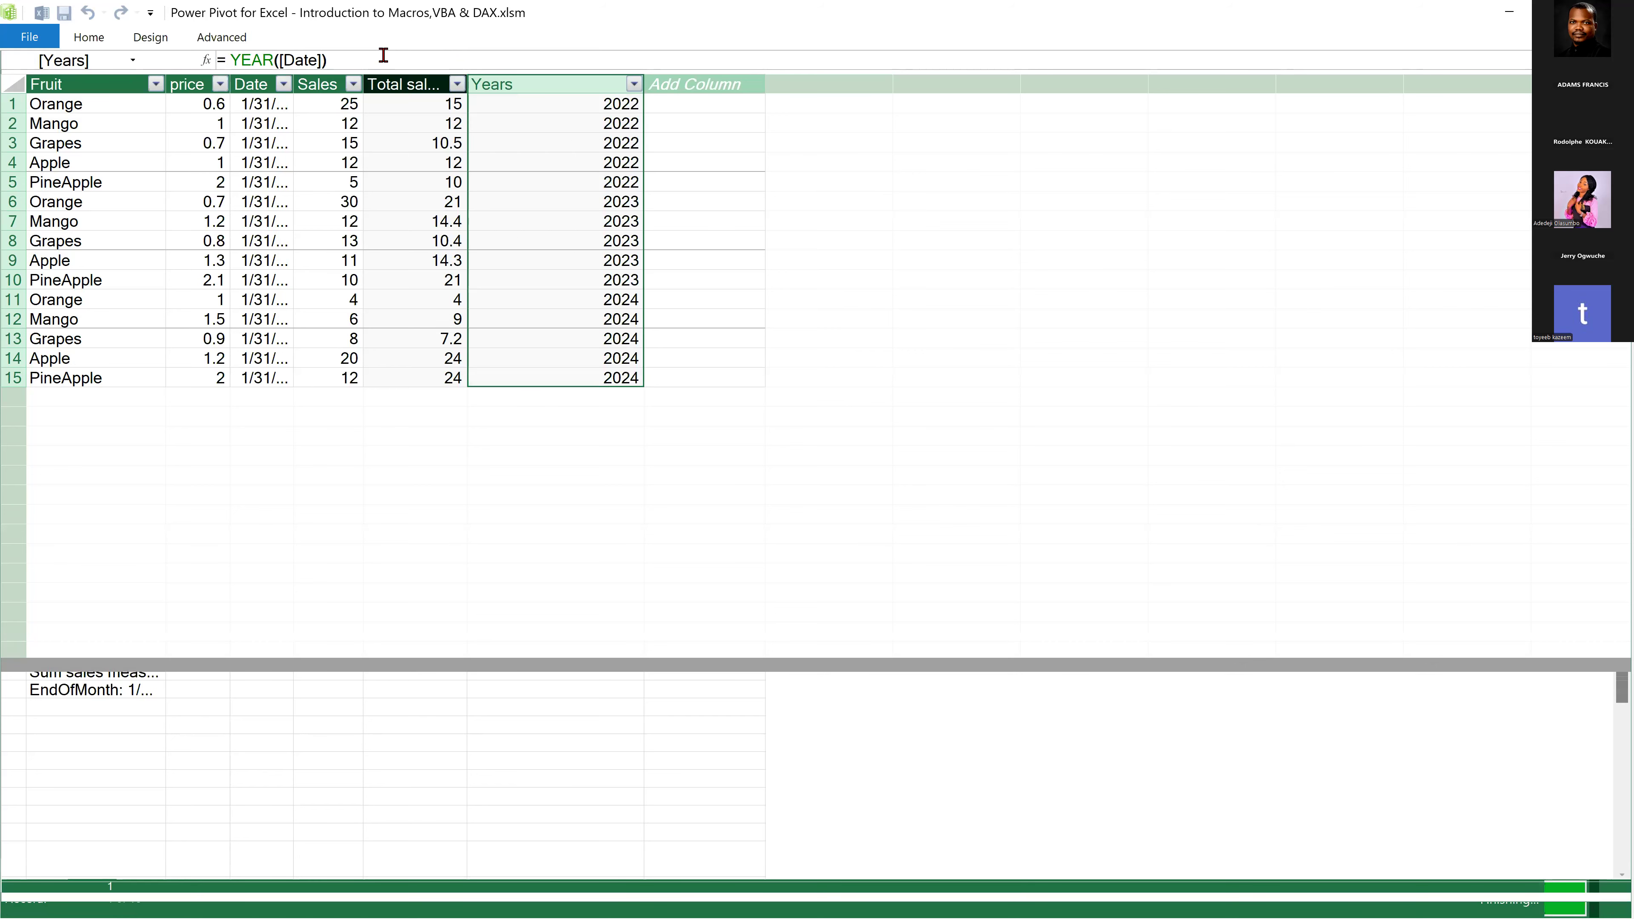
Widen the Date column to show its full dates and select all values in the Years column for comparison.
left_click_drag(293, 84, 405, 86)
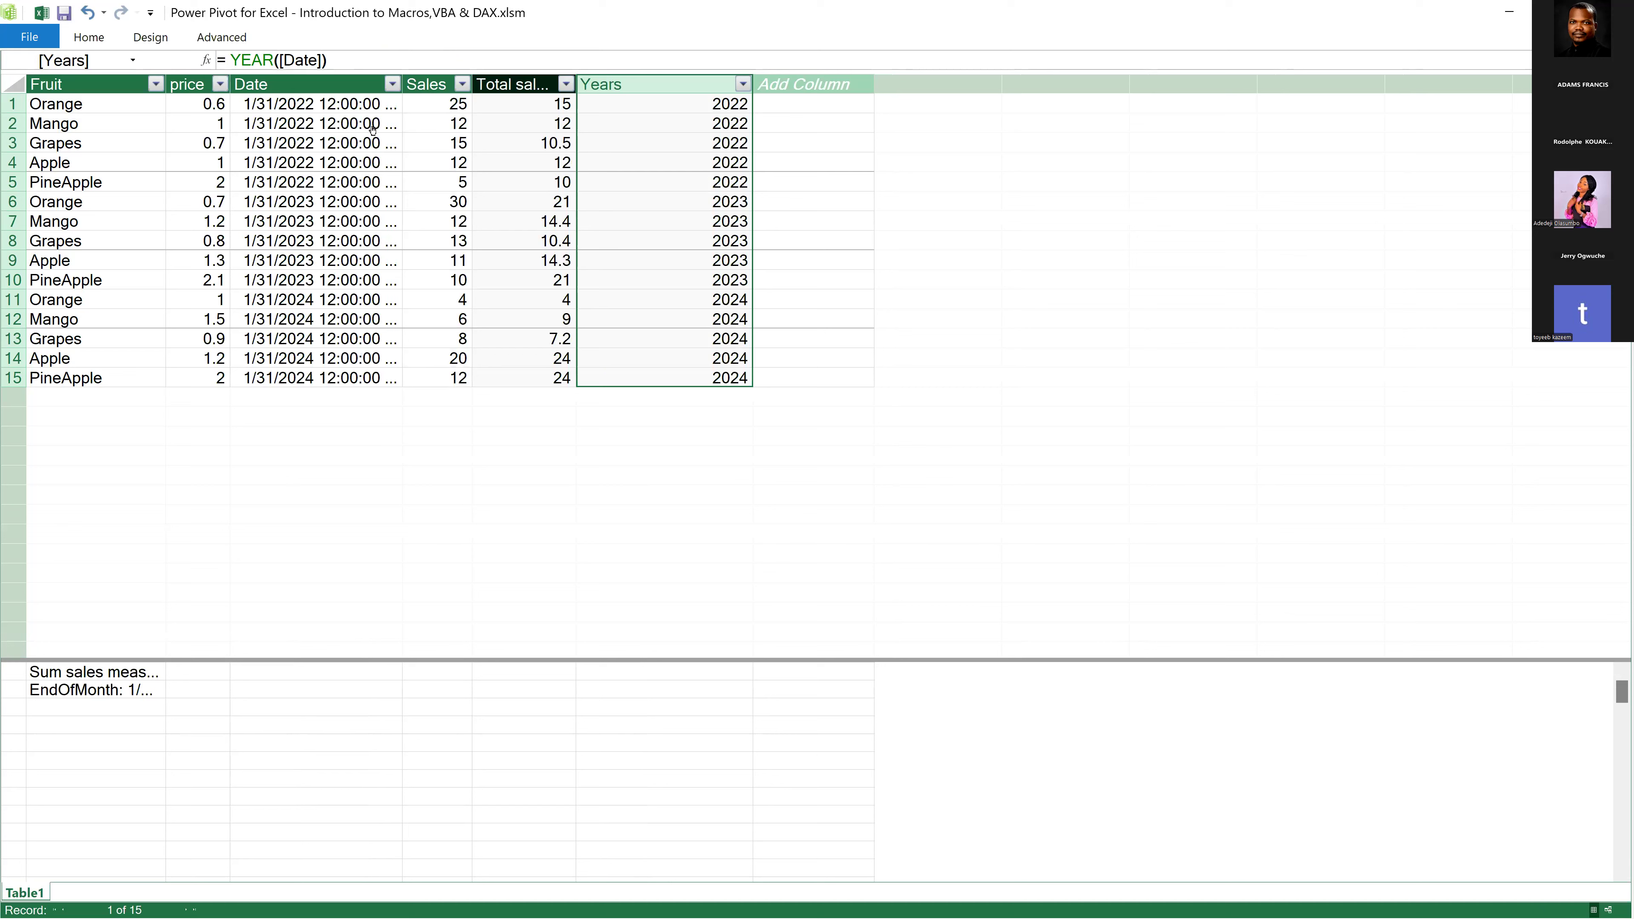
left_click(303, 109)
left_click_drag(666, 105, 692, 372)
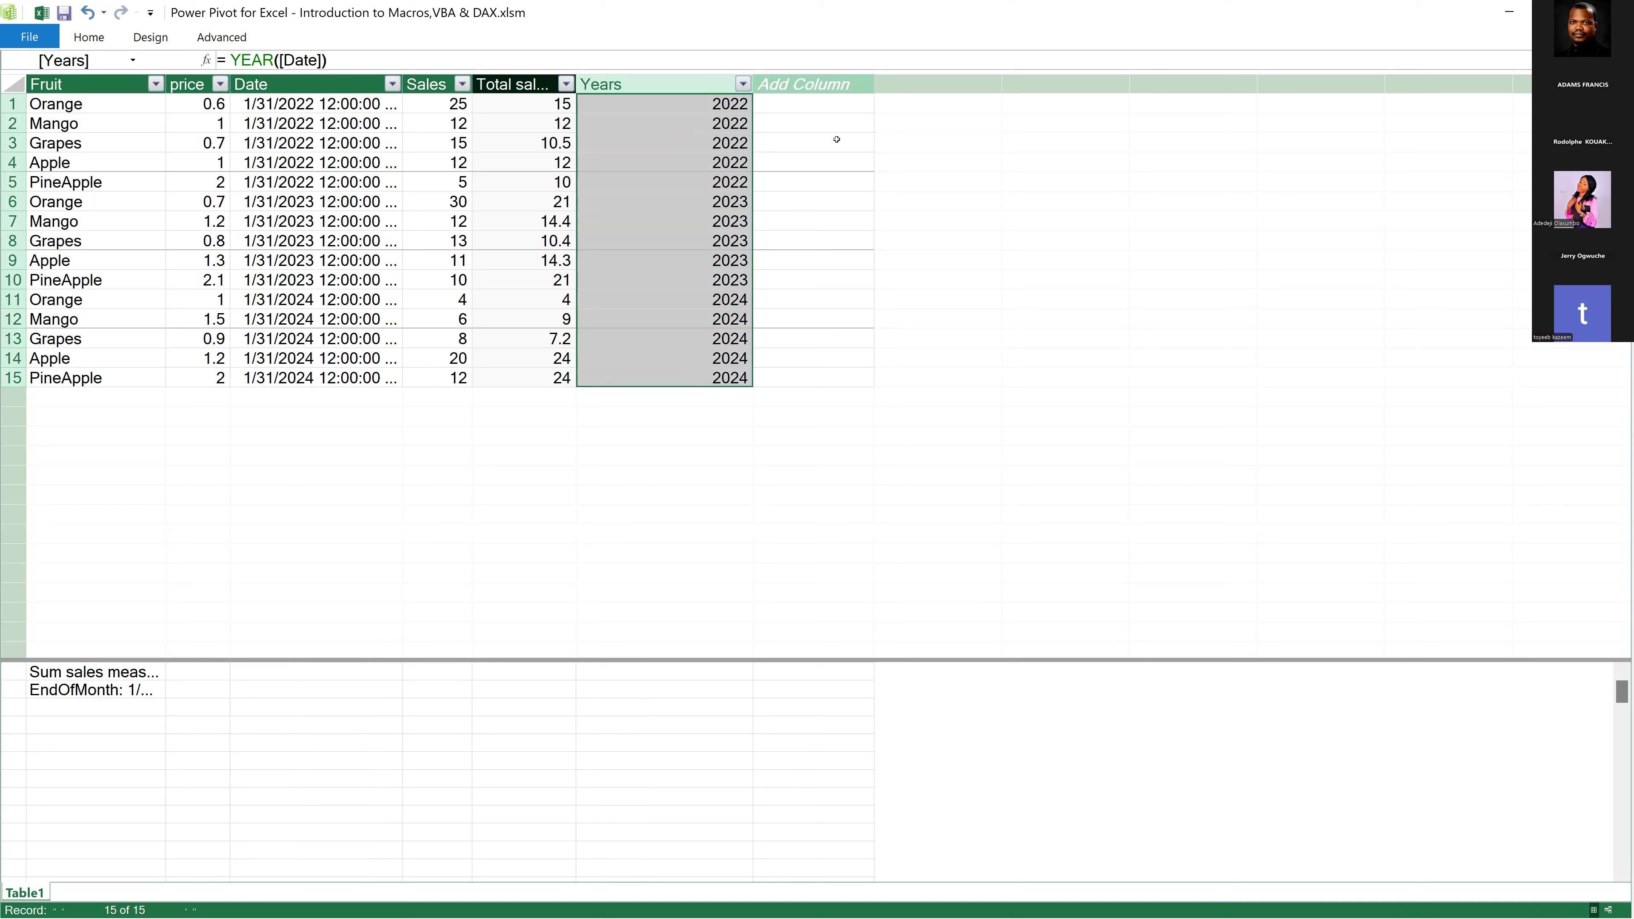
Add a new column named Month after the Years column.
left_click(803, 84)
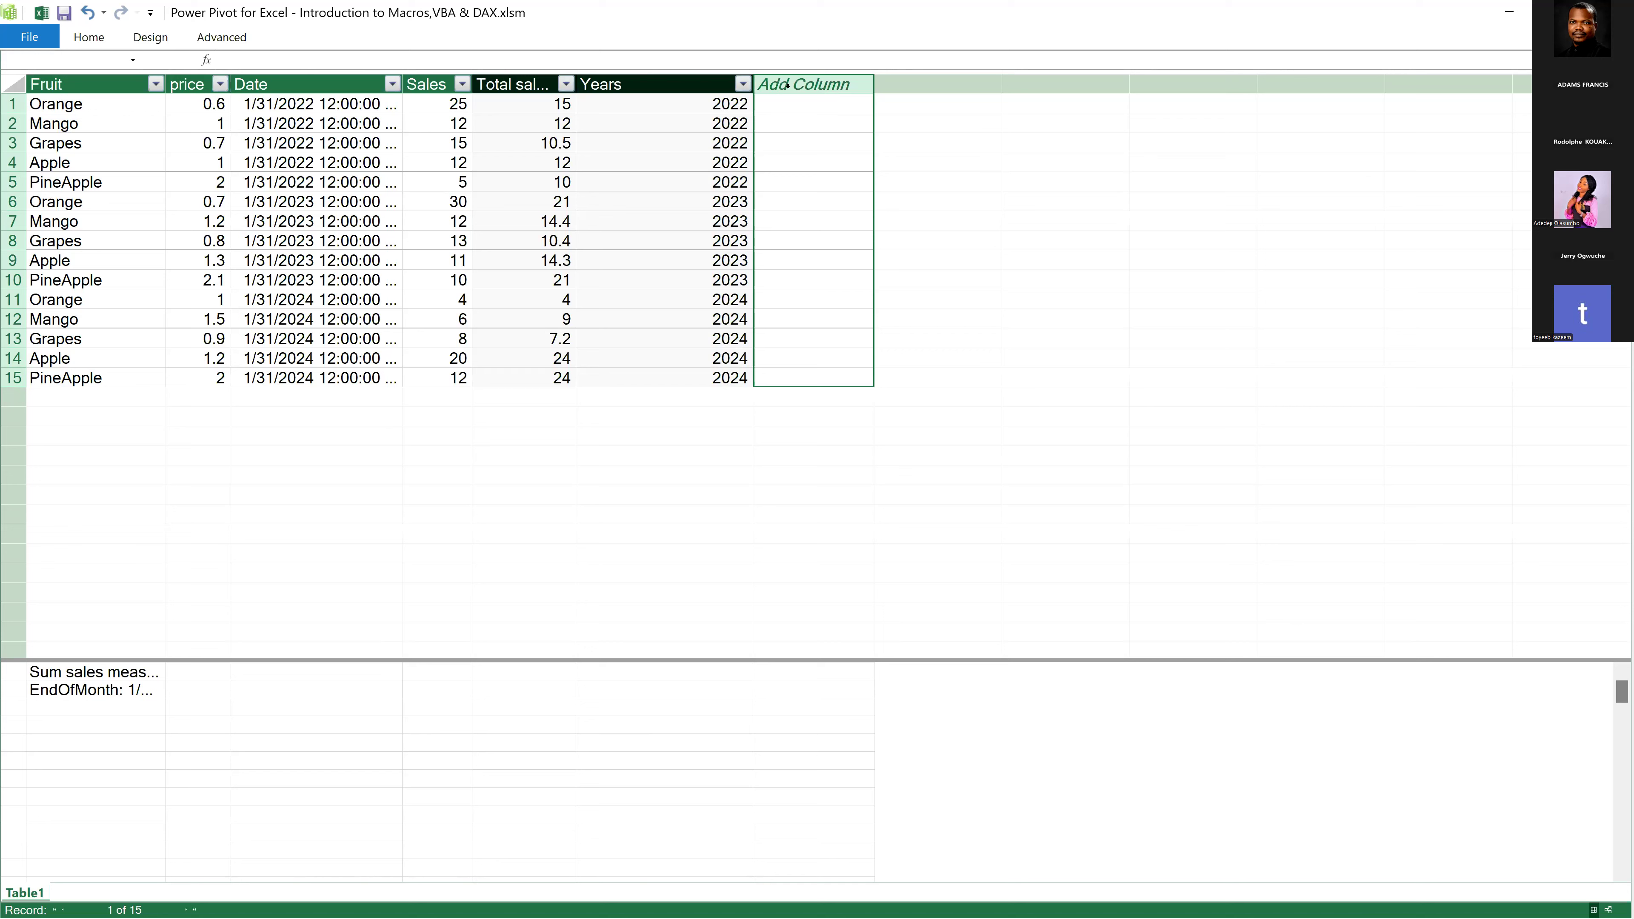
right_click(787, 86)
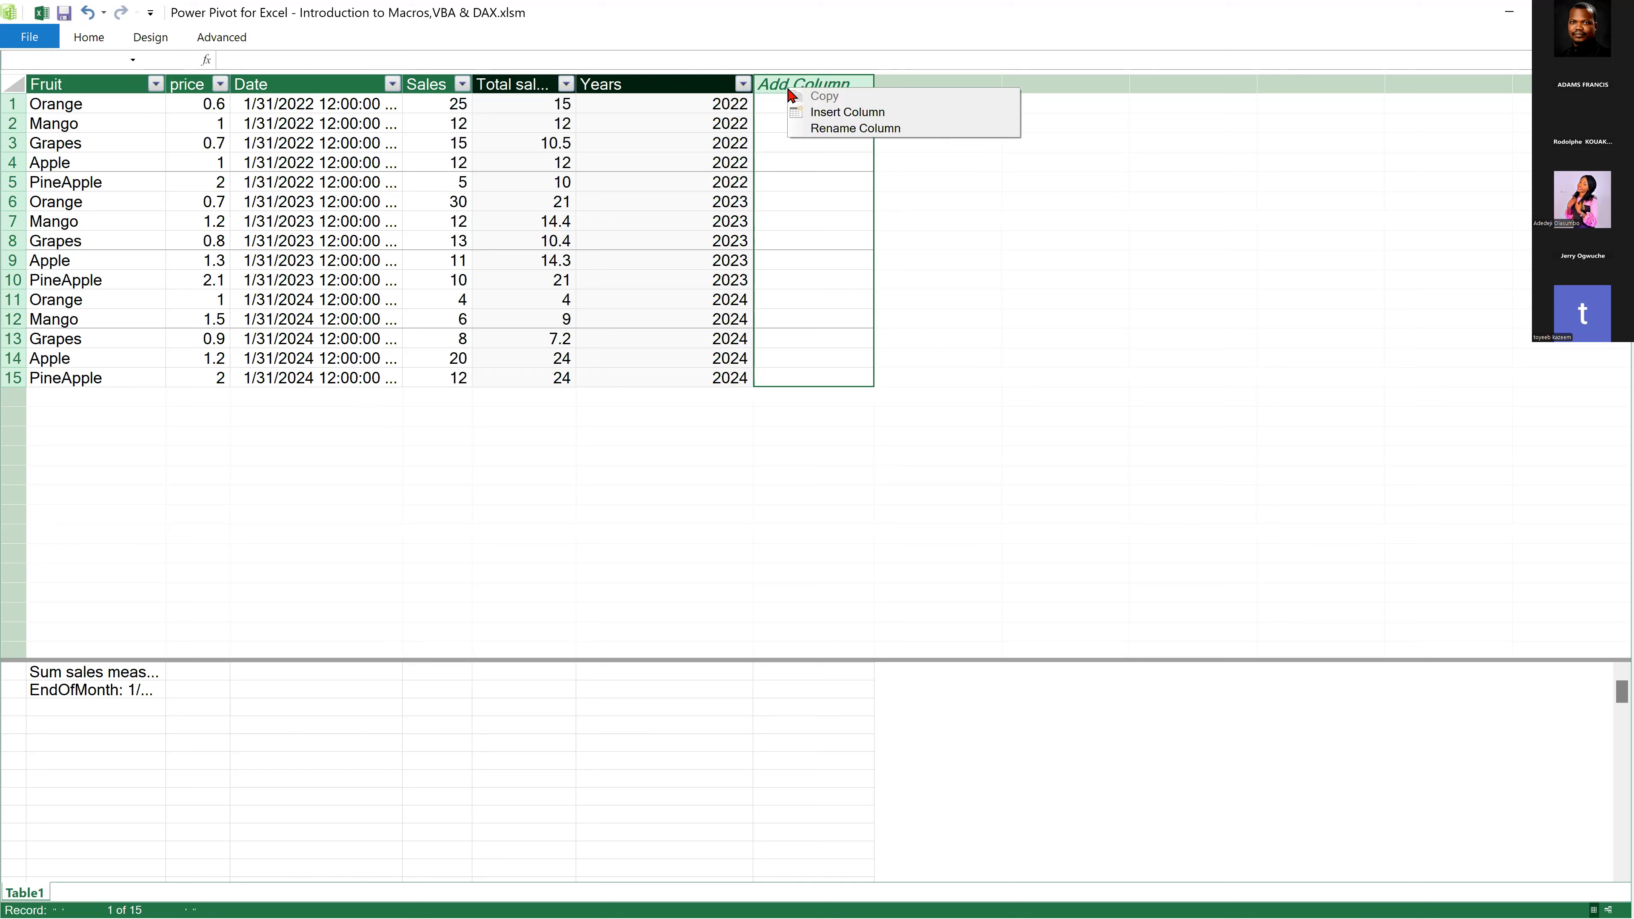
left_click(855, 128)
type("M")
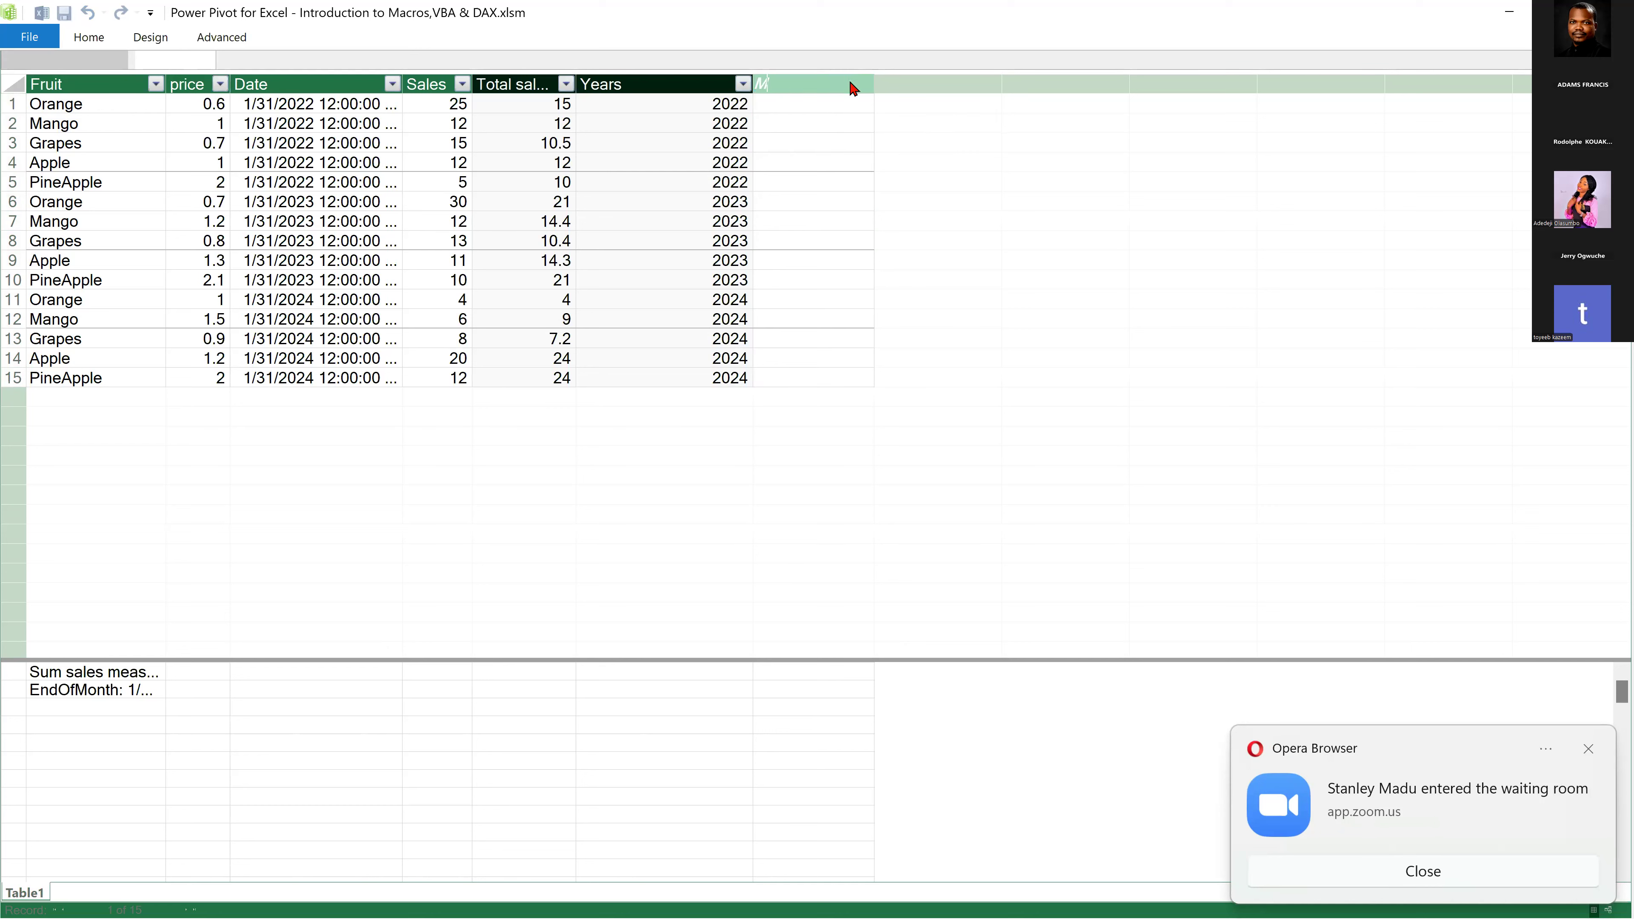
type("onth")
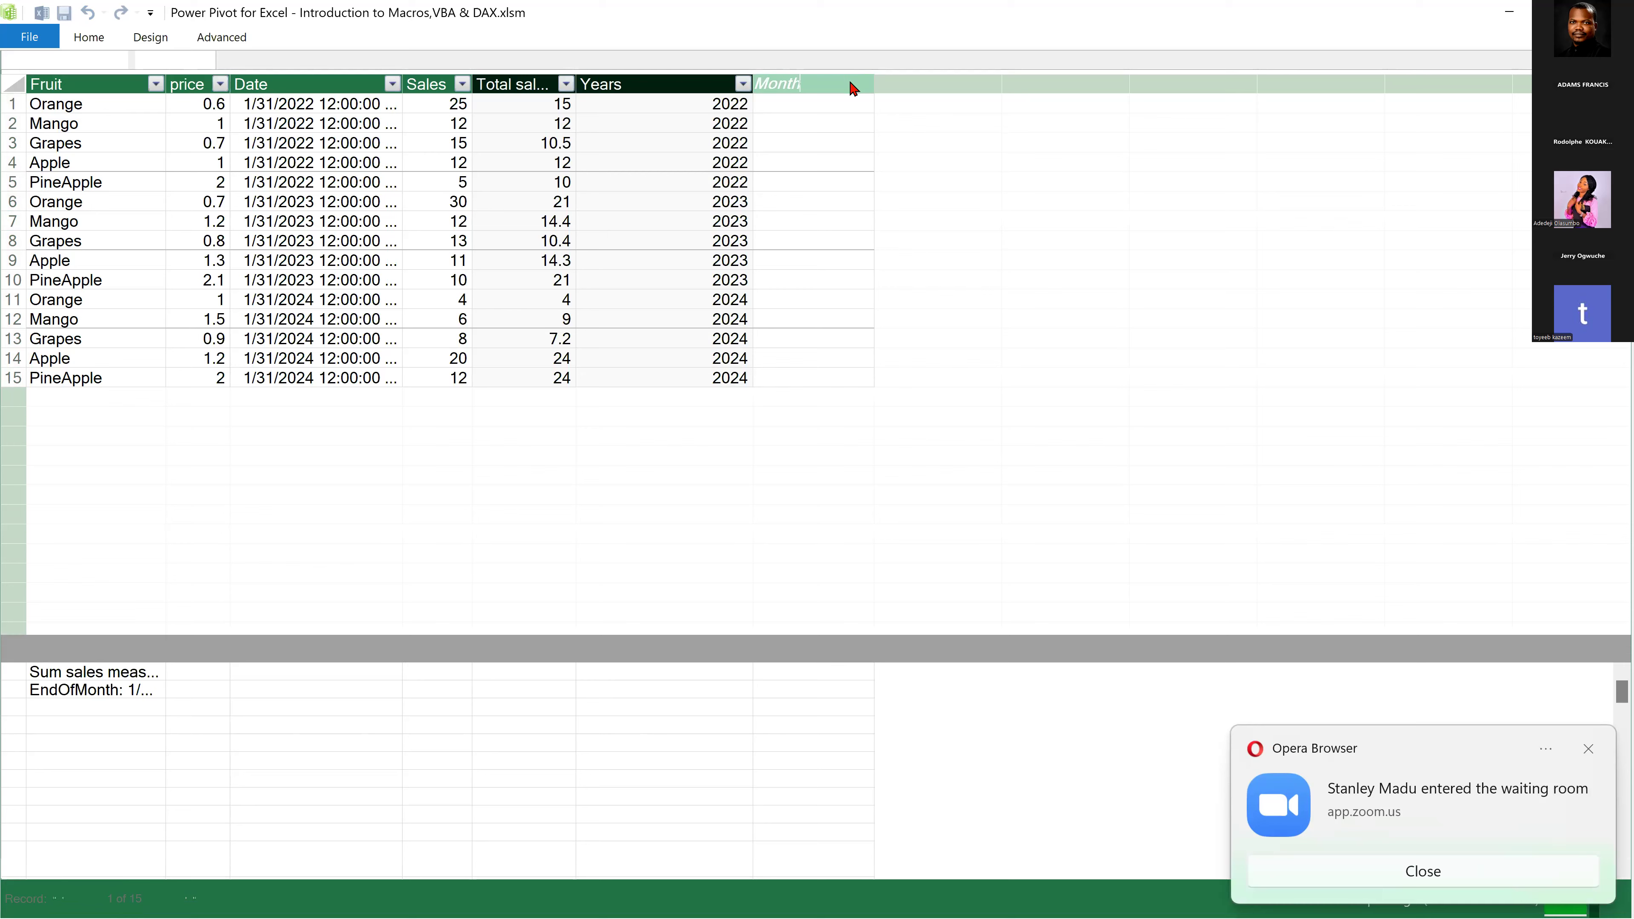
key("Return")
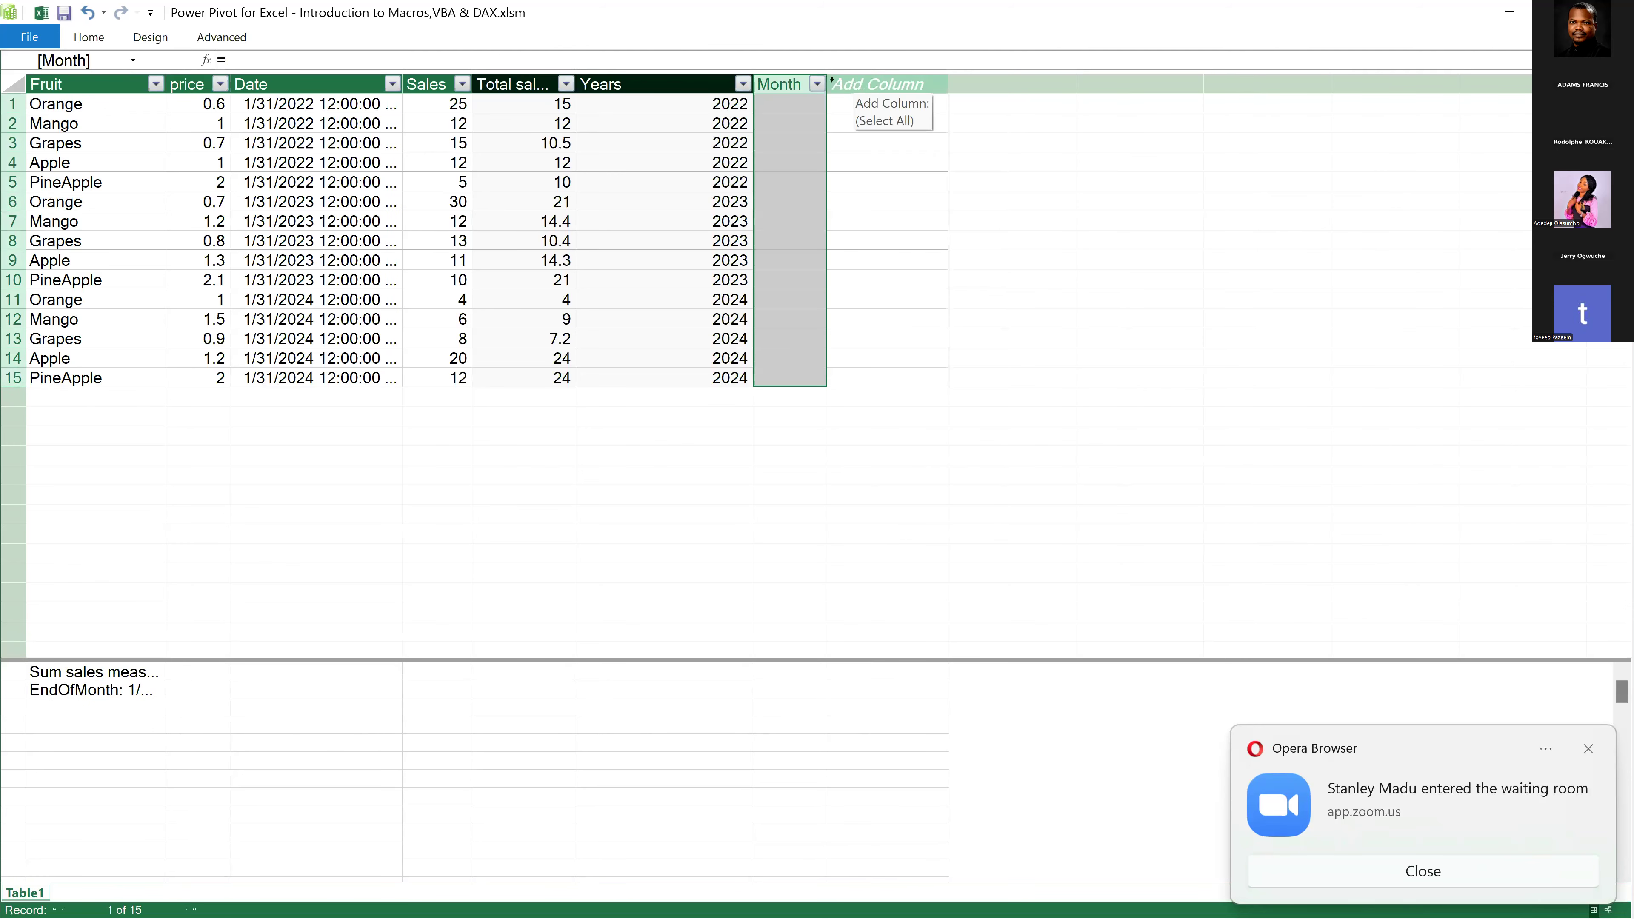
Give the Month column the DAX formula =MONTH([Date]).
left_click(714, 60)
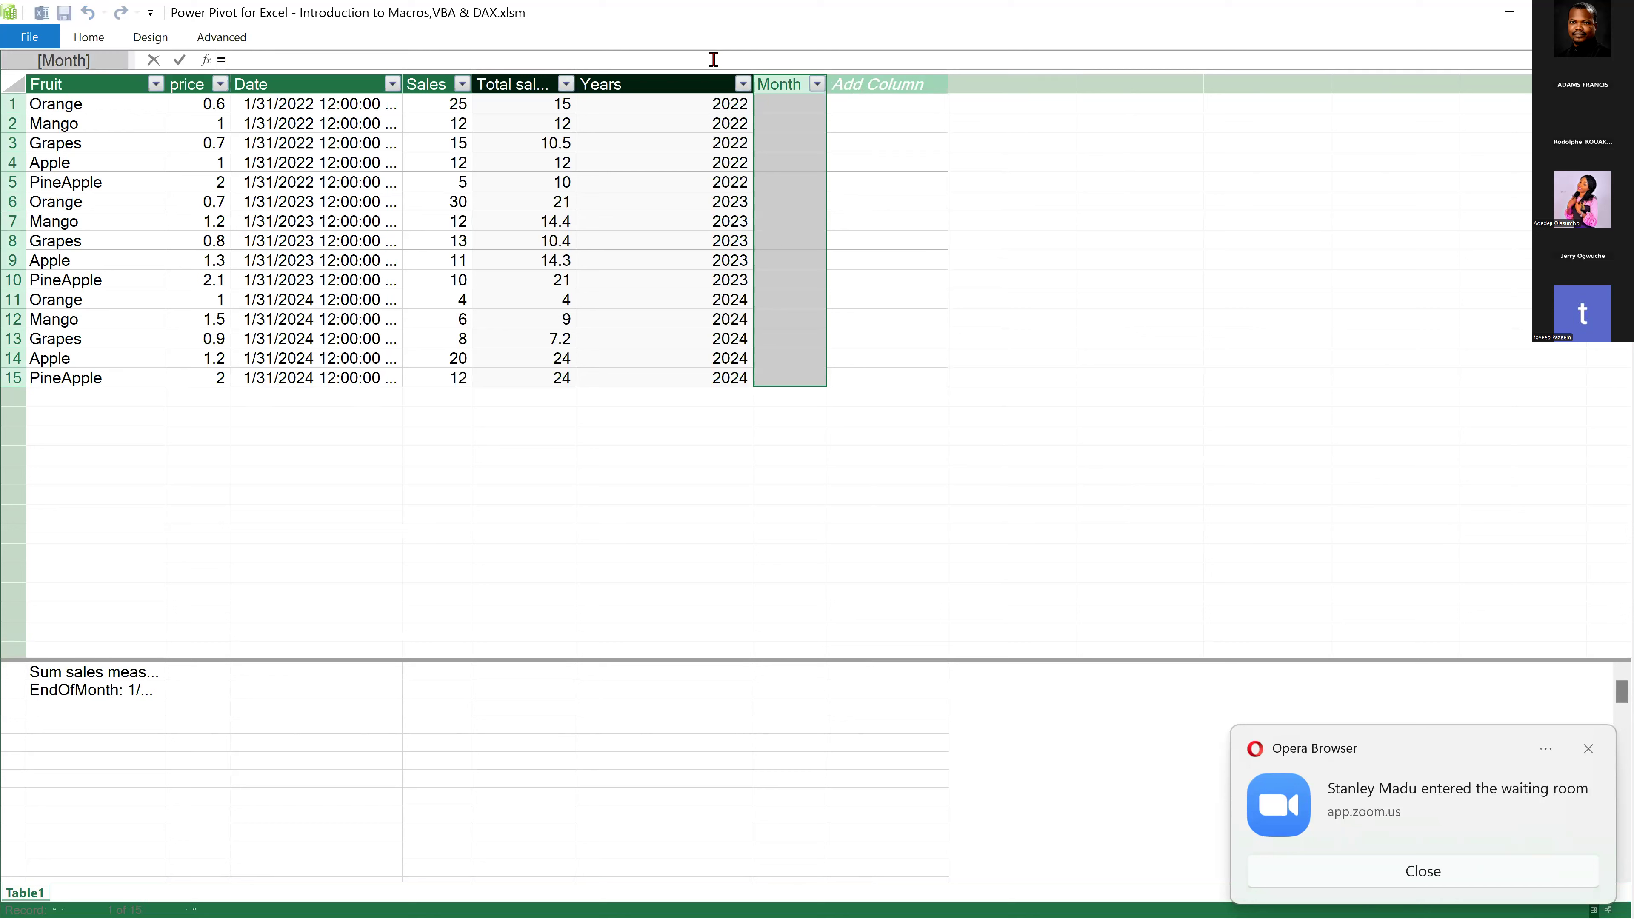
type("m")
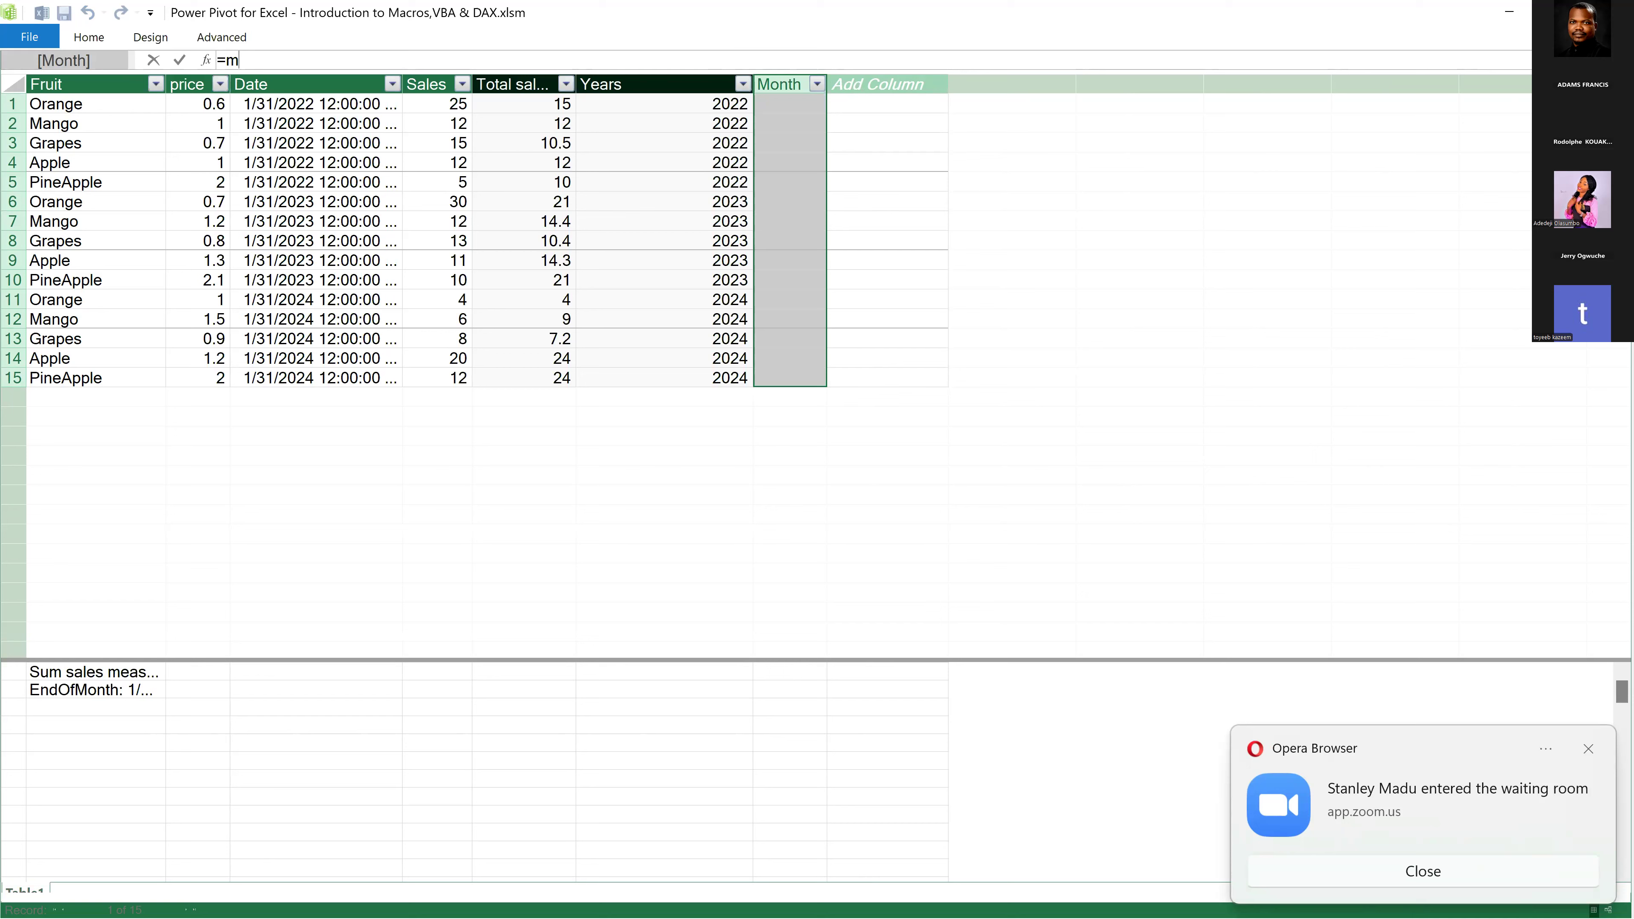
type("onth")
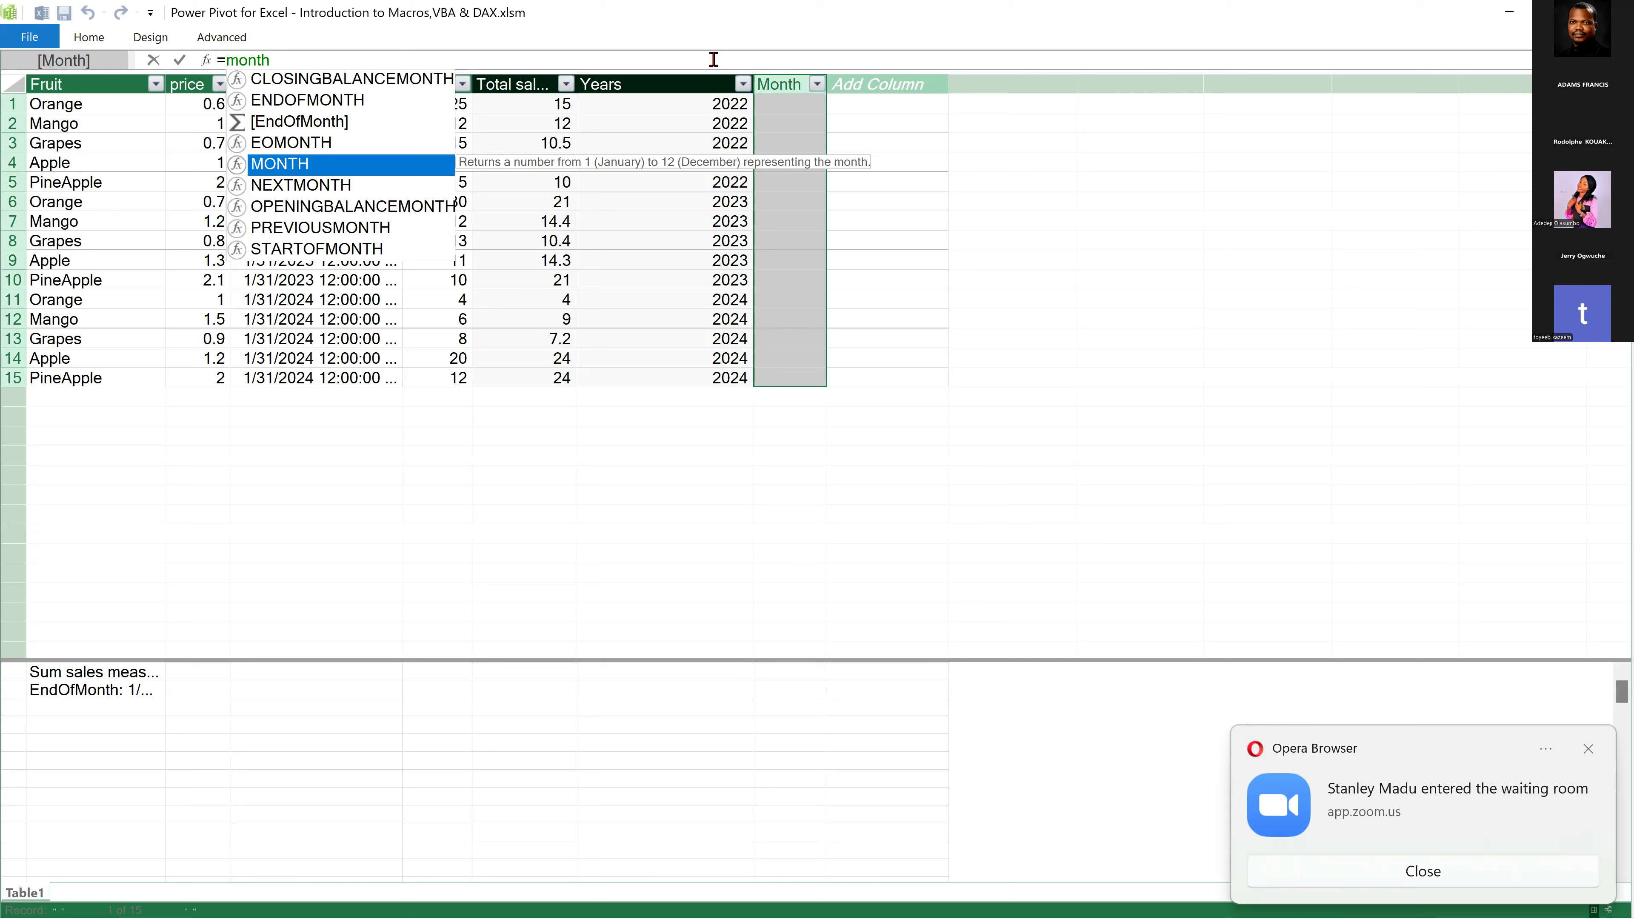
key("Tab")
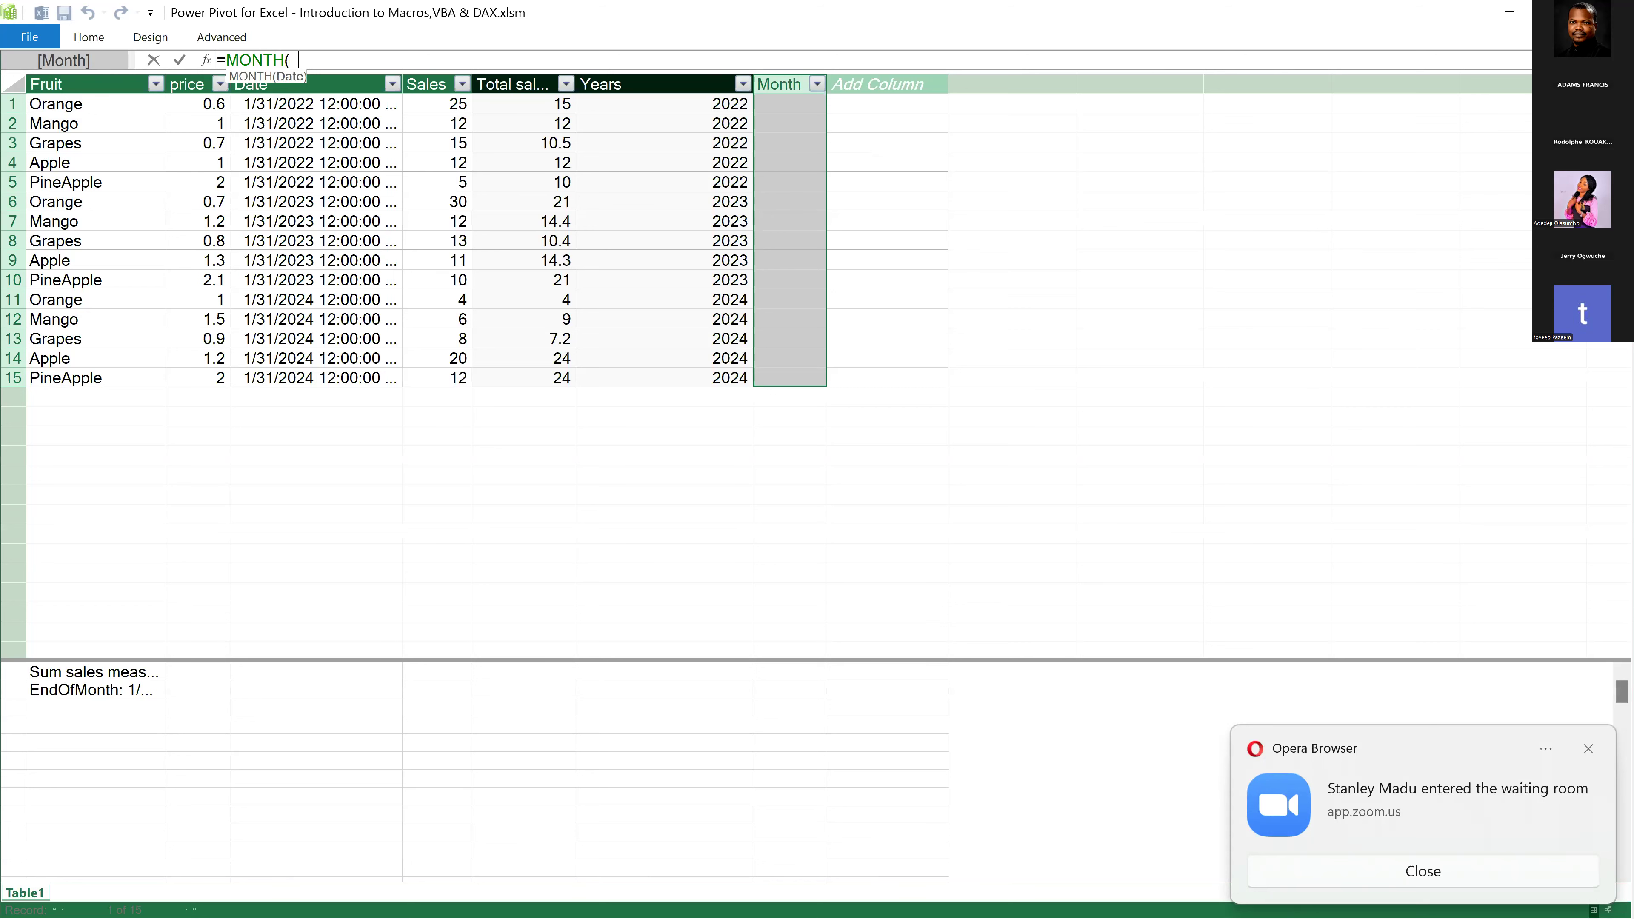
type("dat")
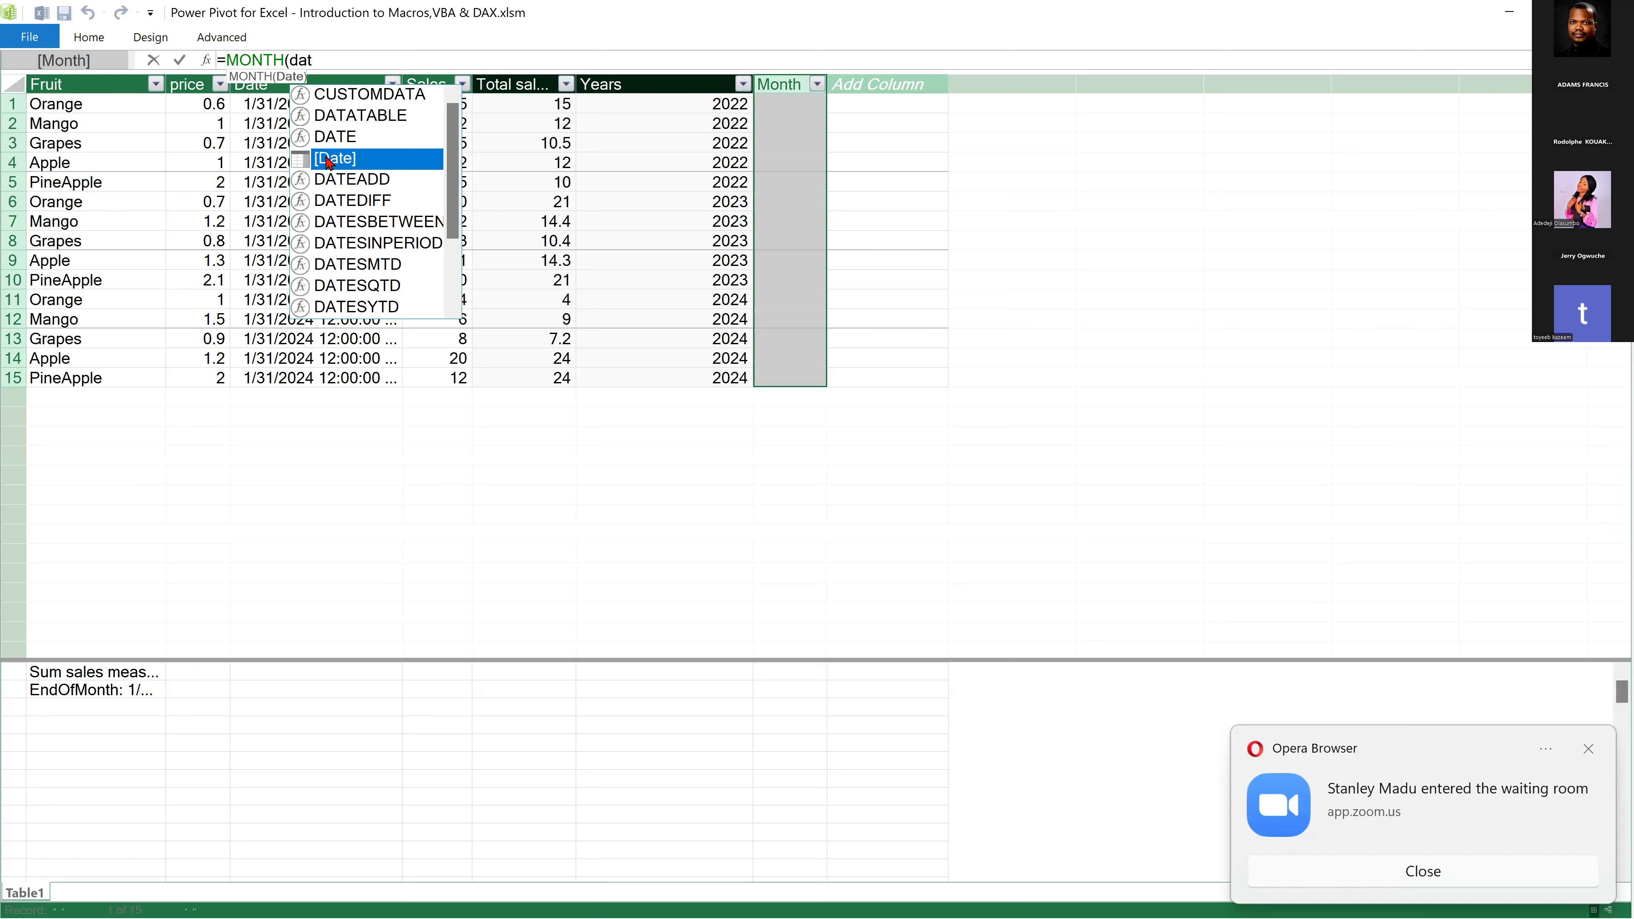
double_click(328, 159)
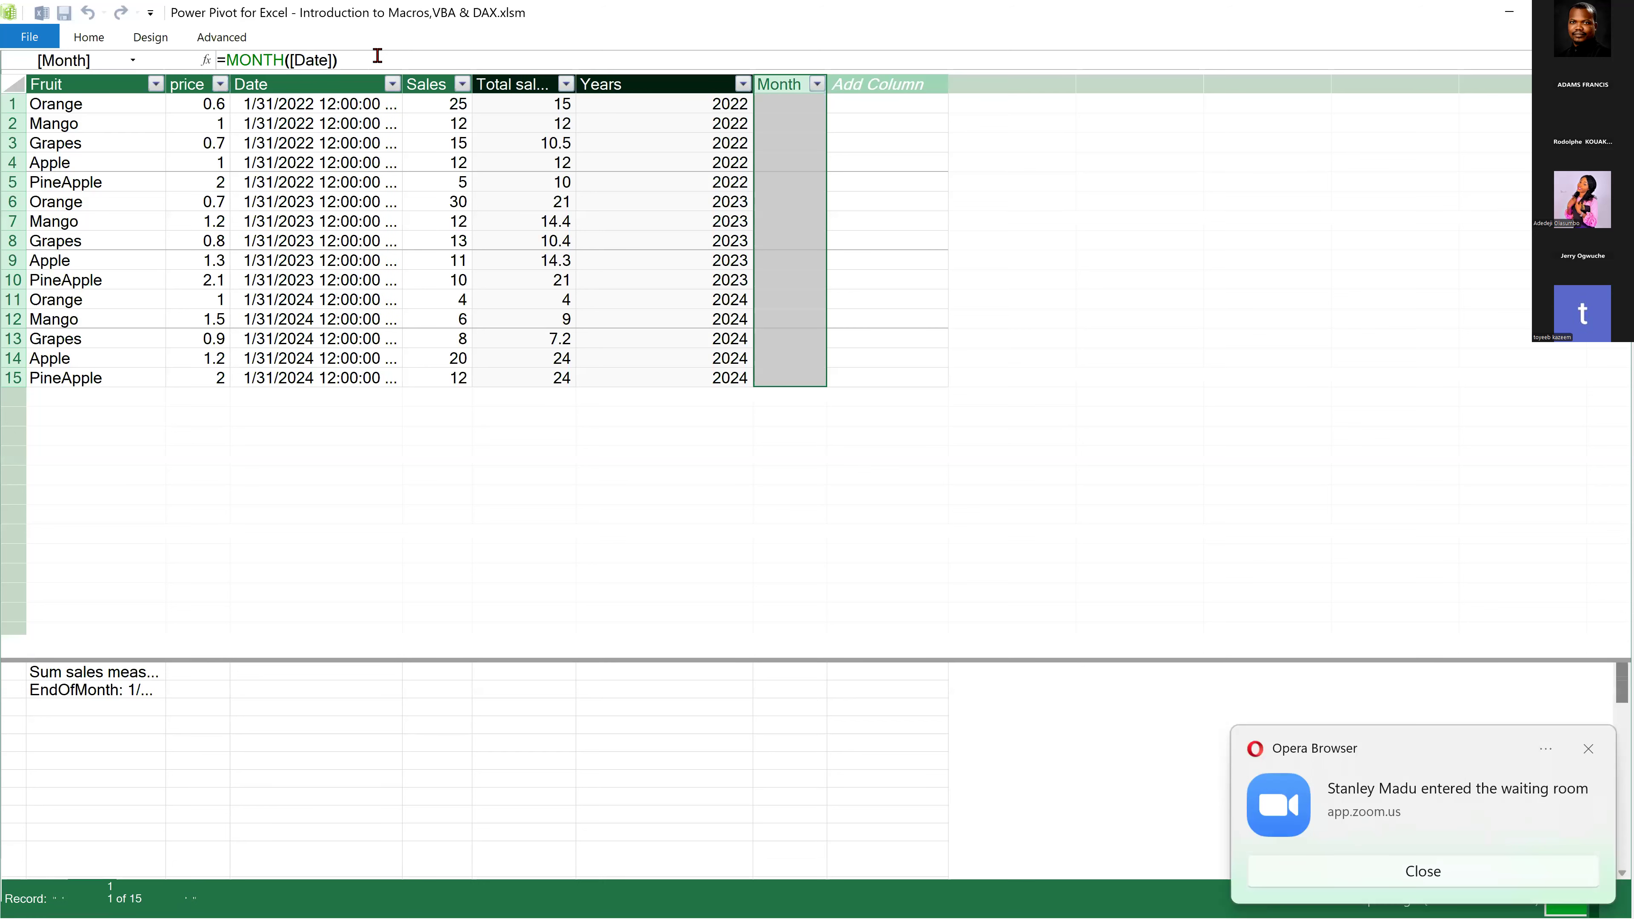
key("Return")
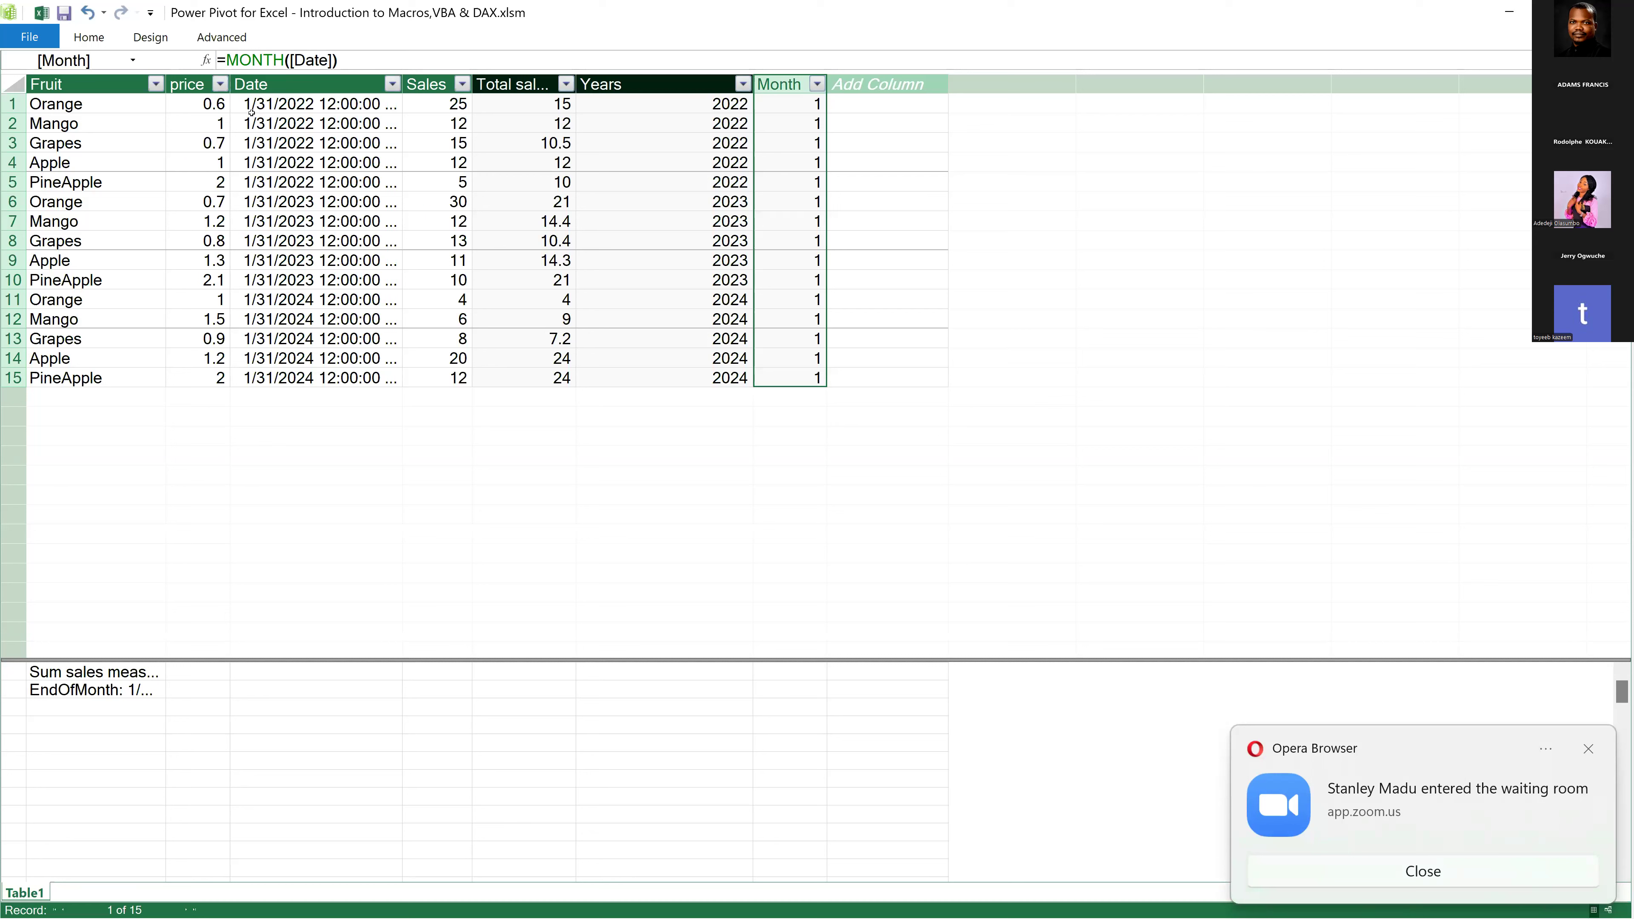
Select all values in the Month column to review the extracted months.
left_click(793, 103)
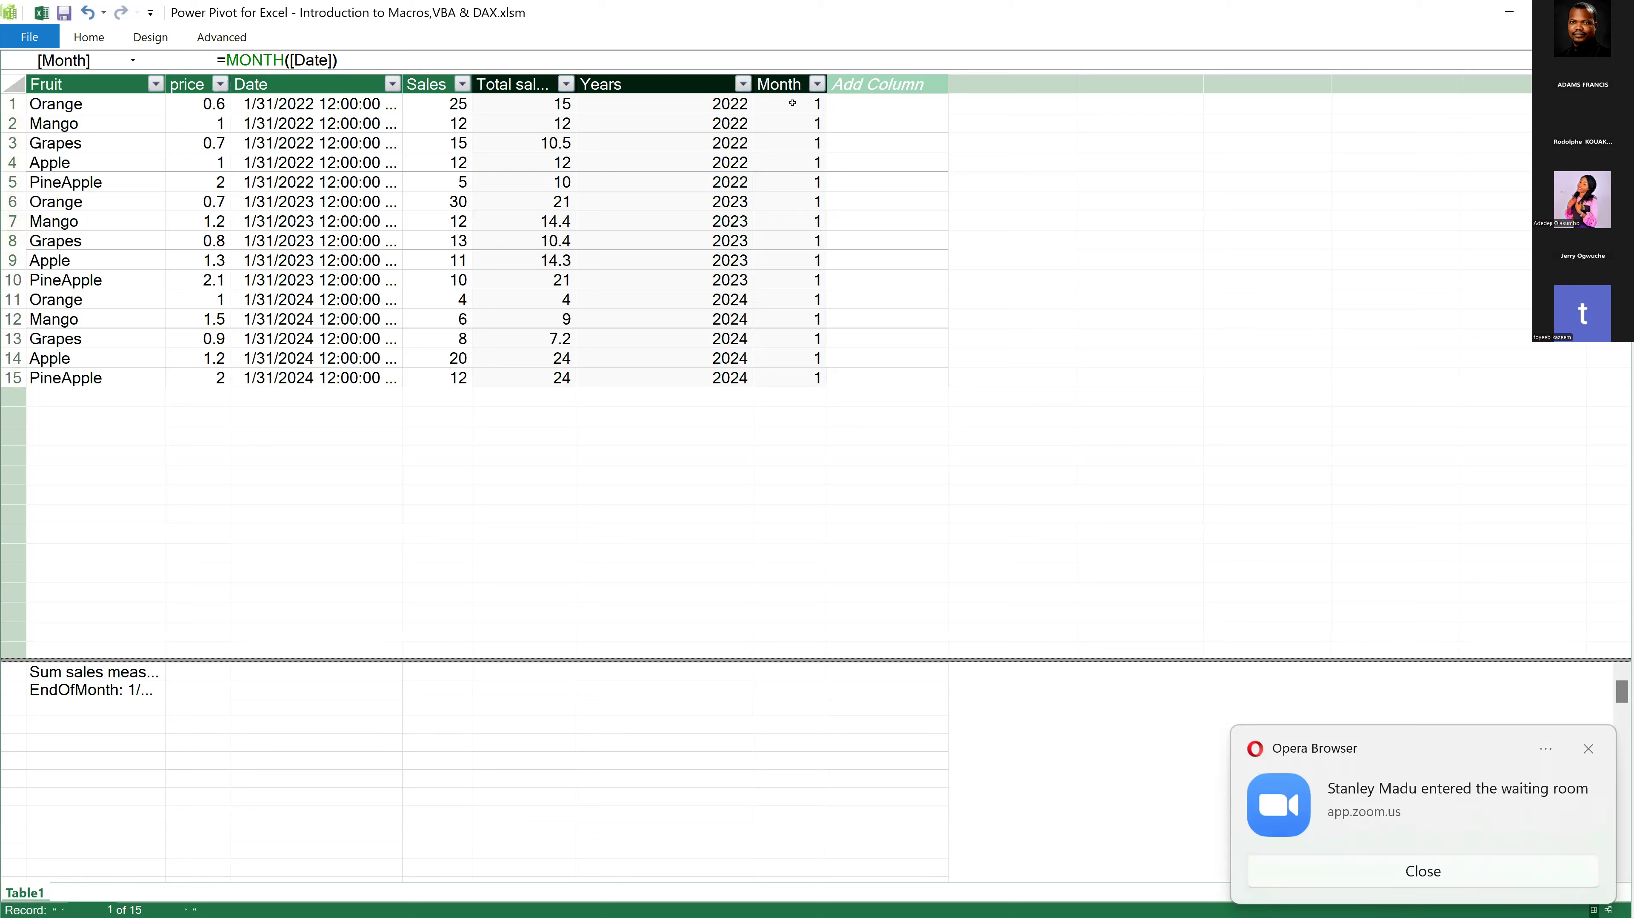
left_click_drag(793, 103, 808, 379)
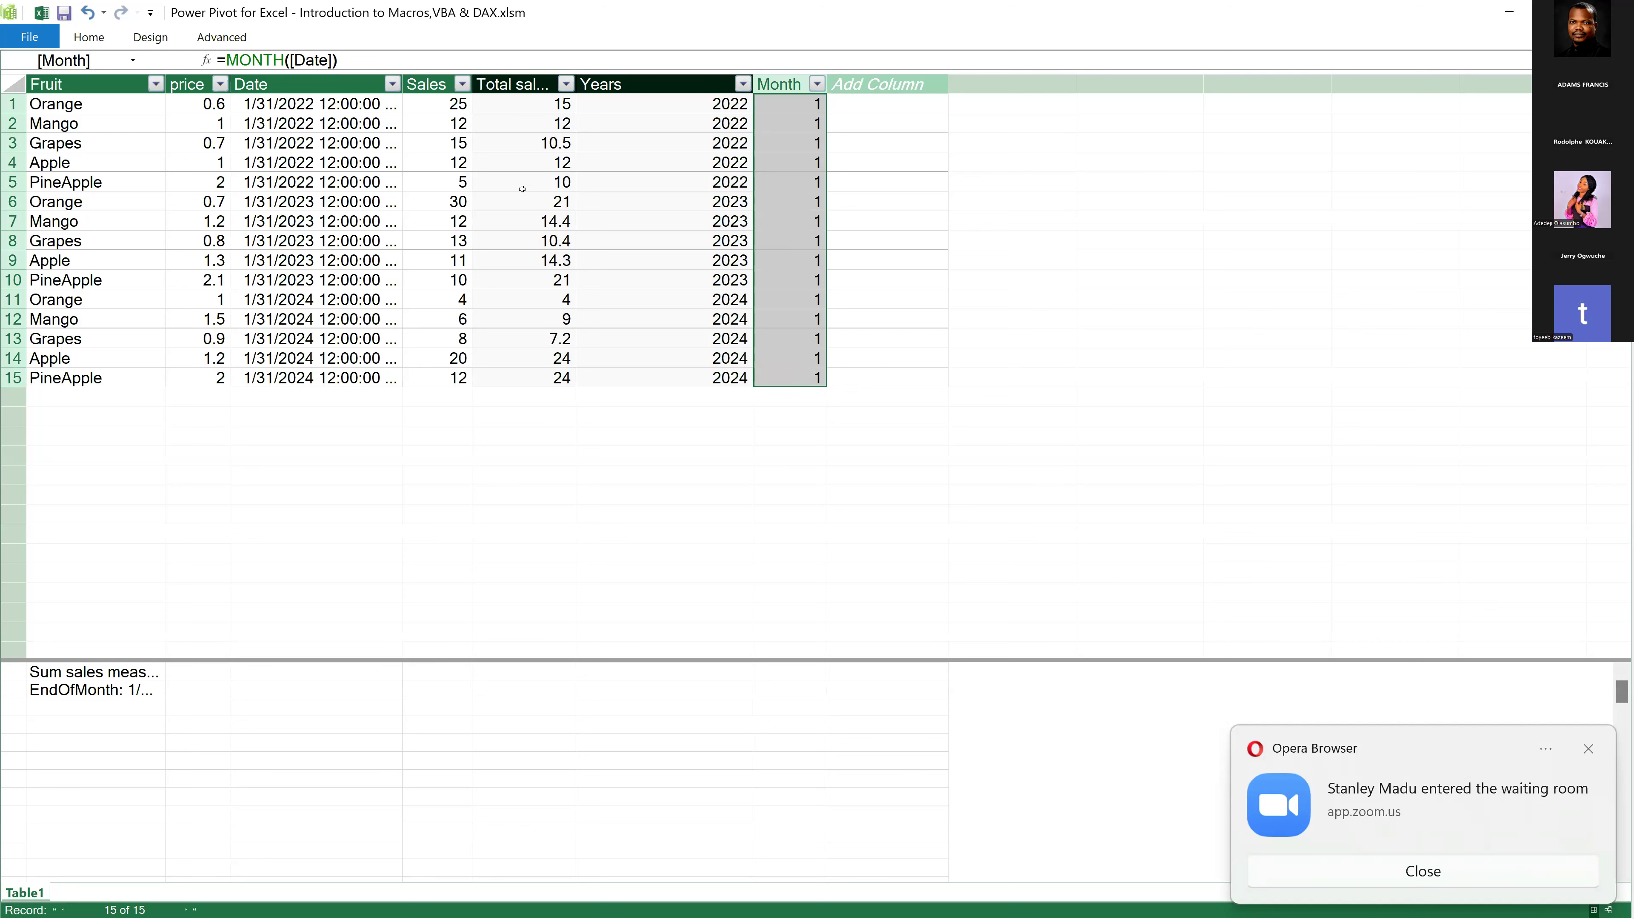
Add an empty column after the Month column.
left_click(865, 85)
double_click(866, 85)
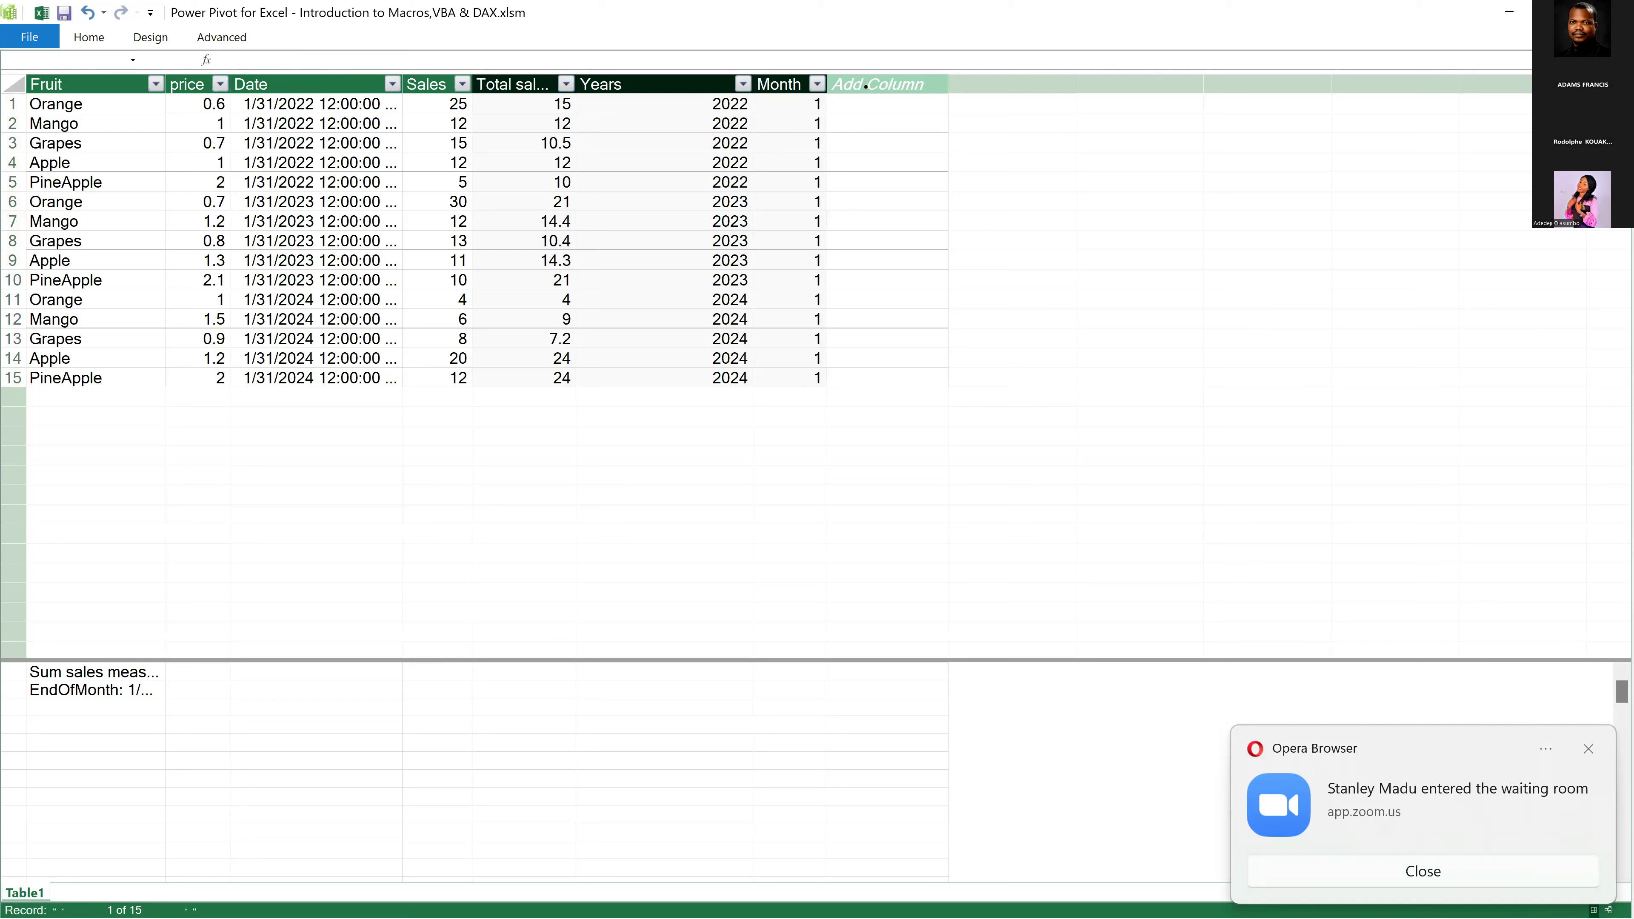
double_click(865, 85)
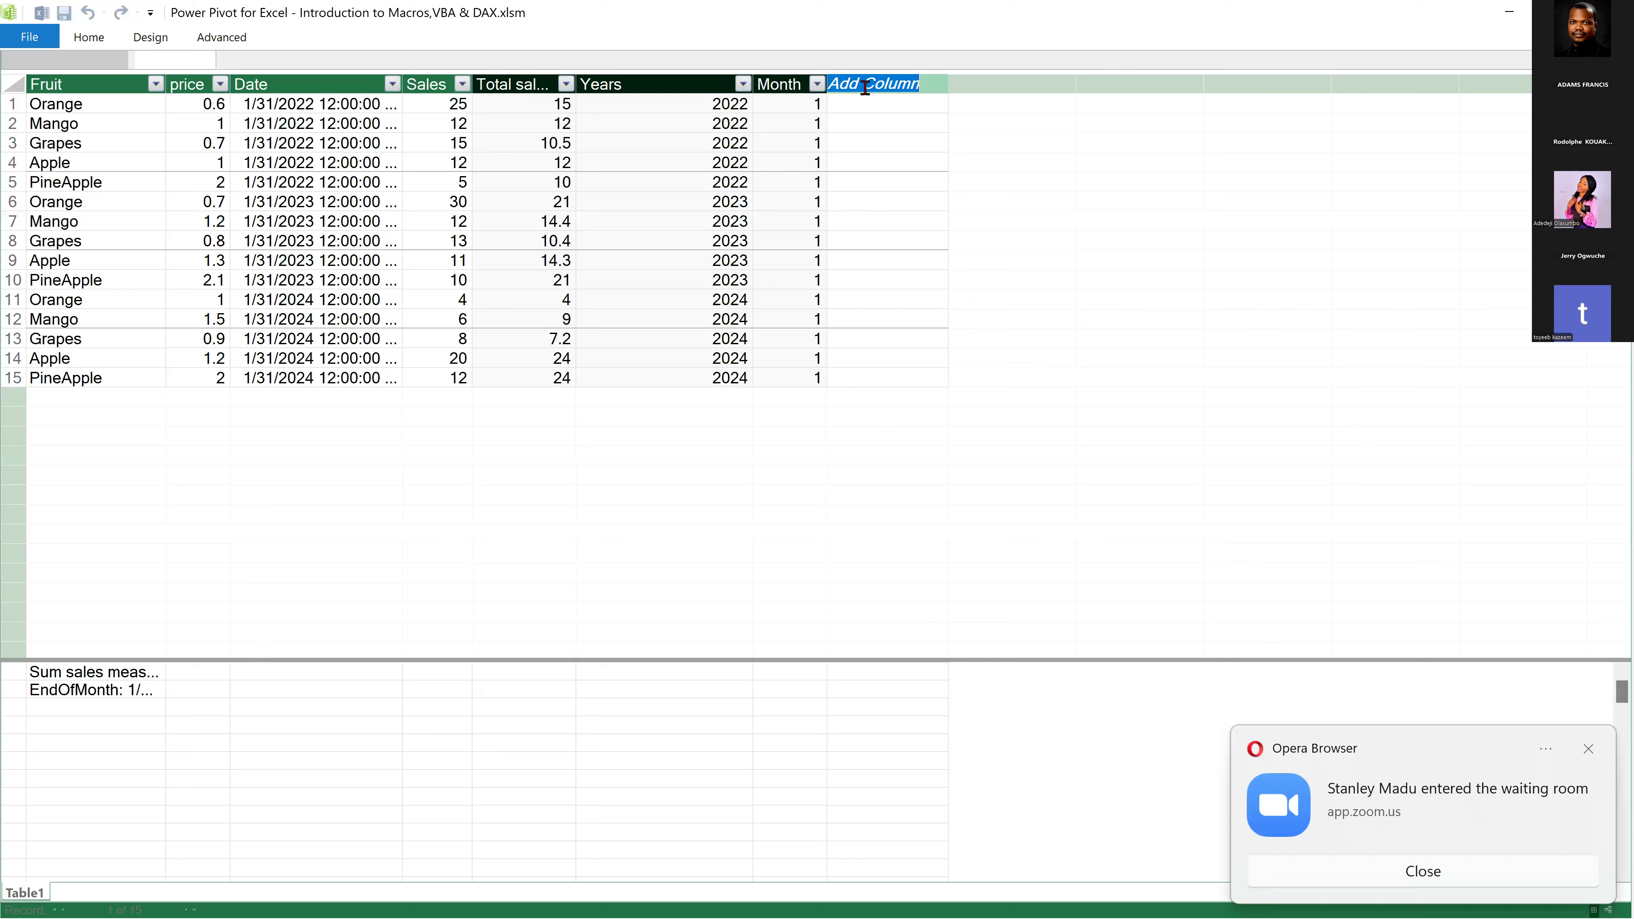
Examine the DAX formula behind the Total sales column.
left_click(514, 83)
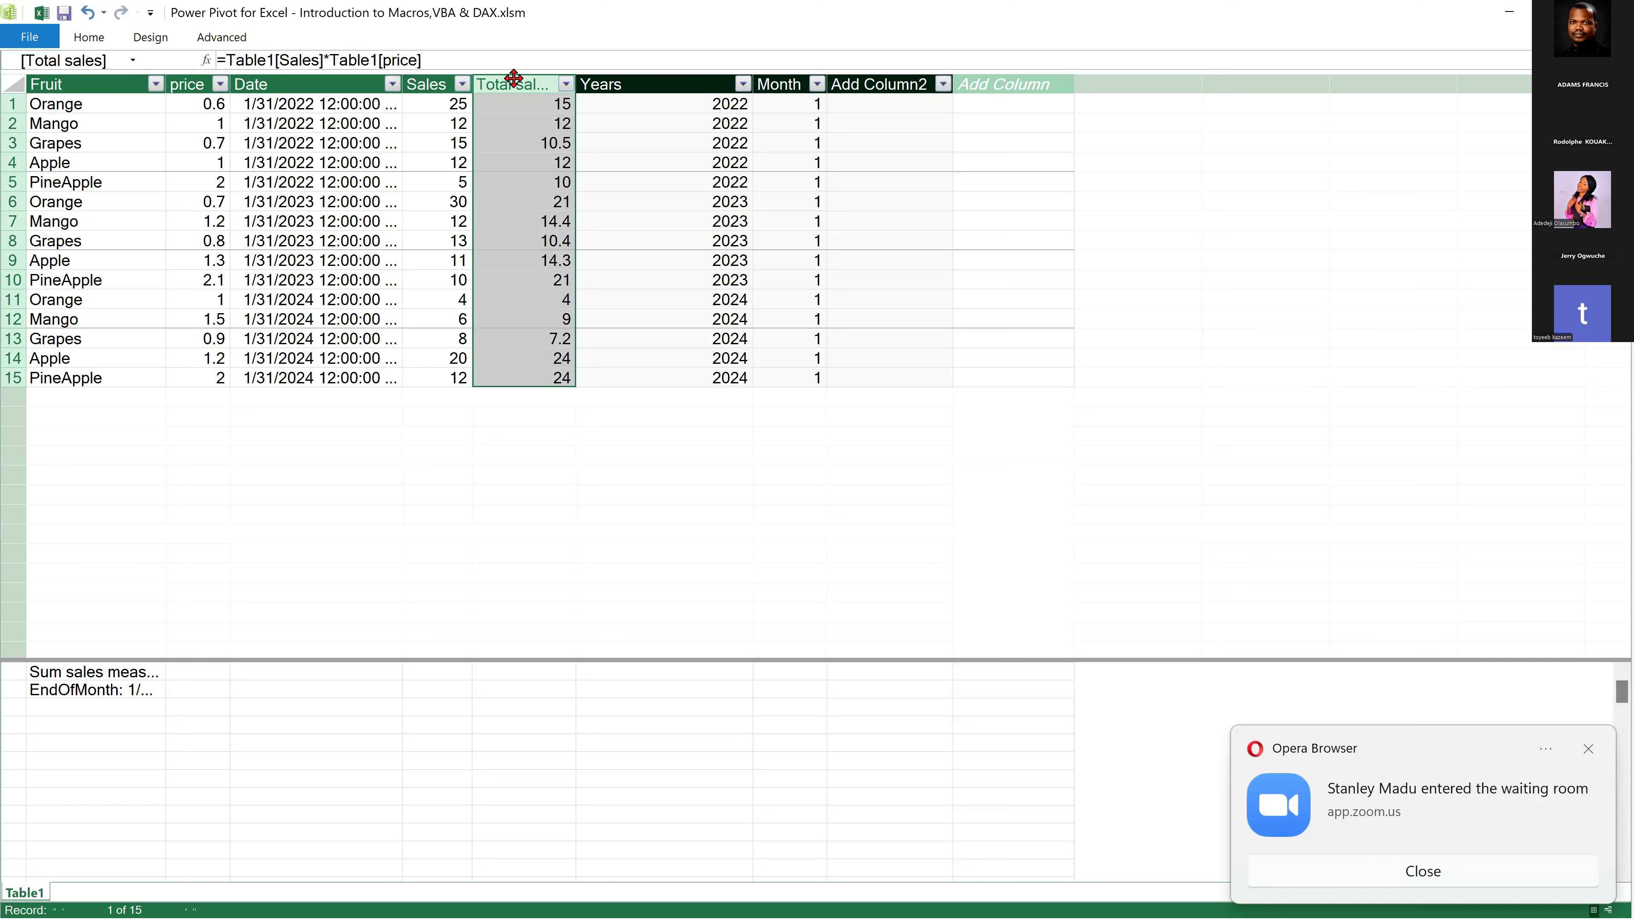
left_click_drag(421, 60, 237, 61)
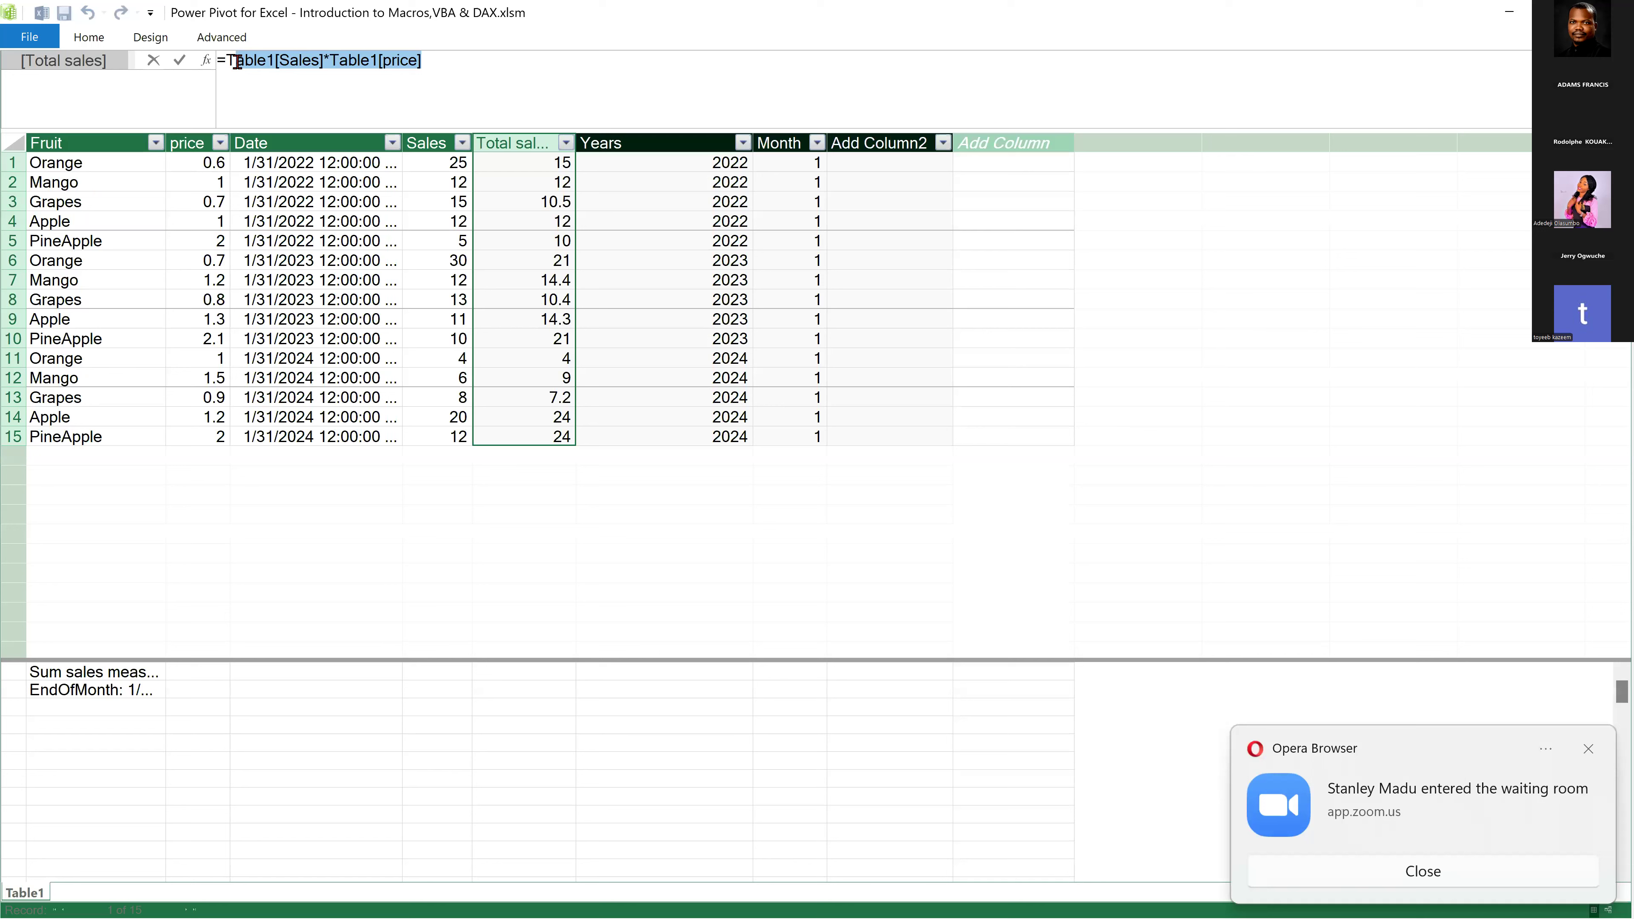
left_click(237, 62)
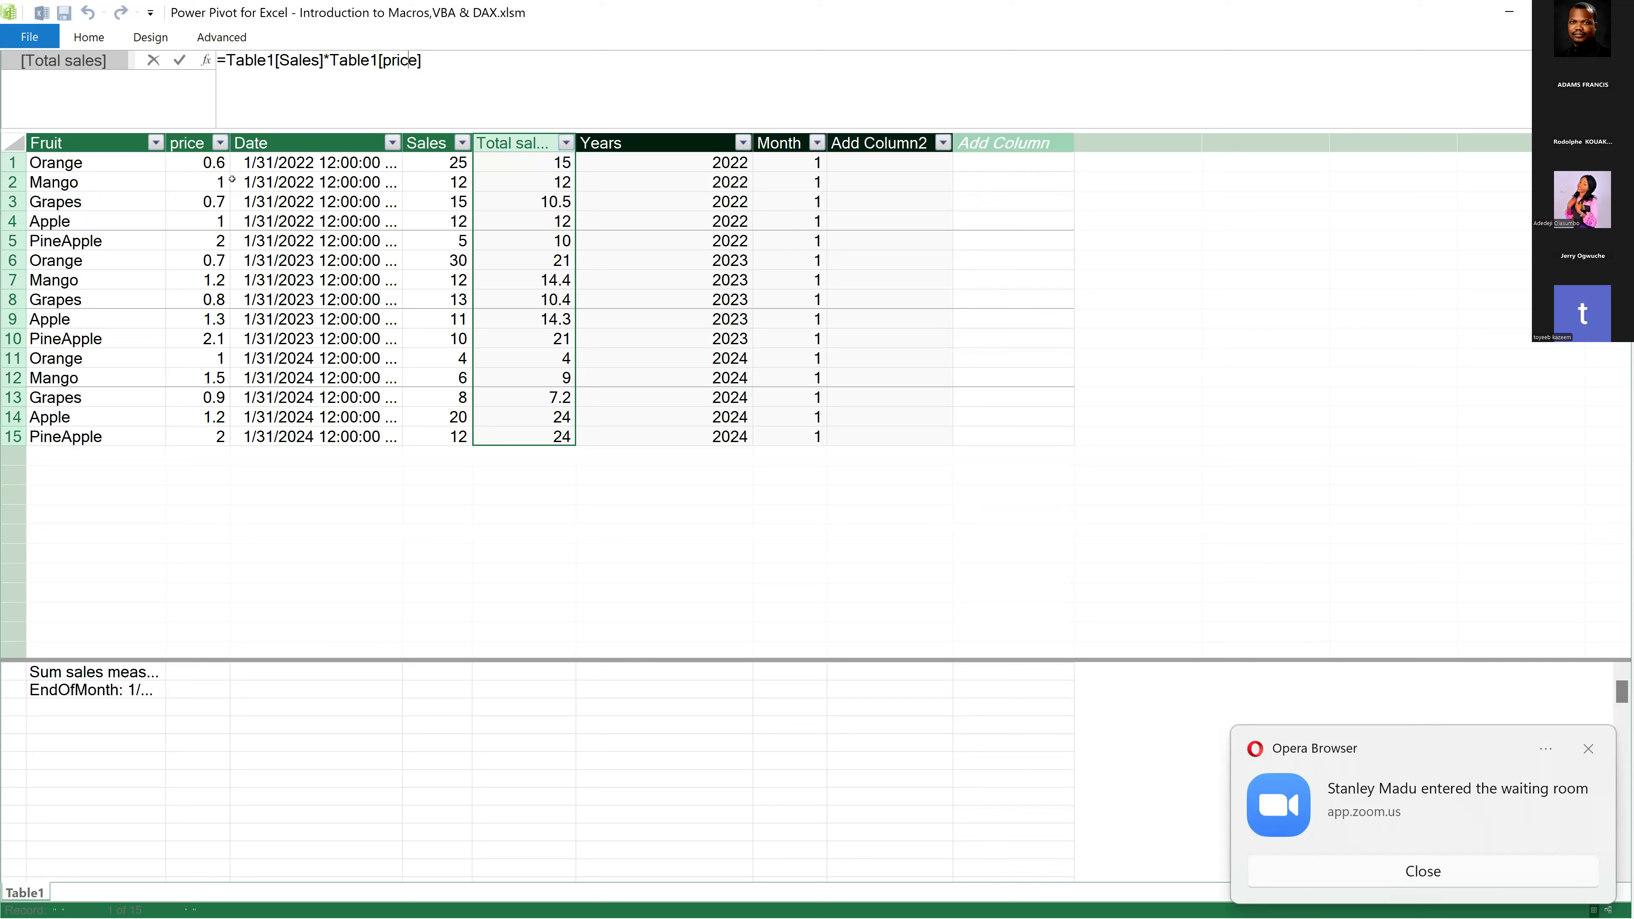
left_click(531, 193)
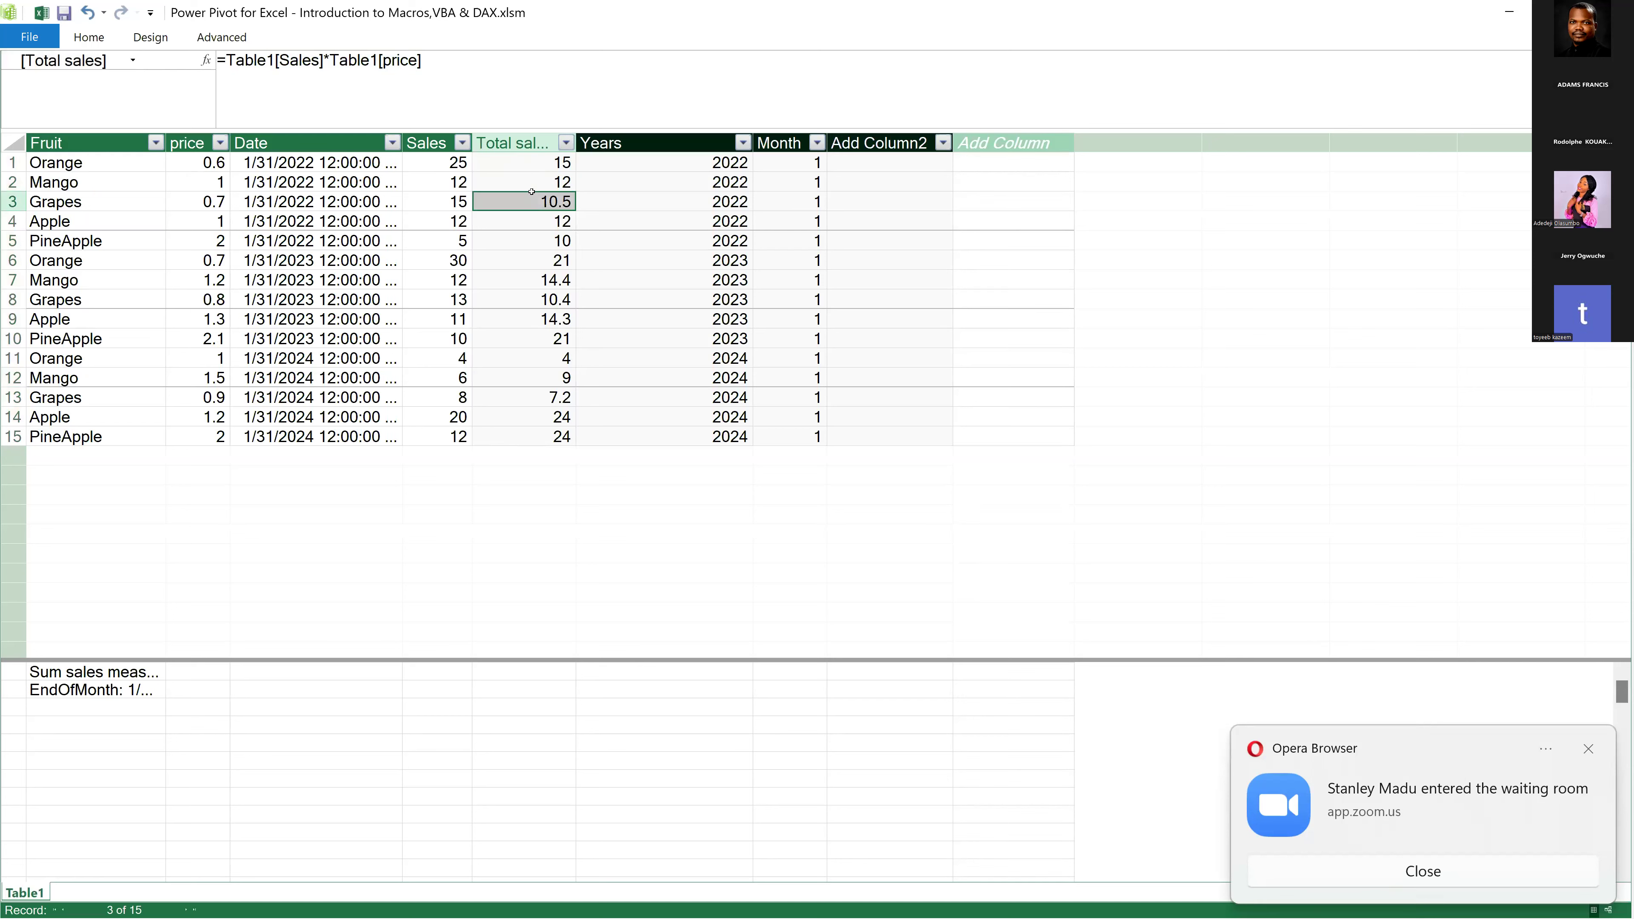
left_click(524, 143)
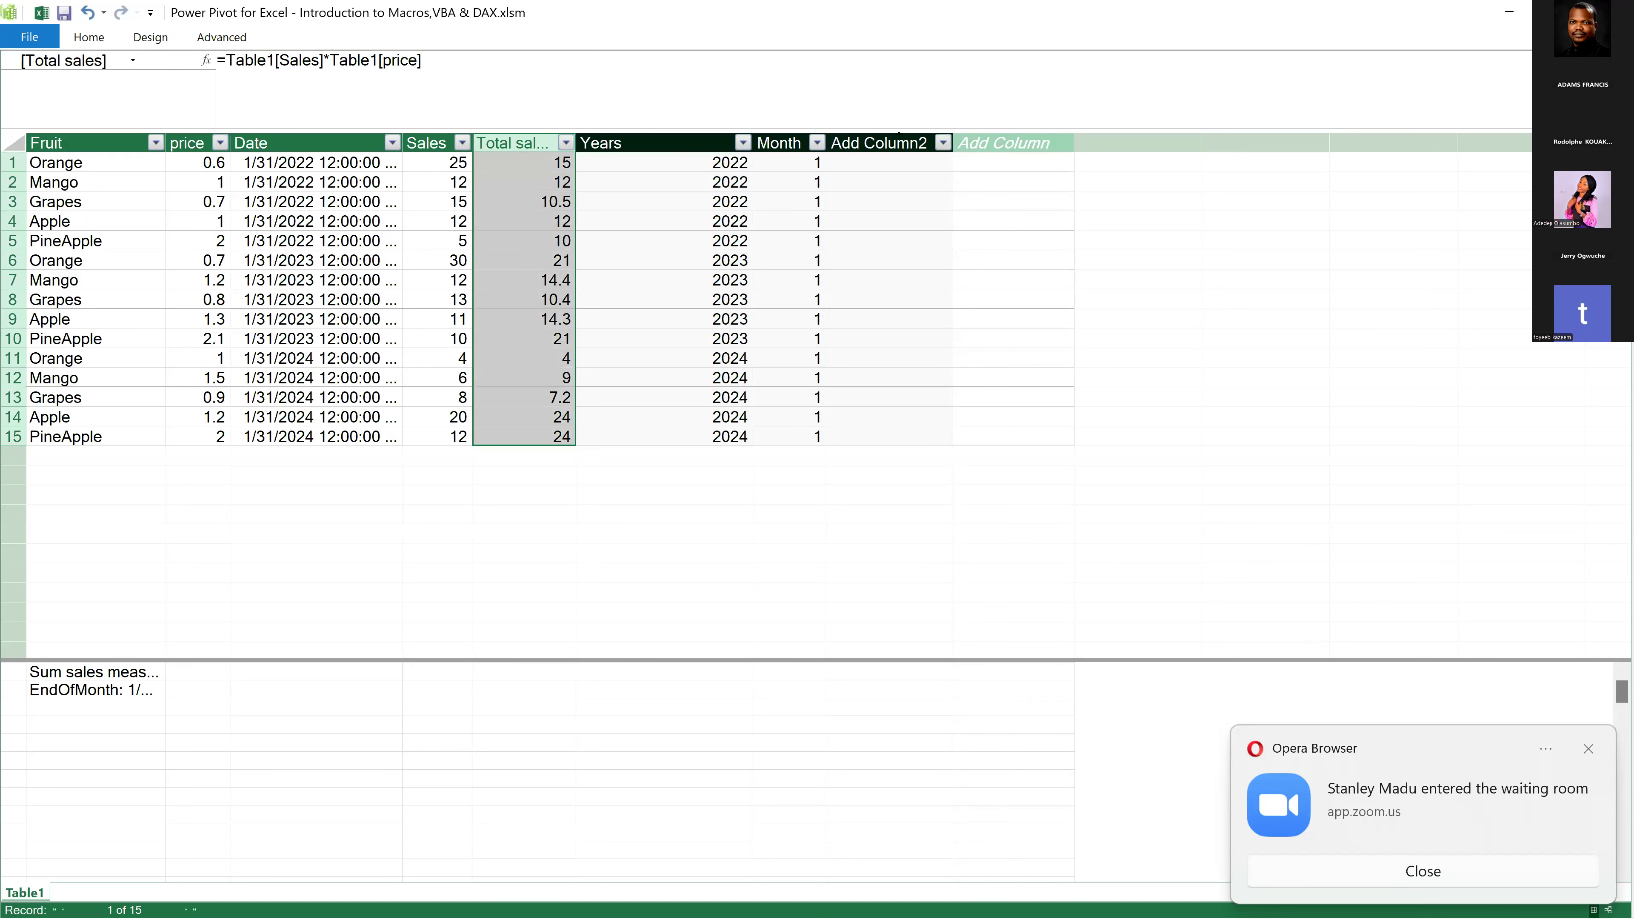
Delete the empty column after the Month column from the data model table.
left_click(898, 136)
right_click(898, 135)
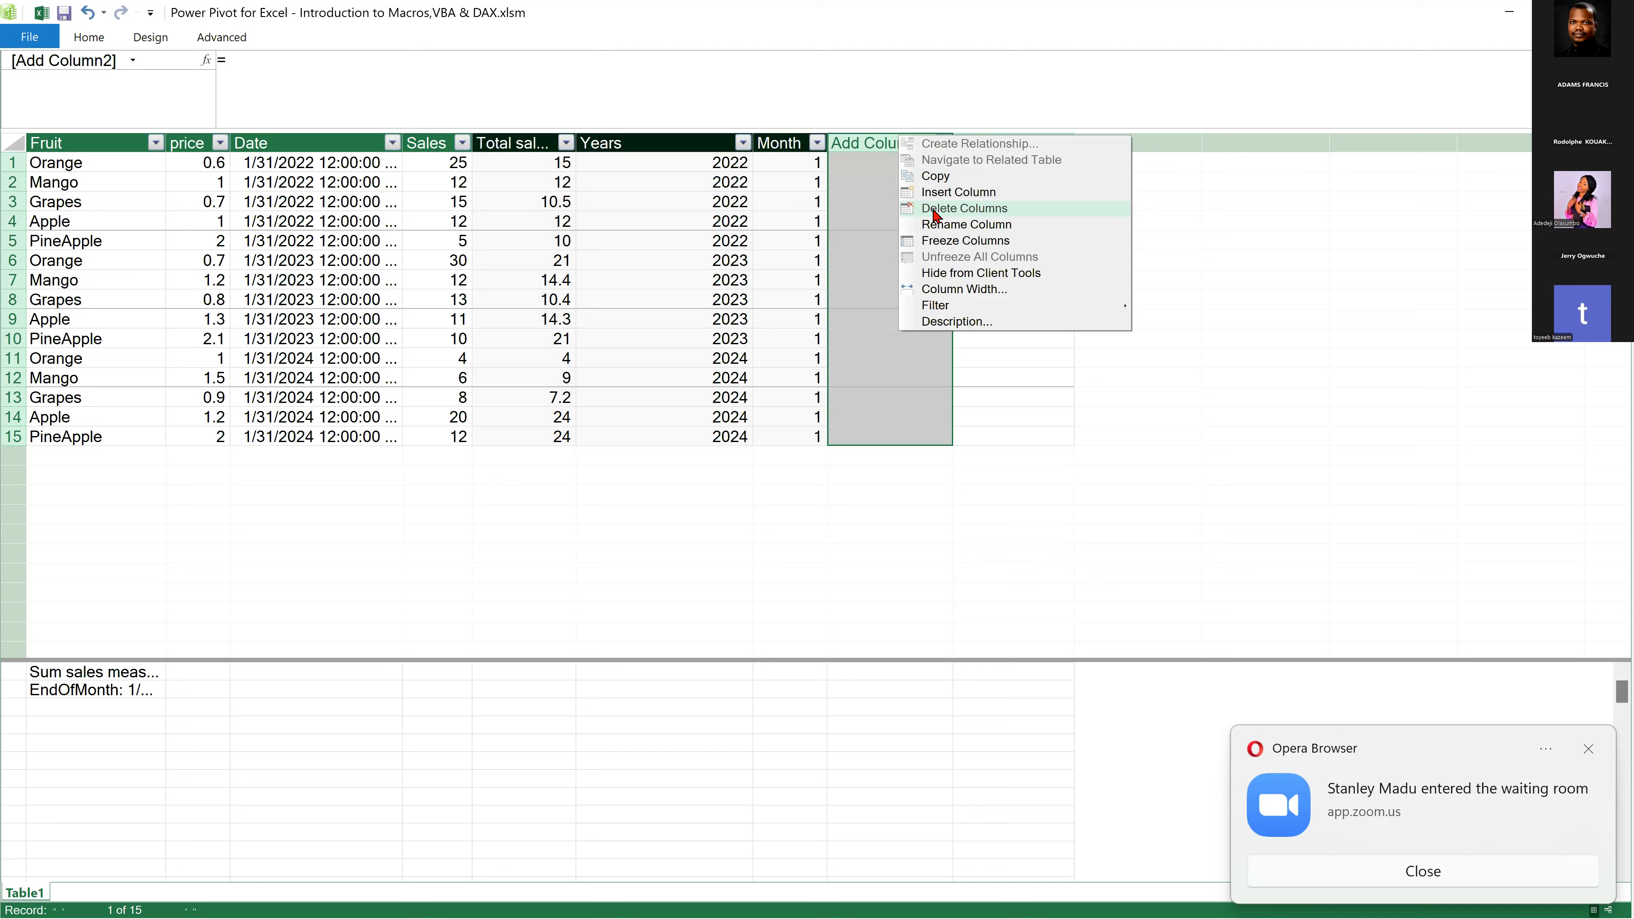
left_click(964, 208)
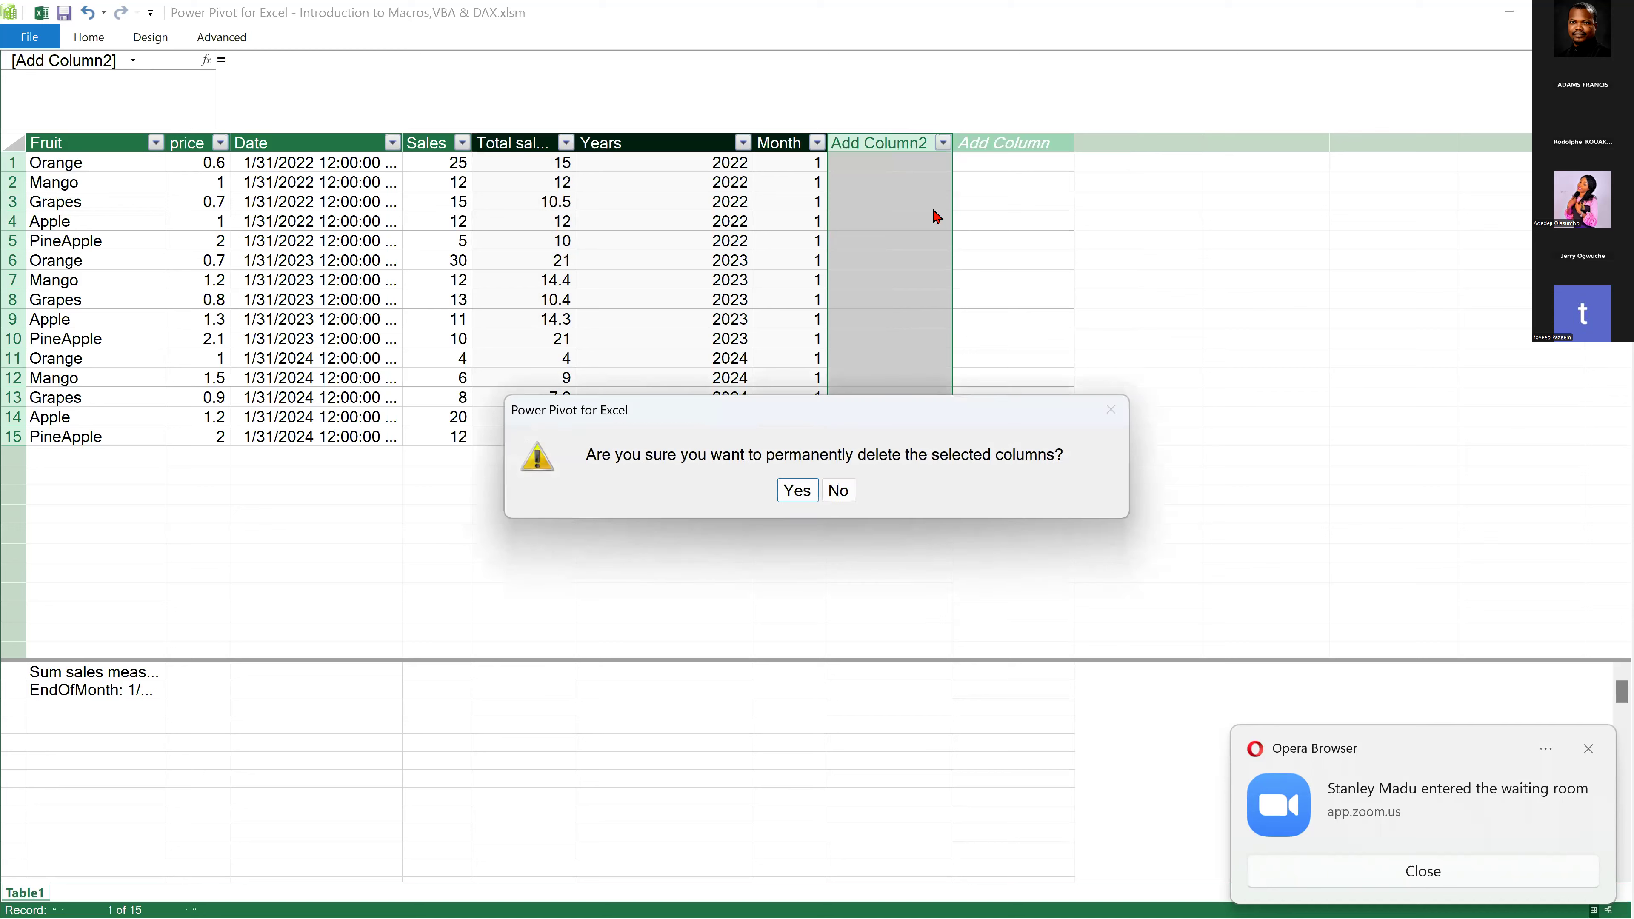
left_click(798, 491)
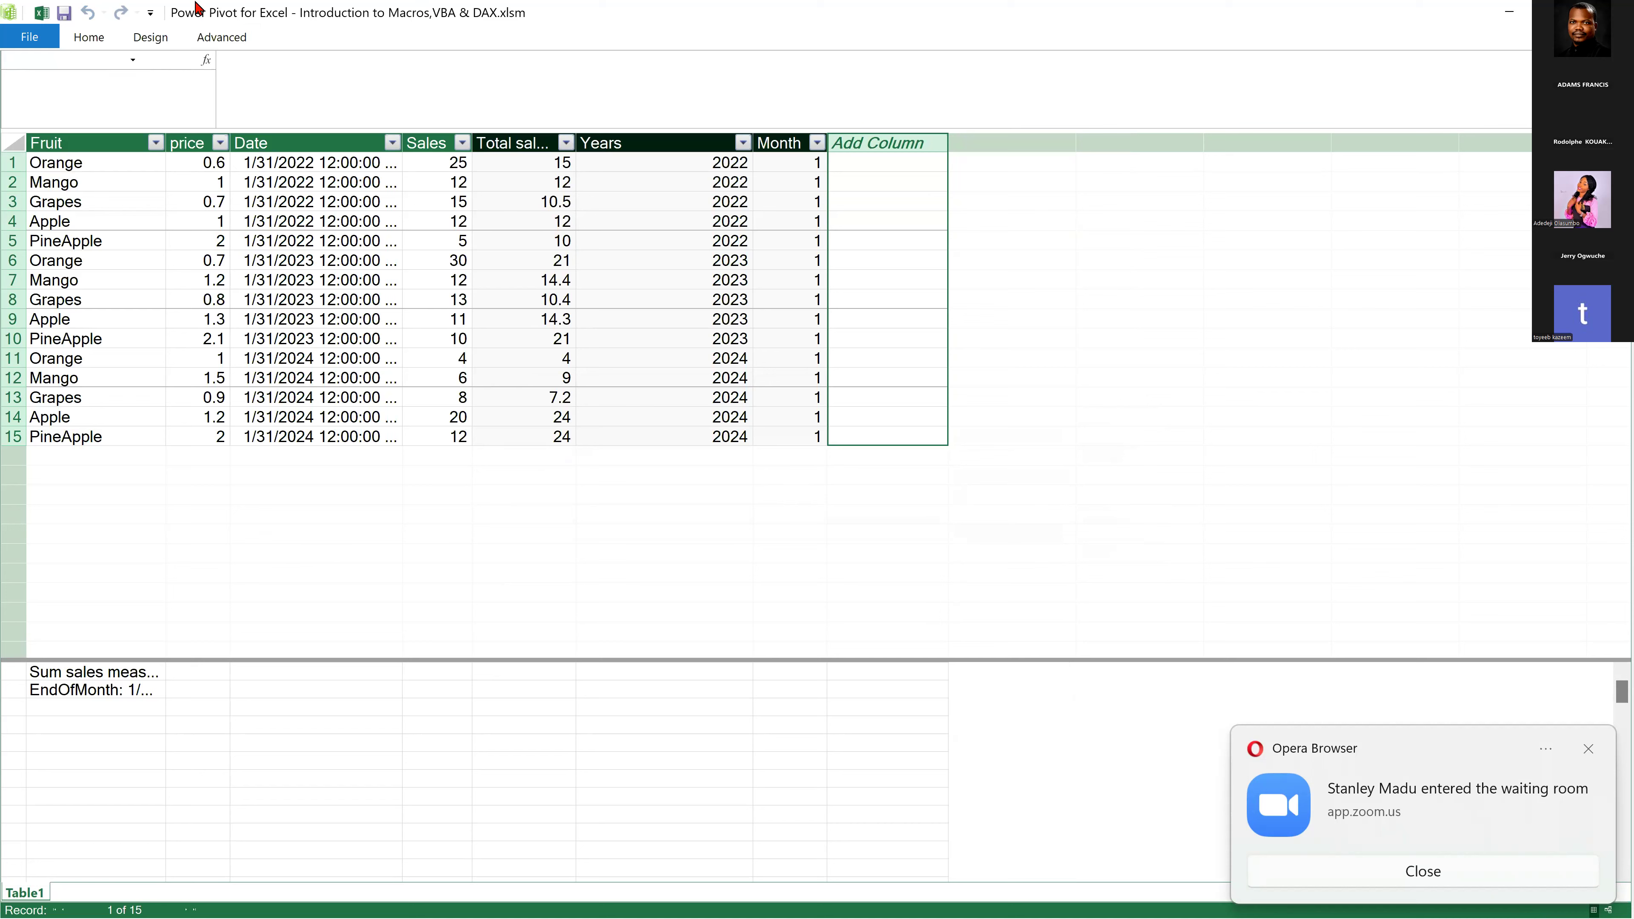
left_click_drag(530, 180, 889, 418)
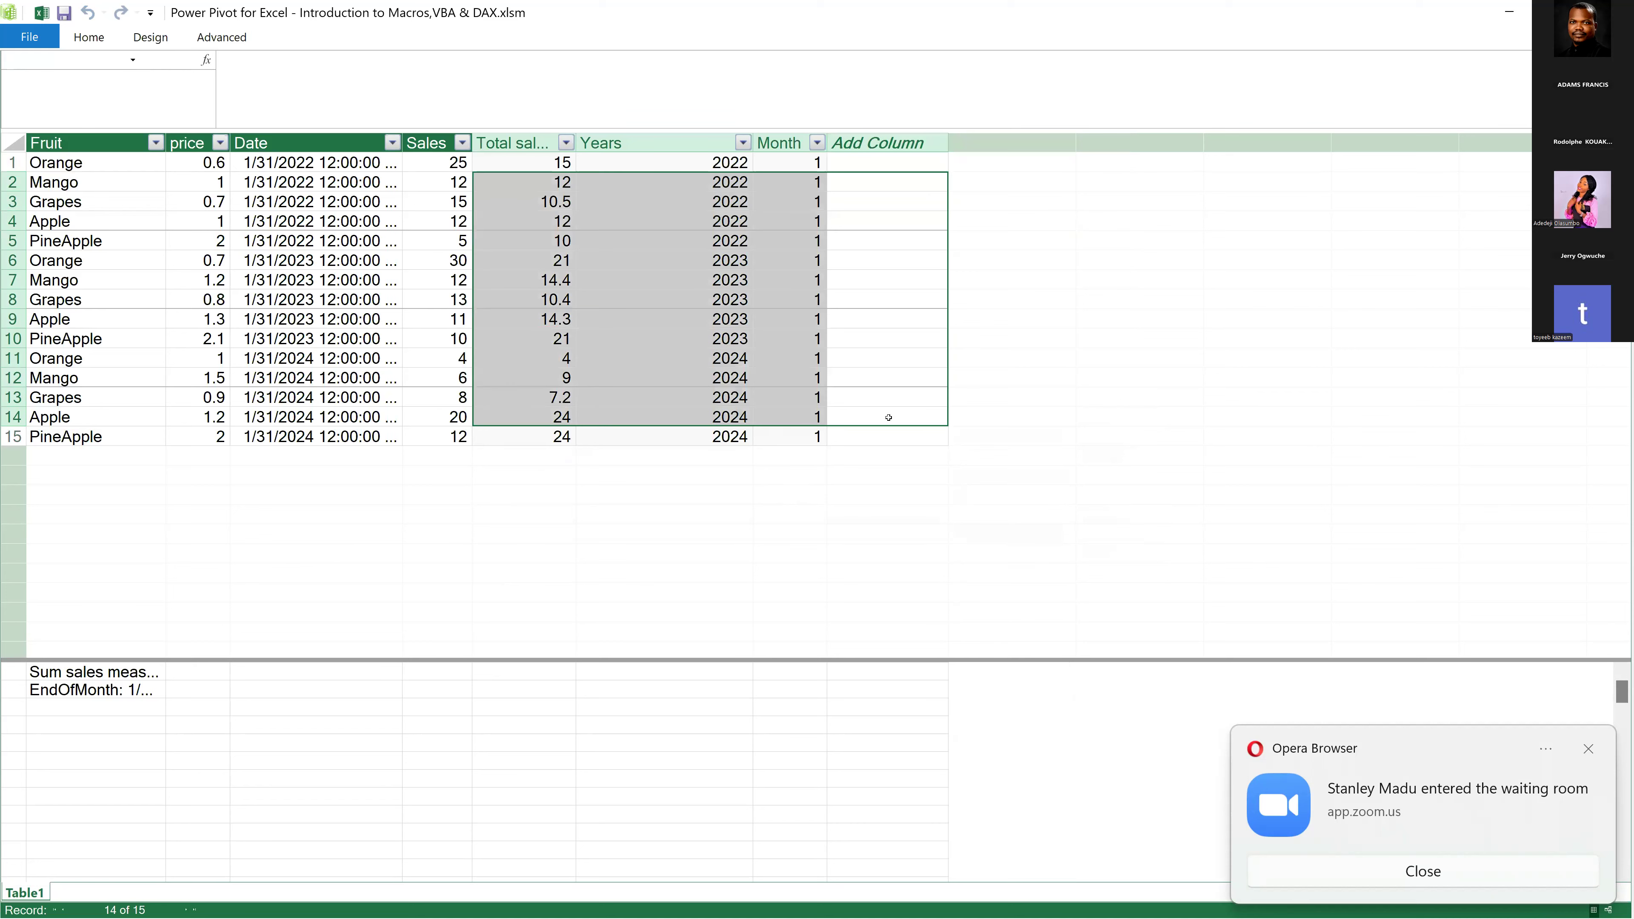
left_click_drag(75, 182, 850, 433)
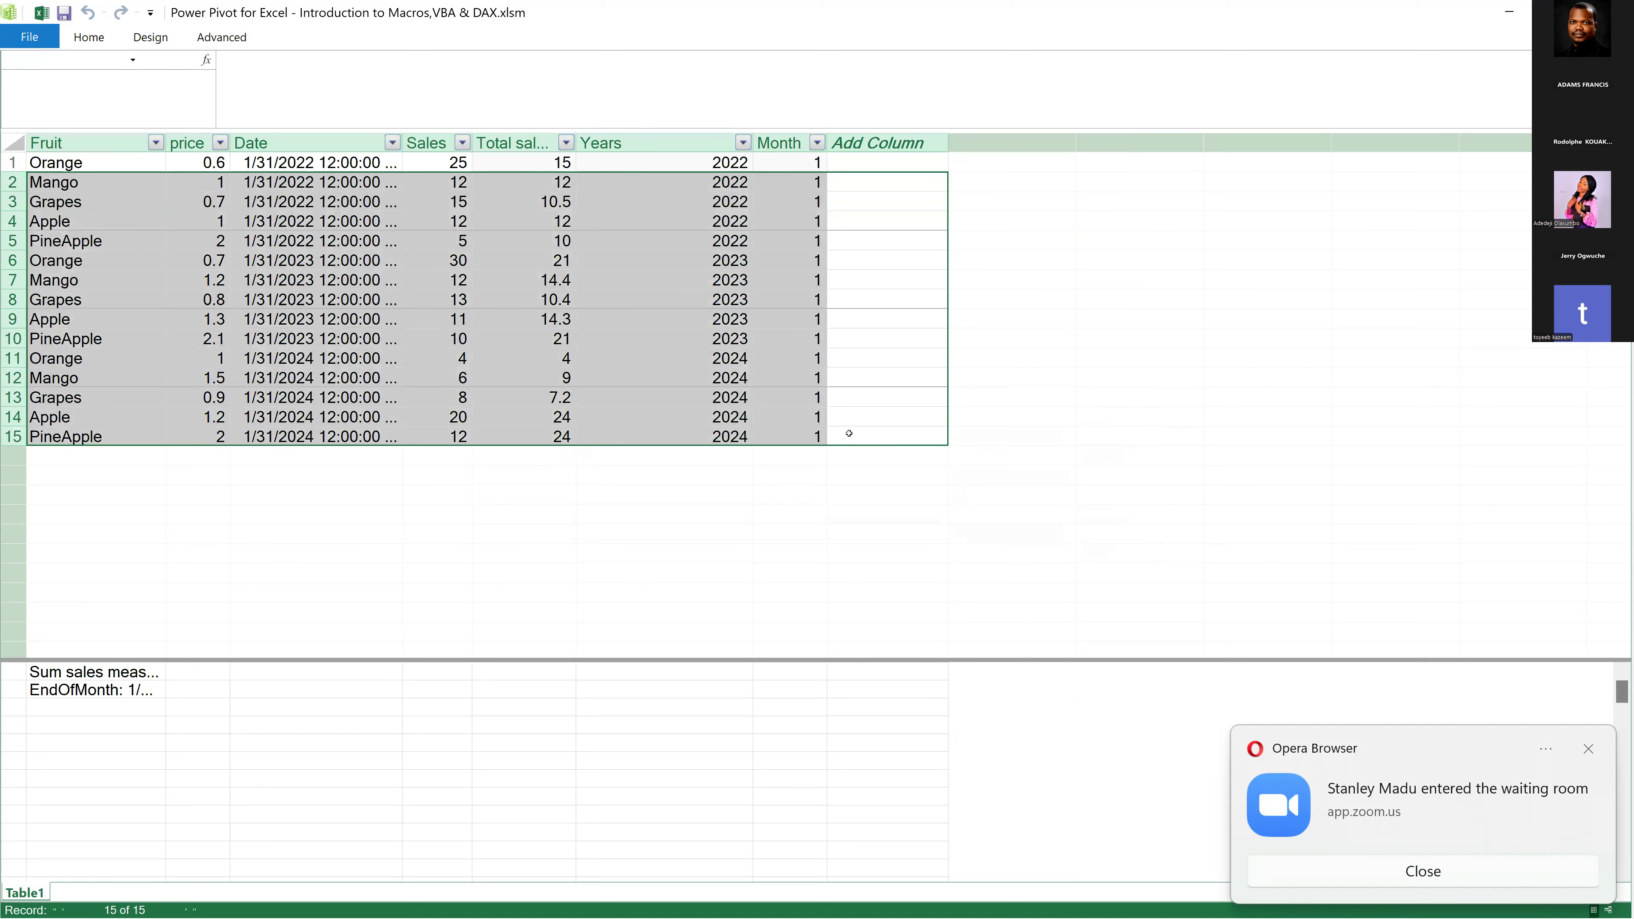
Delete the EndOfMonth and Sum sales measure entries from the calculation area below the table.
left_click(121, 693)
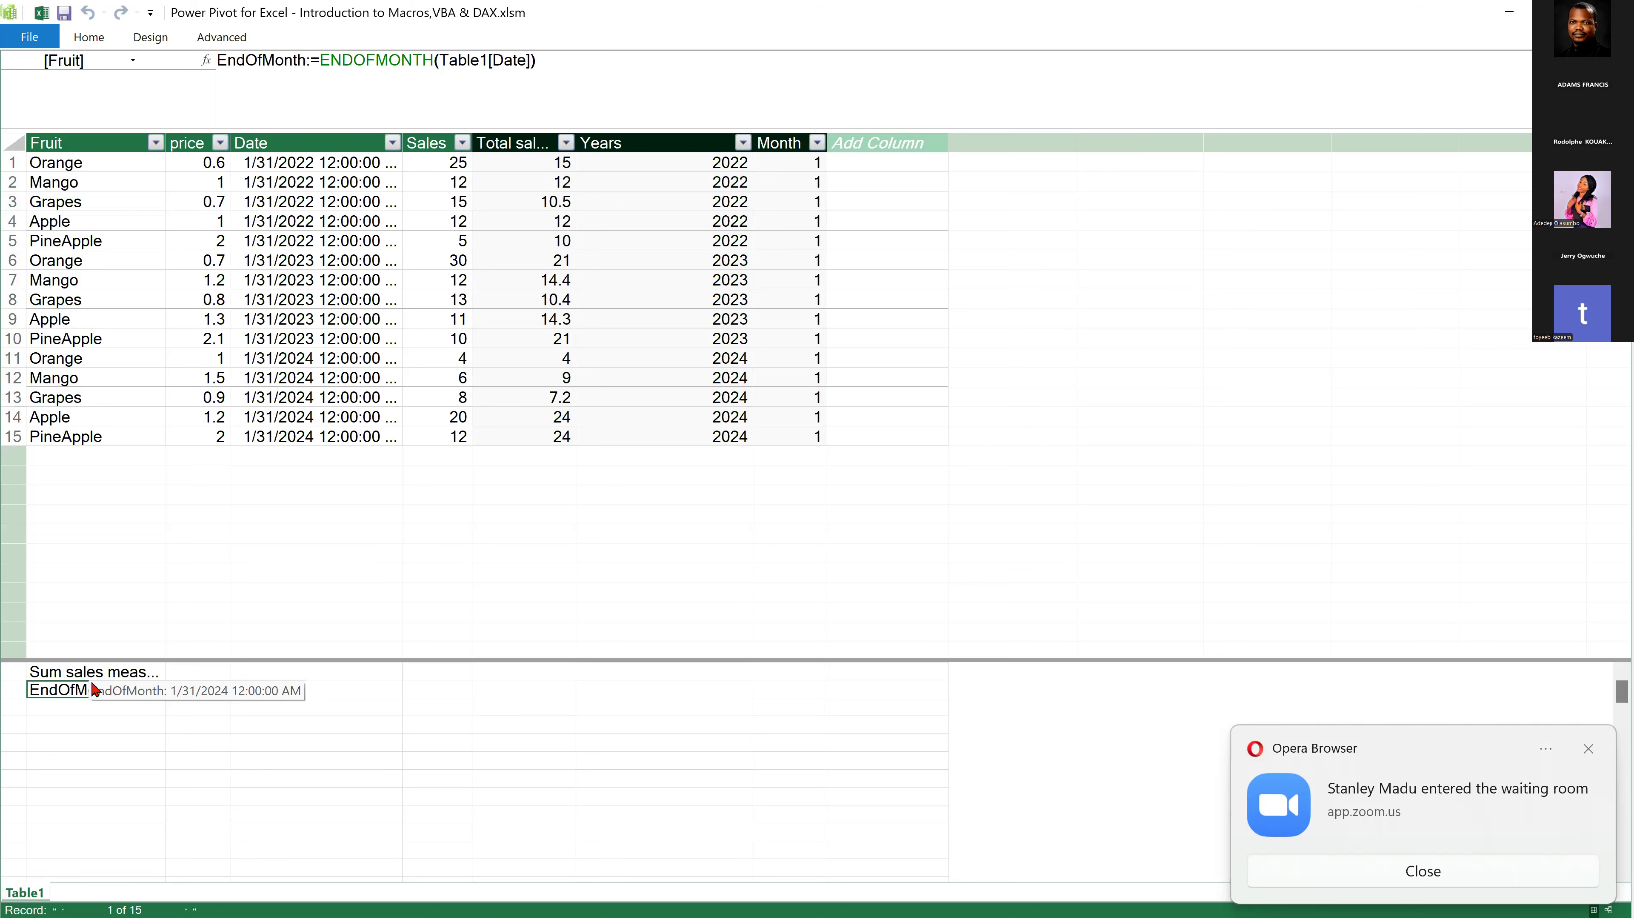
key("Delete")
left_click(786, 498)
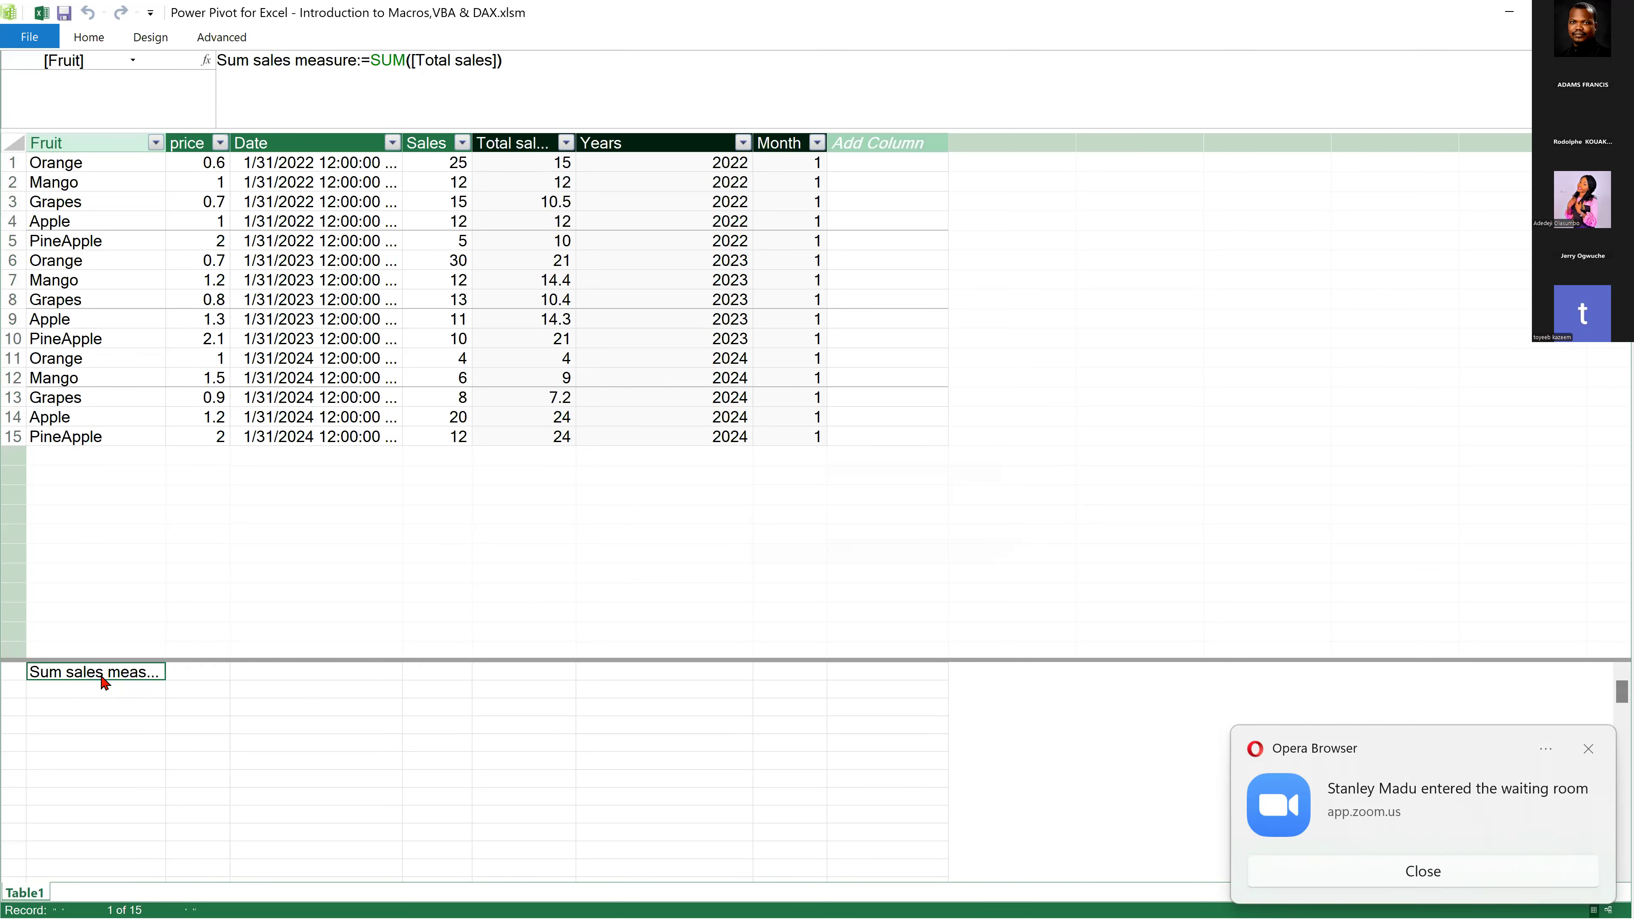
key("Delete")
left_click(777, 497)
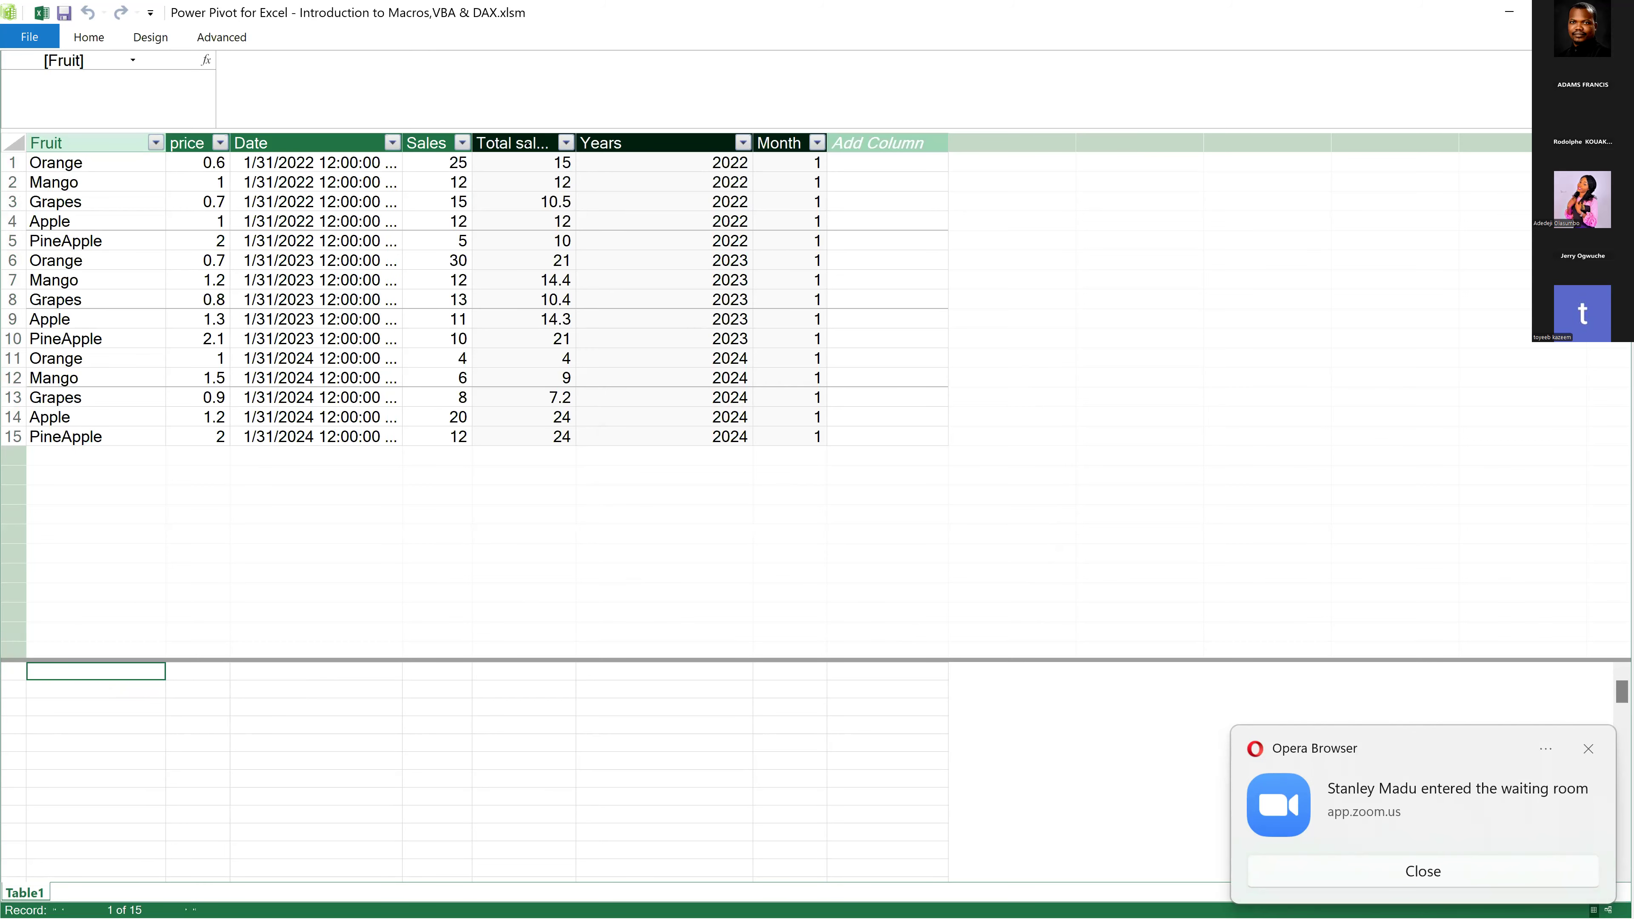
Review the DAX formulas of the Total sales, Years and Month columns.
left_click(528, 145)
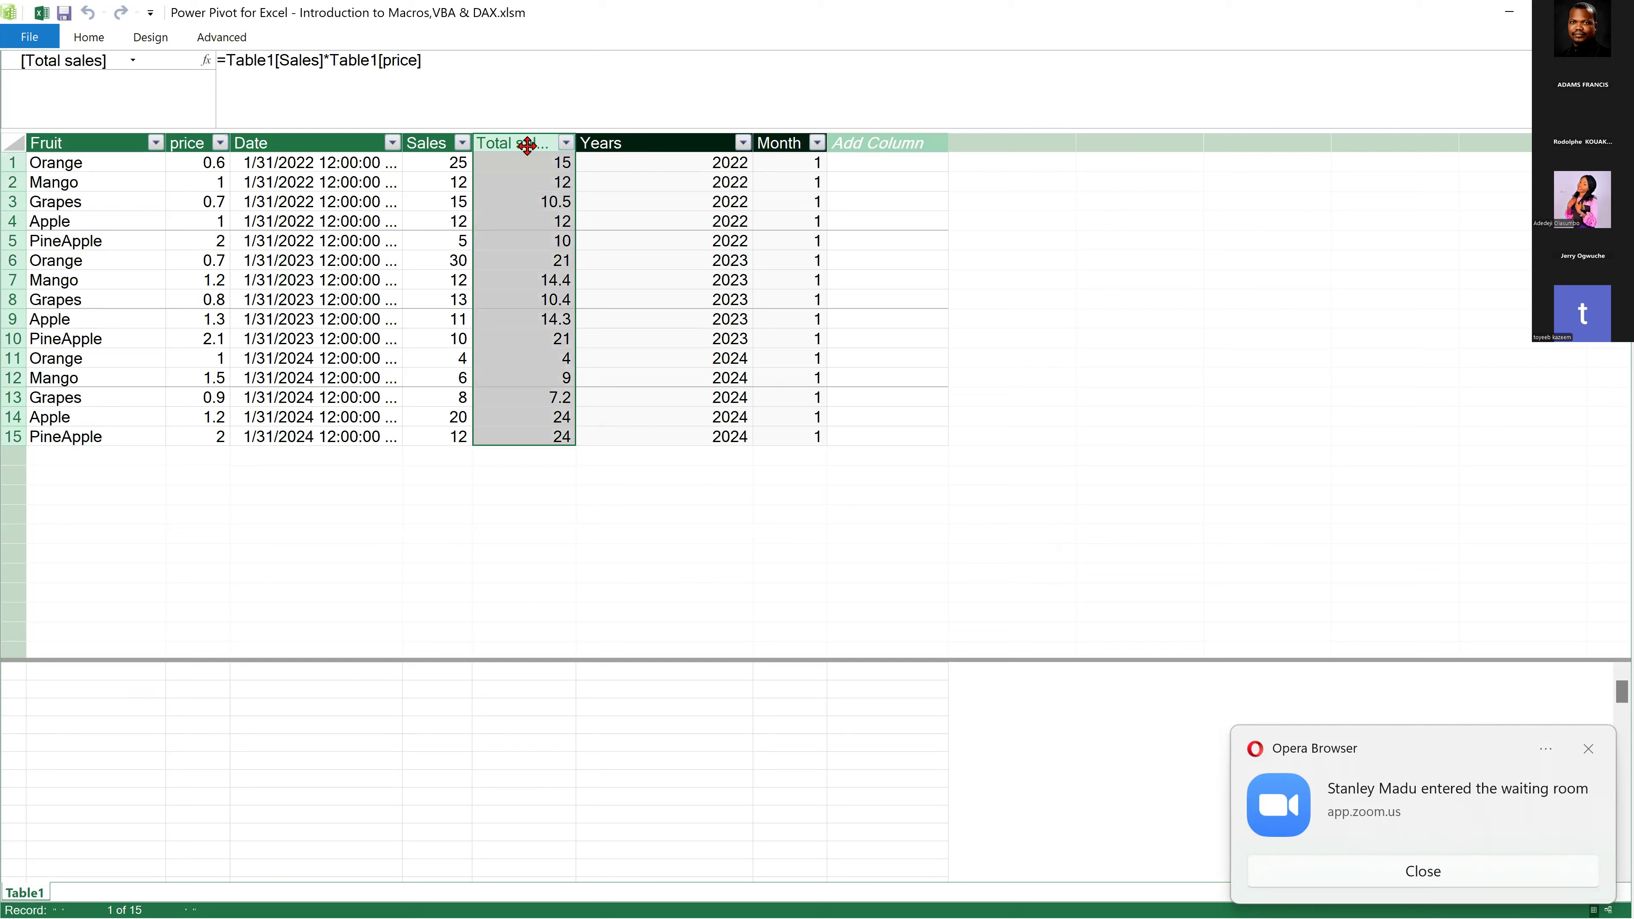
left_click(586, 143)
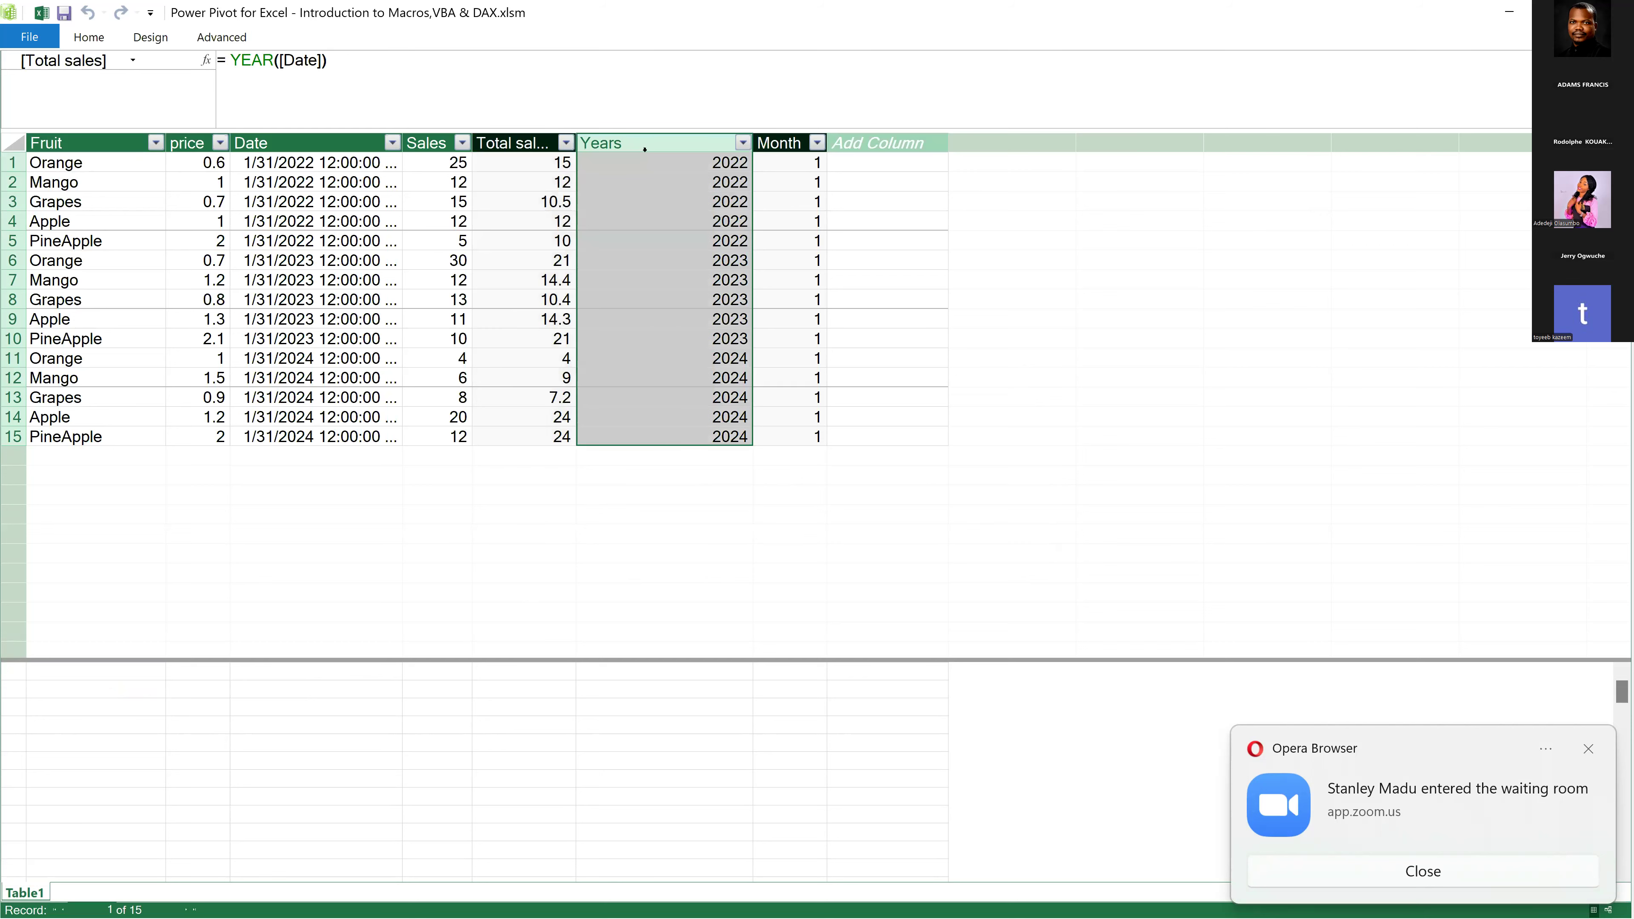
left_click(775, 162)
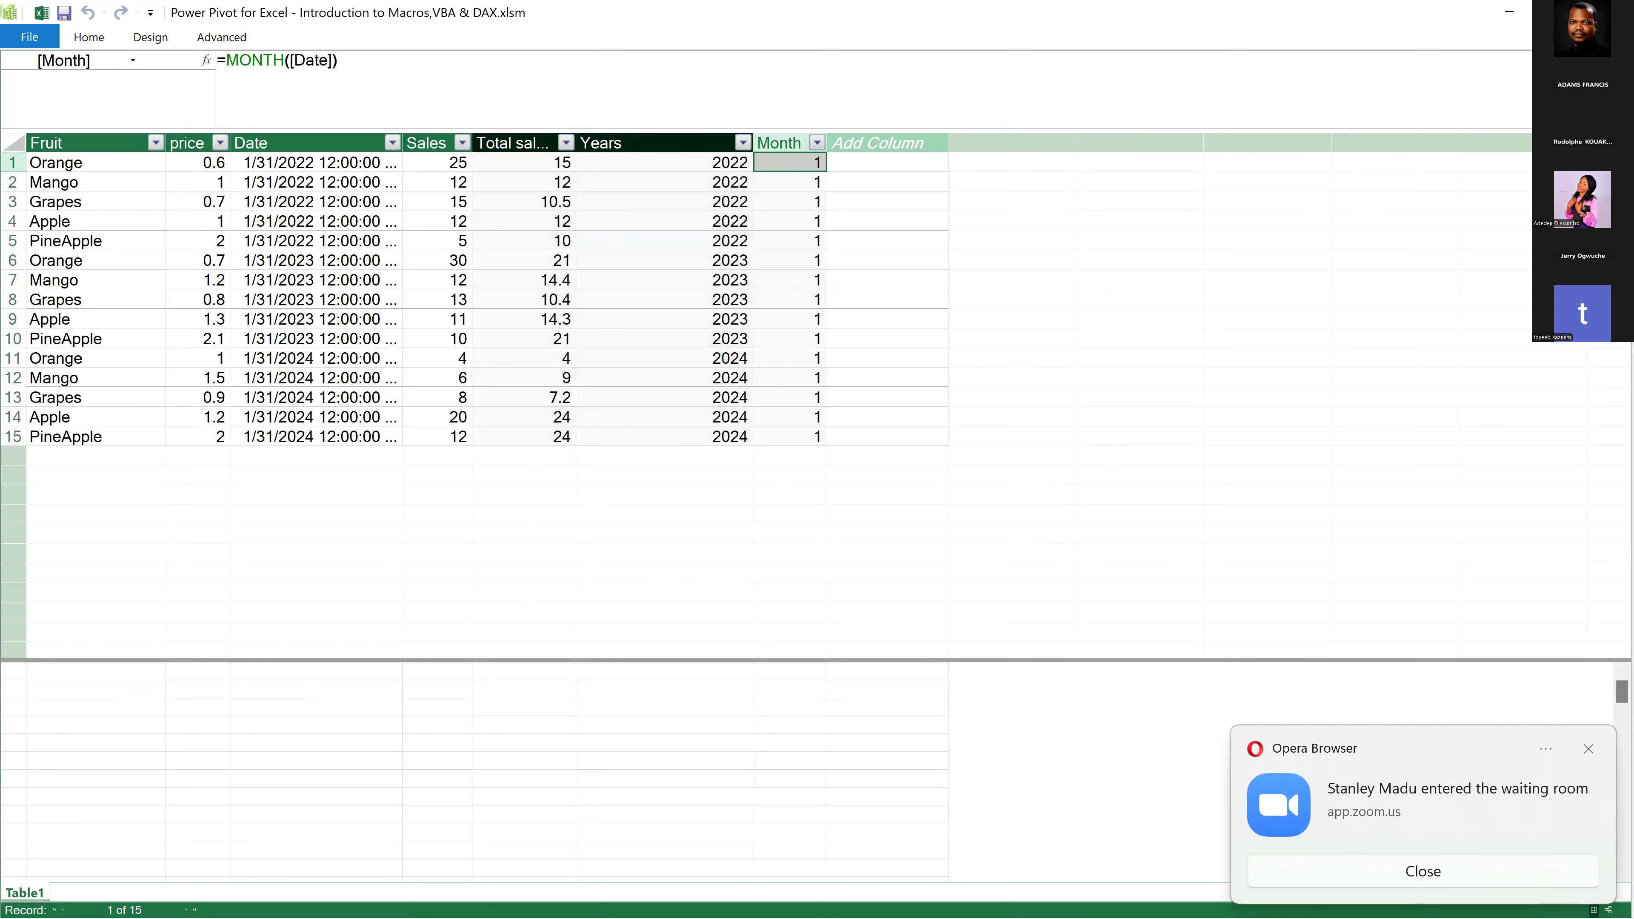
Switch from Power Pivot back to the Excel workbook and select the last price cell of the fruit table.
left_click(1510, 19)
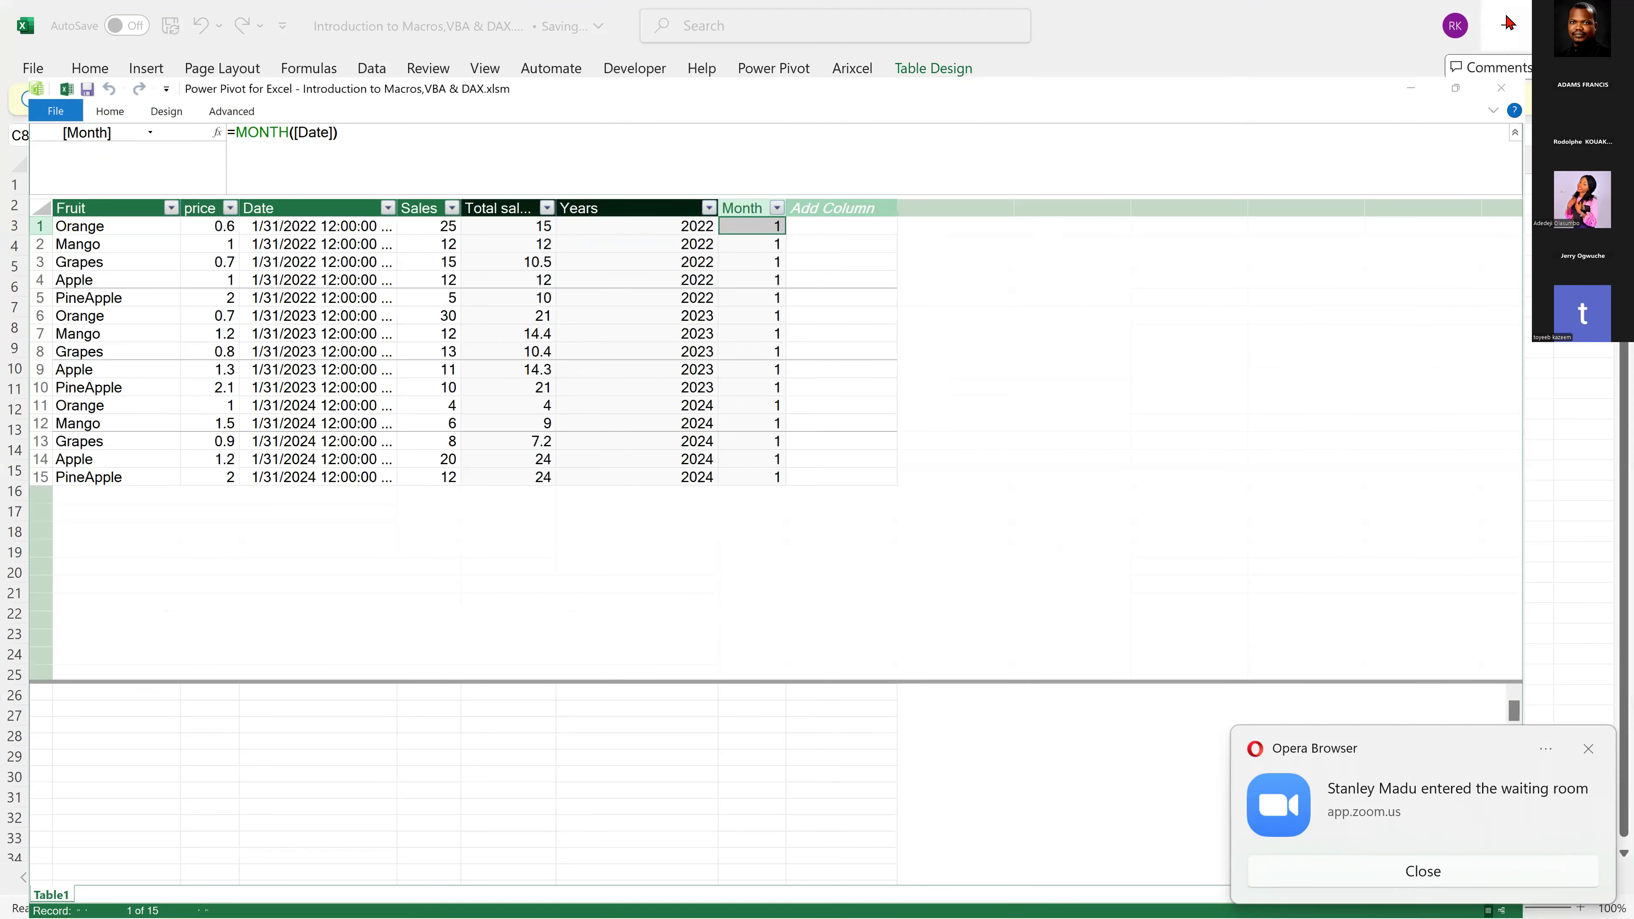
left_click(1510, 22)
left_click(372, 68)
left_click(404, 107)
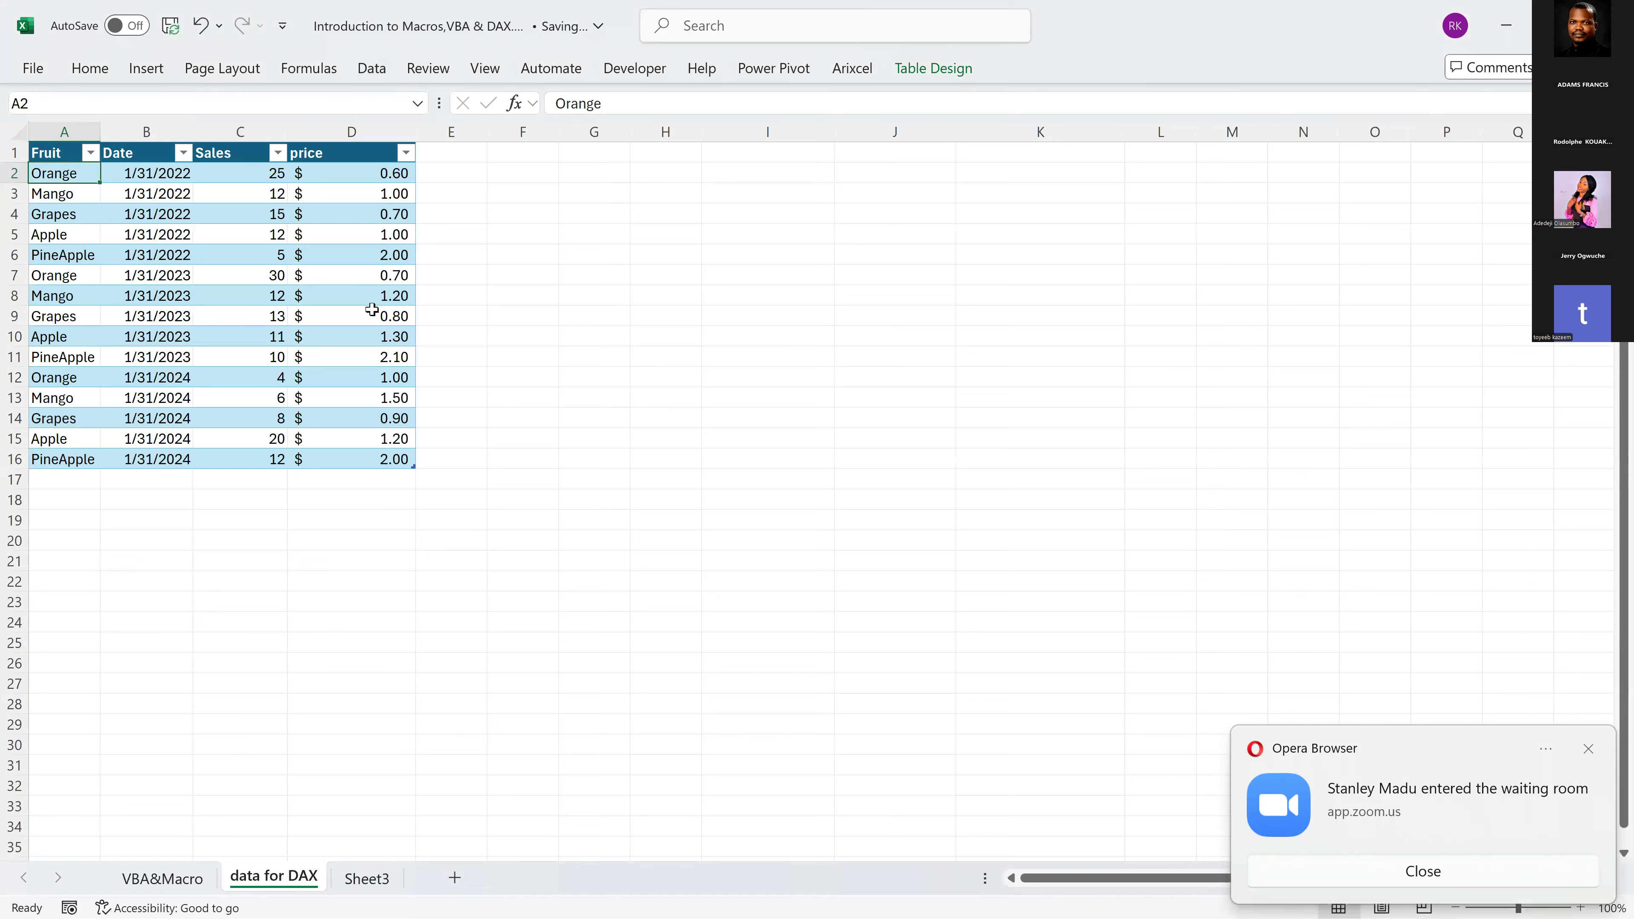
left_click(363, 337)
left_click(337, 463)
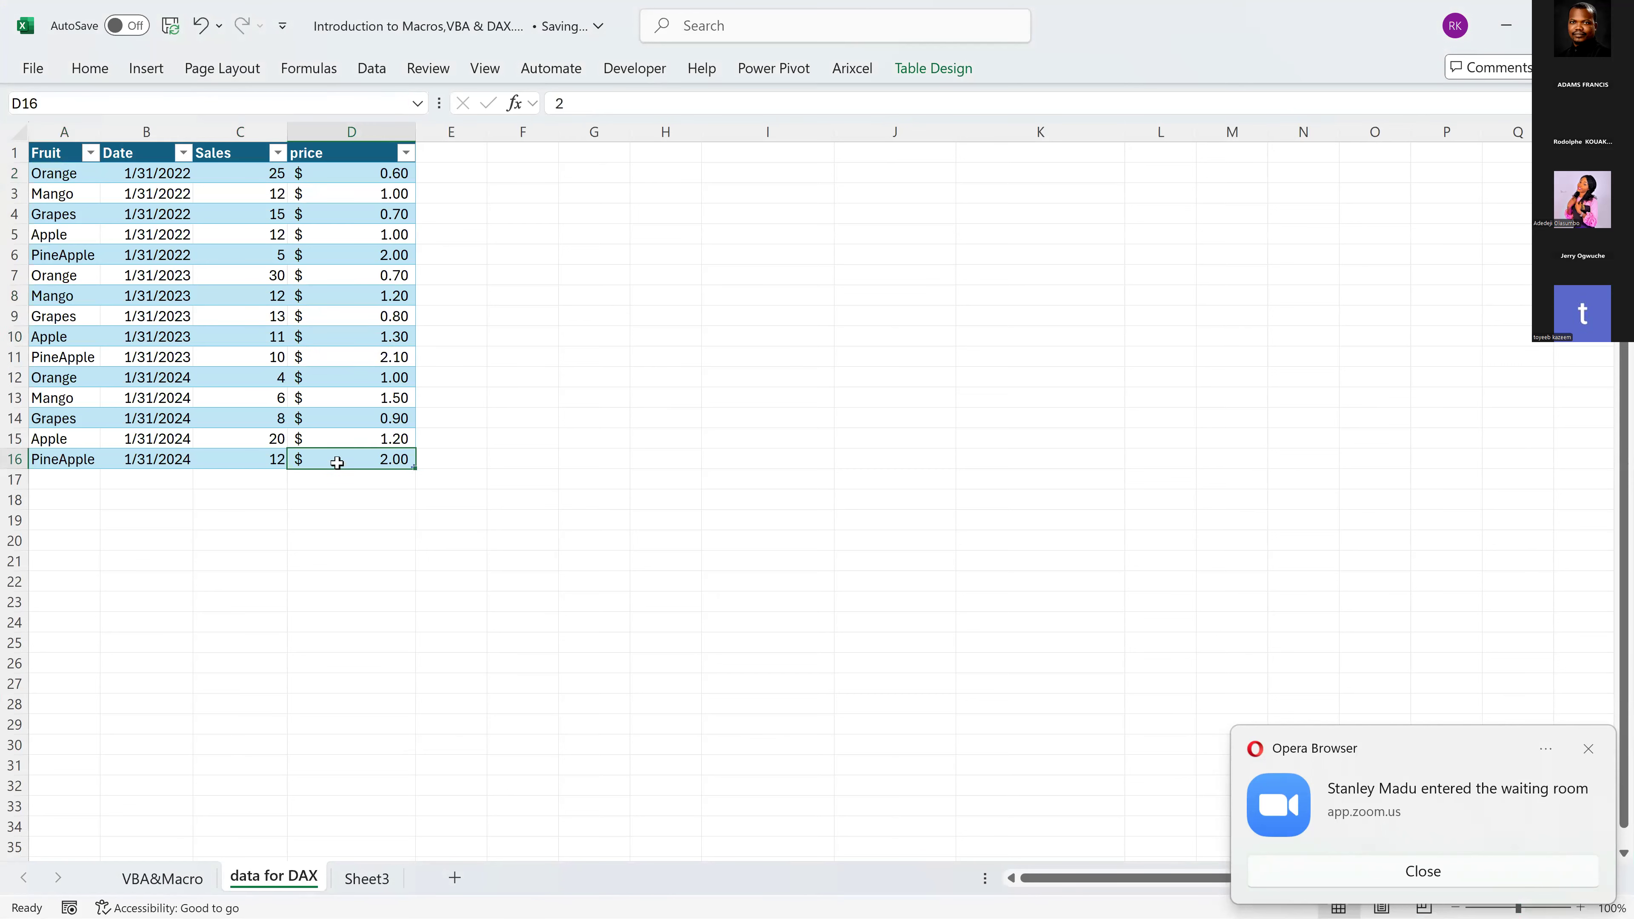
Insert a PivotTable from the Data Model on the existing worksheet 'data for DAX' at cell I1.
left_click(146, 72)
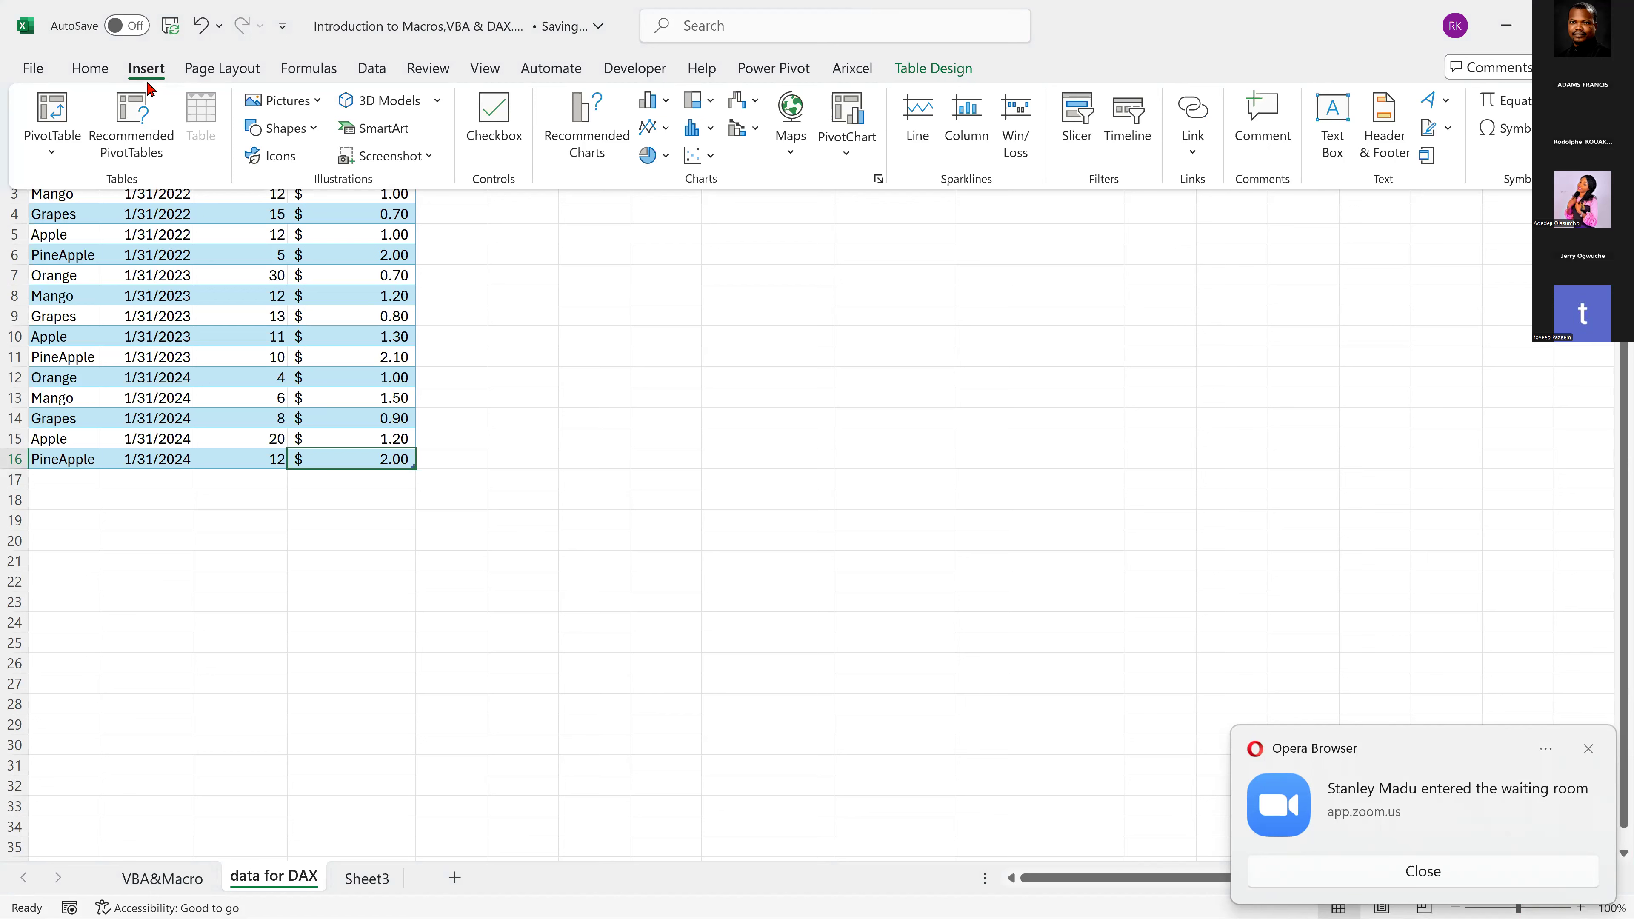
left_click(57, 154)
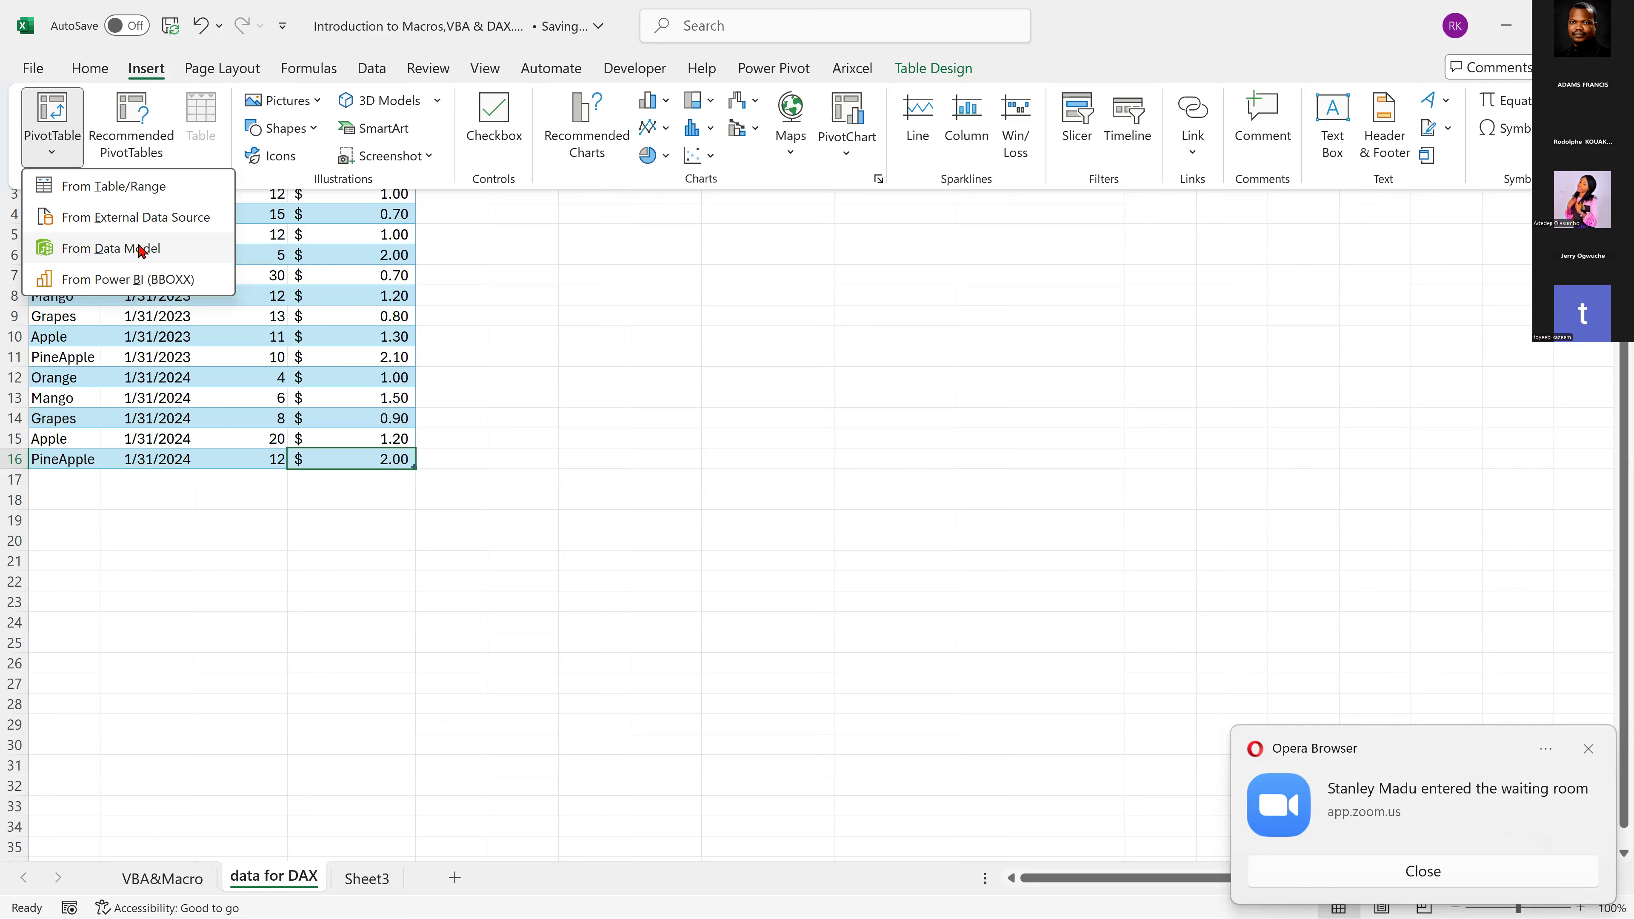
left_click(141, 250)
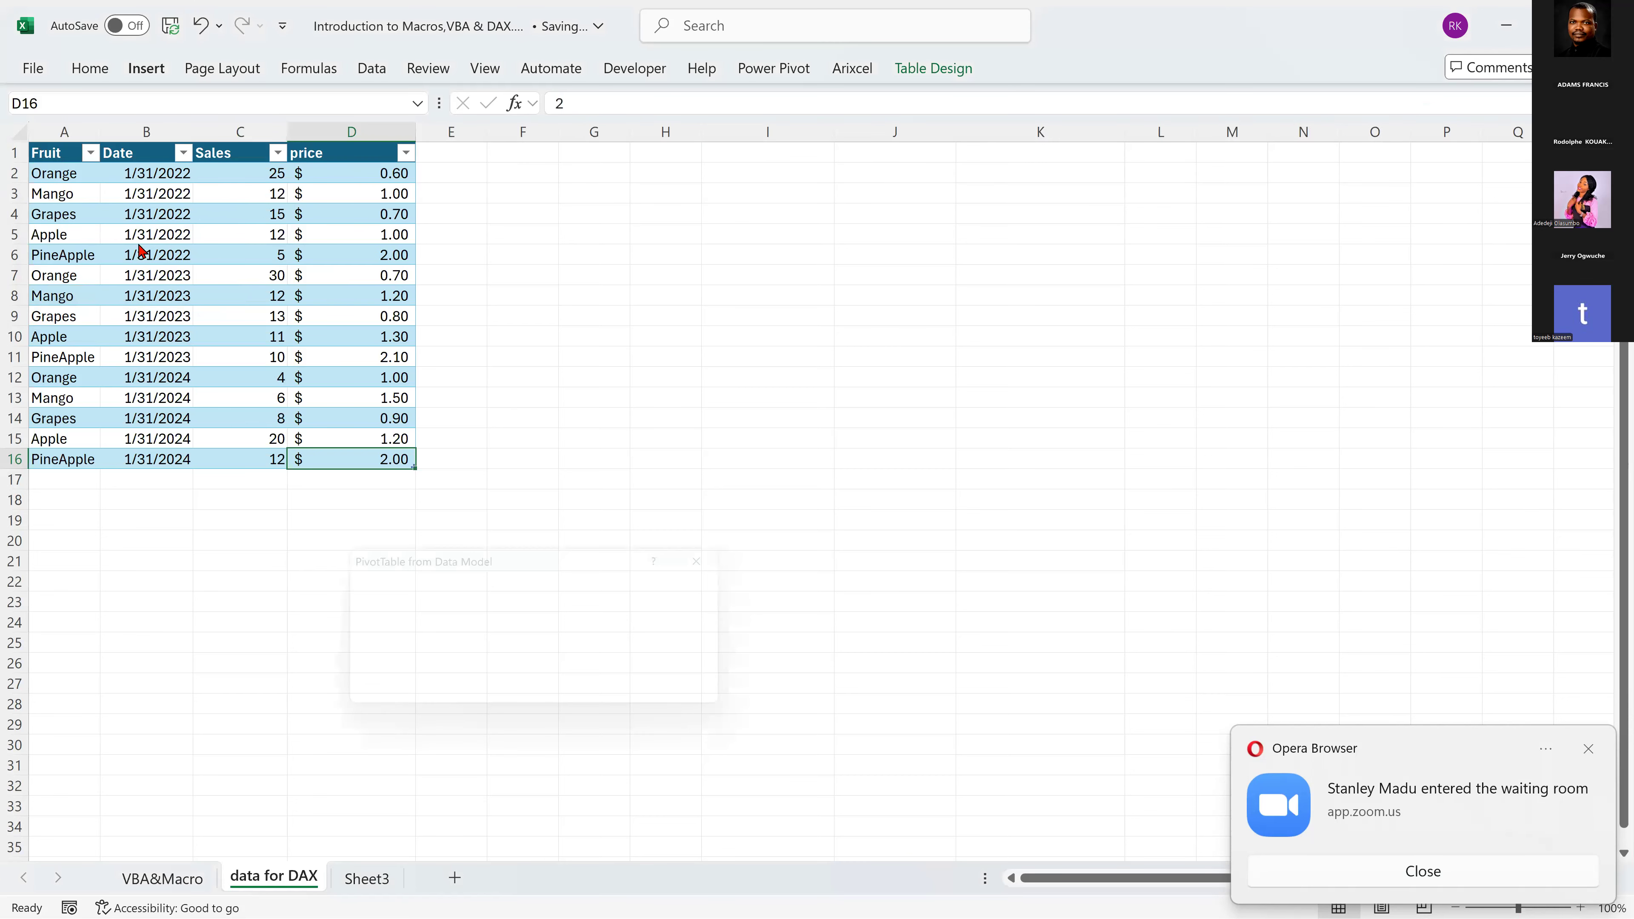
left_click(358, 640)
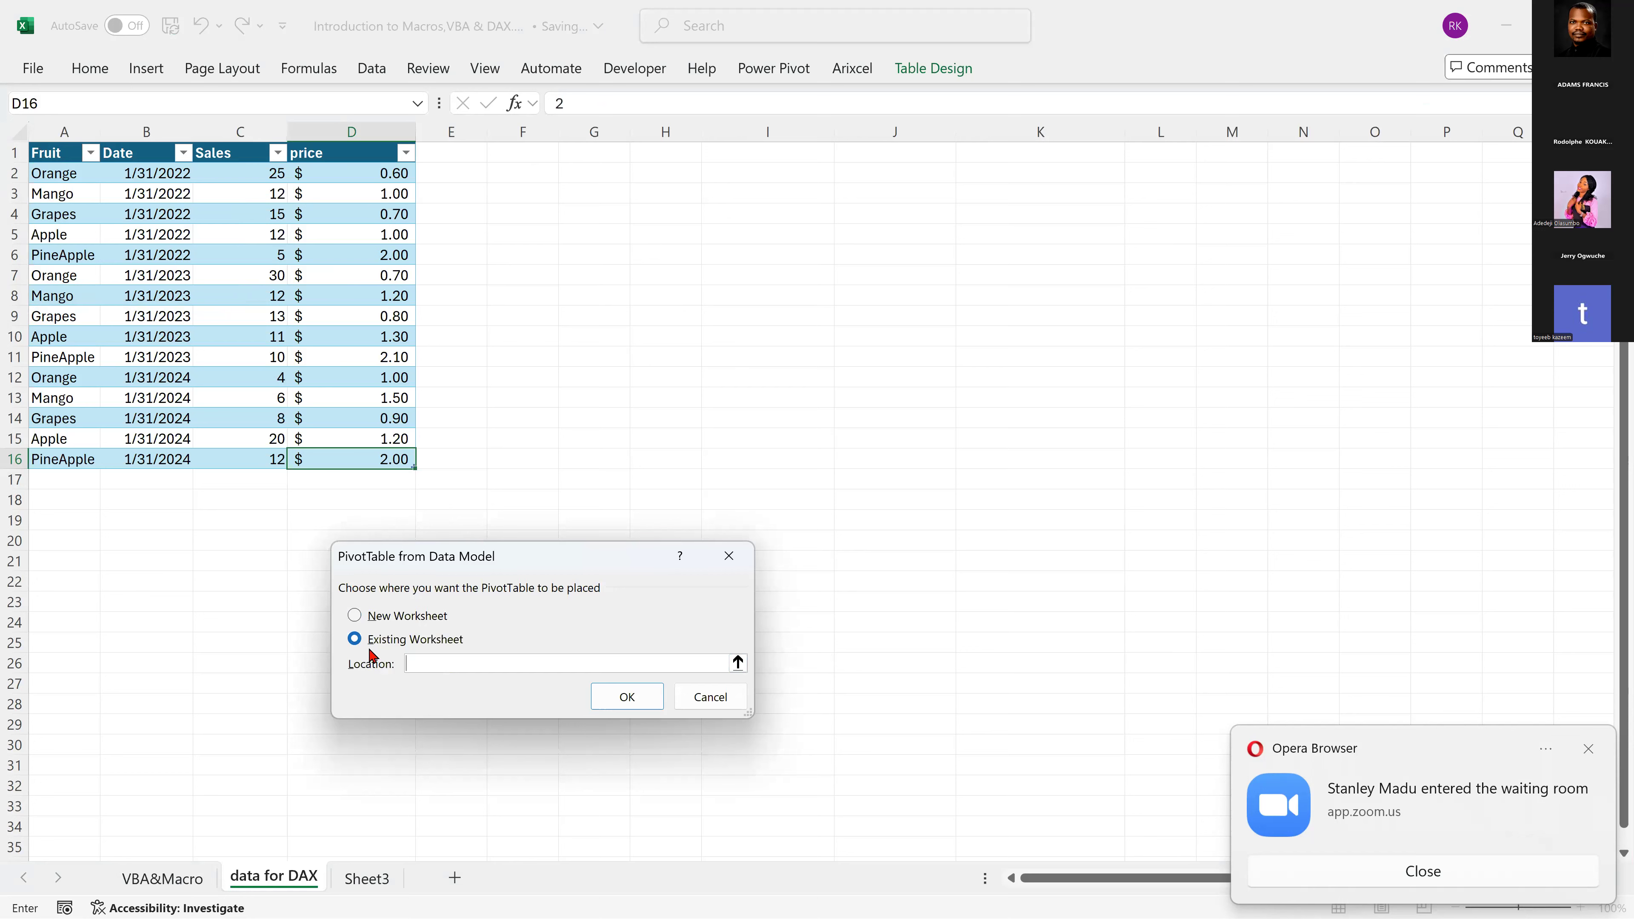
left_click(776, 157)
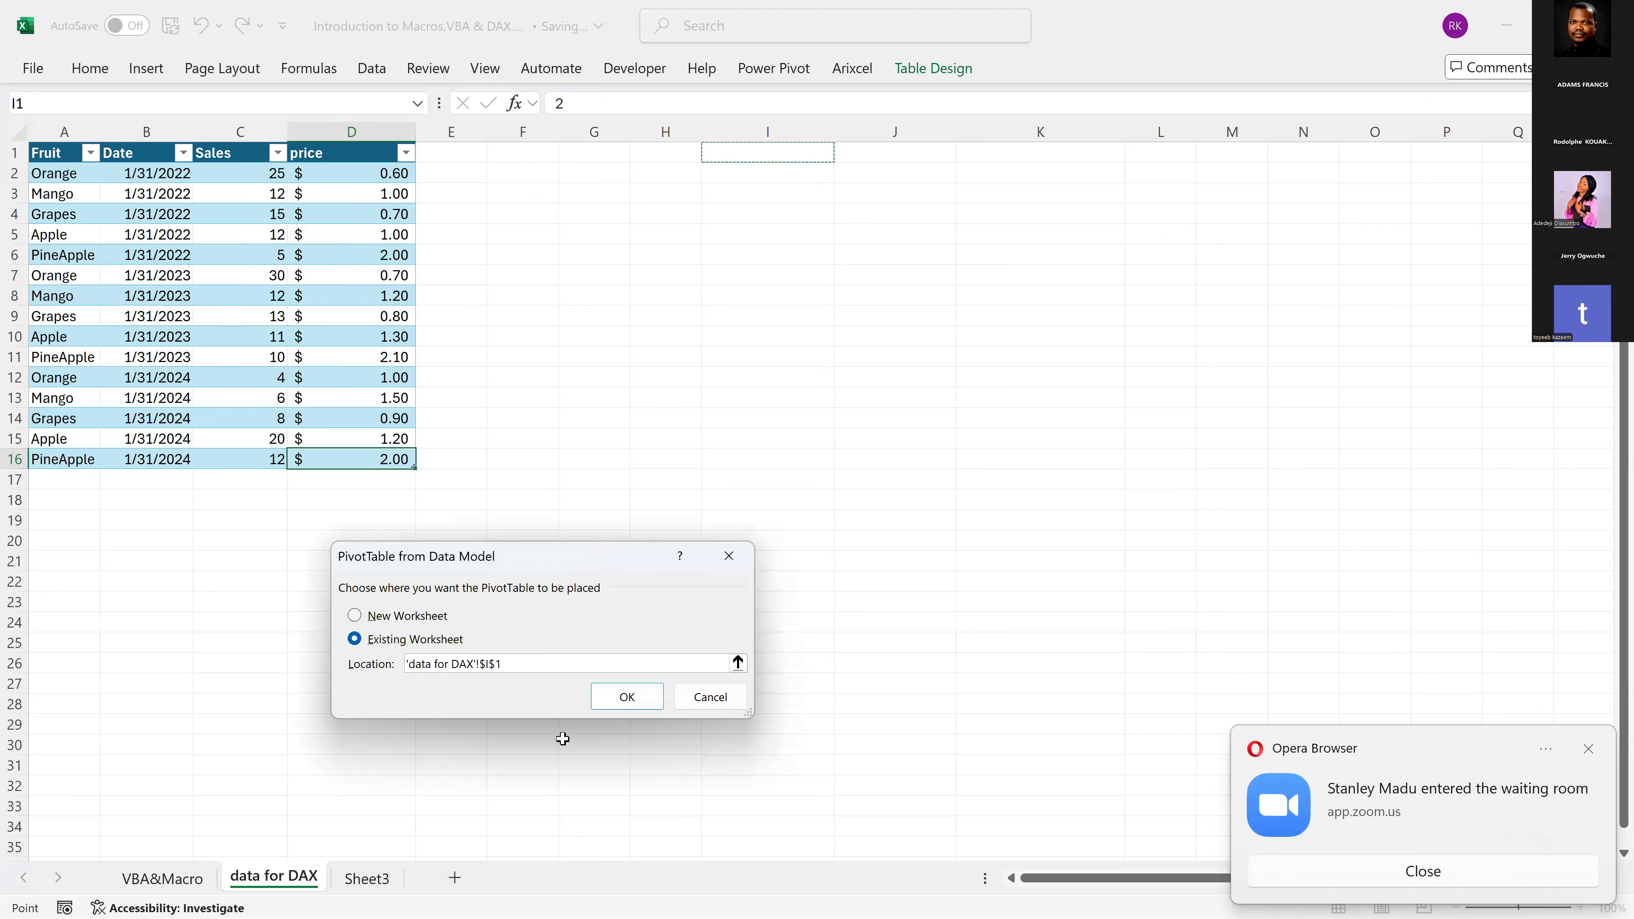
left_click(628, 697)
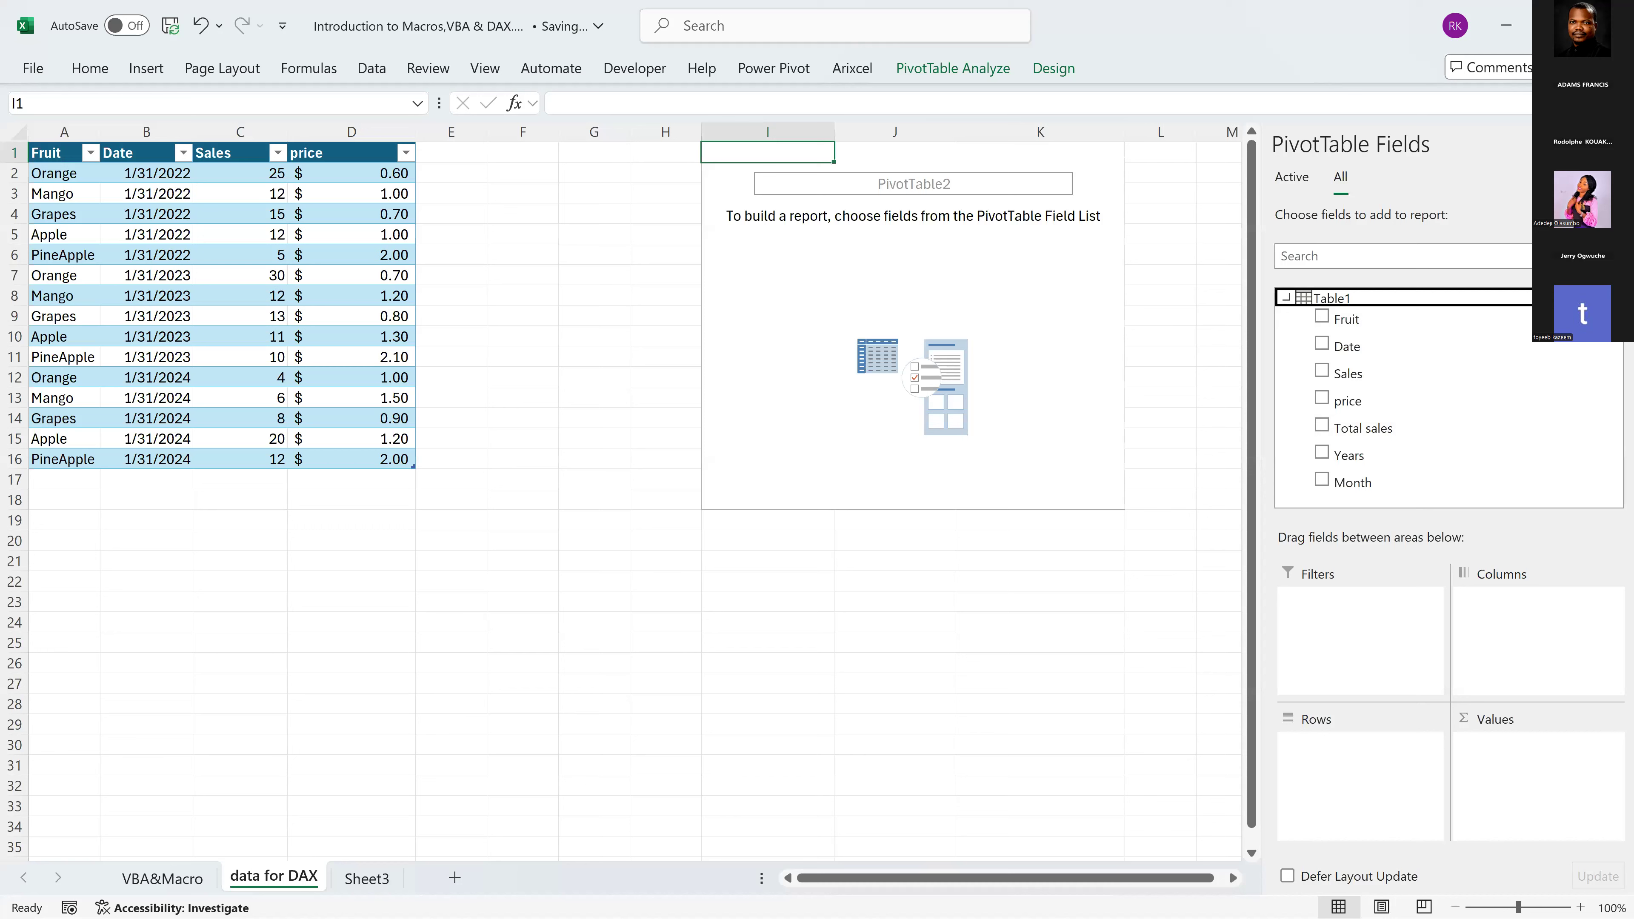
Build the PivotTable with Years and Fruit as rows, Date as columns, and the sum of Total sales as values.
left_click(1390, 429)
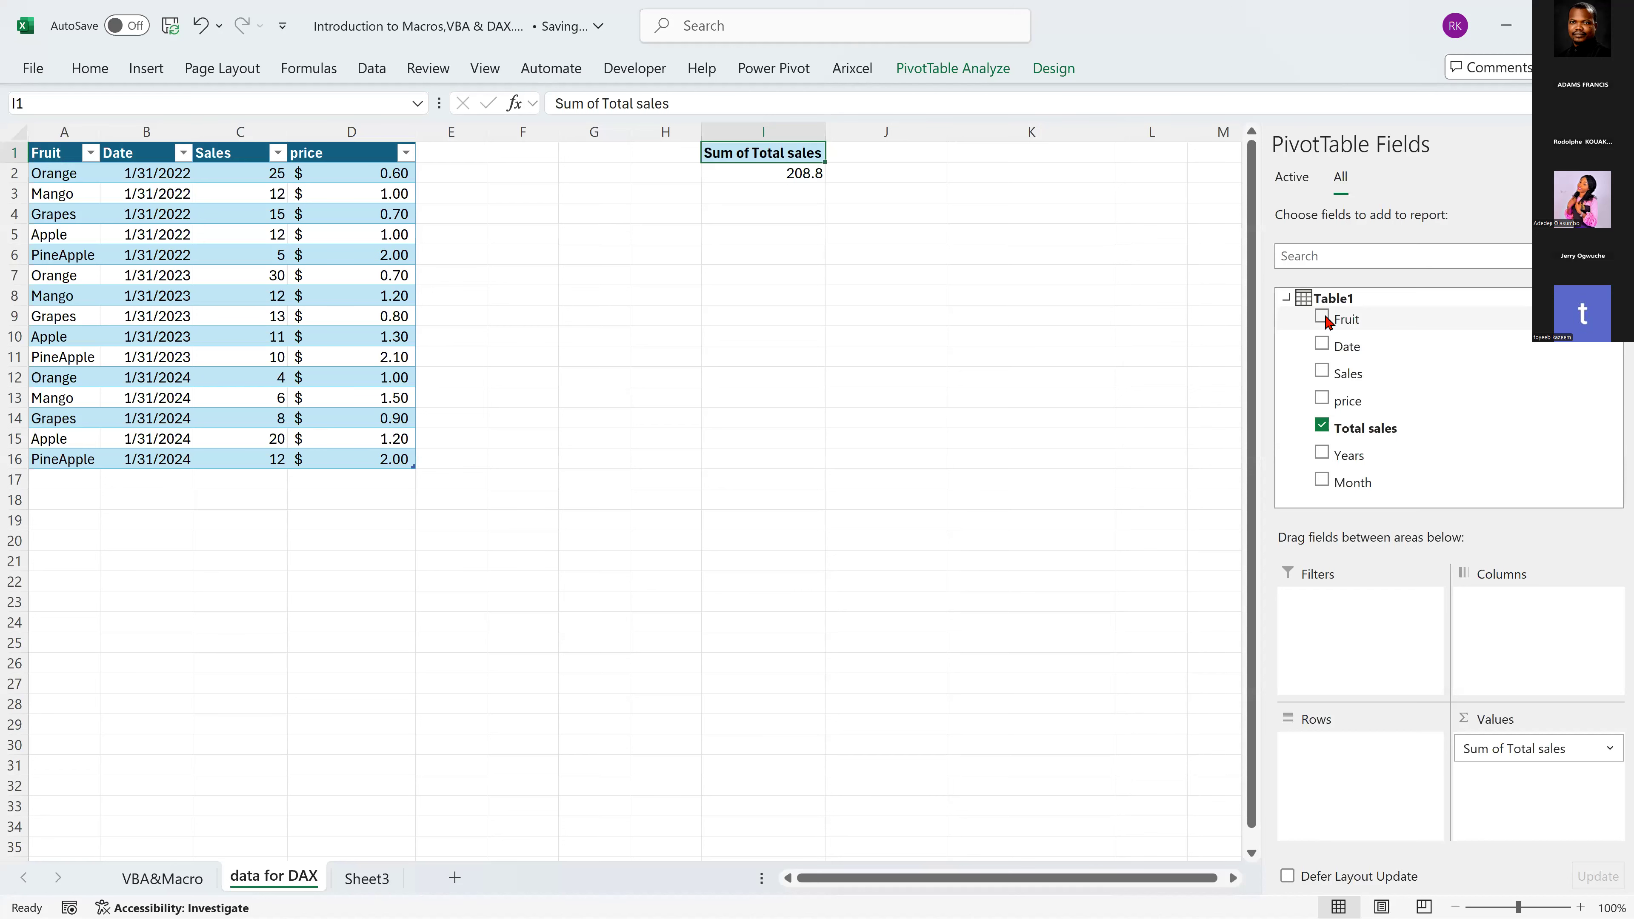
left_click(1322, 318)
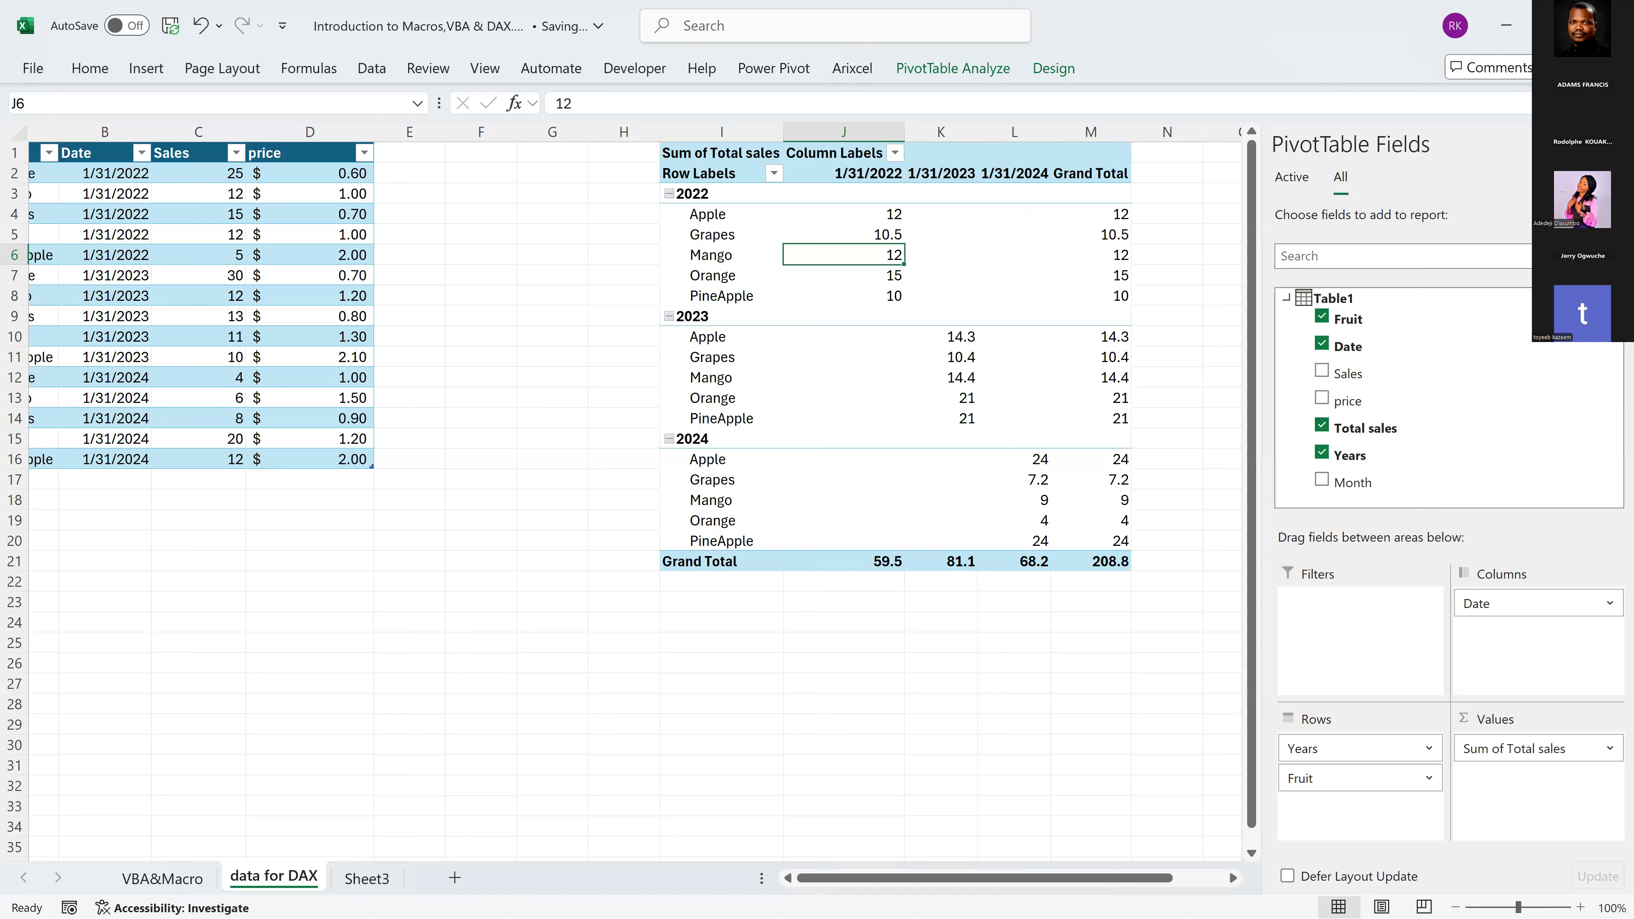
mouse_move(841, 362)
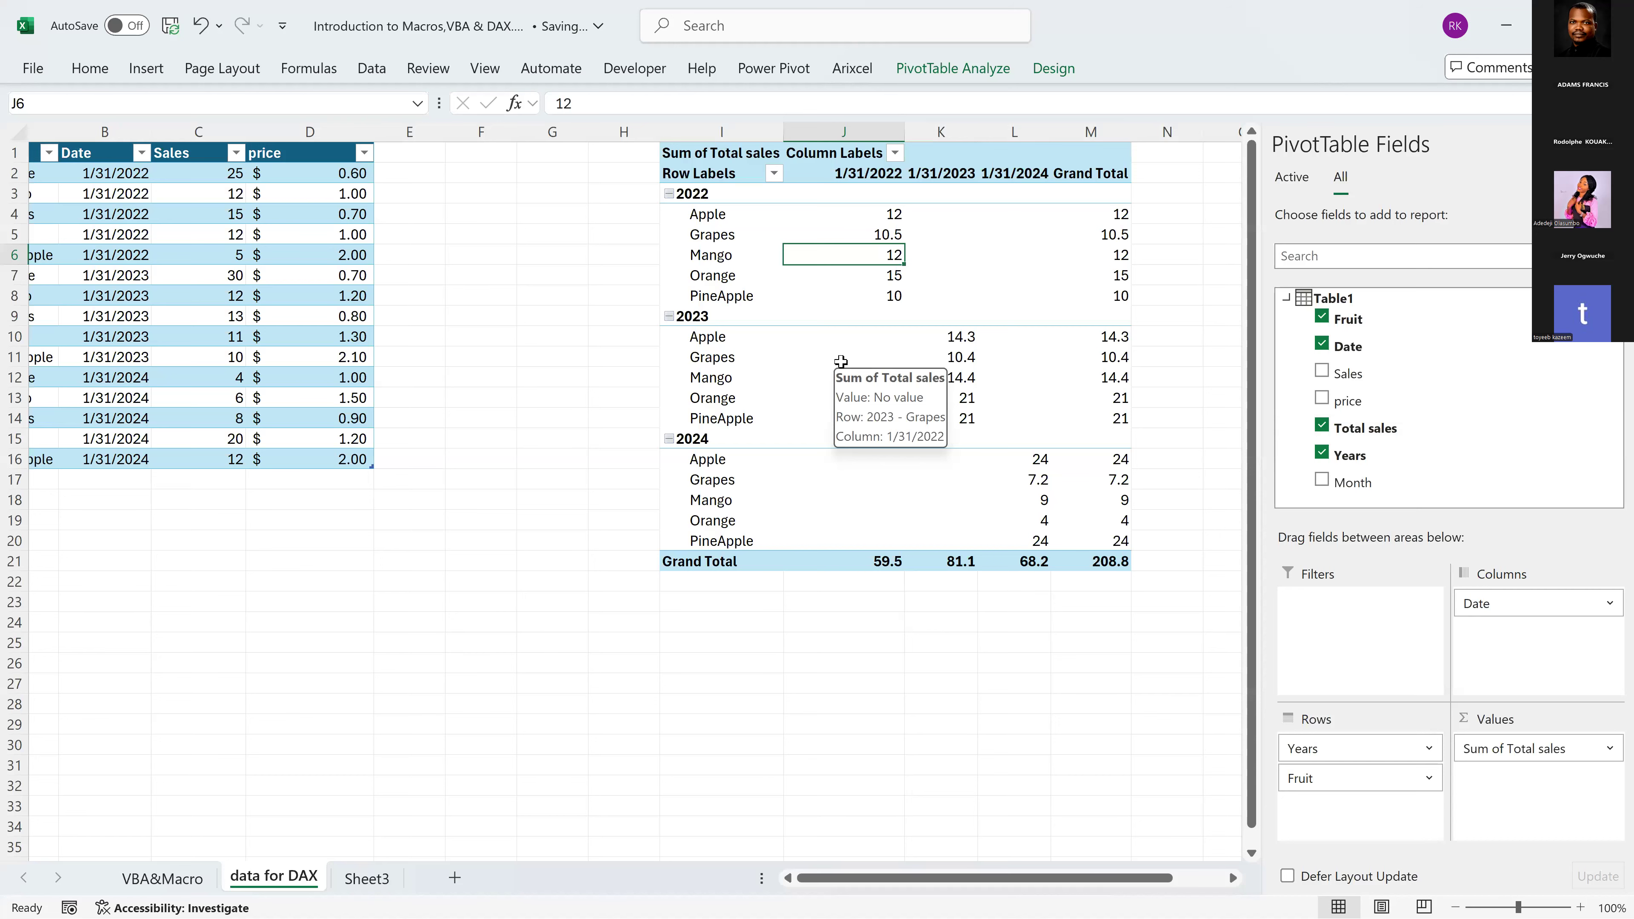
left_click(1015, 602)
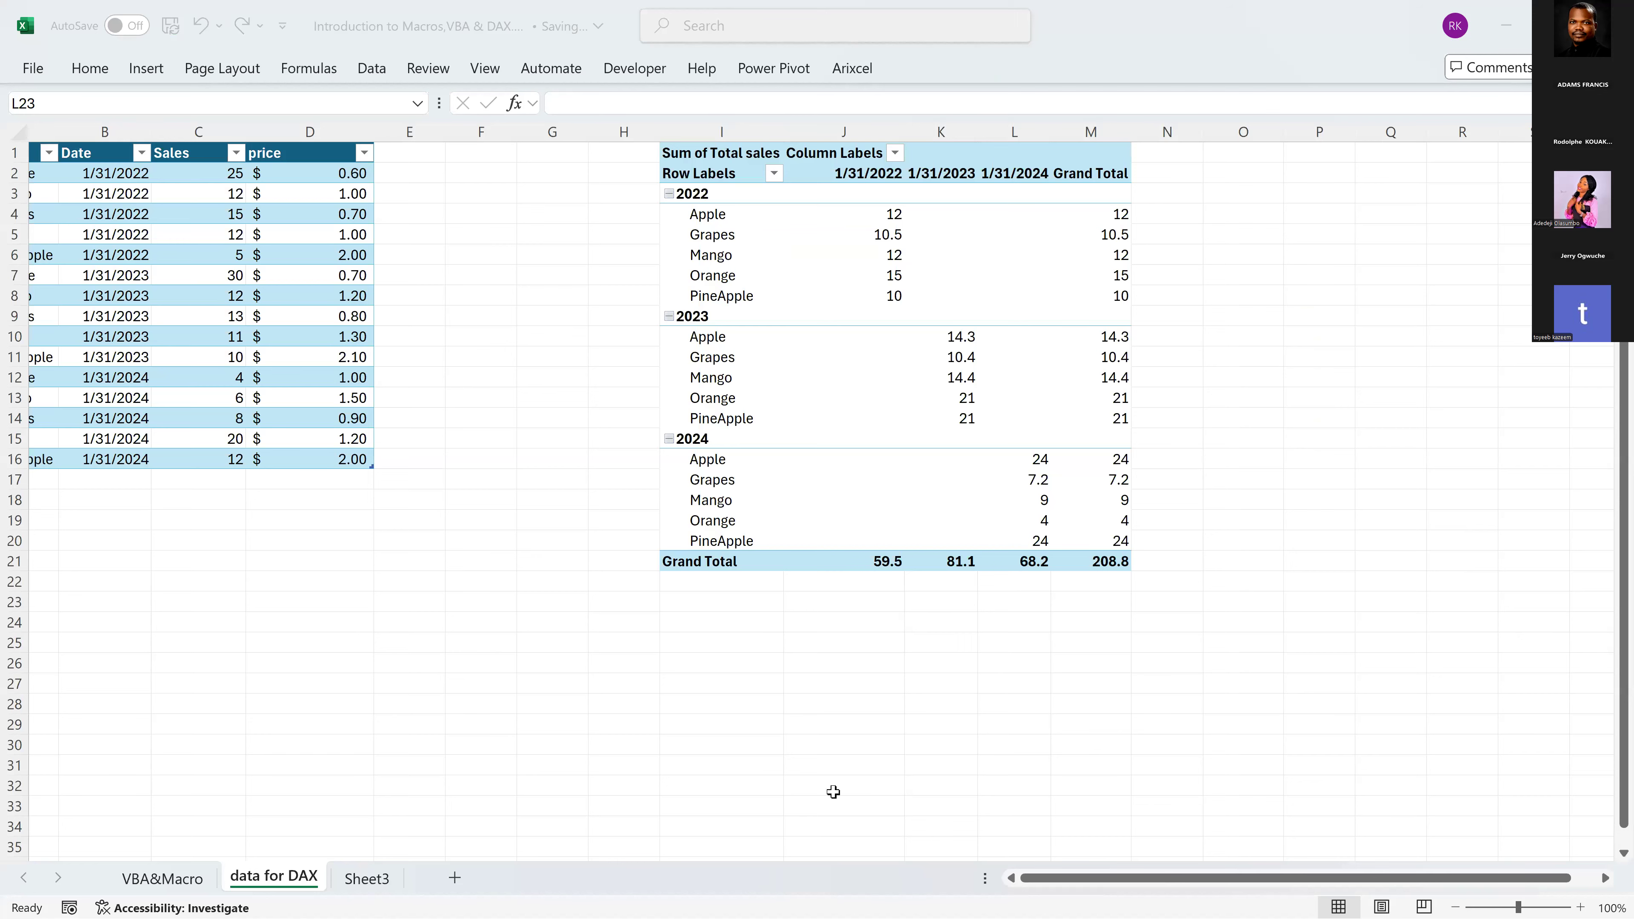
Switch back to the Power Pivot window and select the Total sales column to view its formula.
left_click(834, 792)
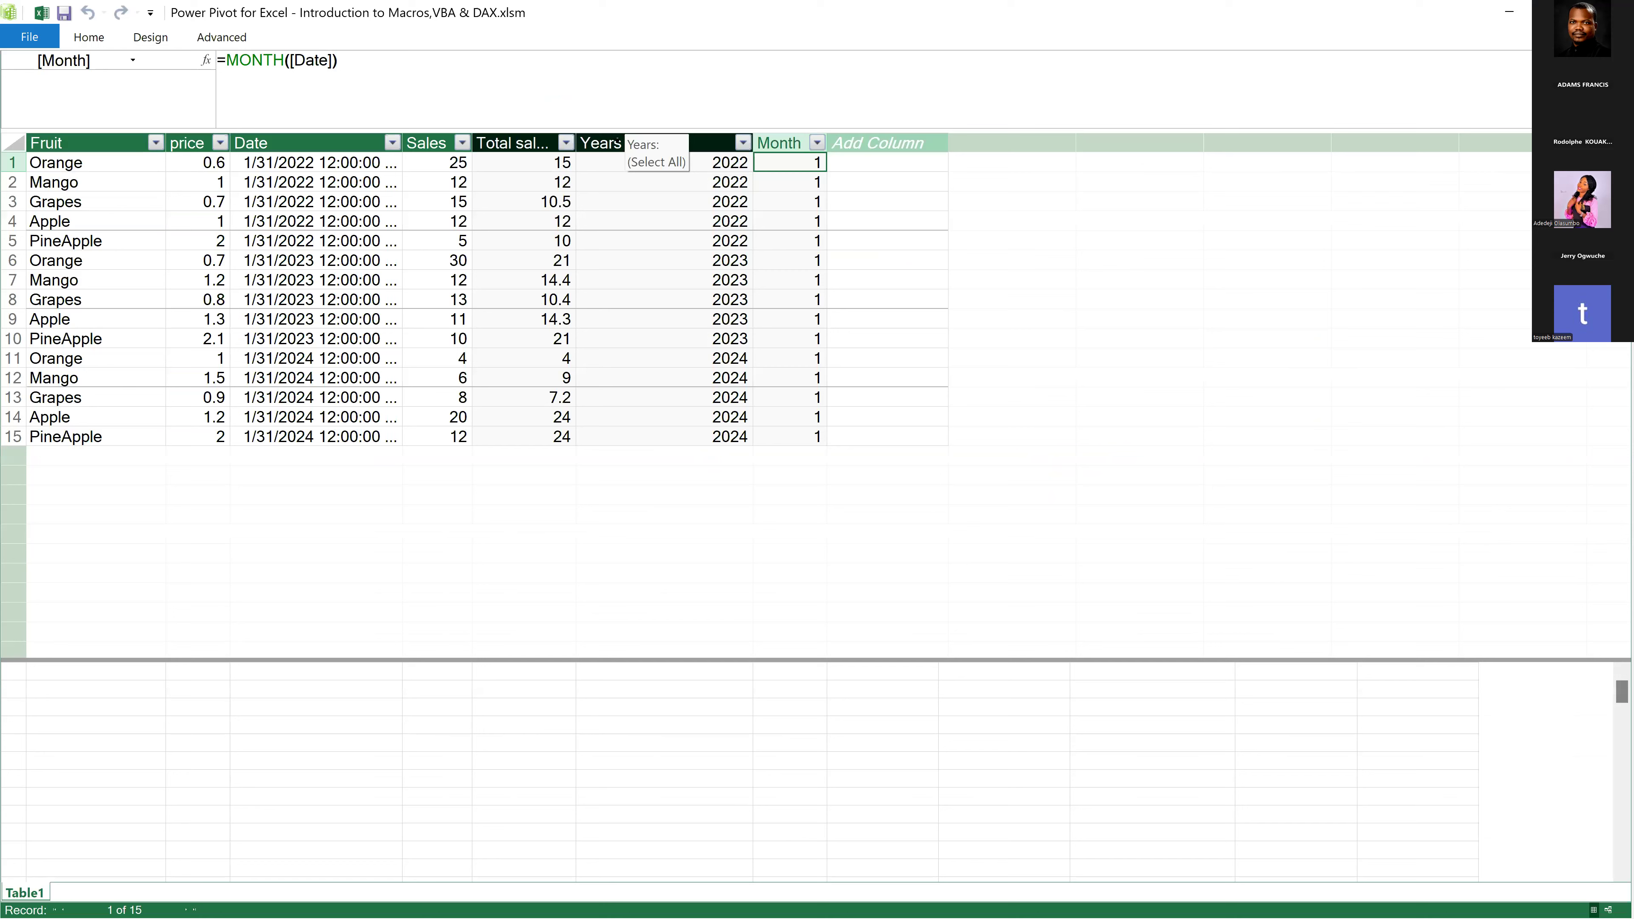
left_click(524, 143)
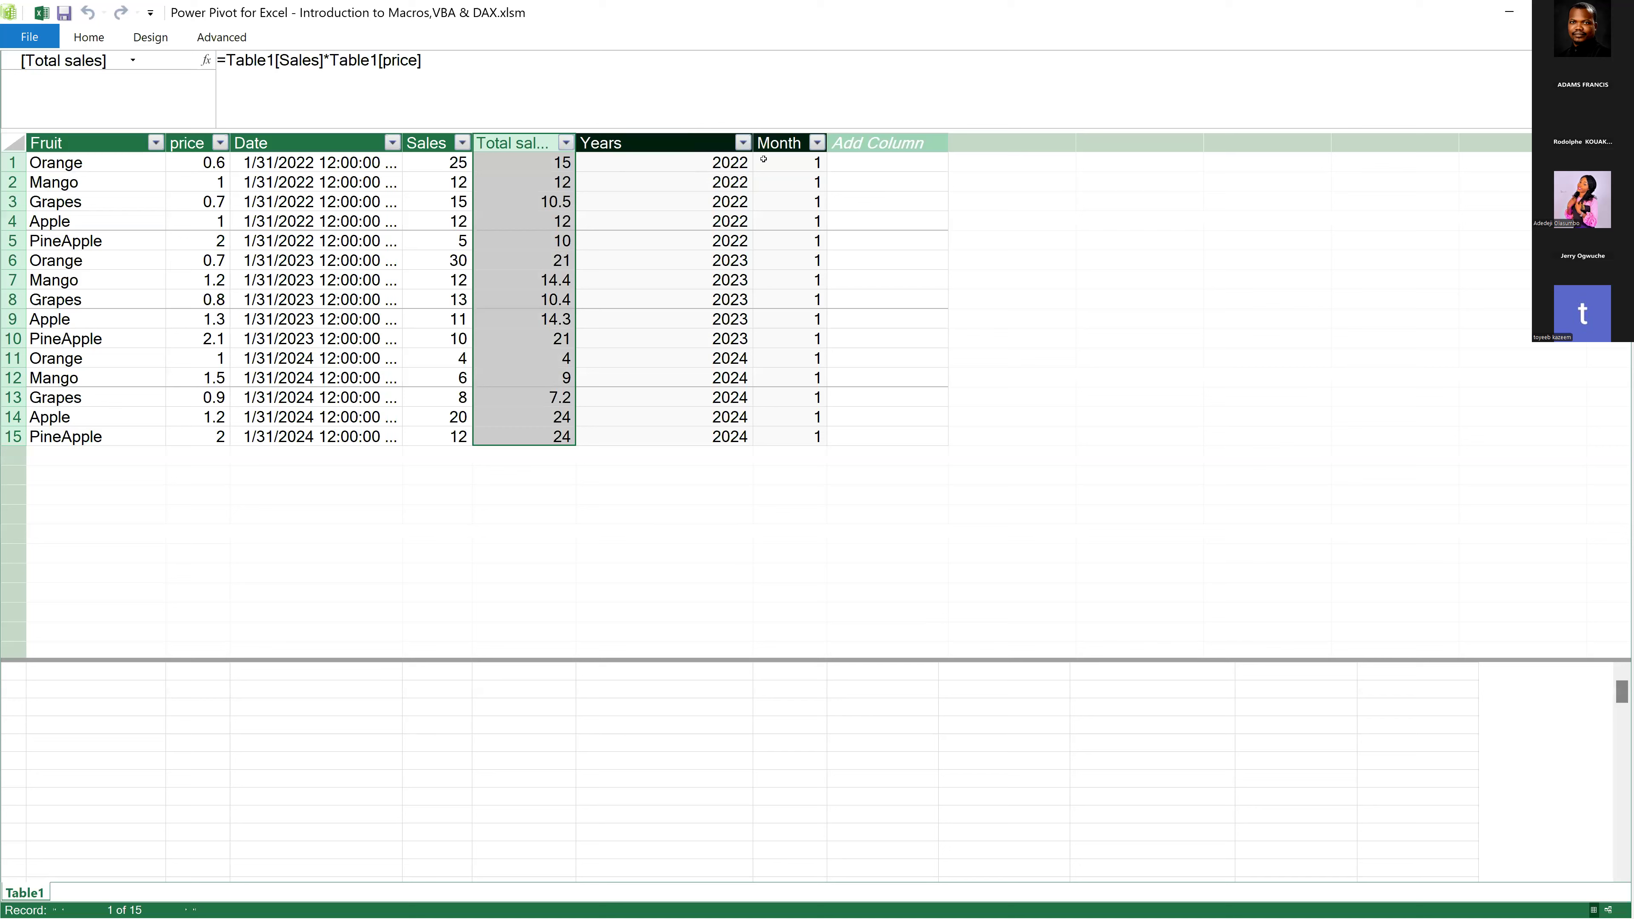
Review the PowerPoint slide 'Measures vs Calculated Columns' alongside the Power Pivot table, and return to Power Pivot.
key("alt+Tab")
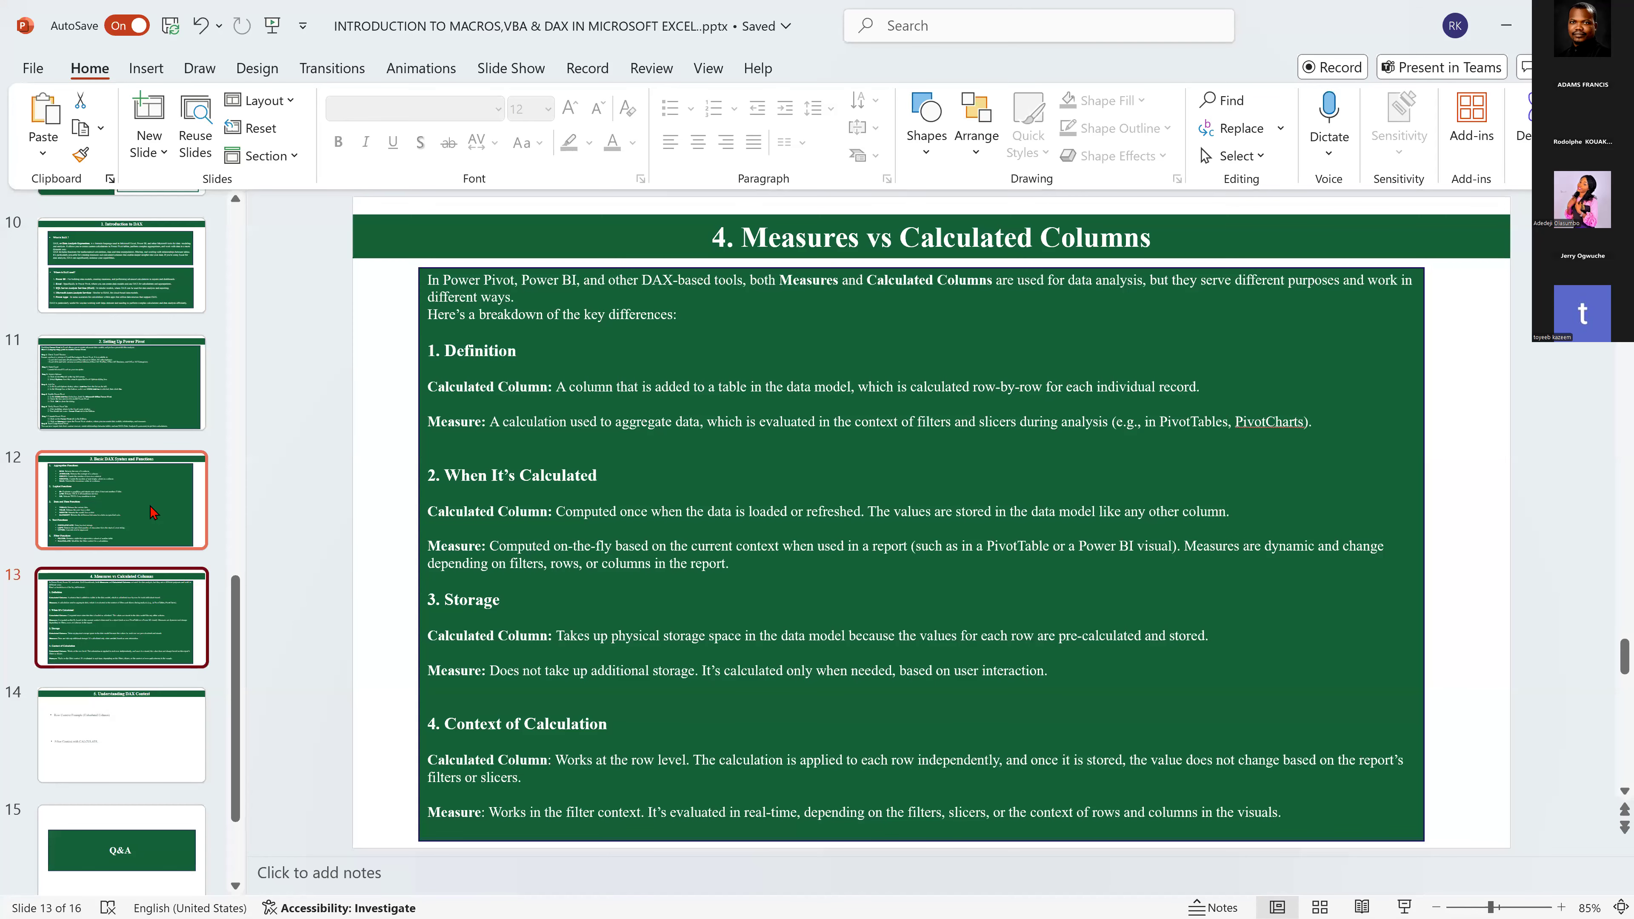
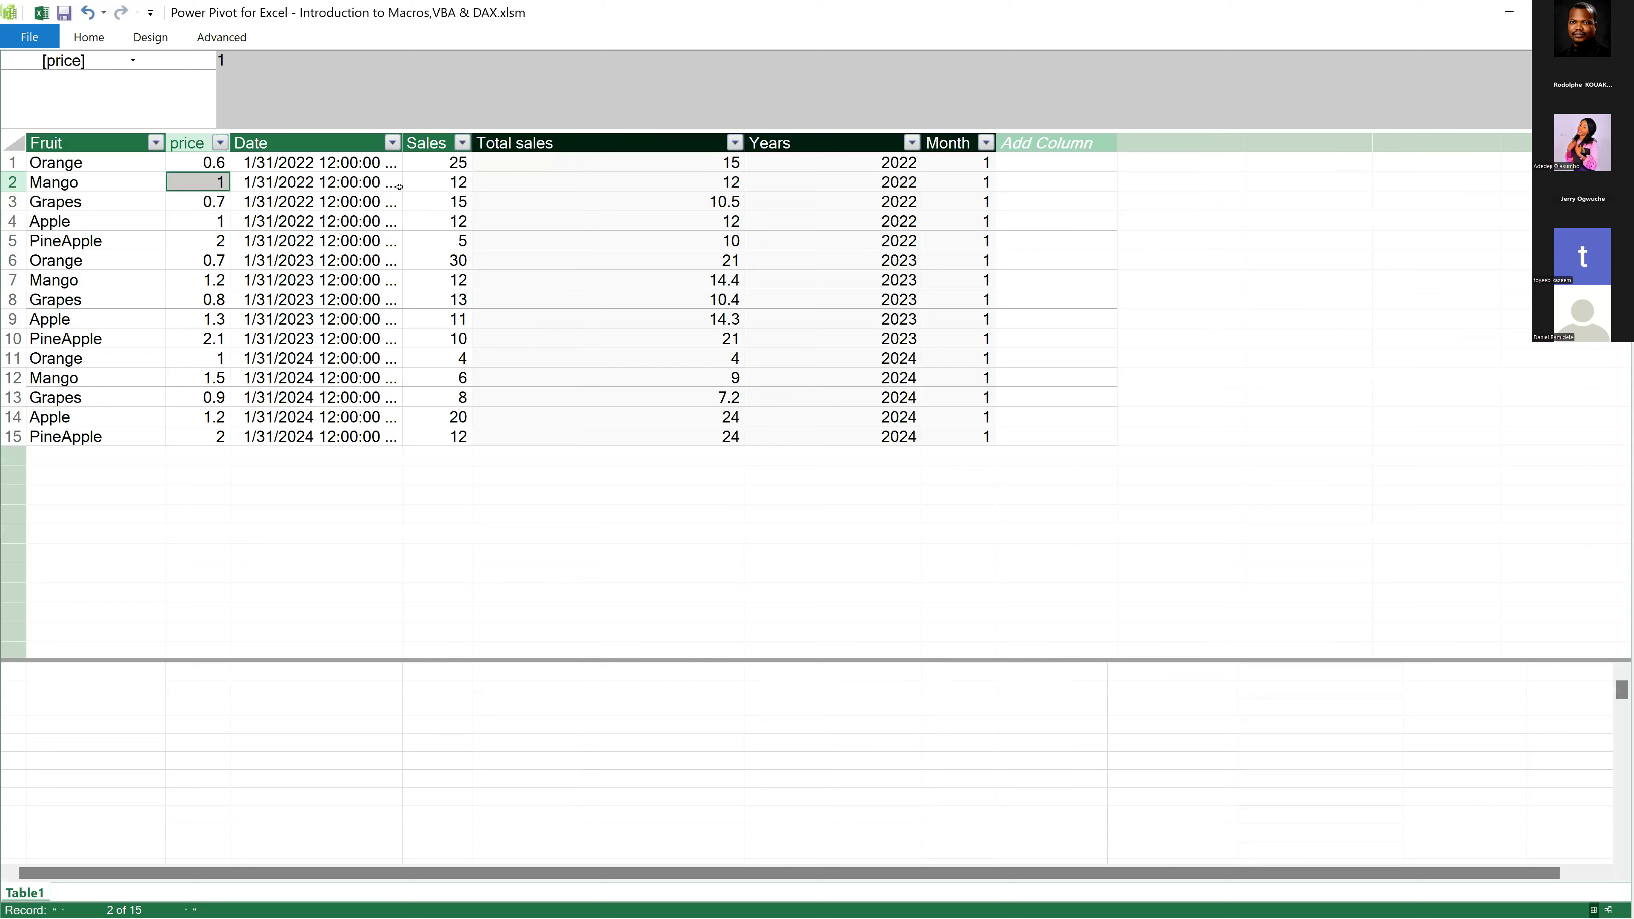
key("Down")
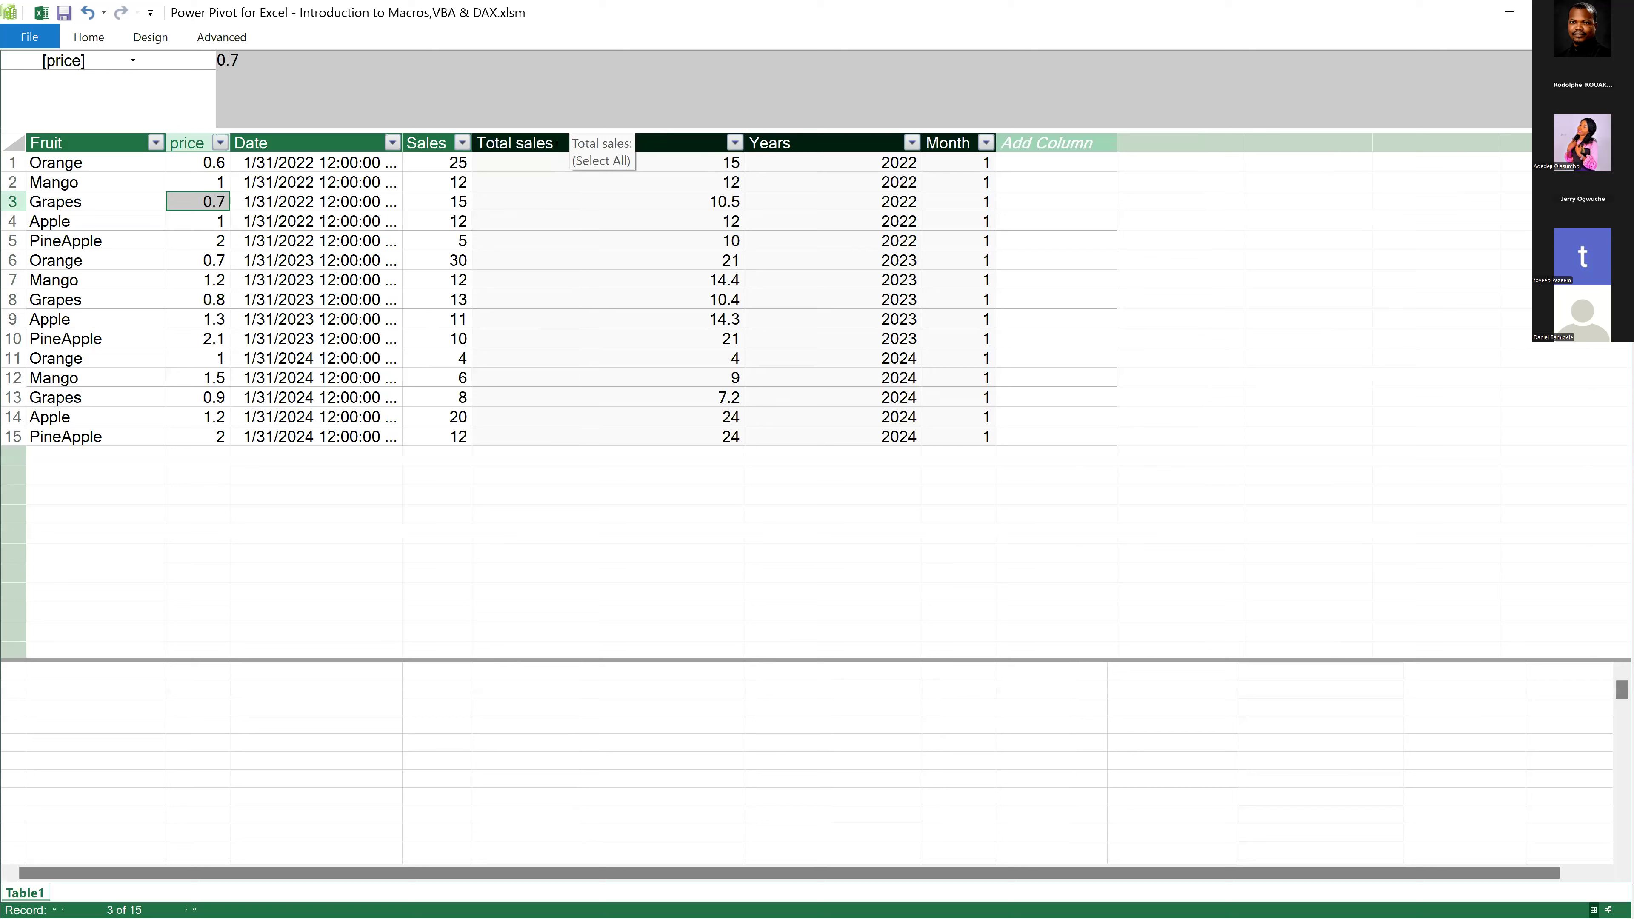
left_click(96, 725)
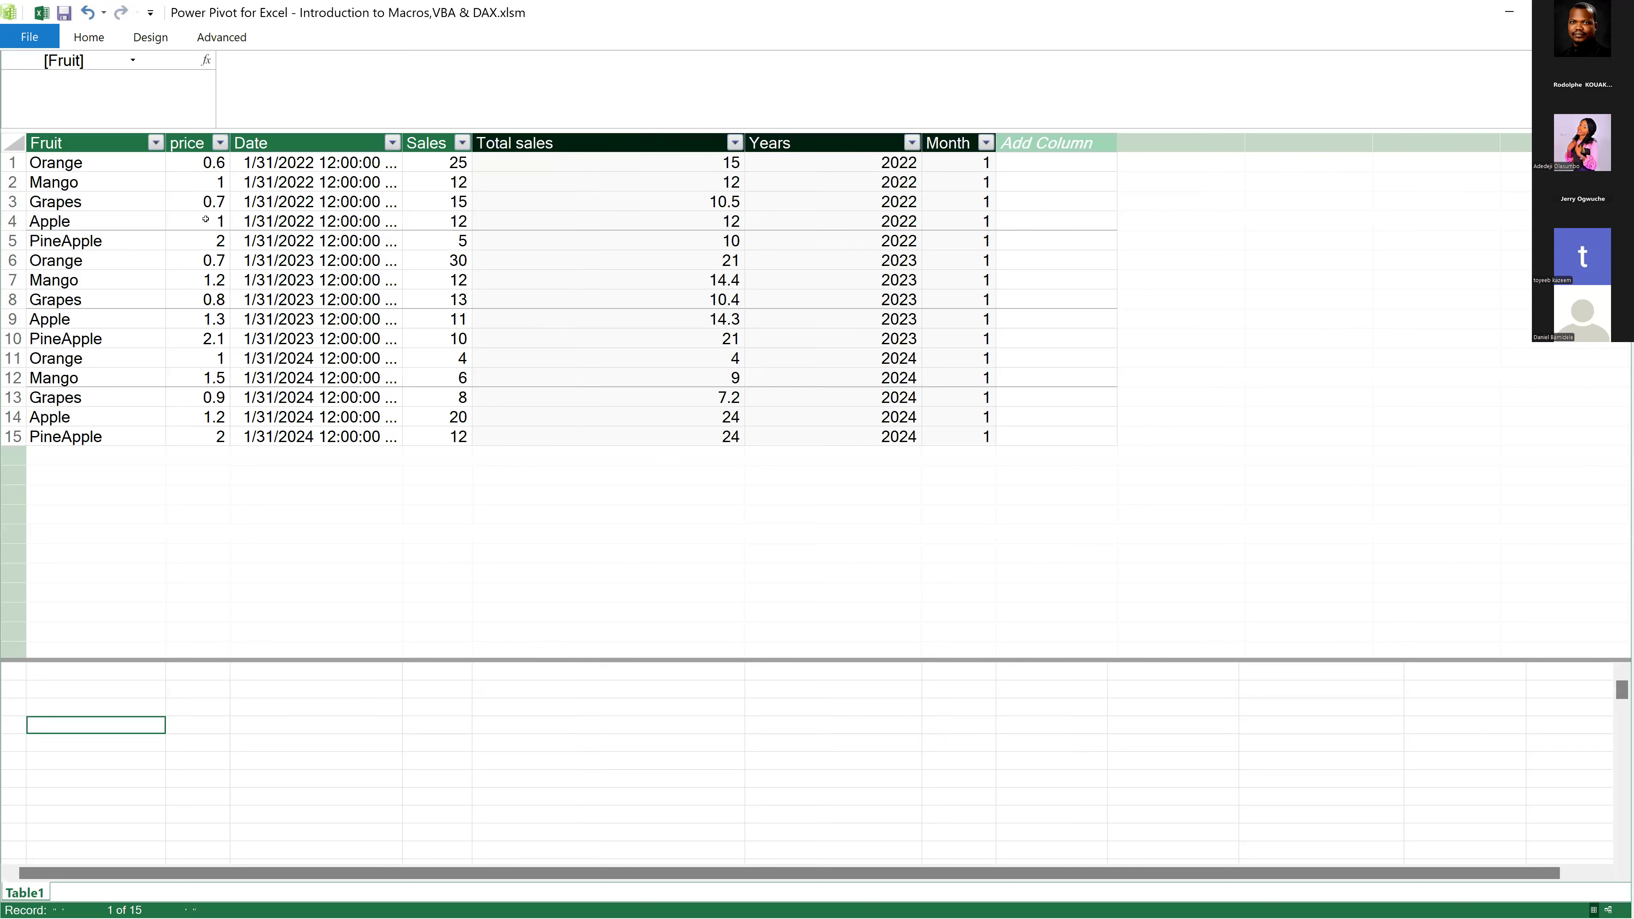
mouse_move(688, 898)
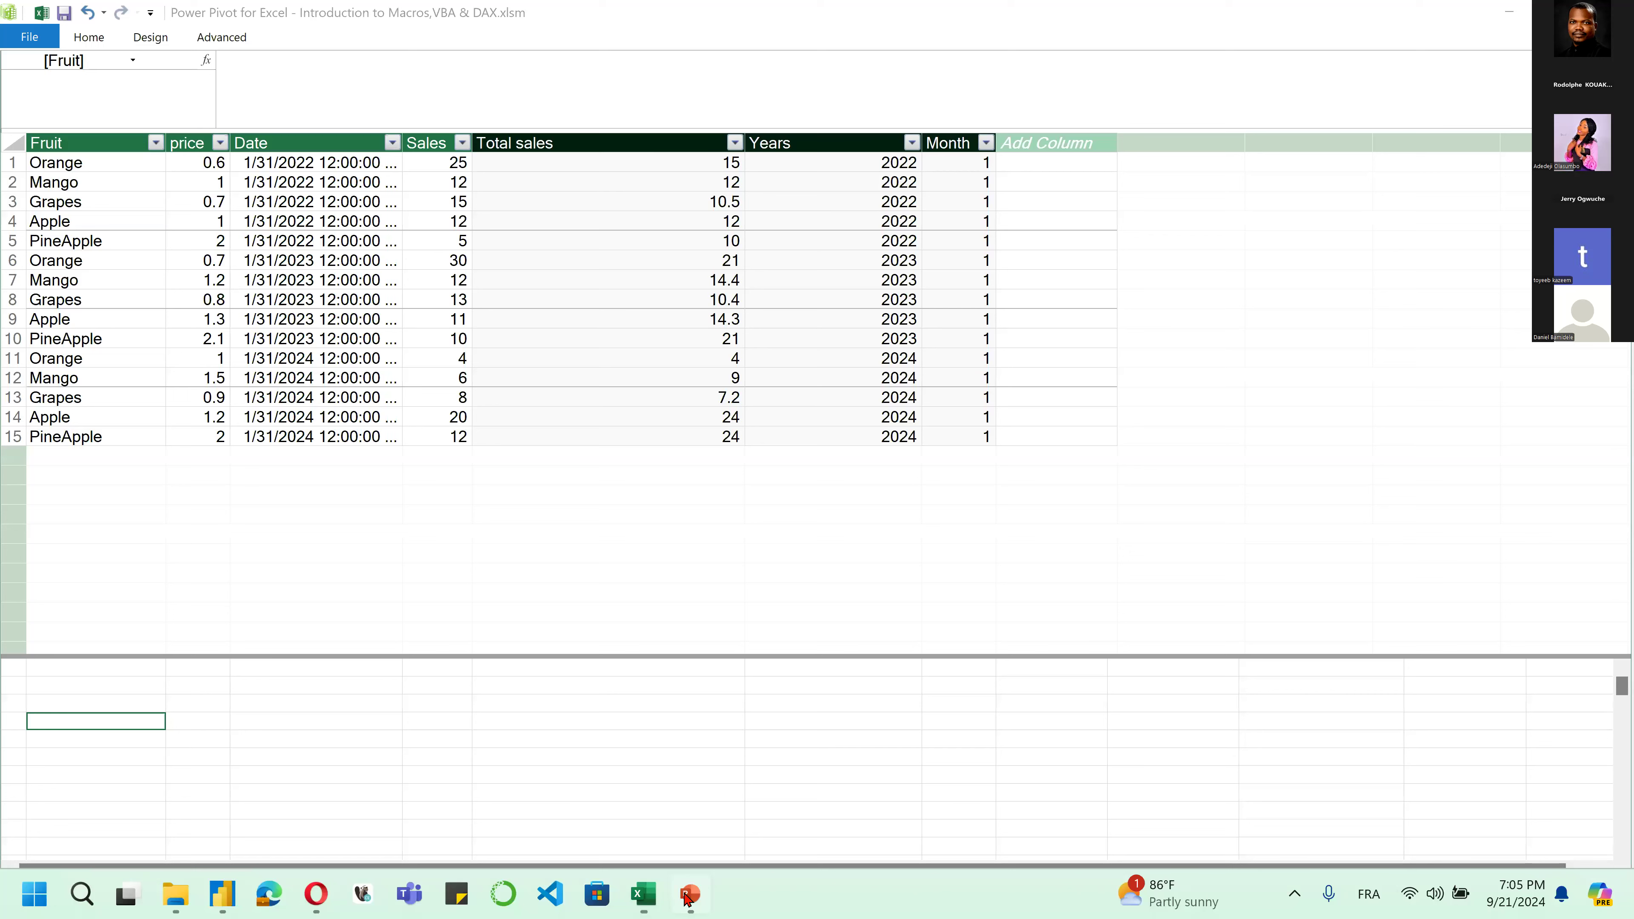
left_click(688, 896)
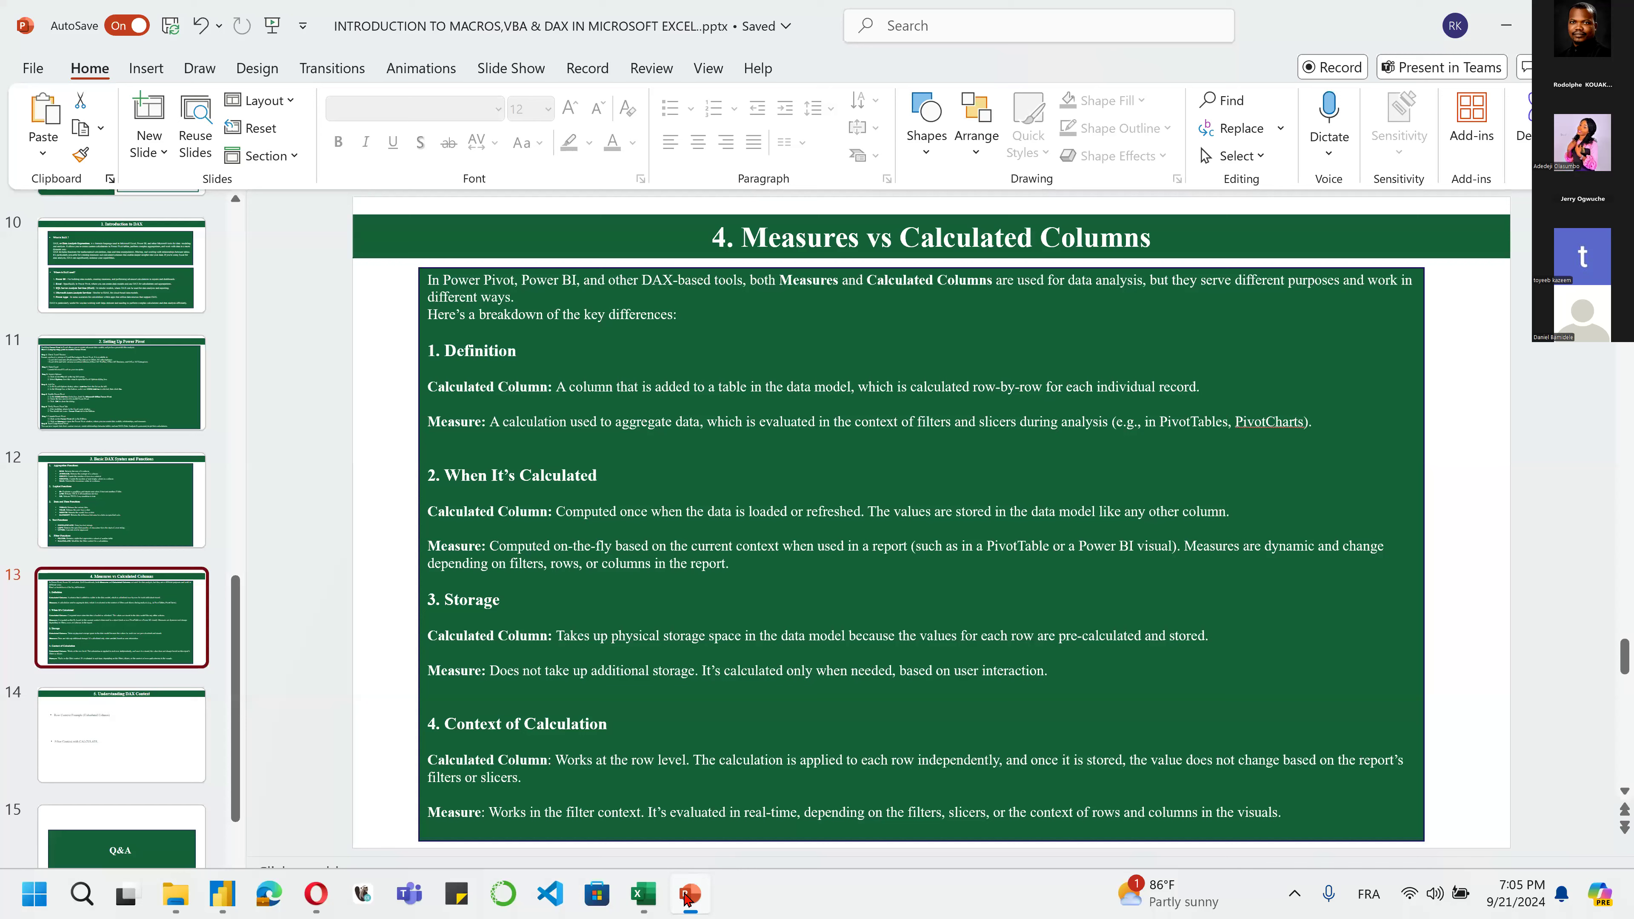
left_click(687, 896)
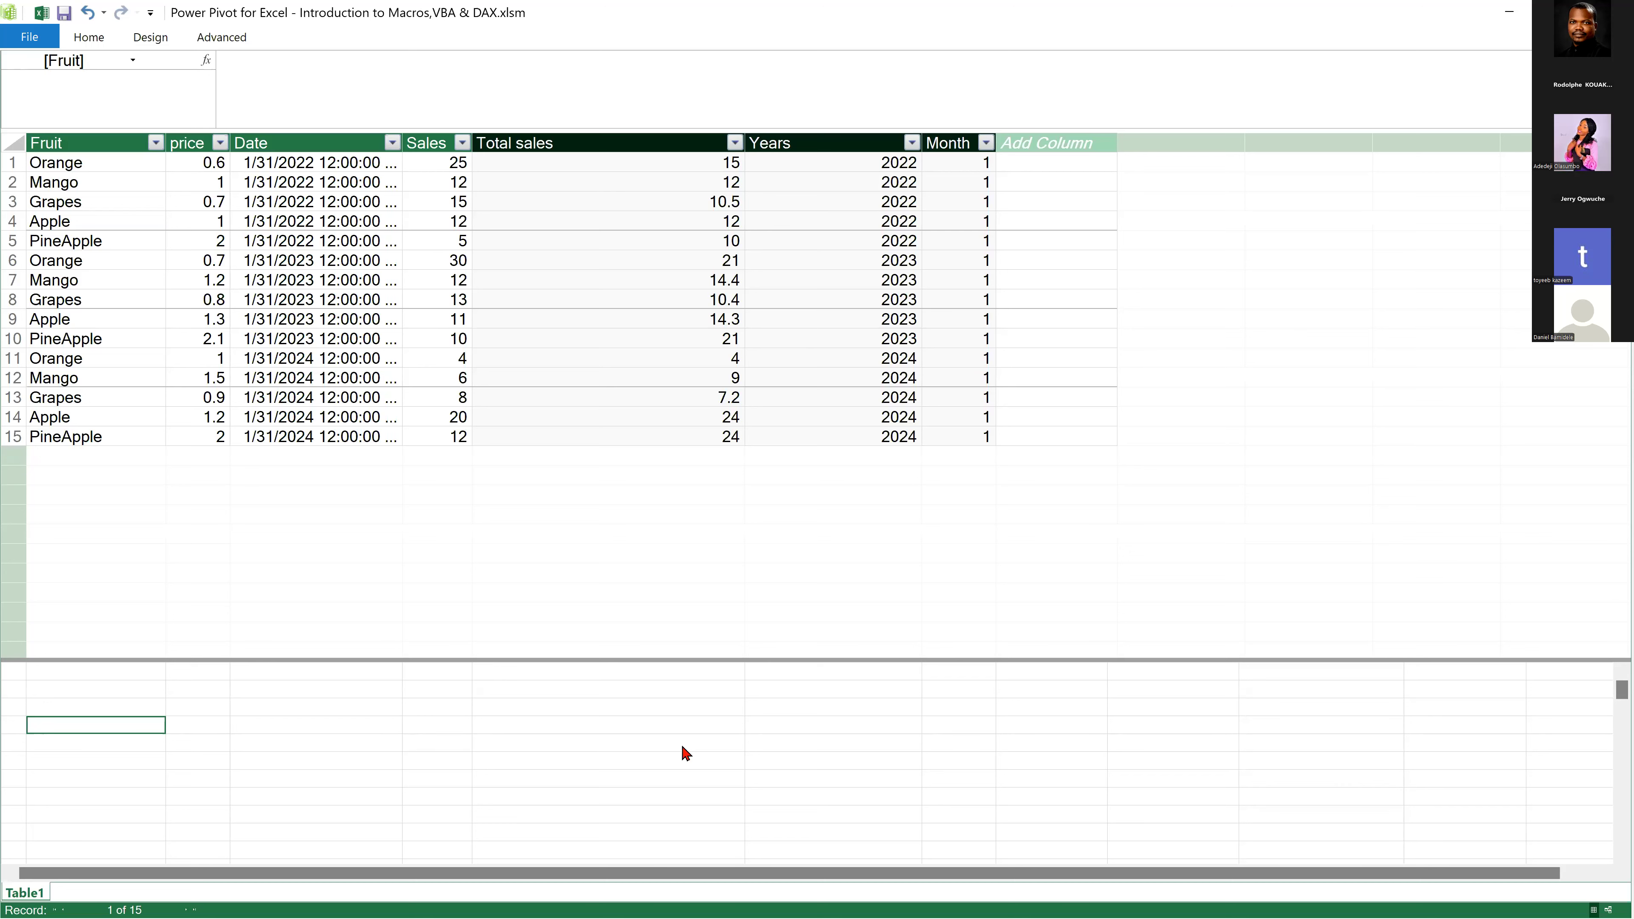
key("Up")
type("S")
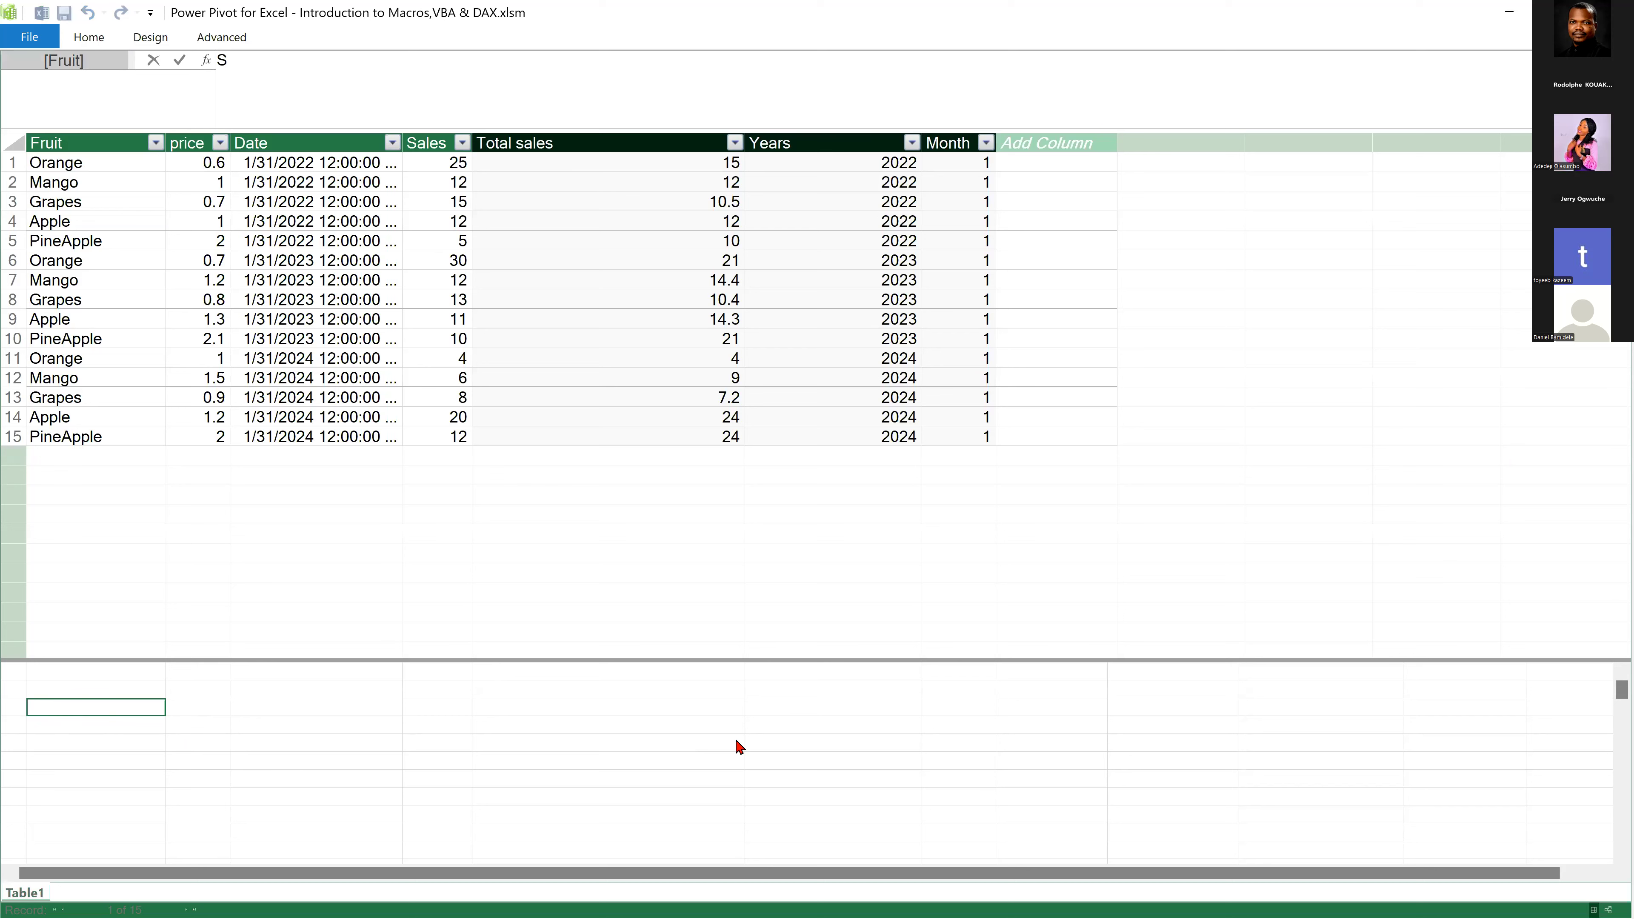
key("Escape")
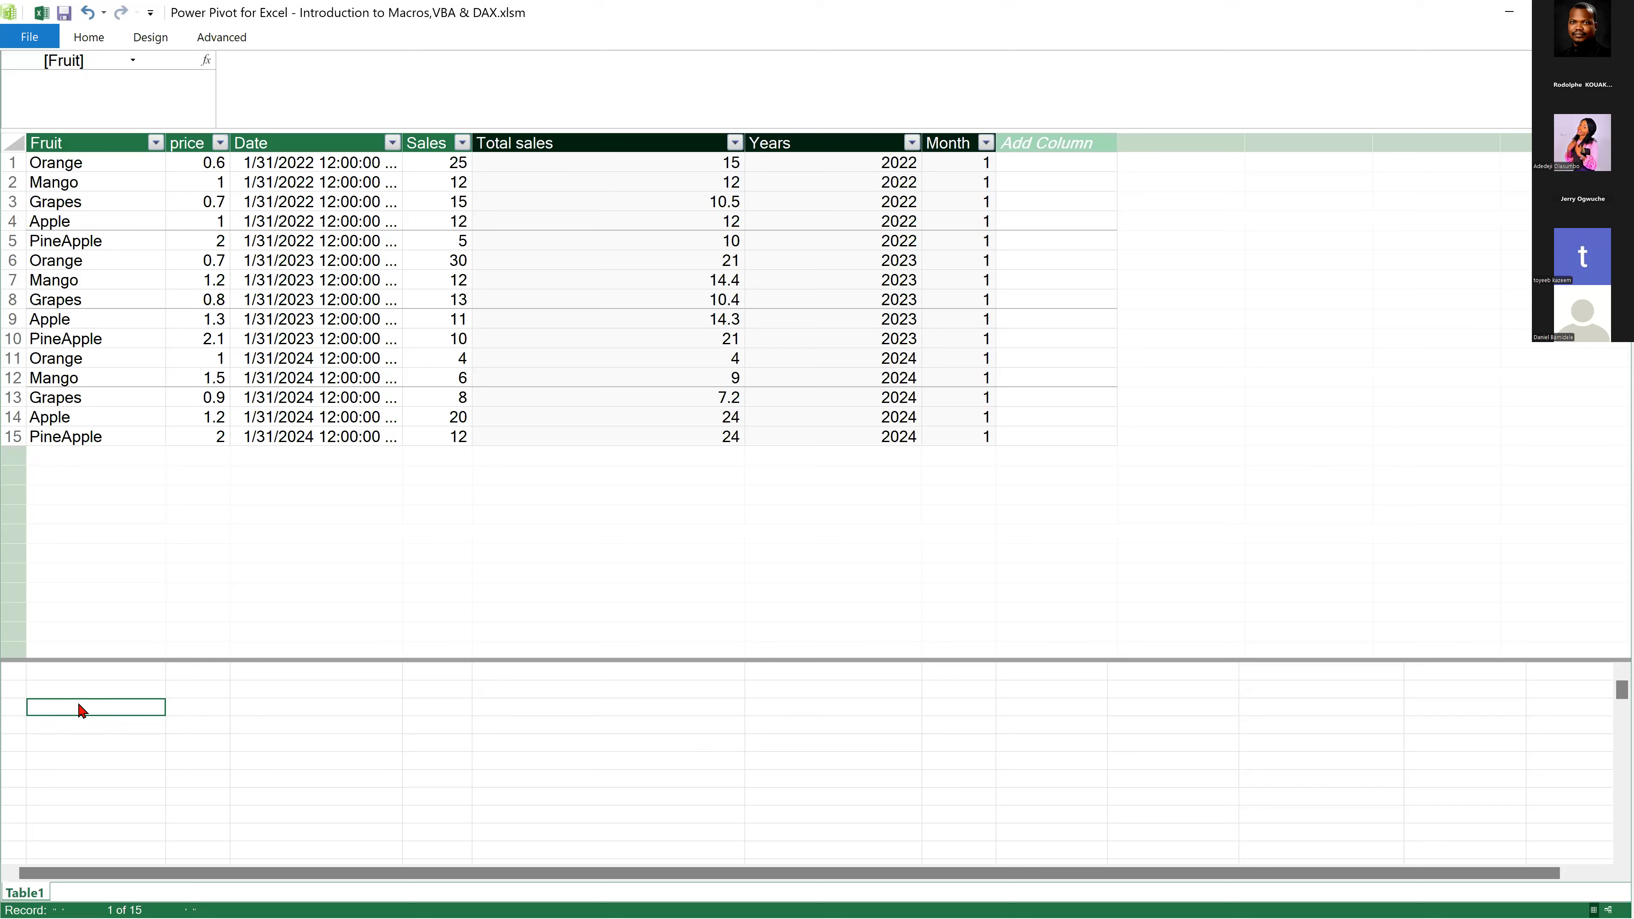
double_click(83, 717)
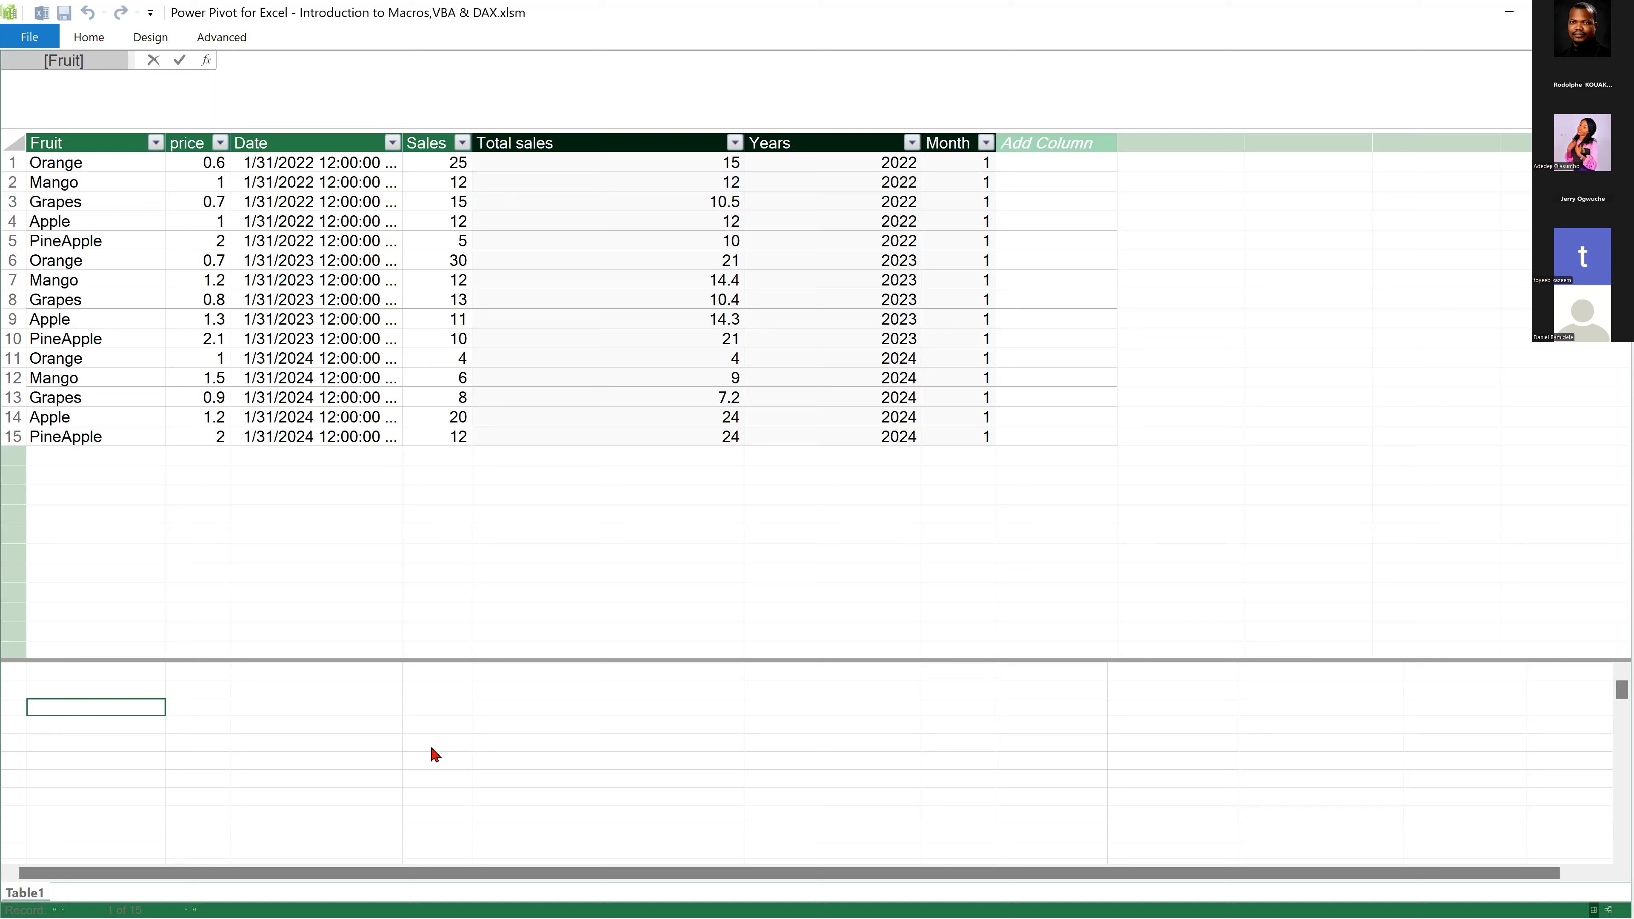
left_click_drag(131, 182, 131, 201)
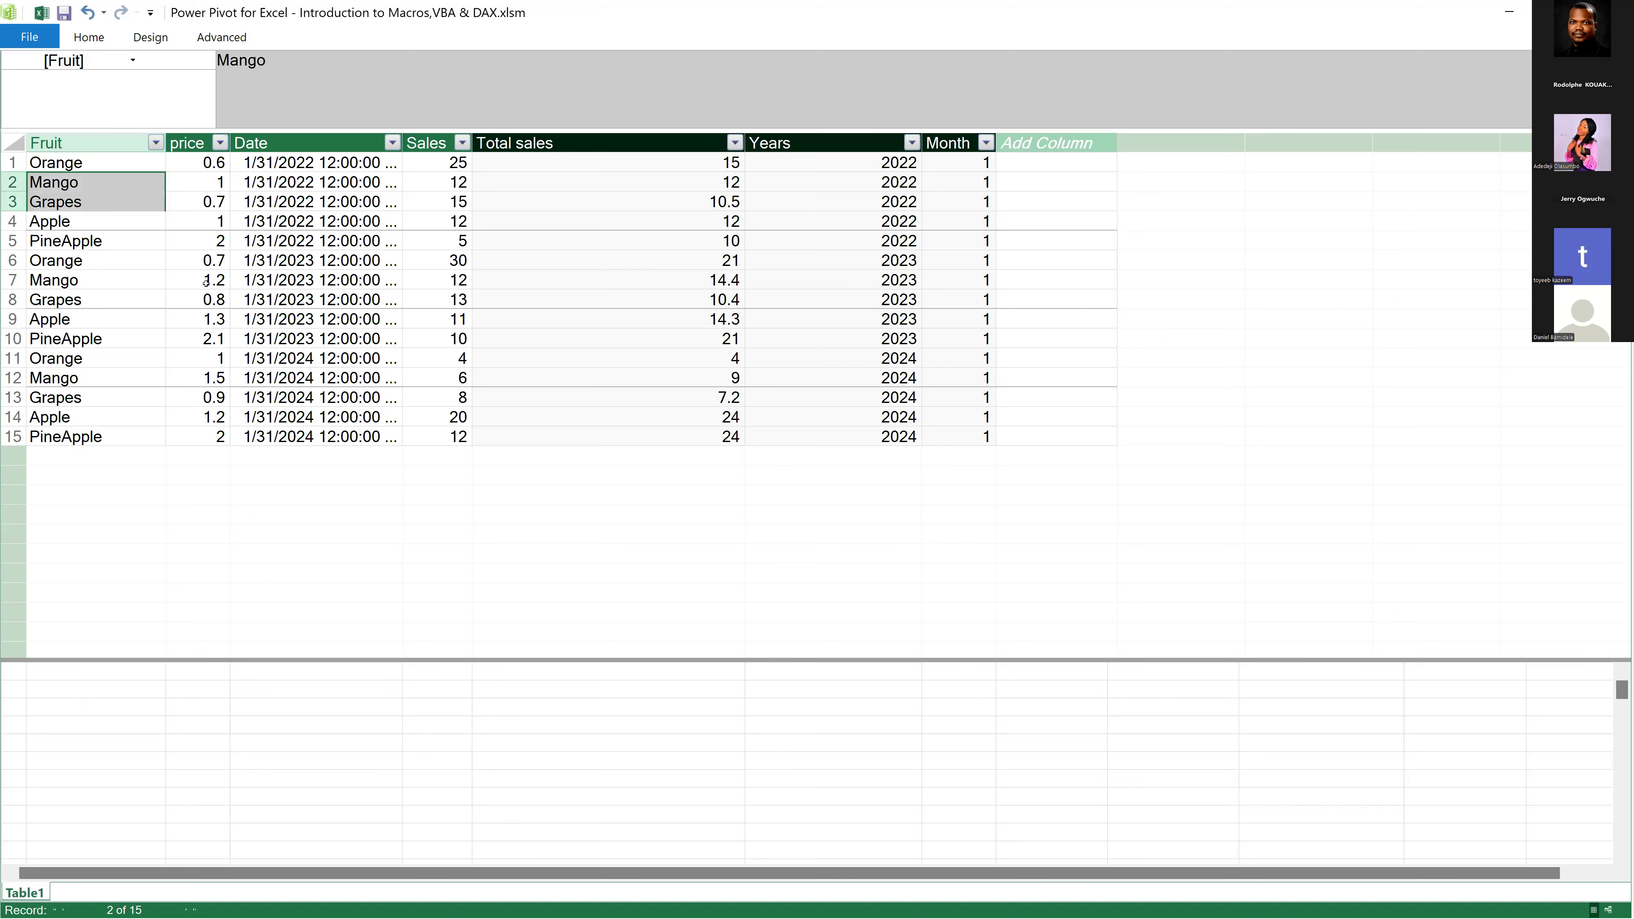
left_click_drag(206, 282, 193, 763)
left_click_drag(64, 688, 302, 749)
left_click(93, 691)
left_click(91, 708)
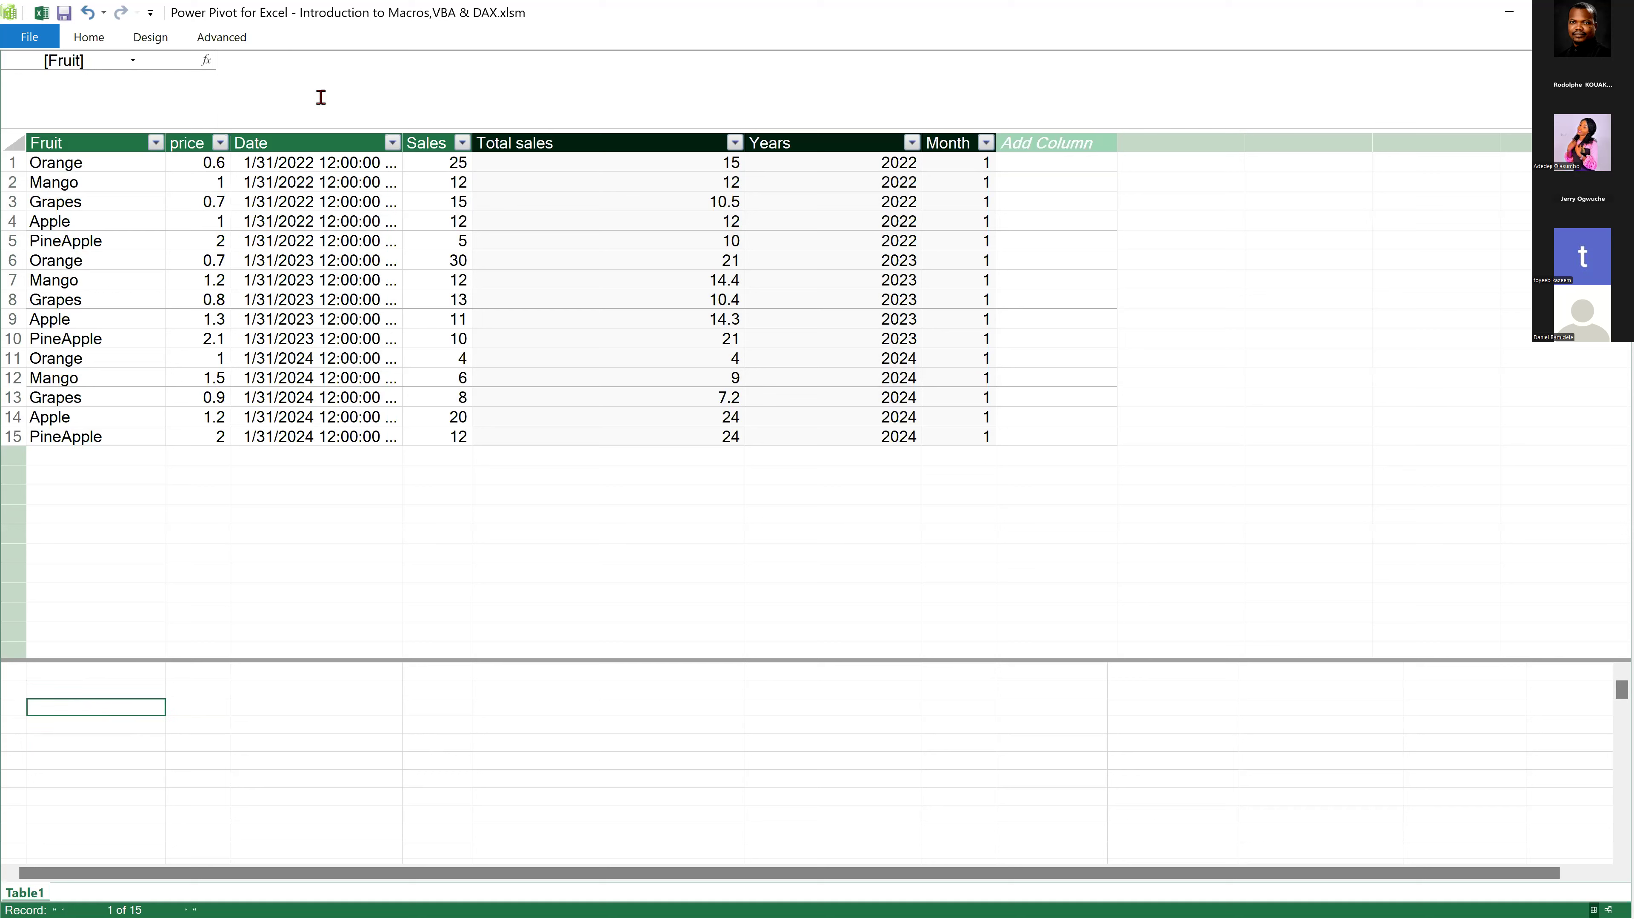
Start a measure named SumTotalSales with the := assignment in the calculation area below the Fruit column.
double_click(88, 707)
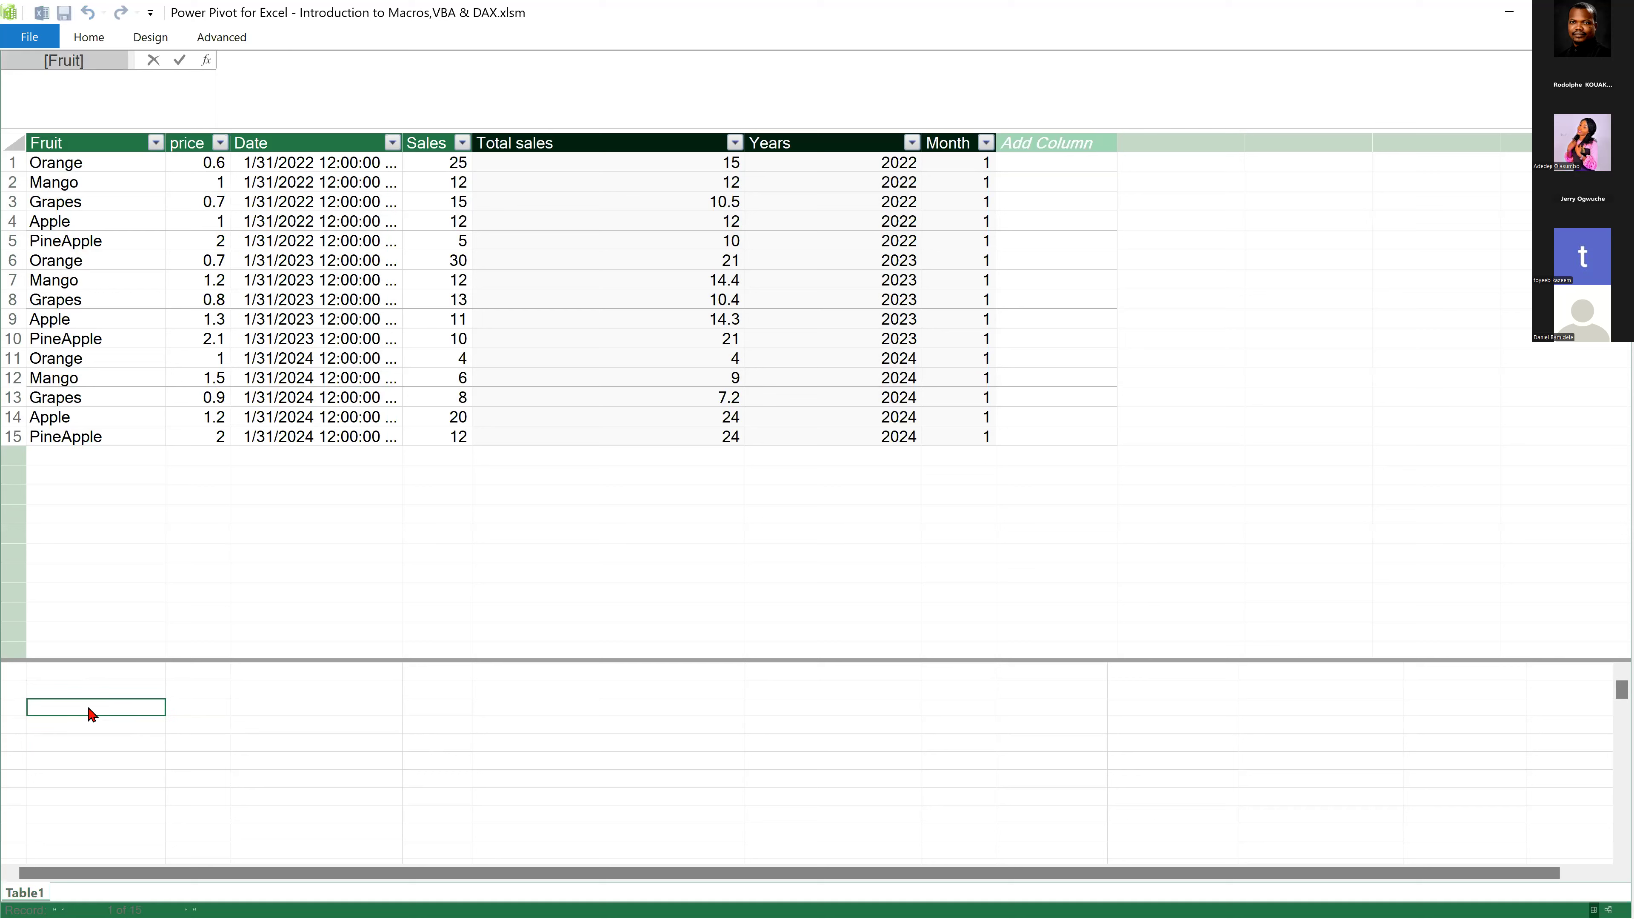
type("Sum")
type("T")
type("op")
type("alSales")
type(" = ")
type("SU")
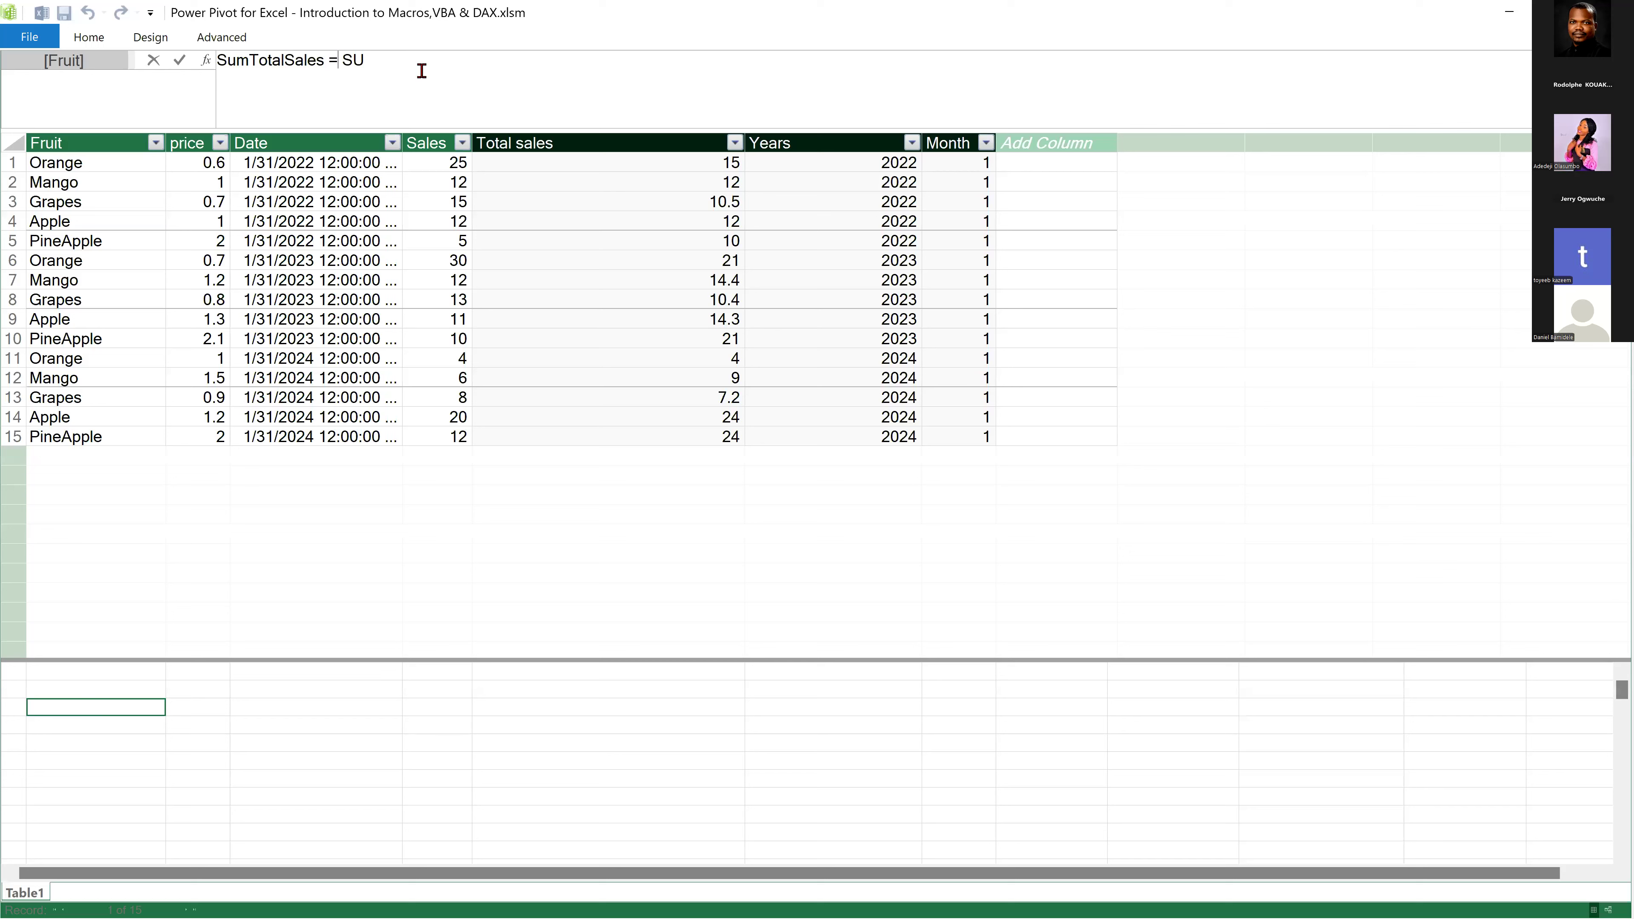
key("BackSpace")
type(":=")
Define the SumTotalSales measure as sum(Table1[Total sales]) and commit the formula.
type("= sum")
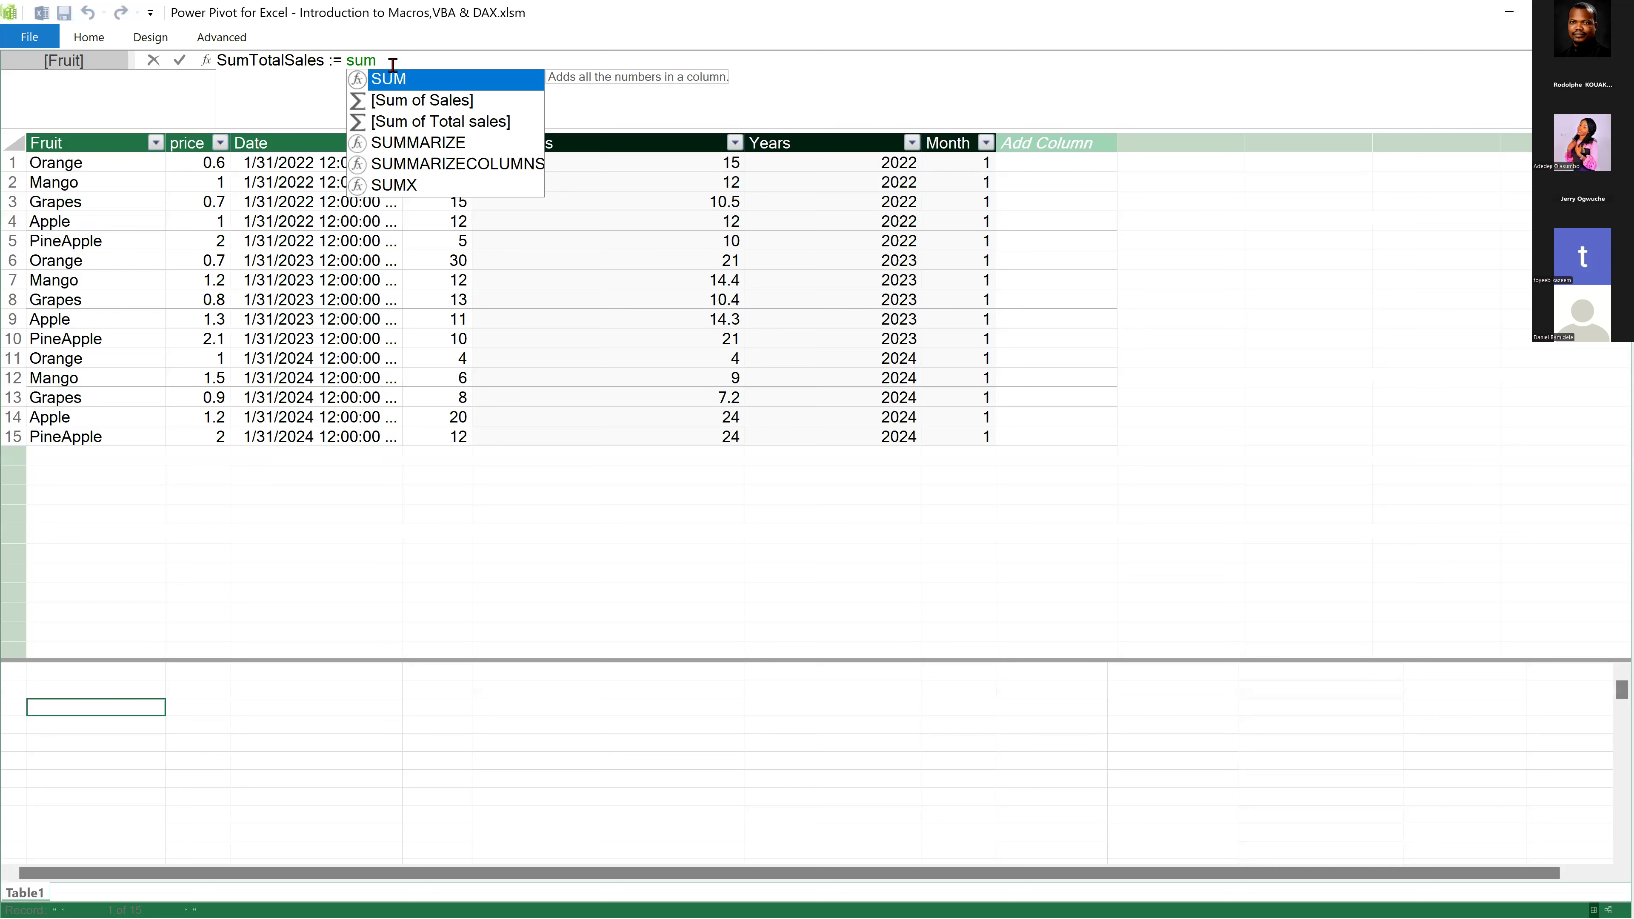
type("(")
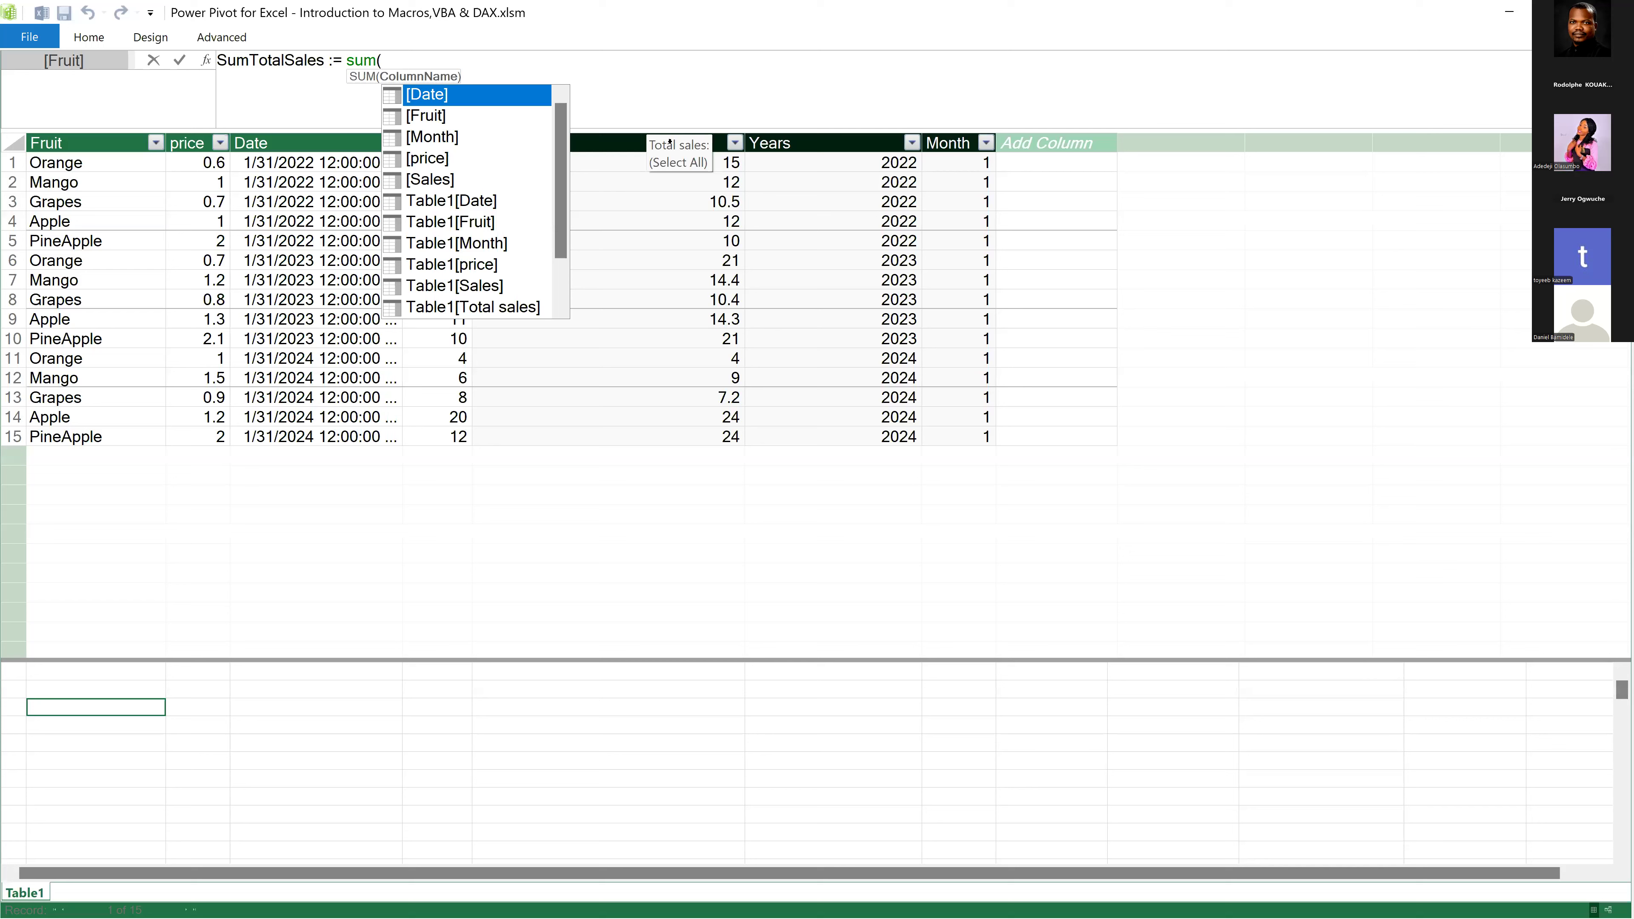
scroll(483, 248, "down", 1)
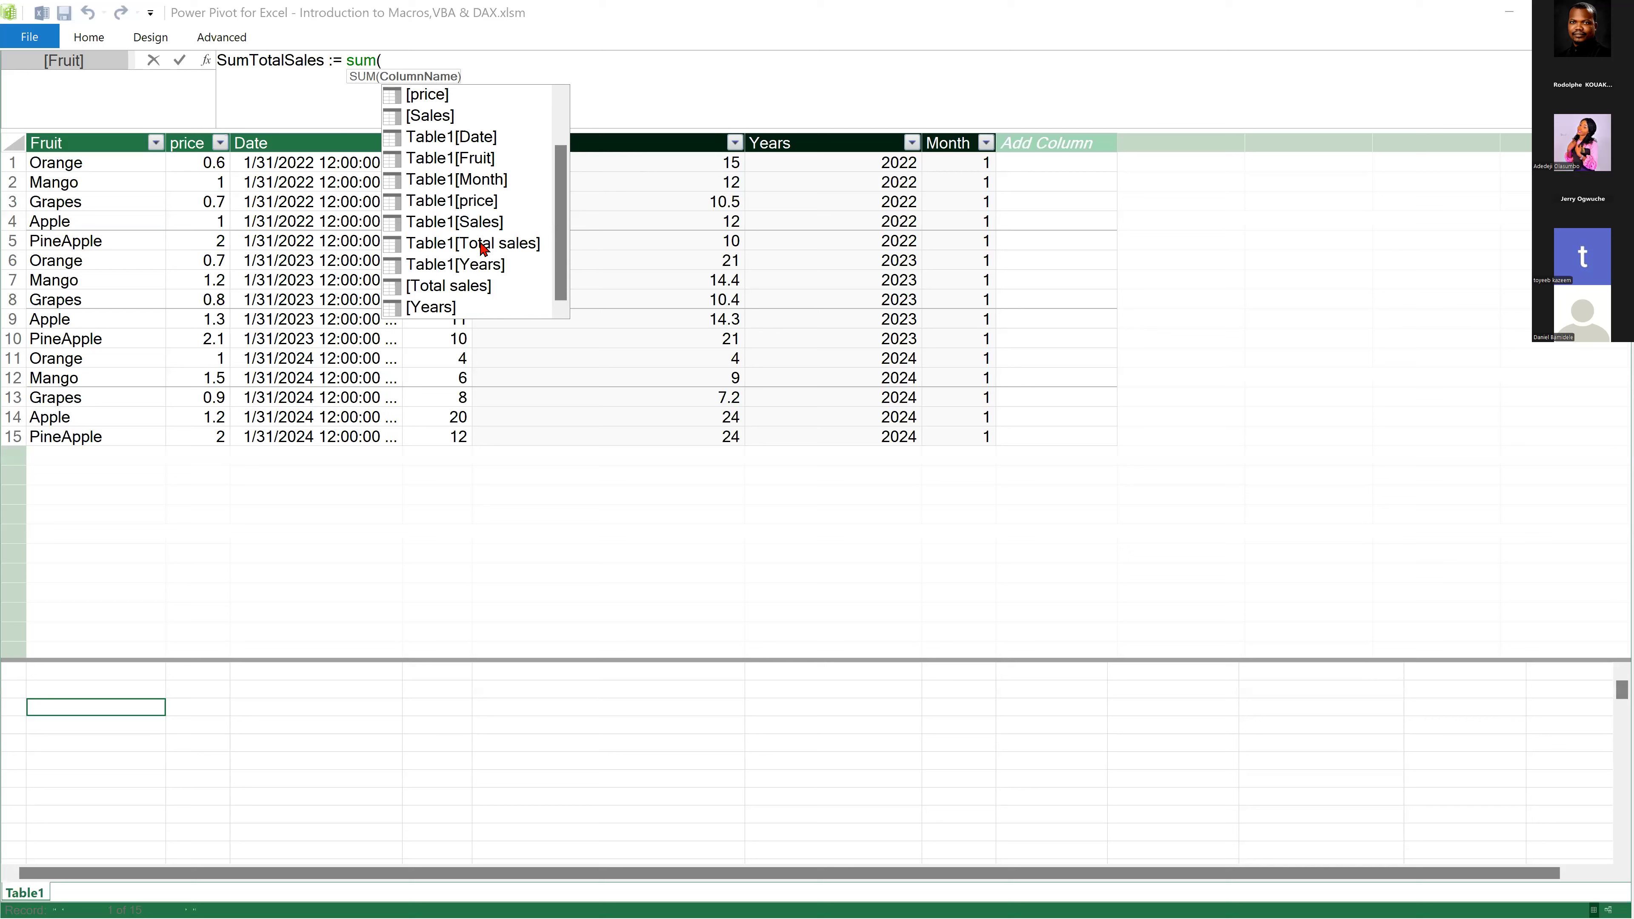
double_click(483, 248)
type(")")
key("Return")
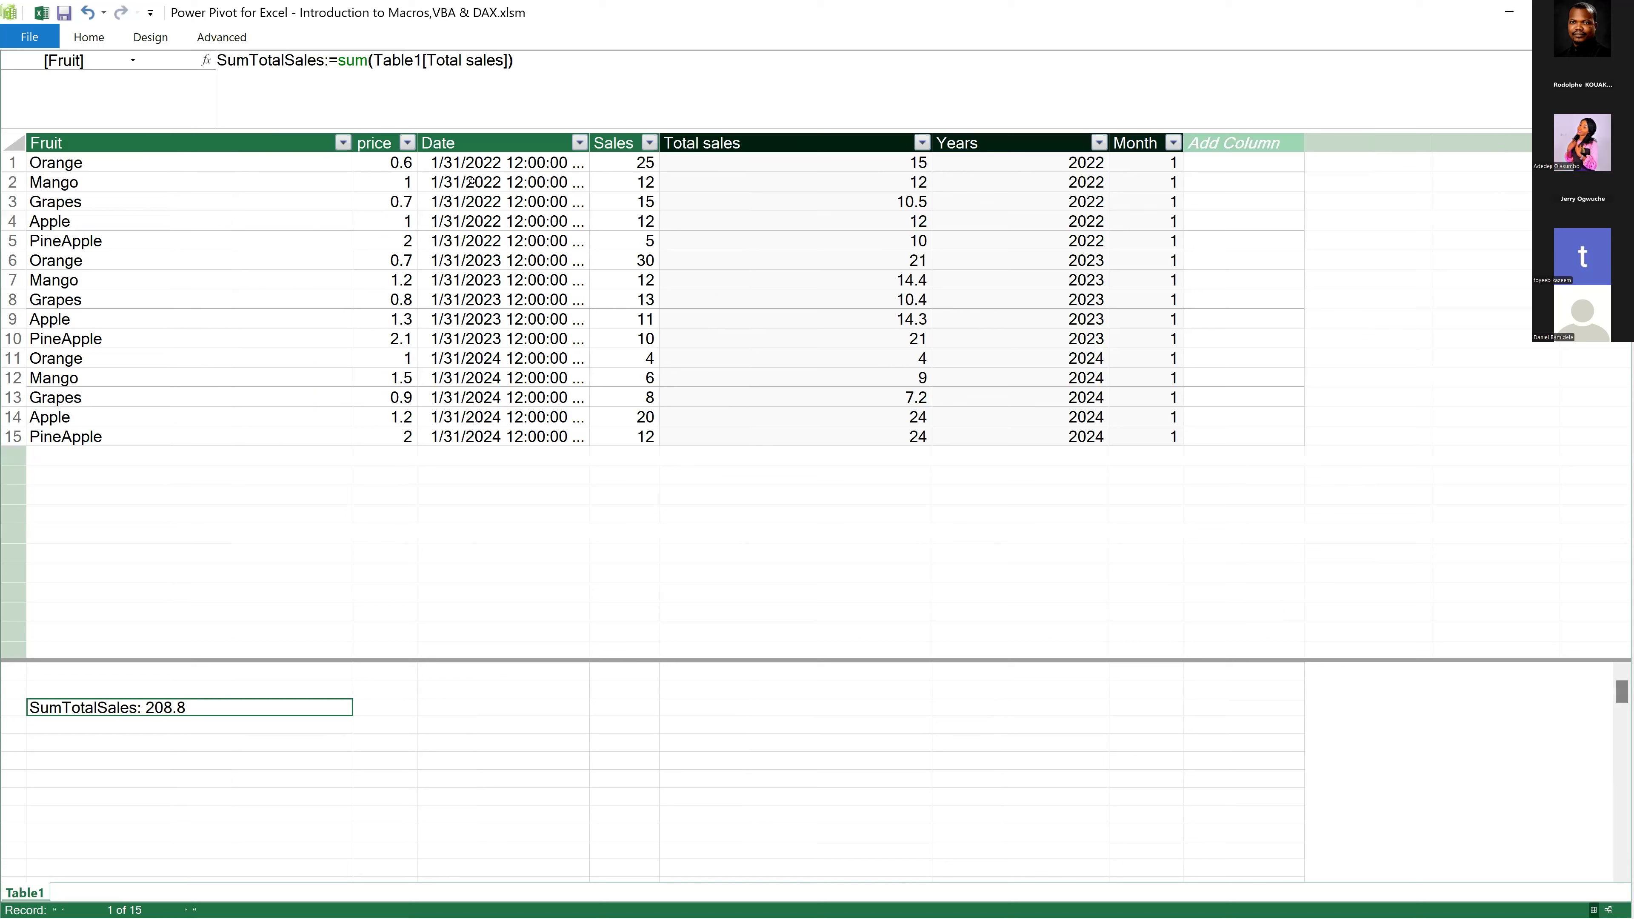
Compare the Total sales column's formula with the SumTotalSales measure's formula, and return to the Excel workbook.
left_click(837, 417)
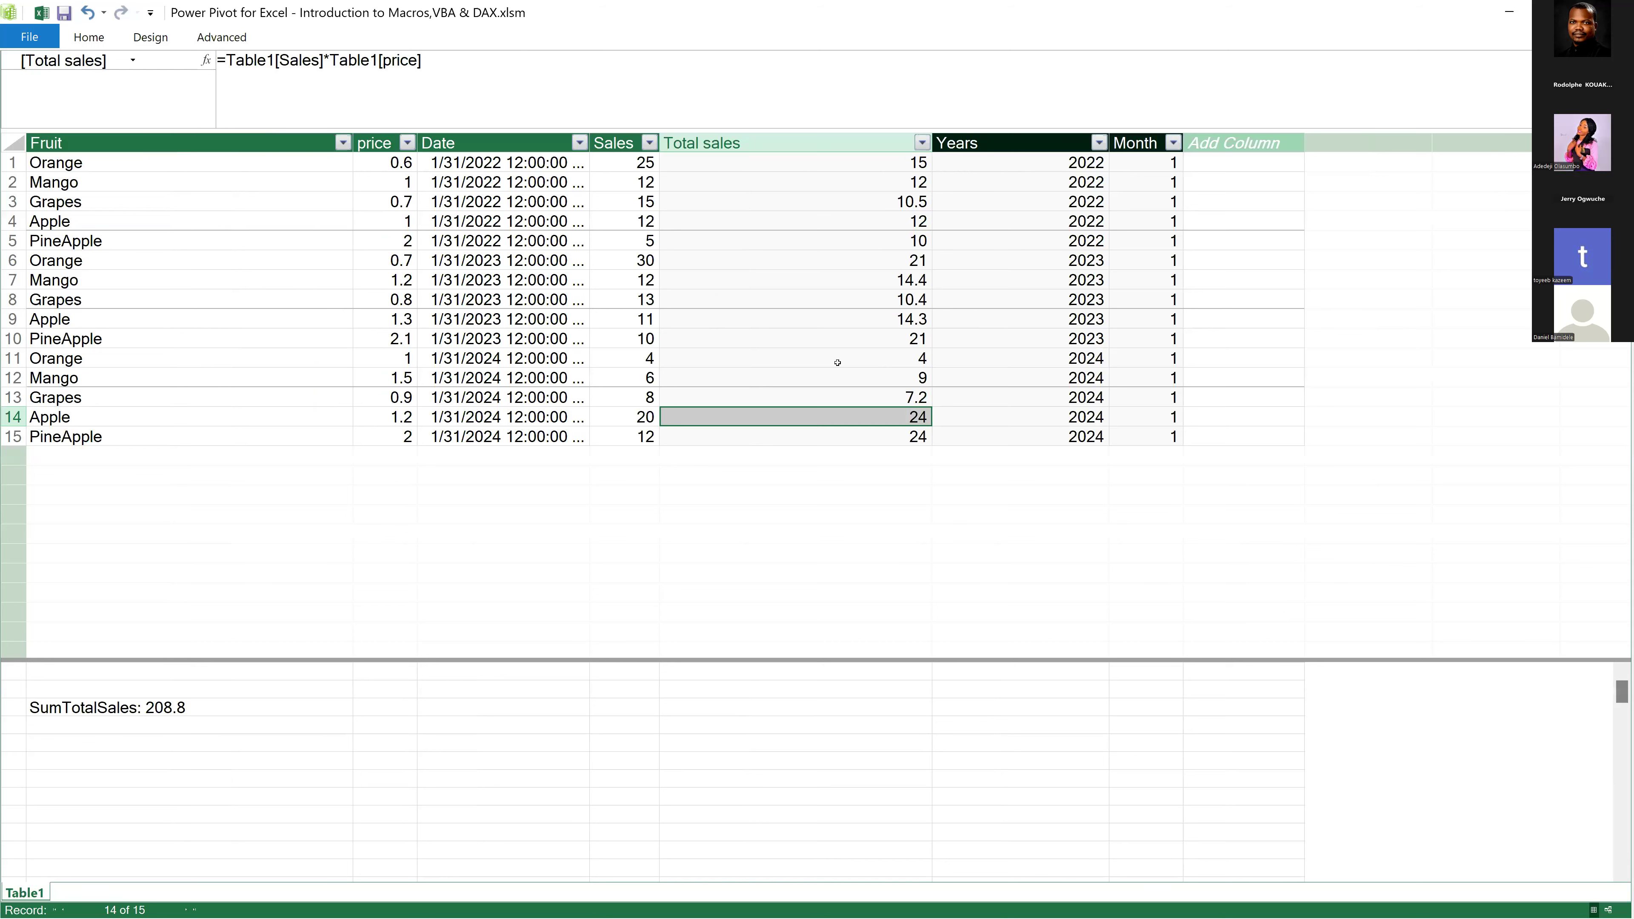
left_click(174, 707)
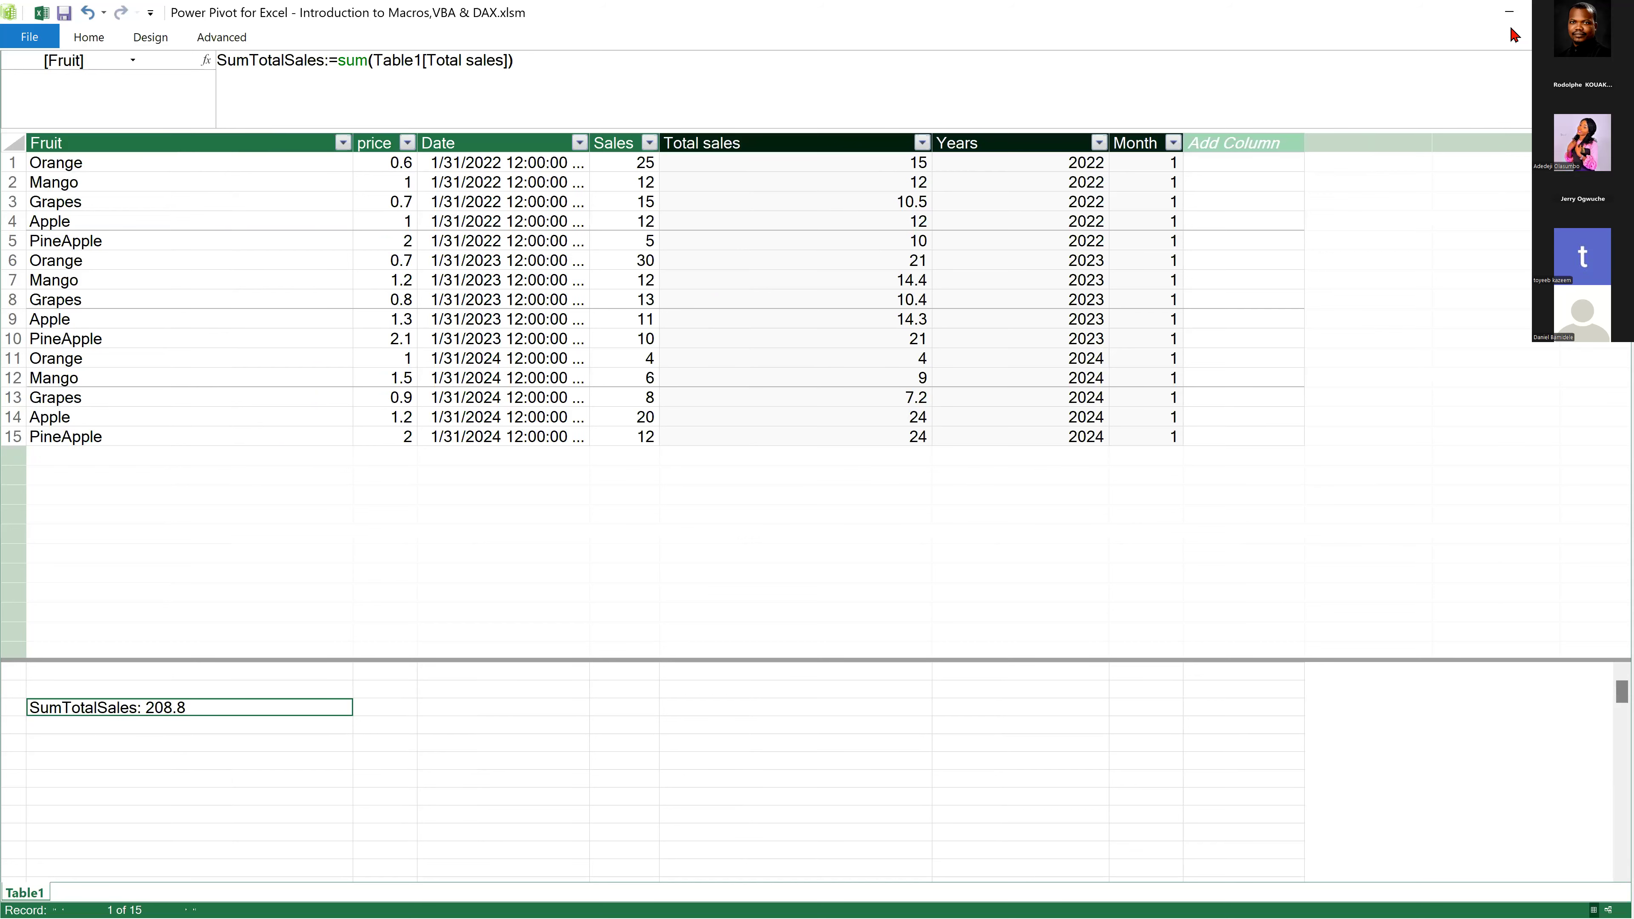
left_click(1510, 11)
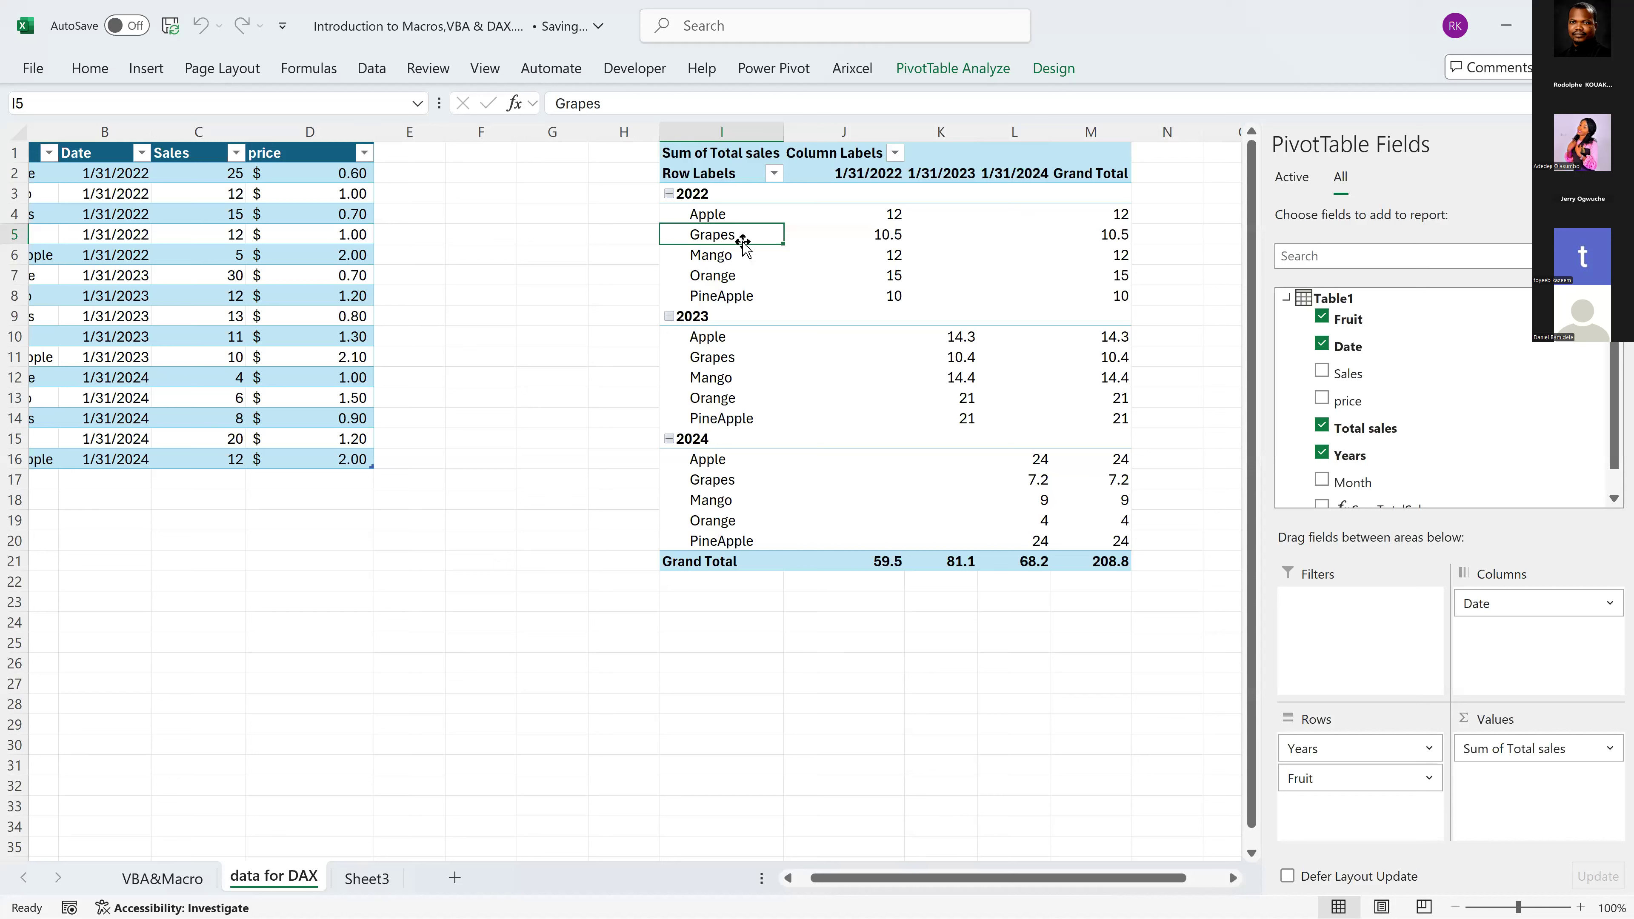
Add a new measure to Table1 from the PivotTable field list and name it TotalPrice_Orange.
right_click(1330, 302)
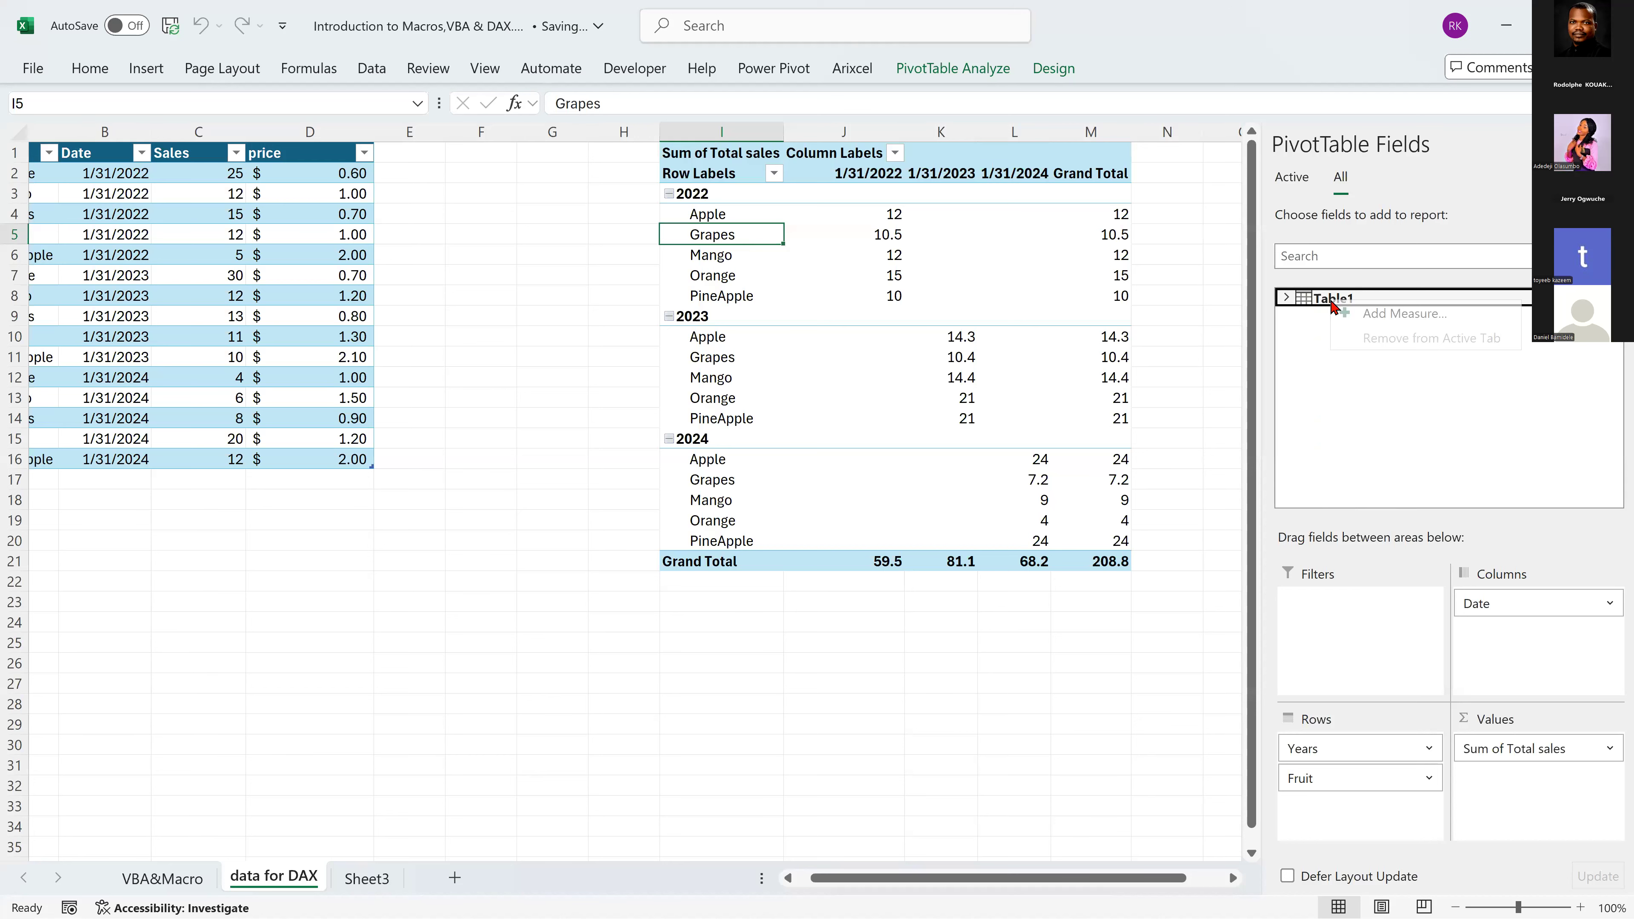
left_click(1391, 314)
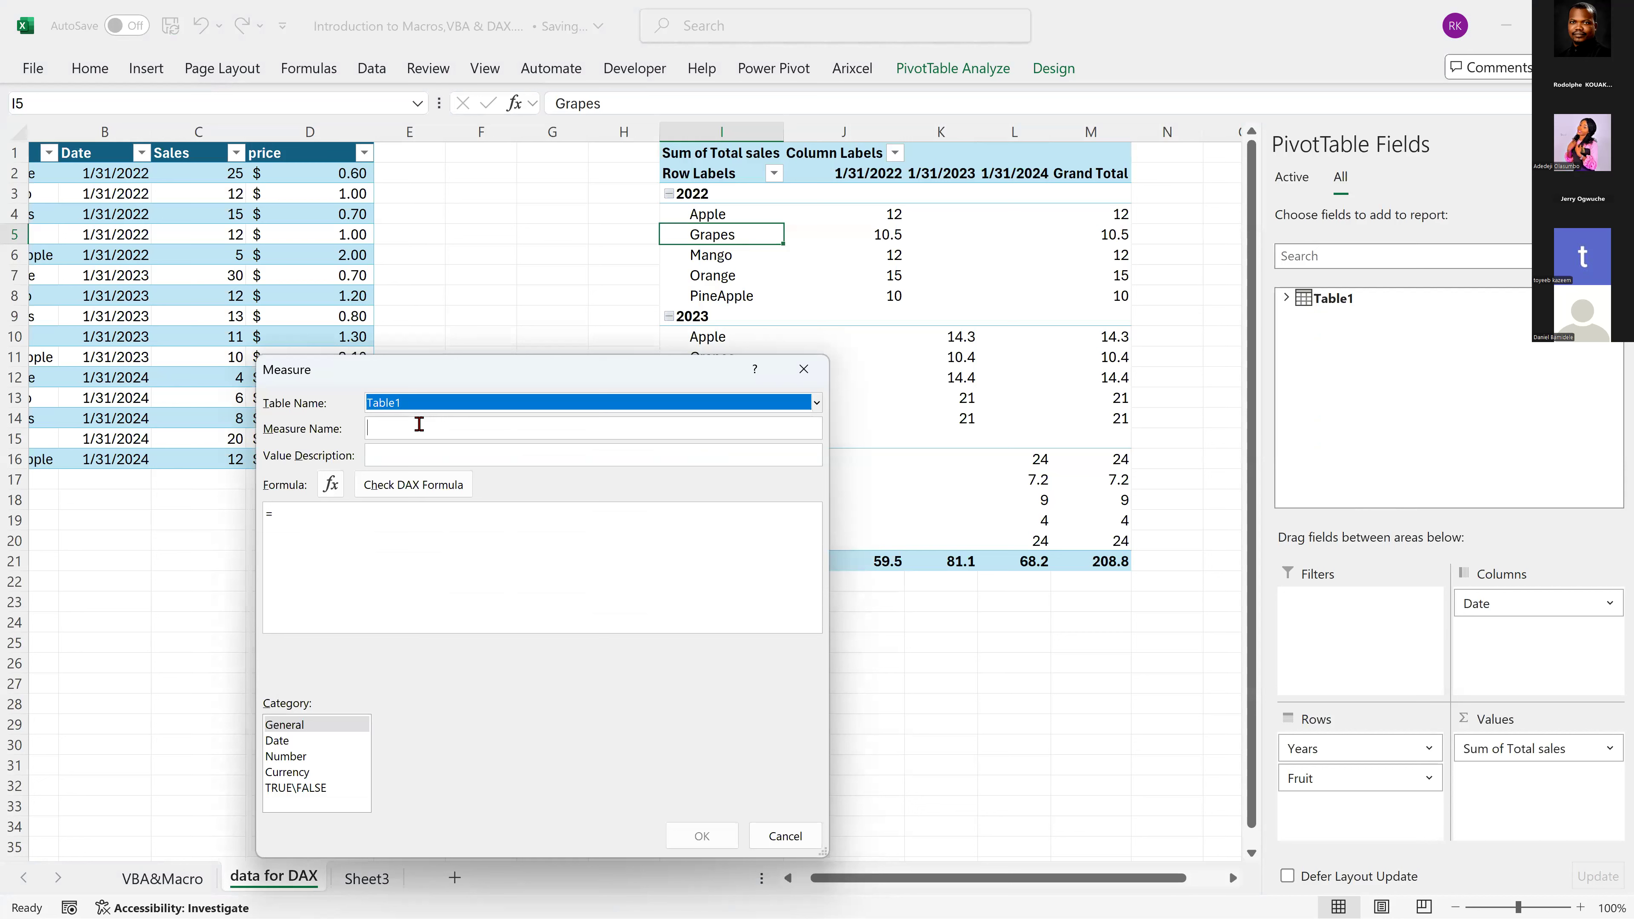
type("To")
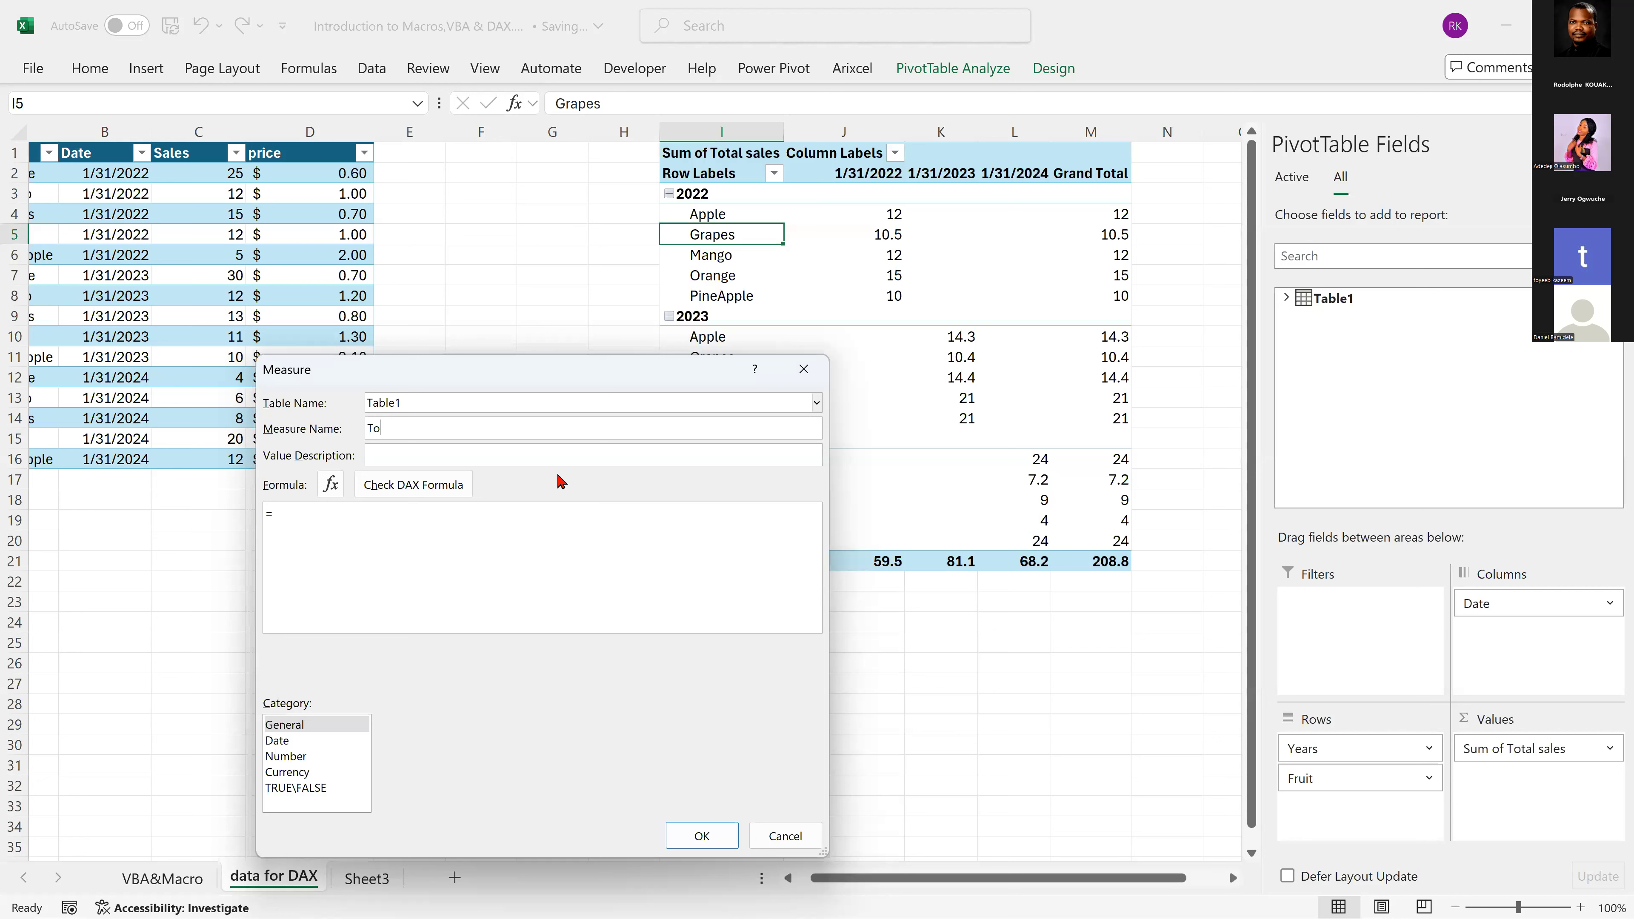
type("talPrice_Orange")
Enter the measure formula as an IF that sums Table1[Total sales] when Table1[Fruit] equals "Orange" and otherwise gives 0.
left_click(373, 522)
type("IF(Table1[Fruit")
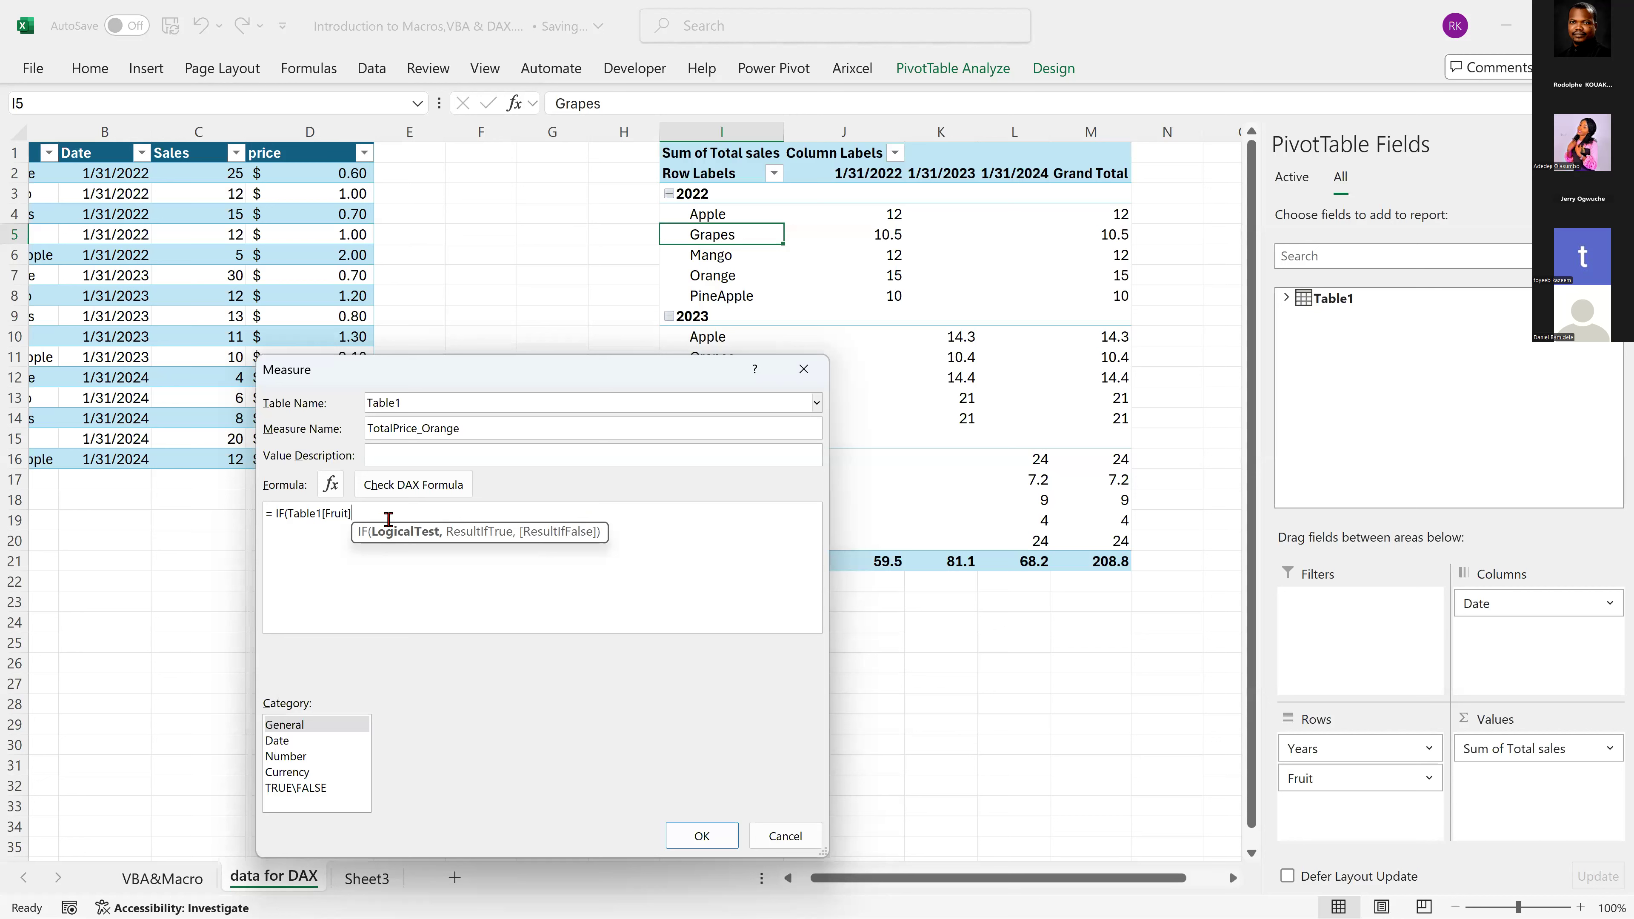
type("=\"Orange\",SUM(")
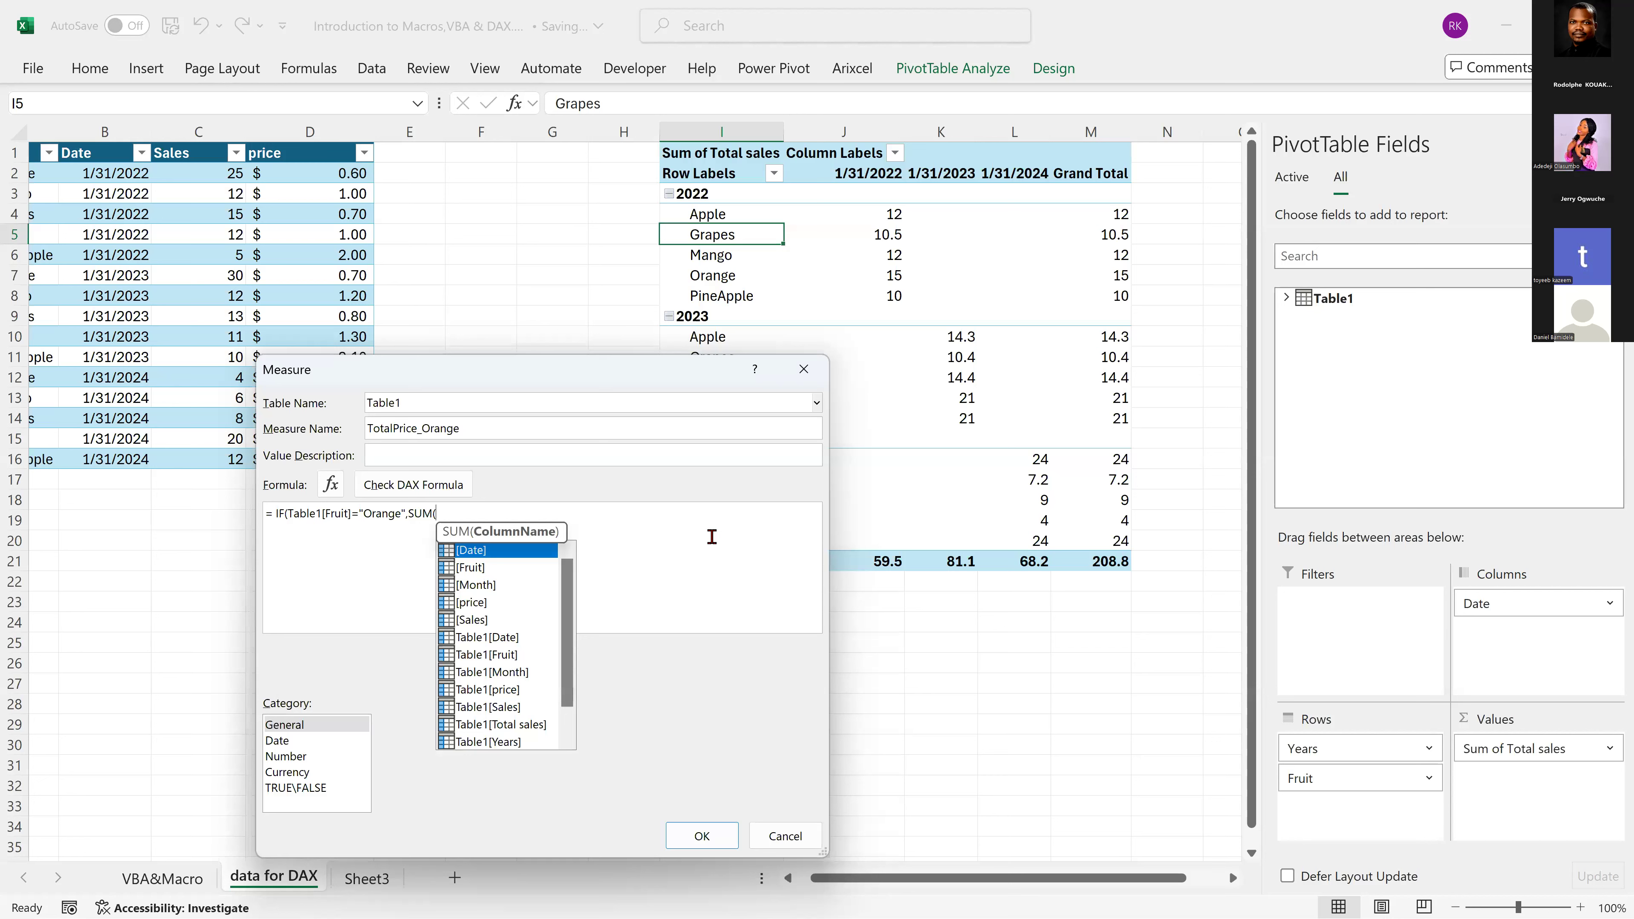
type("Table1[Sal")
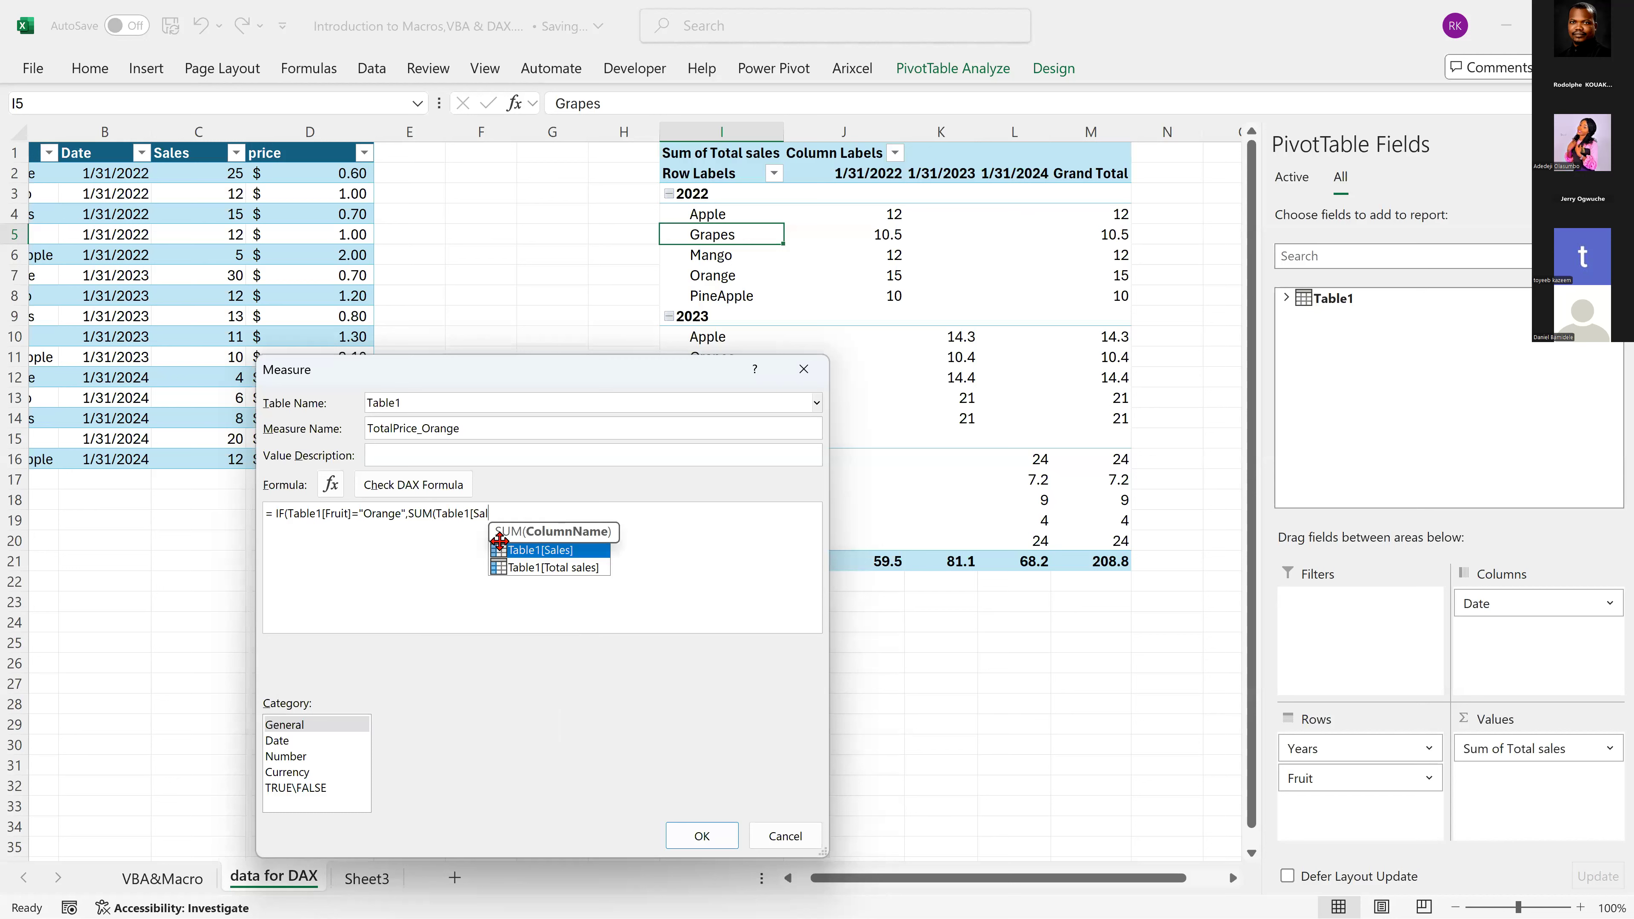
key("Down")
key("Tab")
type("),0")
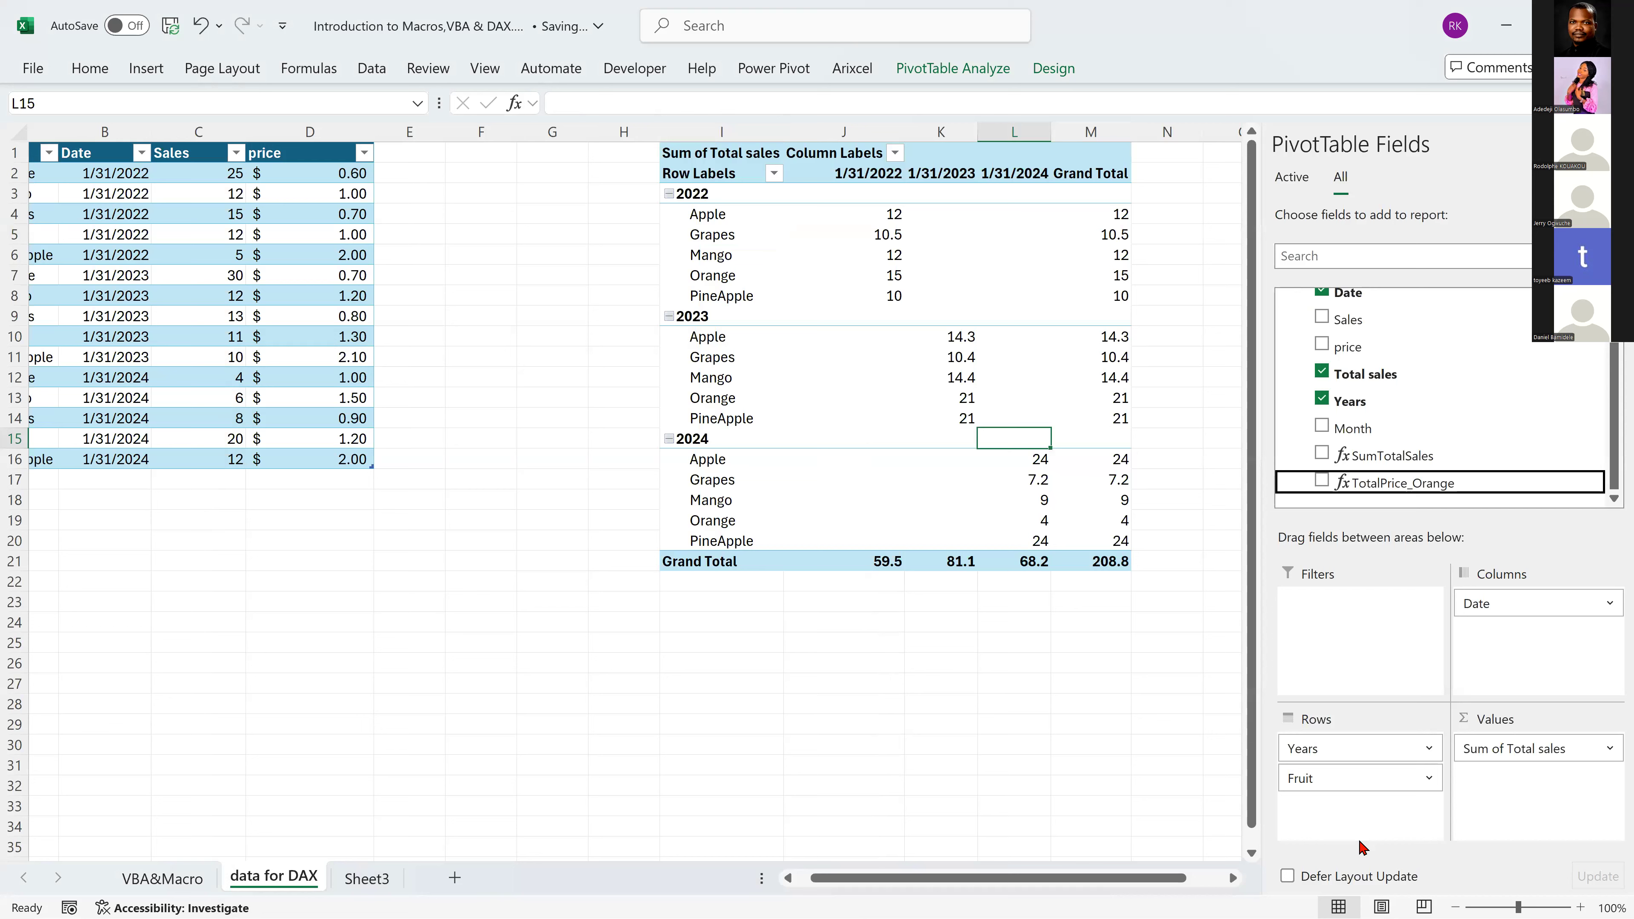
Remove Years from the PivotTable rows and Sum of Total sales from its values.
left_click(1360, 748)
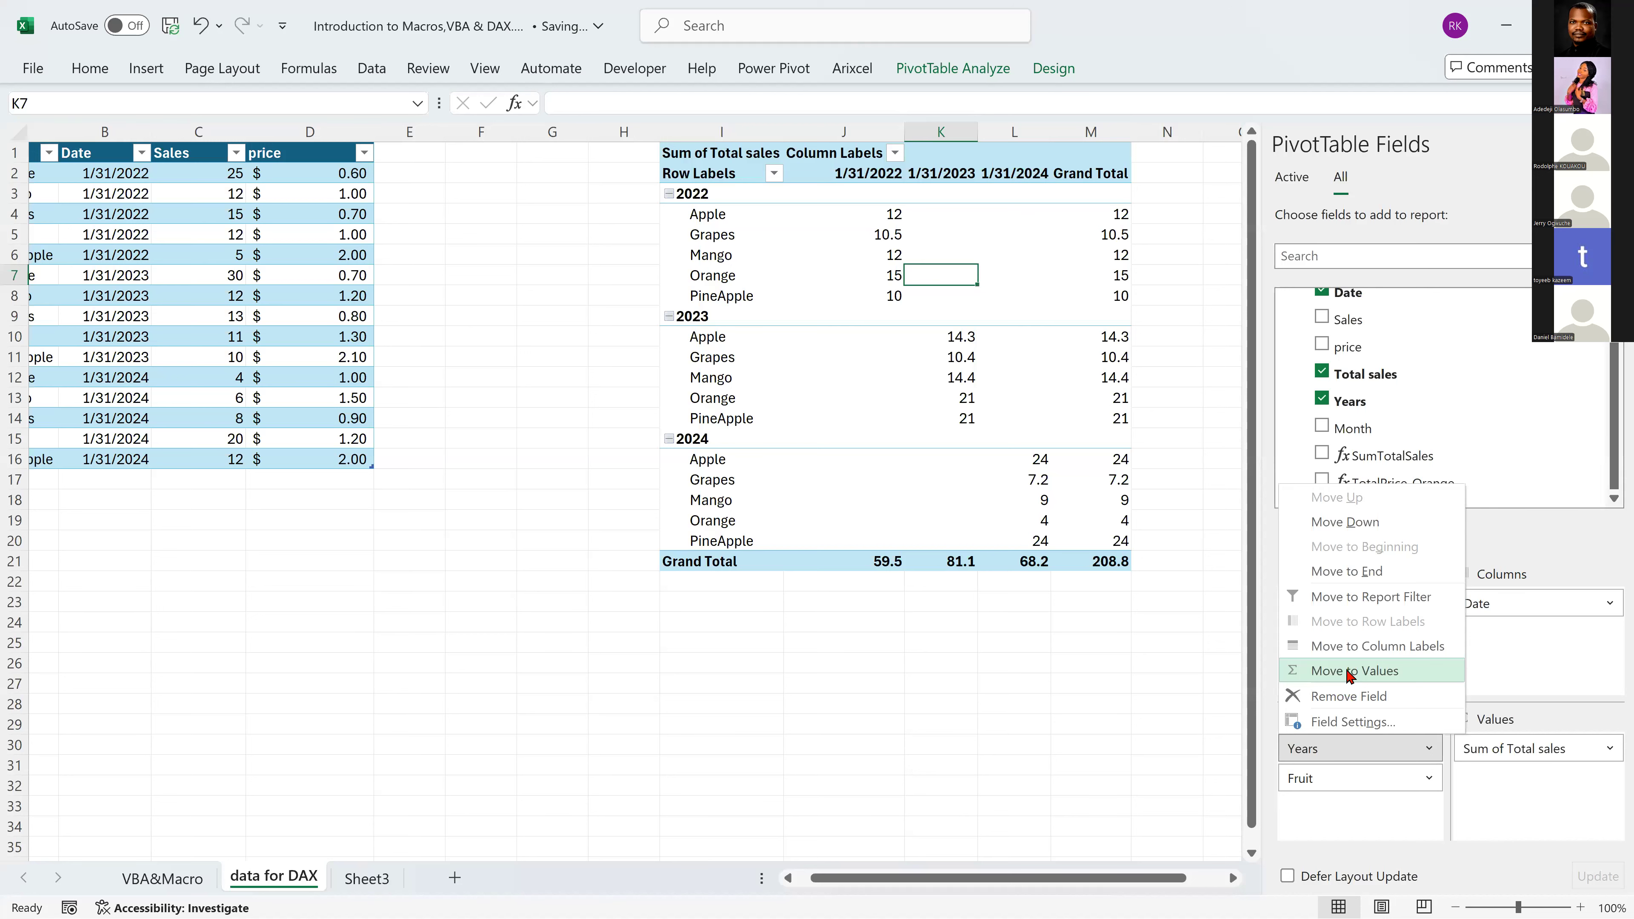
left_click(1349, 696)
left_click(1537, 749)
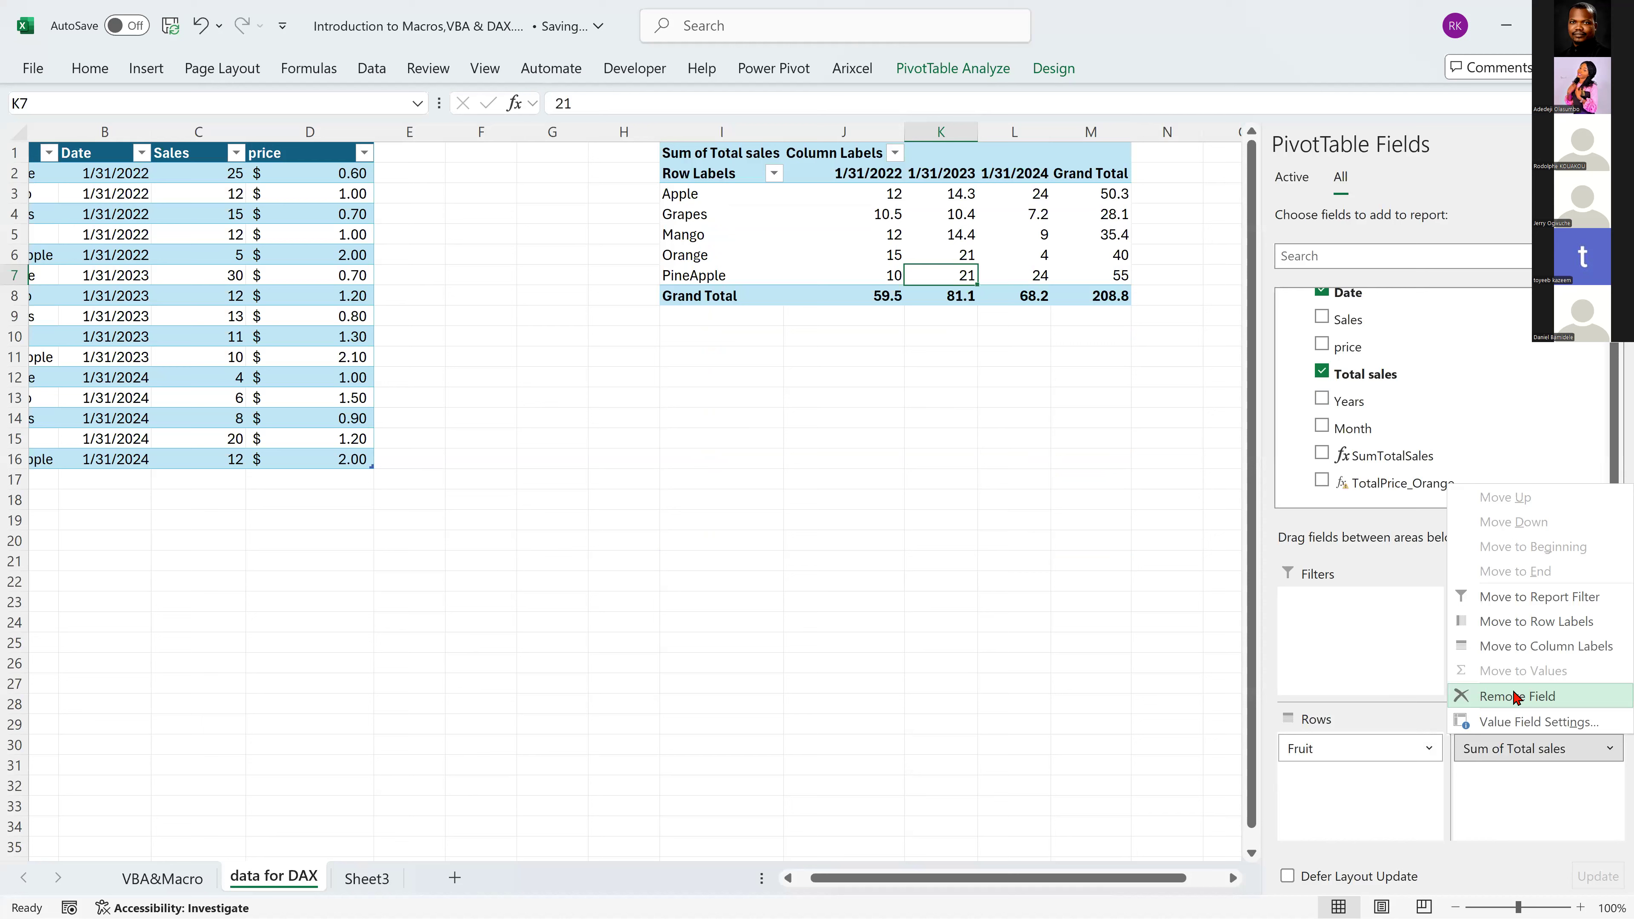
left_click(1517, 698)
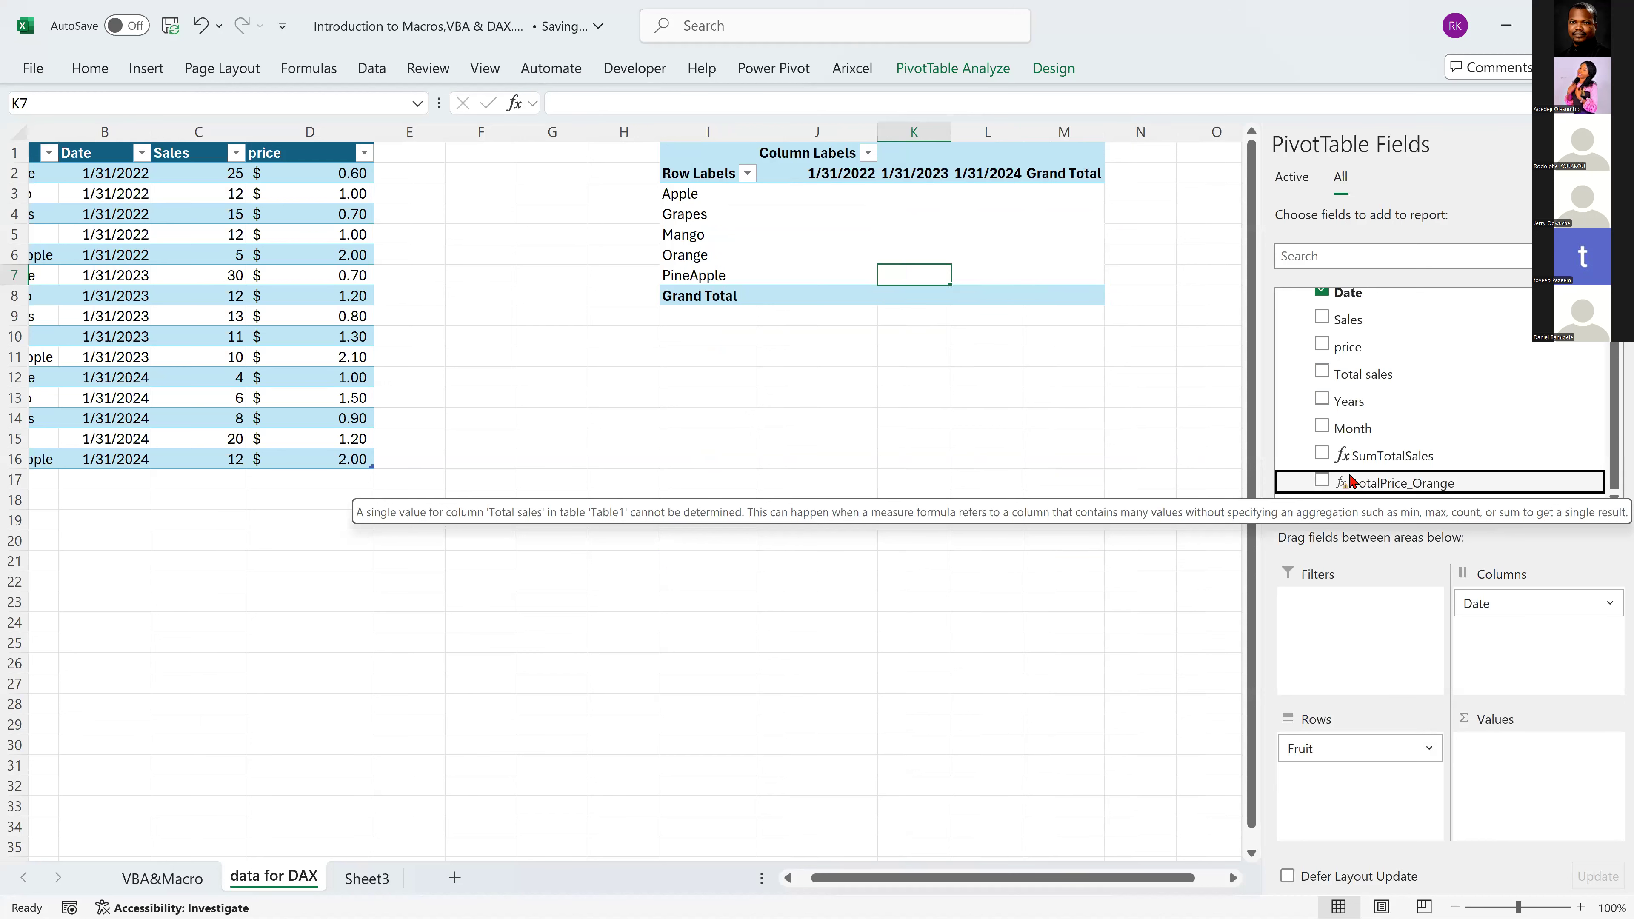
Try to wrap Table1[Total sales] in SUM within the TotalPrice_Orange measure's IF formula.
double_click(1350, 481)
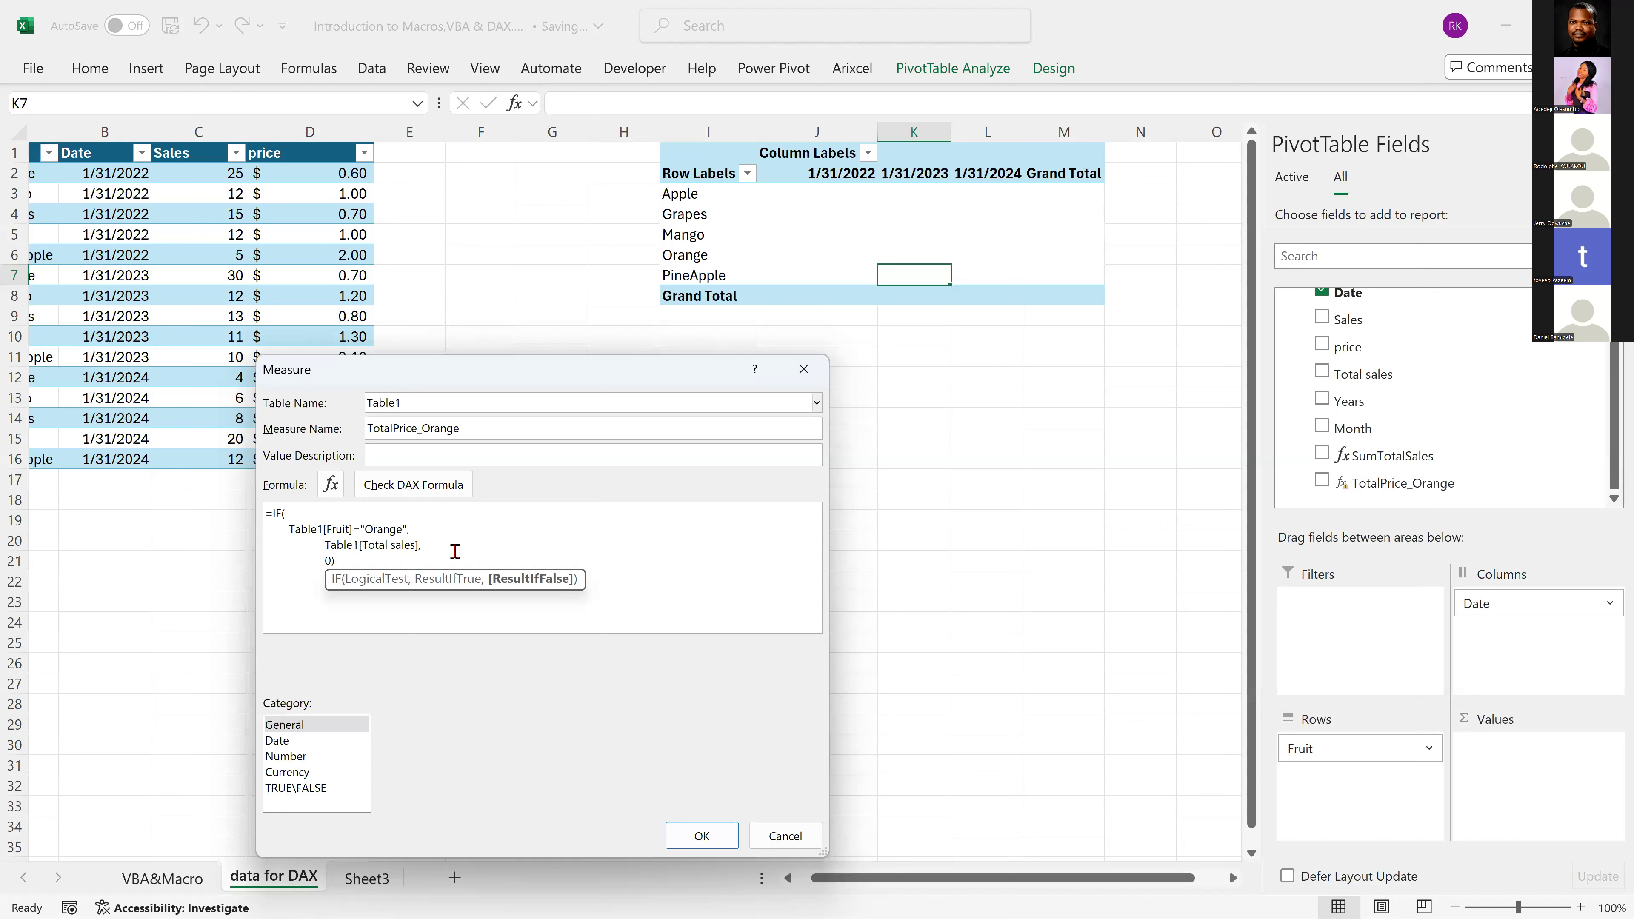
key("Up")
type("CALCULATE(")
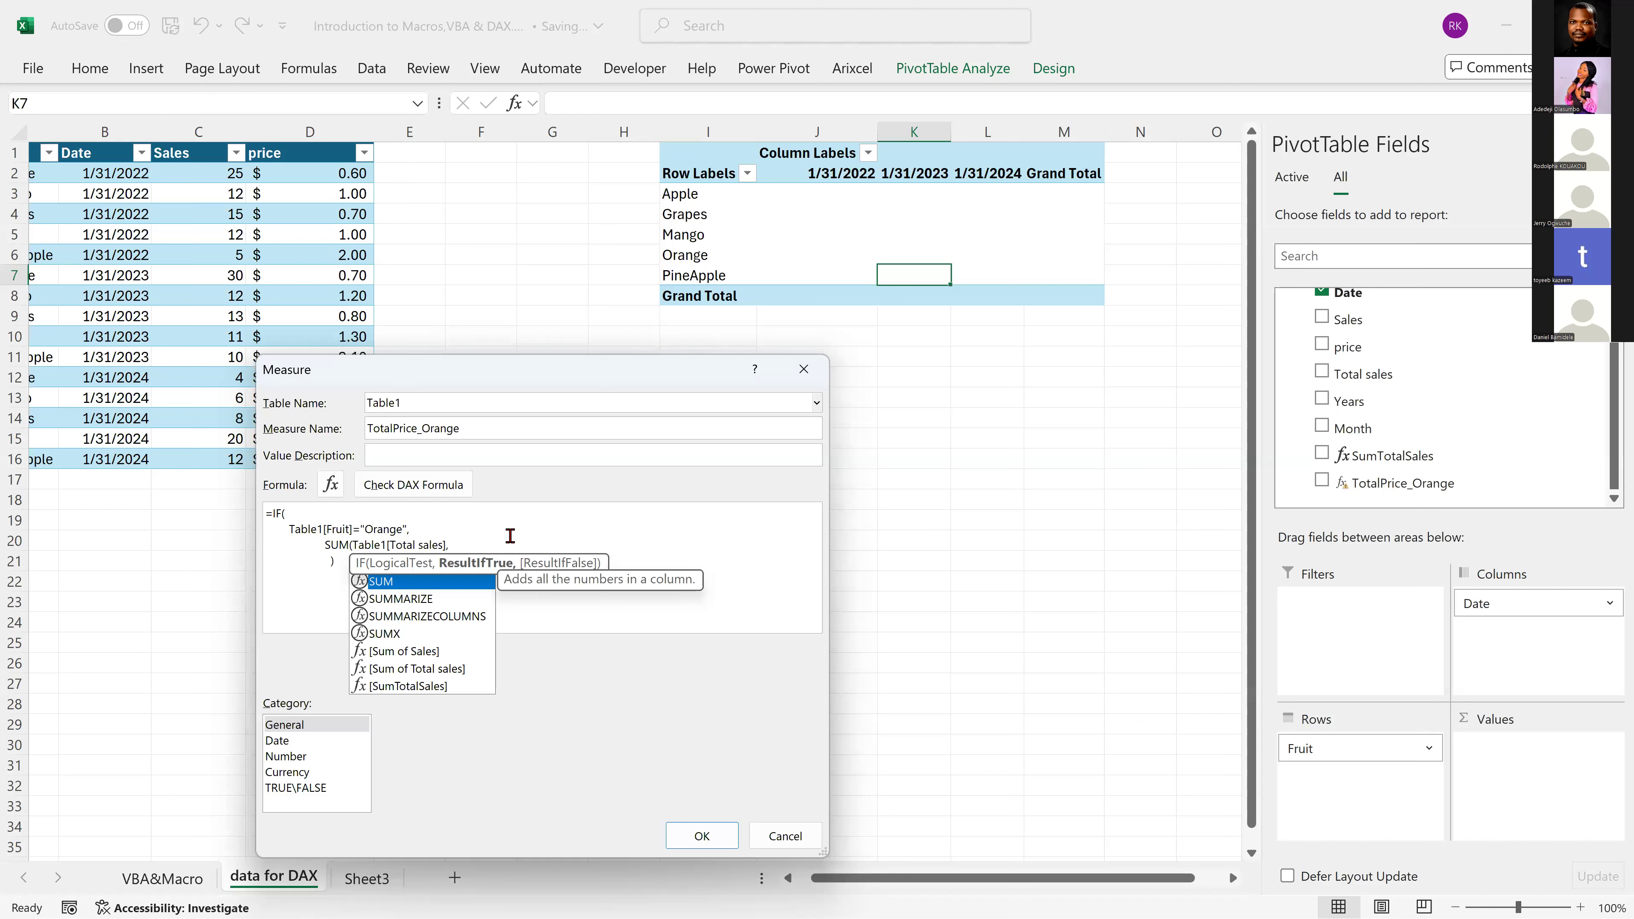
left_click(510, 535)
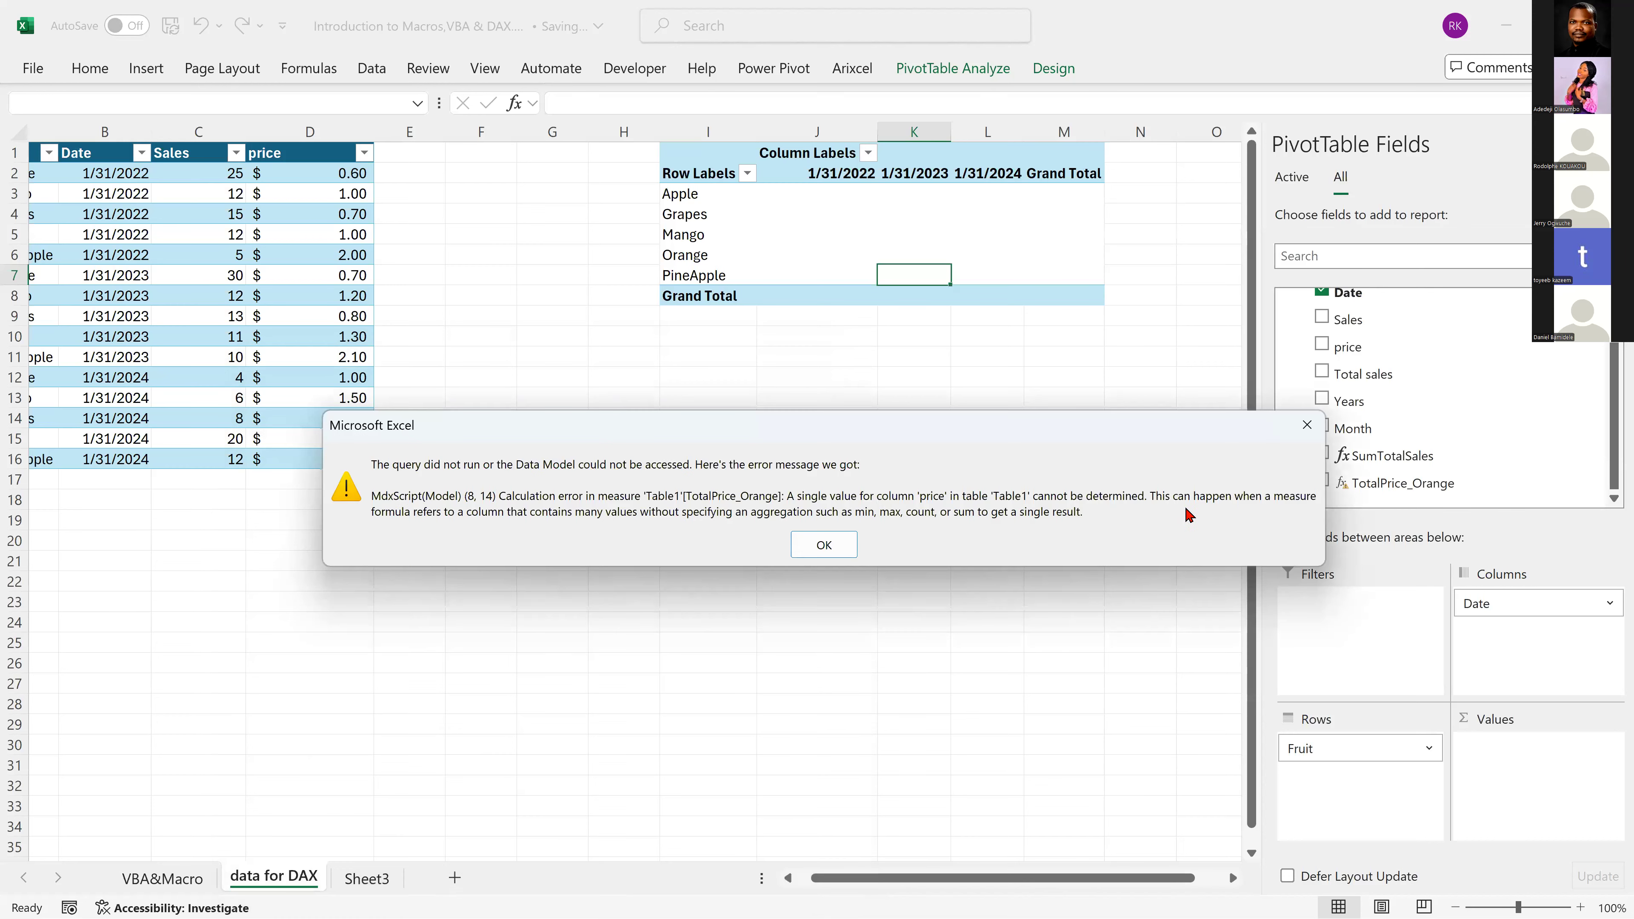
left_click(830, 544)
Open the TotalPrice_Orange measure for editing and clear its existing IF formula.
left_click(1286, 298)
scroll(1408, 418, "down", 2)
right_click(1409, 482)
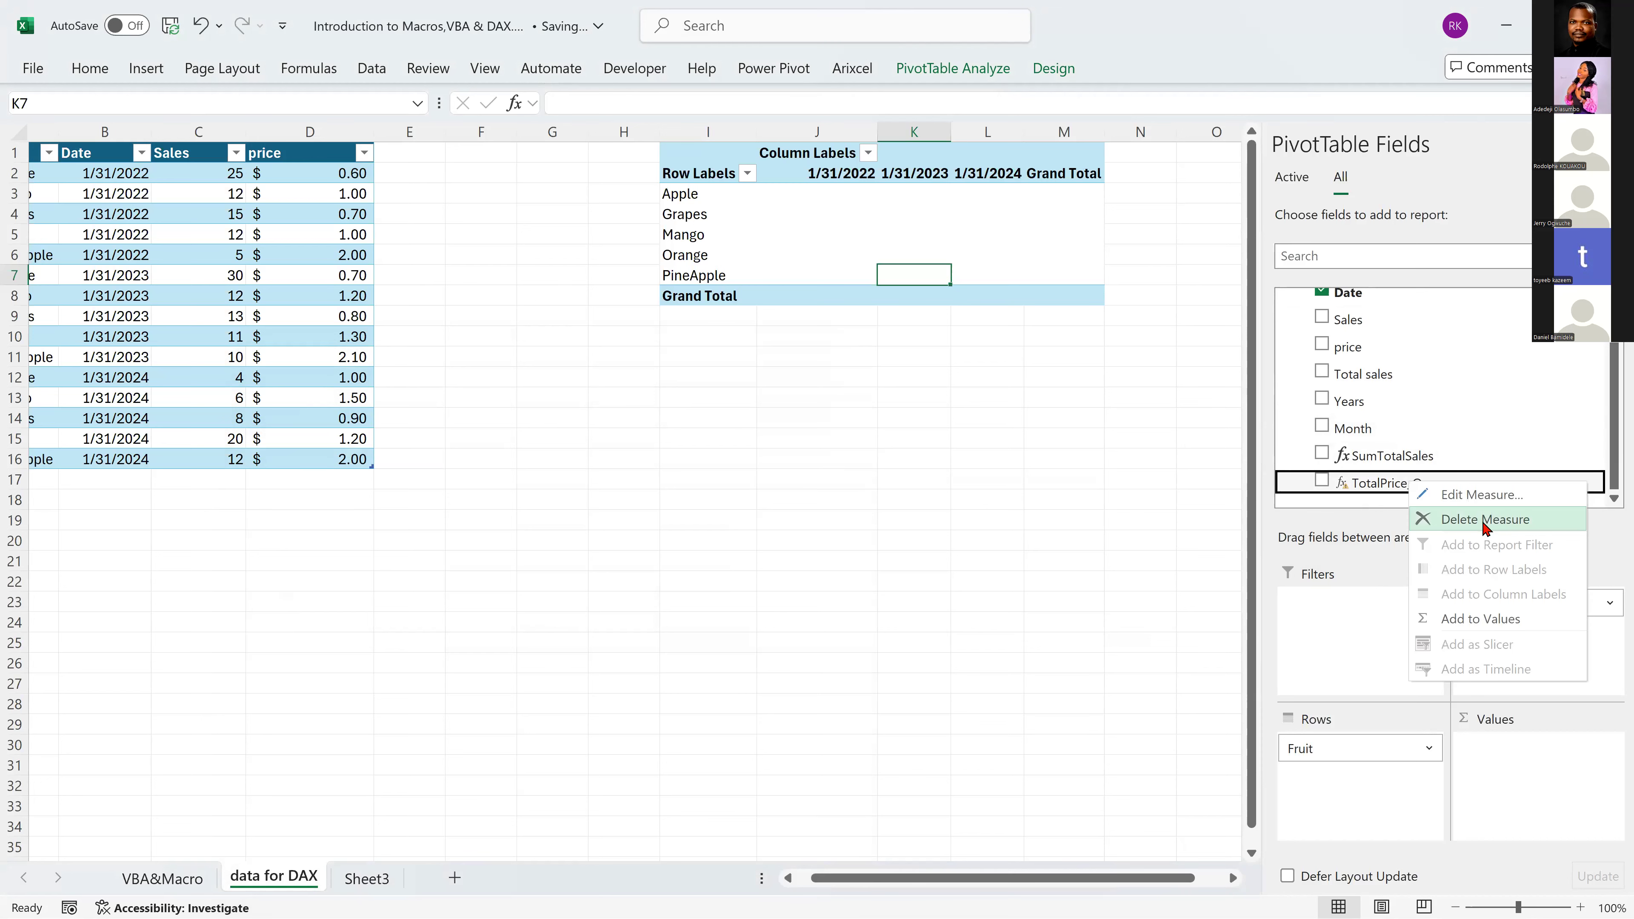
left_click(1477, 494)
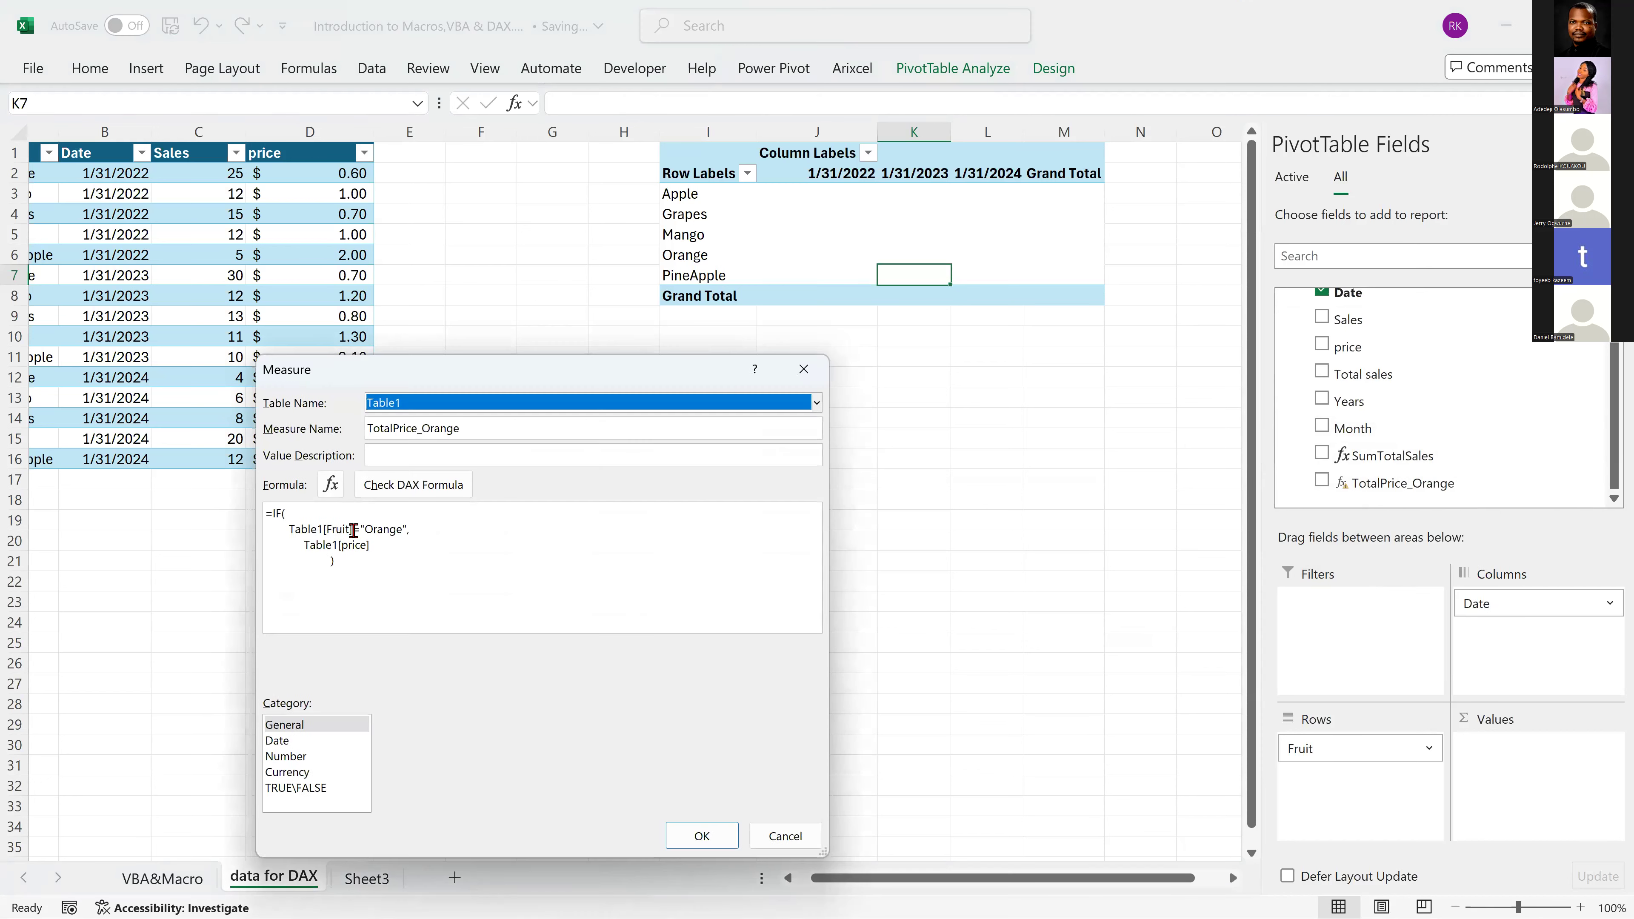
left_click_drag(336, 562, 268, 512)
key("BackSpace")
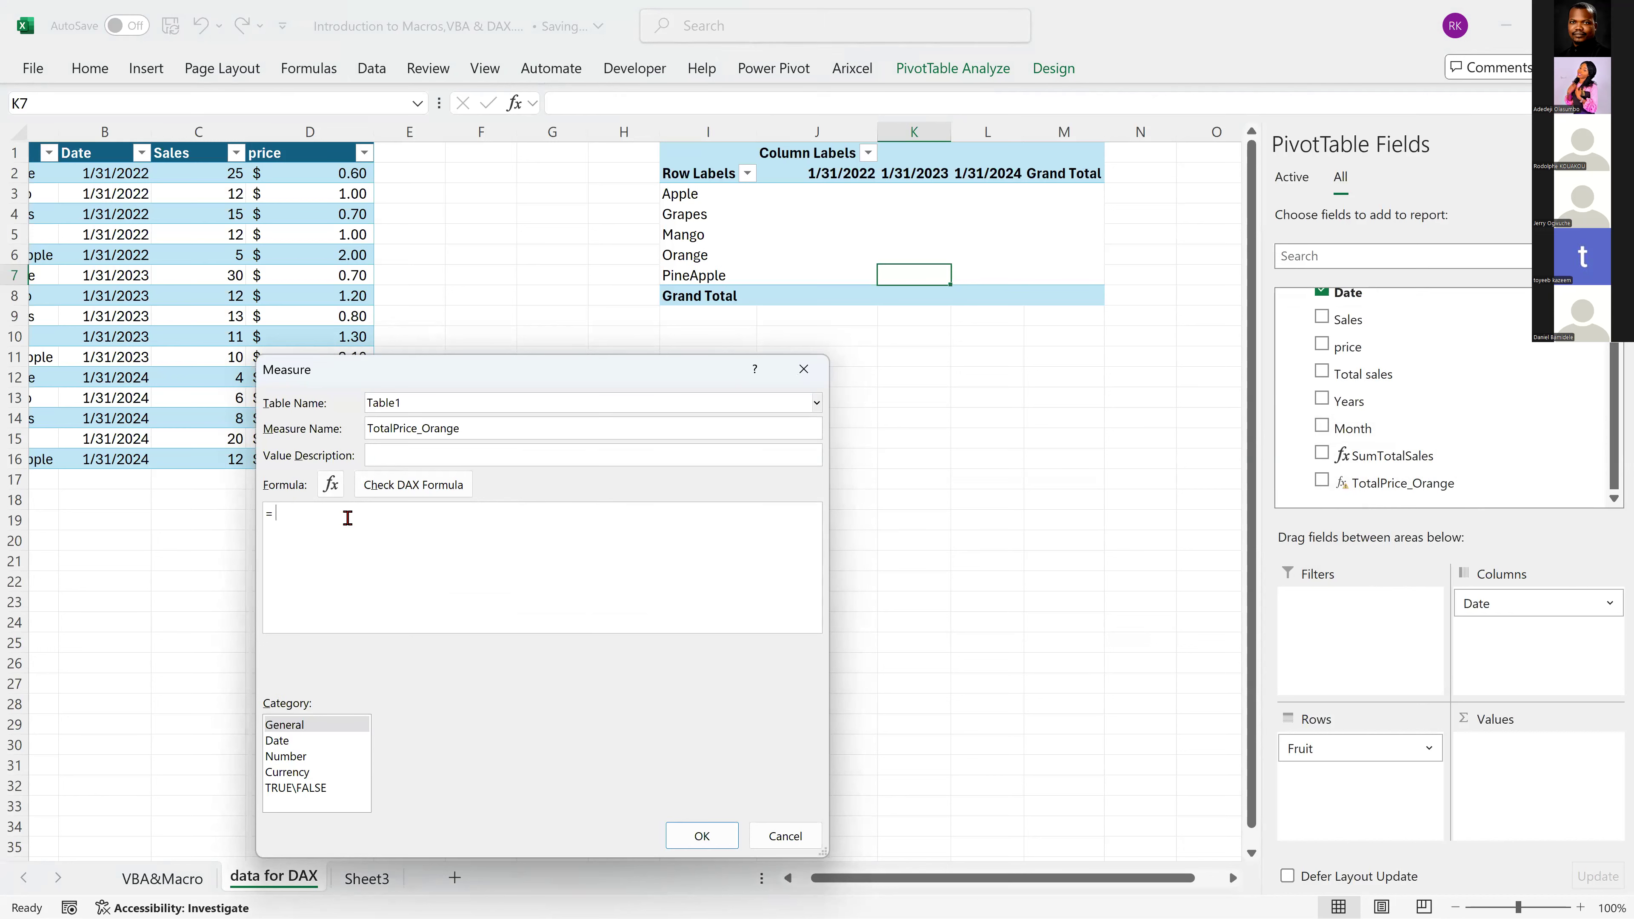
Set the measure's formula to CALCULATE([SumTotalSales], Table1[Fruit] = "Orange"), save it, and add TotalPrice_Orange to the PivotTable values.
type("CALCULATE(")
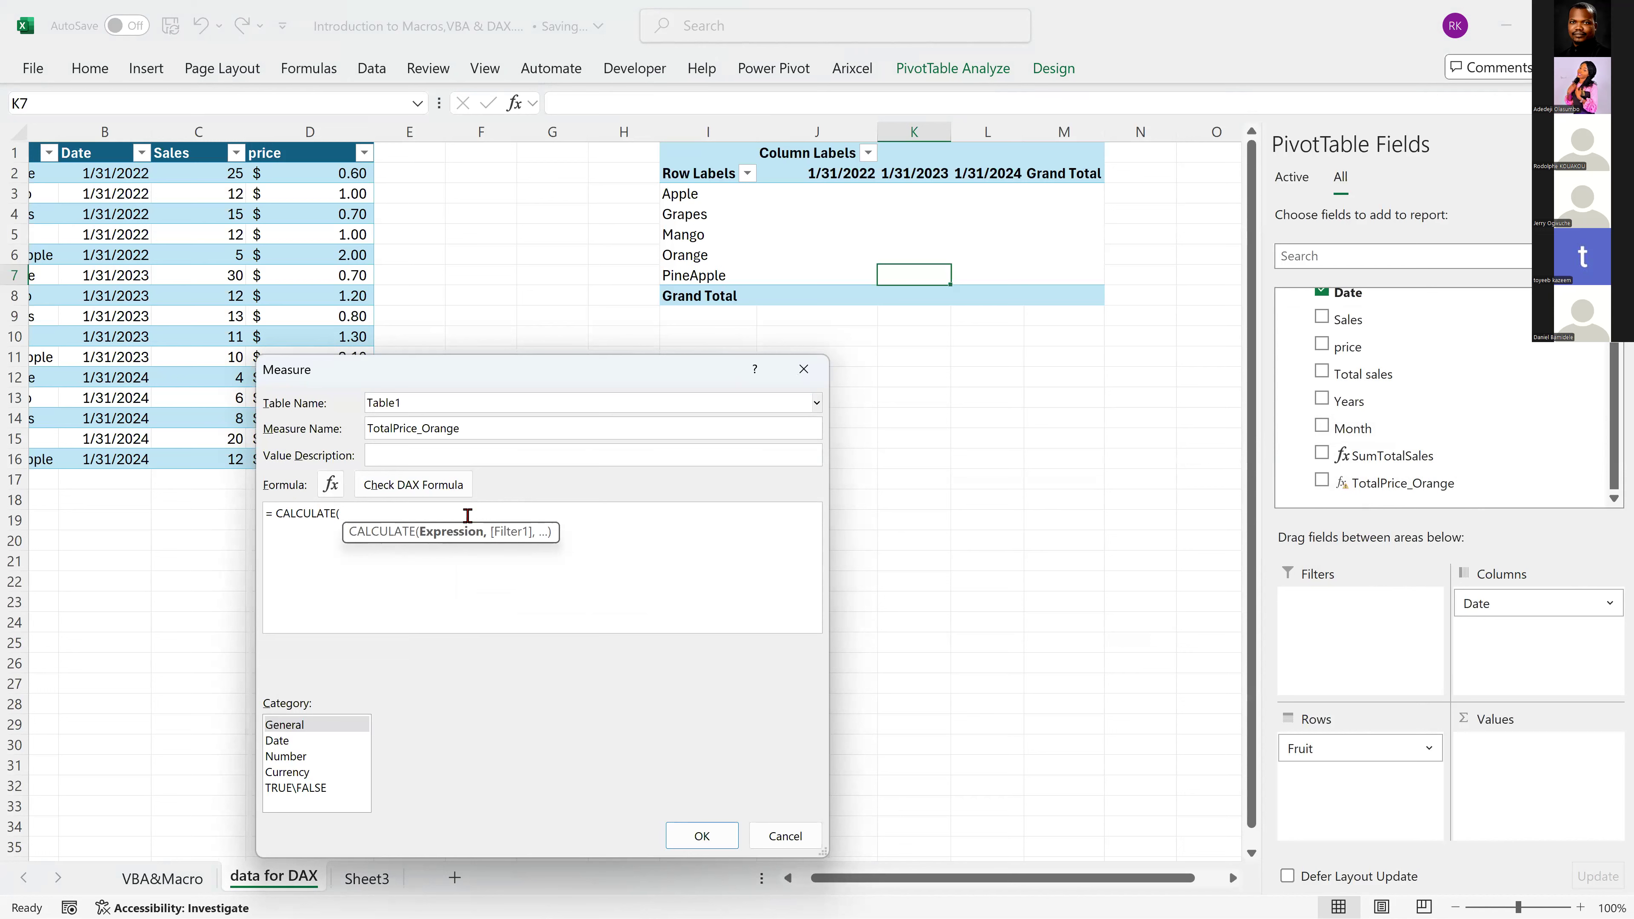
type("t")
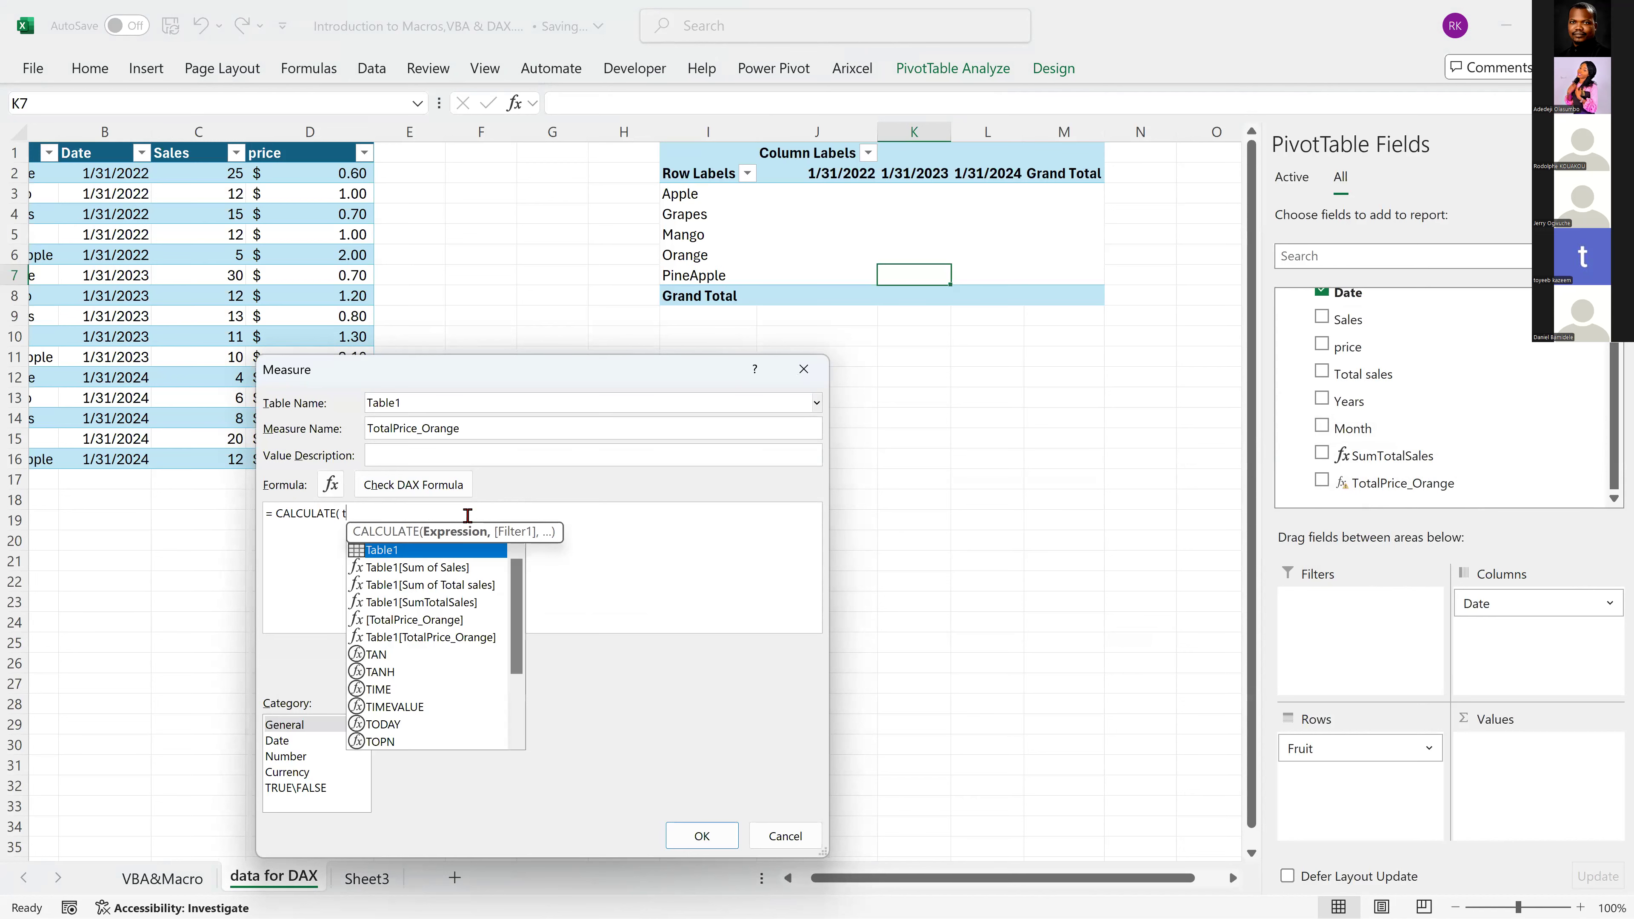
type("o")
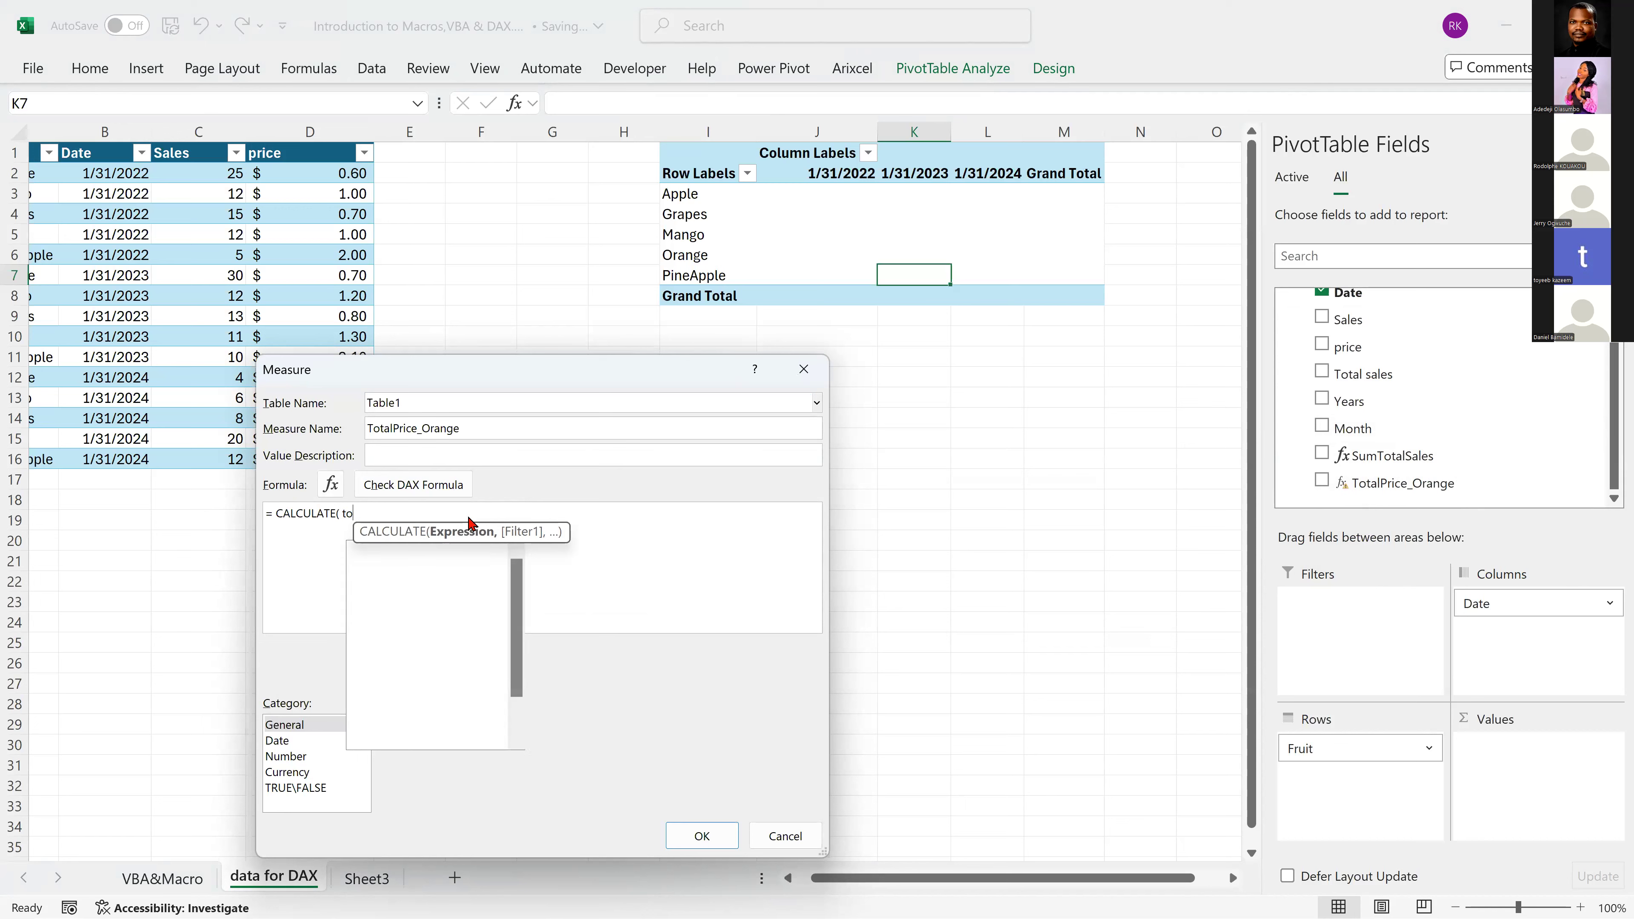
key("Tab")
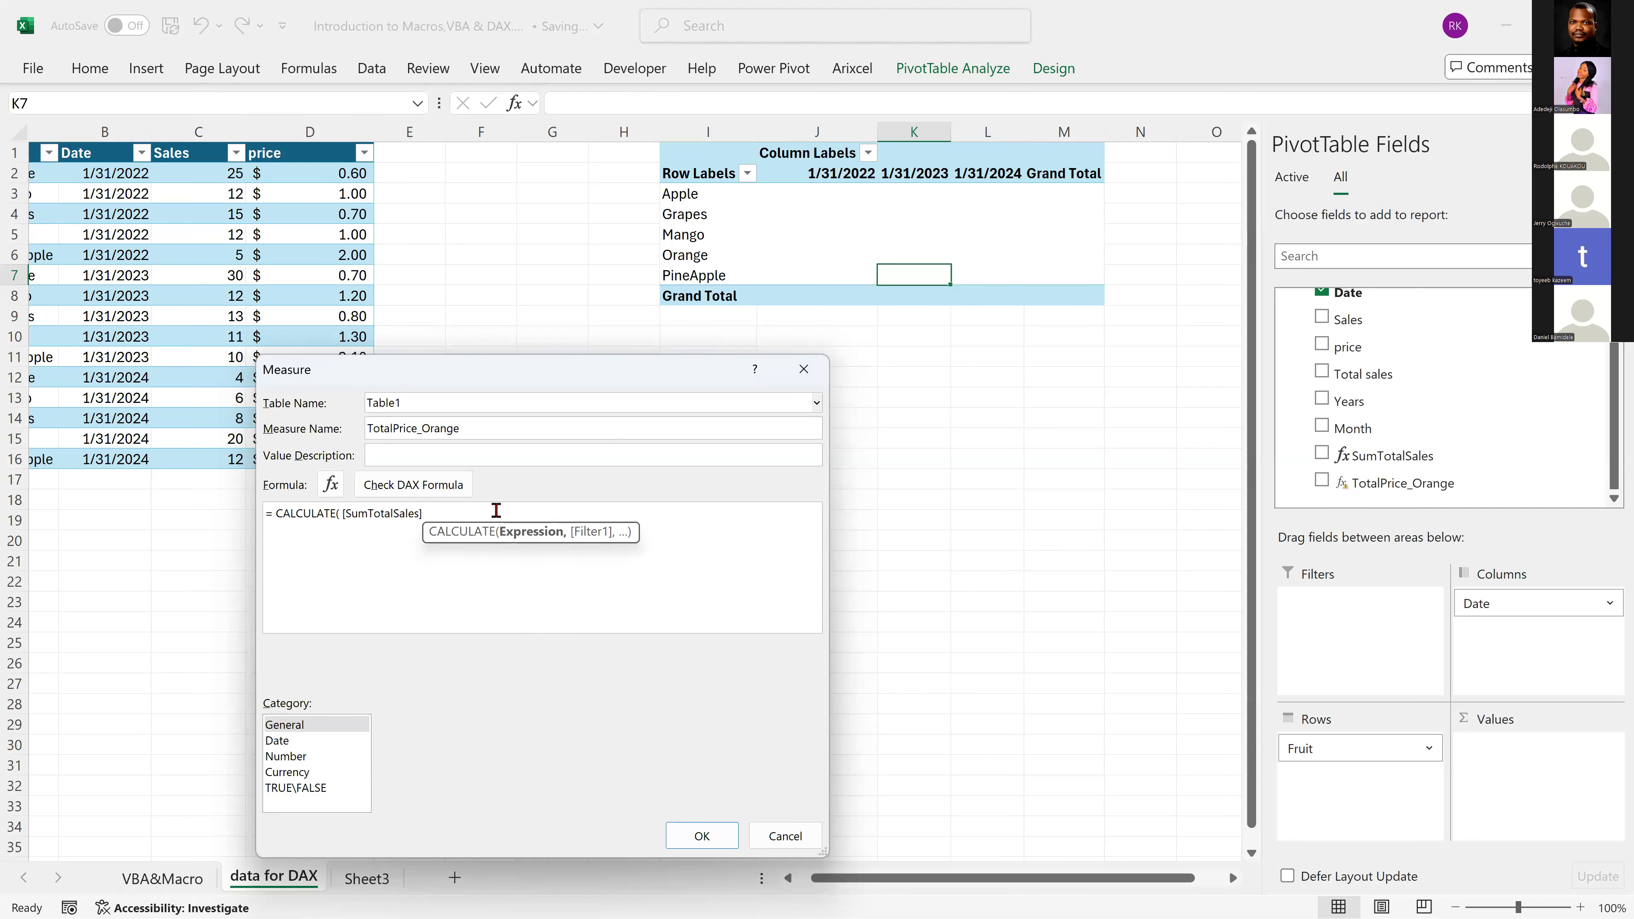
type(", Table1[Fruit]")
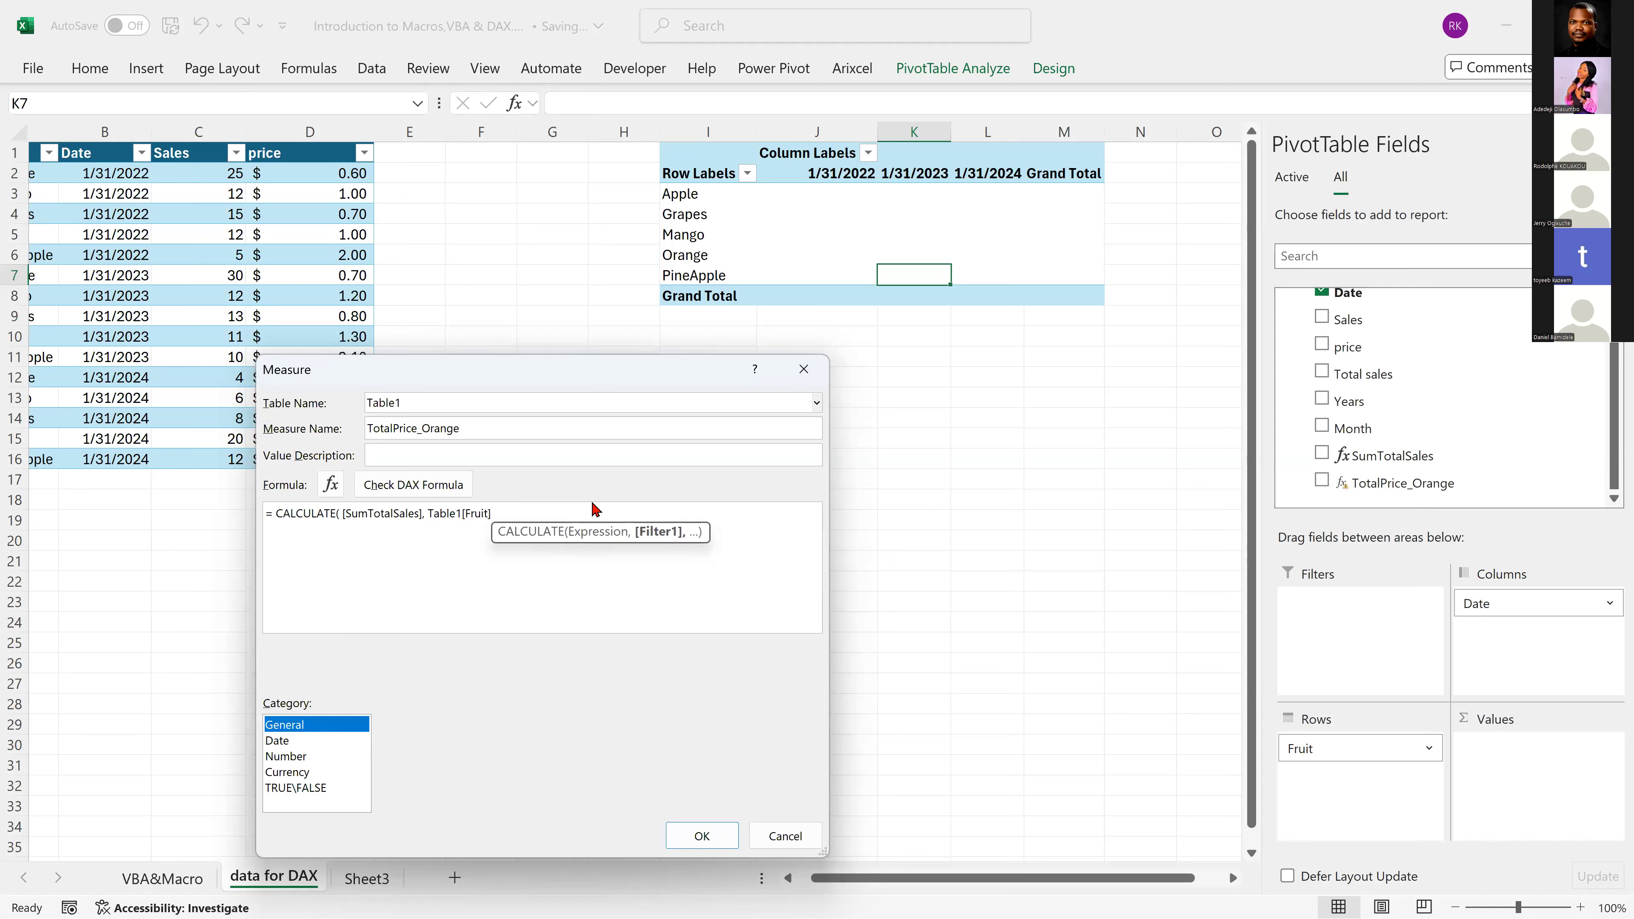
left_click(506, 513)
type("= ")
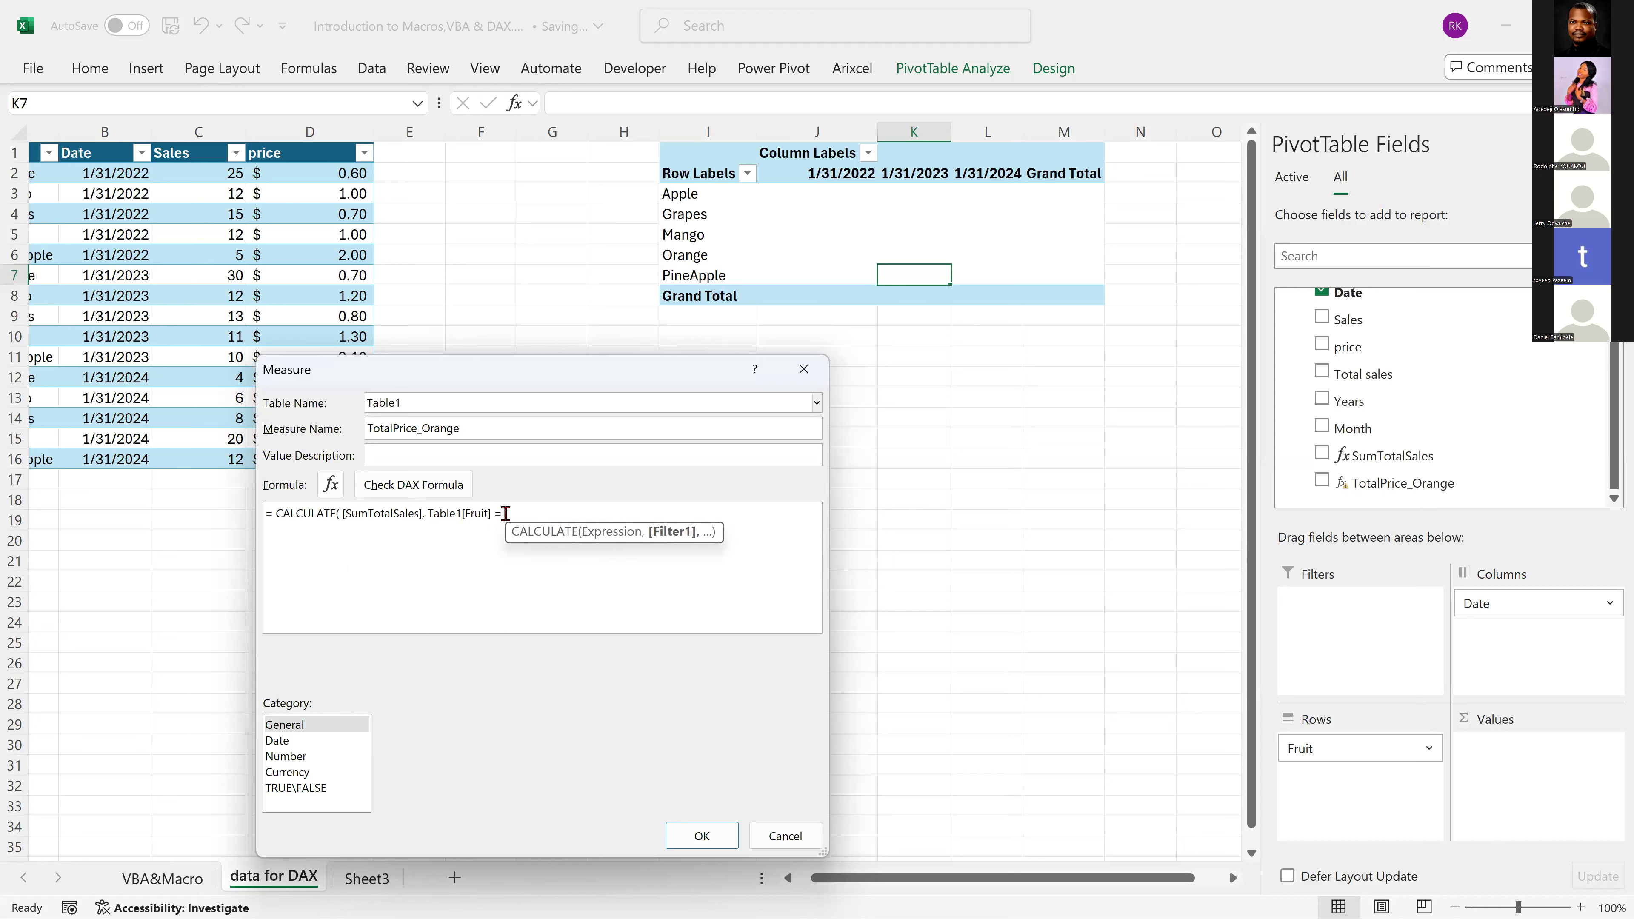
type(" \"Ora")
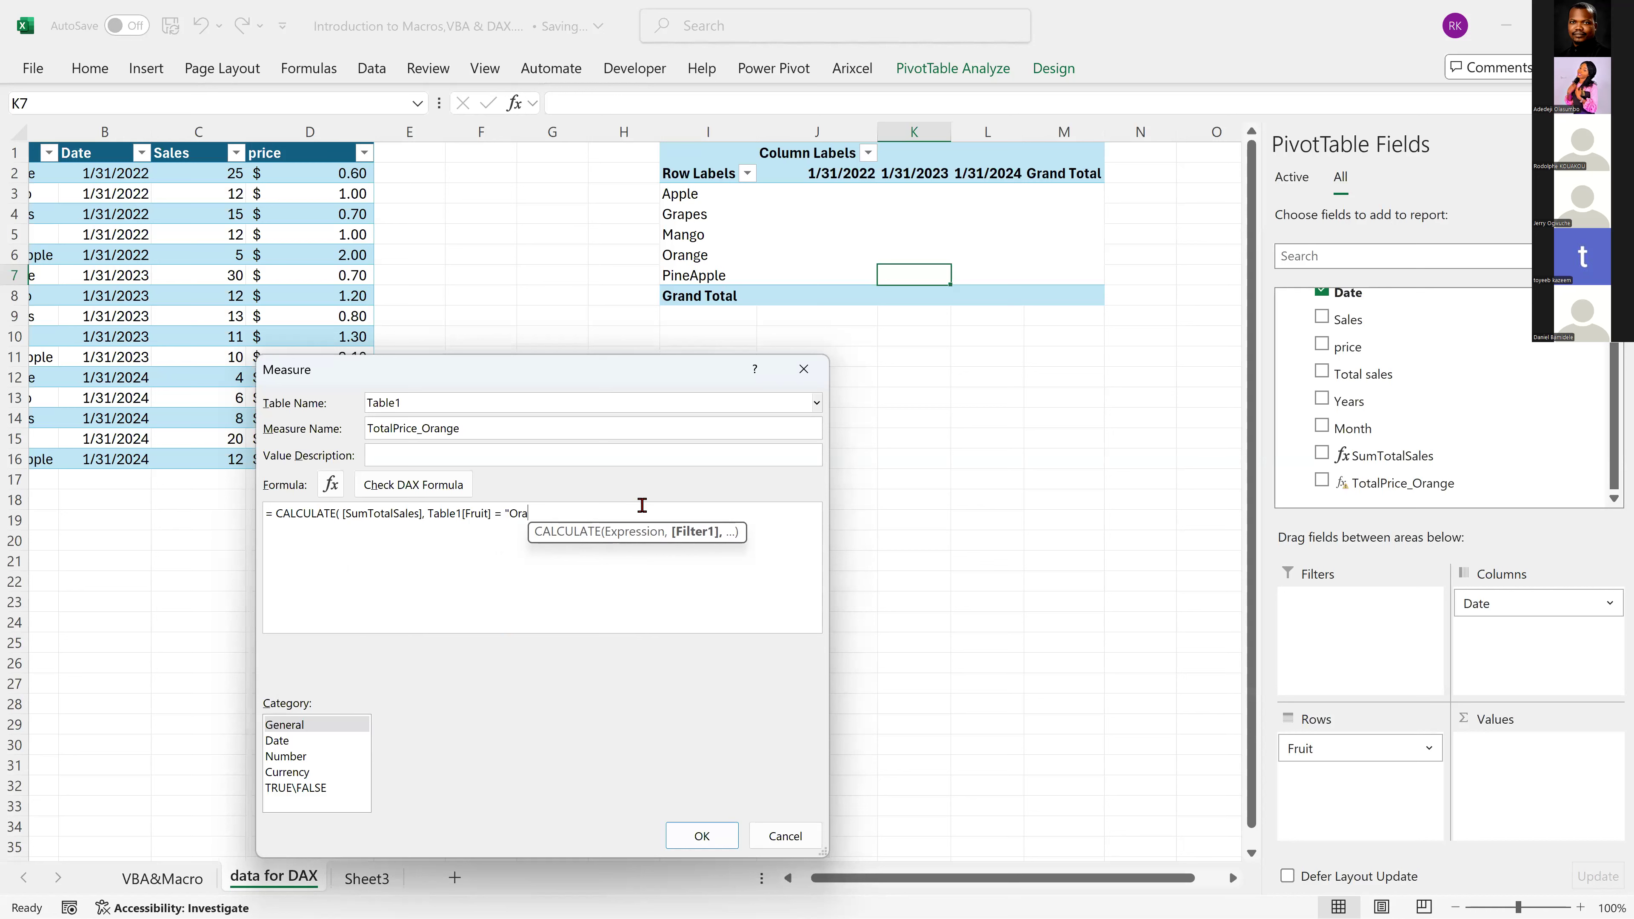
type("nge\")")
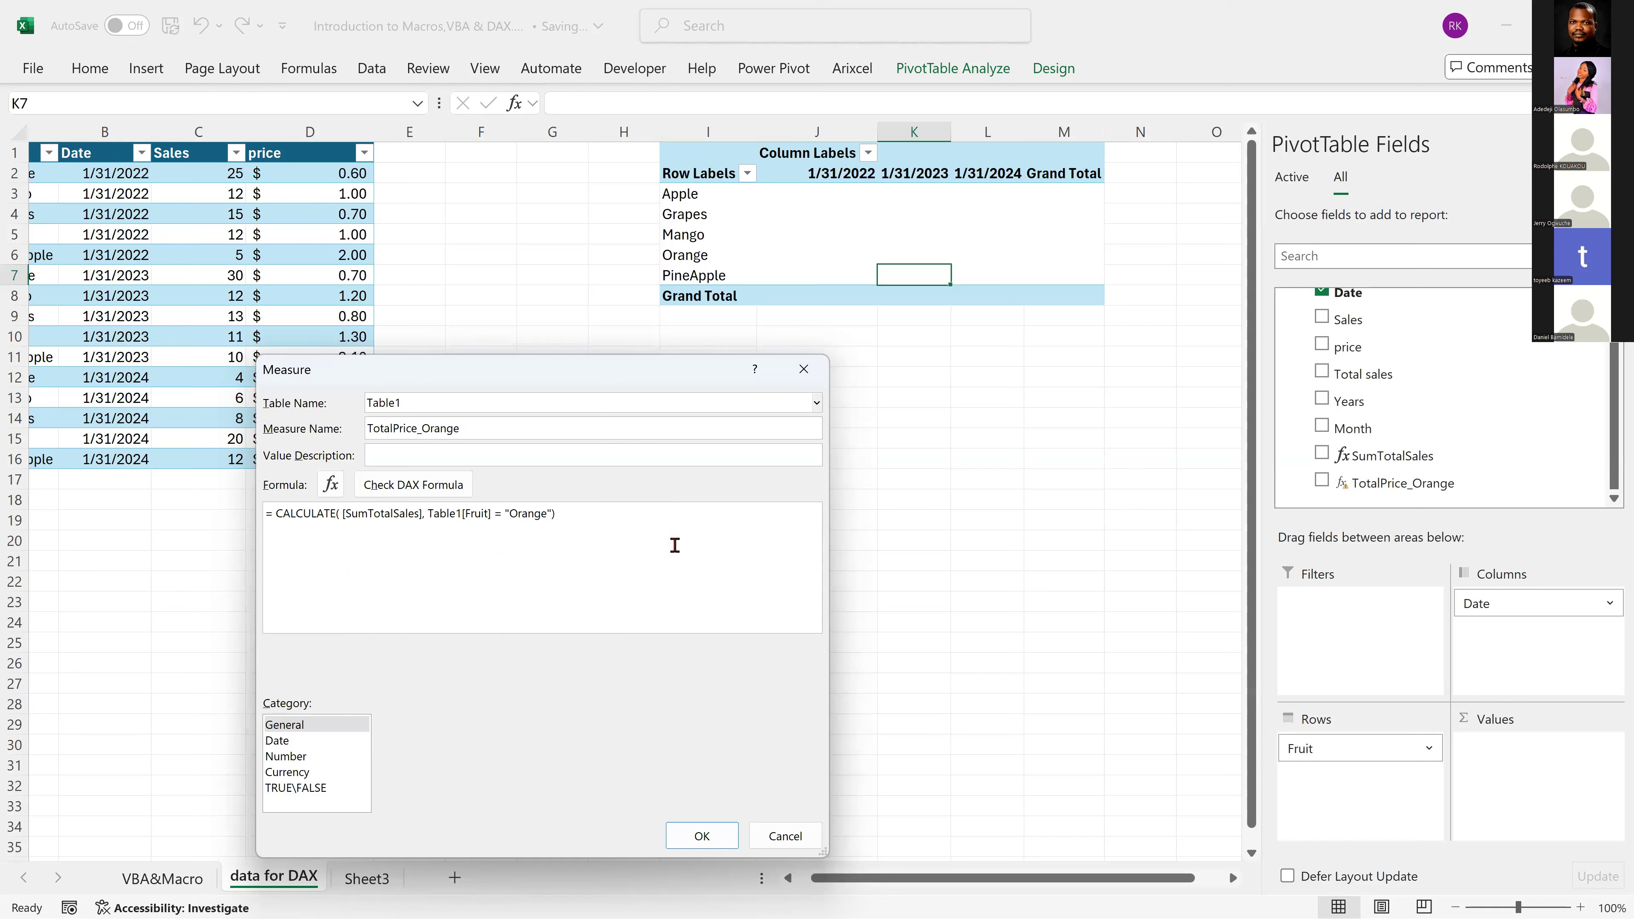
left_click(697, 836)
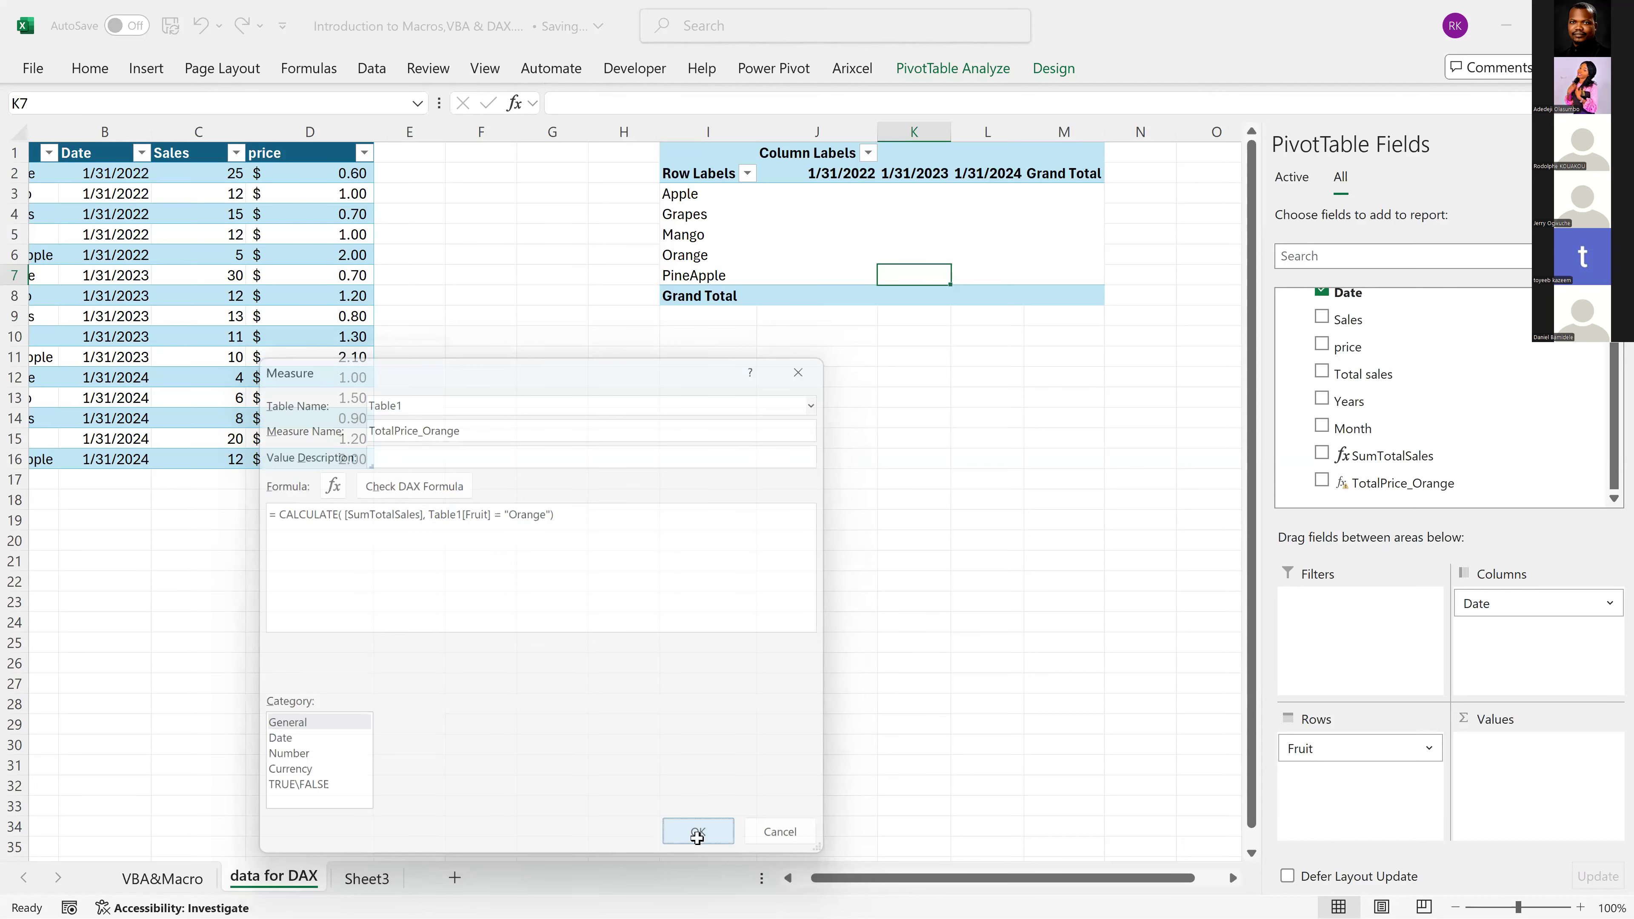
left_click(1323, 481)
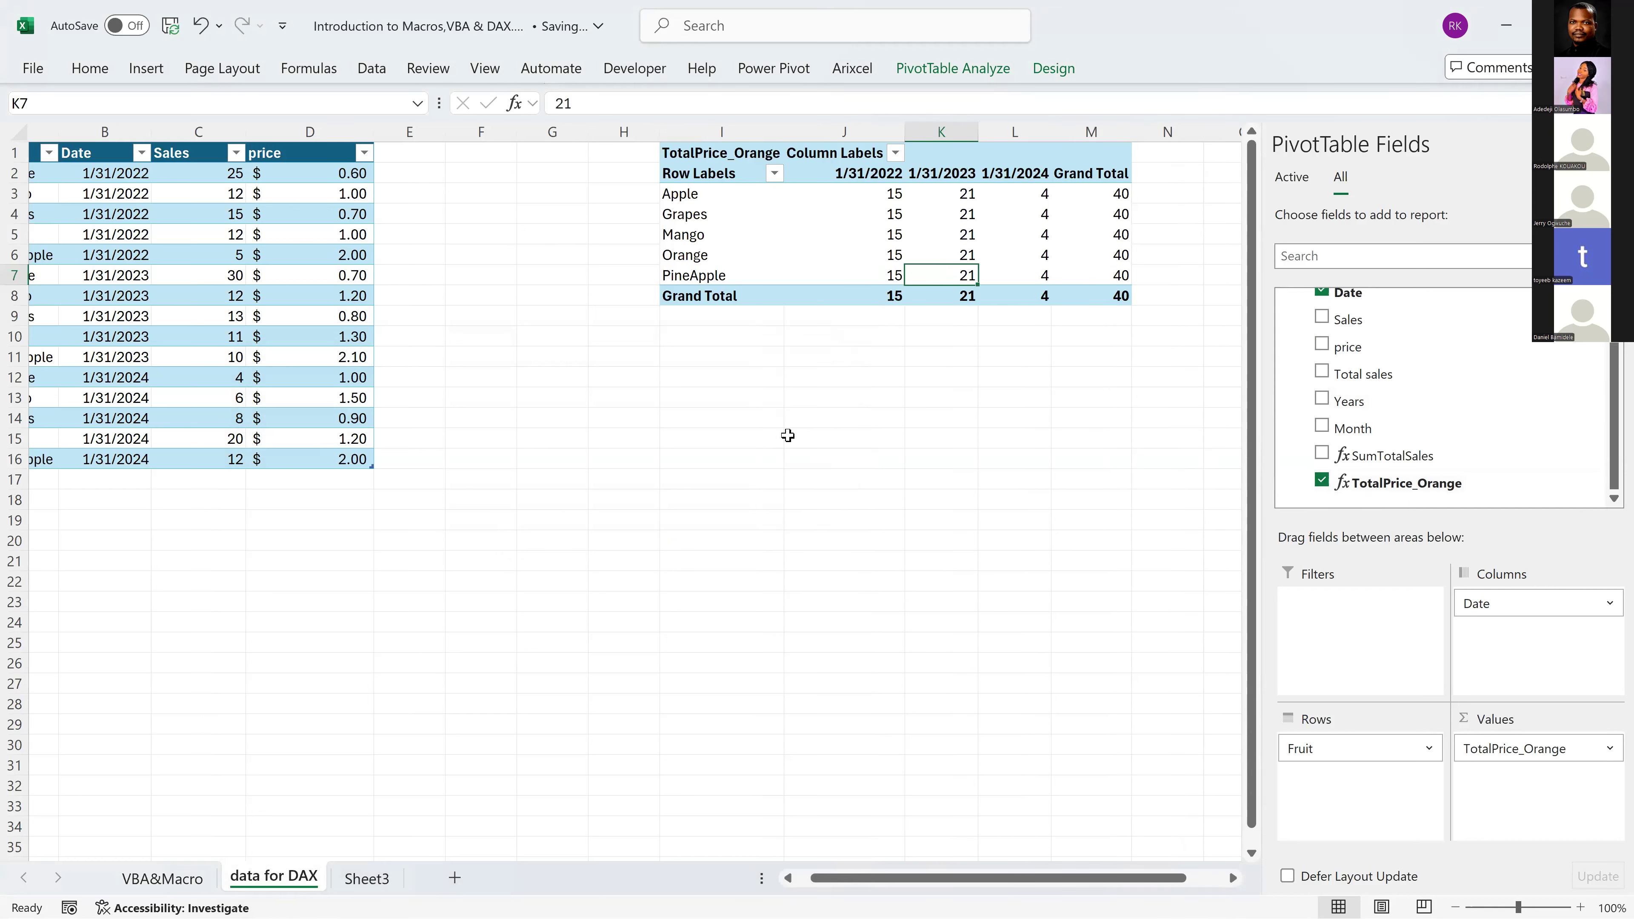
Examine the TotalPrice_Orange values for each fruit row in the PivotTable.
left_click(924, 414)
left_click(901, 270)
left_click(879, 235)
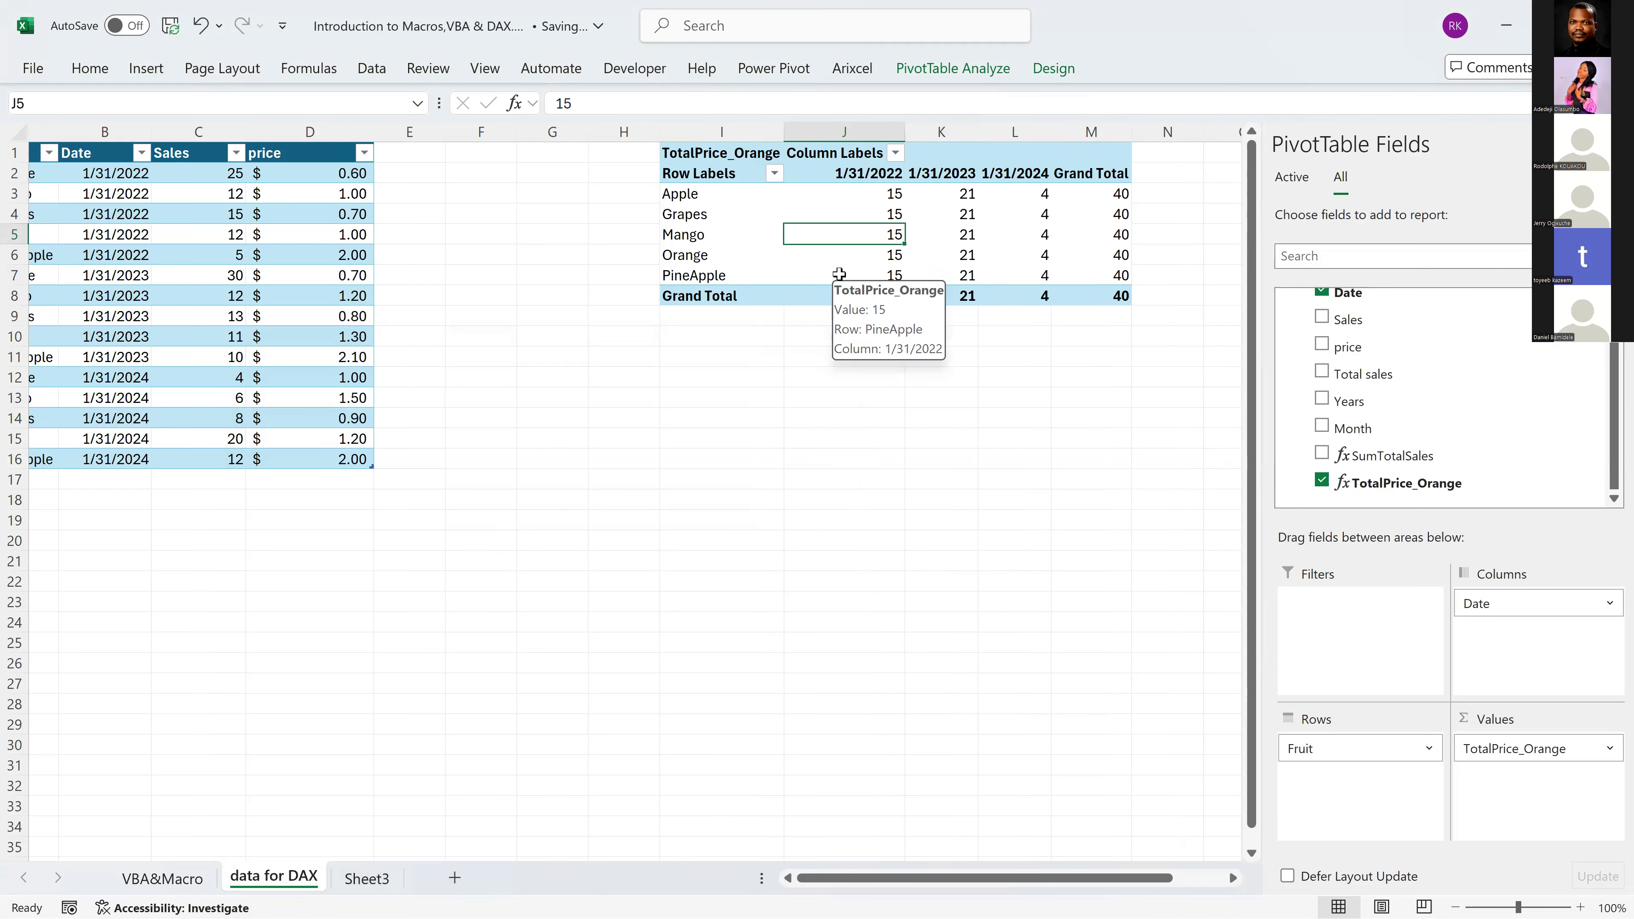
left_click(861, 256)
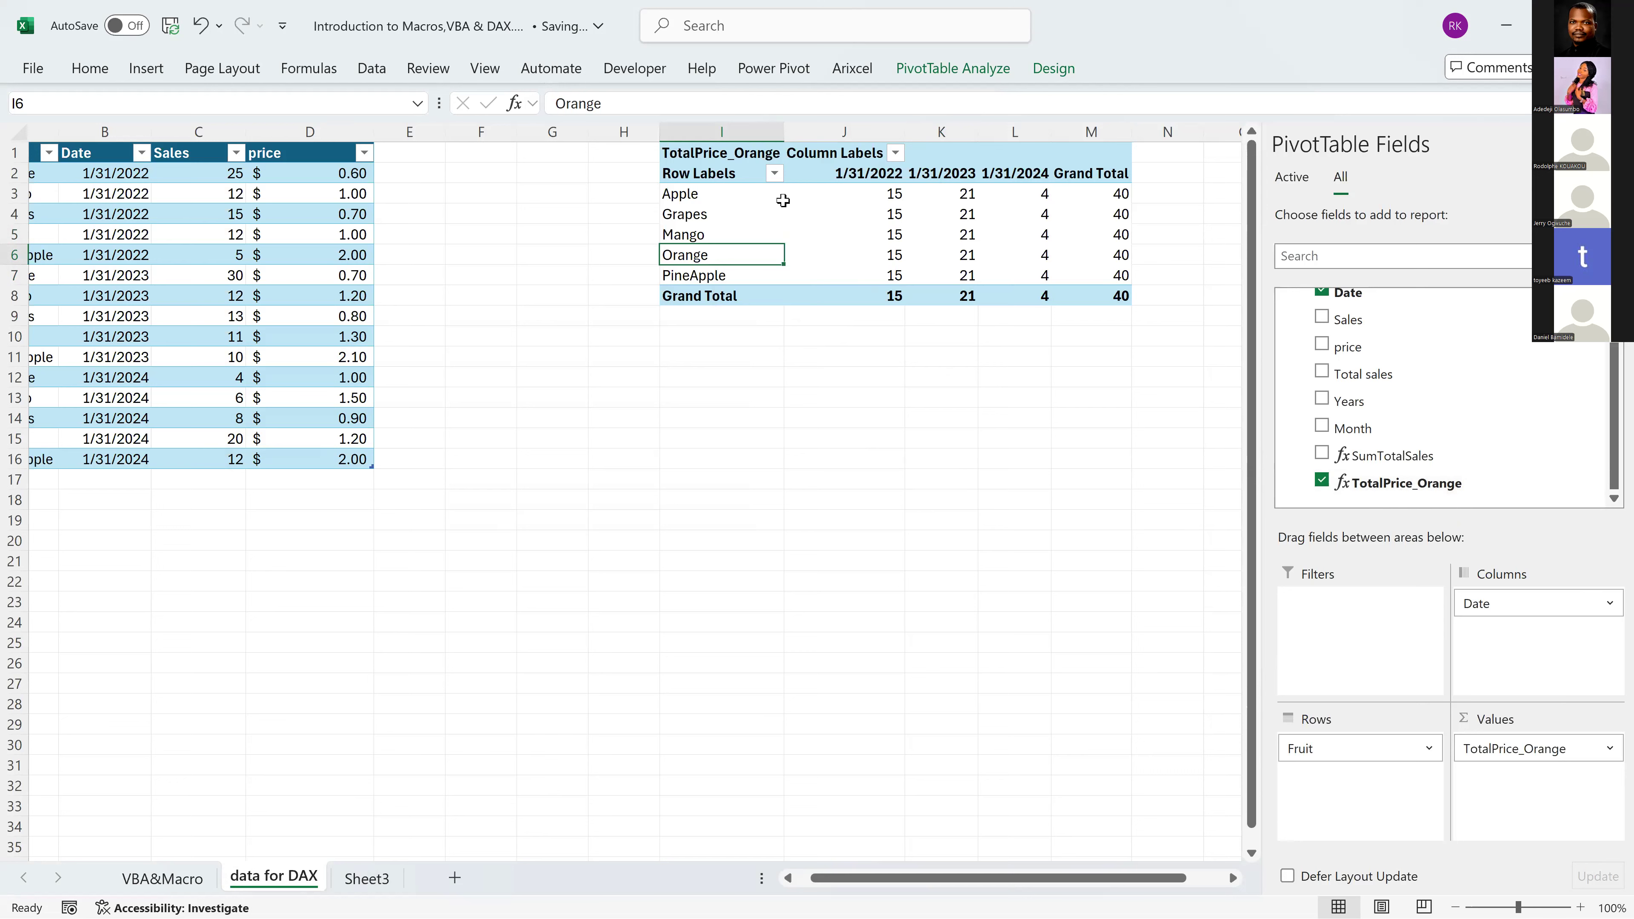
left_click_drag(708, 196, 725, 284)
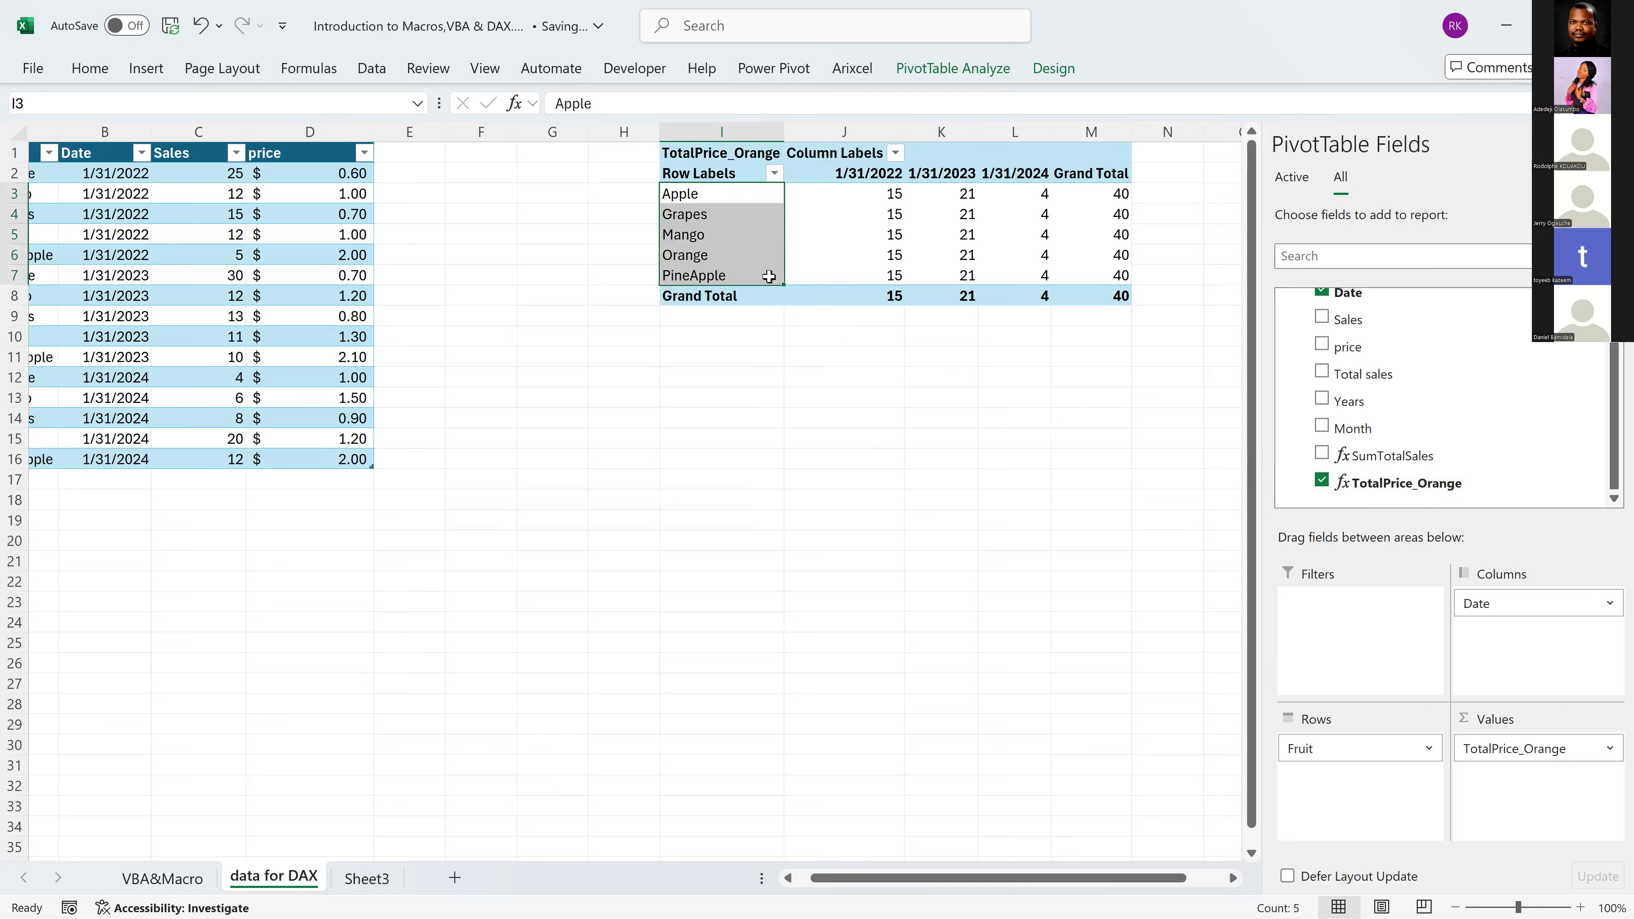
Extract the detail records behind the Orange value for 1/31/2022 to a new sheet and return to the data for DAX sheet.
double_click(897, 246)
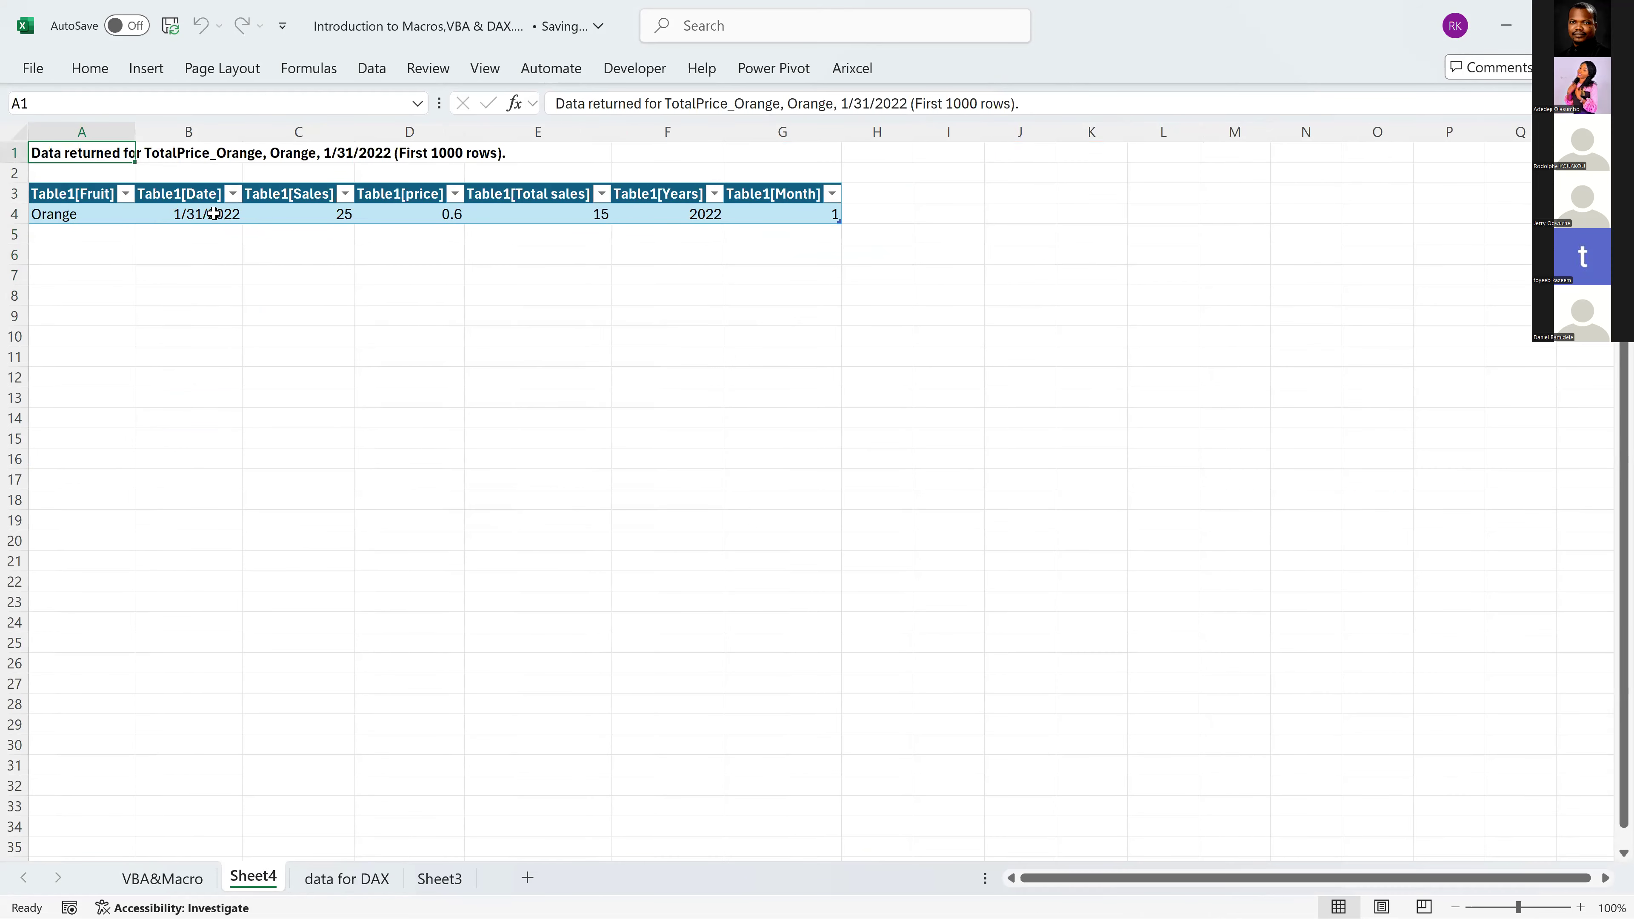
left_click(173, 880)
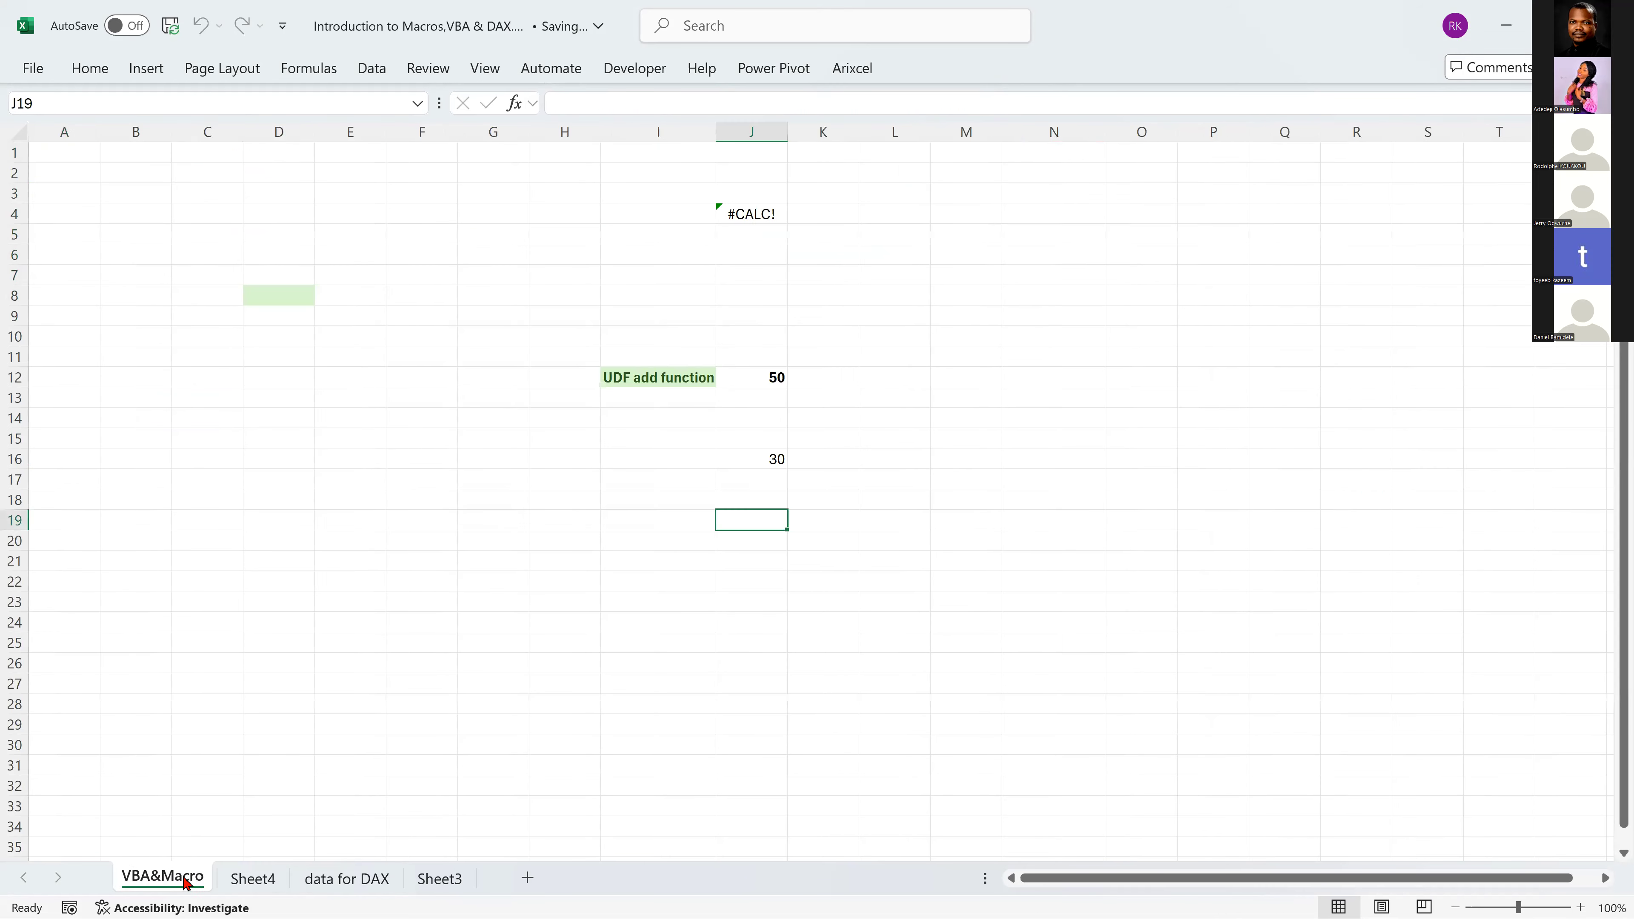
left_click(329, 880)
left_click(863, 222)
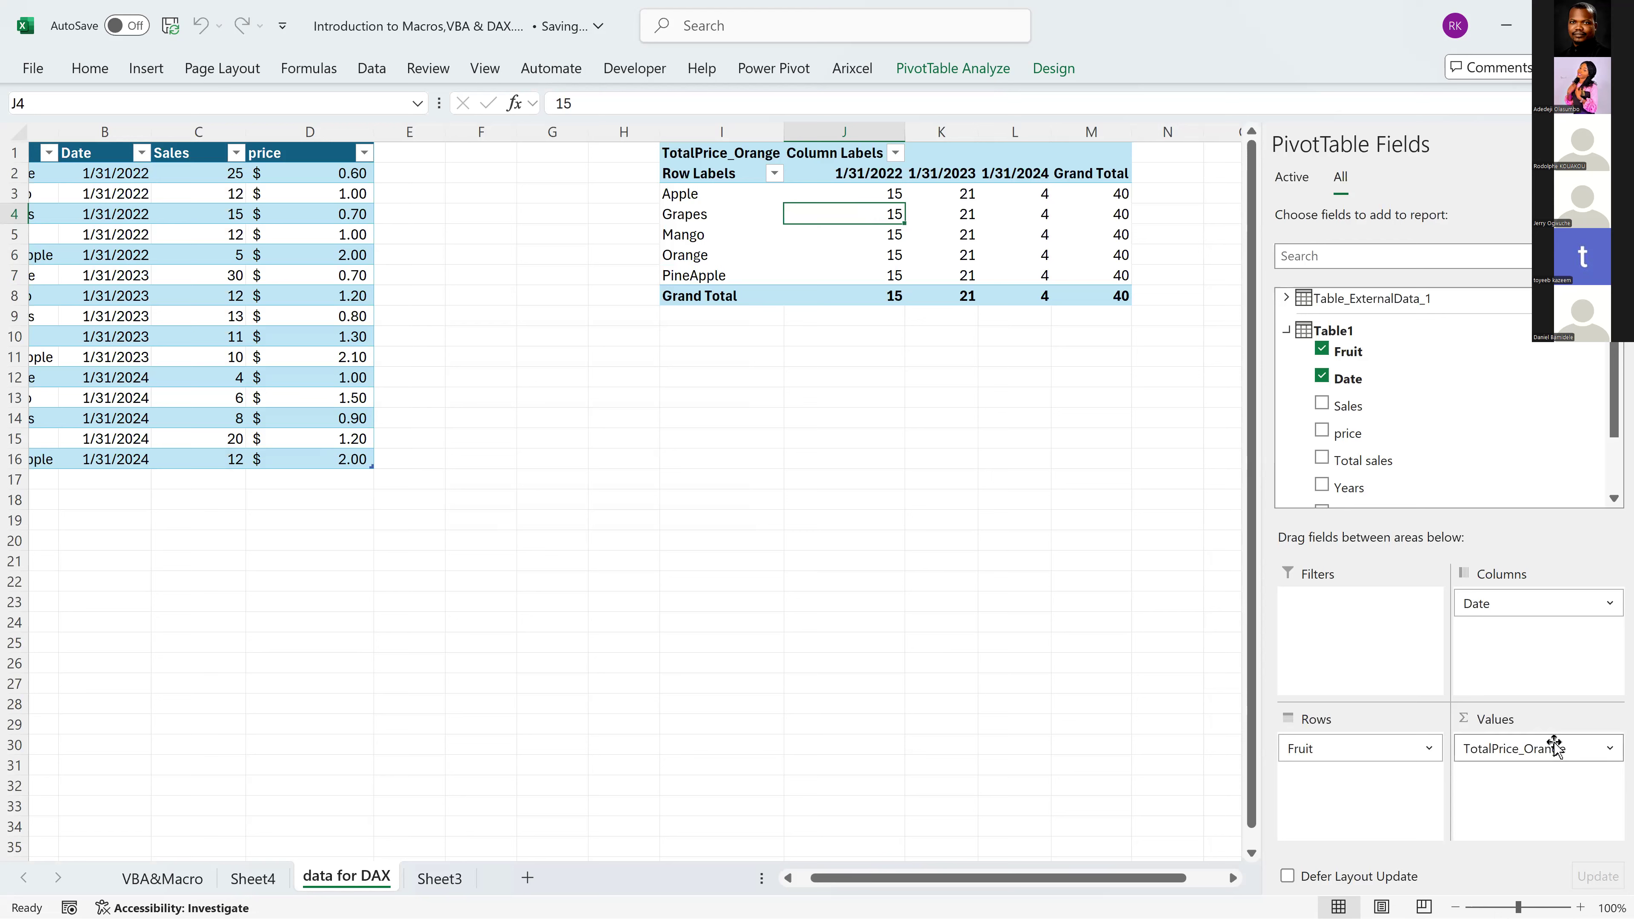
Open the TotalPrice_Orange measure's definition and review its CALCULATE expression and Table1[Fruit] filter.
scroll(1429, 442, "down", 2)
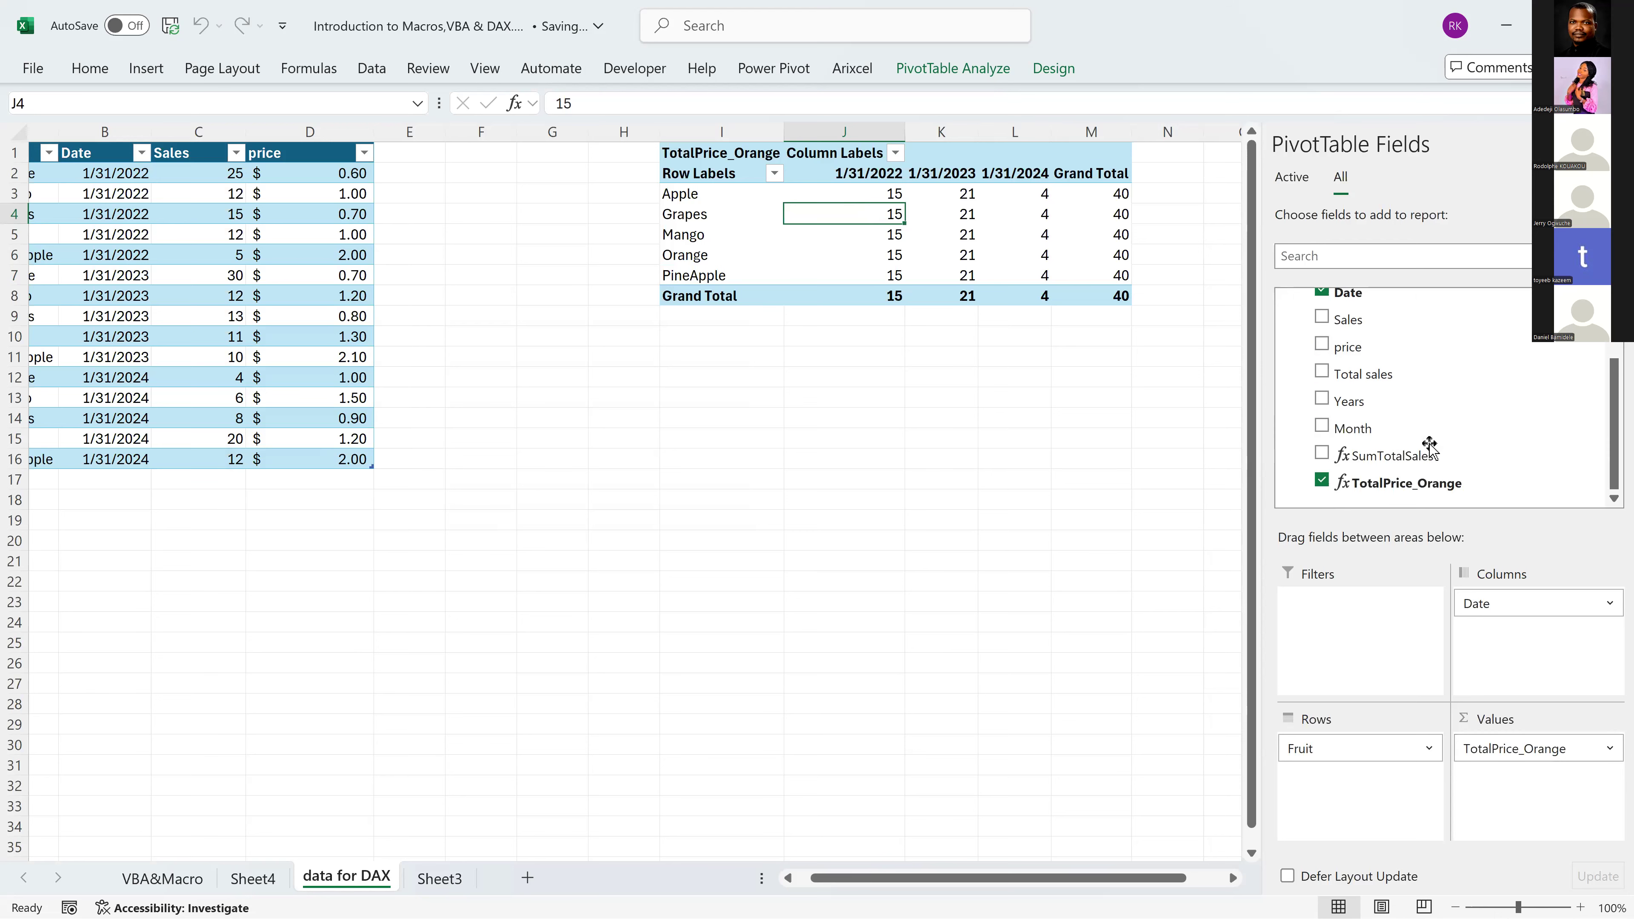
left_click(1398, 487)
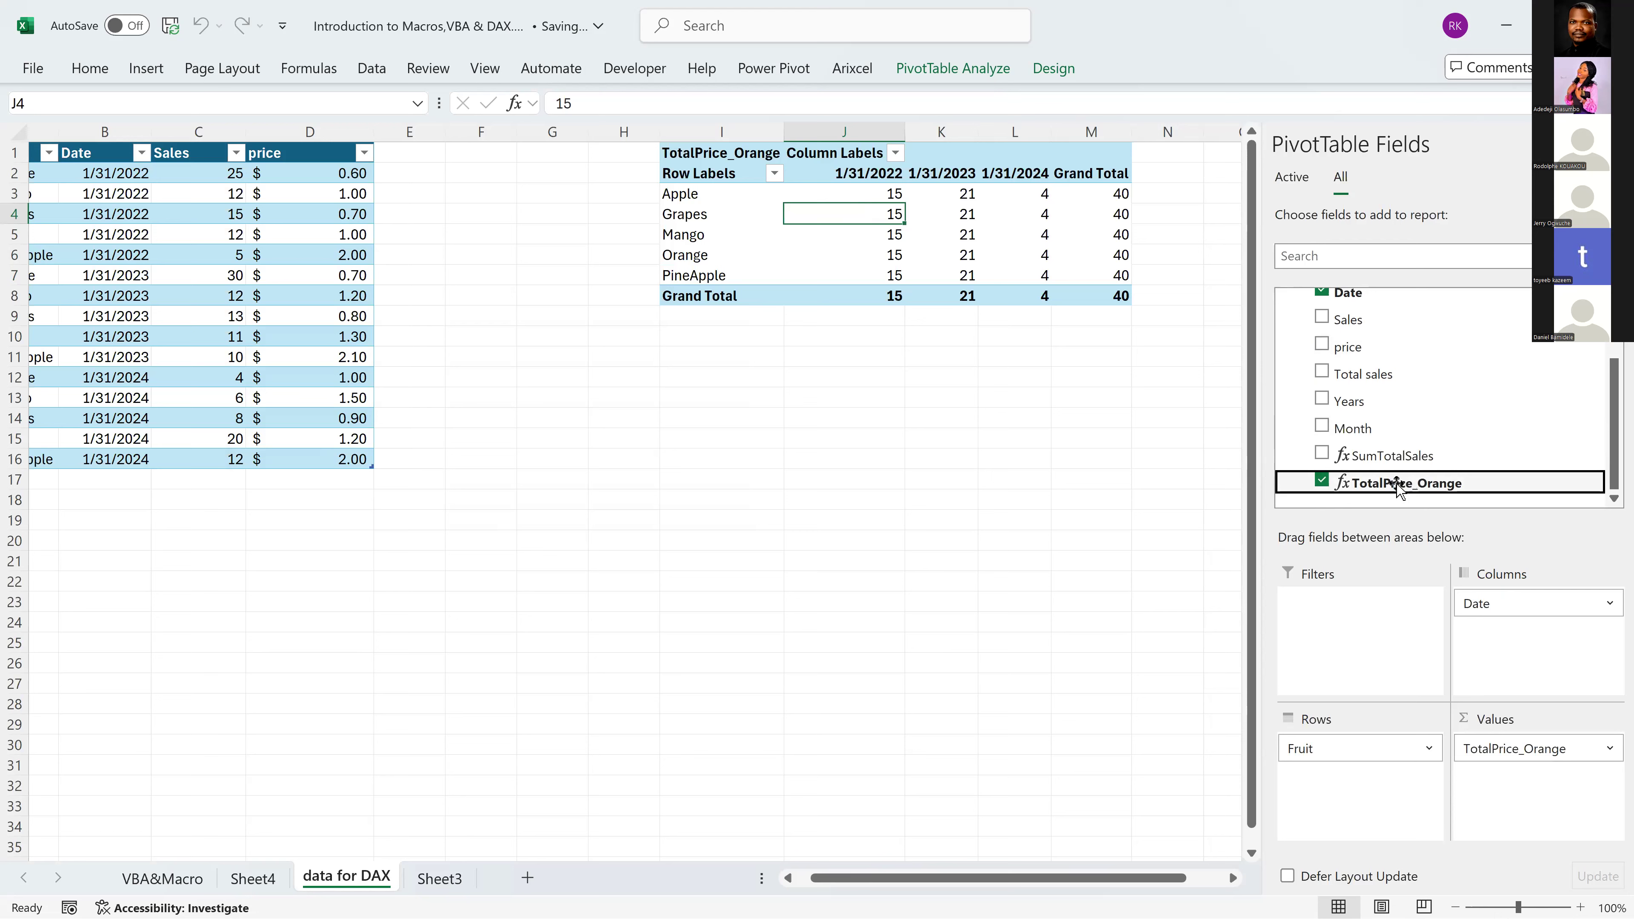
right_click(1398, 486)
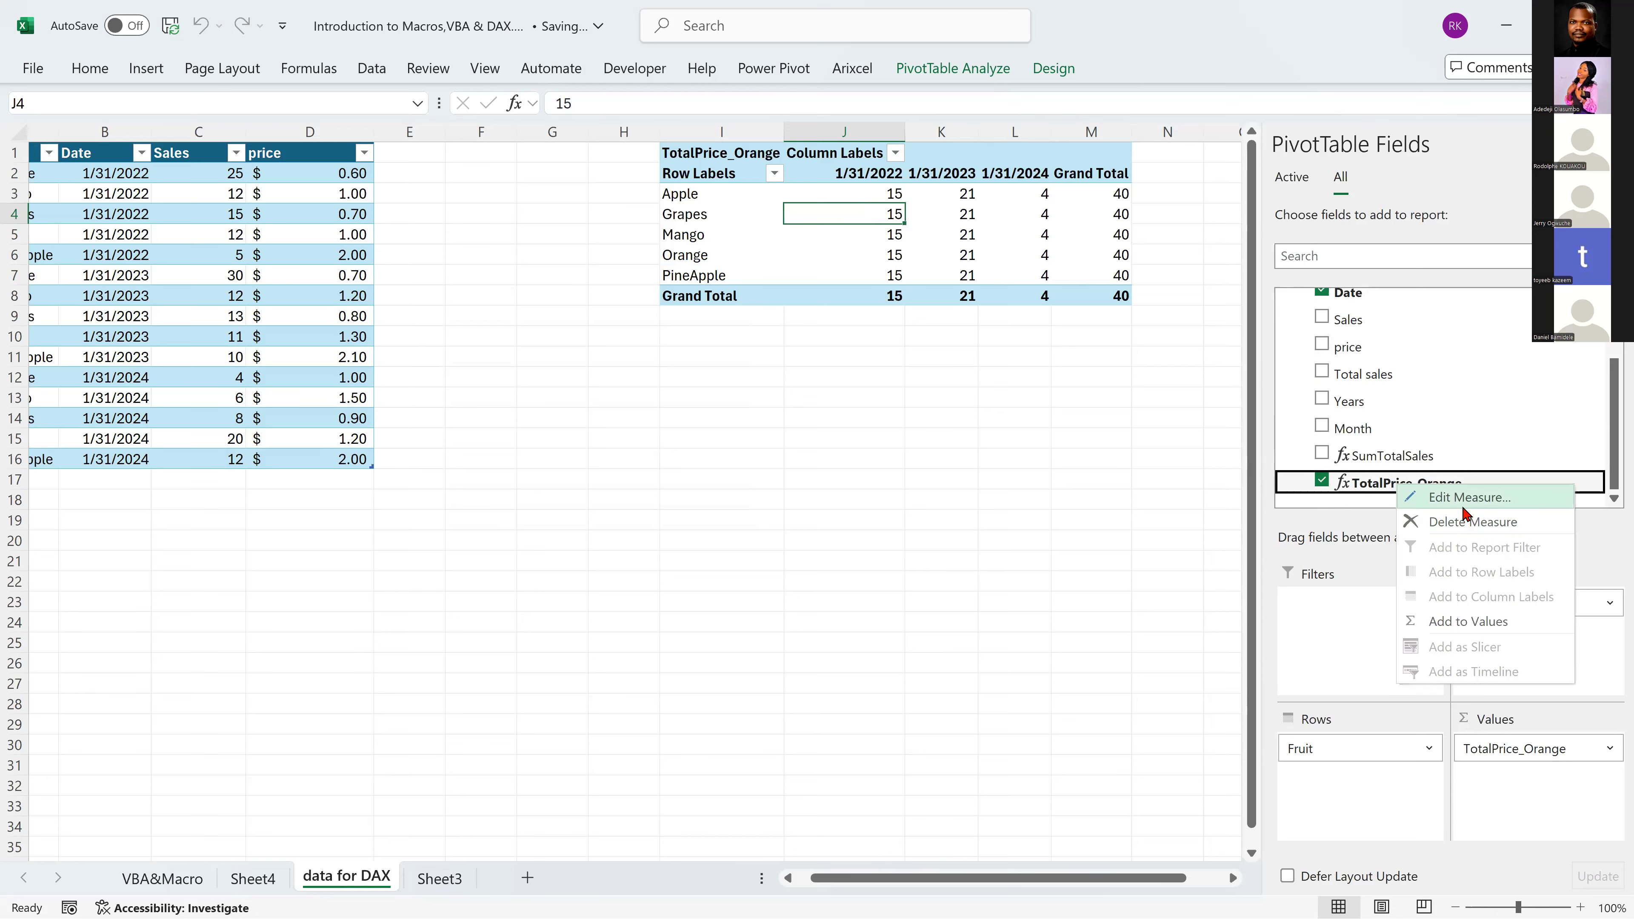
left_click(1468, 493)
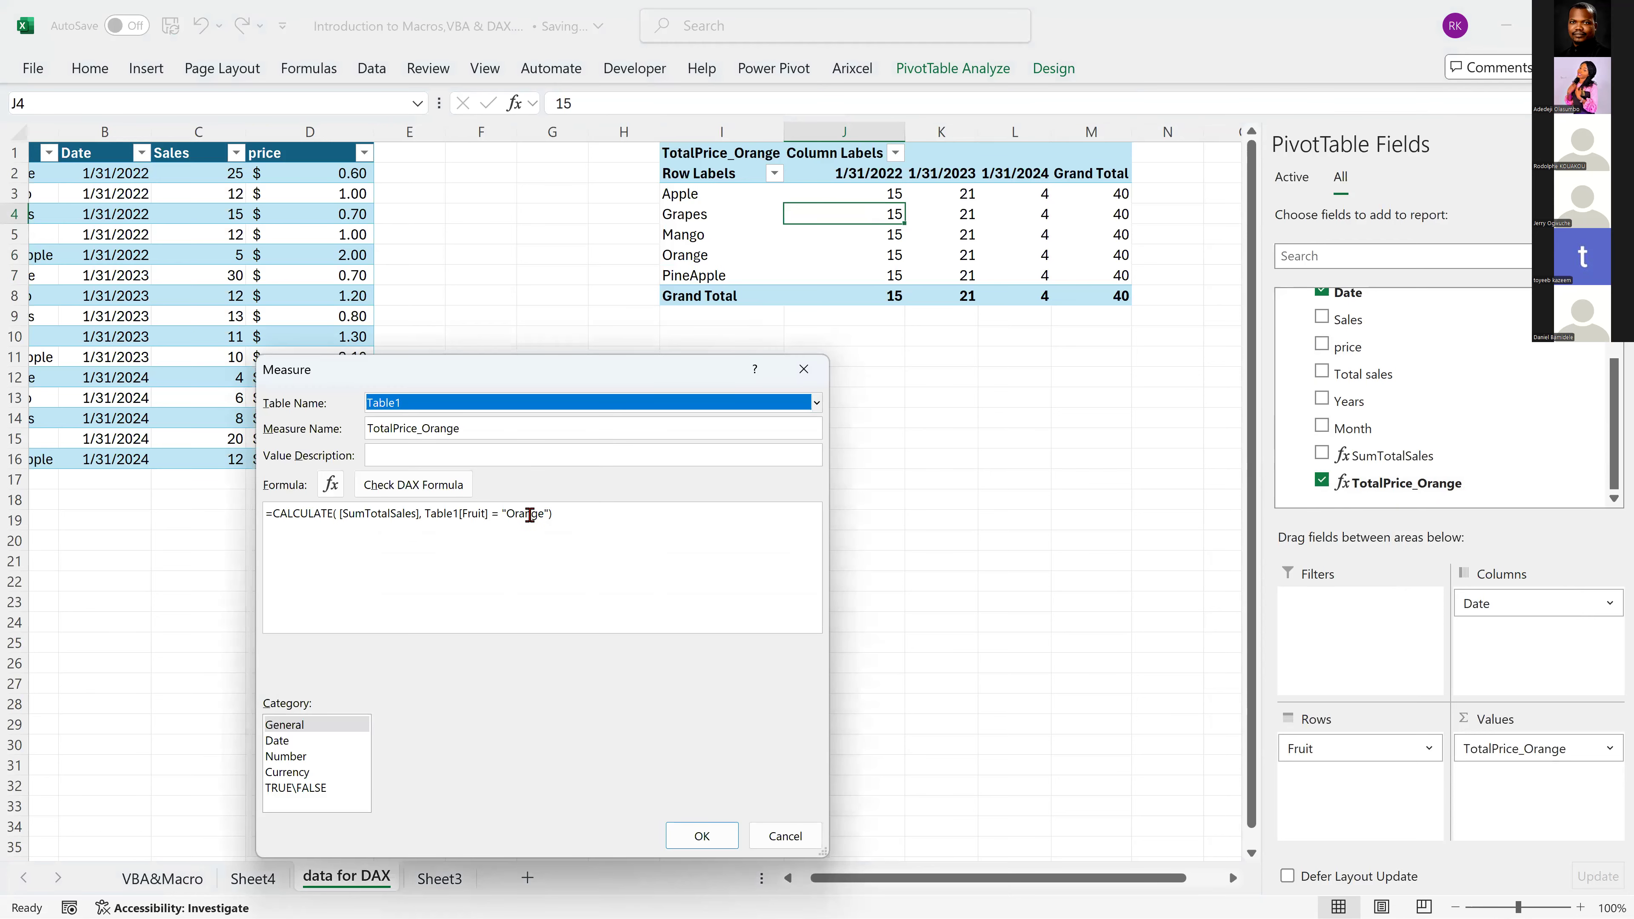
left_click_drag(552, 513, 430, 520)
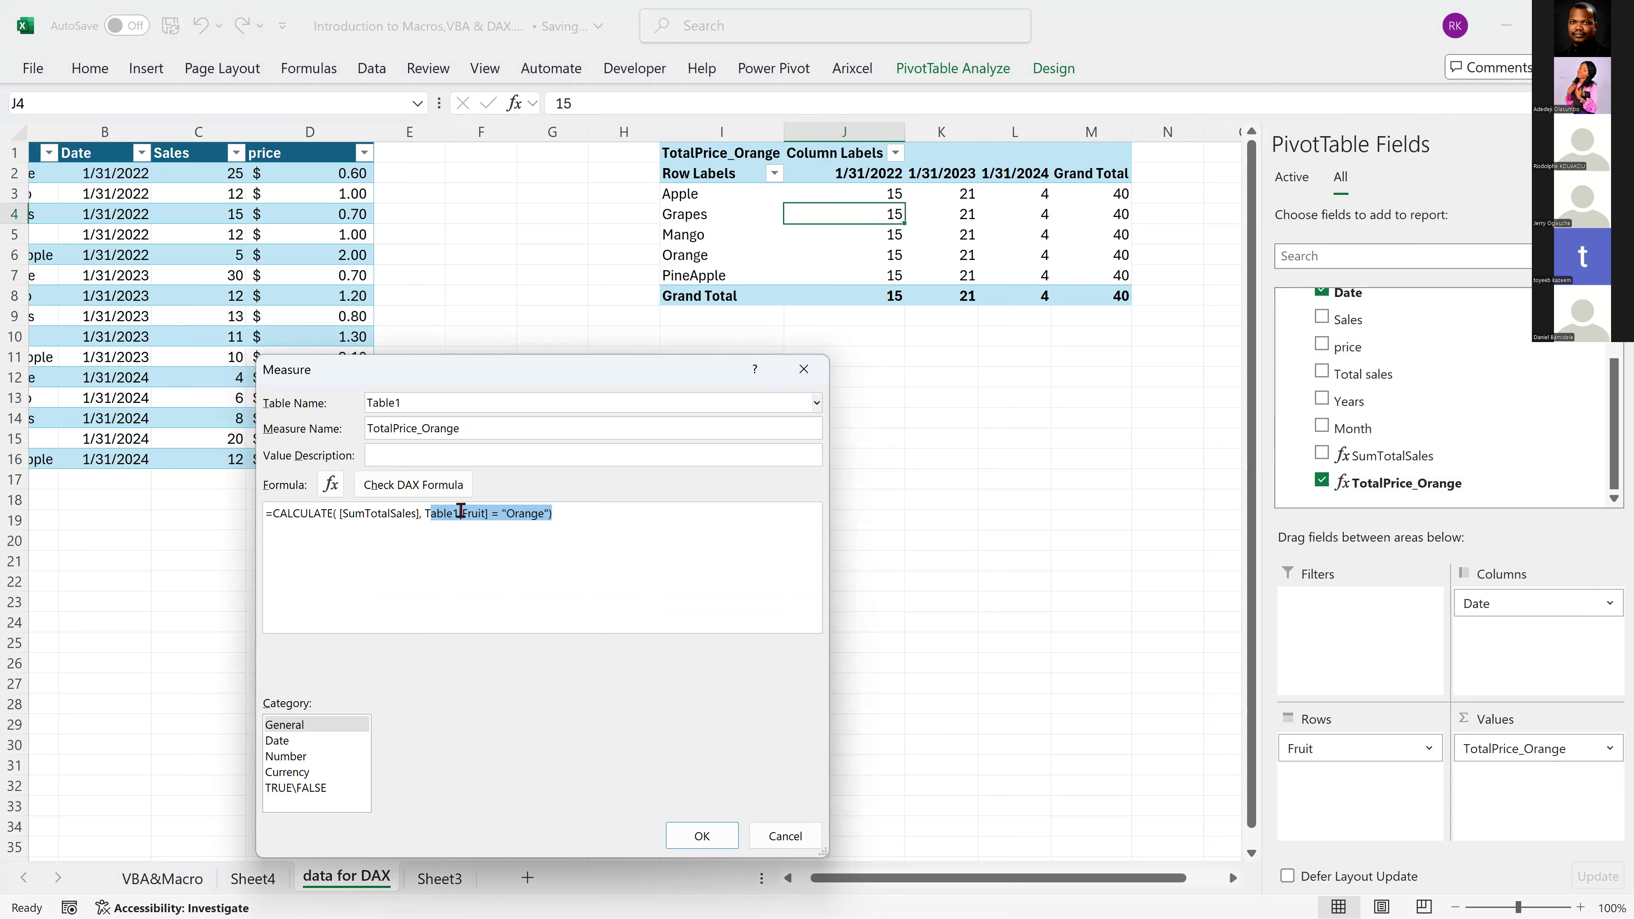
left_click(539, 515)
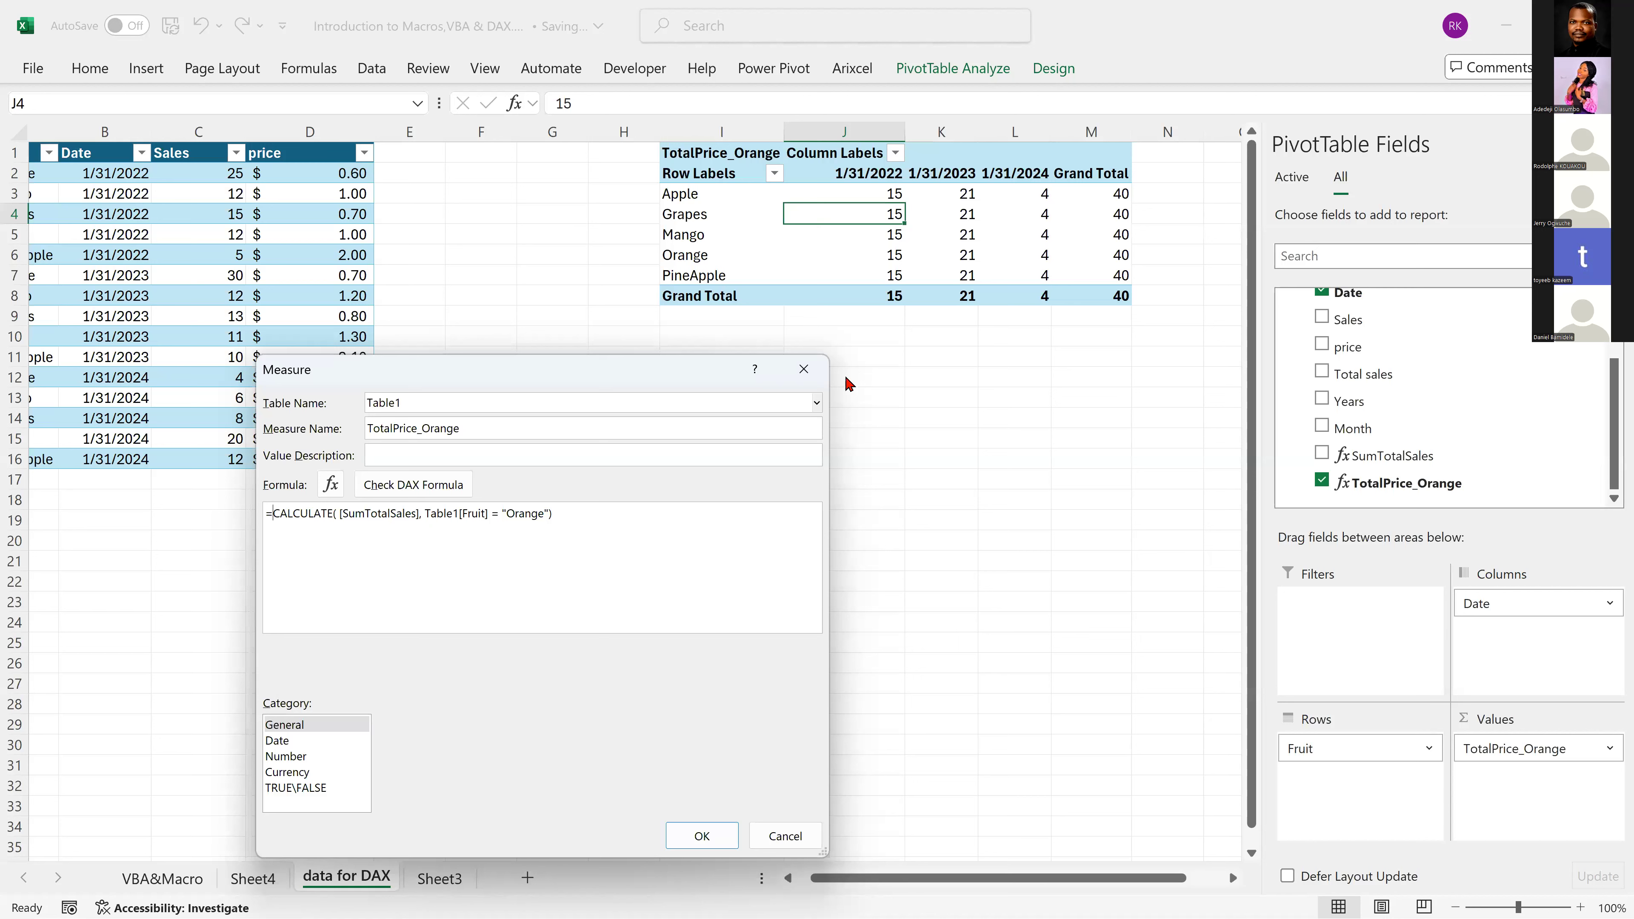
left_click_drag(552, 513, 274, 513)
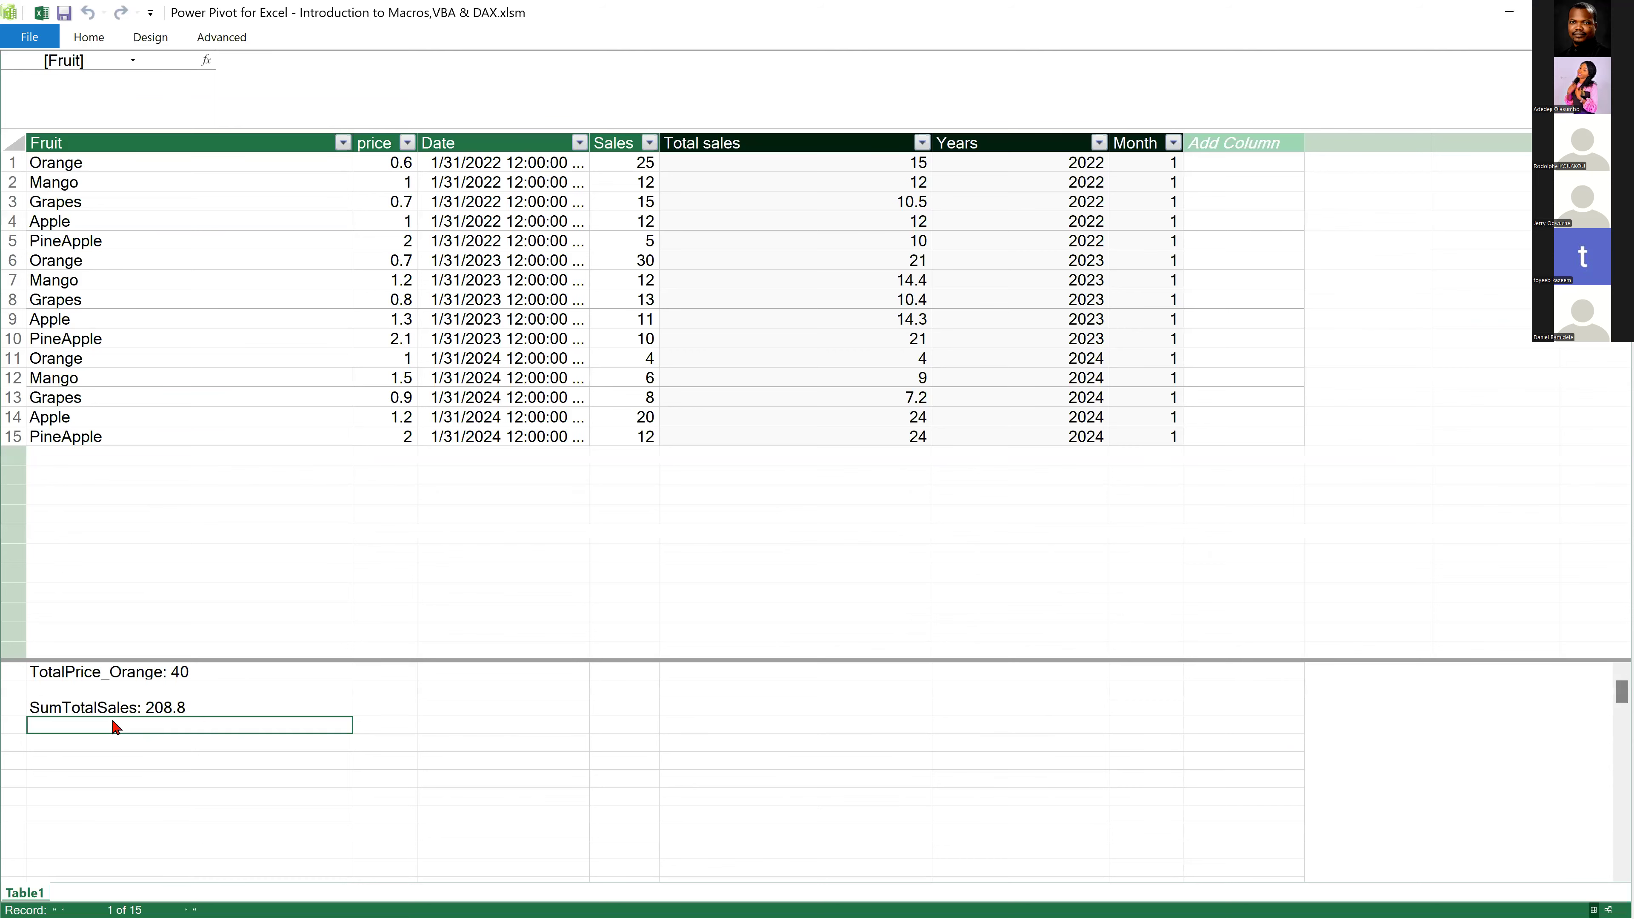
left_click(1508, 12)
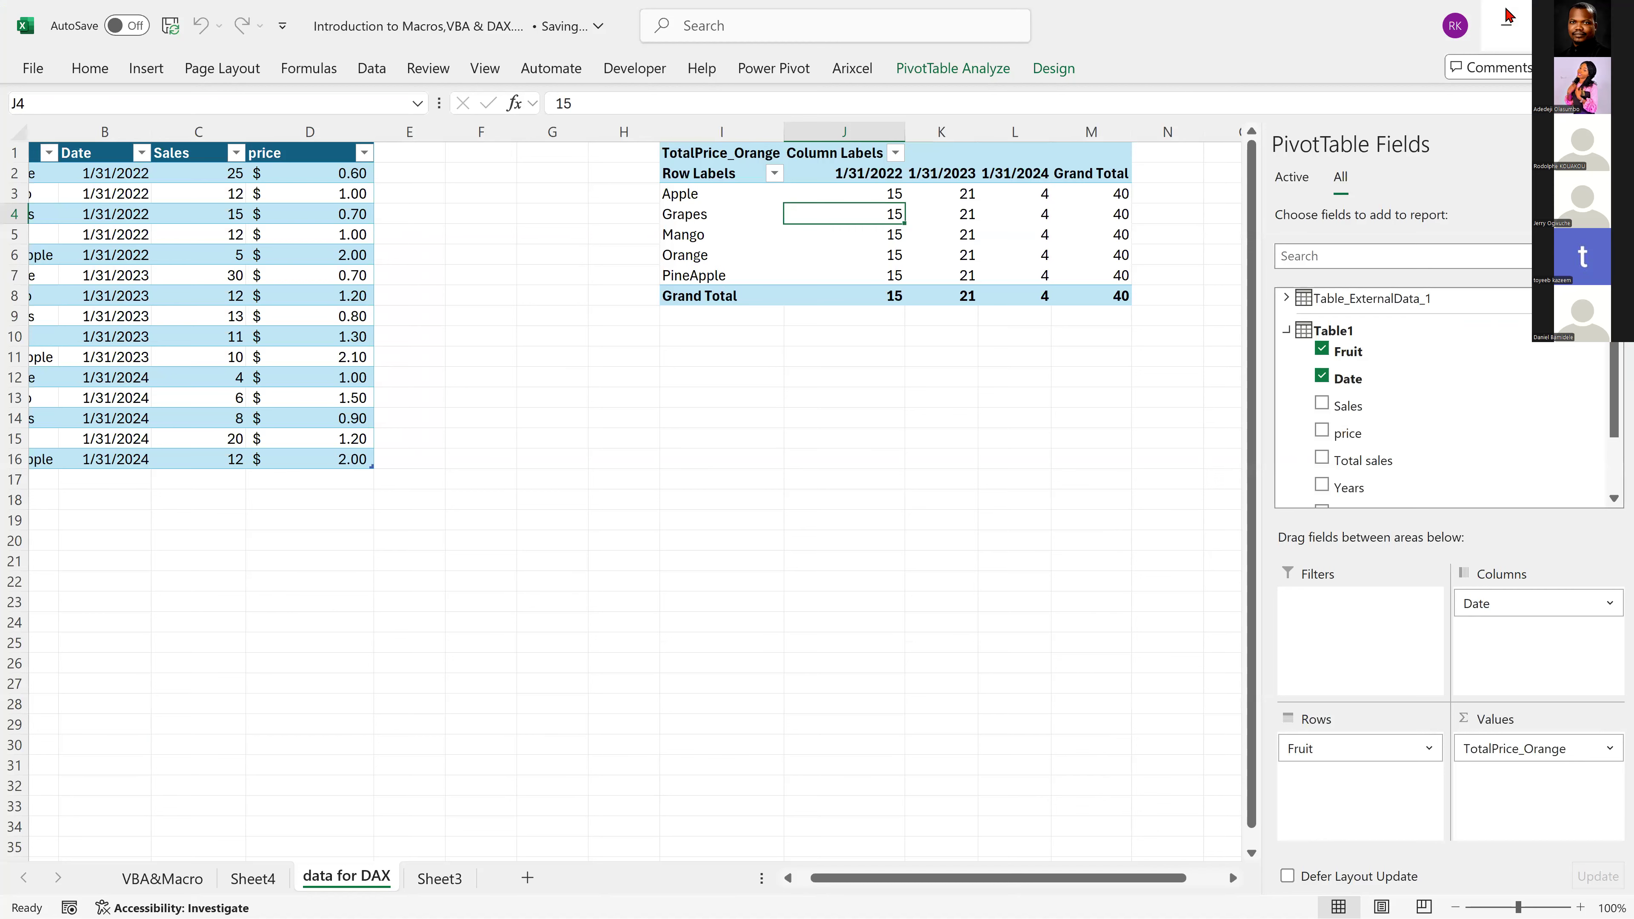
left_click(953, 68)
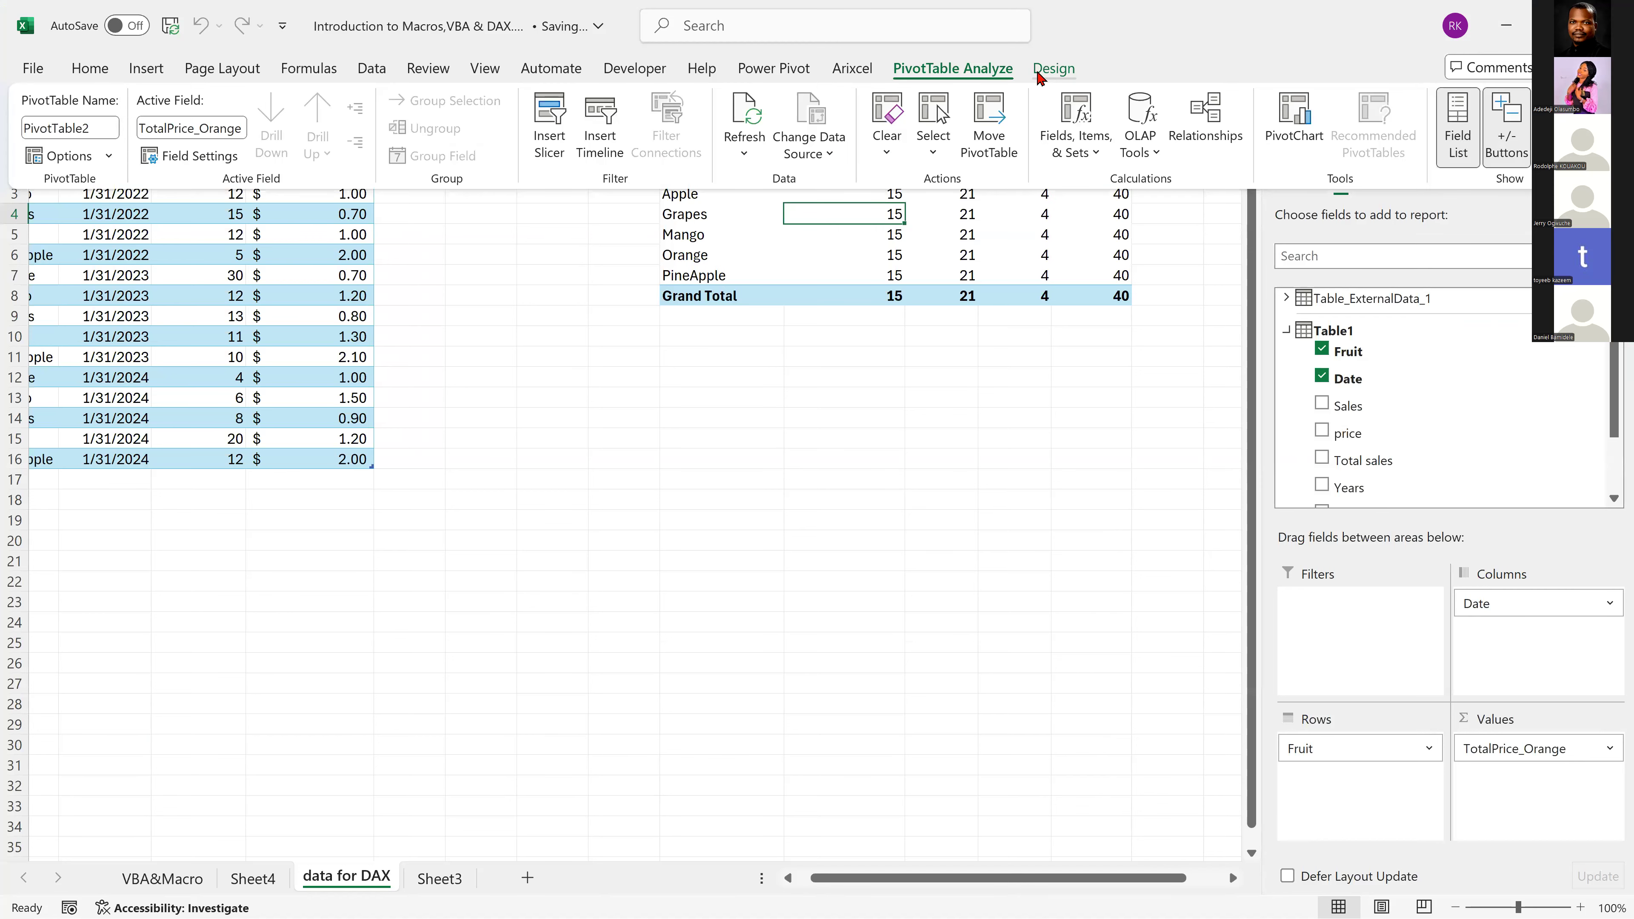
left_click(1287, 331)
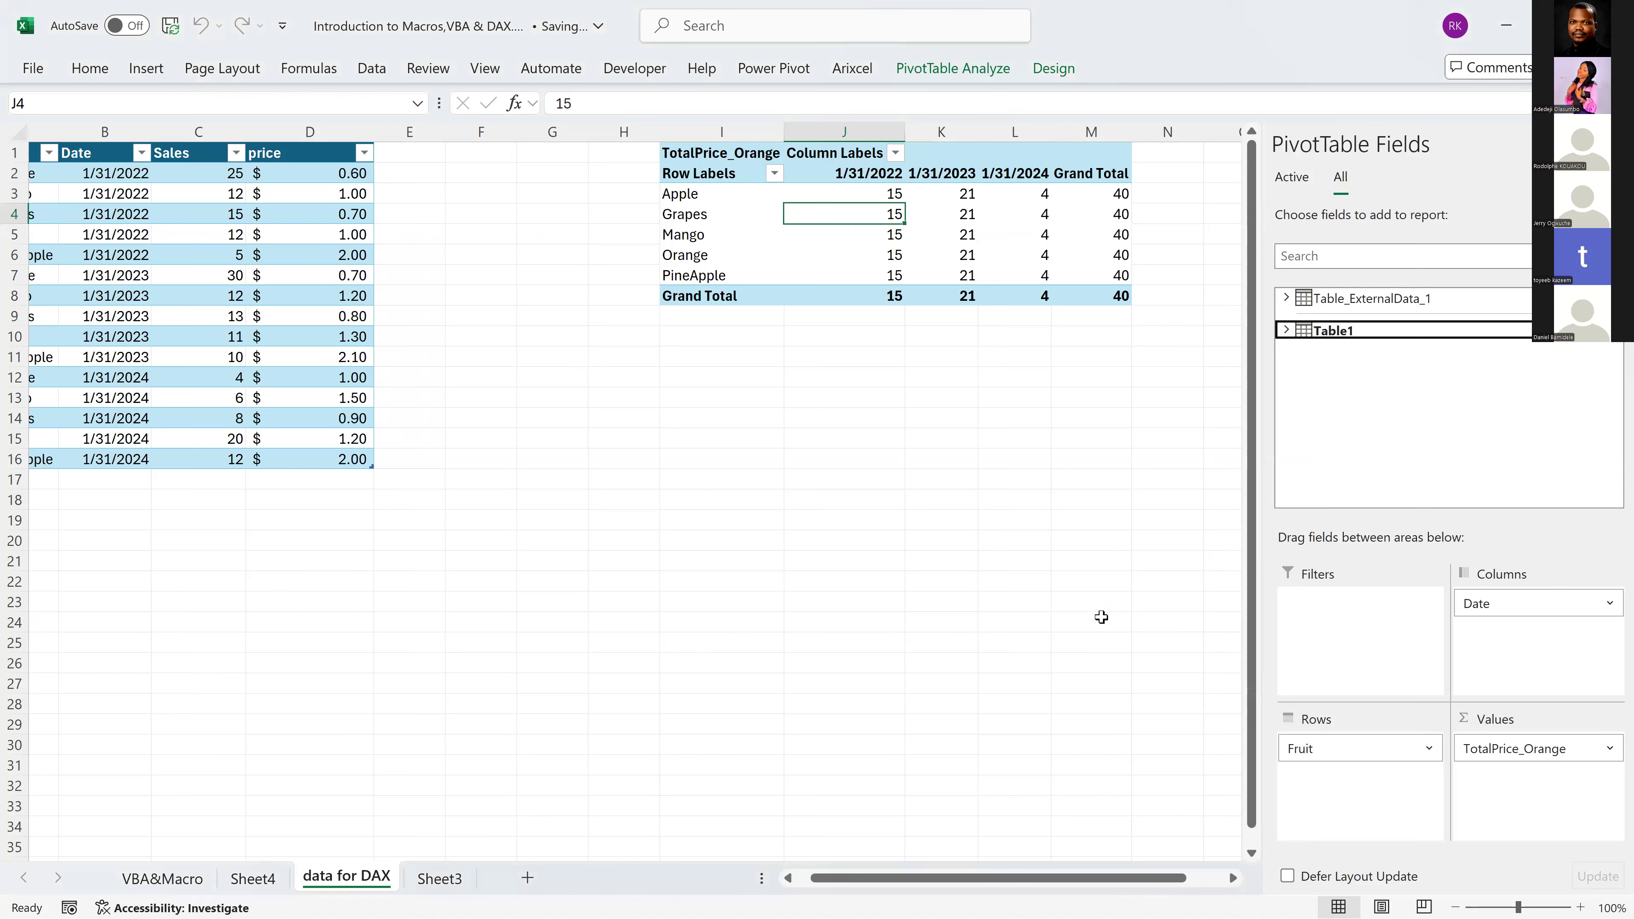
right_click(1345, 332)
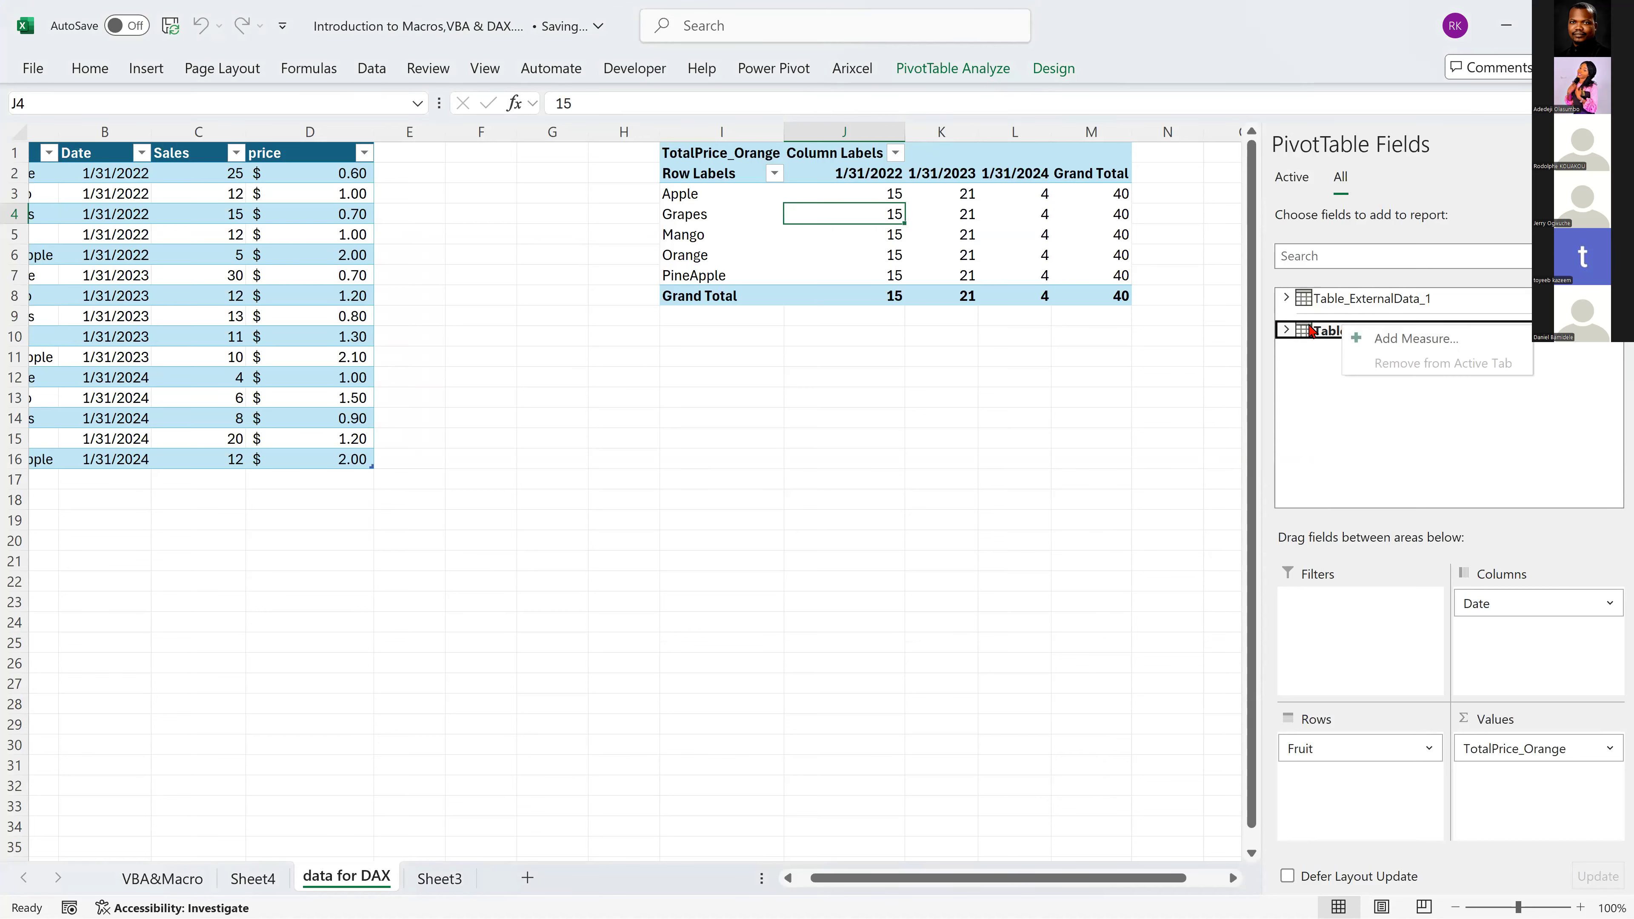
Switch to the Power Pivot window and examine the formula of the SumTotalSales measure.
mouse_move(634, 911)
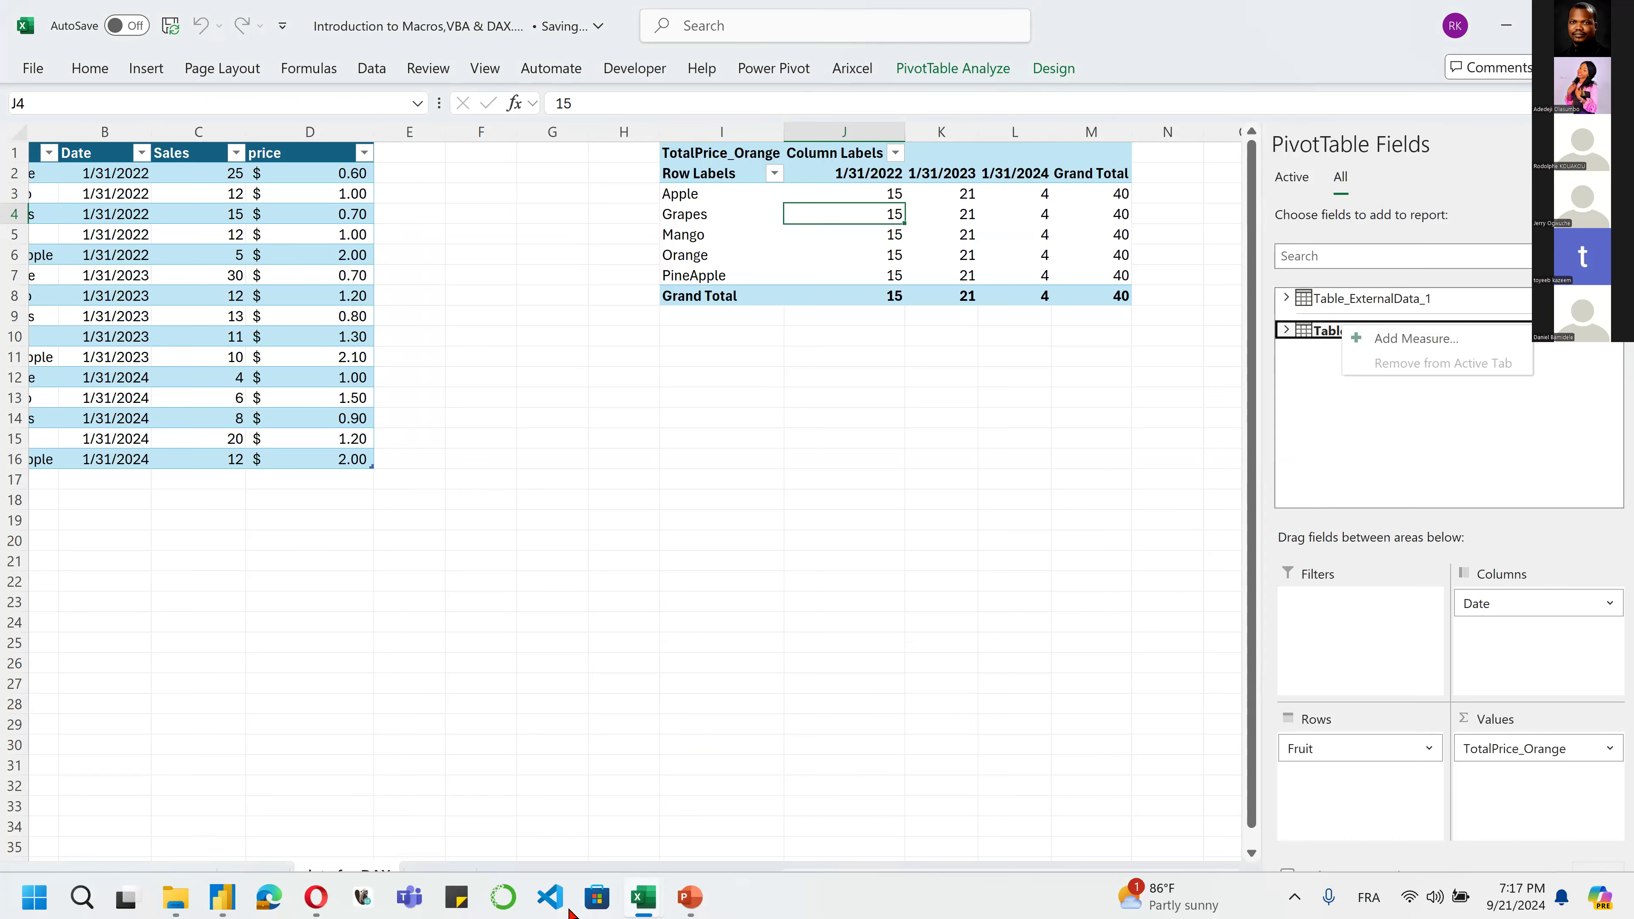
left_click(627, 911)
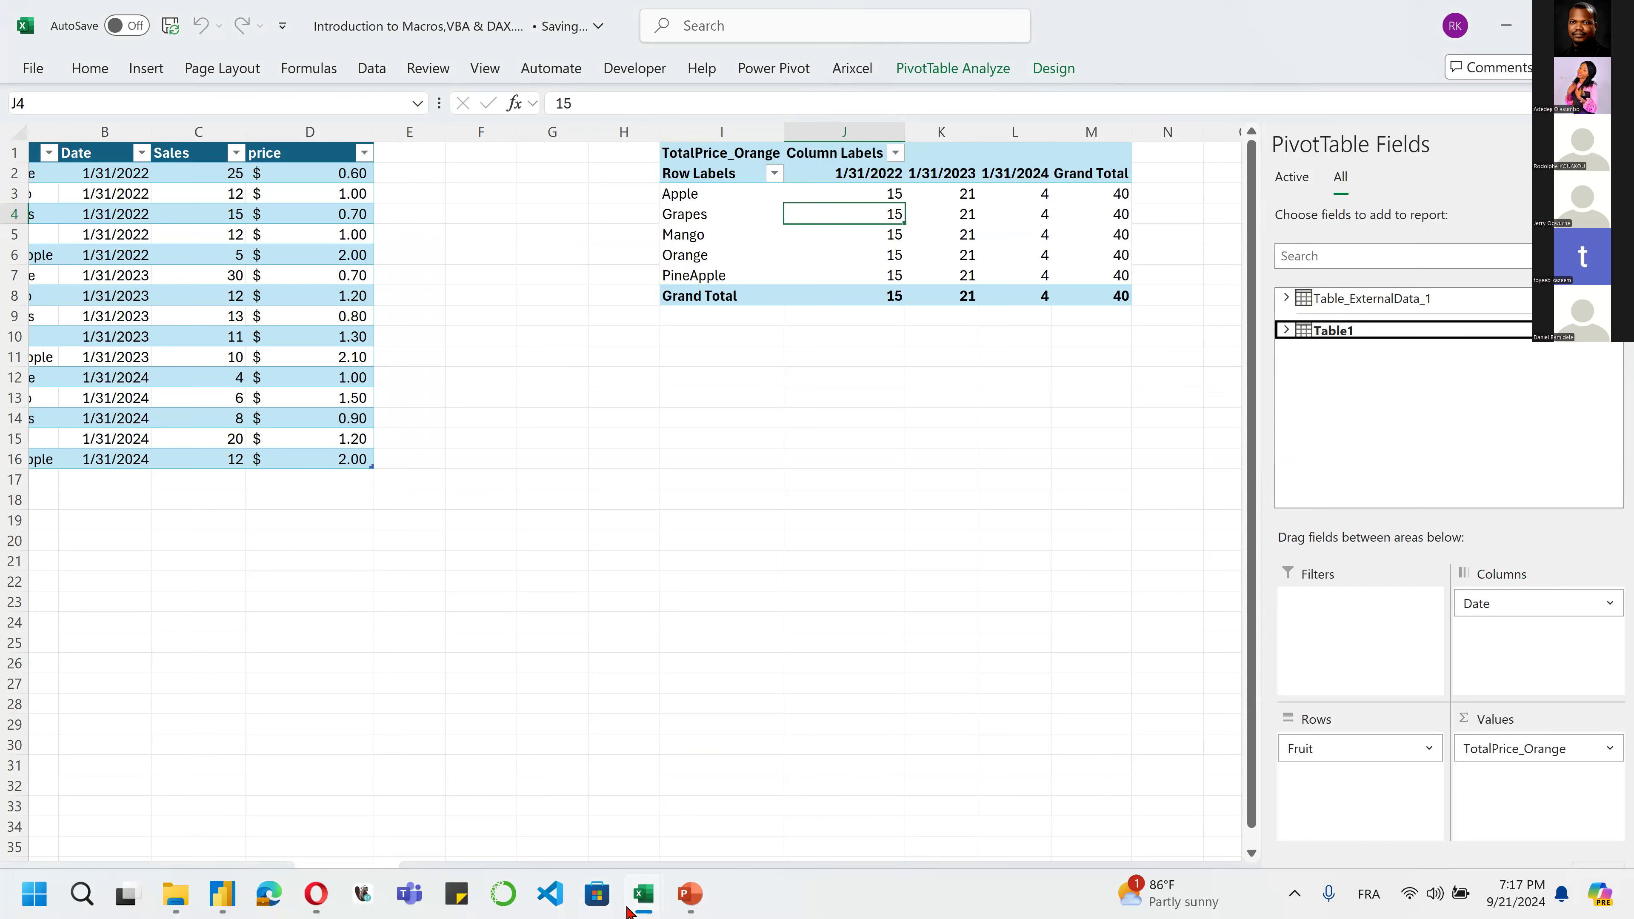
left_click(634, 902)
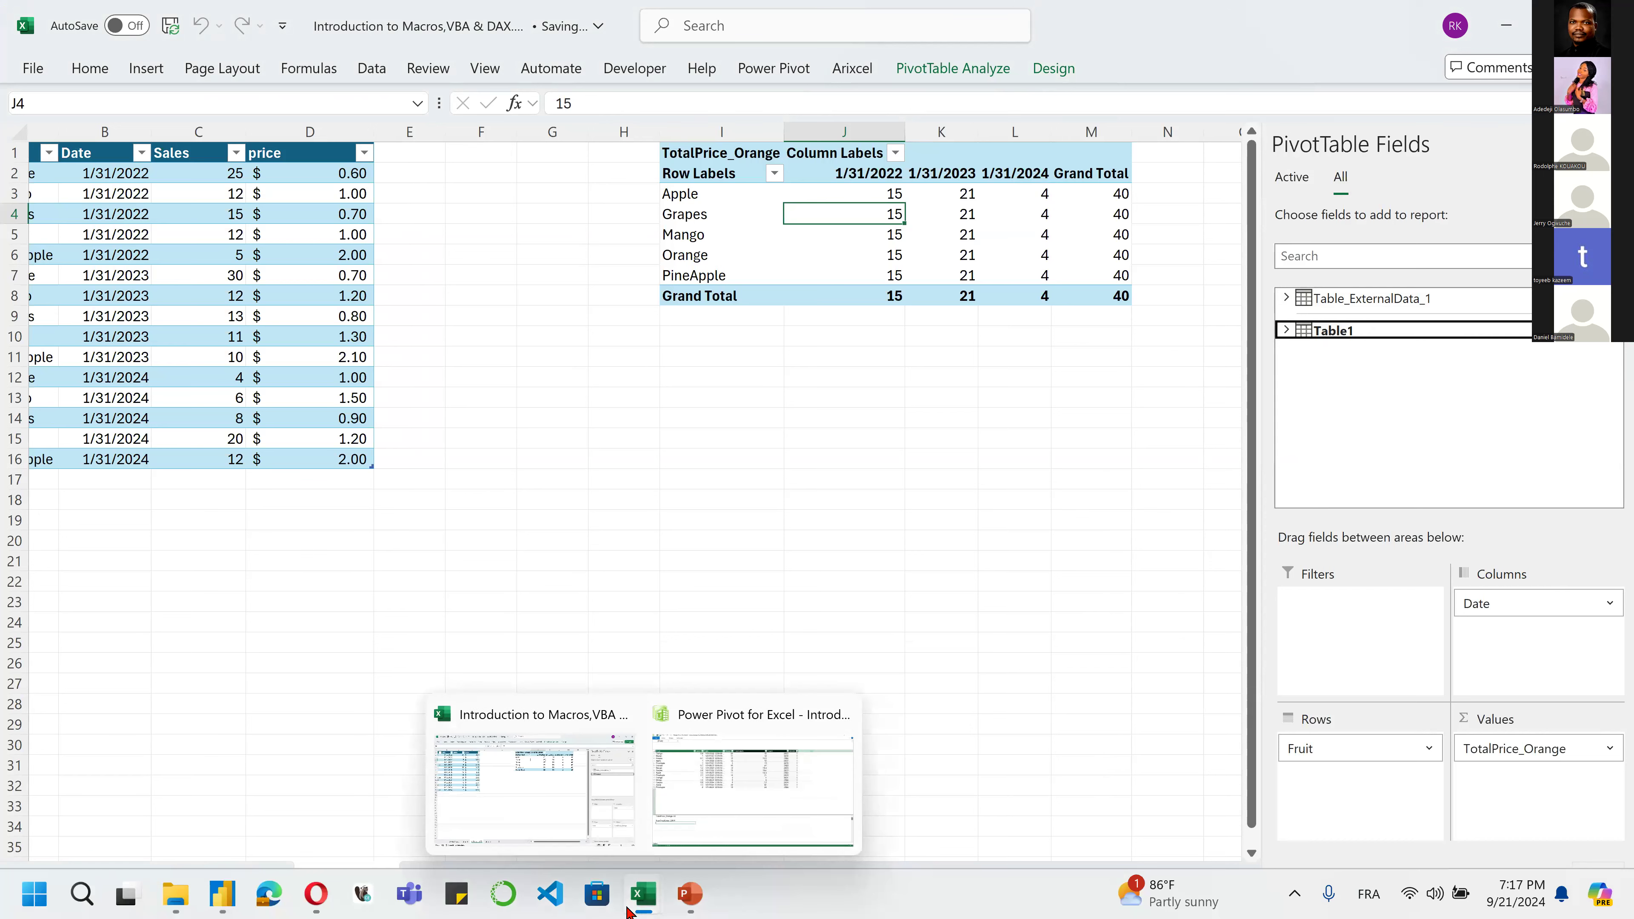
left_click(726, 814)
left_click(190, 707)
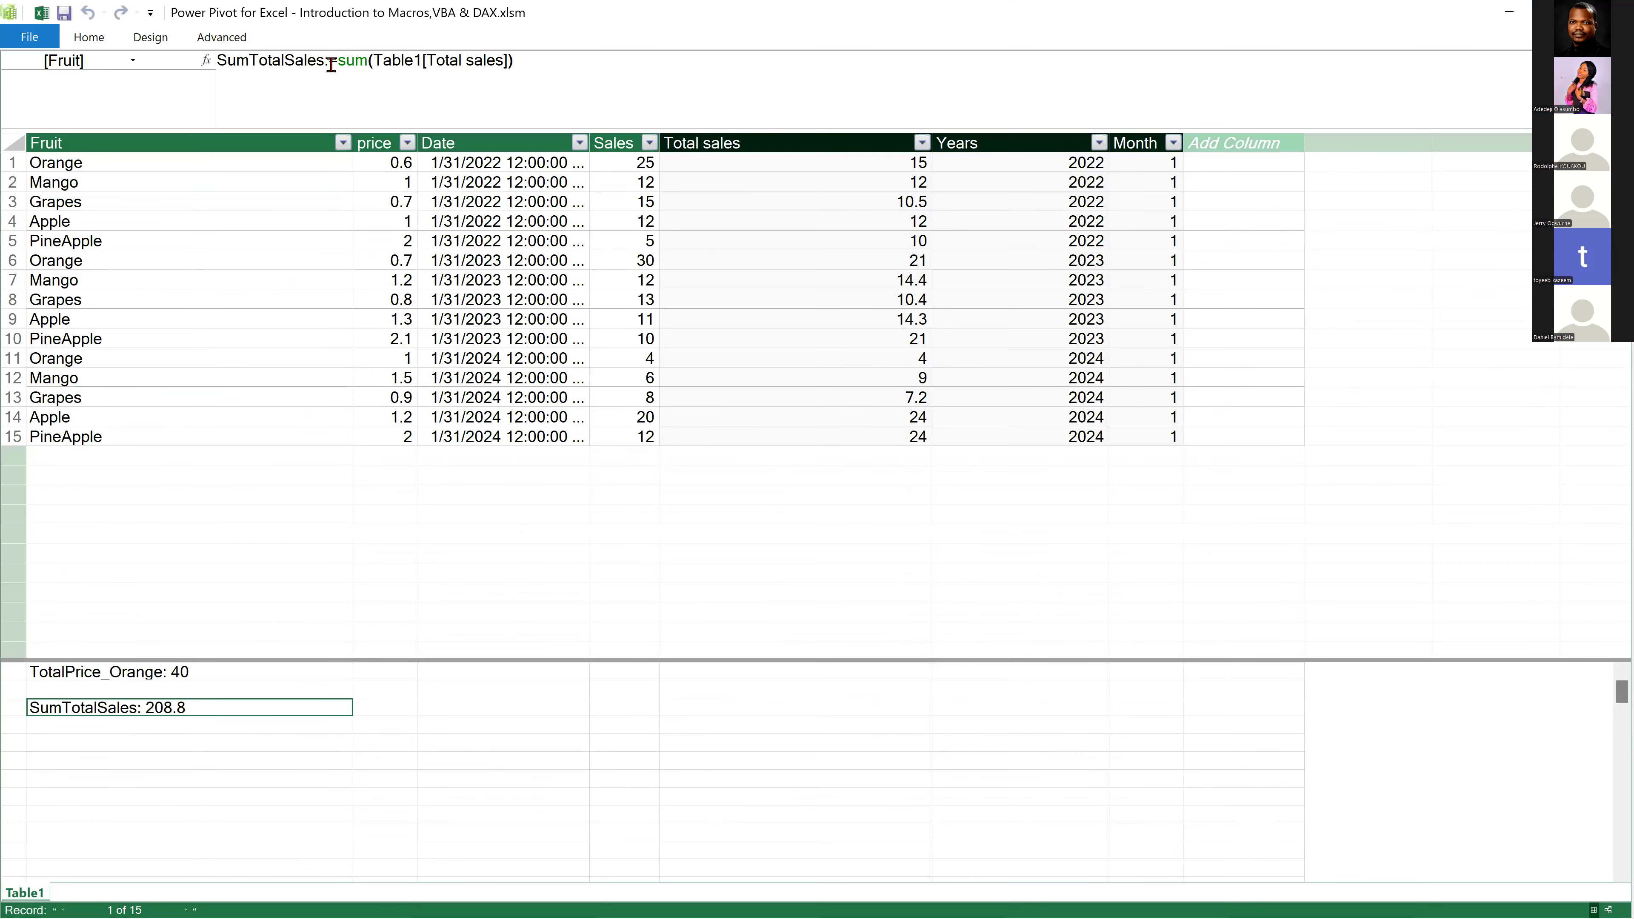
left_click_drag(222, 59, 595, 57)
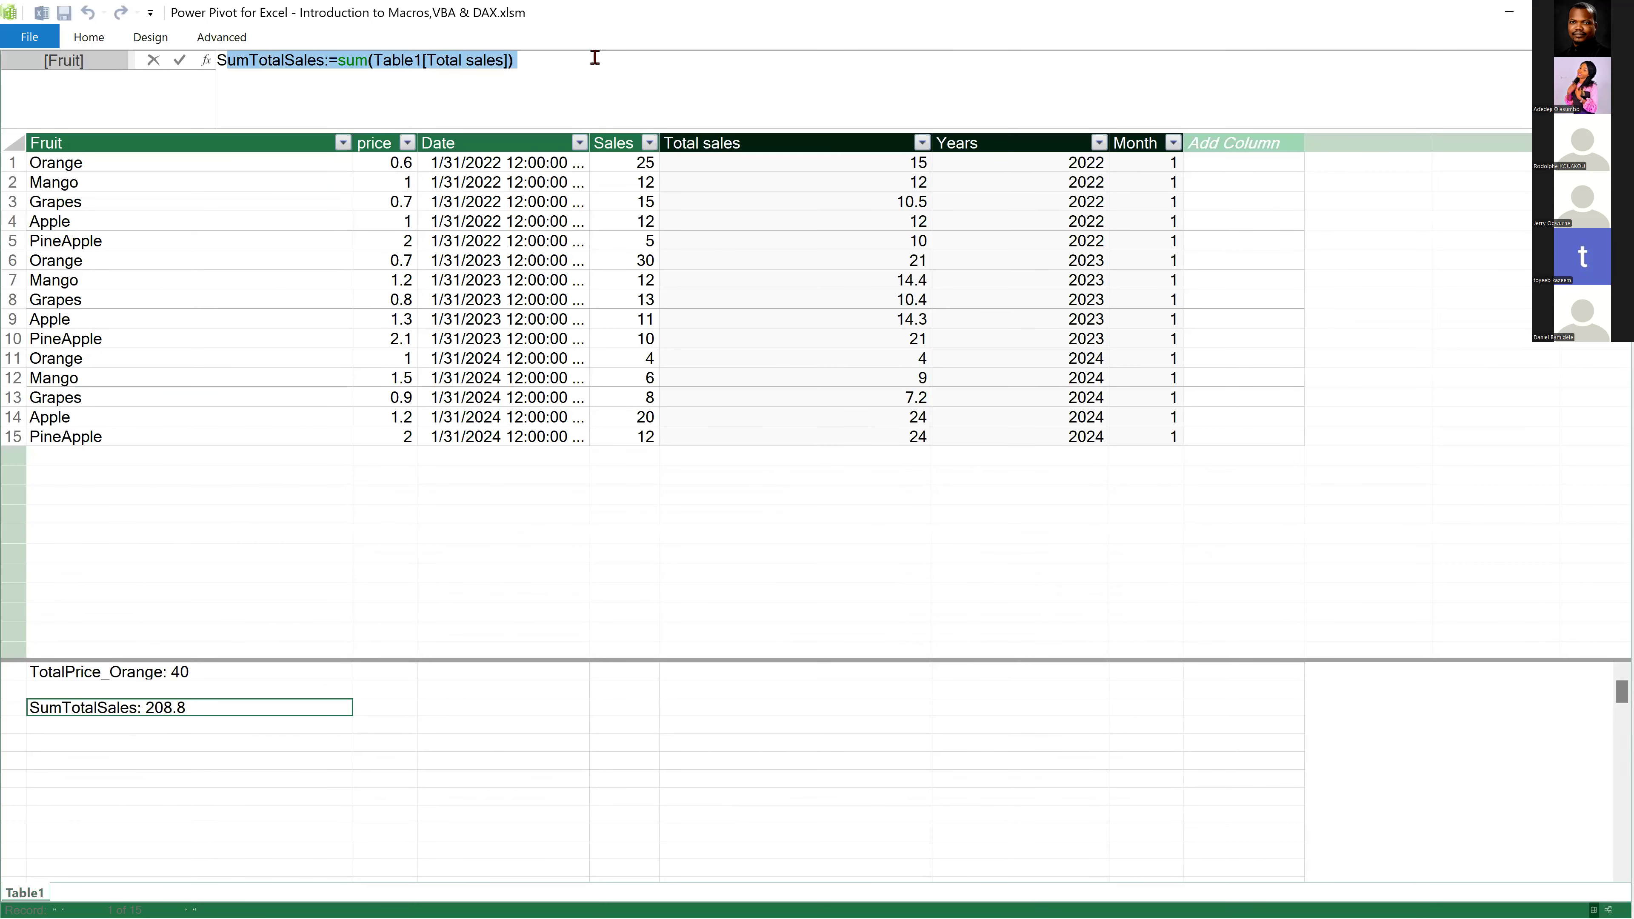
Return to the workbook, open the TotalPrice_Orange measure's definition and examine its name and CALCULATE formula.
left_click(328, 61)
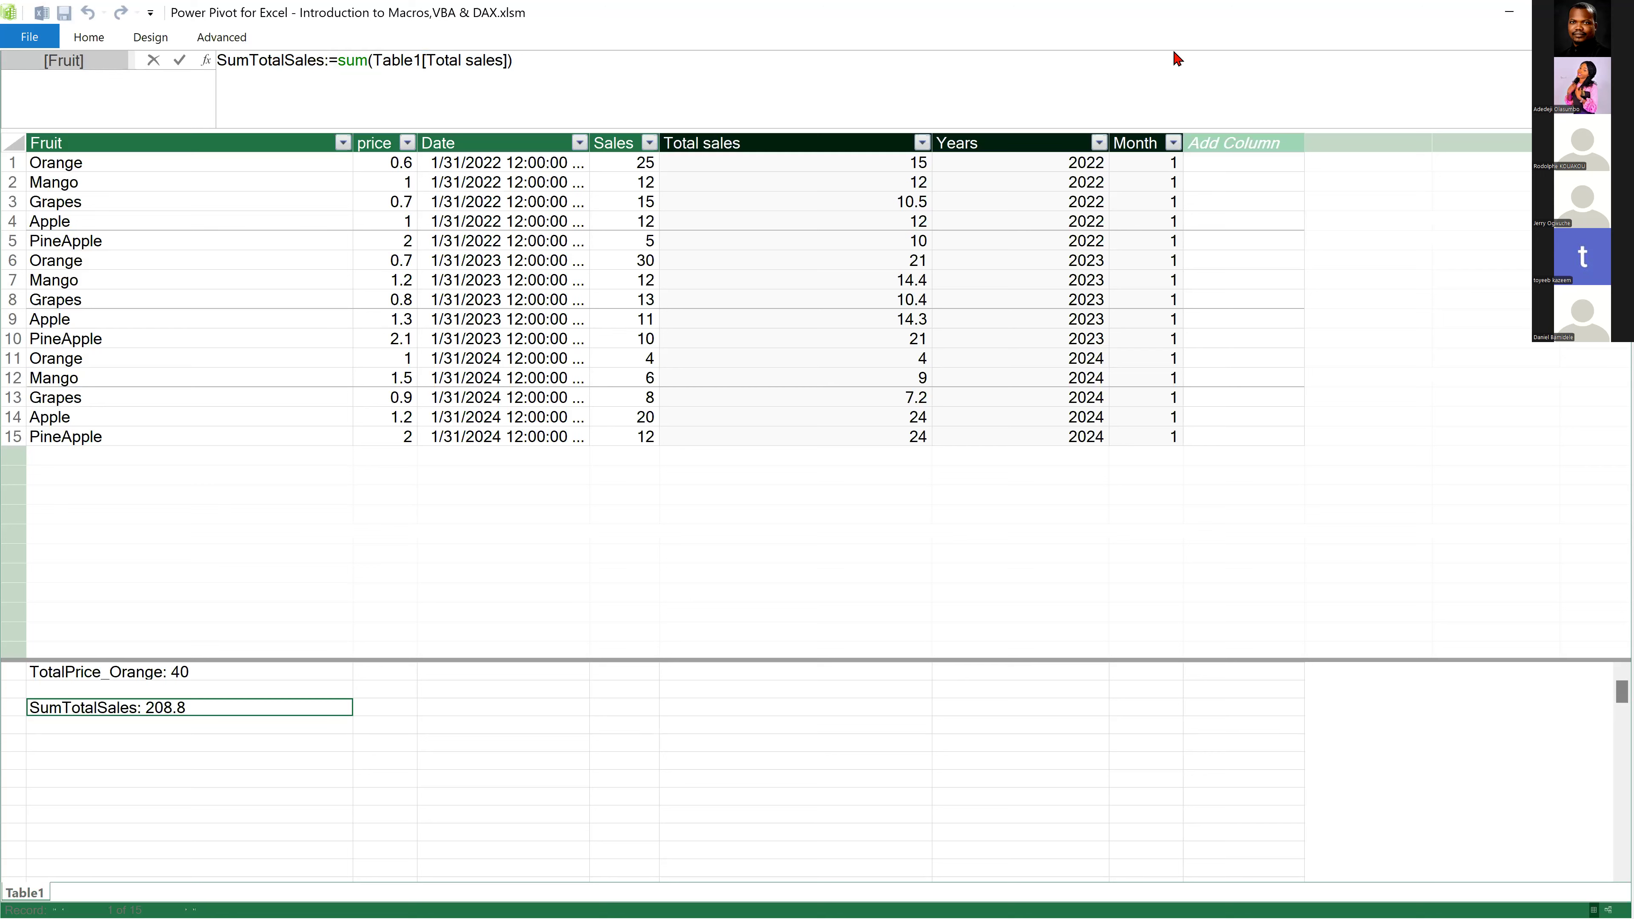
left_click(1517, 16)
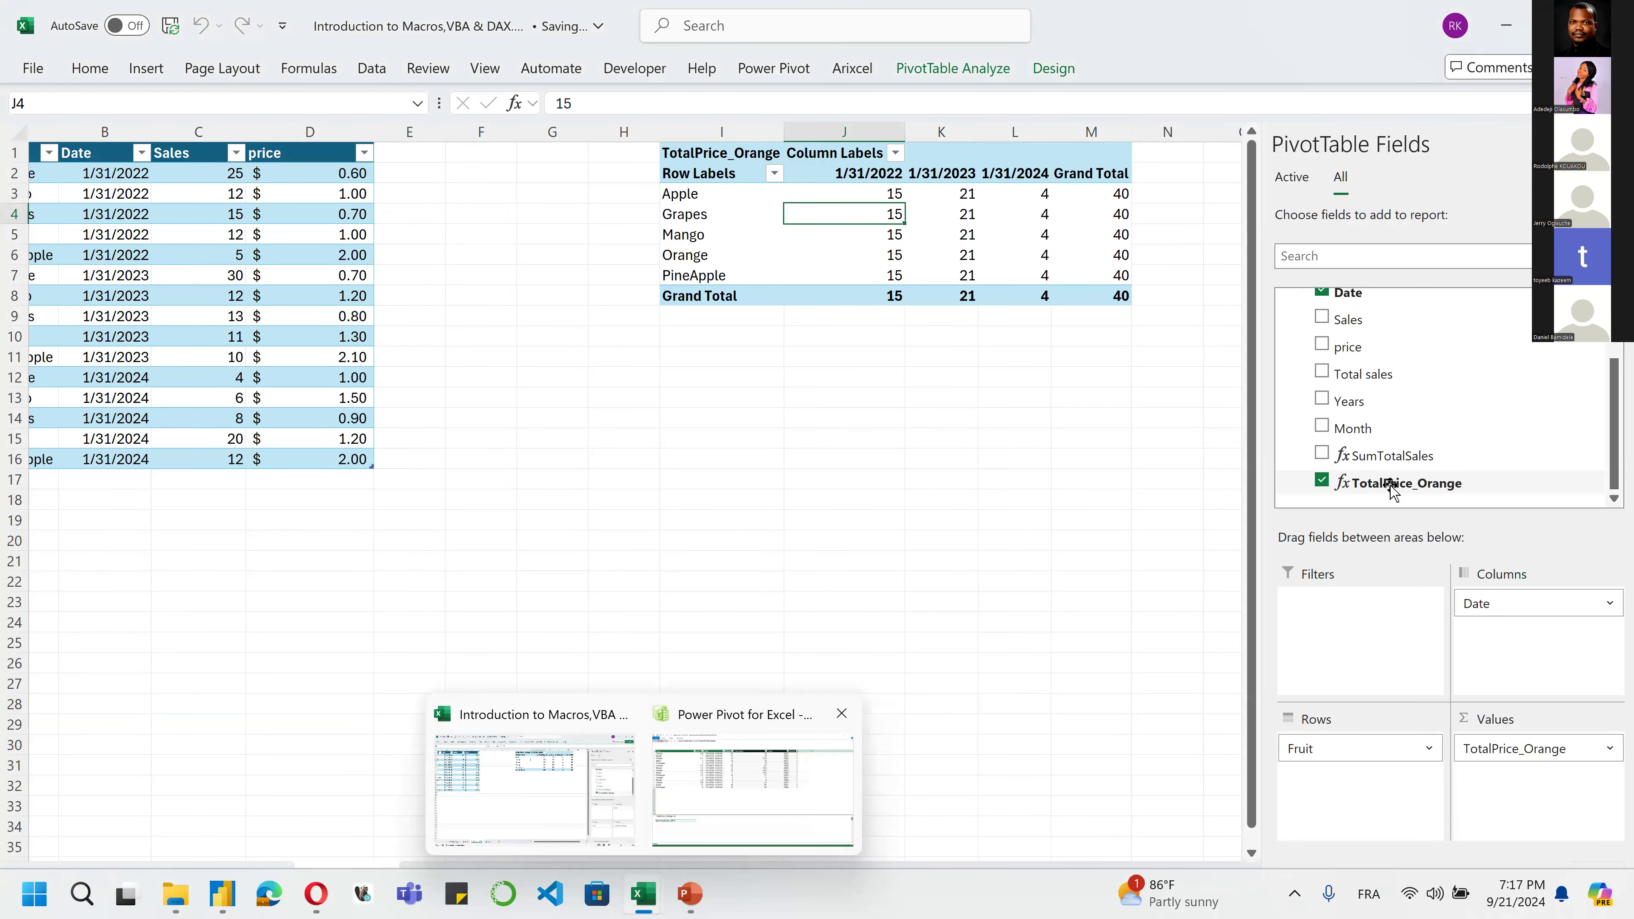
right_click(1390, 484)
left_click(1440, 500)
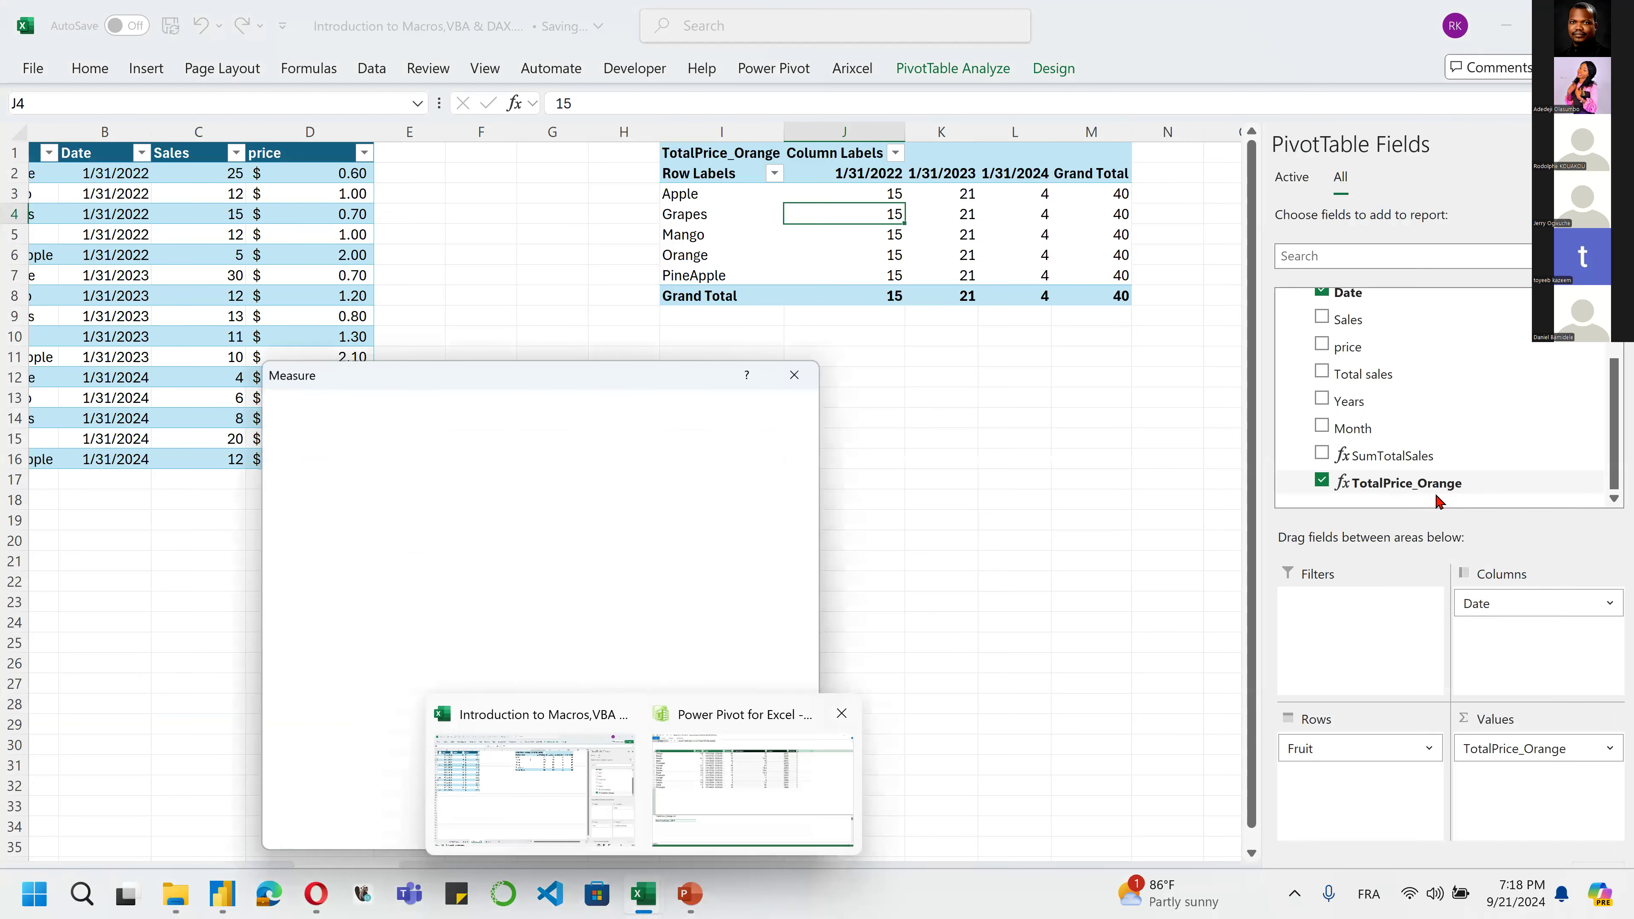
left_click(275, 513)
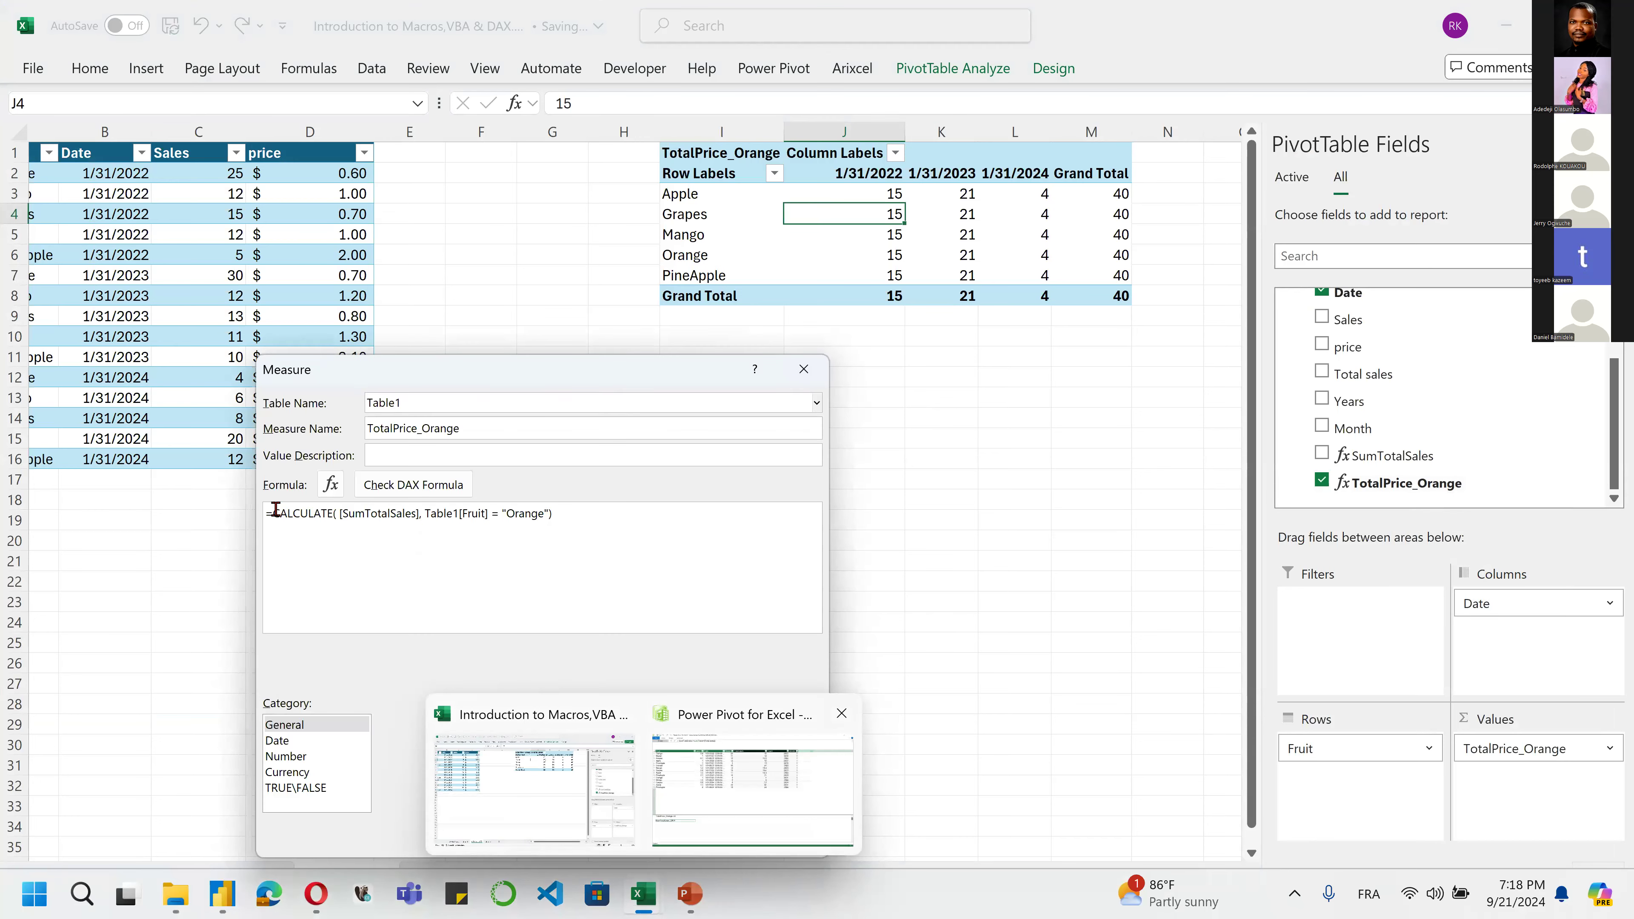
left_click_drag(484, 428, 330, 430)
left_click(587, 543)
Check the SumTotalSales formula in the Power Pivot window, and dismiss the TotalPrice_Orange measure definition without changes.
left_click(740, 765)
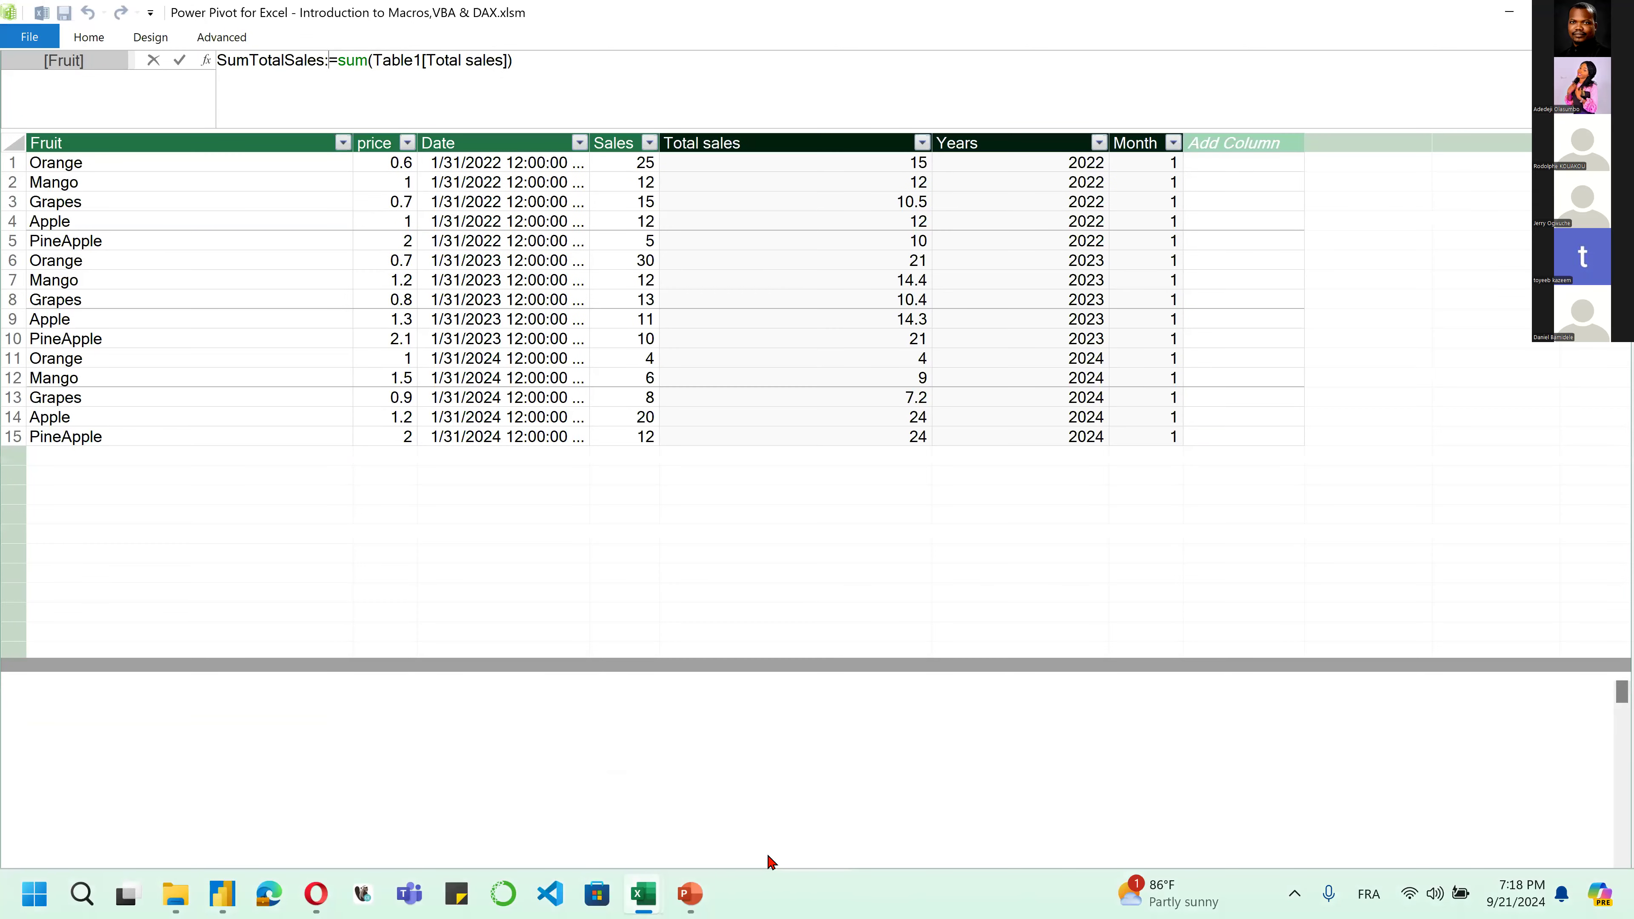
left_click(1510, 12)
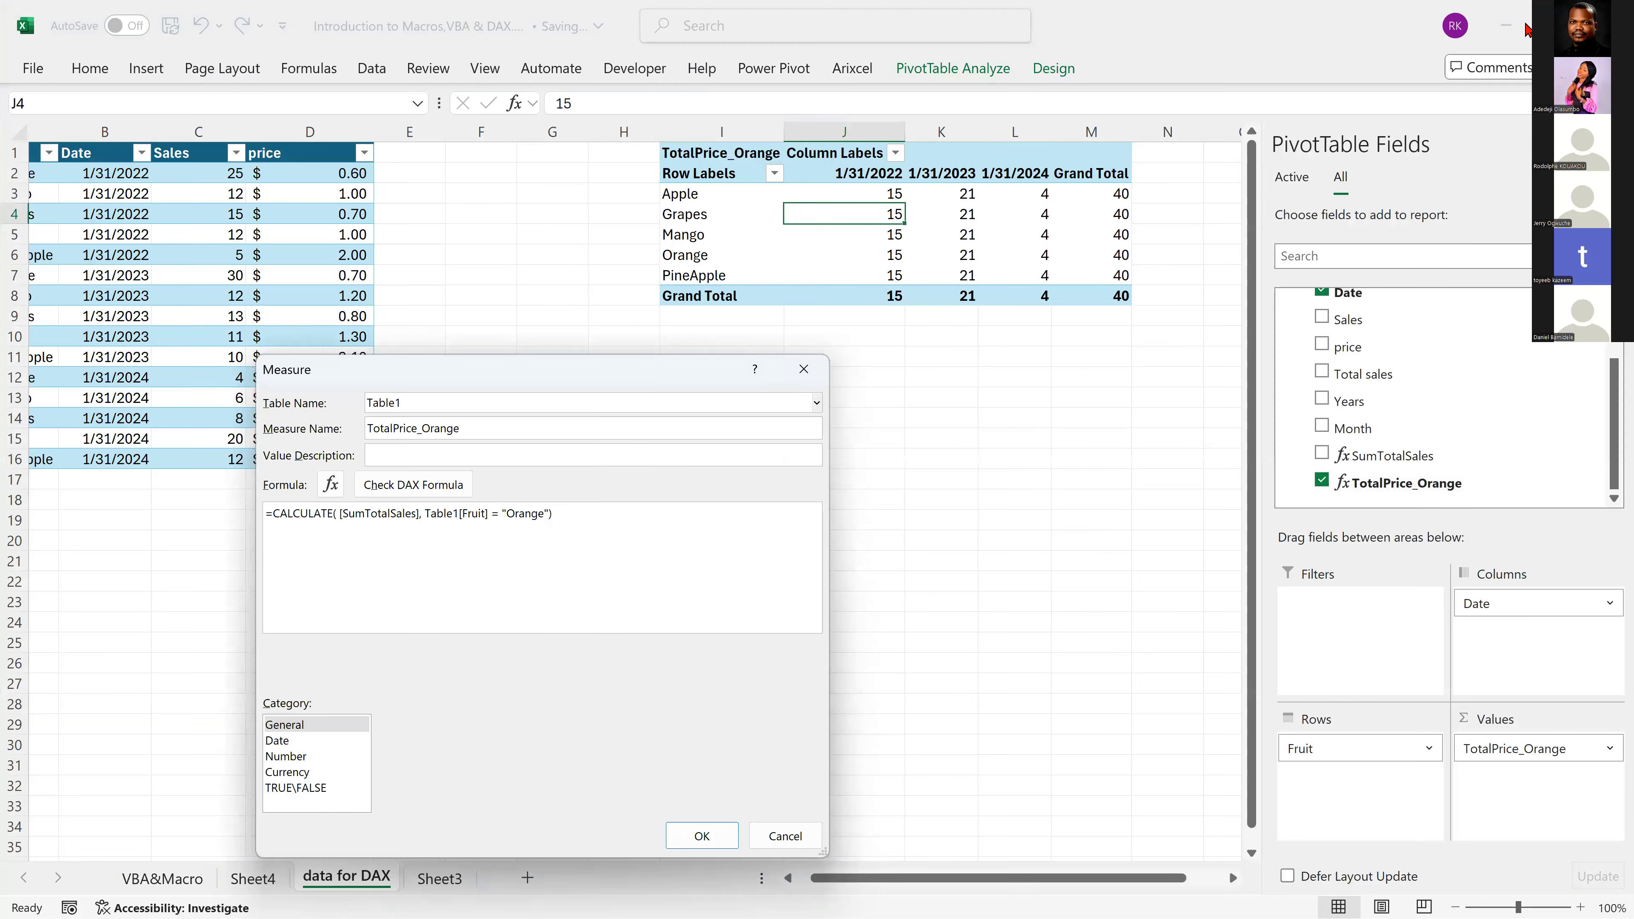
left_click(786, 835)
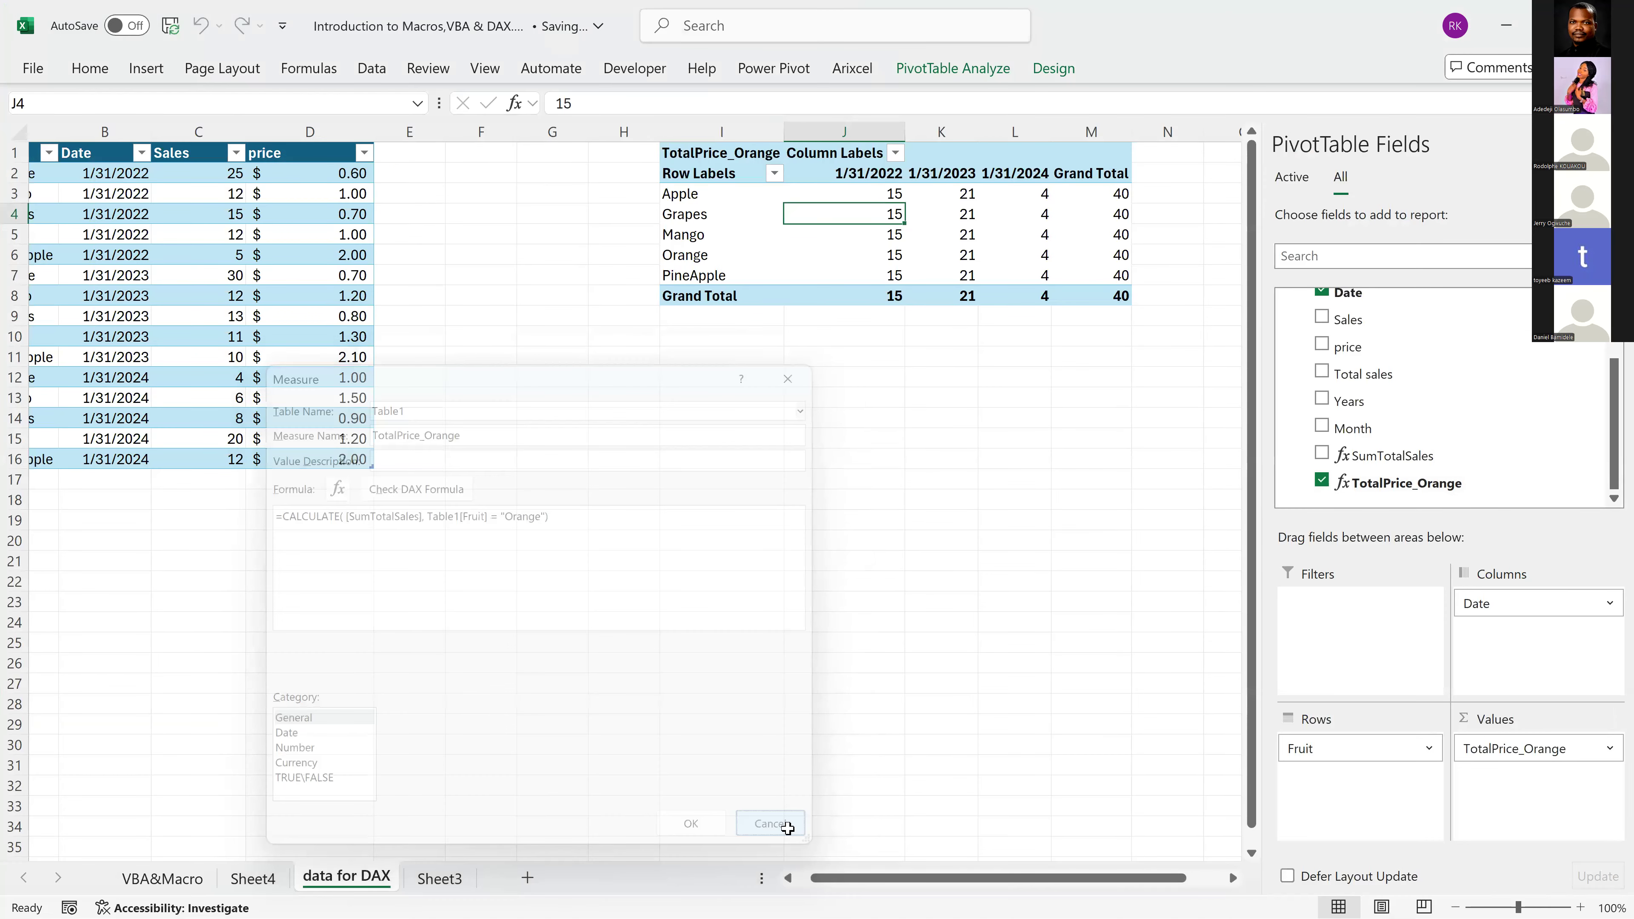
Switch to the PowerPoint presentation and display its Q&A slide as a full-screen slide show.
left_click(688, 907)
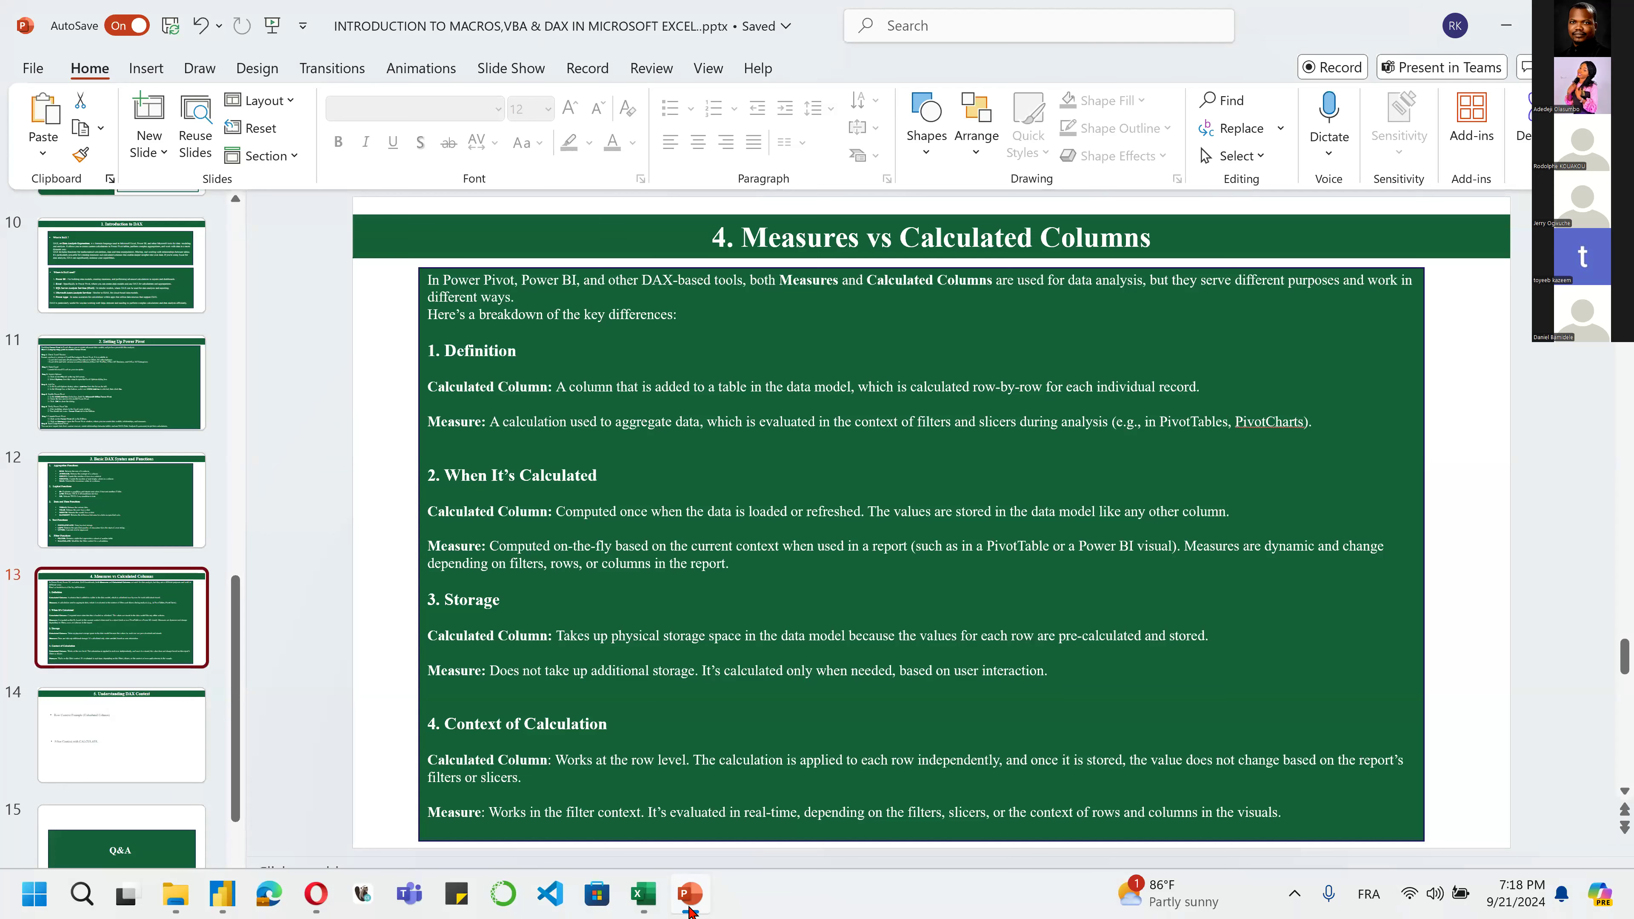
left_click(1408, 903)
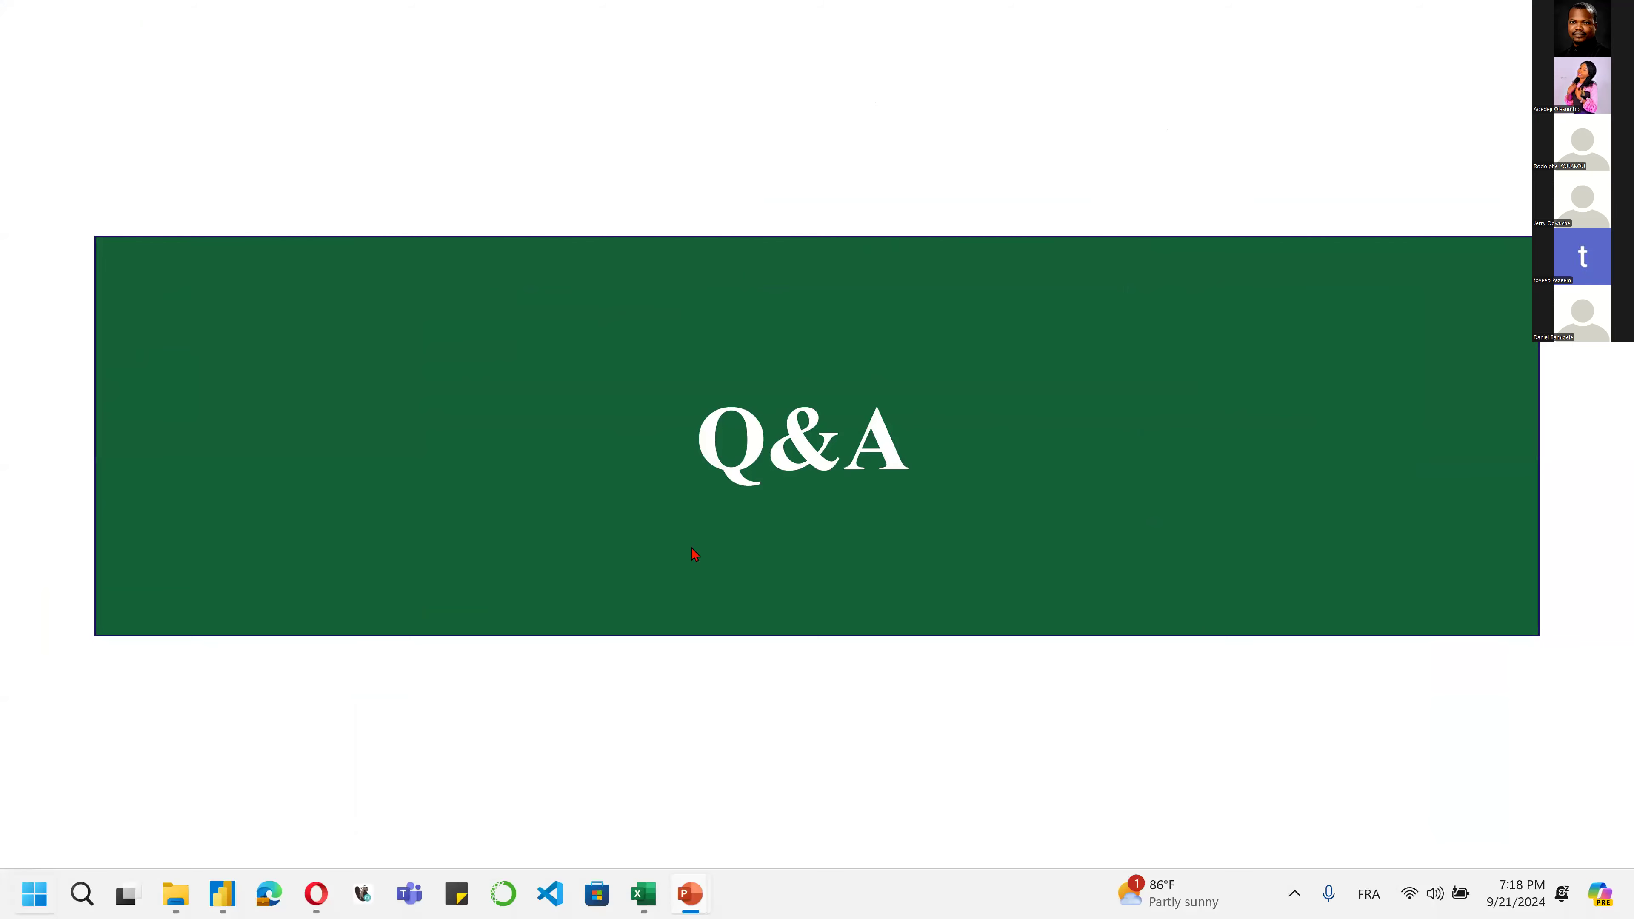
Leave the slide show and switch to the Zoom meeting open in the Opera browser.
key("super")
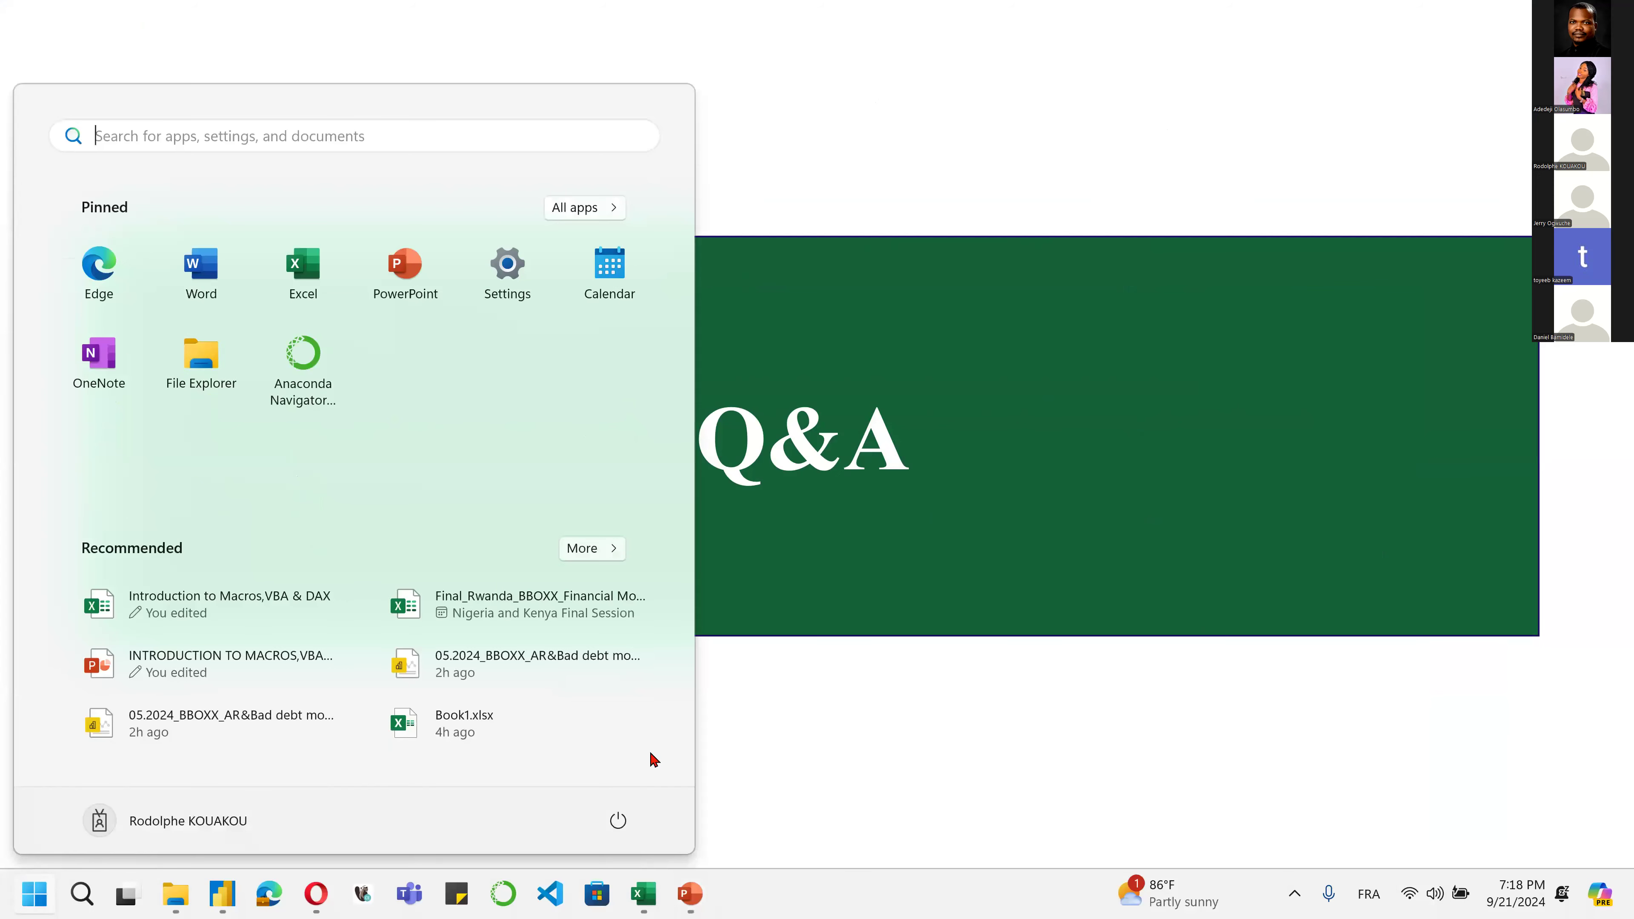
mouse_move(315, 914)
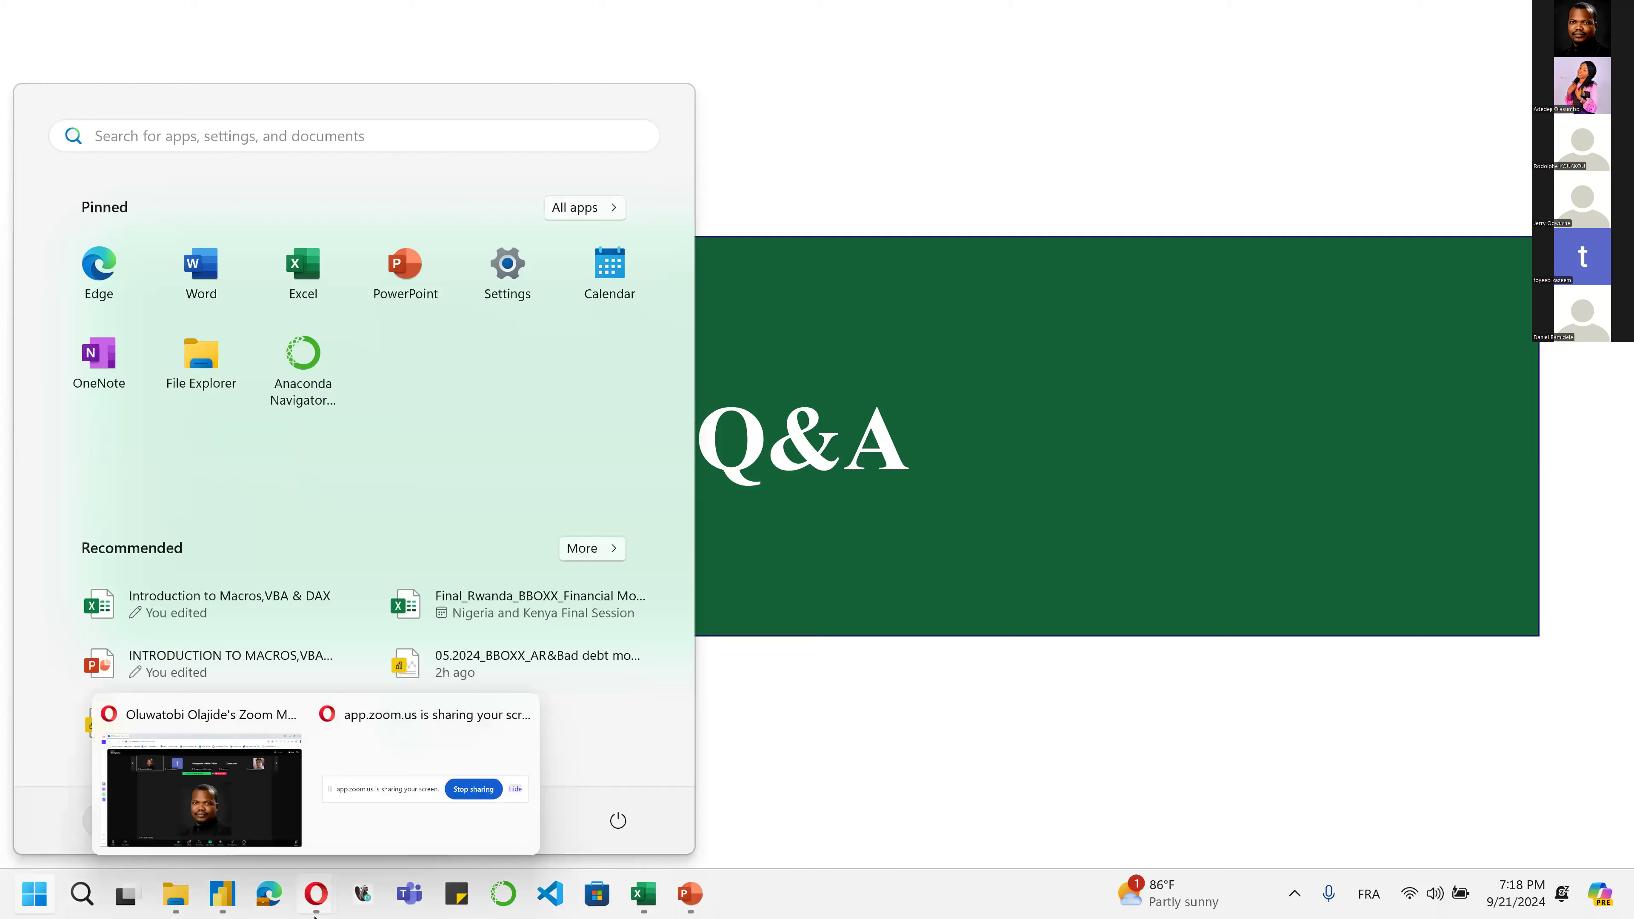
left_click(316, 914)
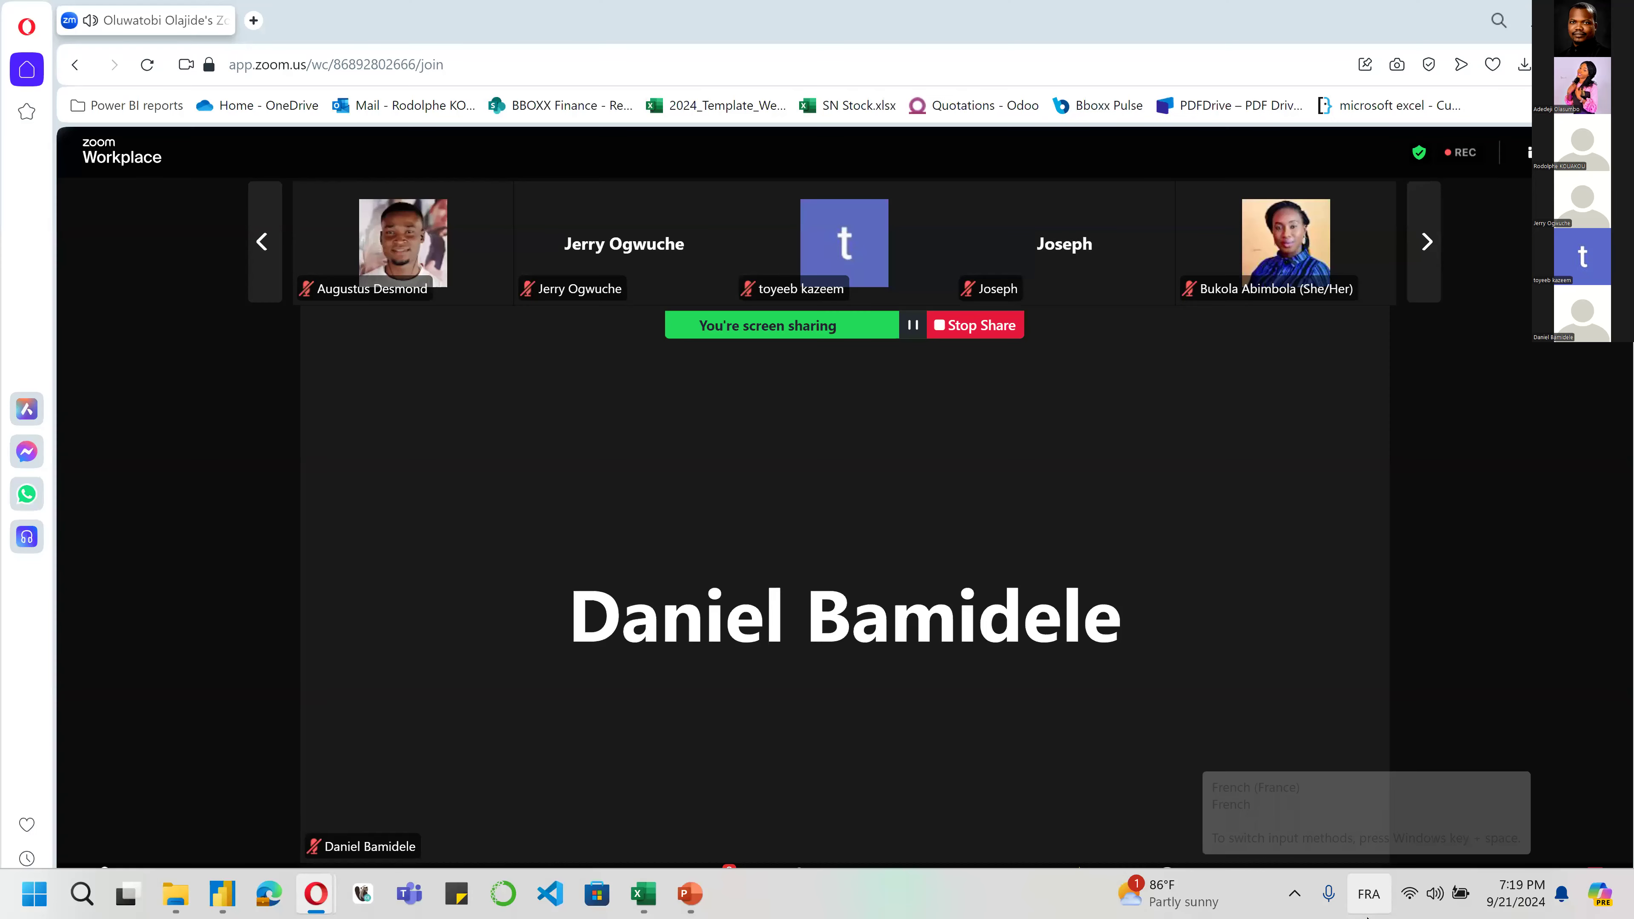